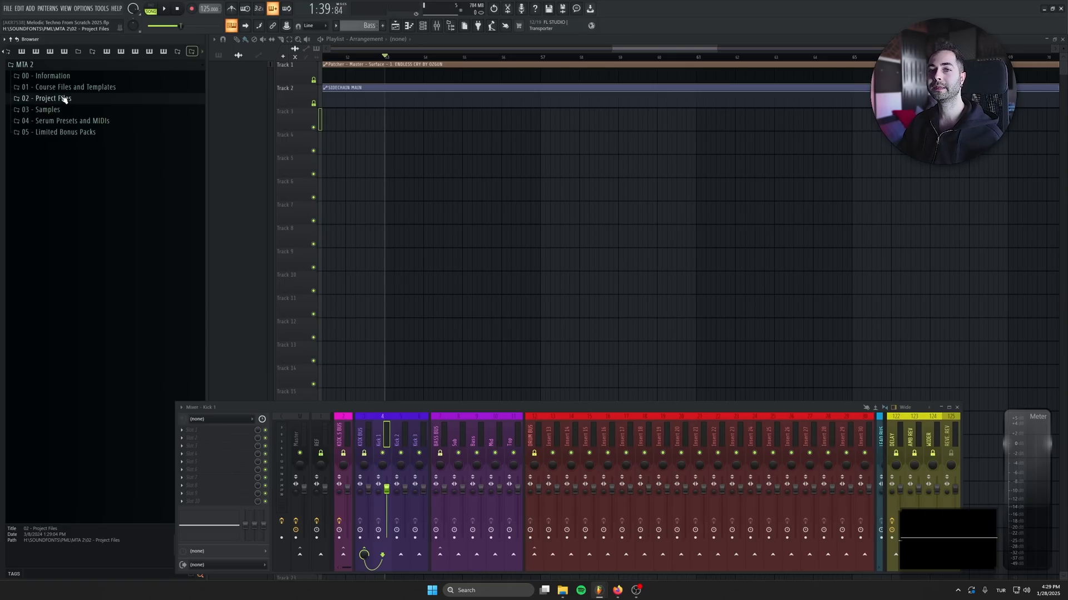
# Expand the 010 - Sleepwalking project in the MTA 2 browser folder to show its imported samples and its Serum presets
pyautogui.click(50, 110)
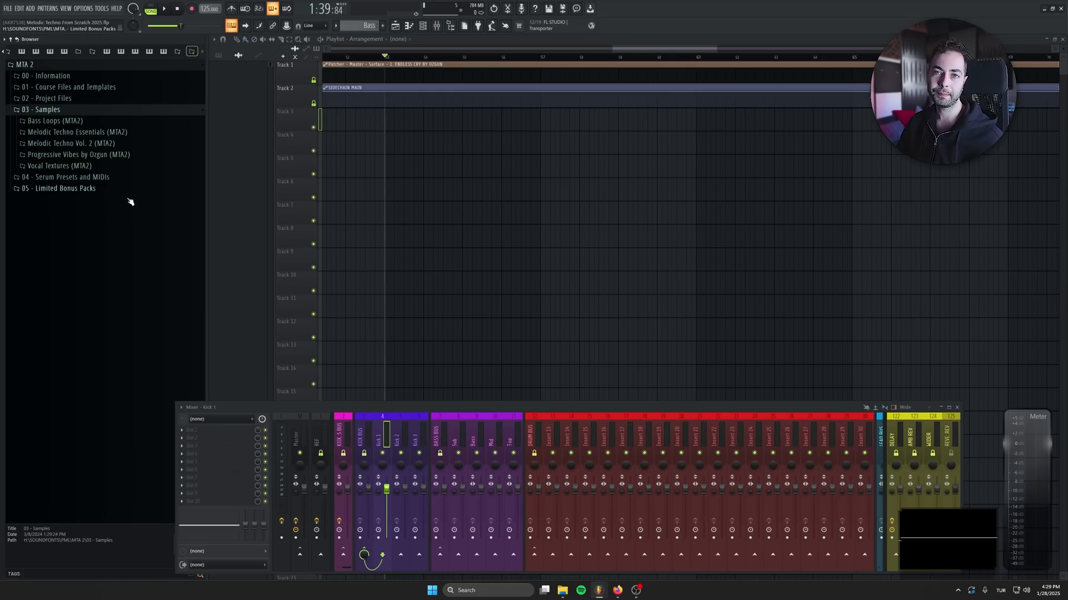
pyautogui.click(47, 98)
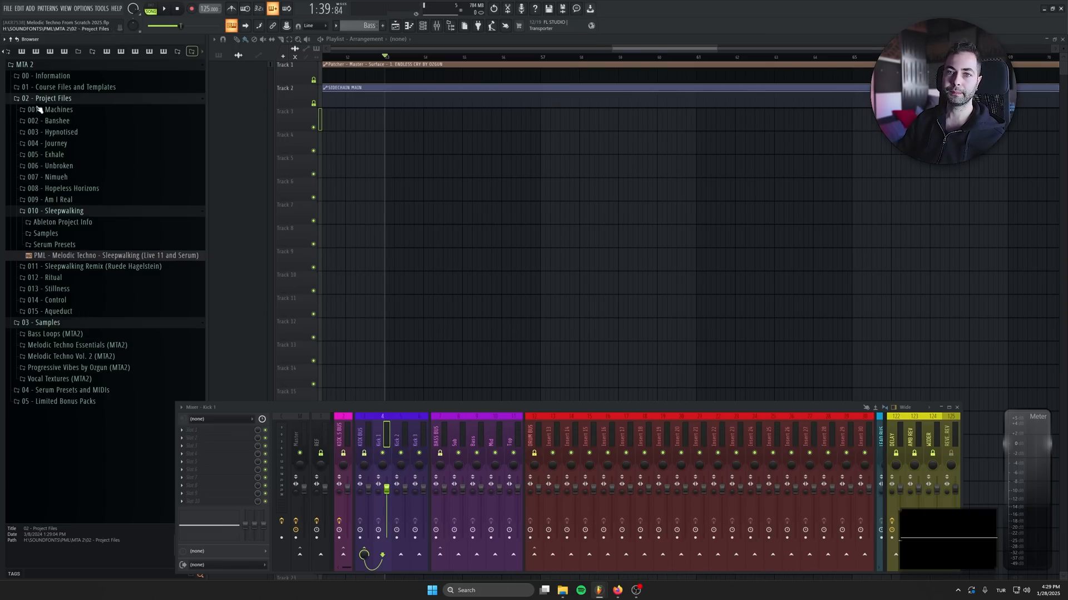
pyautogui.click(58, 235)
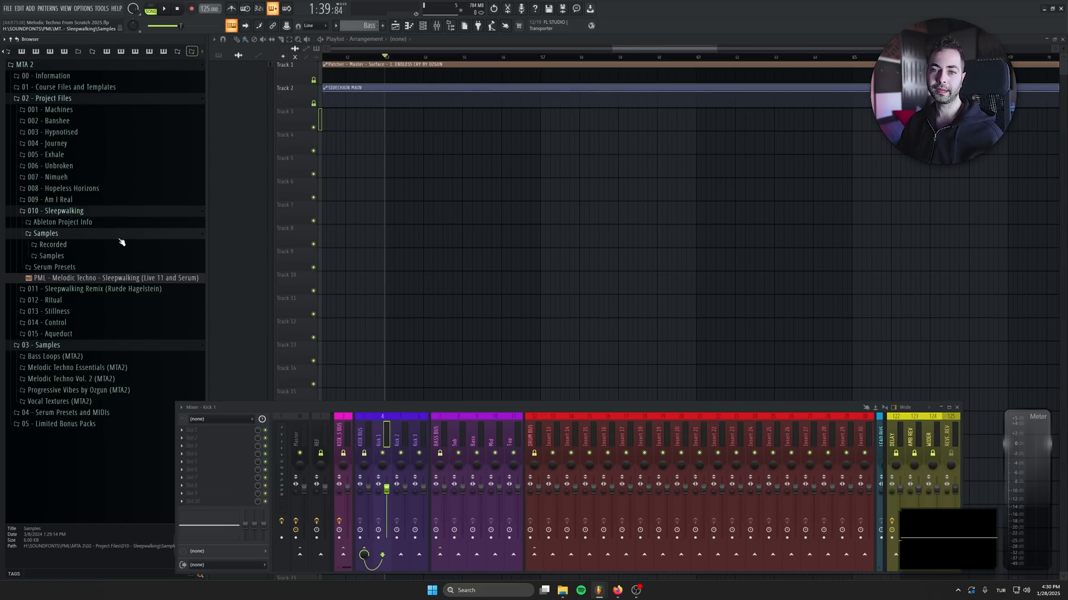
pyautogui.click(52, 256)
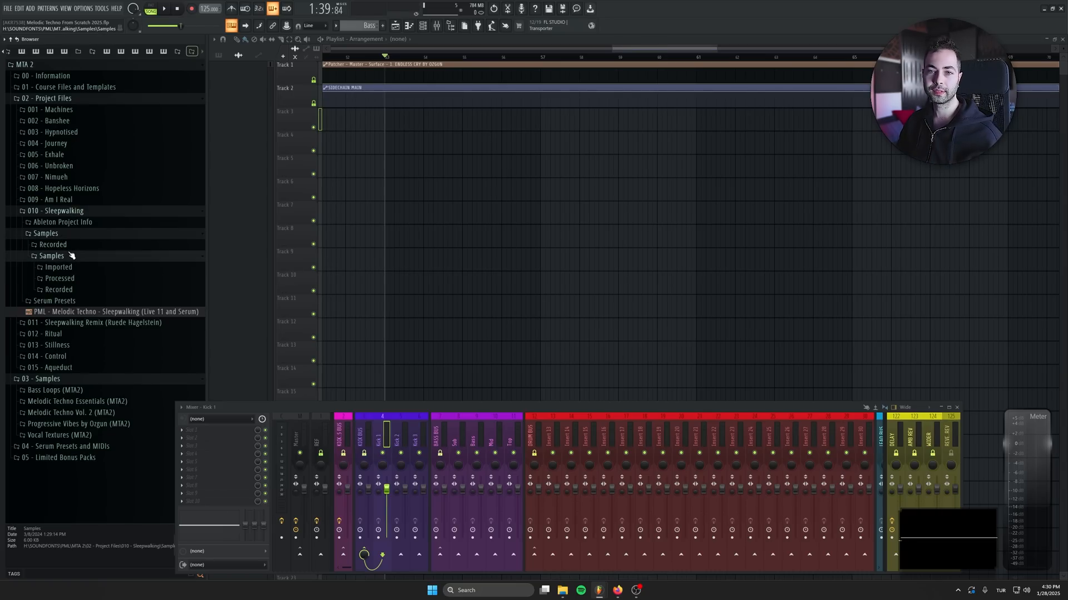
pyautogui.click(58, 267)
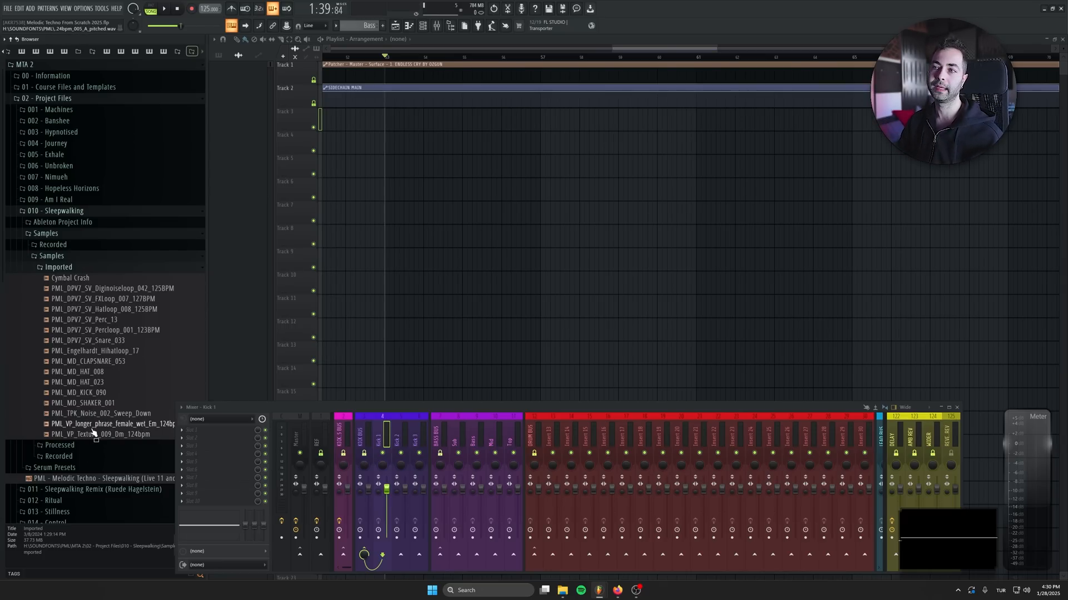
pyautogui.click(62, 468)
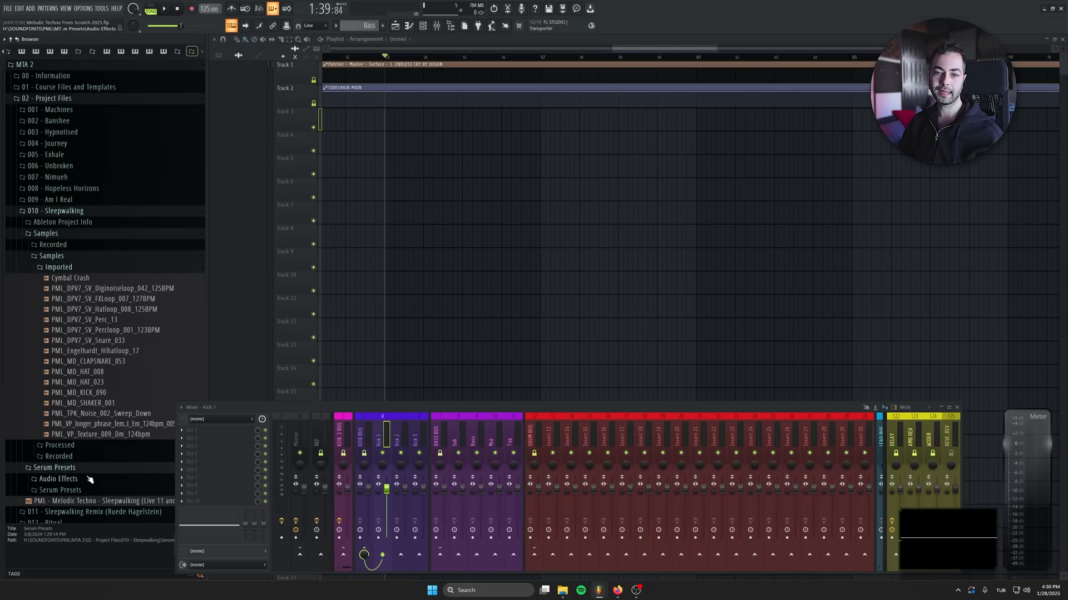
pyautogui.click(60, 490)
pyautogui.scroll(-5, 95, 473)
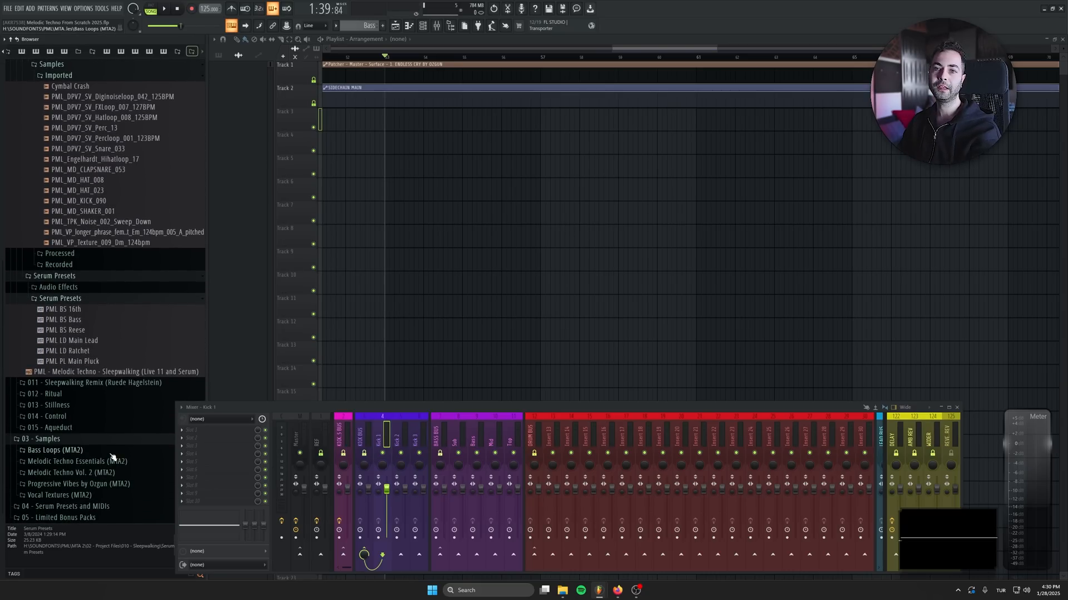
pyautogui.scroll(5, 112, 454)
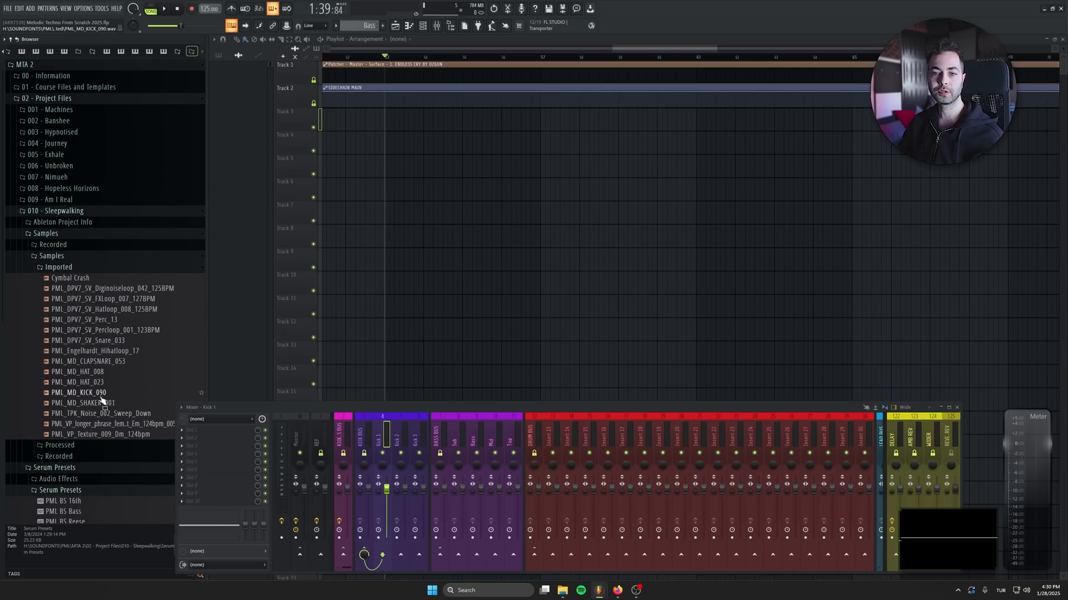
# Place the PML_MD_KICK_090 sample at bar 53 on Track 3 and repeat it on every beat of that bar
pyautogui.click(76, 393)
pyautogui.moveTo(76, 396); pyautogui.dragTo(442, 146)
pyautogui.moveTo(393, 109); pyautogui.dragTo(512, 110)
pyautogui.scroll(3, 386, 115)
pyautogui.click(436, 119)
pyautogui.scroll(3, 393, 144)
pyautogui.hotkey('ctrl', 'b')
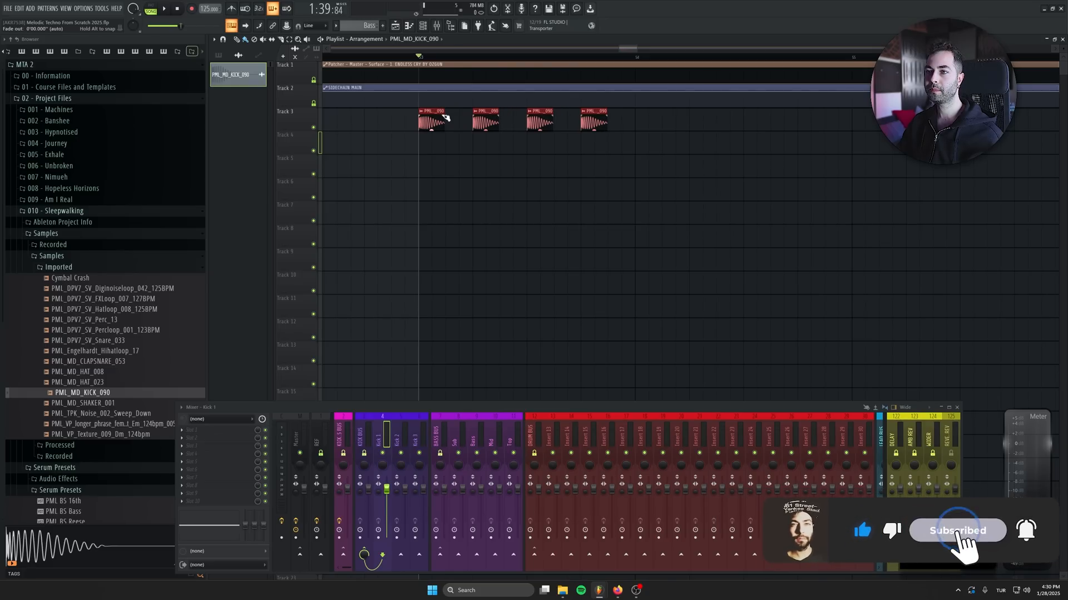
# Trim the ends of the four kick clips and duplicate them until they fill four bars from bar 53
pyautogui.moveTo(457, 110); pyautogui.dragTo(445, 110)
pyautogui.hotkey('ctrl', 'b')
pyautogui.hotkey('ctrl', 'a')
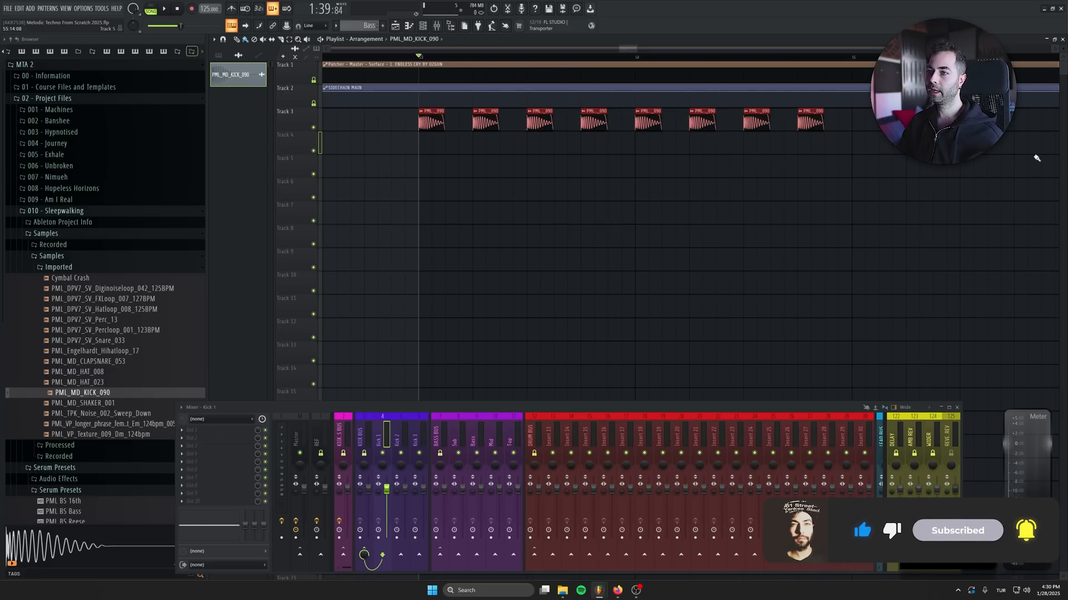
pyautogui.hotkey('ctrl', 'b')
pyautogui.scroll(-4, 505, 186)
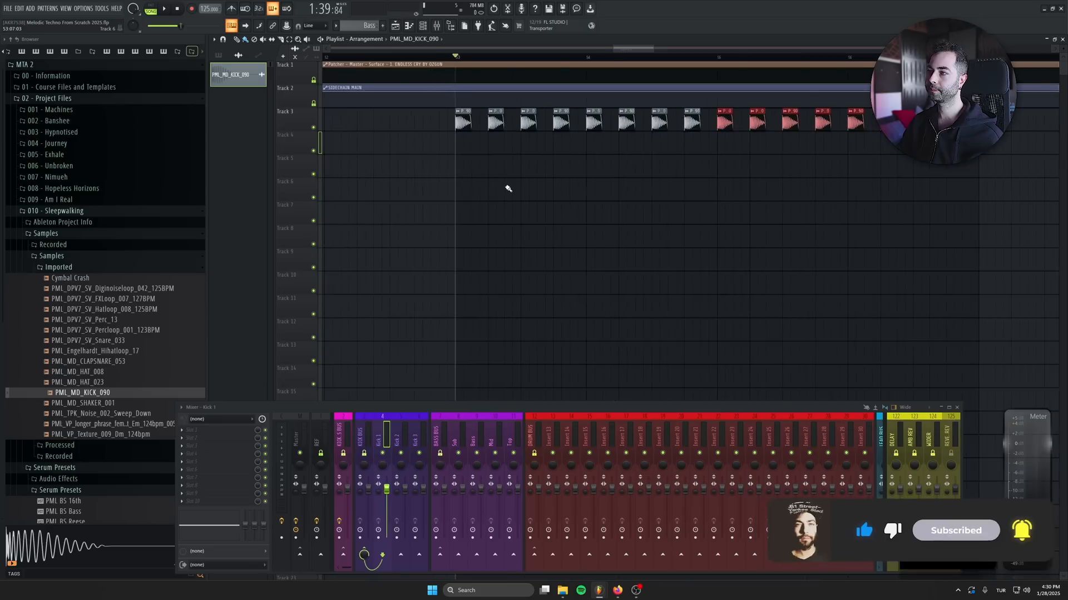
# Duplicate the four bars of kicks so they continue from bar 57, and set bars 53 to 61 as the playback loop
pyautogui.moveTo(433, 110); pyautogui.dragTo(770, 131)
pyautogui.scroll(-1, 589, 145)
pyautogui.scroll(4, 497, 135)
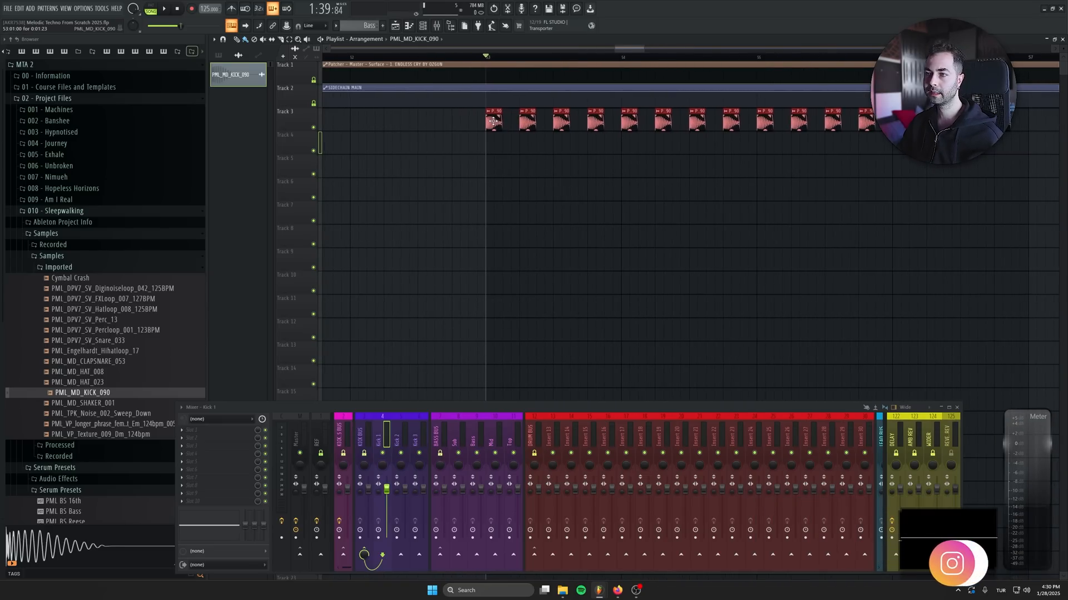
pyautogui.moveTo(493, 125); pyautogui.dragTo(1023, 132)
pyautogui.scroll(-4, 610, 212)
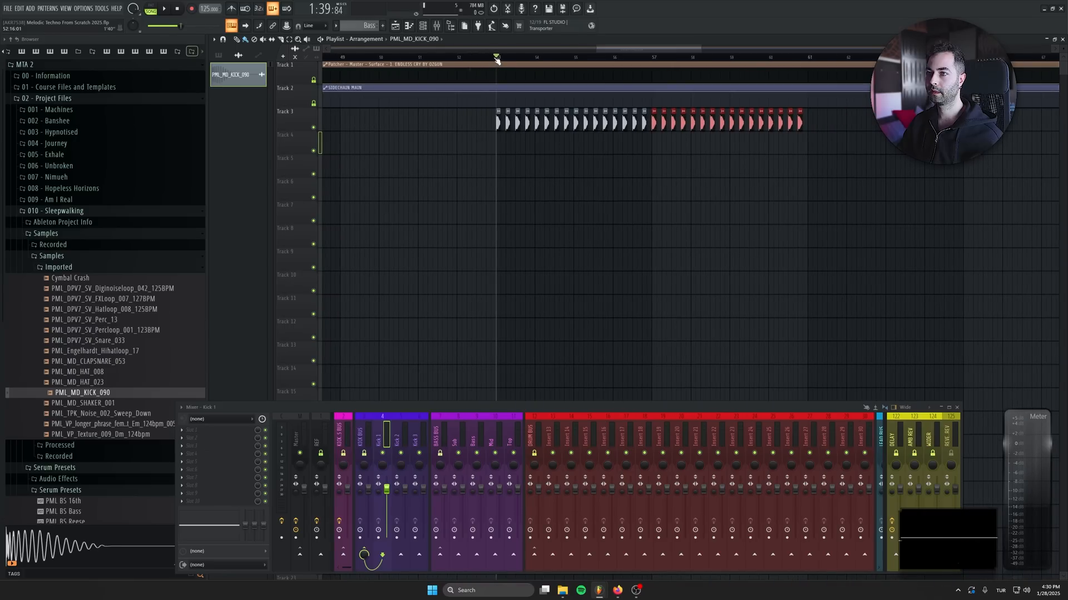
pyautogui.moveTo(496, 60); pyautogui.dragTo(809, 72)
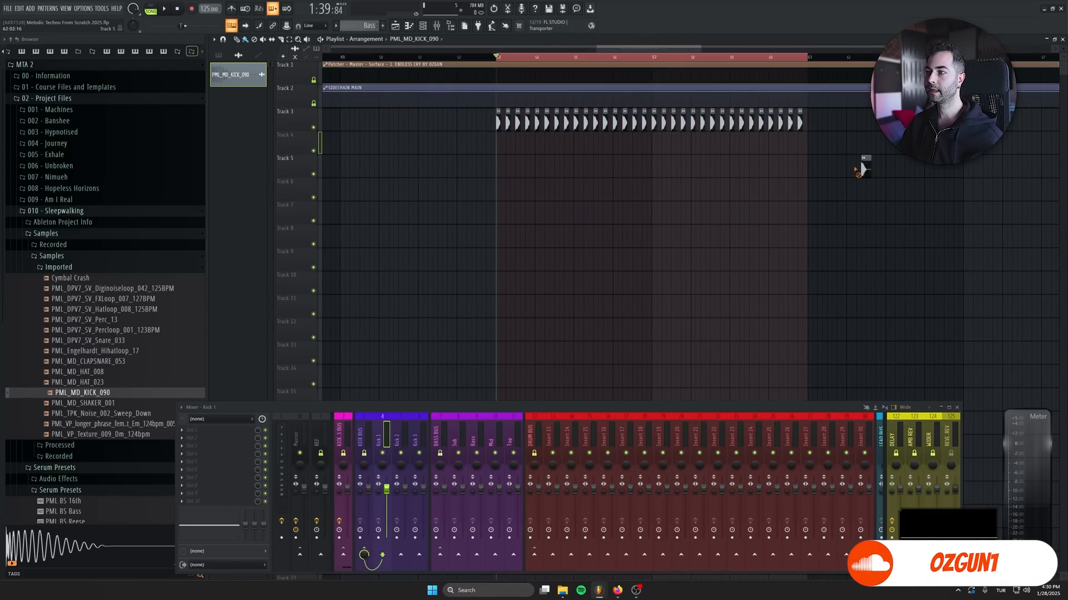
# Route the PML_MD_KICK_090 audio clip channel to the Kick 1 mixer track and close its settings
pyautogui.scroll(4, 503, 174)
pyautogui.doubleClick(489, 115)
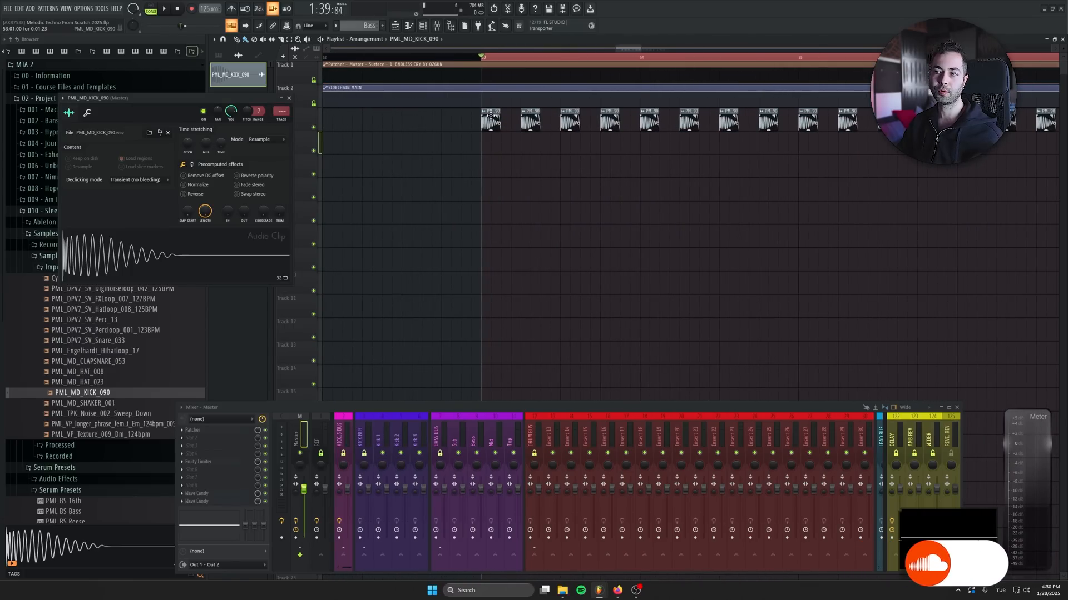
pyautogui.click(289, 99)
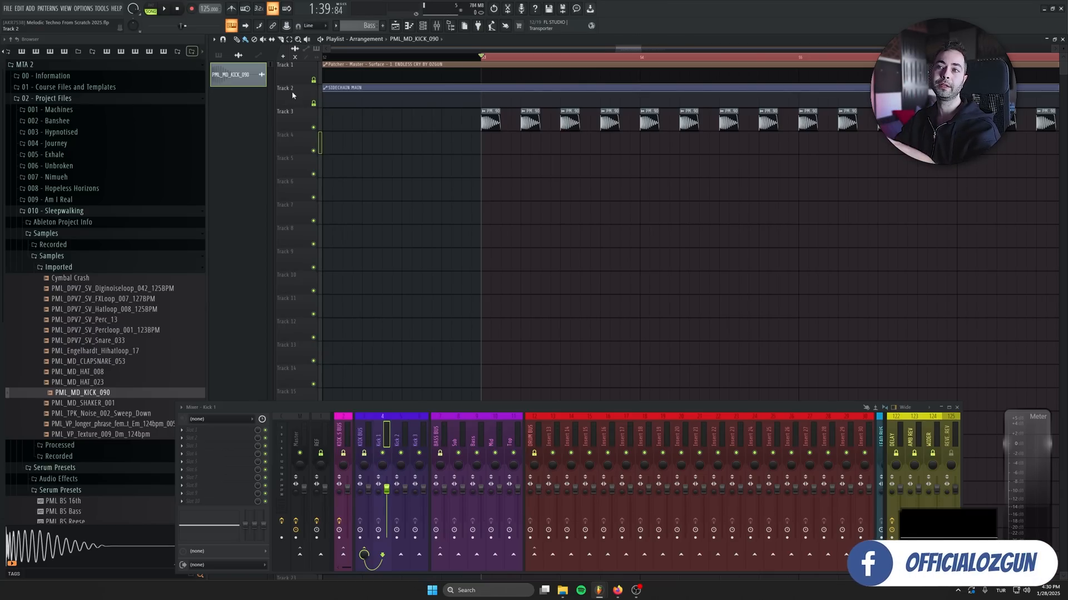
# Play back the looped kicks to check their sound through the mixer
pyautogui.scroll(-4, 398, 265)
pyautogui.press('space')
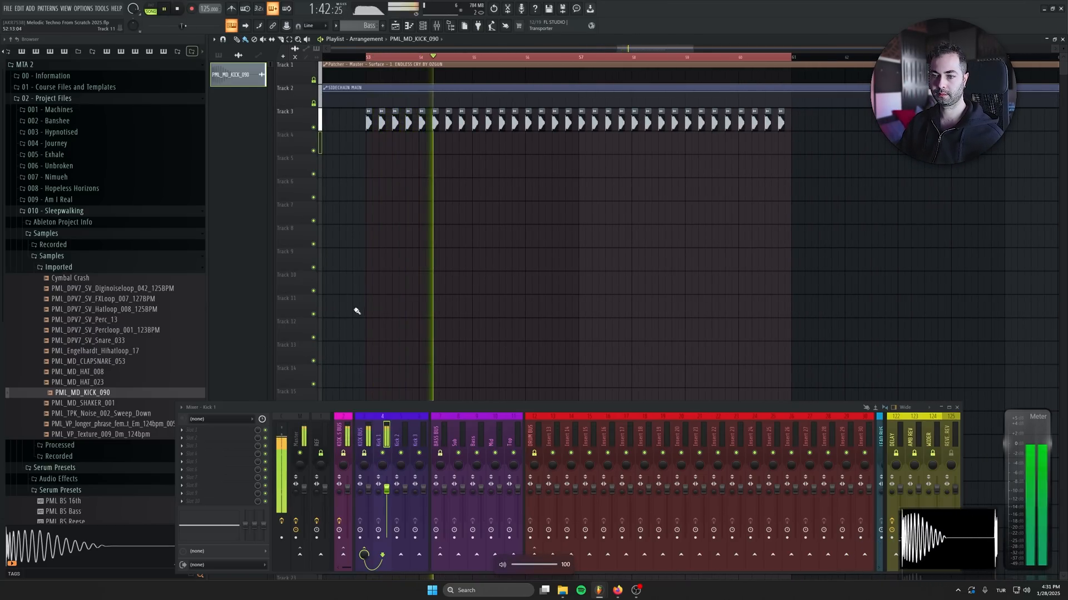
pyautogui.scroll(3, 439, 275)
pyautogui.scroll(2, 395, 222)
pyautogui.press('space')
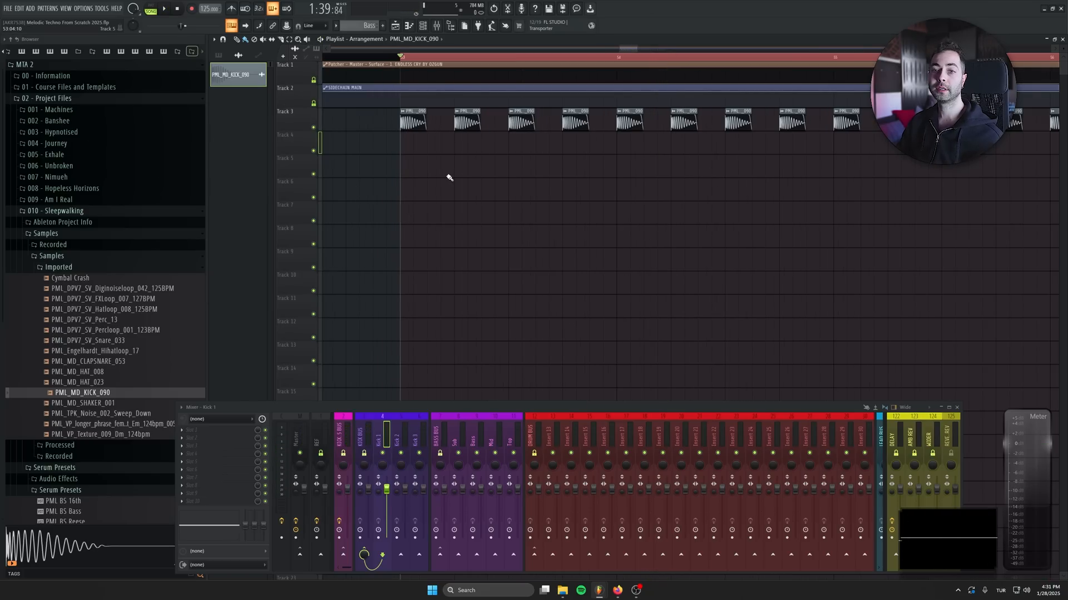
# Create a new pattern named Bass and place it at bar 53 on Track 4
pyautogui.scroll(-5, 128, 340)
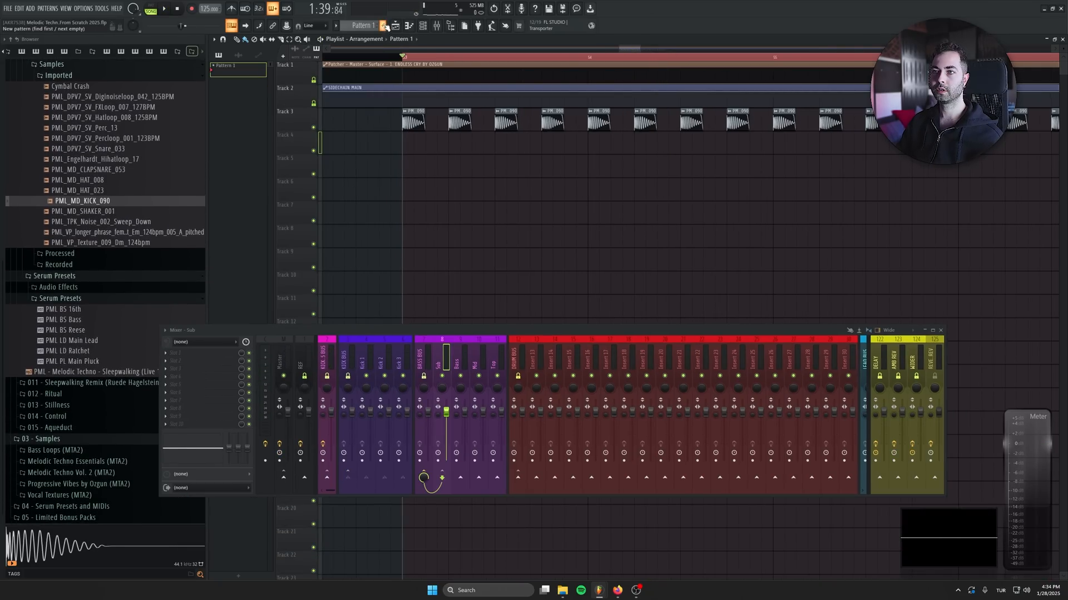
pyautogui.write('s')
pyautogui.press('Return')
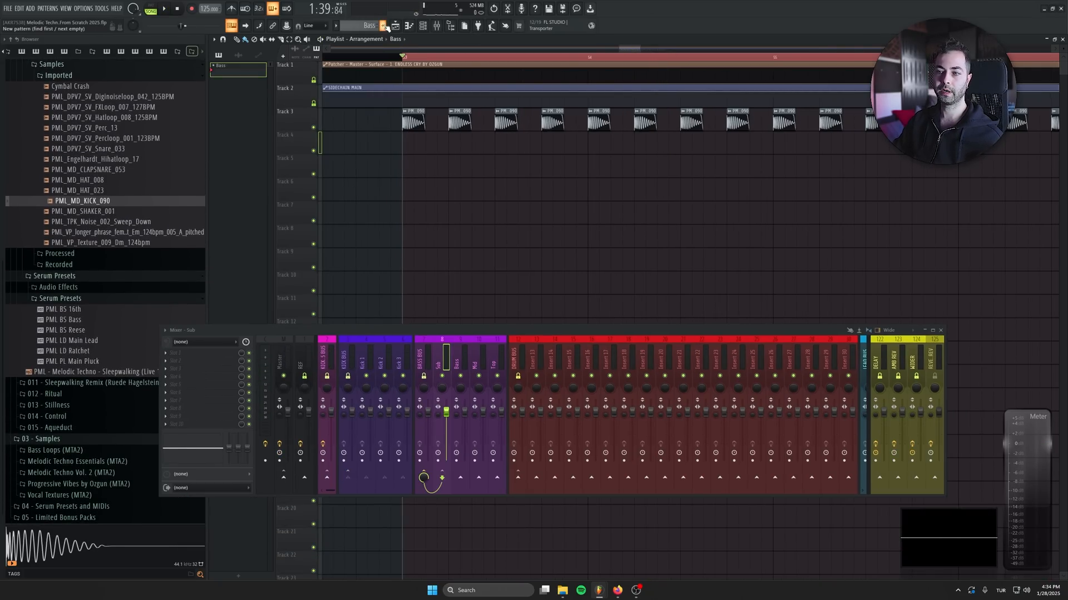
pyautogui.click(455, 134)
pyautogui.doubleClick(455, 135)
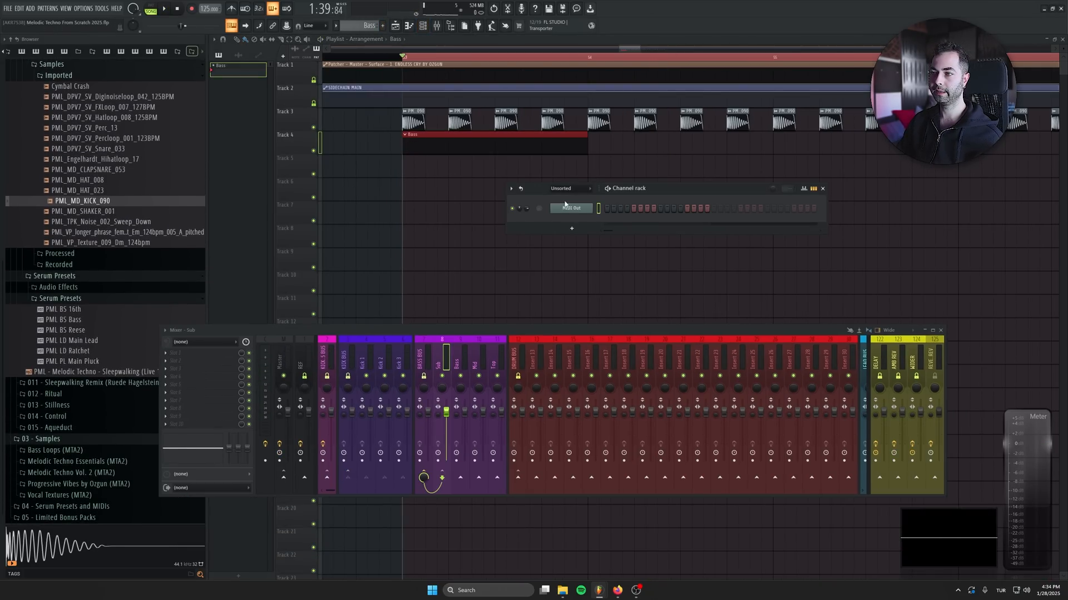
# Insert a Serum channel into the Bass pattern and load the 01 - BASS Plucky preset from OZGUN's Melodic Techno Academy presets
pyautogui.rightClick(591, 207)
pyautogui.moveTo(640, 272)
pyautogui.click(697, 174)
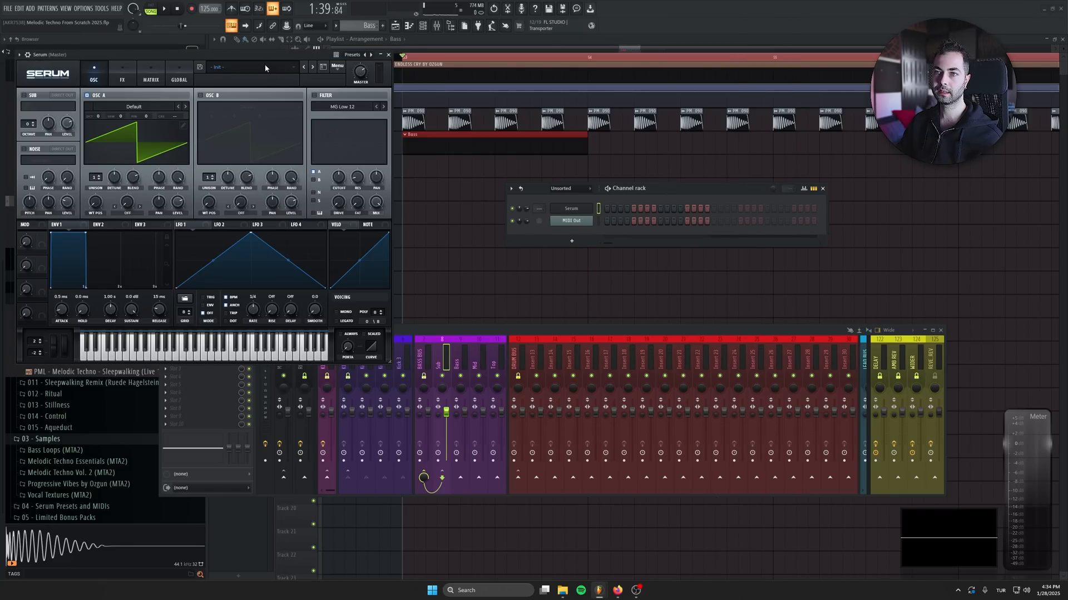
pyautogui.click(266, 67)
pyautogui.moveTo(242, 123)
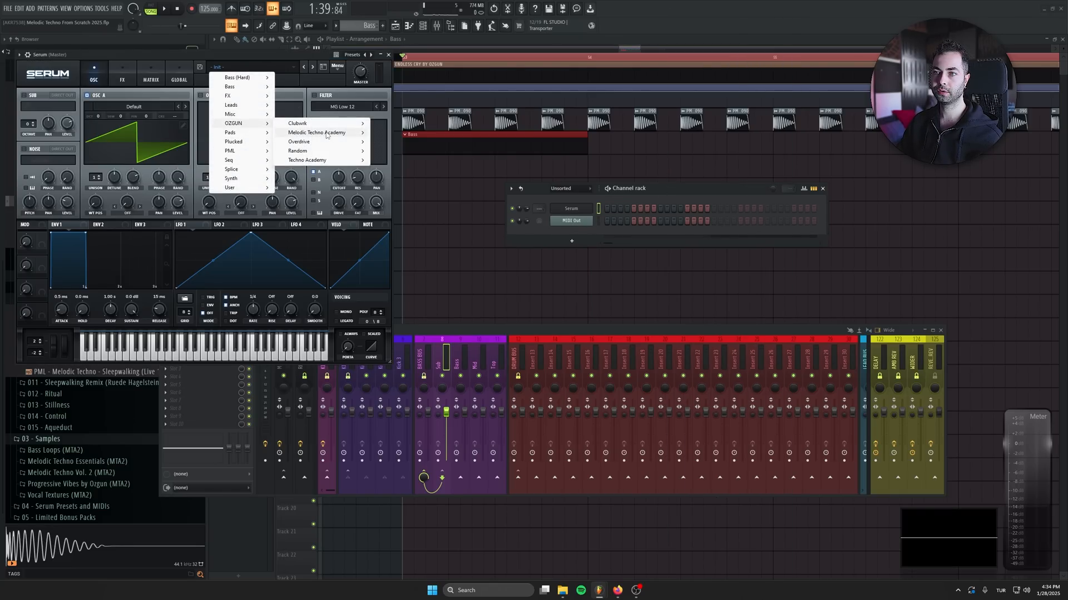
pyautogui.moveTo(328, 134)
pyautogui.click(400, 132)
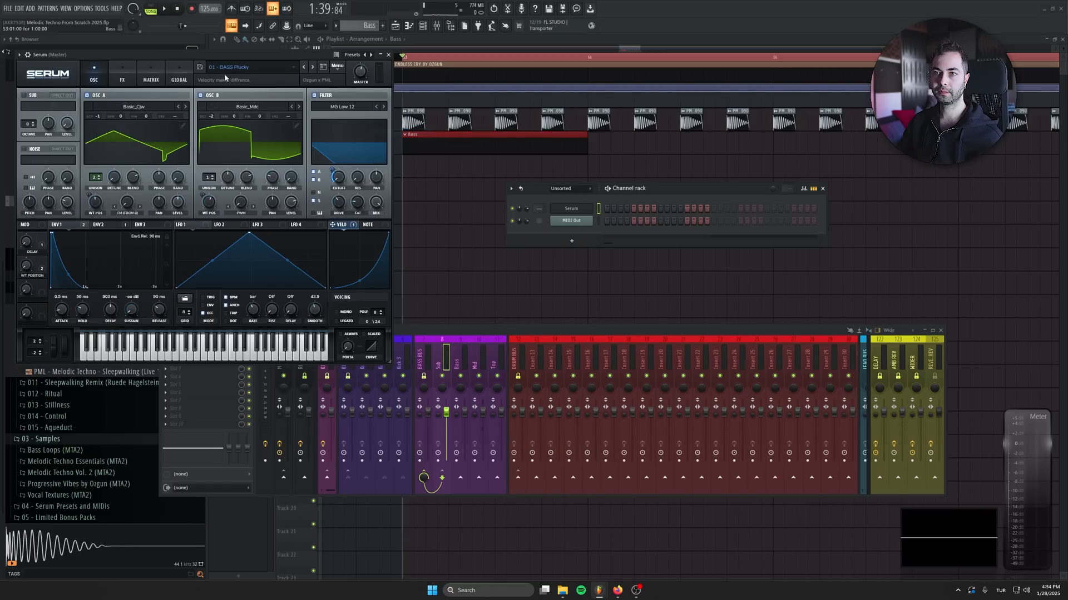
# Audition the following bass presets in Serum, settle on 03 - BASS Jumpy, and close the synth window
pyautogui.moveTo(225, 54); pyautogui.dragTo(486, 143)
pyautogui.click(572, 156)
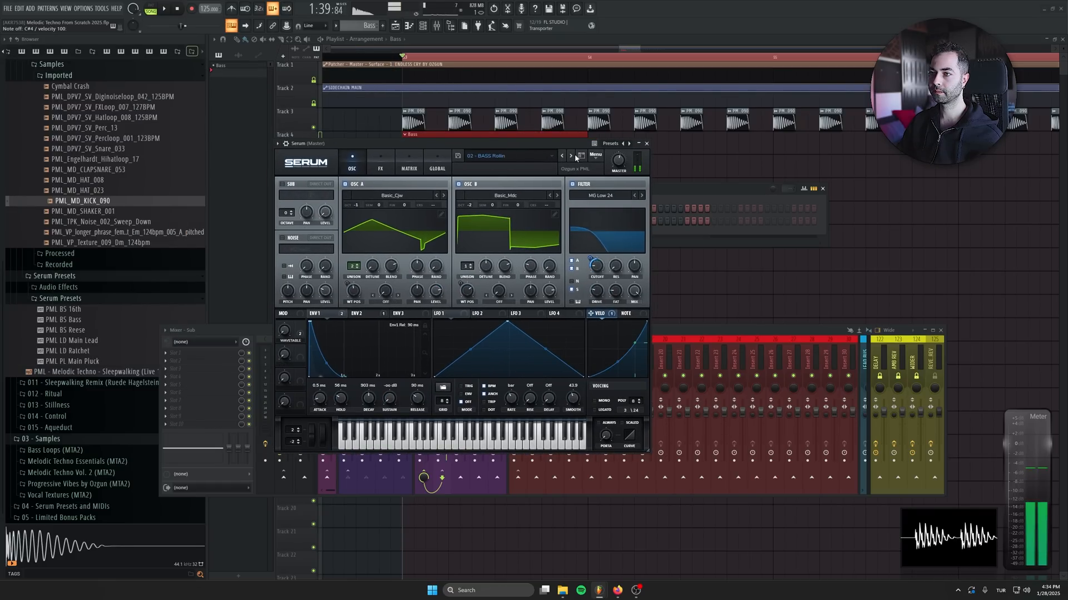
pyautogui.click(571, 156)
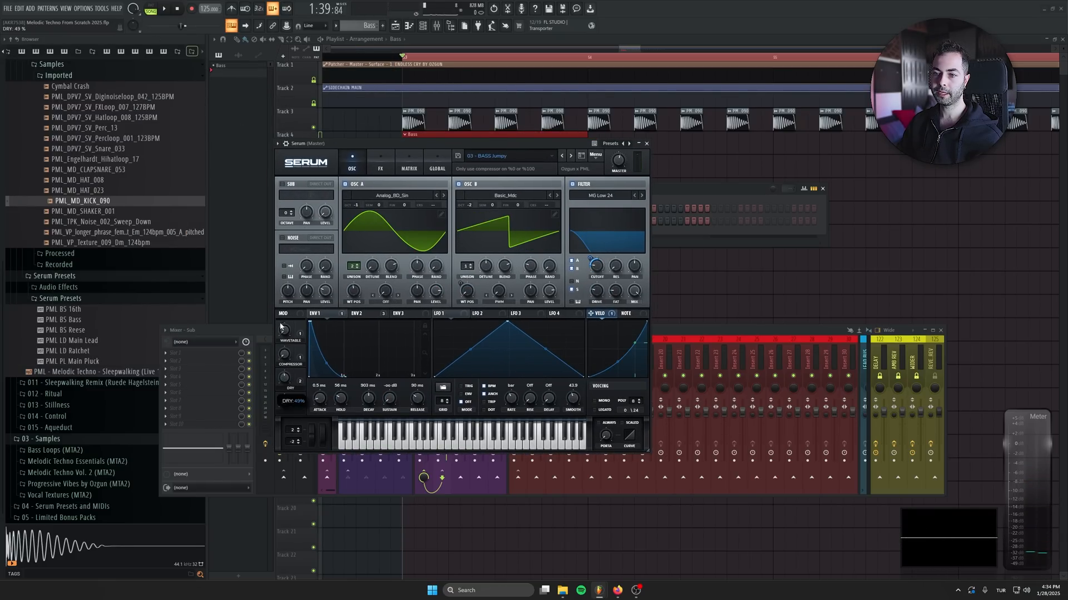
pyautogui.press('Escape')
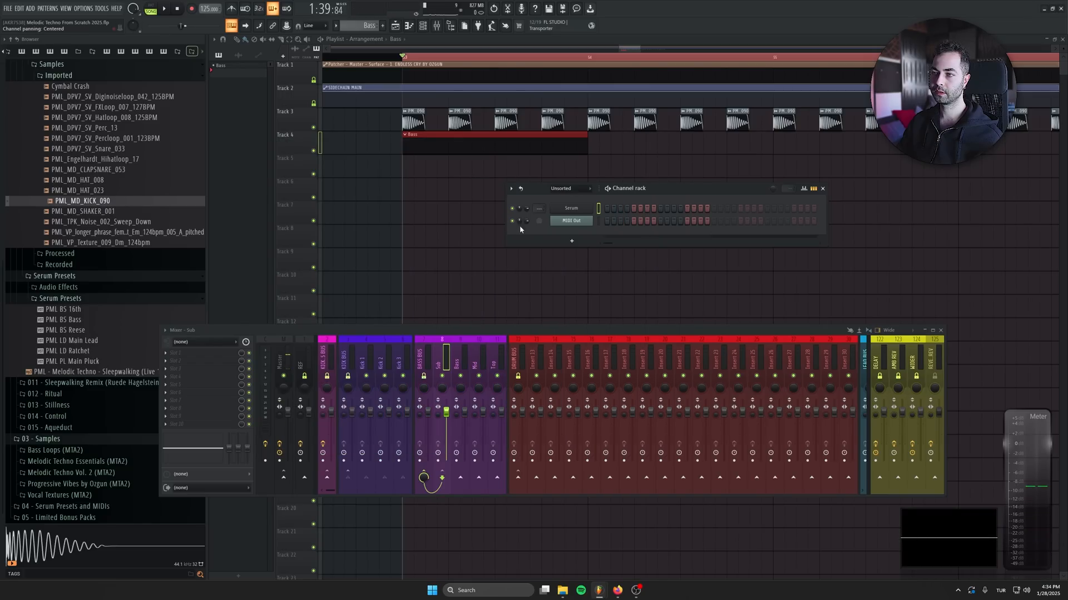
# Draw three offbeat F#4 notes in the first half bar of the Serum channel's piano roll
pyautogui.rightClick(581, 211)
pyautogui.click(606, 210)
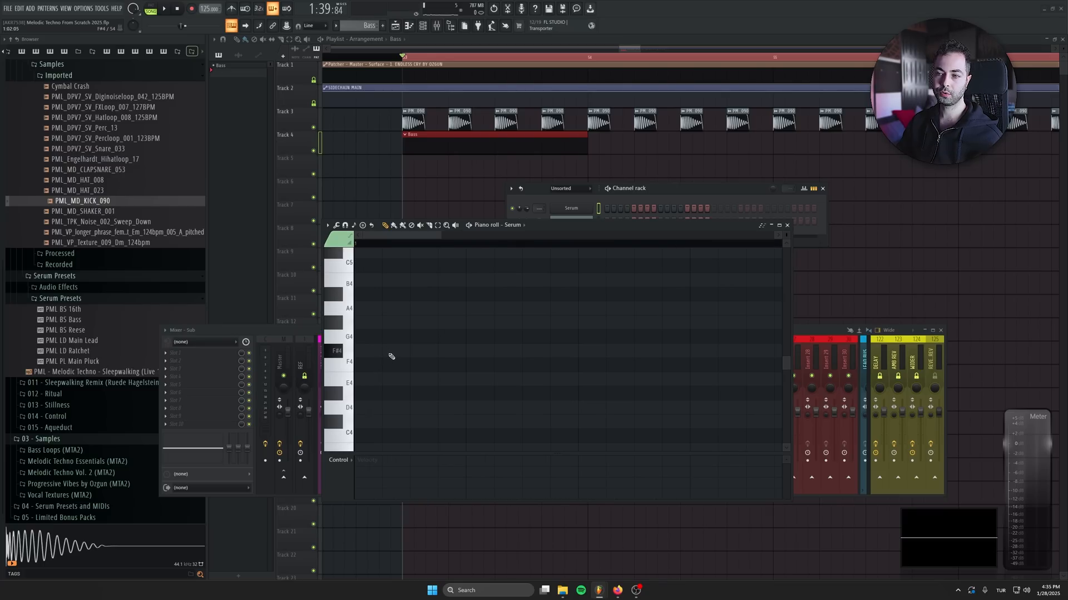
pyautogui.click(391, 352)
pyautogui.click(446, 351)
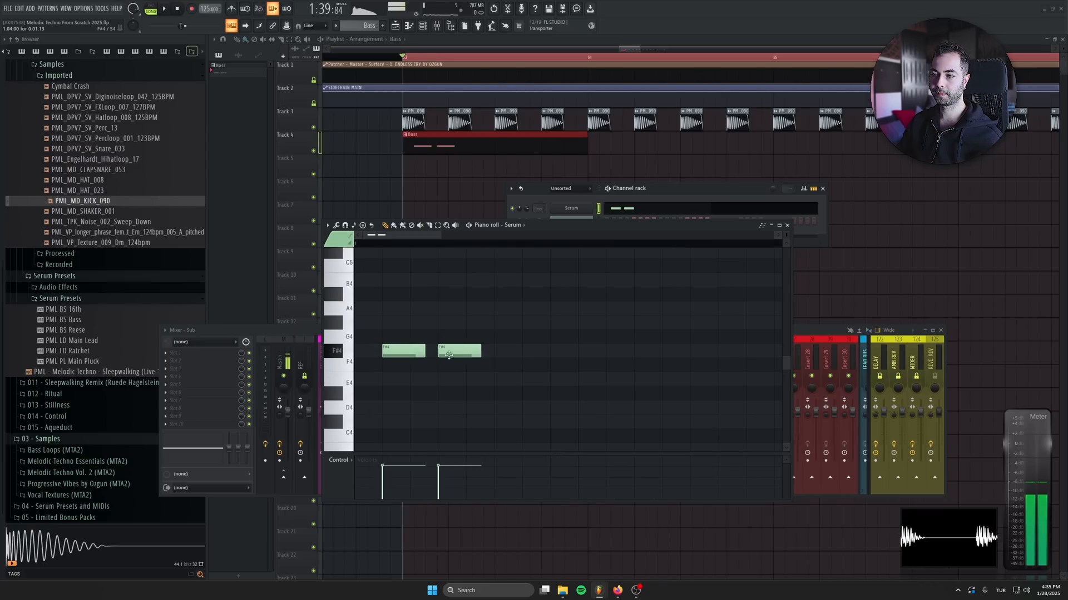
pyautogui.click(500, 352)
pyautogui.press('space')
pyautogui.moveTo(501, 353); pyautogui.dragTo(528, 353)
# Duplicate the three F#4 notes repeatedly until the bass rhythm fills two bars, checking it with playback
pyautogui.hotkey('ctrl', 'a')
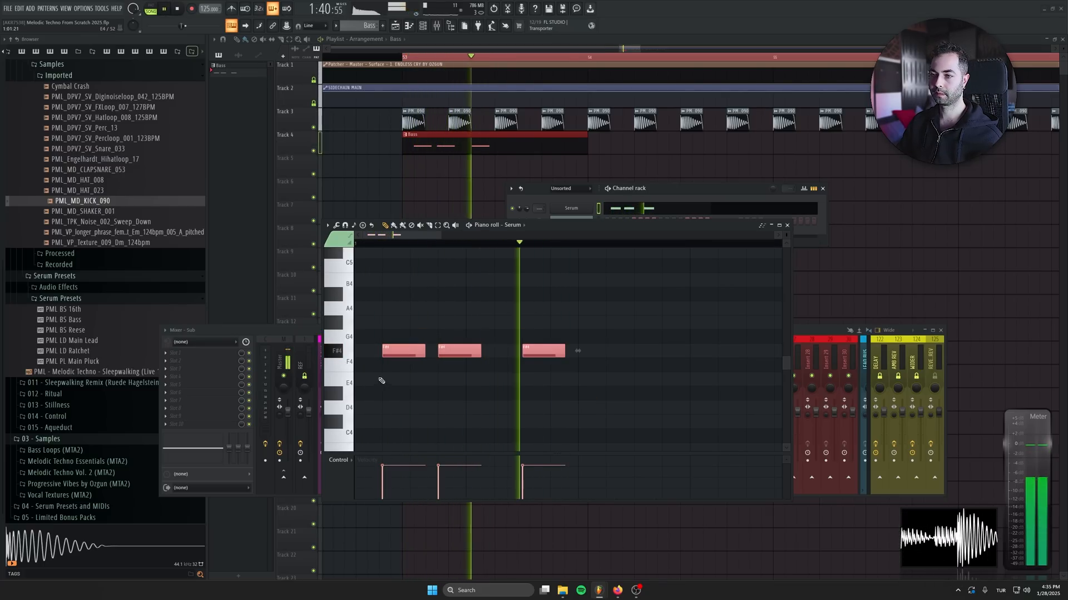
pyautogui.press('space')
pyautogui.hotkey('ctrl', 'b')
pyautogui.press('space')
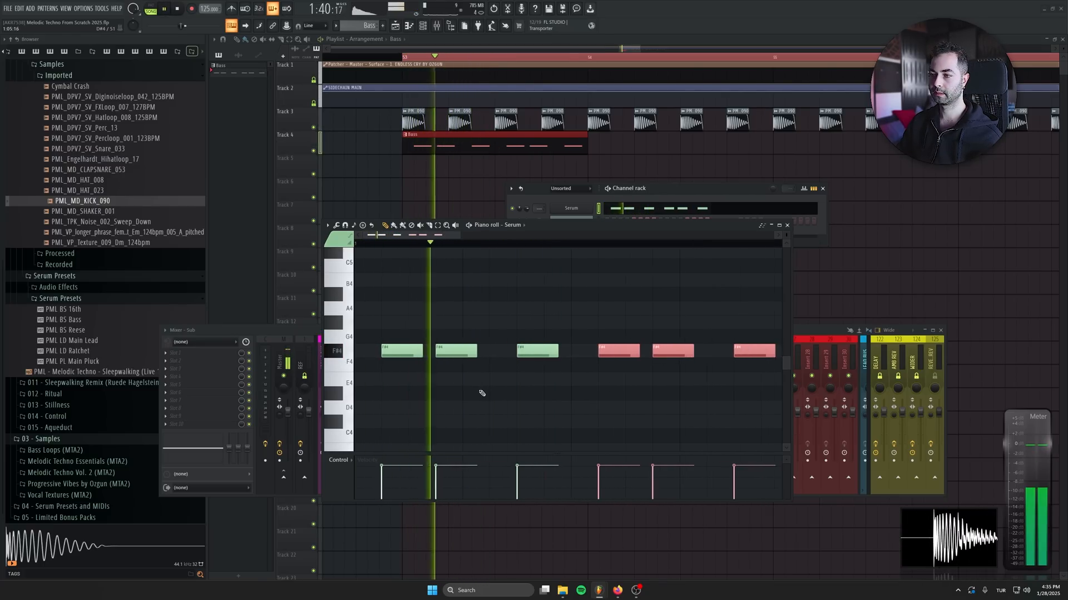
pyautogui.scroll(-2, 599, 287)
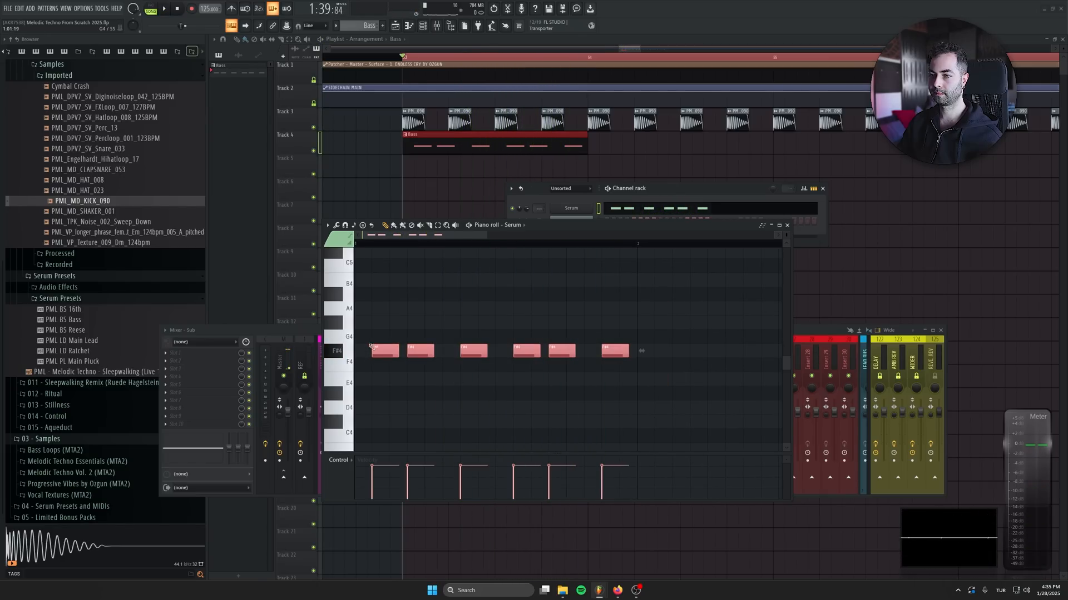
pyautogui.hotkey('ctrl', 'b')
pyautogui.press('space')
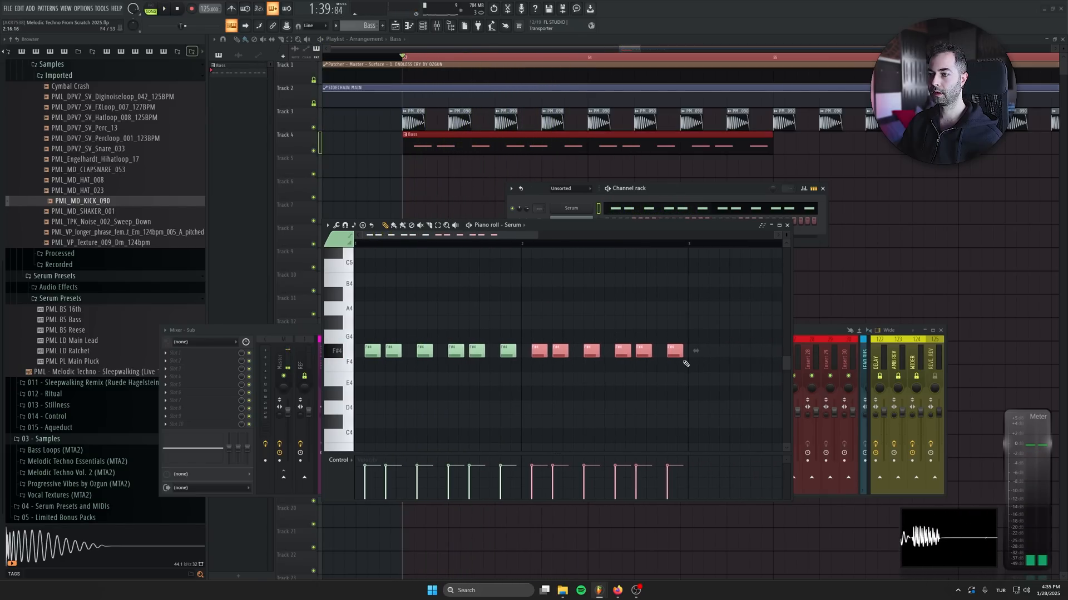
# Shorten all the F#4 bass notes together to about 13 ticks each and play the result
pyautogui.hotkey('ctrl', 'a')
pyautogui.scroll(3, 479, 367)
pyautogui.scroll(1, 479, 367)
pyautogui.moveTo(495, 353); pyautogui.dragTo(435, 352)
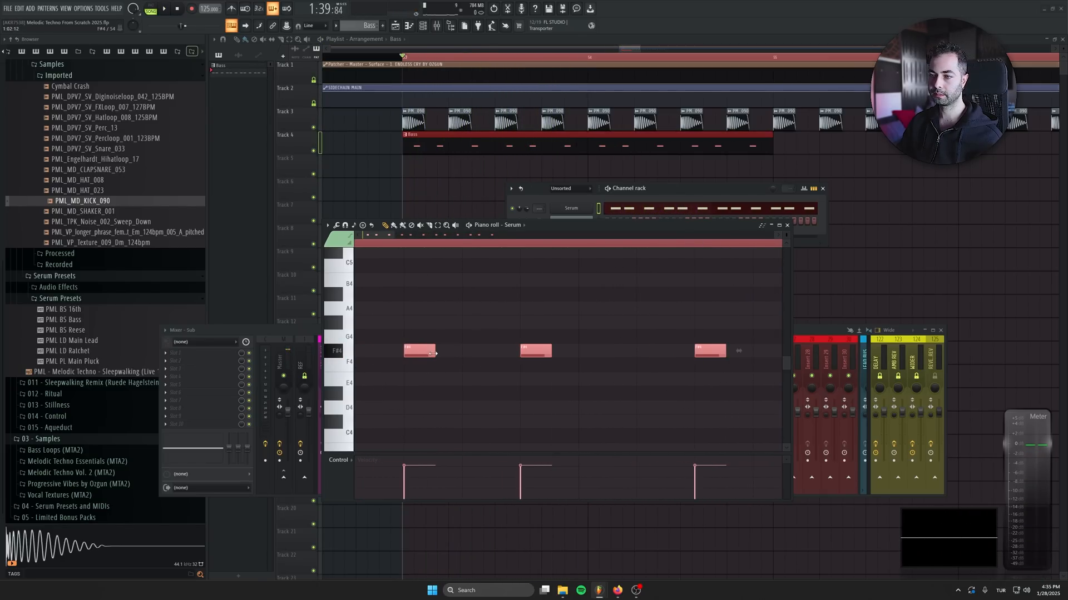
pyautogui.press('space')
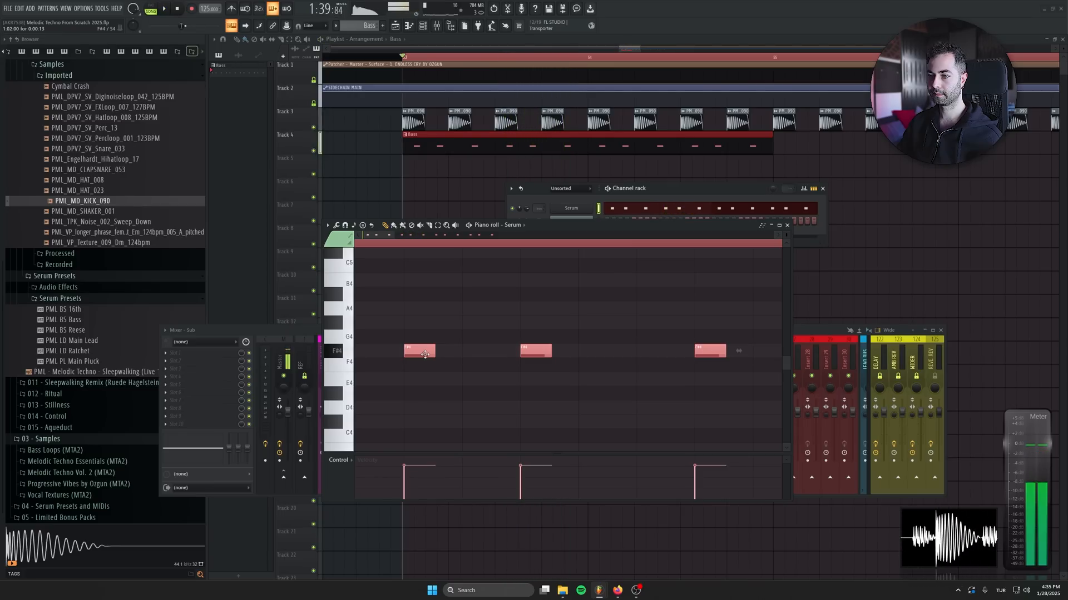
# Stop playback, undo the last shortening of the bass notes, and close the piano roll
pyautogui.press('space')
pyautogui.hotkey('ctrl', 'z')
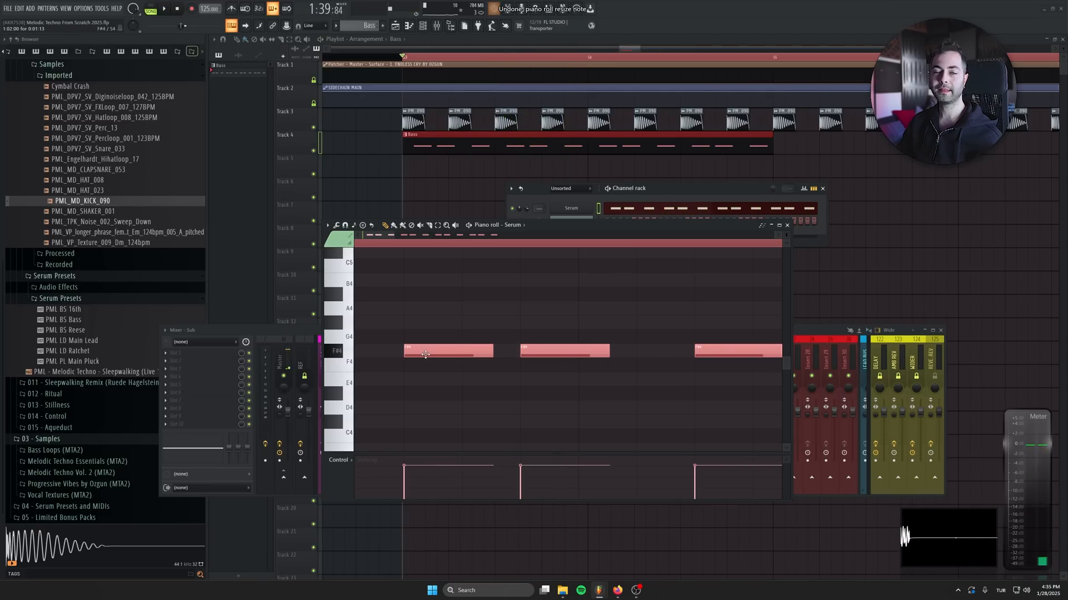
pyautogui.click(787, 225)
# Duplicate the Bass clip on Track 4 until four copies sit back to back
pyautogui.click(429, 151)
pyautogui.hotkey('ctrl', 'b')
pyautogui.scroll(-3, 478, 231)
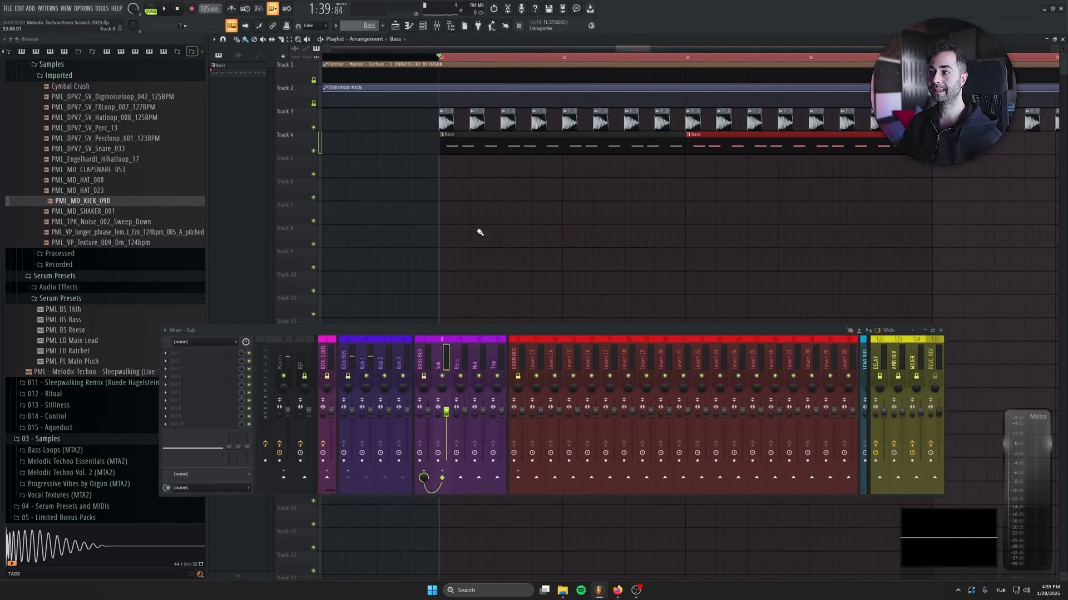
pyautogui.moveTo(447, 146); pyautogui.dragTo(711, 146)
pyautogui.hotkey('ctrl', 'b')
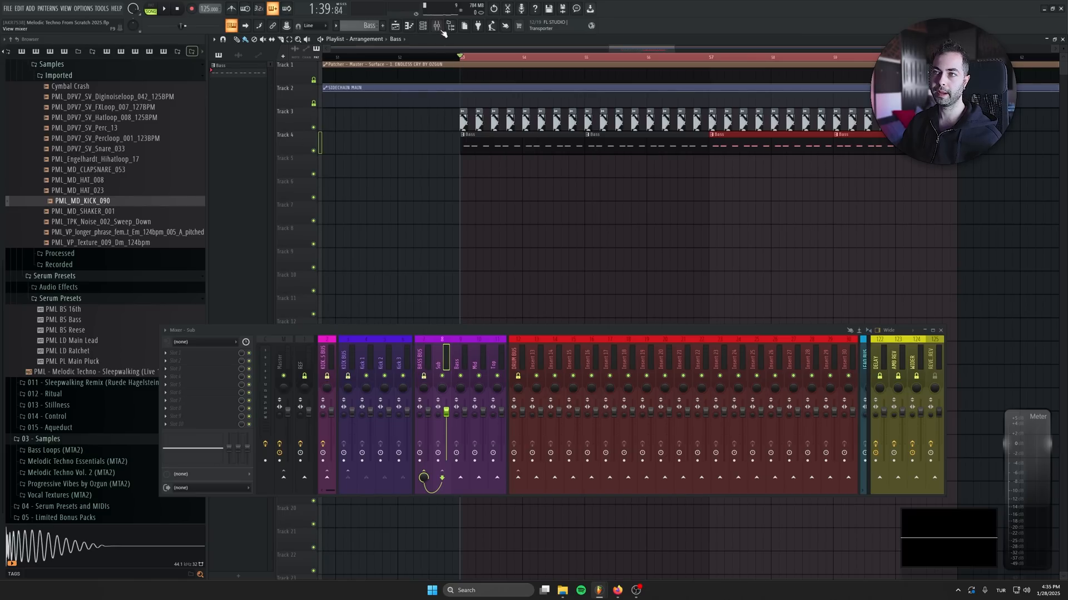
# Show the channel rack and add a Fruity Limiter to the ninth effect slot of the Sub mixer track
pyautogui.click(422, 25)
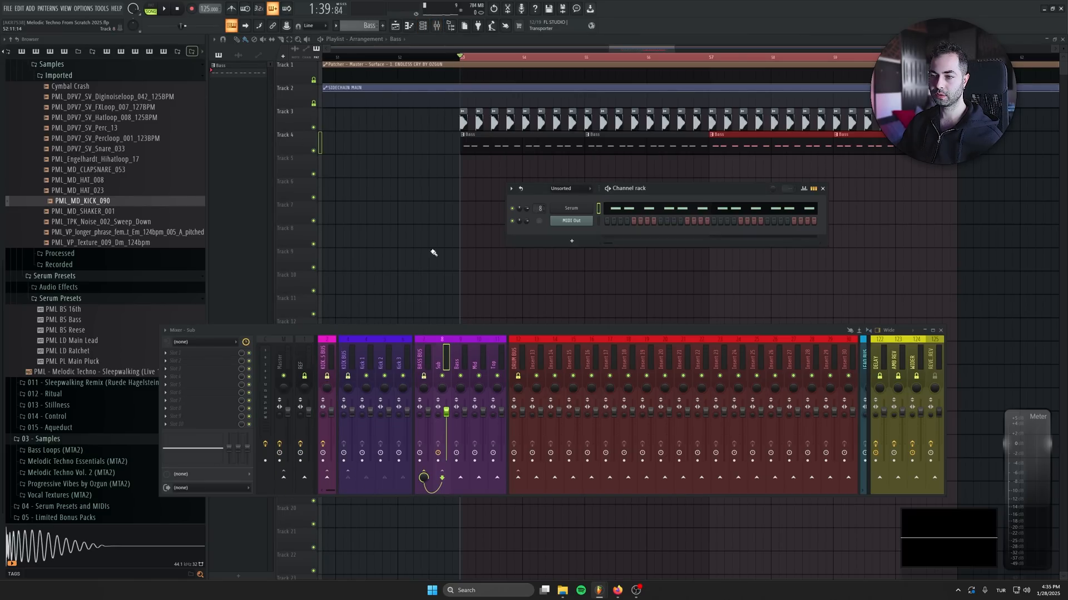
pyautogui.click(220, 416)
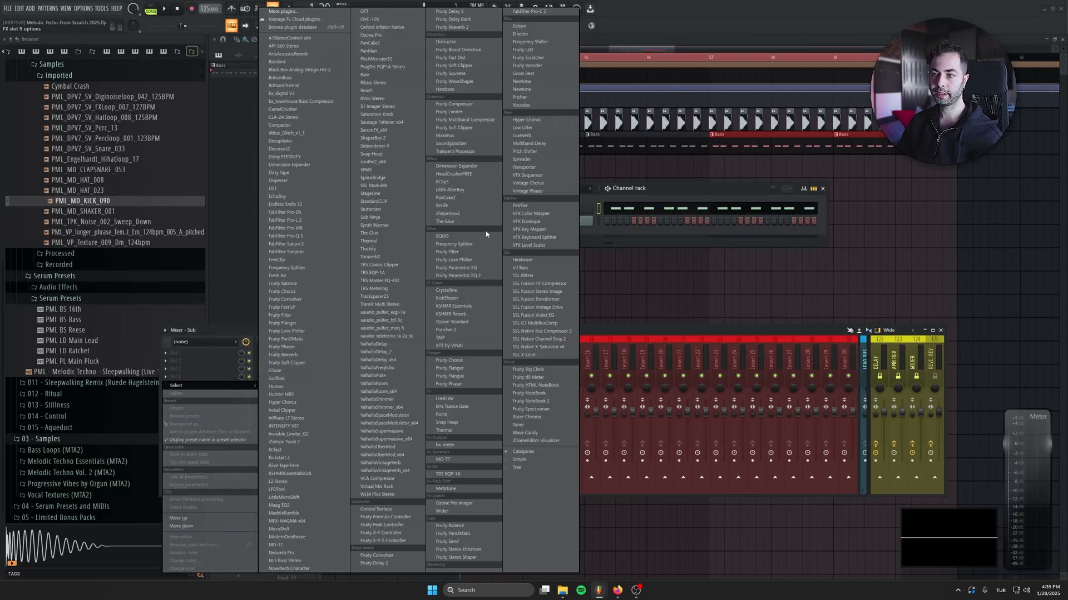
pyautogui.click(462, 111)
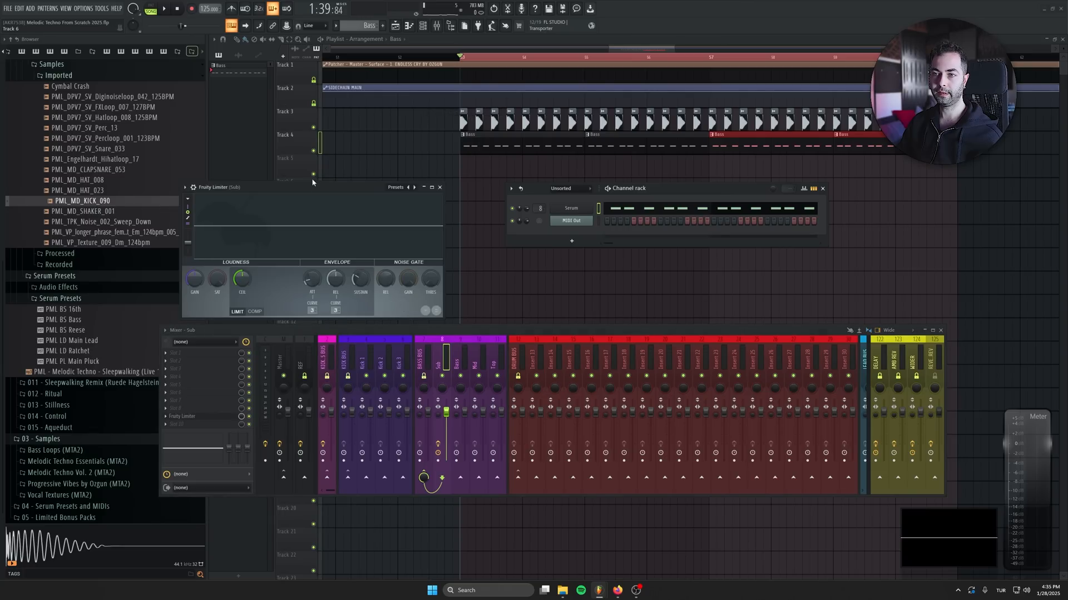
pyautogui.moveTo(313, 183); pyautogui.dragTo(392, 175)
# Sidechain the KICK BUS to the Sub track and switch its Fruity Limiter to compressor mode with sidechain input 1
pyautogui.click(345, 361)
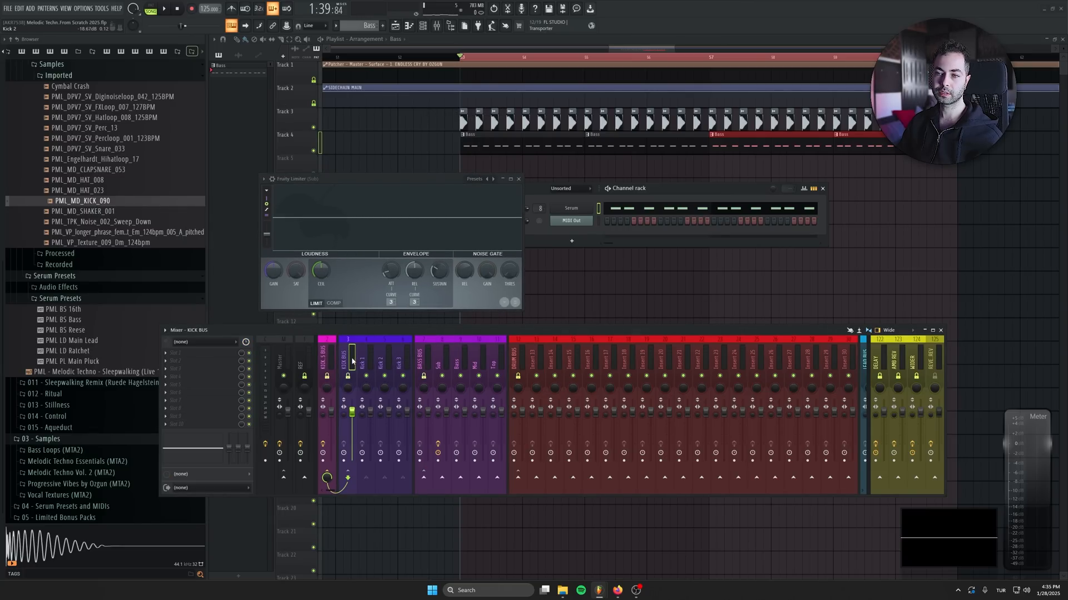
pyautogui.click(442, 479)
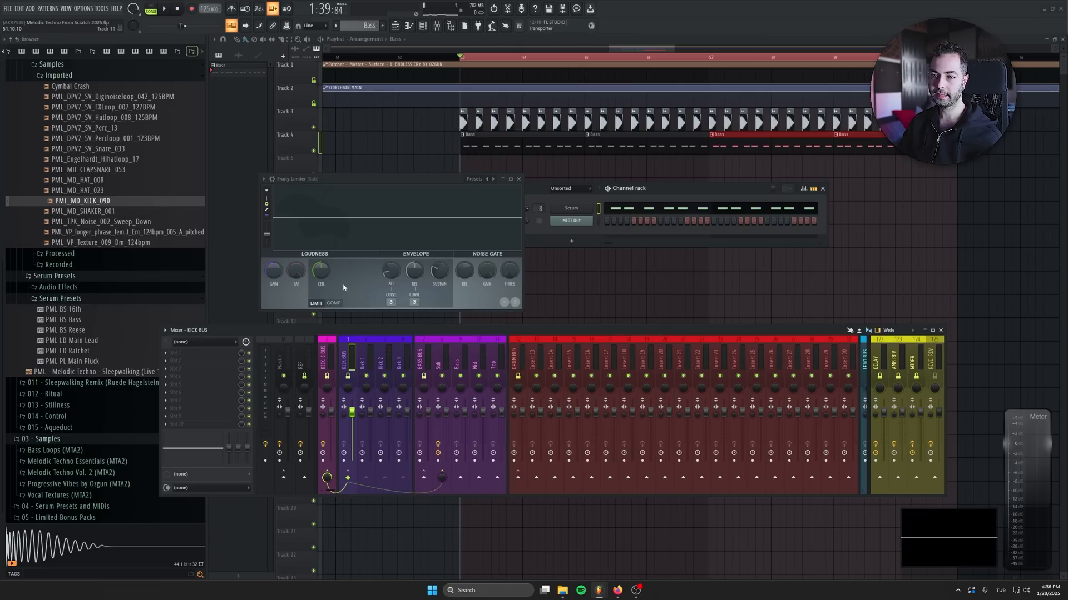
pyautogui.moveTo(378, 185); pyautogui.dragTo(370, 178)
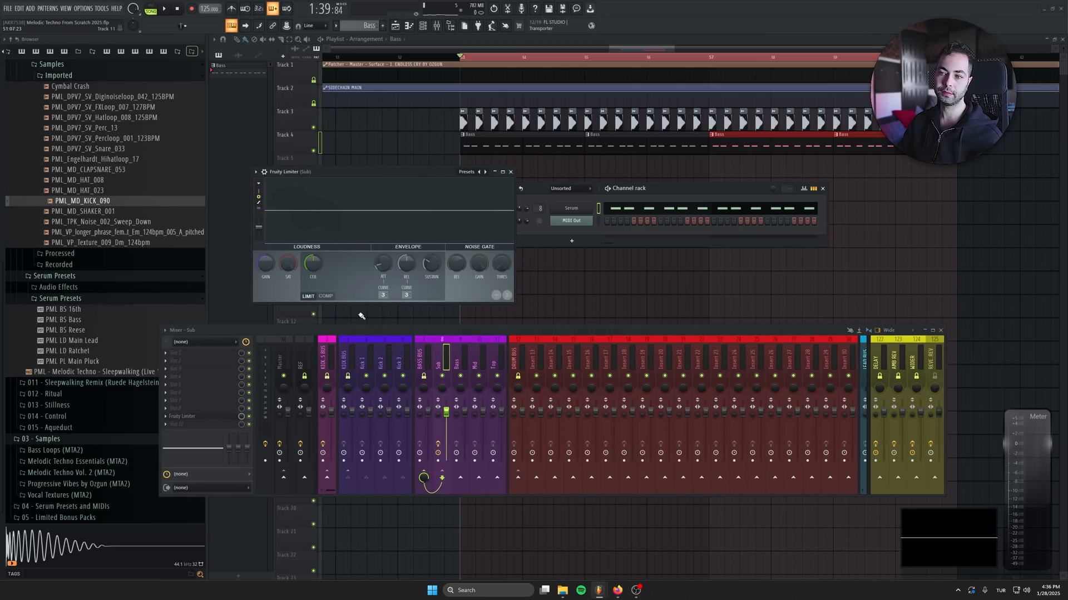
pyautogui.click(327, 297)
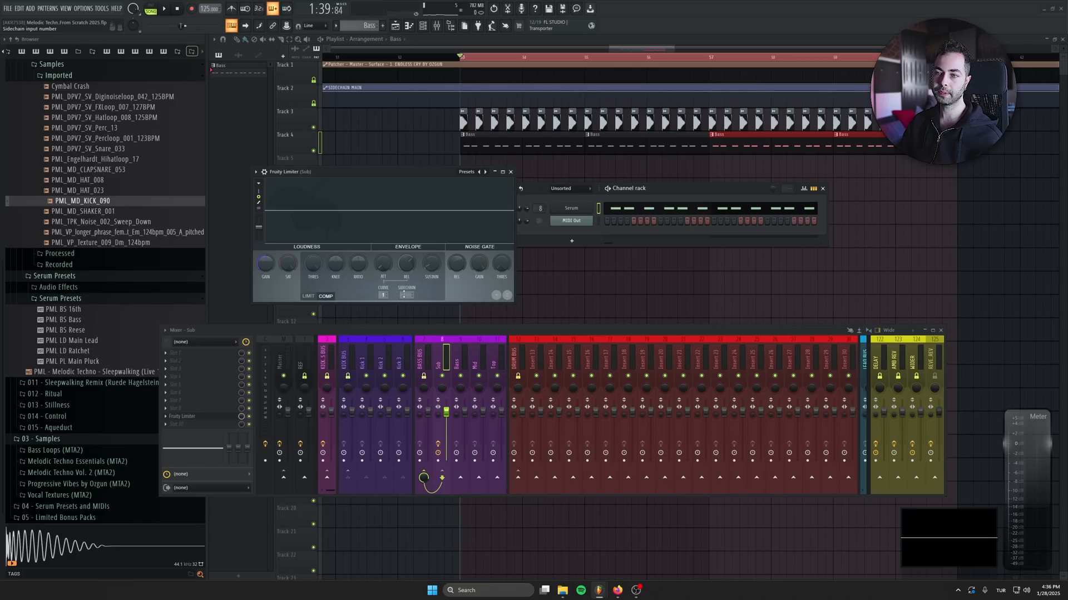
pyautogui.moveTo(404, 295); pyautogui.dragTo(420, 311)
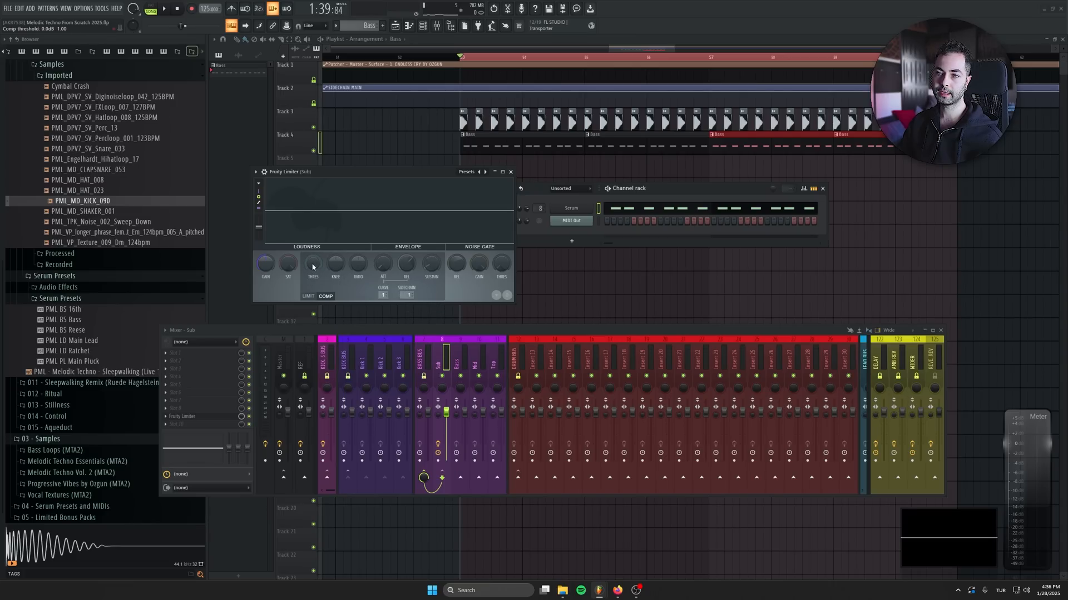
# Lower the compressor threshold and raise its ratio so the kick ducks the bass, checking it with playback
pyautogui.moveTo(313, 267); pyautogui.dragTo(312, 283)
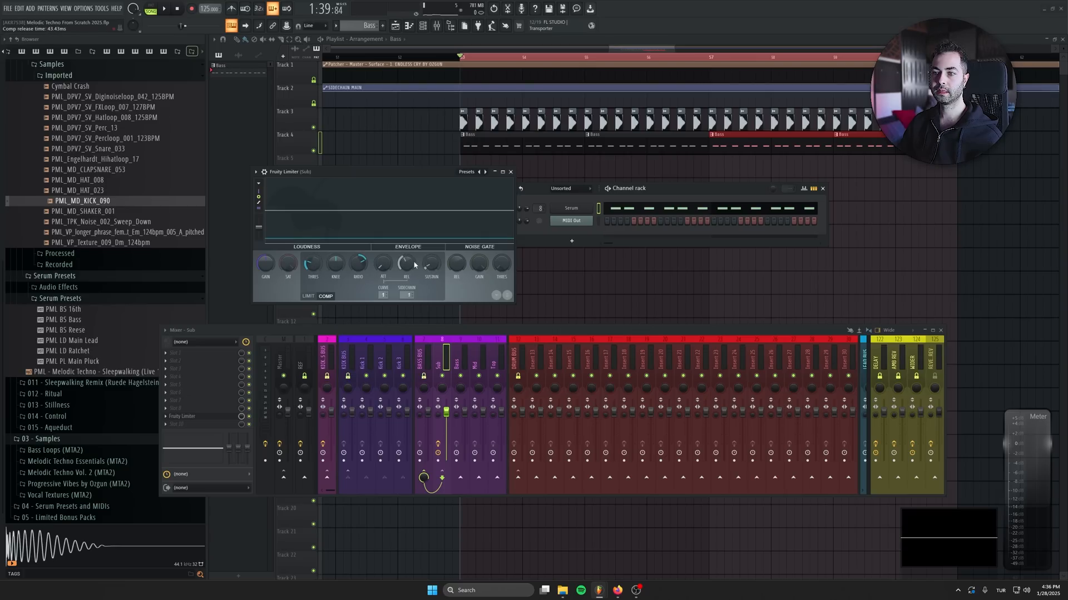
pyautogui.moveTo(309, 267)
pyautogui.mouseDown()
pyautogui.moveTo(308, 234)
pyautogui.moveTo(313, 270)
pyautogui.mouseUp()
pyautogui.press('space')
pyautogui.press('space')
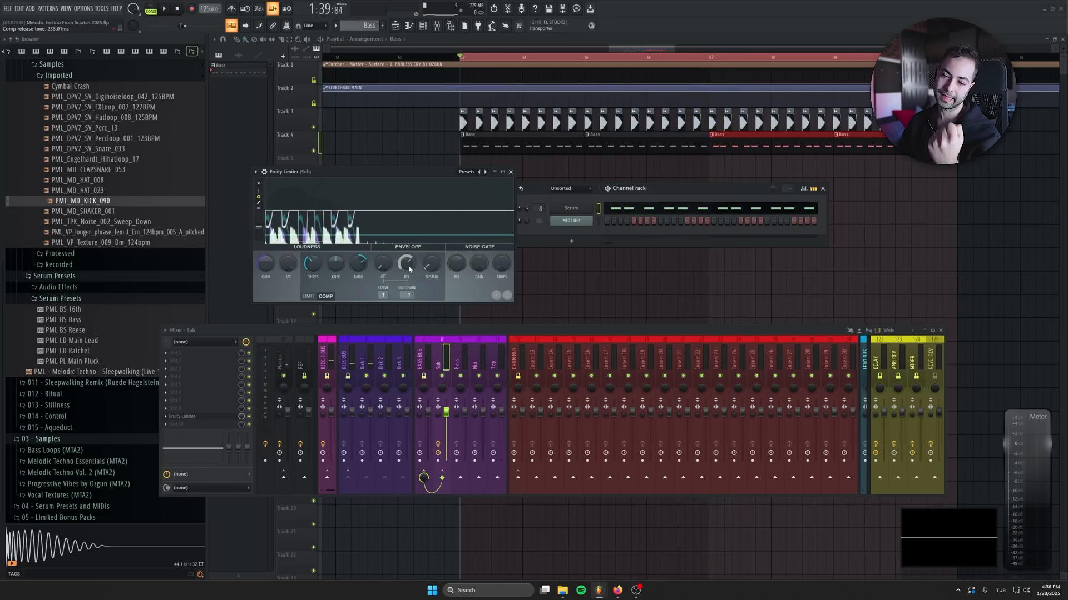
# Tune the compressor's release against the kick during playback, settling at about 20 ms, and fine-tune the threshold
pyautogui.scroll(3, 406, 266)
pyautogui.press('space')
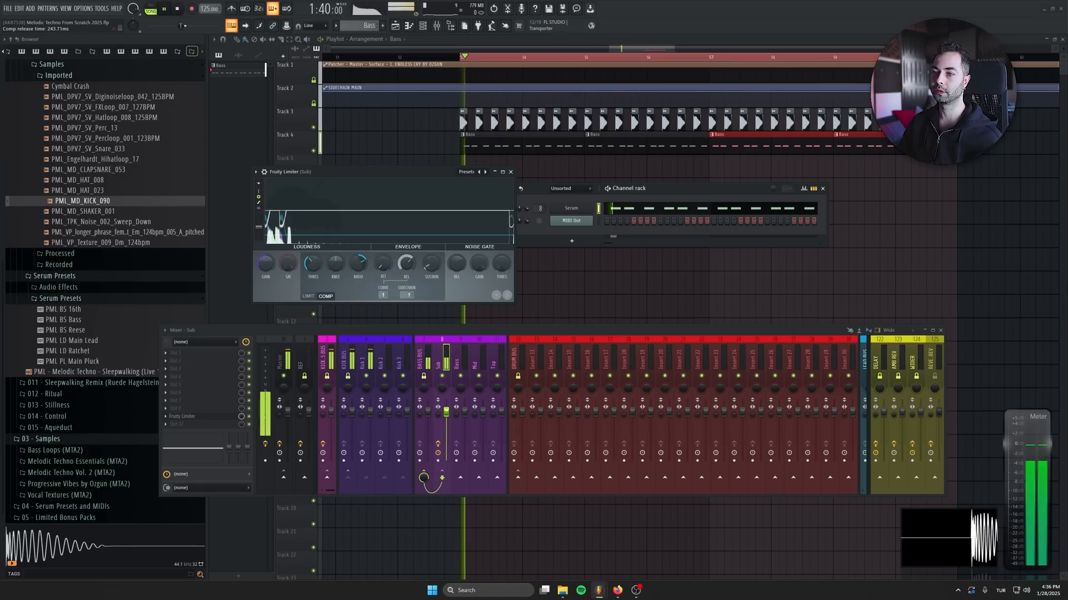
pyautogui.press('space')
pyautogui.moveTo(404, 270); pyautogui.dragTo(405, 294)
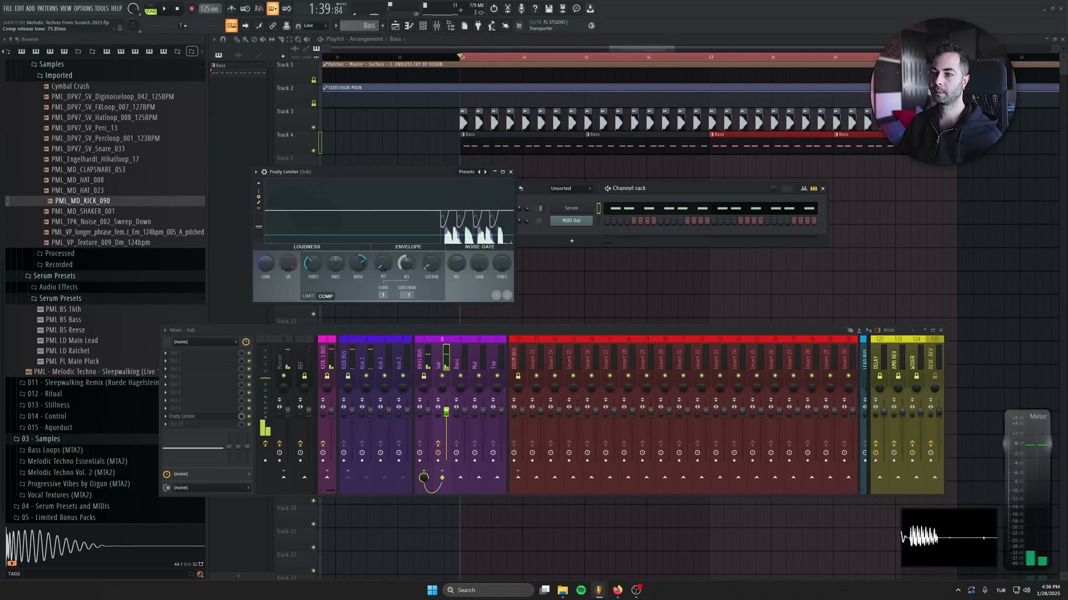
pyautogui.scroll(5, 458, 141)
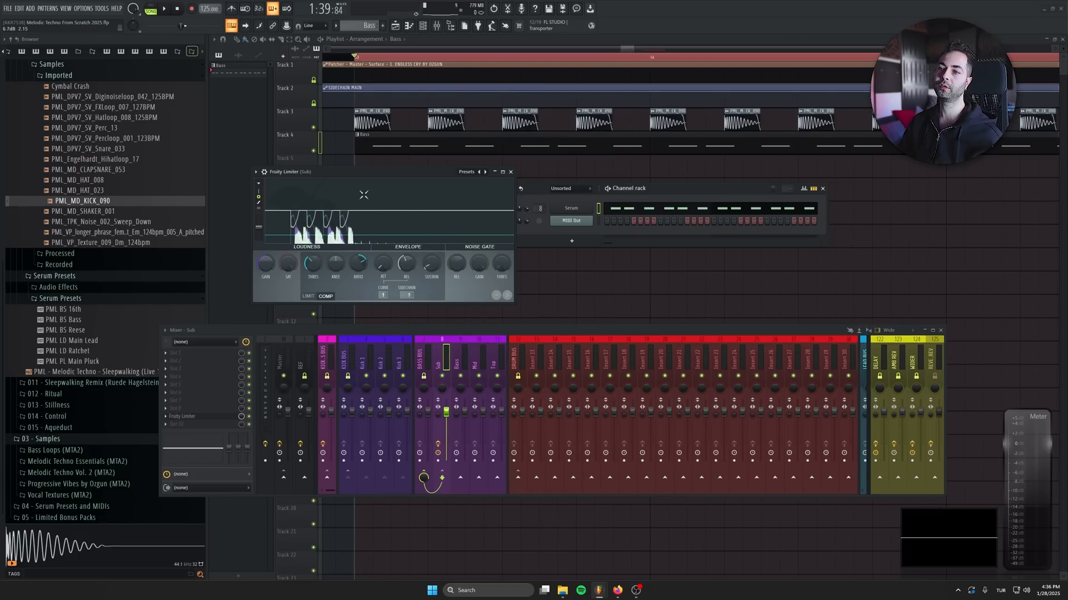
pyautogui.press('space')
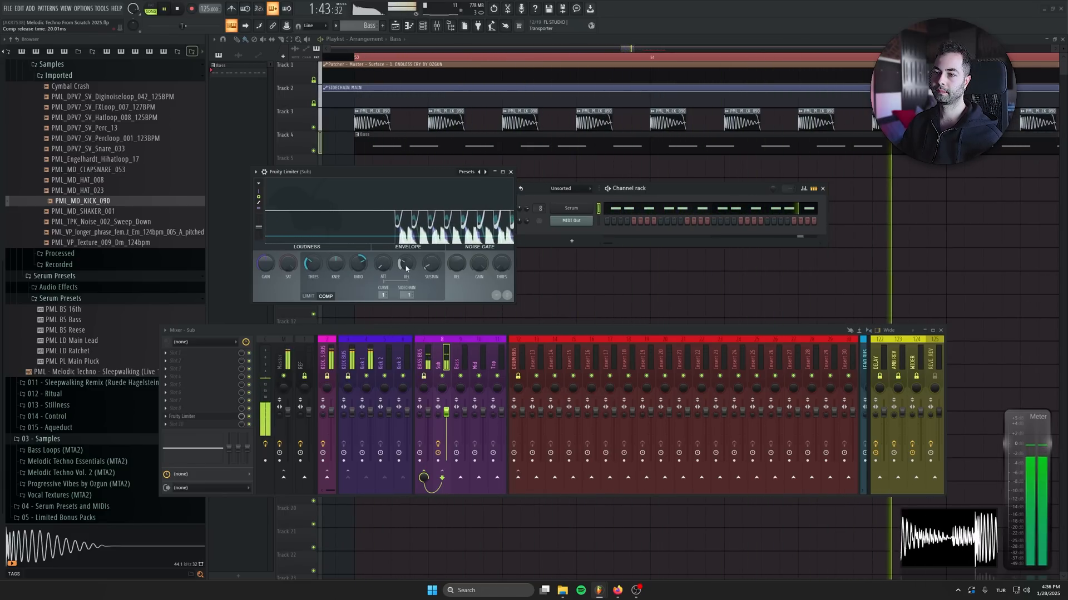
pyautogui.press('space')
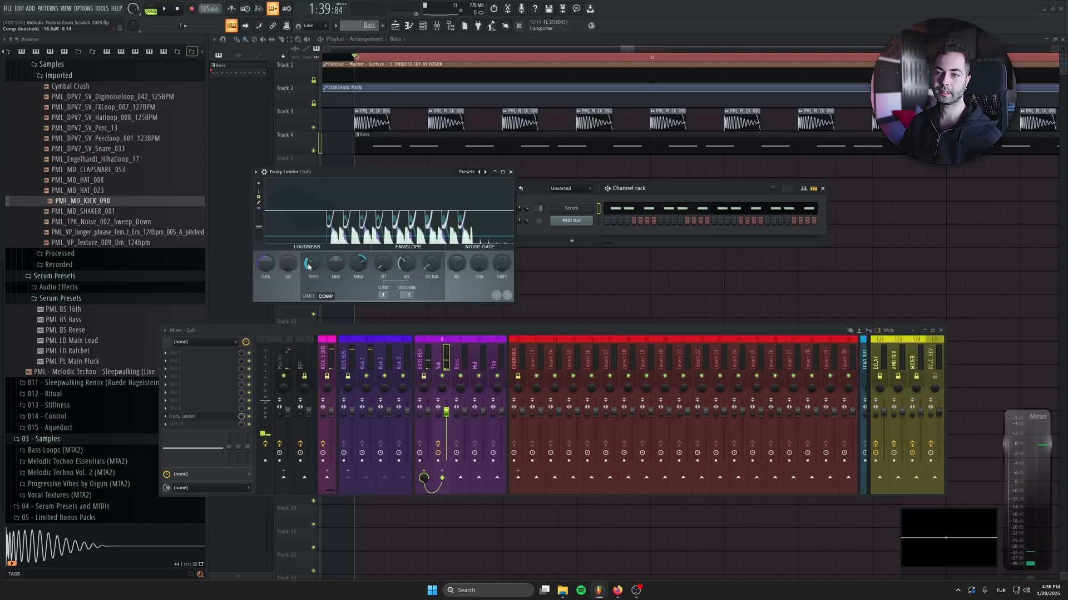
pyautogui.press('space')
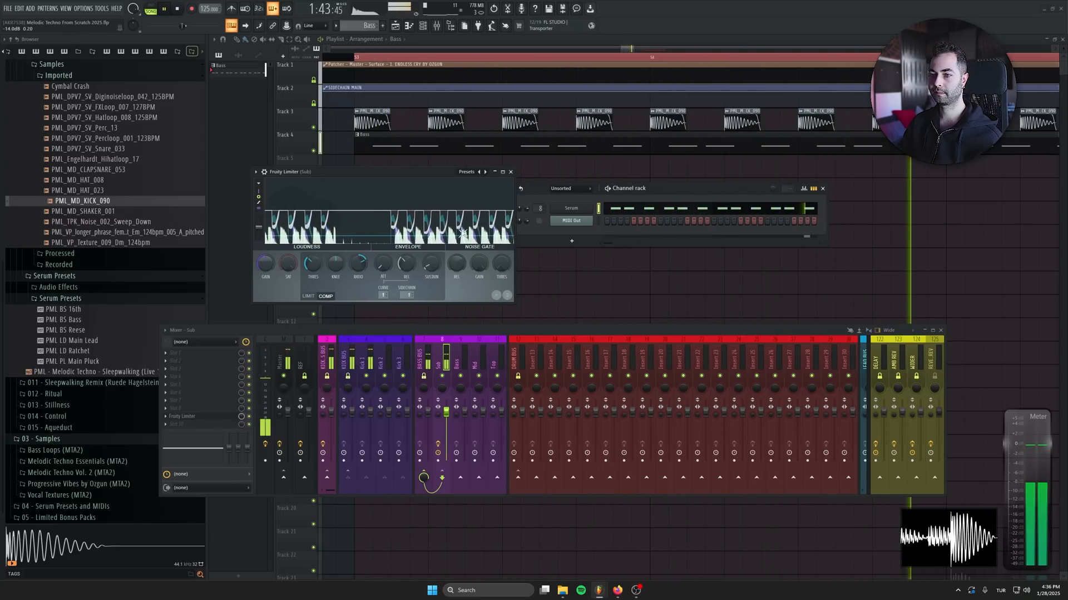
# Add Fruity Blood Overdrive to the Sub track's first effect slot, raise its preamp slightly, and close it
pyautogui.click(201, 352)
pyautogui.click(462, 49)
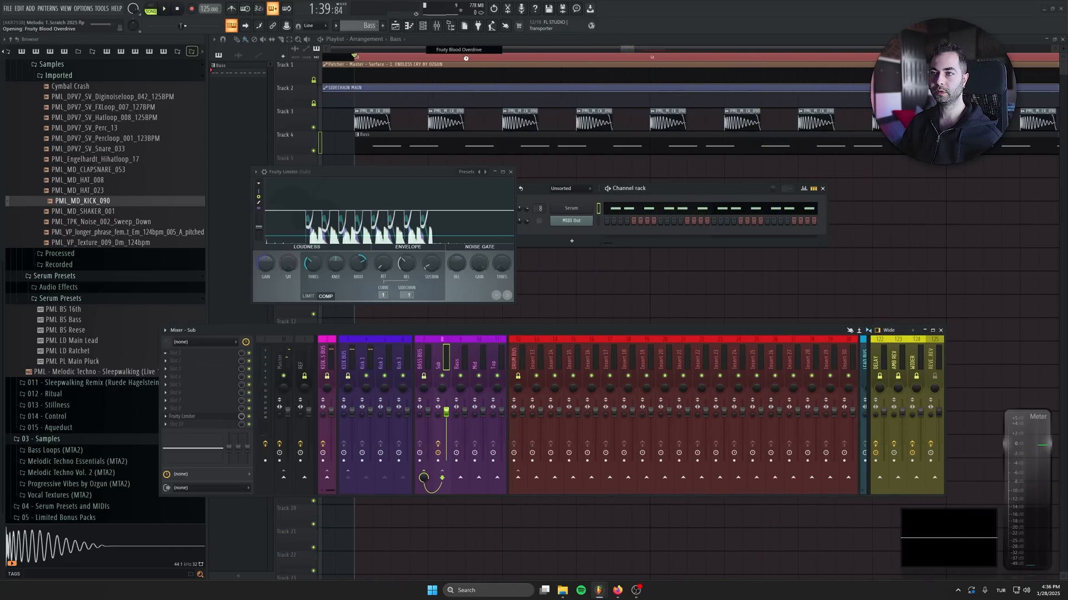
pyautogui.moveTo(351, 233); pyautogui.dragTo(409, 228)
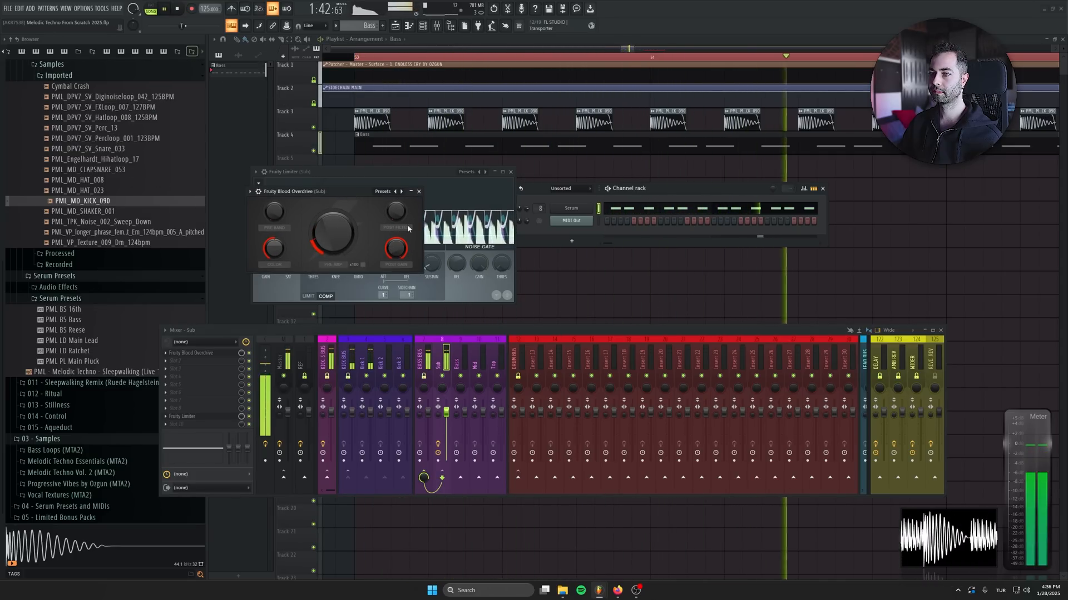
pyautogui.click(419, 191)
# Turn off the Delay and Reverb effects in the bass channel's Serum and play the result
pyautogui.click(571, 208)
pyautogui.press('space')
pyautogui.click(380, 161)
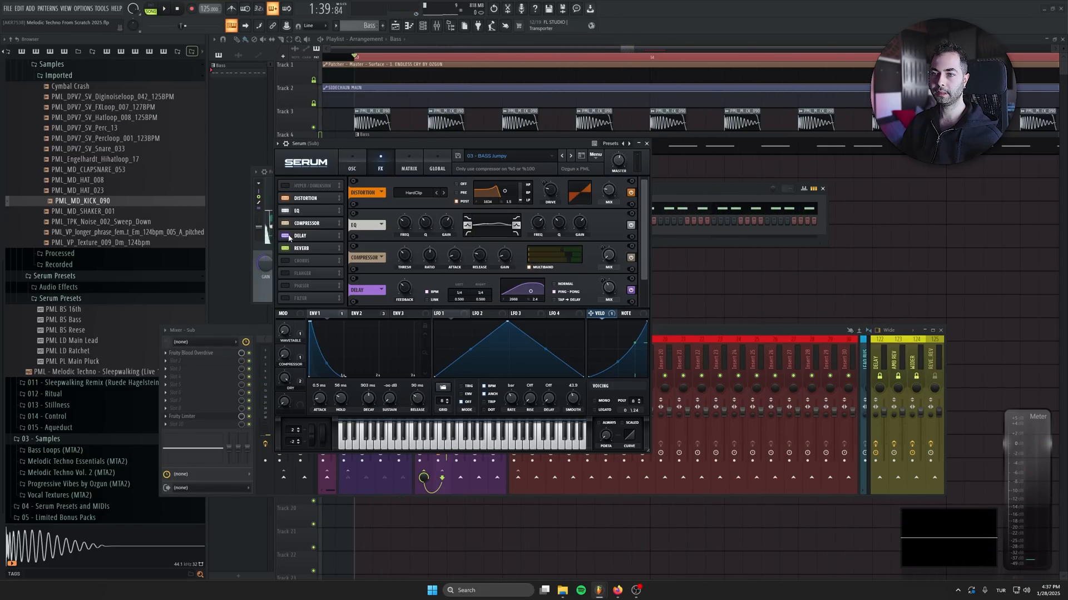
pyautogui.click(285, 235)
pyautogui.click(285, 248)
pyautogui.click(647, 143)
pyautogui.press('space')
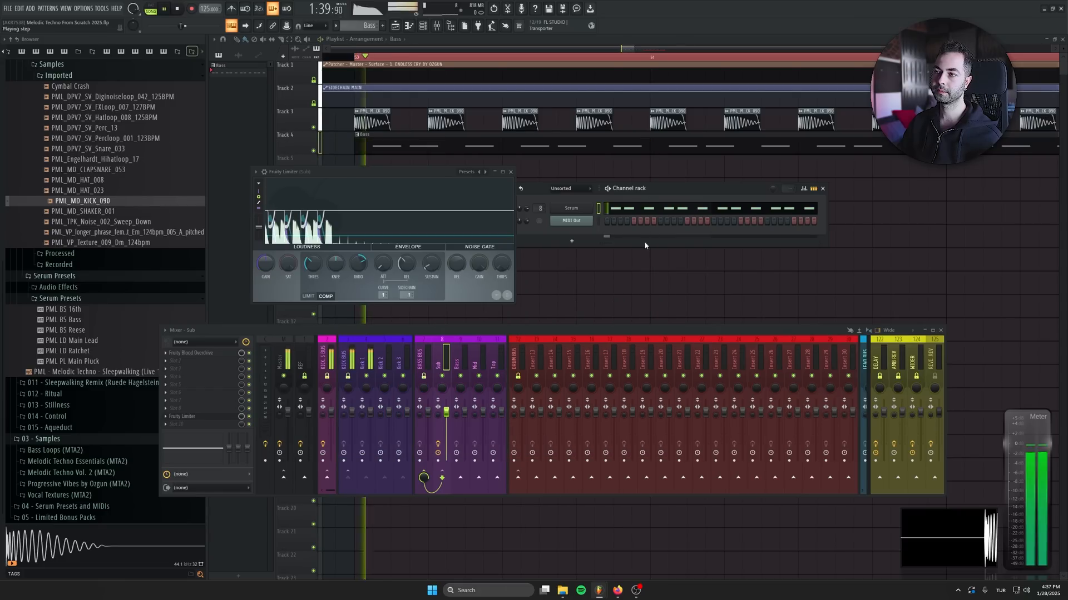
pyautogui.press('space')
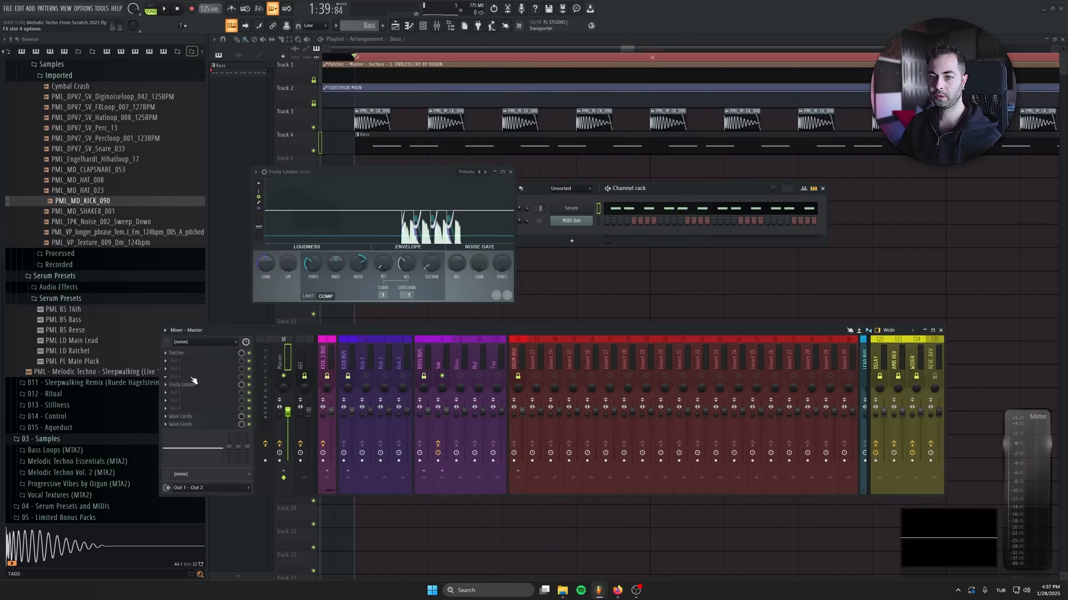
# Add the SPAN analyzer to the Master track's fourth effect slot and choose its custom detail spectrum mode
pyautogui.click(279, 389)
pyautogui.click(197, 377)
pyautogui.click(374, 175)
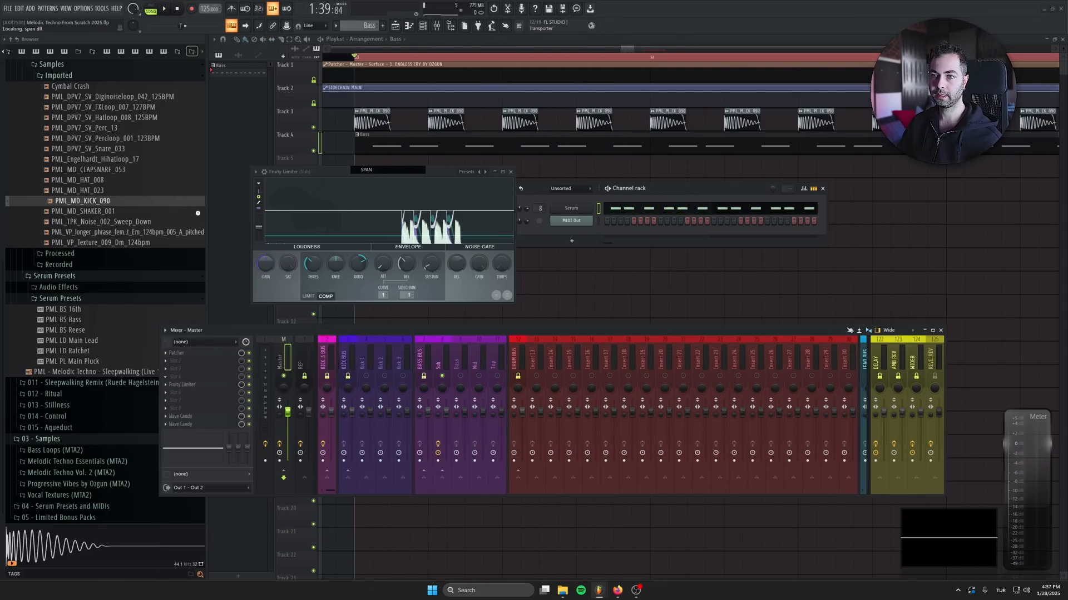
pyautogui.click(419, 128)
pyautogui.click(413, 224)
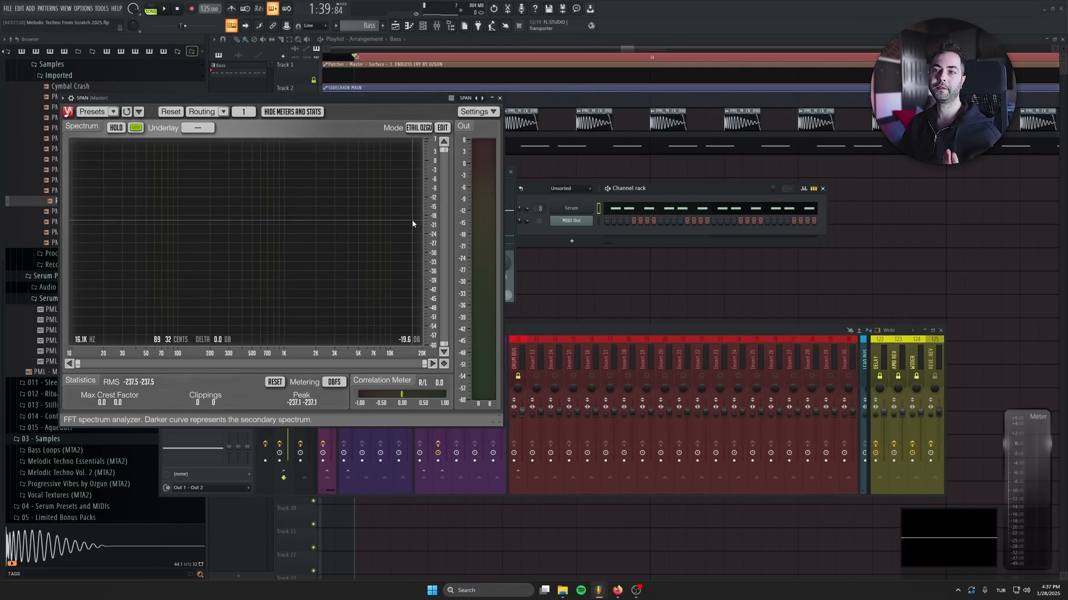
pyautogui.moveTo(279, 96); pyautogui.dragTo(632, 209)
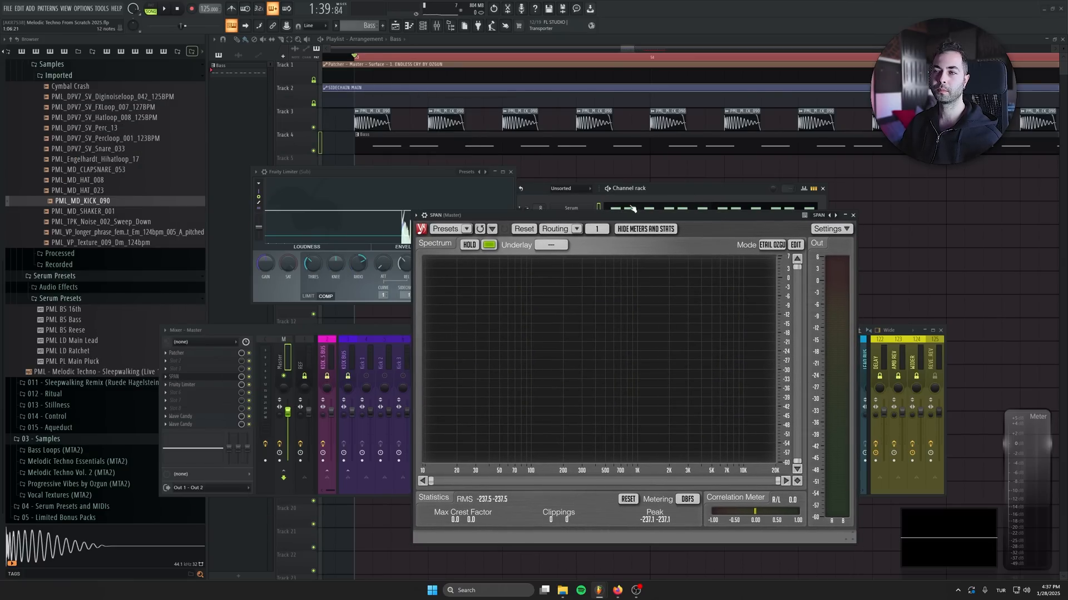
# Close the limiter, clear space around SPAN, examine the kick and bass spectrum during playback, and close the analyzer
pyautogui.click(510, 172)
pyautogui.moveTo(538, 191); pyautogui.dragTo(449, 117)
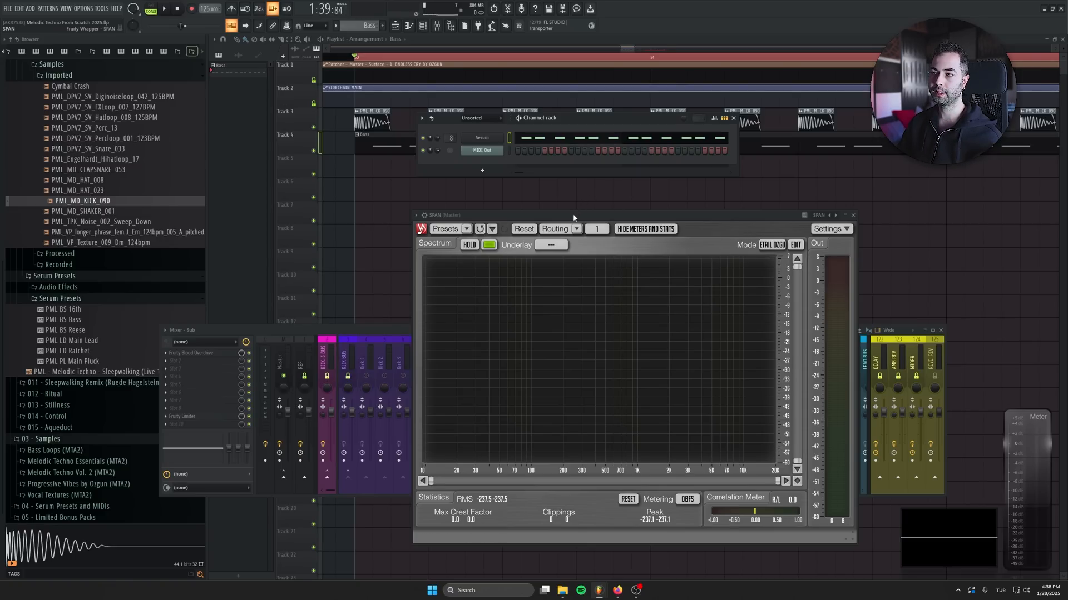
pyautogui.moveTo(574, 218); pyautogui.dragTo(561, 200)
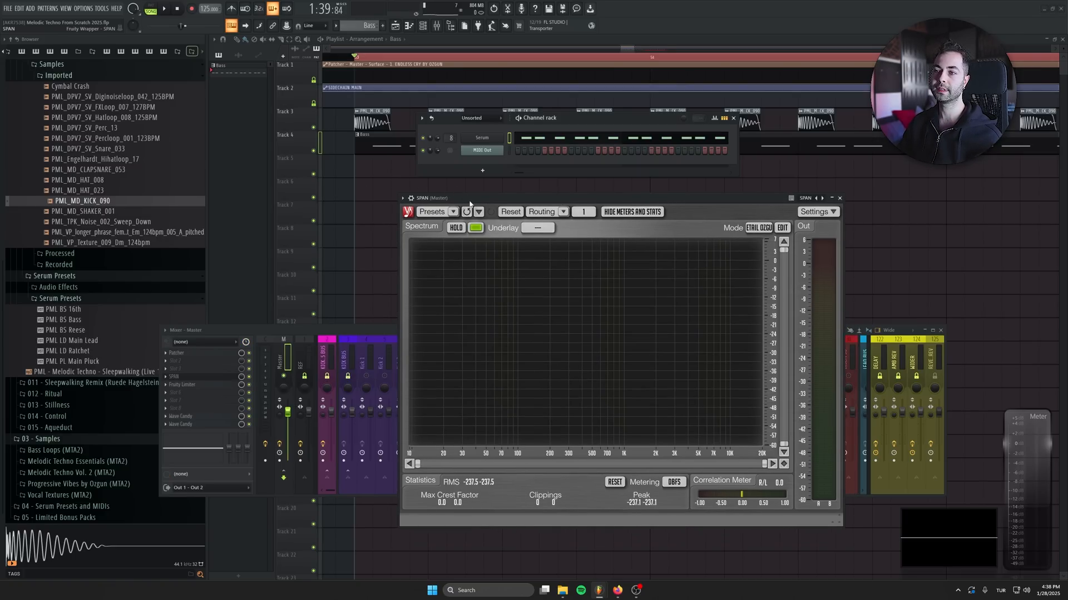
pyautogui.press('space')
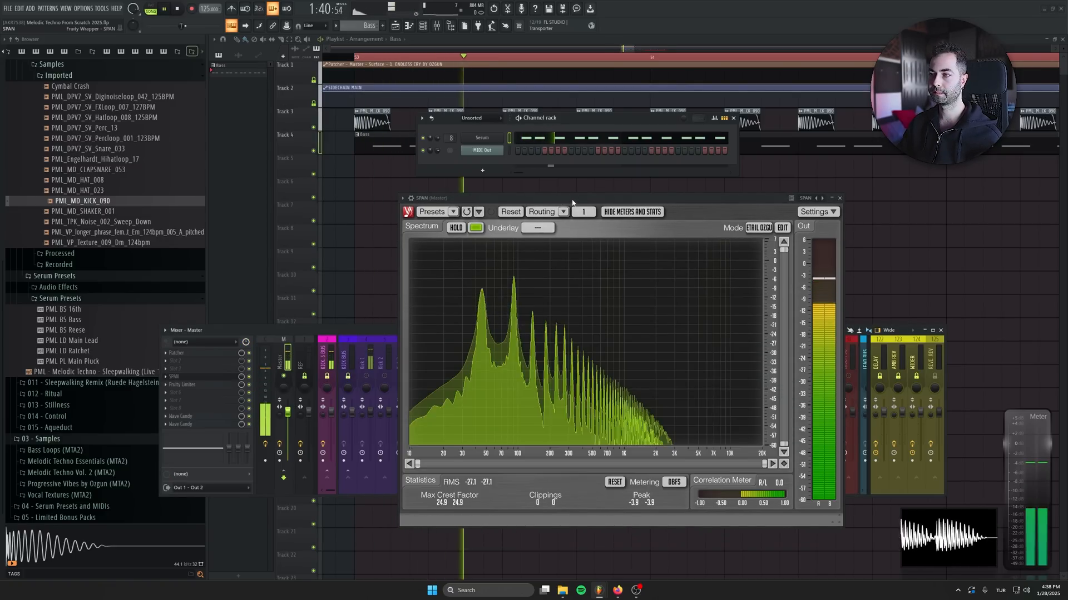
pyautogui.press('space')
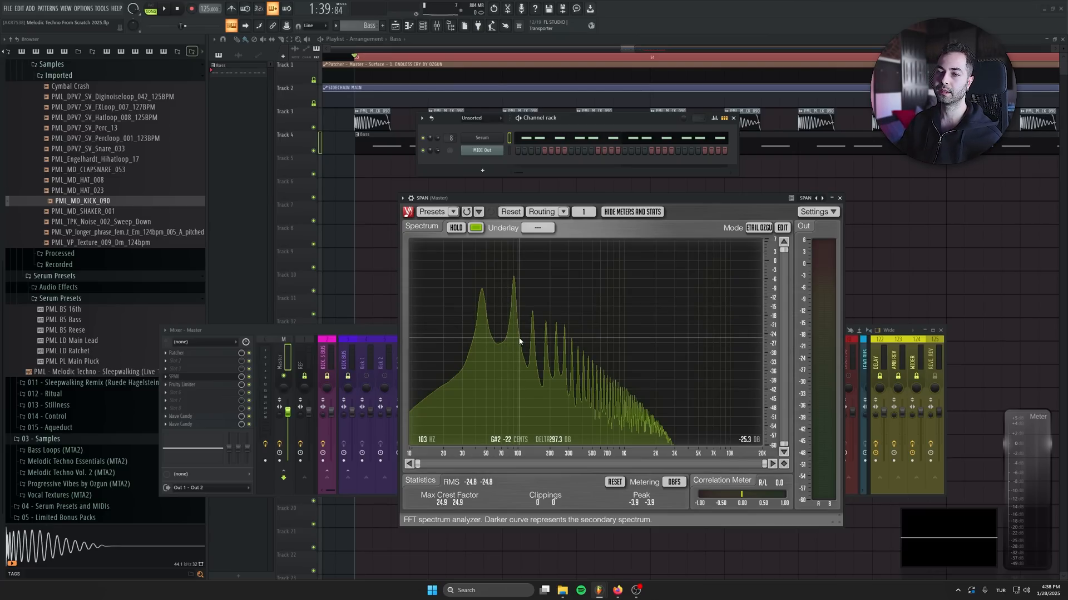
pyautogui.press('F9')
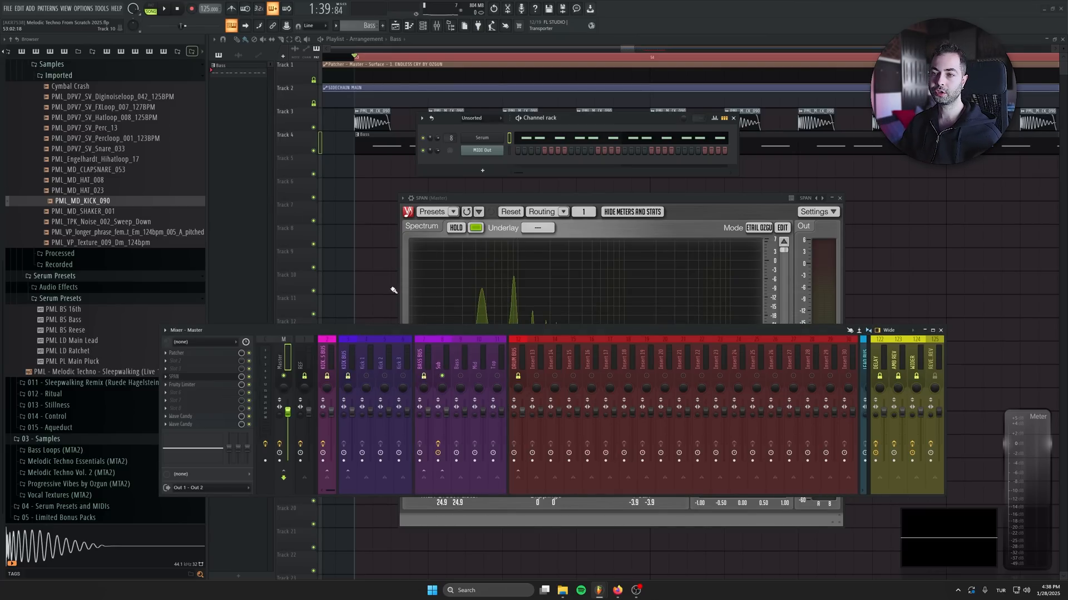
pyautogui.click(838, 198)
# Add Fruity Parametric EQ 2 to the Sub track's second slot and boost bands 5 and 7, comparing with playback
pyautogui.click(446, 351)
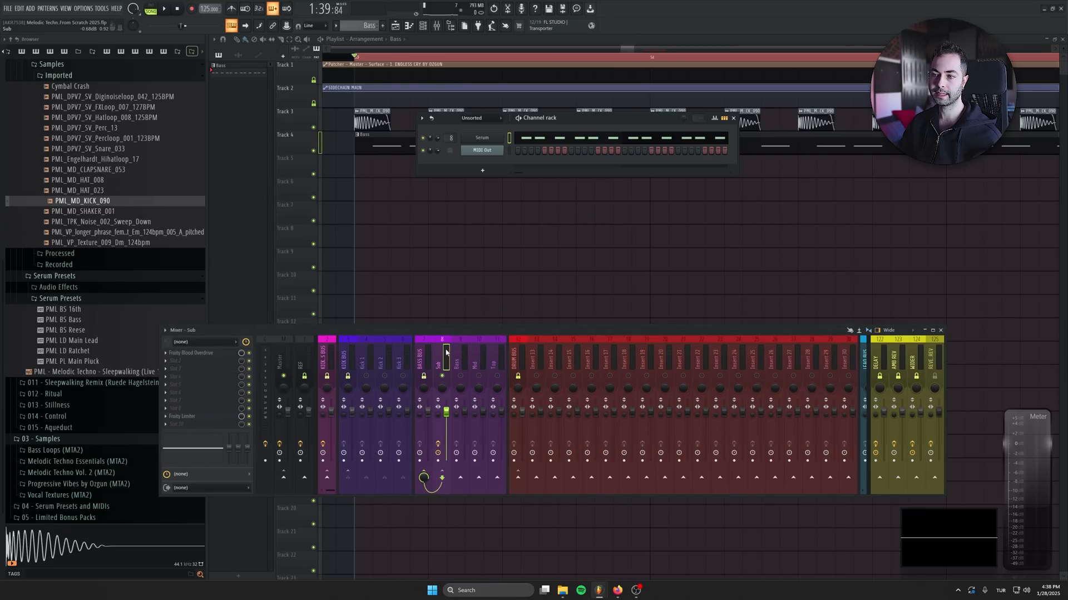
pyautogui.click(178, 364)
pyautogui.click(346, 295)
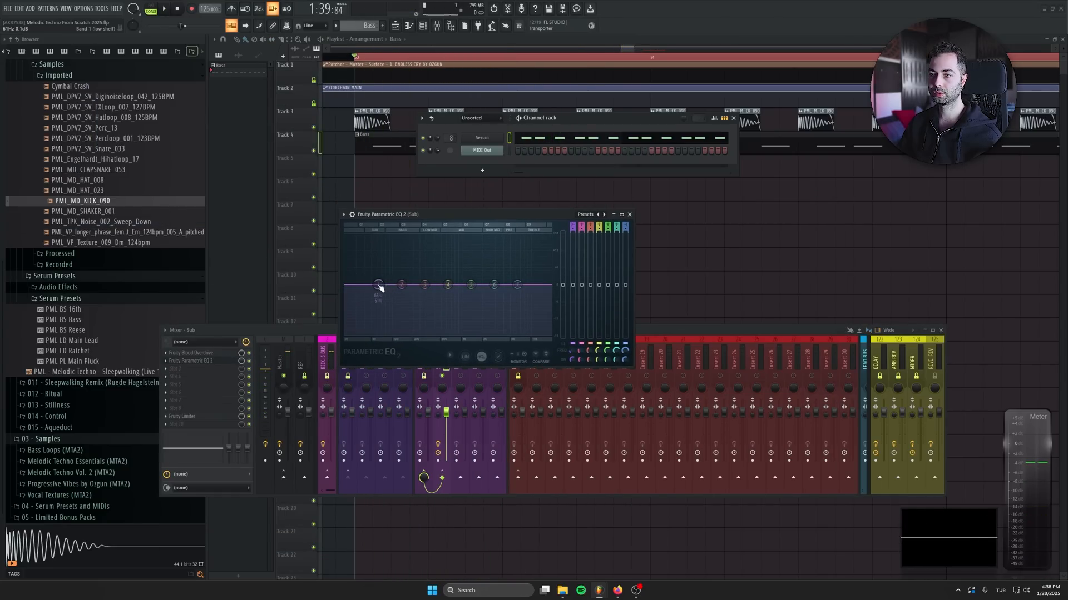
pyautogui.moveTo(611, 285)
pyautogui.mouseDown()
pyautogui.moveTo(625, 248)
pyautogui.moveTo(625, 270)
pyautogui.mouseUp()
pyautogui.press('space')
pyautogui.press('space')
pyautogui.press('space')
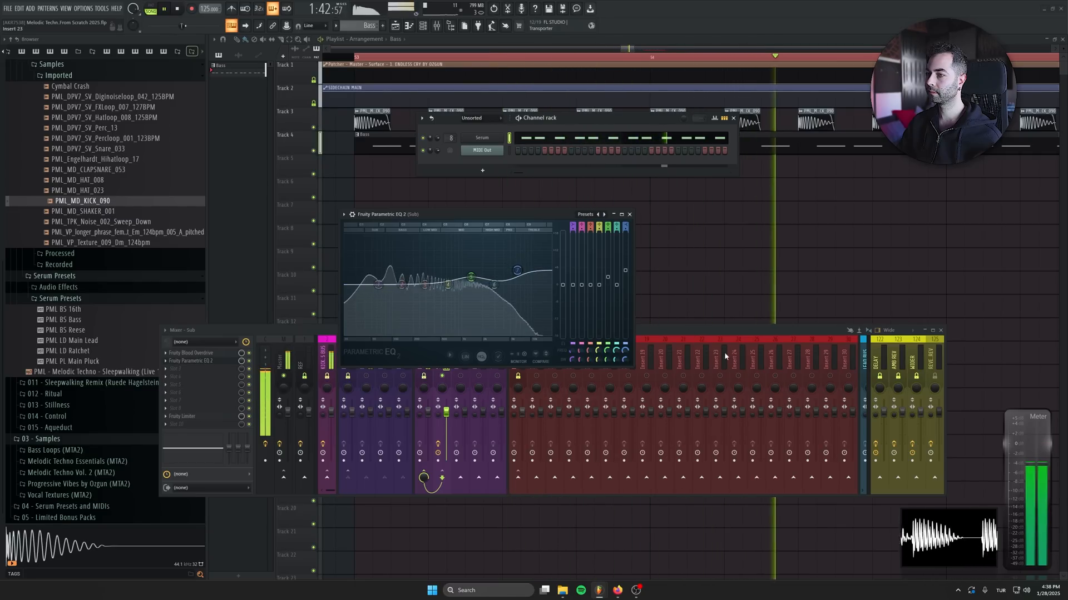
# Stop playback, clone the Serum channel, hide the browser, and route the copy to the Bass mixer track
pyautogui.click(255, 364)
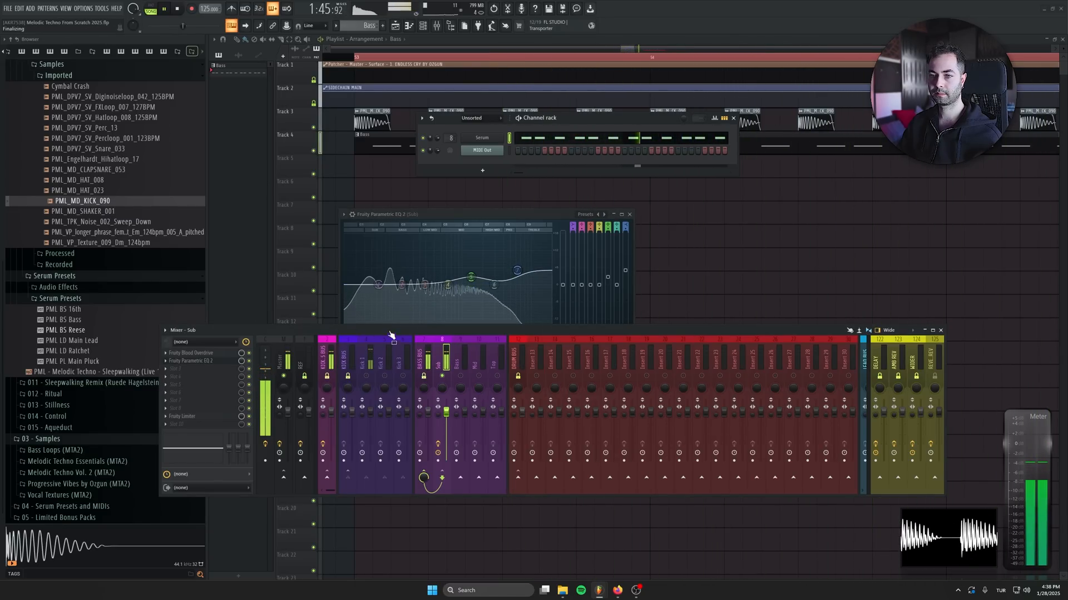
pyautogui.press('space')
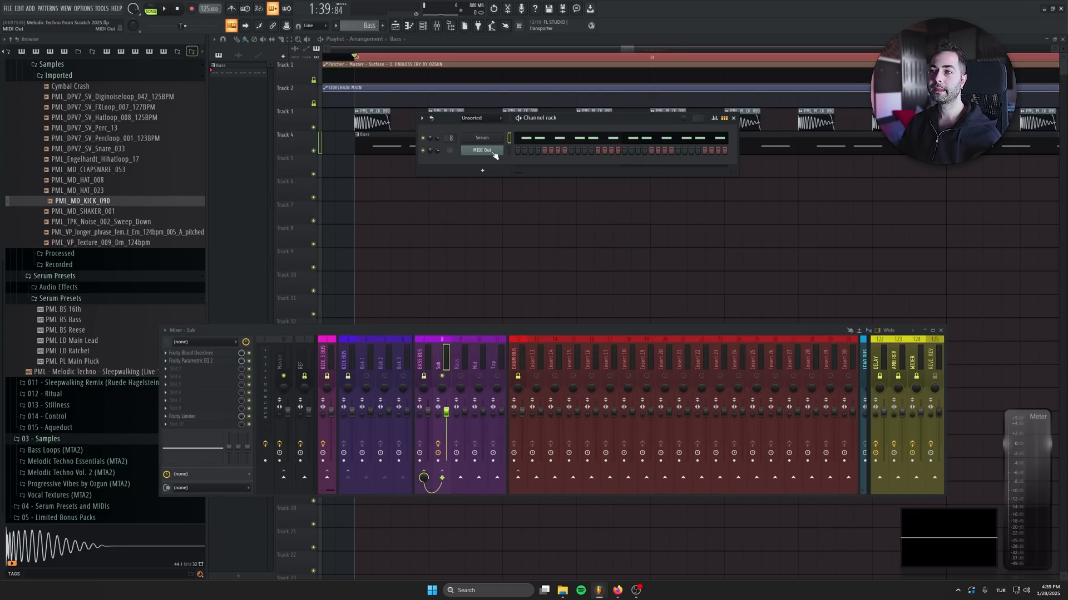
pyautogui.rightClick(493, 142)
pyautogui.click(517, 225)
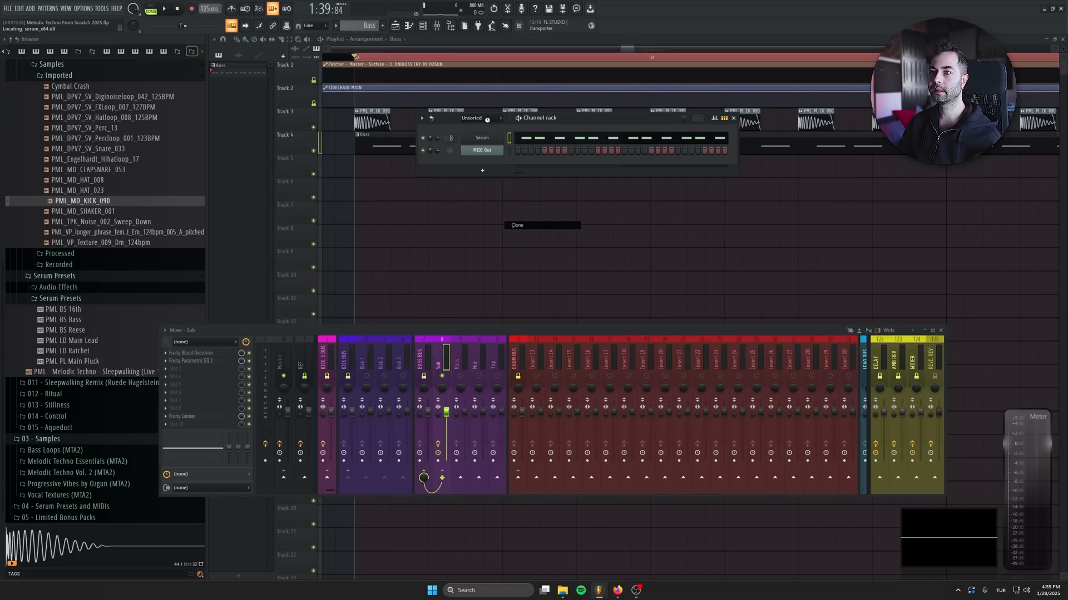
pyautogui.hotkey('alt', 'F8')
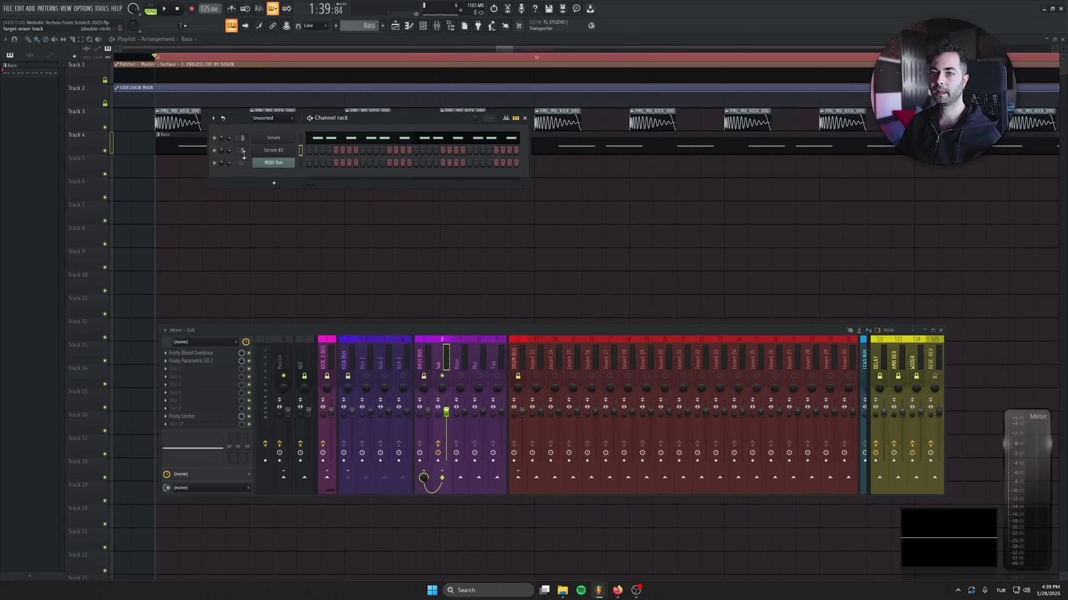
pyautogui.scroll(1, 241, 150)
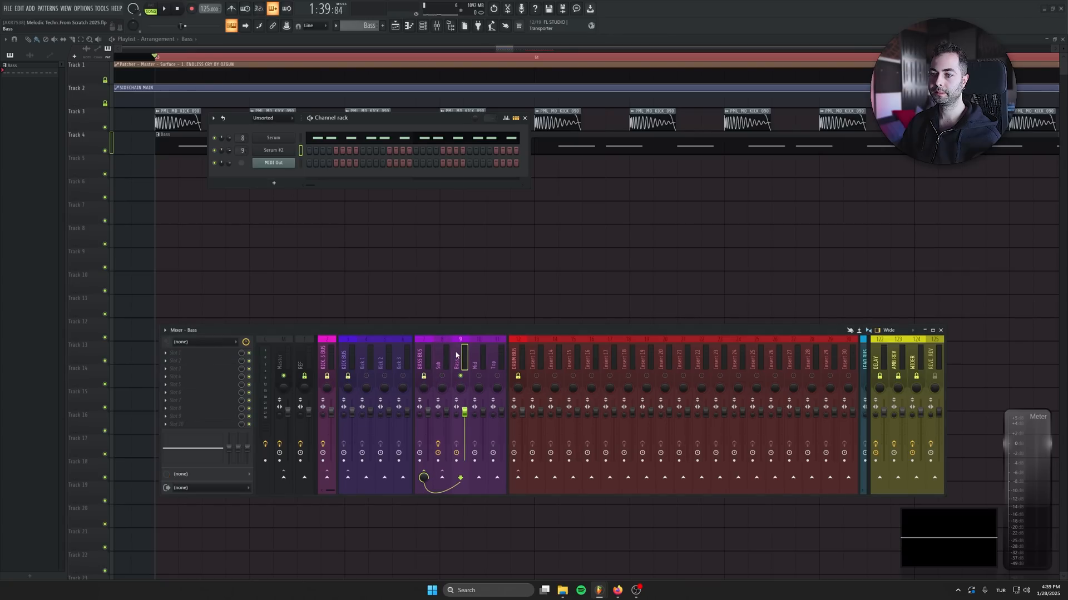
# Add Fruity Blood Overdrive and Fruity Delay 3 to the Bass track's first two effect slots, with the delay's dry level turned down
pyautogui.click(208, 354)
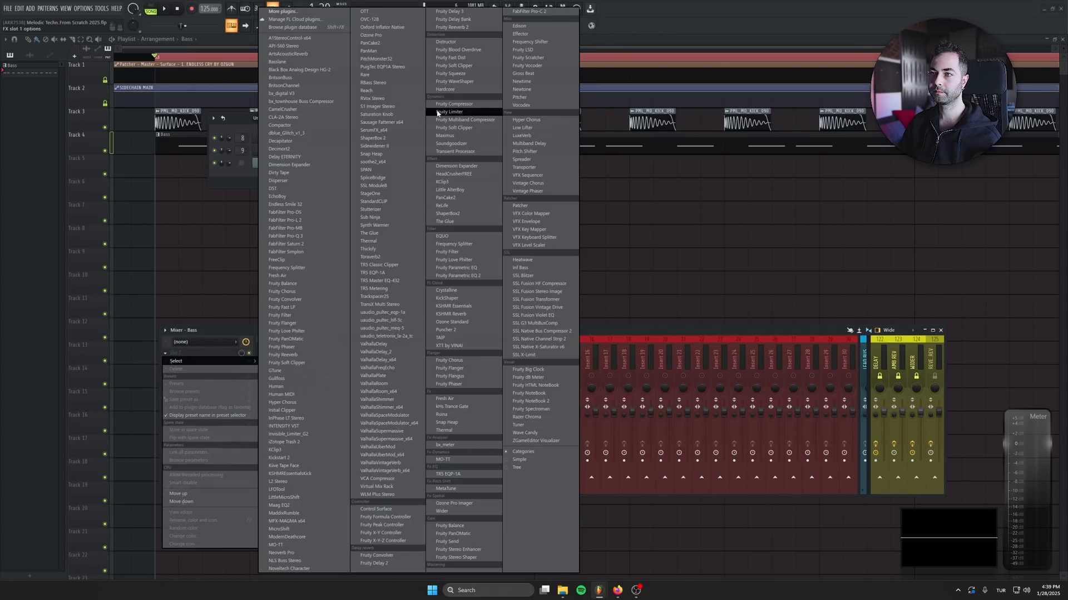
pyautogui.click(472, 51)
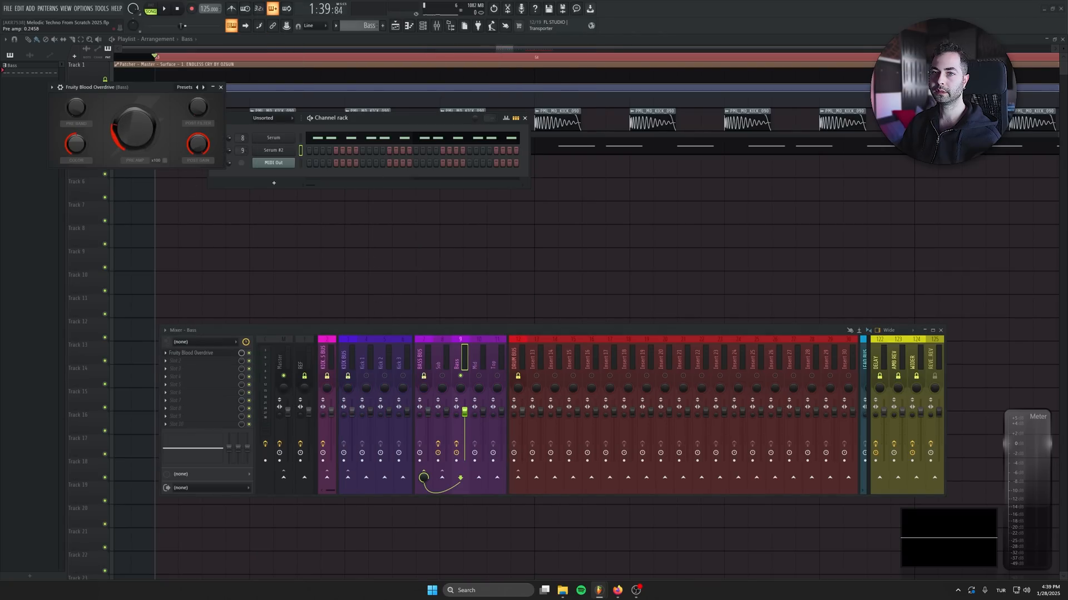
pyautogui.click(191, 361)
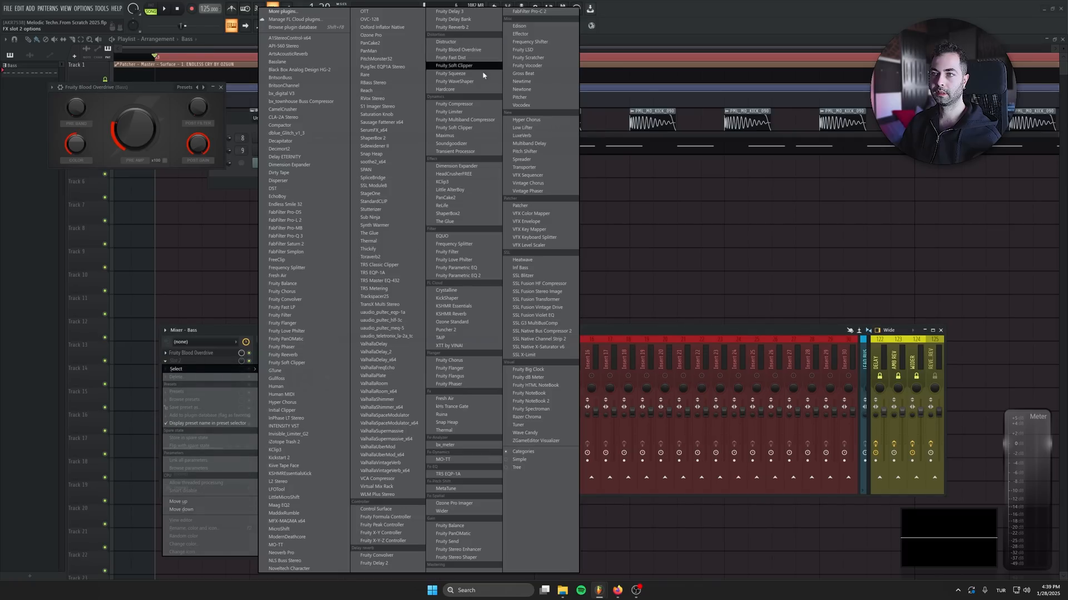
pyautogui.click(457, 12)
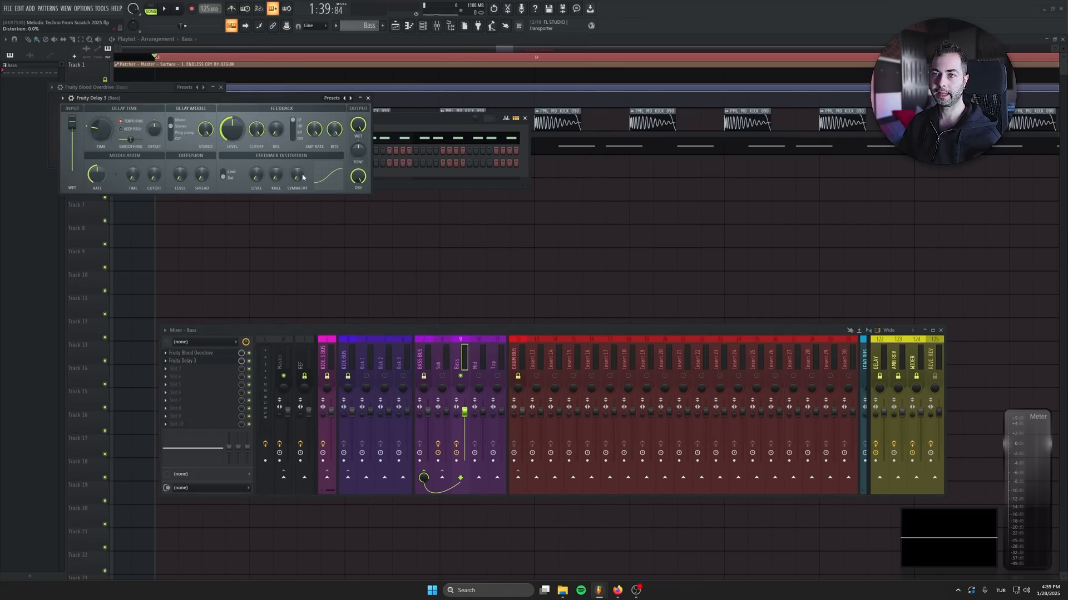
pyautogui.moveTo(238, 104); pyautogui.dragTo(332, 185)
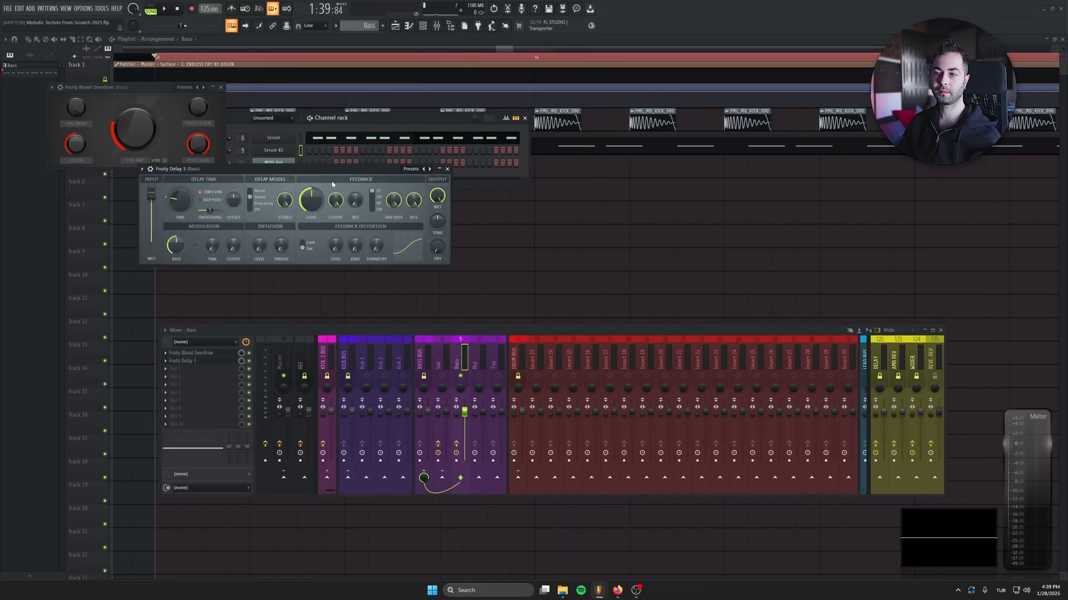
# Rename the Bass mixer track to FX
pyautogui.click(444, 350)
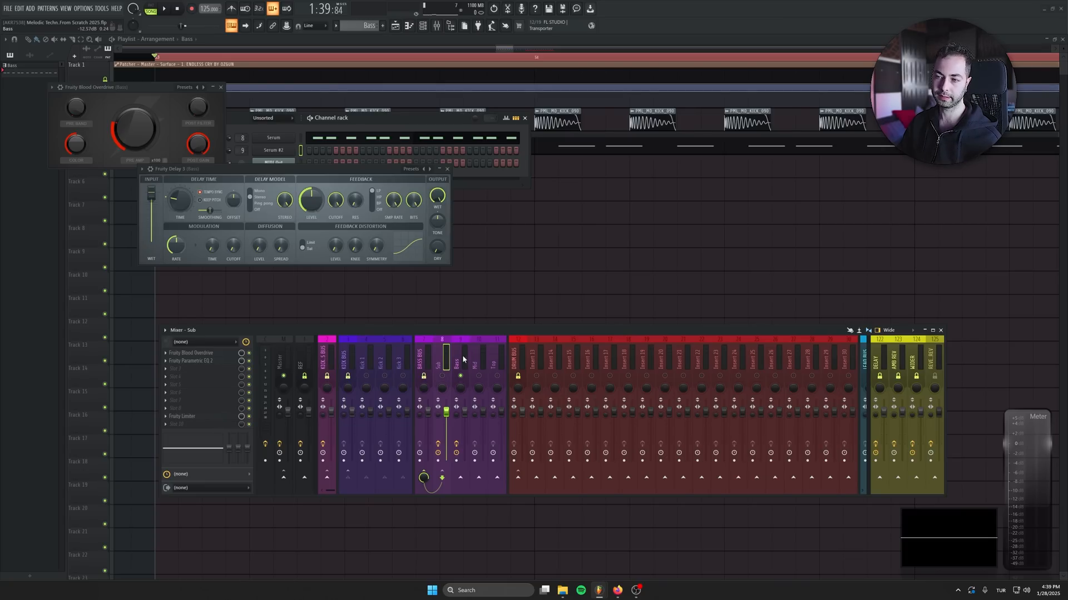
pyautogui.click(463, 360)
pyautogui.doubleClick(464, 360)
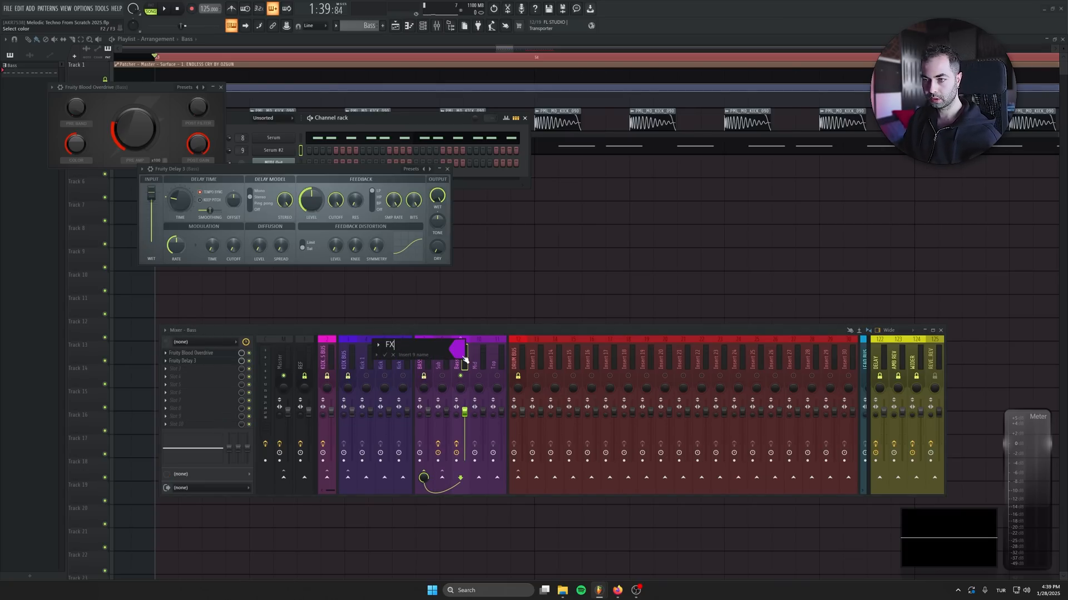
pyautogui.write('FX')
pyautogui.press('Return')
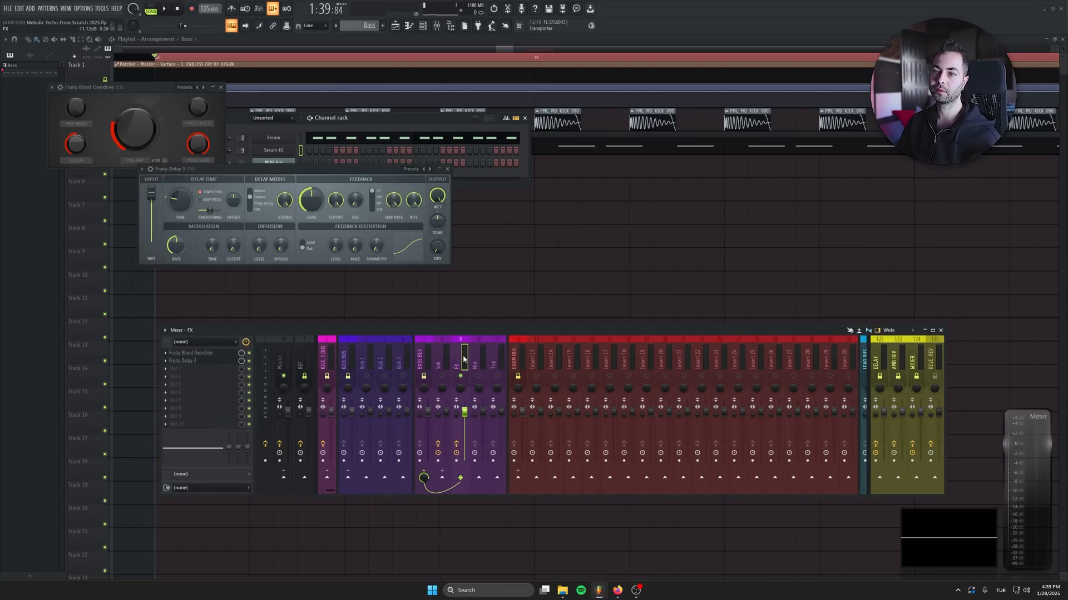
# Clear the plugin windows off the channel rack, paste the bass notes into Serum #2, and start playback
pyautogui.click(215, 87)
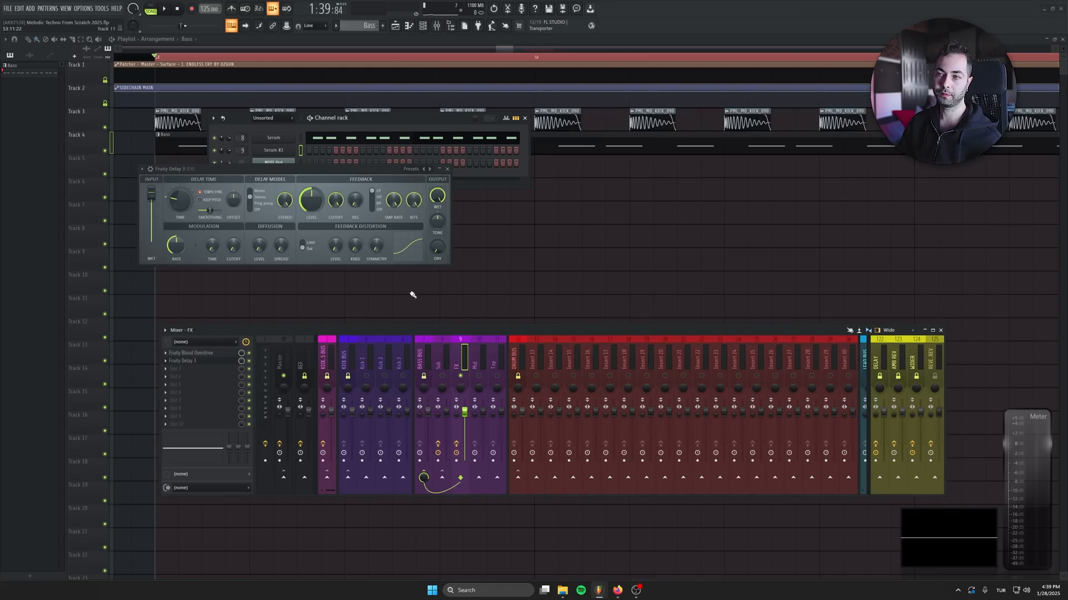
pyautogui.moveTo(288, 216); pyautogui.dragTo(372, 219)
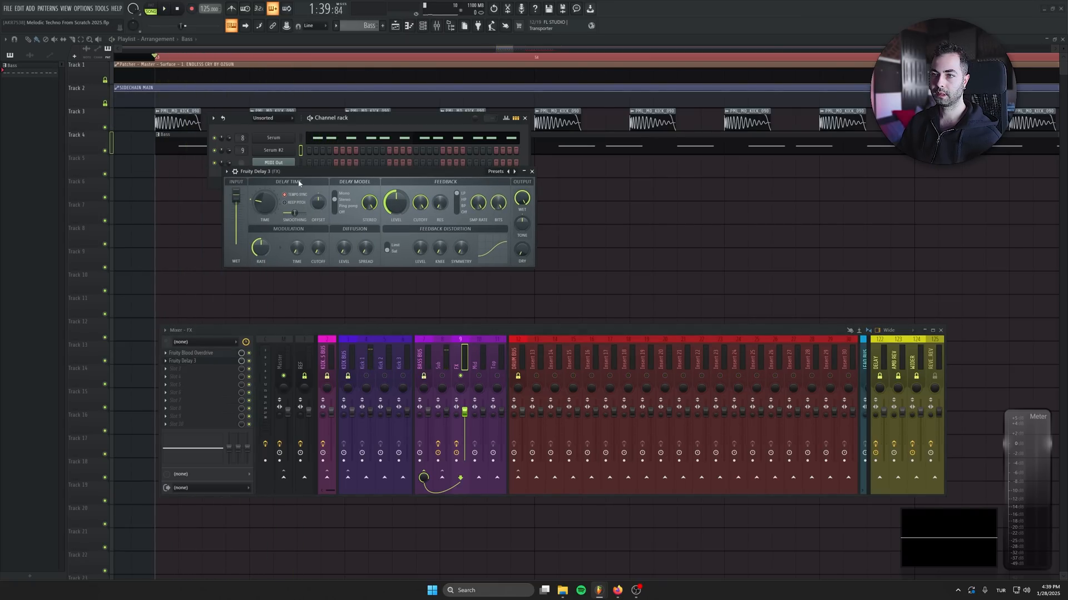
pyautogui.click(304, 151)
pyautogui.hotkey('ctrl', 'v')
pyautogui.press('space')
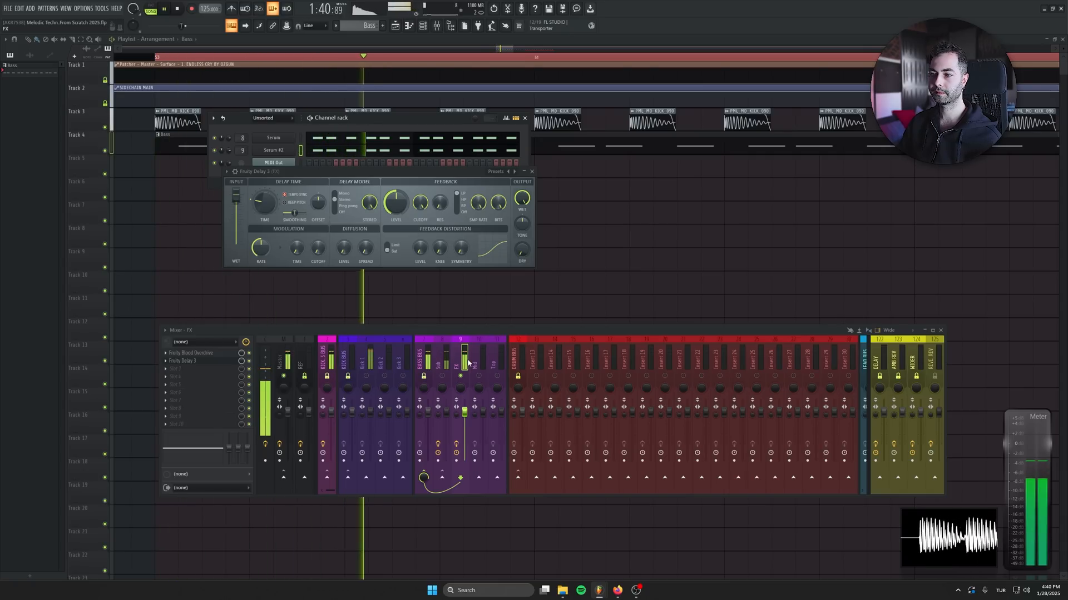
# Set Fruity Delay 3 to Ping pong with some feedback distortion, and lower the FX track's volume to about -11.7 dB during playback
pyautogui.press('space')
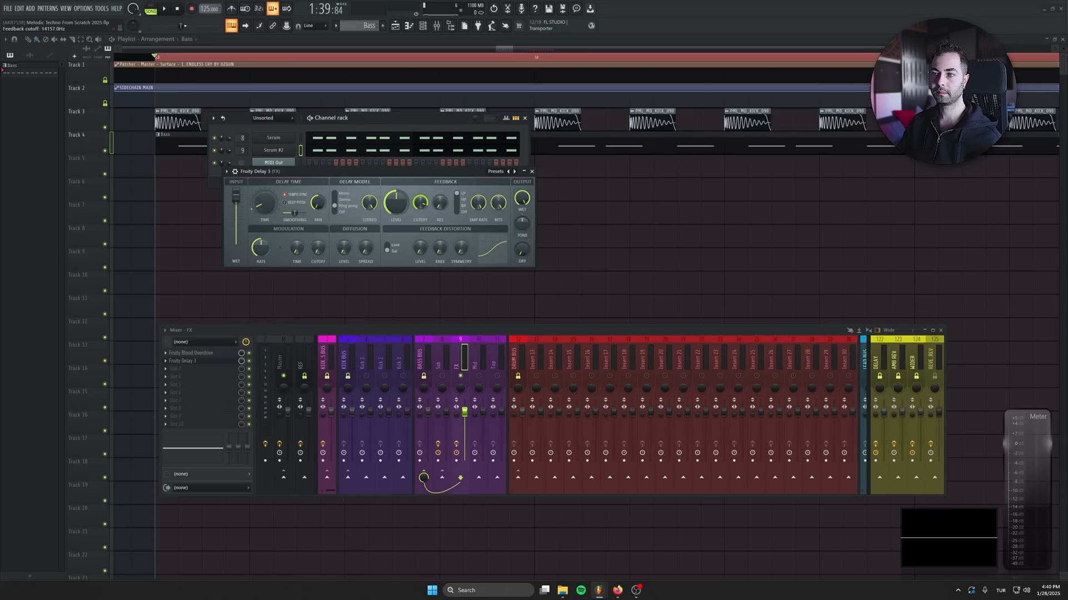
pyautogui.press('space')
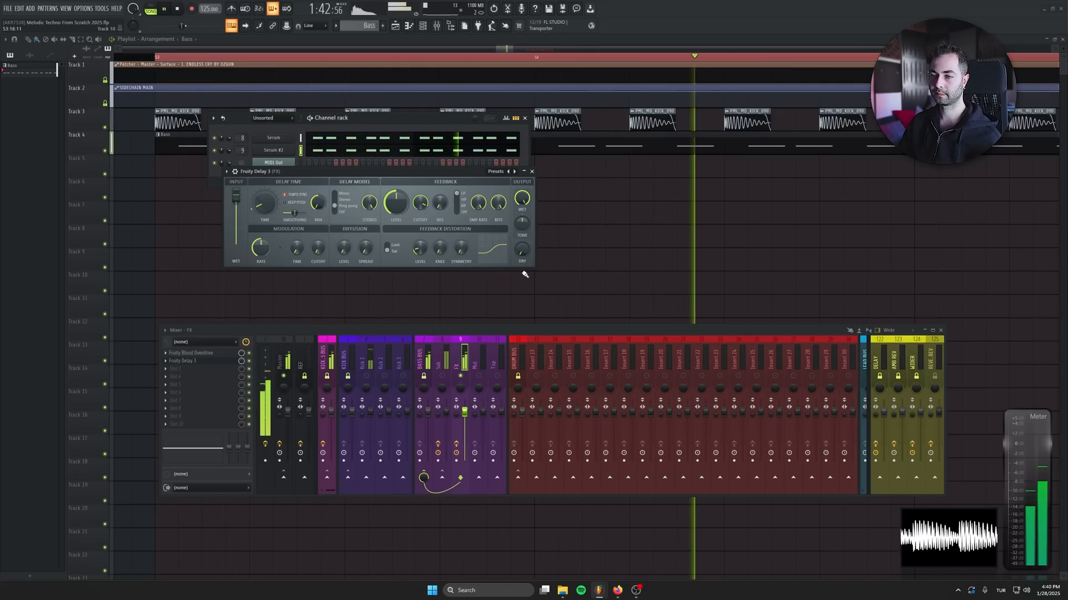
pyautogui.press('space')
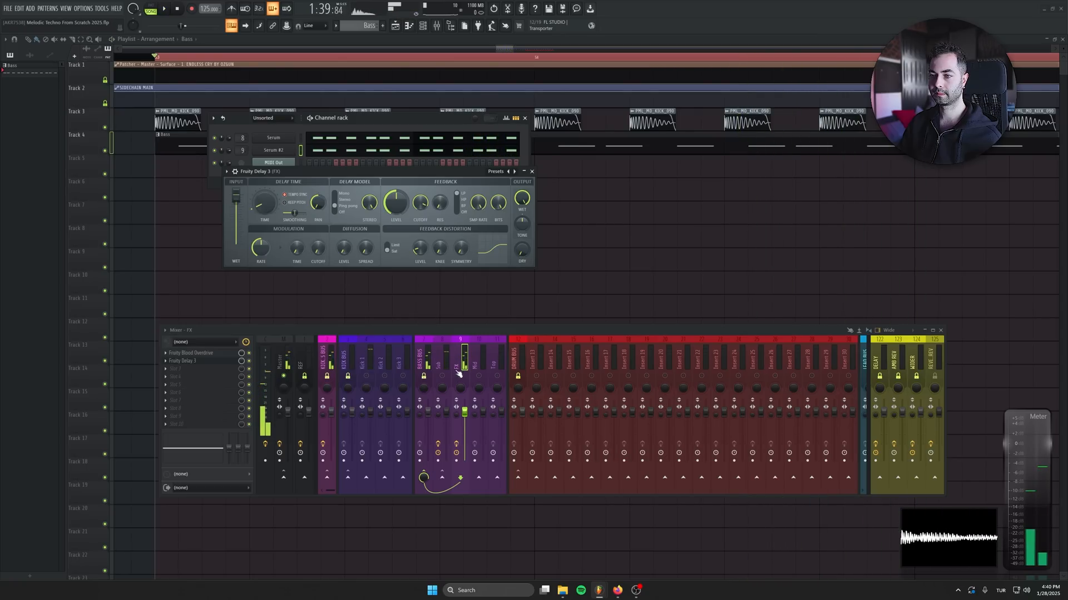
pyautogui.press('Left')
pyautogui.press('space')
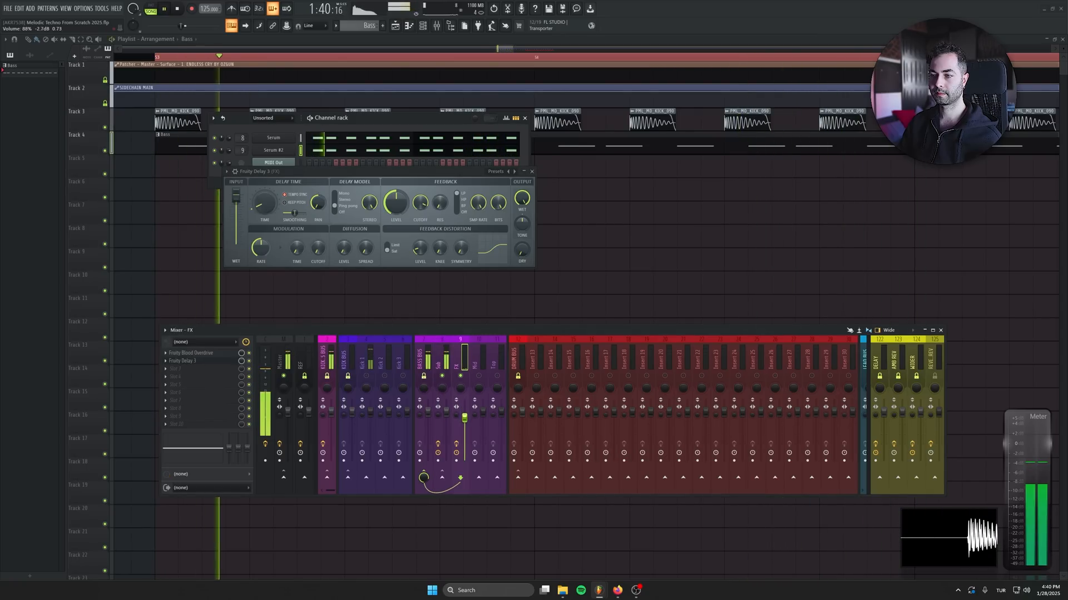
pyautogui.moveTo(464, 411); pyautogui.dragTo(465, 435)
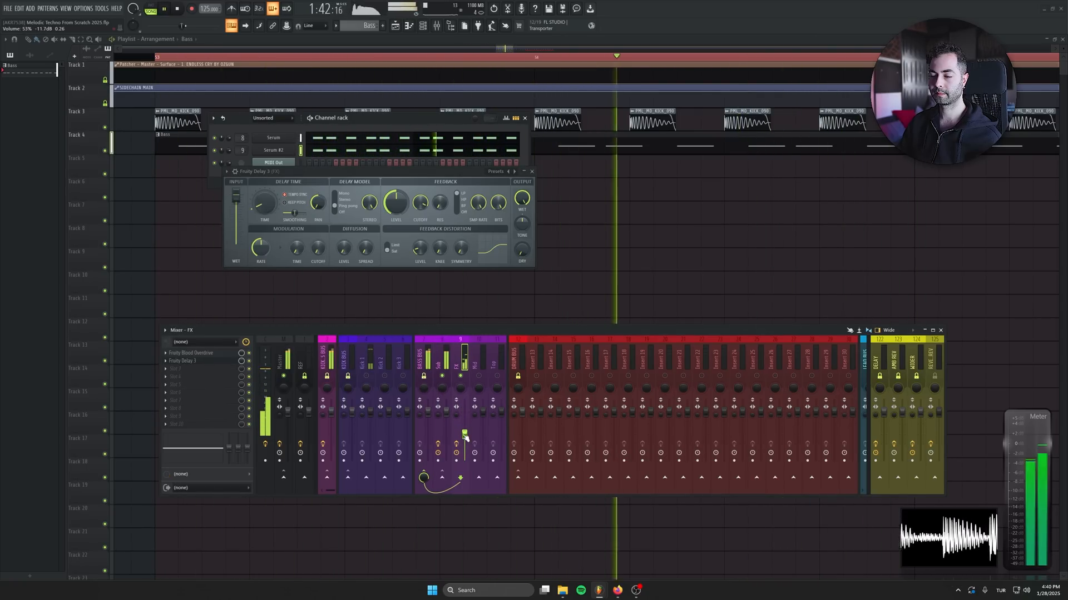
pyautogui.press('space')
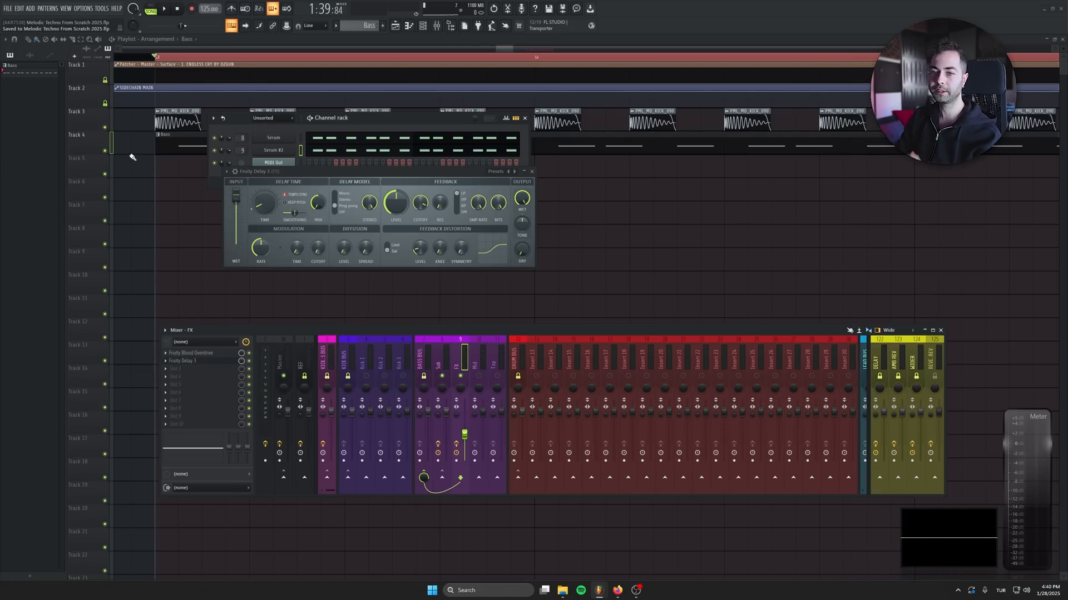
# Add Fruity Reeverb 2 with the Bass Send Reverb preset to the FX track's third slot and check it with playback
pyautogui.click(180, 368)
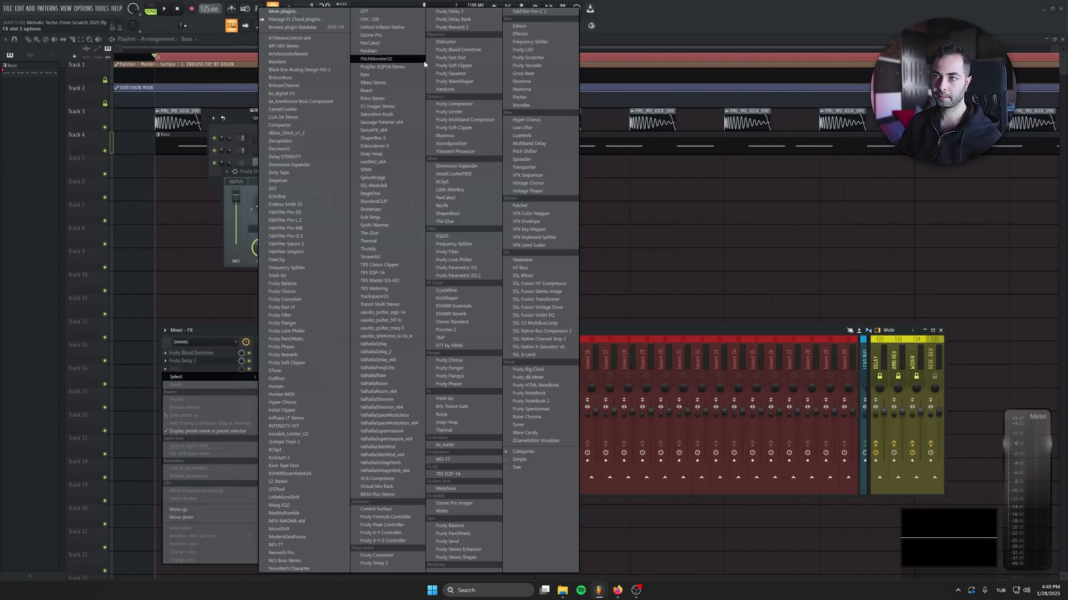
pyautogui.click(460, 27)
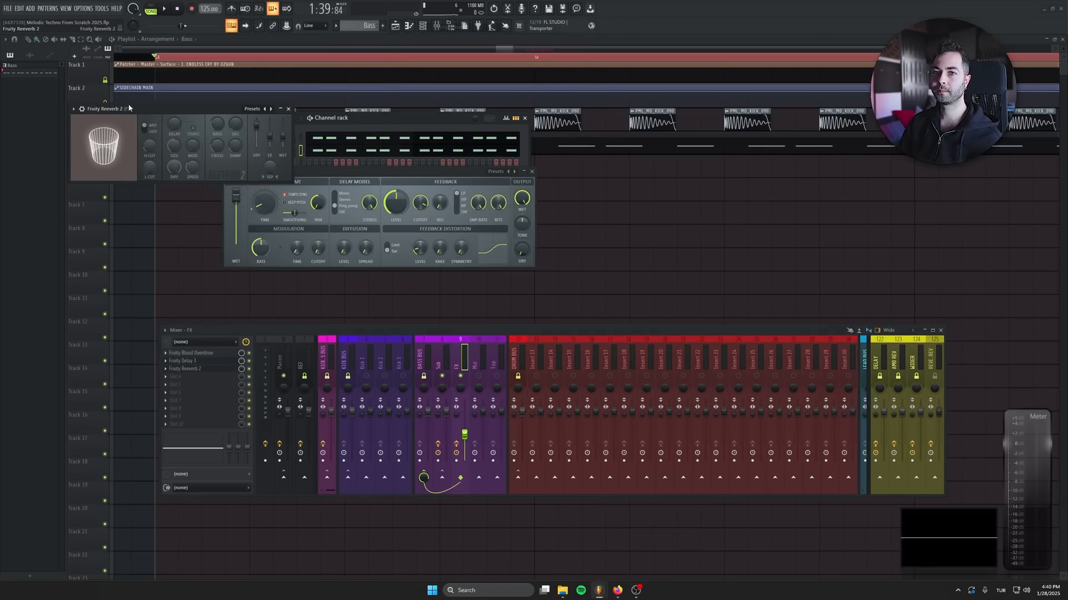
pyautogui.click(73, 109)
pyautogui.moveTo(81, 143)
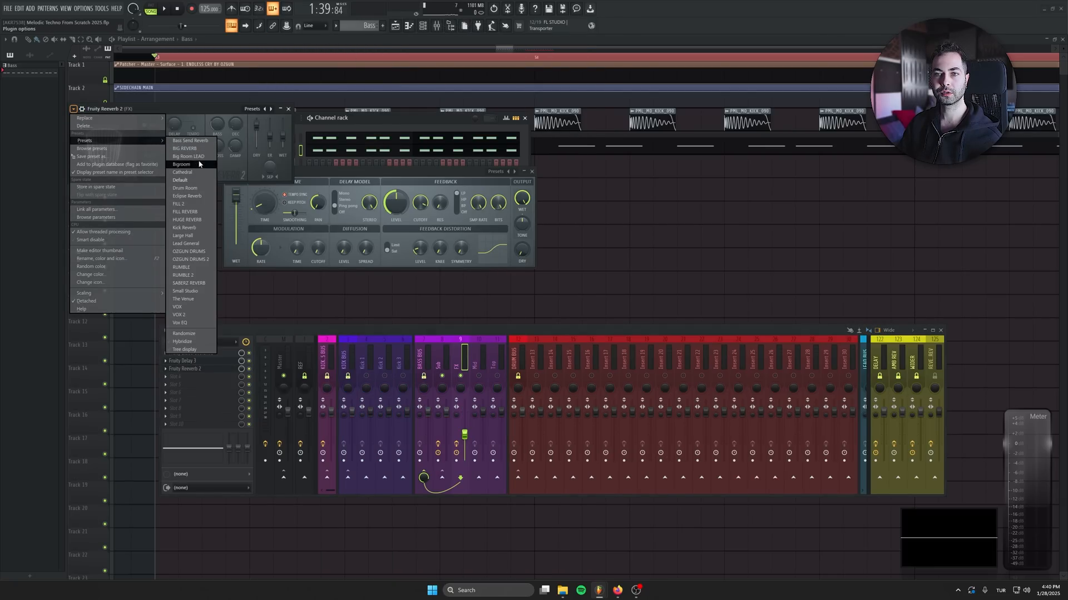
pyautogui.click(199, 142)
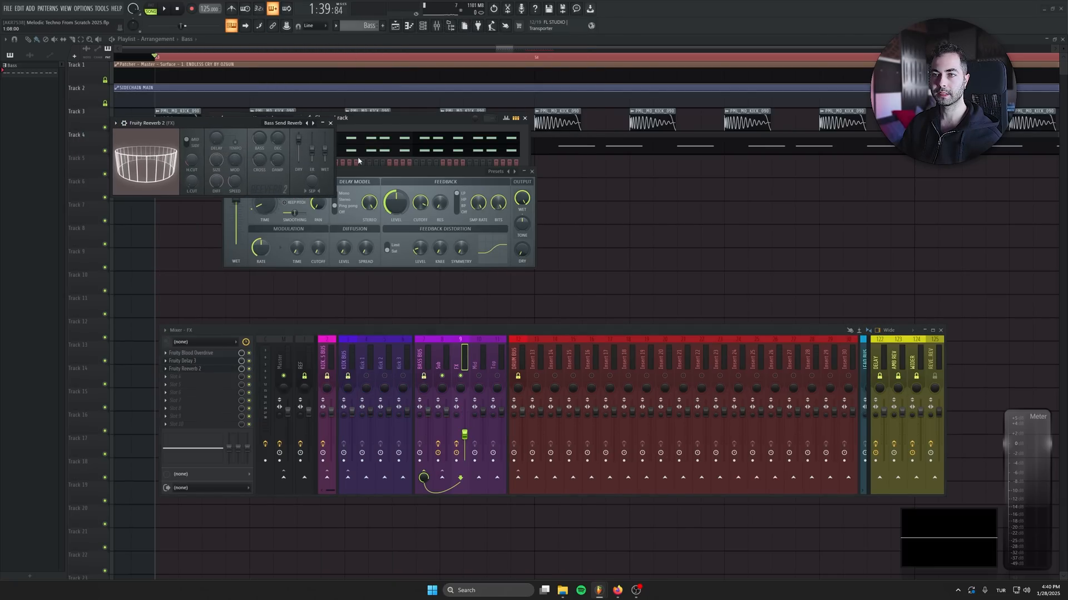
pyautogui.press('space')
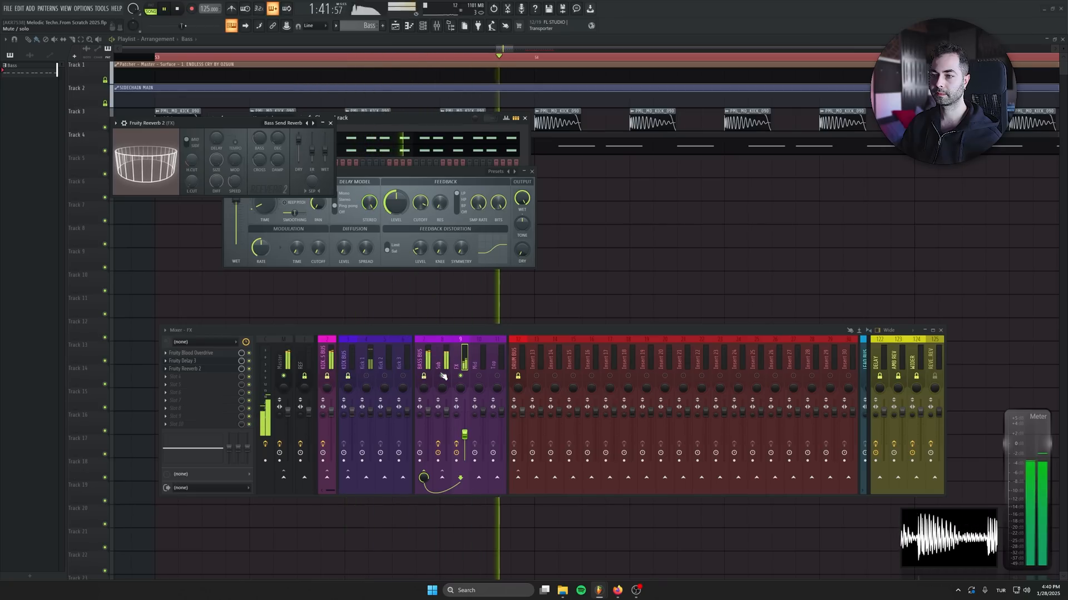
pyautogui.click(472, 350)
pyautogui.click(459, 356)
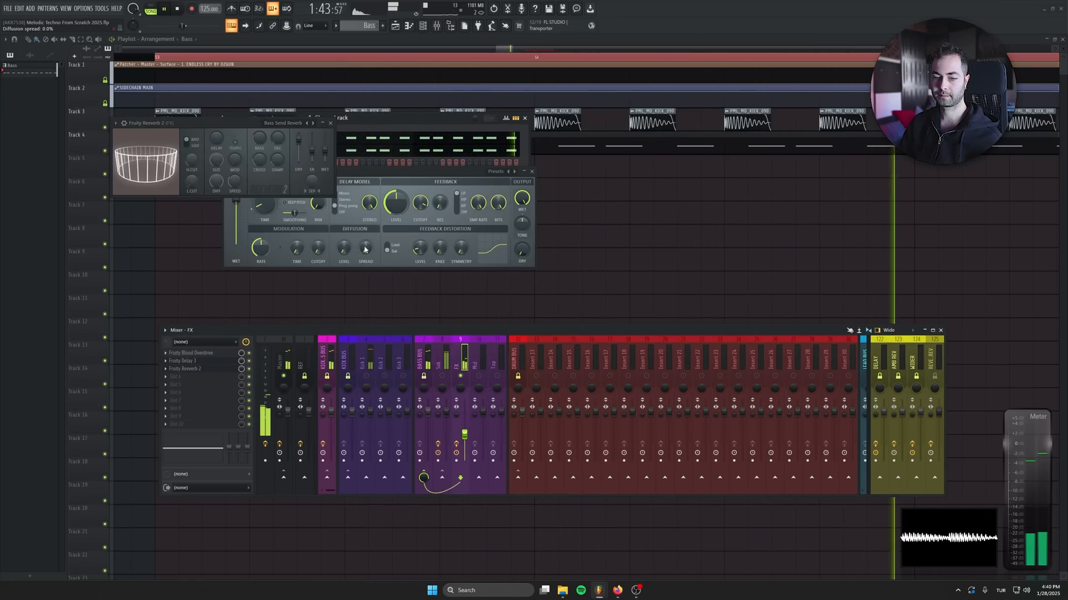
pyautogui.press('space')
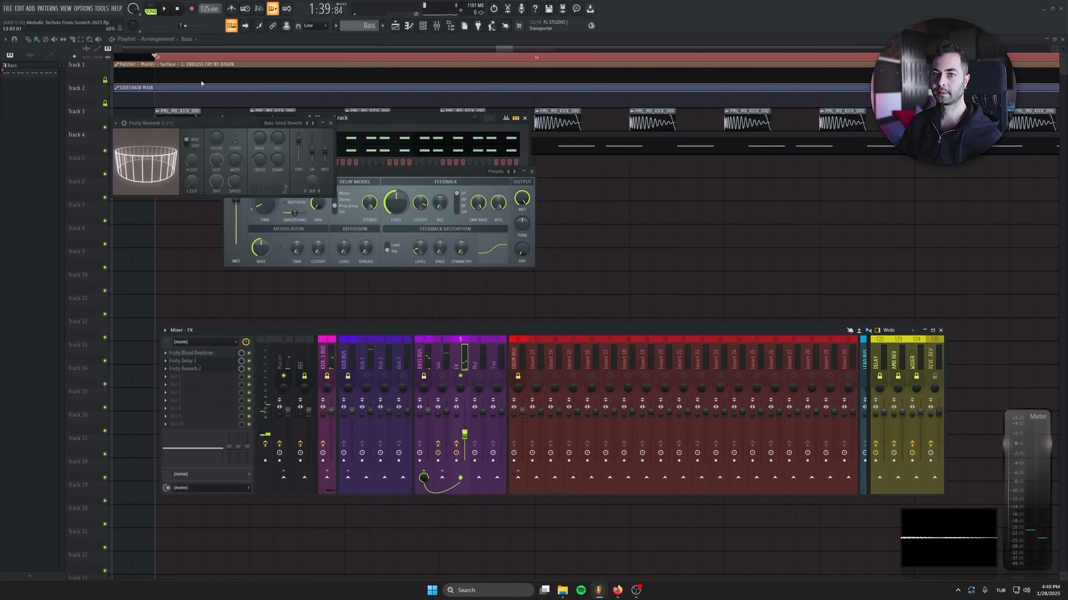
# Add Fruity Parametric EQ 2 to the FX track's fourth slot and load the LOWCUT preset
pyautogui.click(222, 381)
pyautogui.click(444, 274)
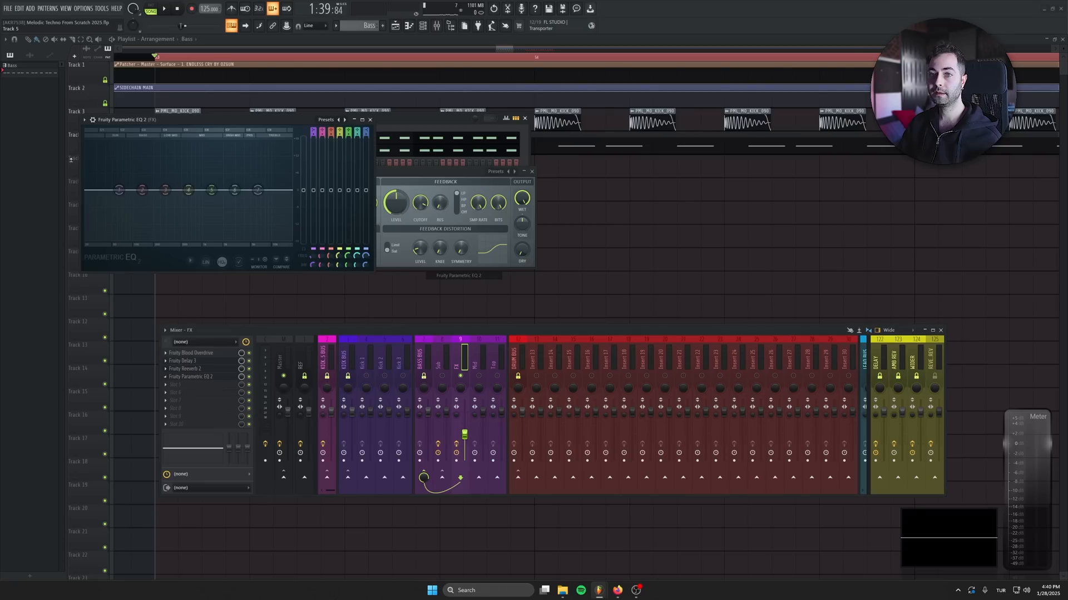
pyautogui.click(338, 119)
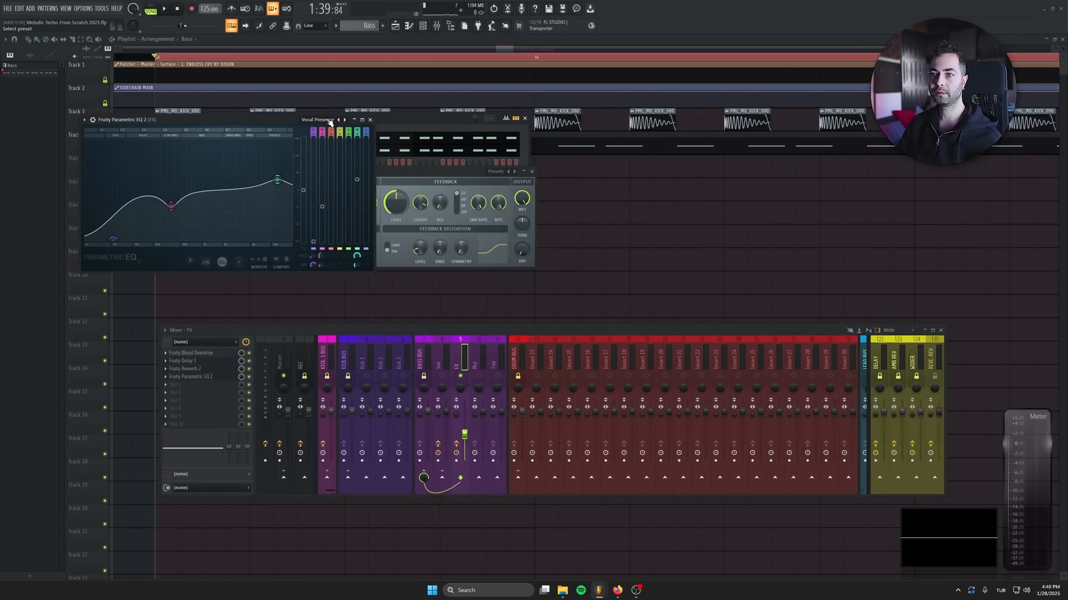
pyautogui.click(330, 120)
pyautogui.click(356, 212)
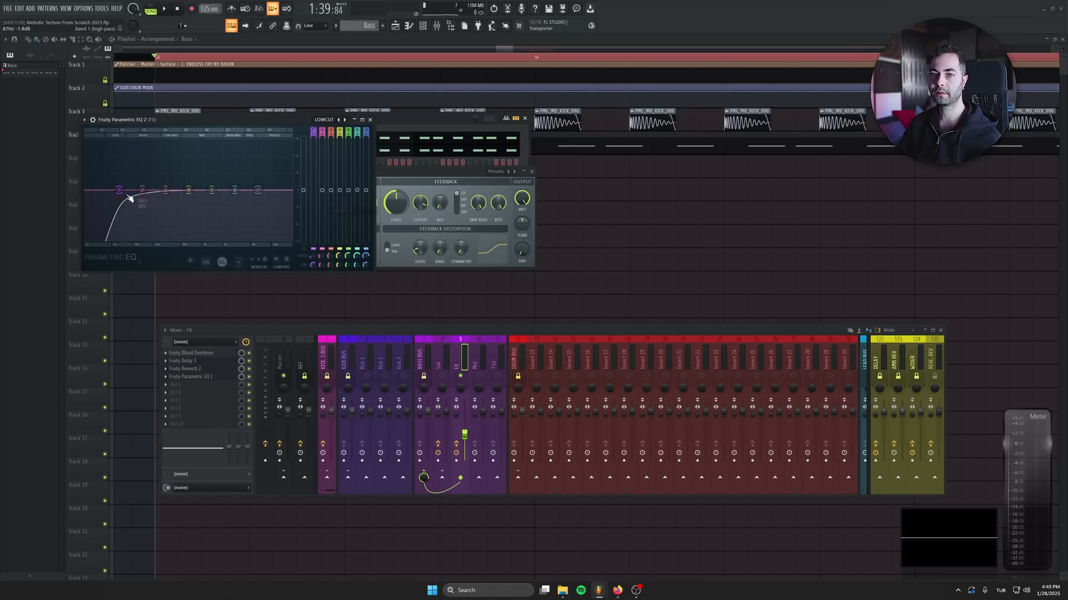
# Raise the low-cut frequency of band 1 in the FX track's Fruity Parametric EQ 2 during playback and give it a steeper slope order
pyautogui.press('space')
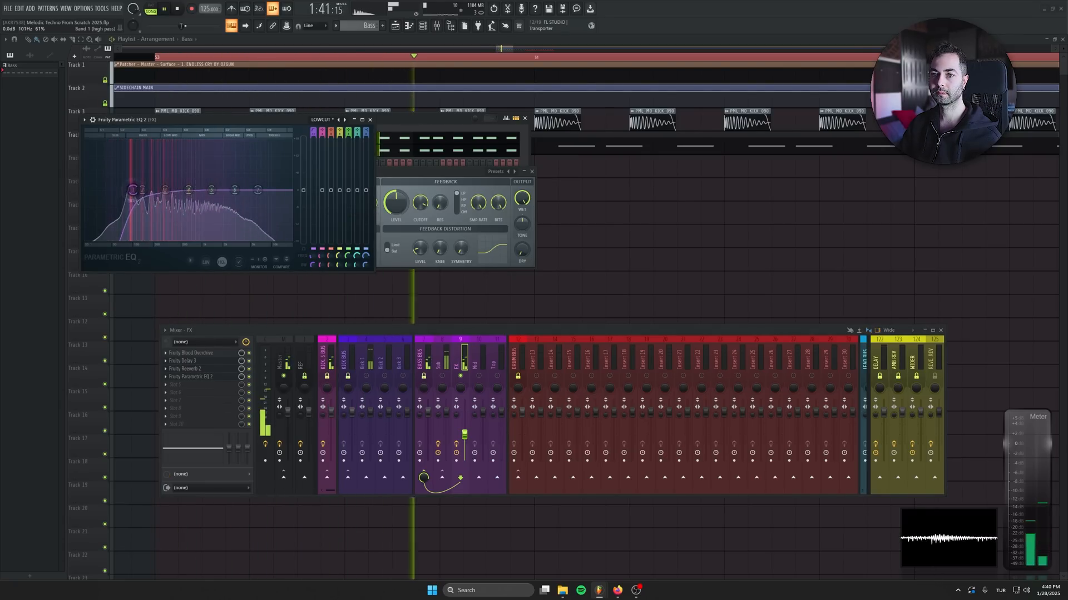
pyautogui.moveTo(120, 192); pyautogui.dragTo(162, 190)
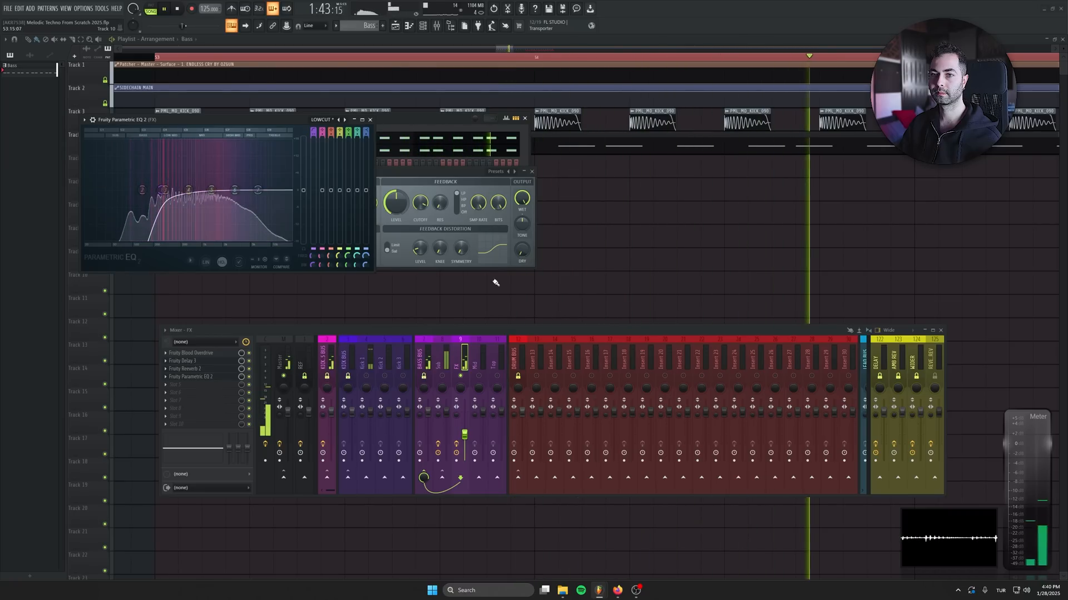
pyautogui.rightClick(163, 191)
pyautogui.moveTo(175, 219)
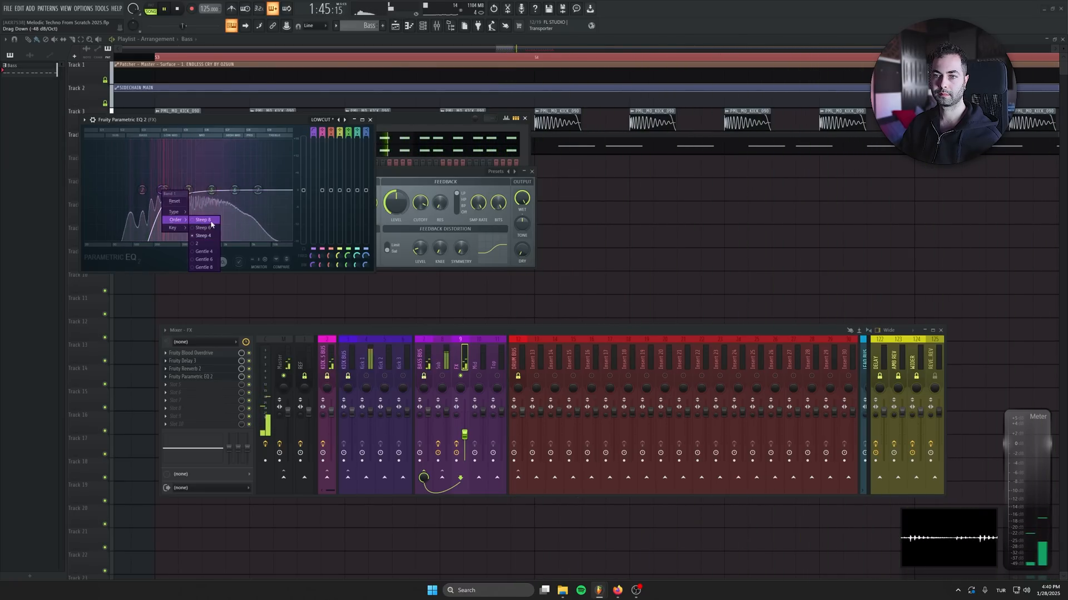
pyautogui.click(211, 228)
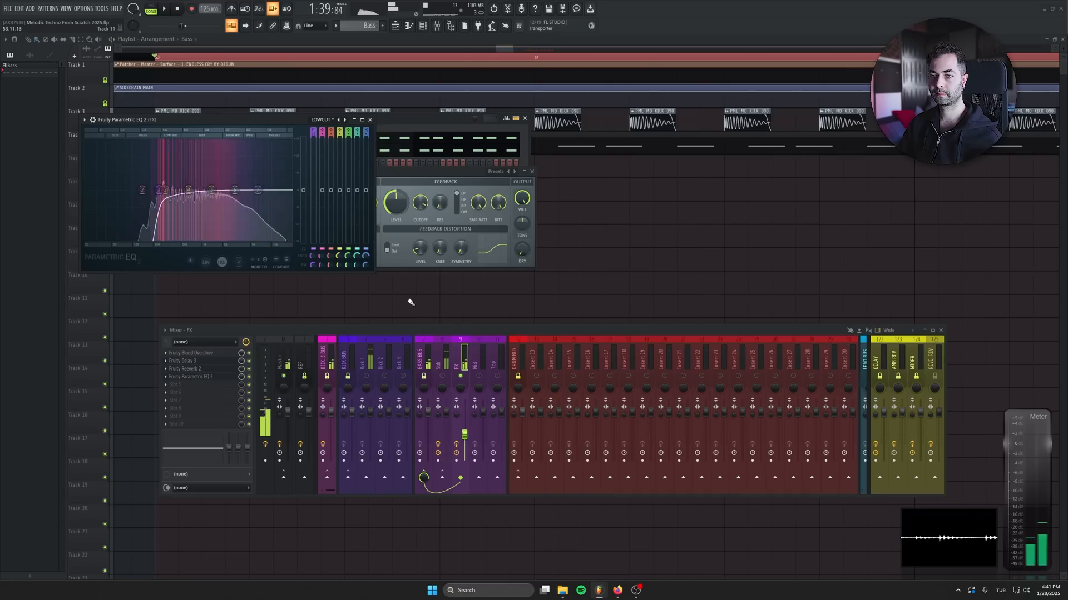
pyautogui.click(369, 119)
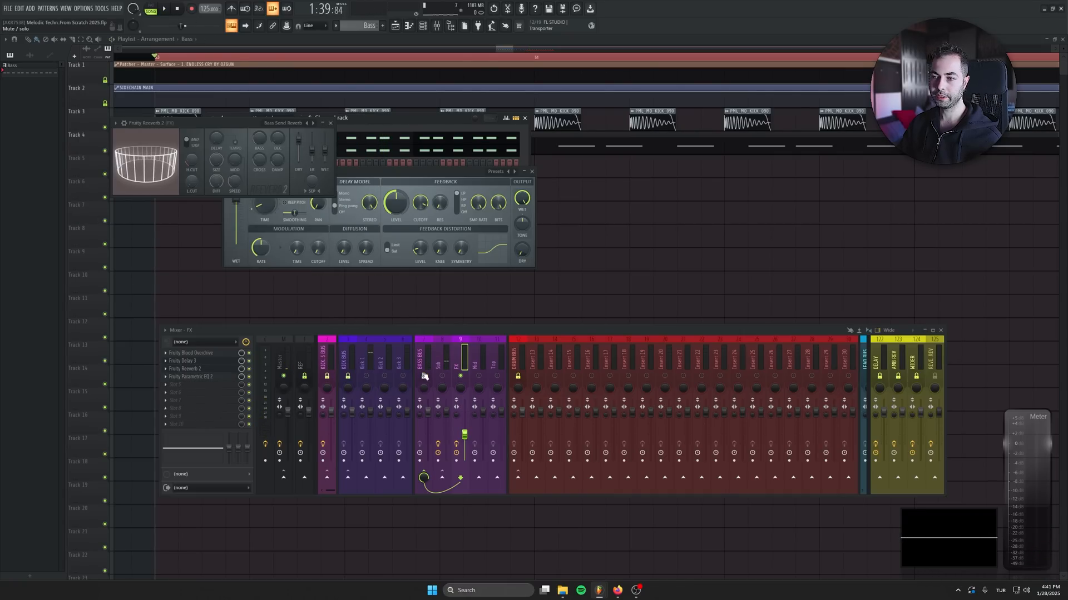
# Copy the Sub track's Fruity Limiter to the FX track's seventh slot and rename it SIDECHAIN BASS
pyautogui.click(439, 362)
pyautogui.moveTo(183, 416); pyautogui.dragTo(463, 353)
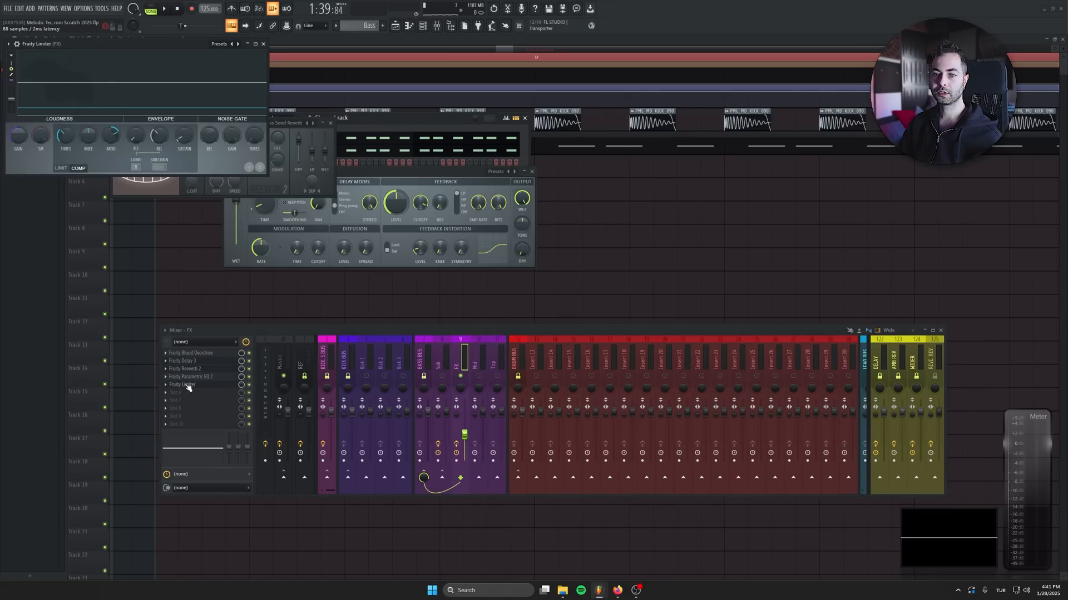
pyautogui.rightClick(173, 402)
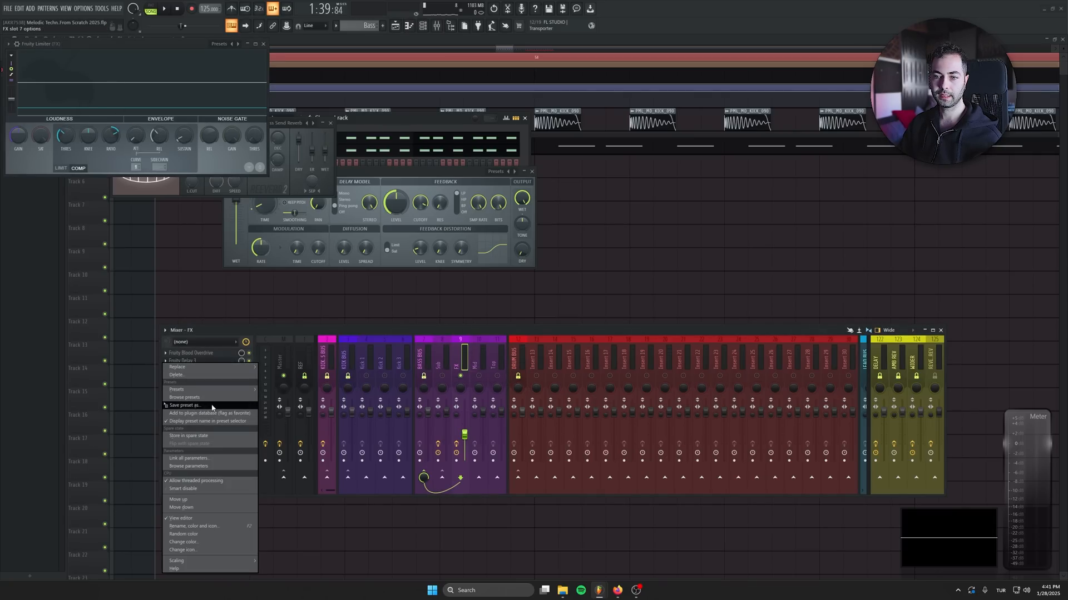
pyautogui.click(191, 526)
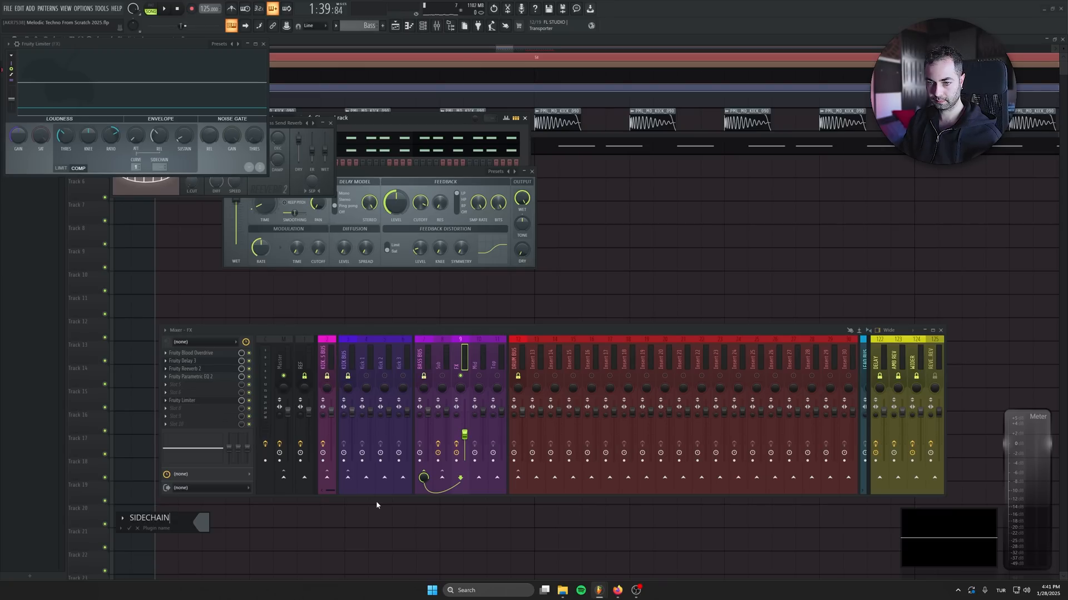
pyautogui.write('SIDECHAIN BAS')
pyautogui.press('Return')
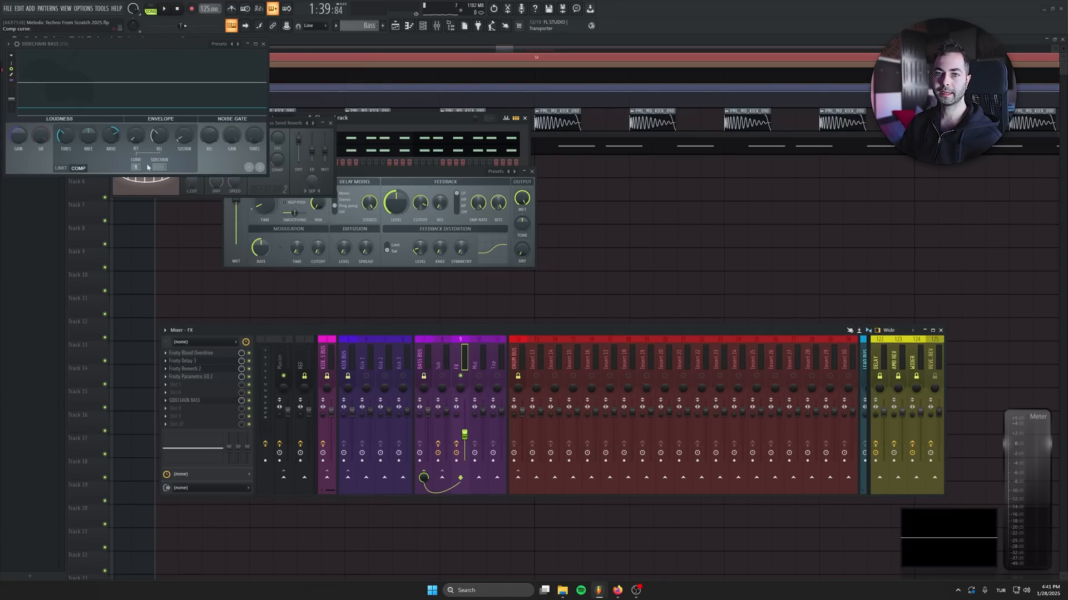
# Sidechain the Sub track to the FX track and select it as the SIDECHAIN BASS limiter's sidechain input
pyautogui.click(434, 356)
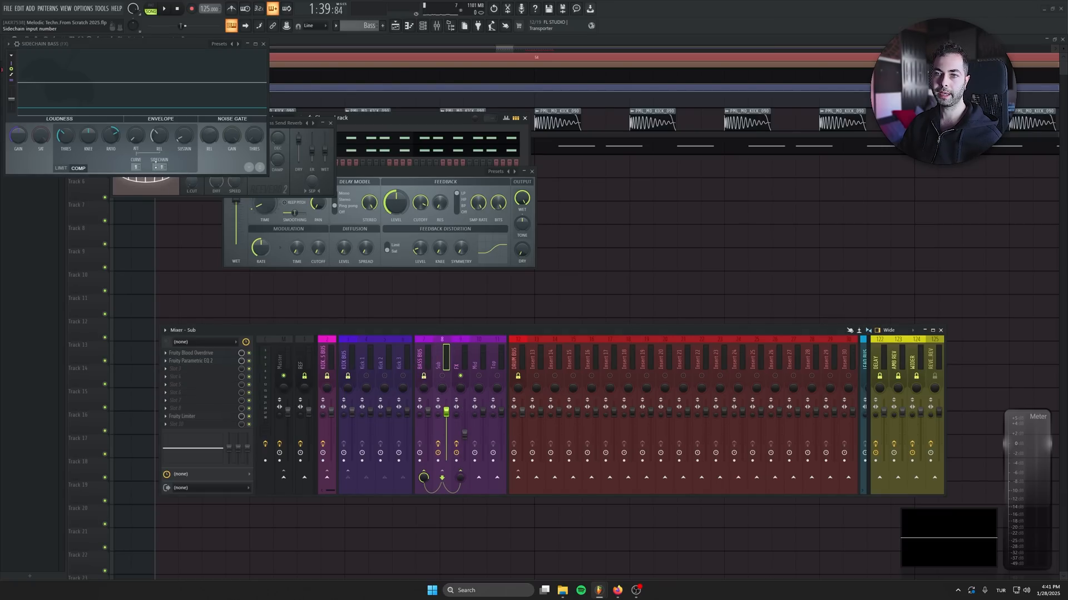
pyautogui.moveTo(380, 122); pyautogui.dragTo(477, 111)
pyautogui.click(160, 167)
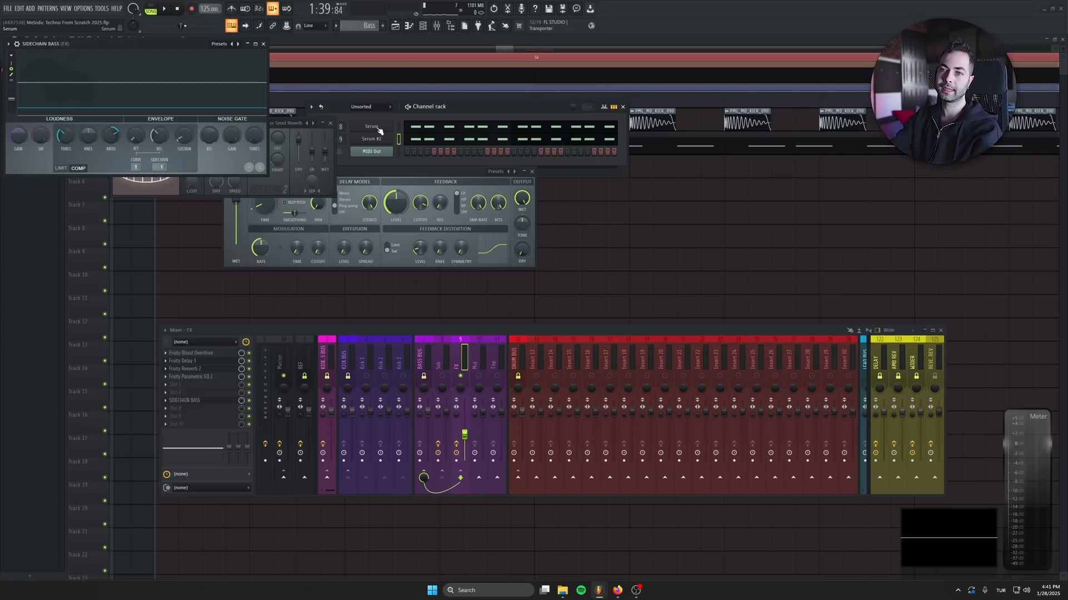
# Tune the SIDECHAIN BASS compressor's threshold and release during playback, and raise the FX track's volume
pyautogui.moveTo(174, 43); pyautogui.dragTo(297, 114)
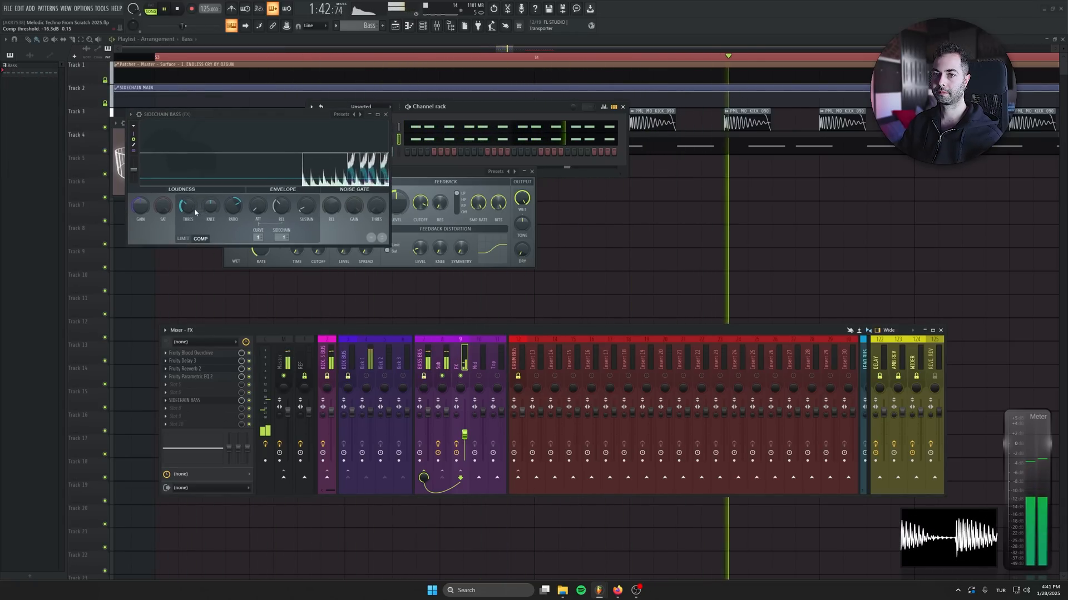
pyautogui.moveTo(188, 210); pyautogui.dragTo(188, 196)
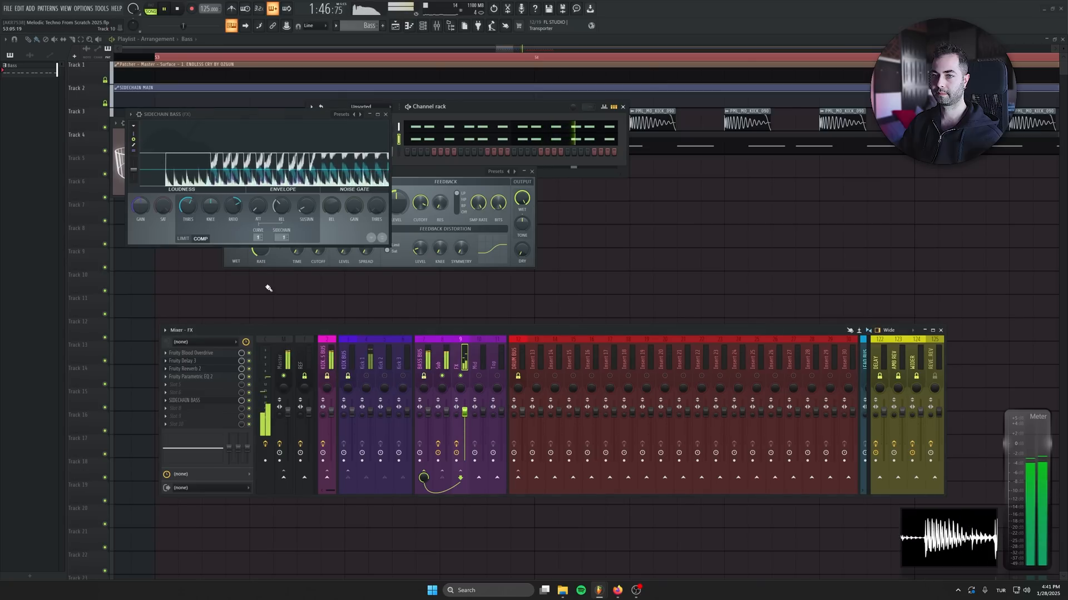
pyautogui.moveTo(188, 206); pyautogui.dragTo(188, 220)
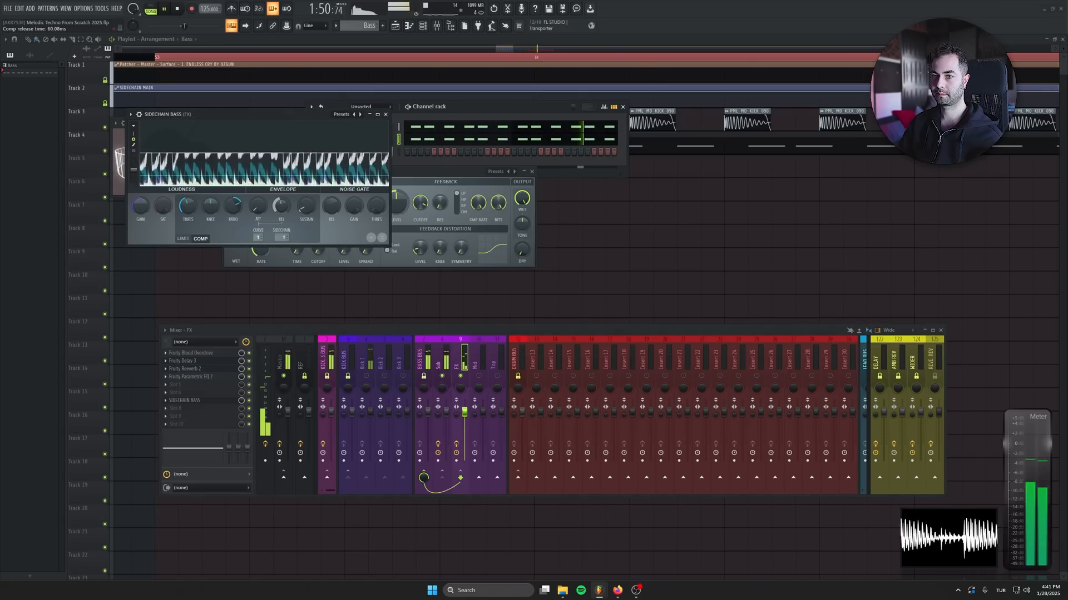
pyautogui.moveTo(281, 207); pyautogui.dragTo(282, 201)
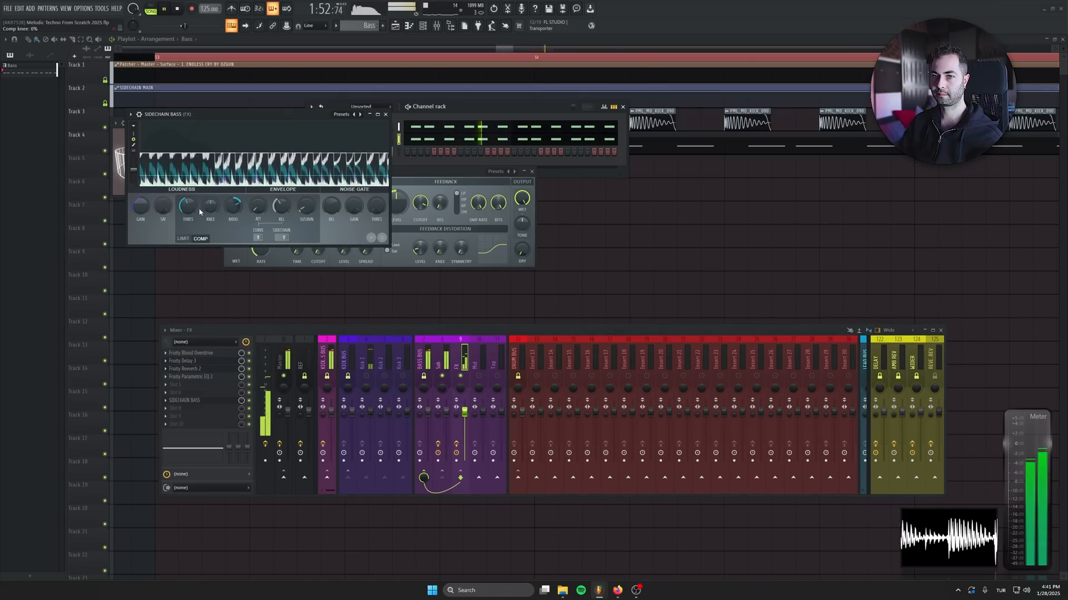
pyautogui.moveTo(188, 206); pyautogui.dragTo(188, 192)
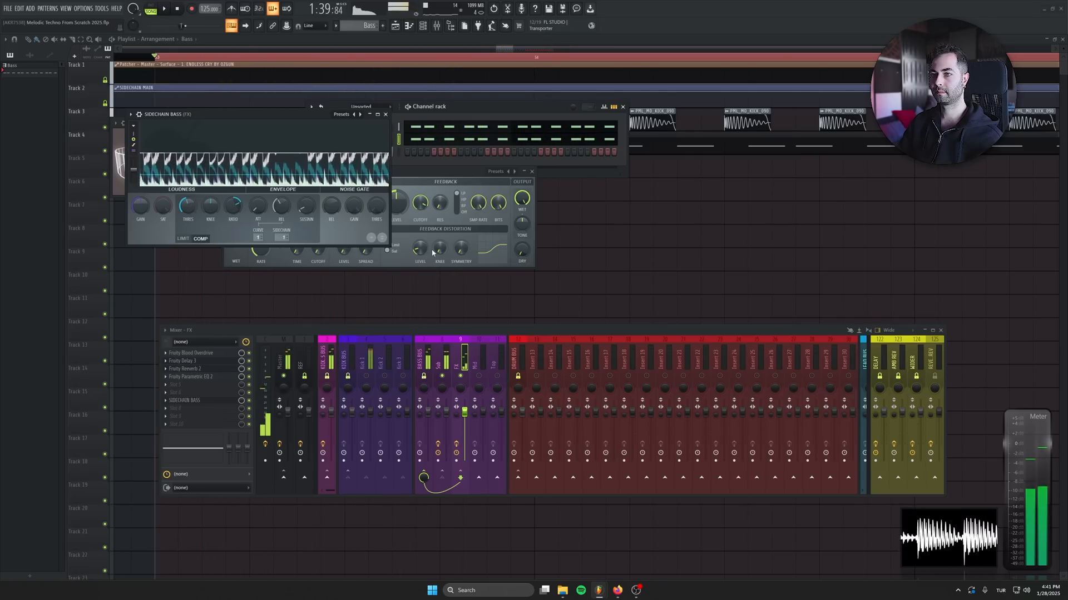
pyautogui.click(176, 10)
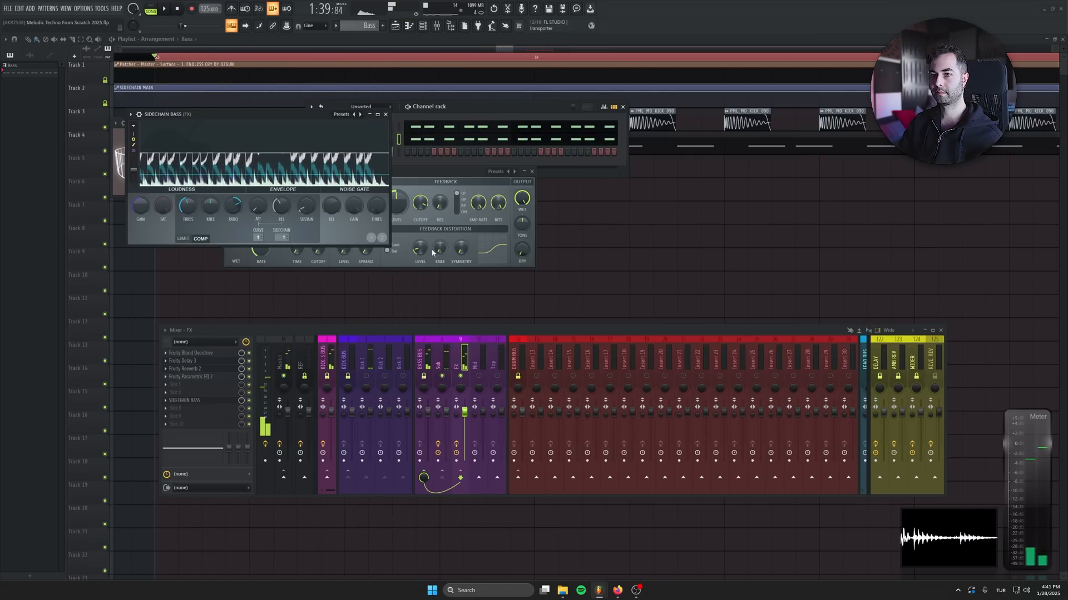
# Duplicate the SIDECHAIN BASS limiter to the FX track's eighth slot and sidechain it to the KICK BUS
pyautogui.click(165, 401)
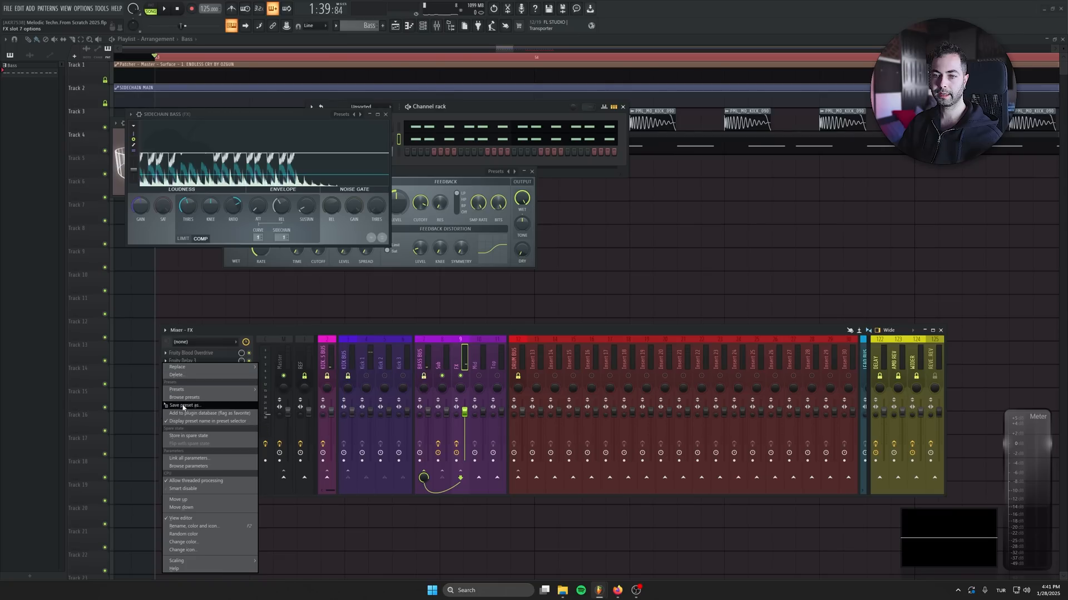
pyautogui.moveTo(183, 407); pyautogui.dragTo(197, 409)
pyautogui.click(353, 354)
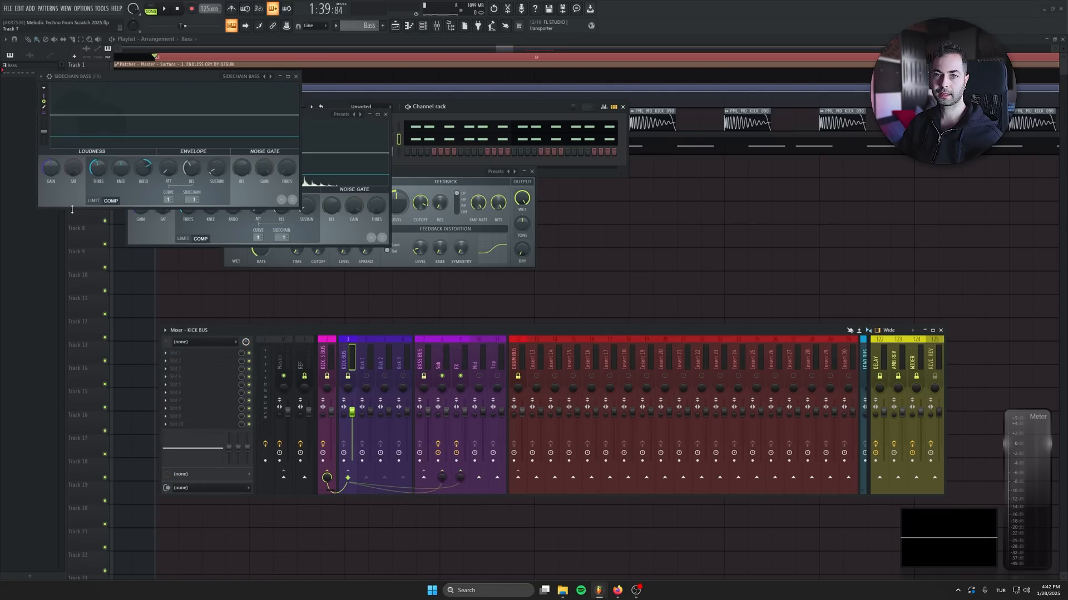
pyautogui.click(194, 197)
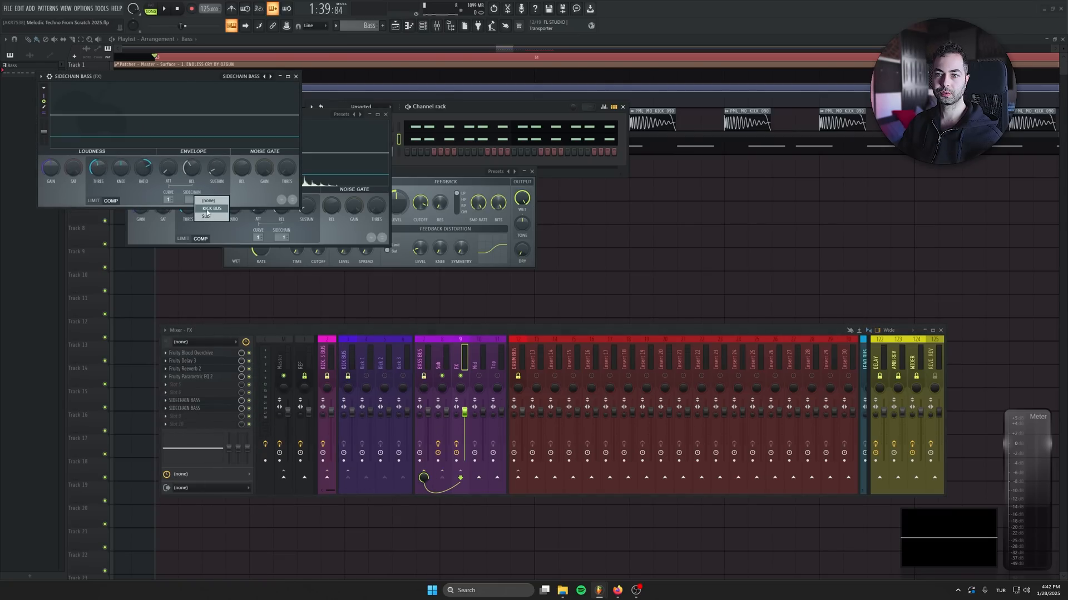
# Check the sidechain input of the slot 7 limiter, close its window, and rename the slot 8 limiter SIDECHAIN KICK
pyautogui.click(203, 406)
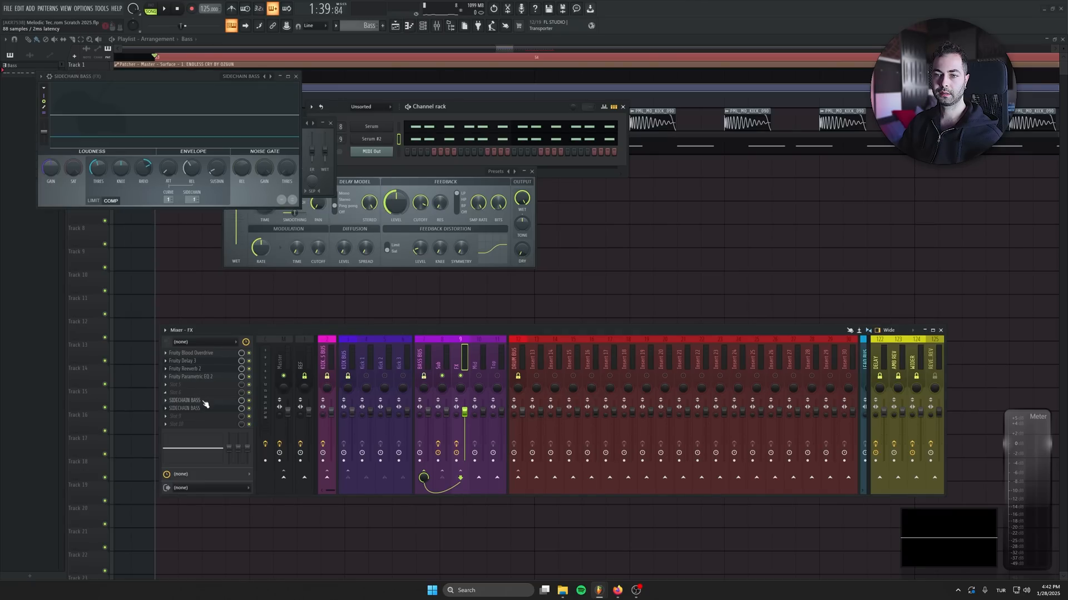
pyautogui.click(205, 402)
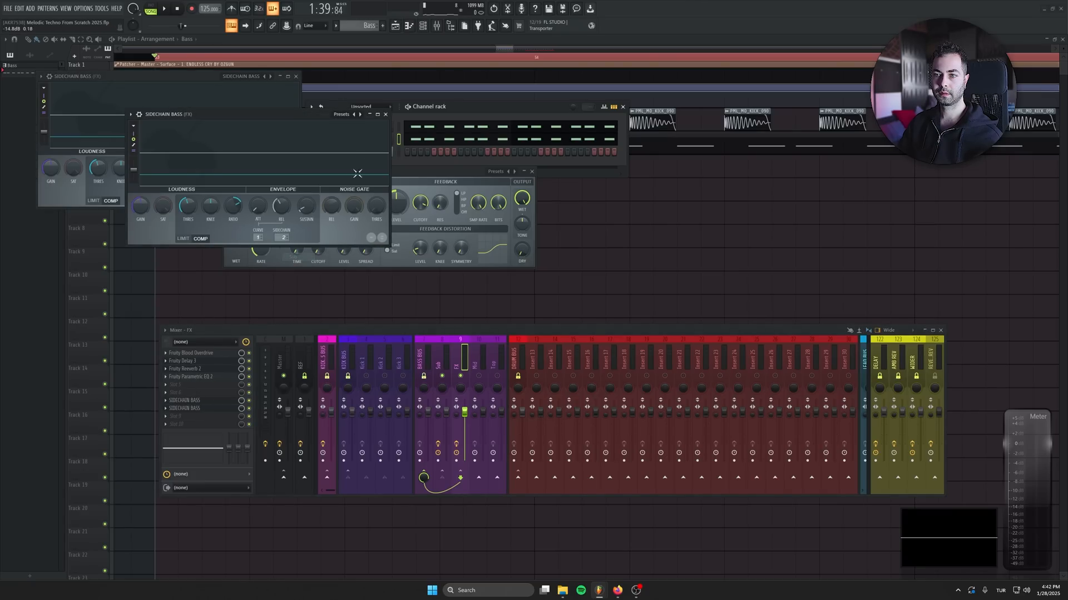
pyautogui.click(386, 114)
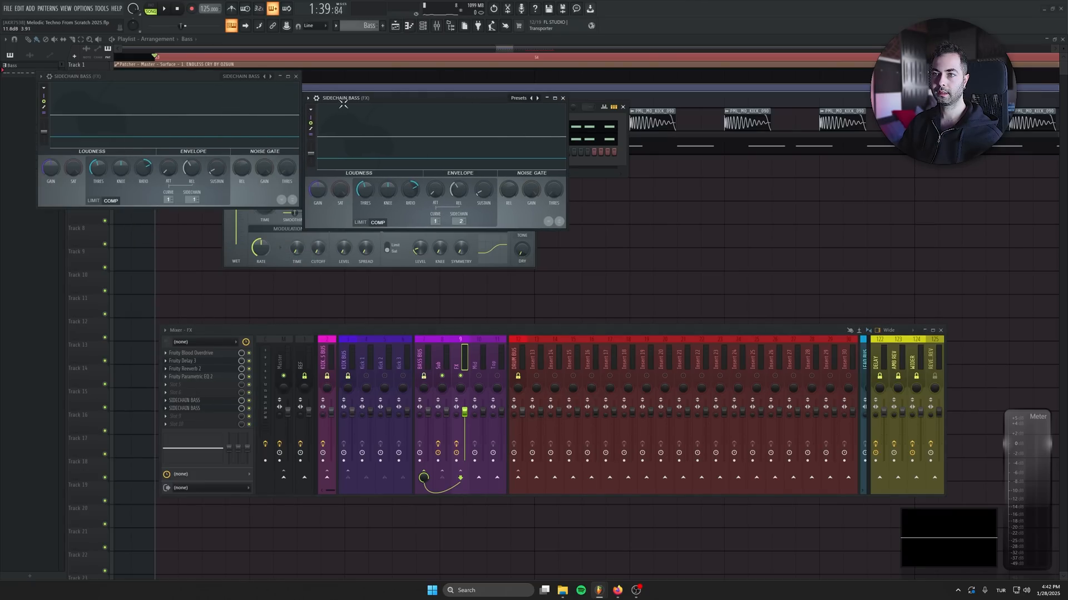
pyautogui.click(563, 99)
pyautogui.click(167, 410)
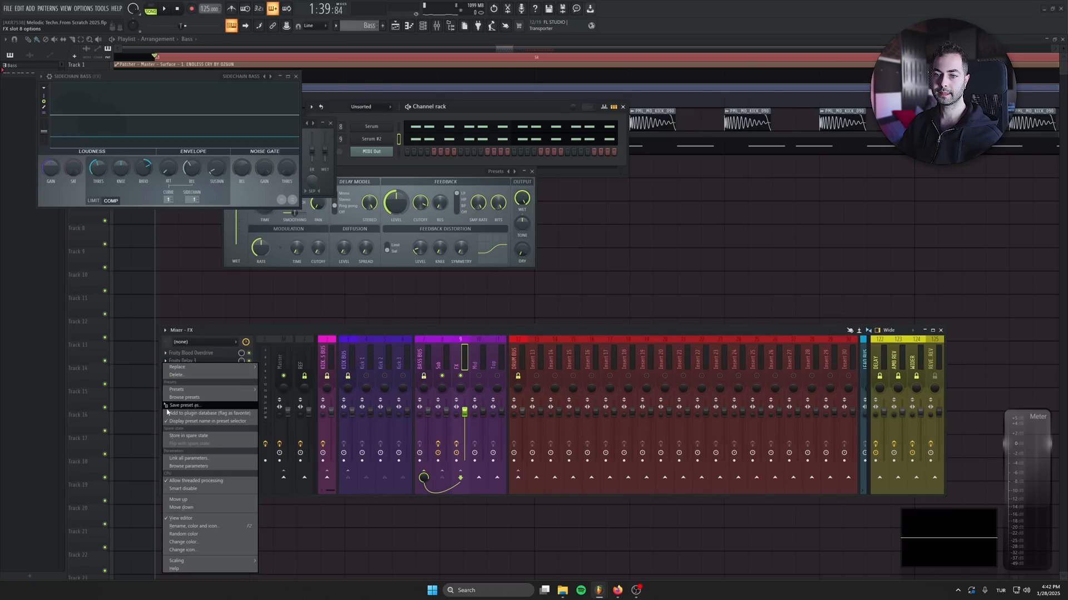
pyautogui.click(237, 523)
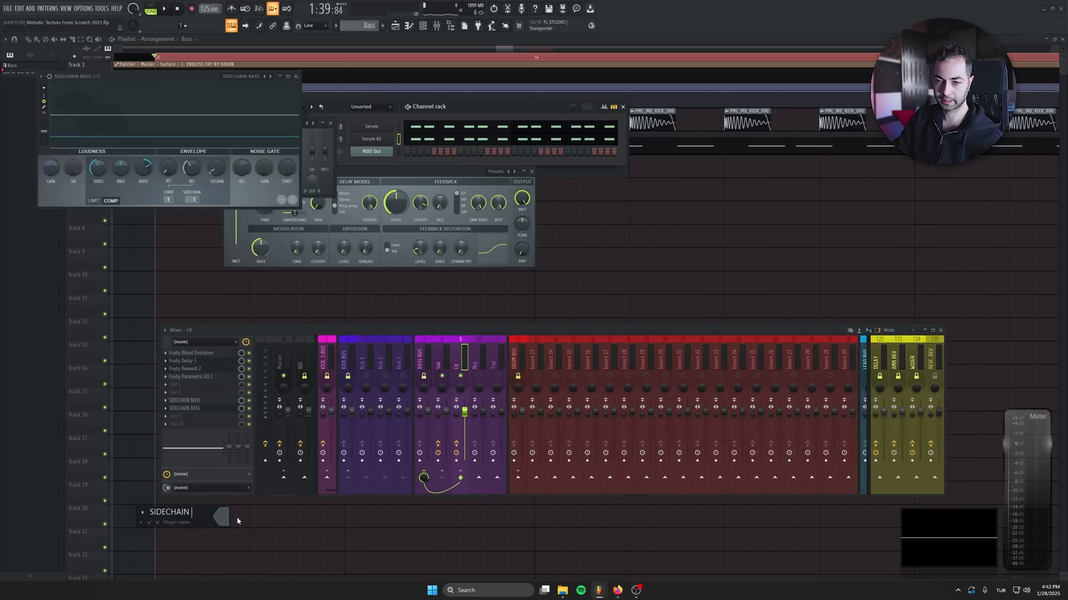
# Adjust the SIDECHAIN KICK compressor's threshold during playback and set the FX track's volume to about -4.0 dB
pyautogui.press('space')
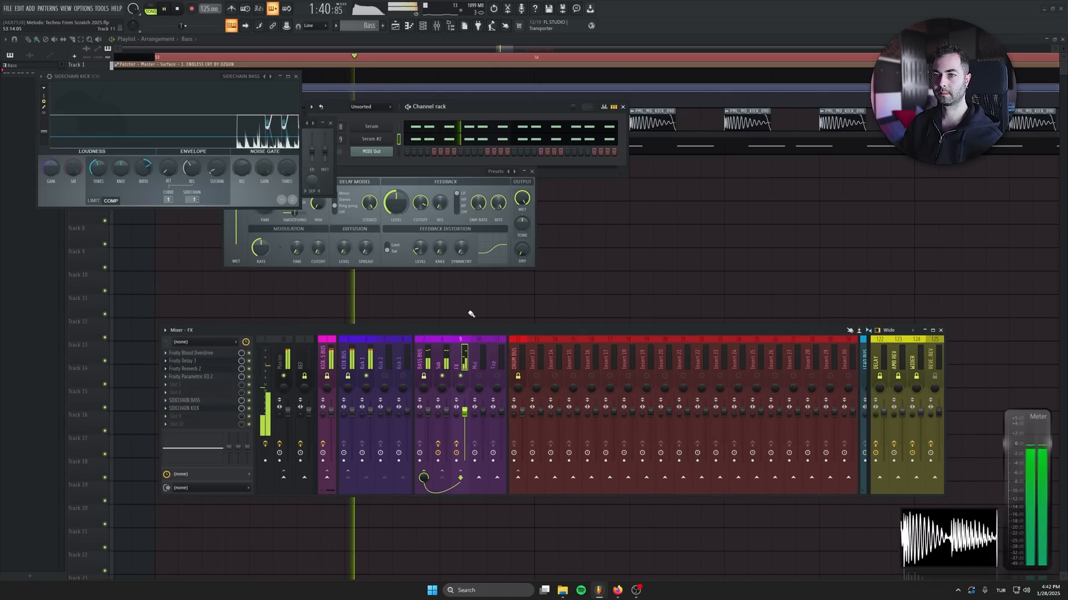
pyautogui.moveTo(465, 412); pyautogui.dragTo(465, 415)
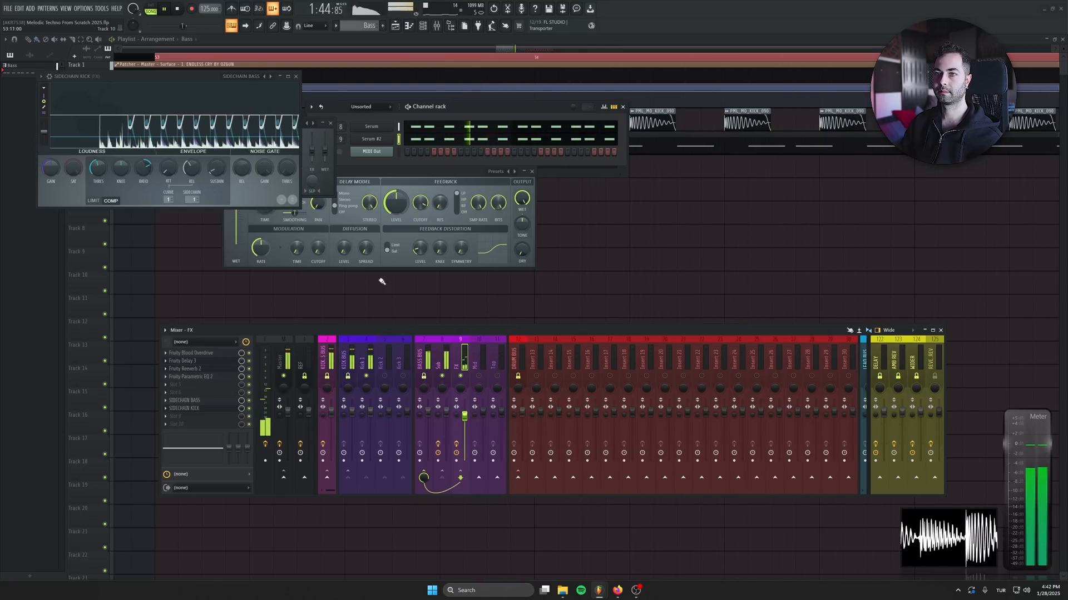
pyautogui.moveTo(99, 166); pyautogui.dragTo(102, 169)
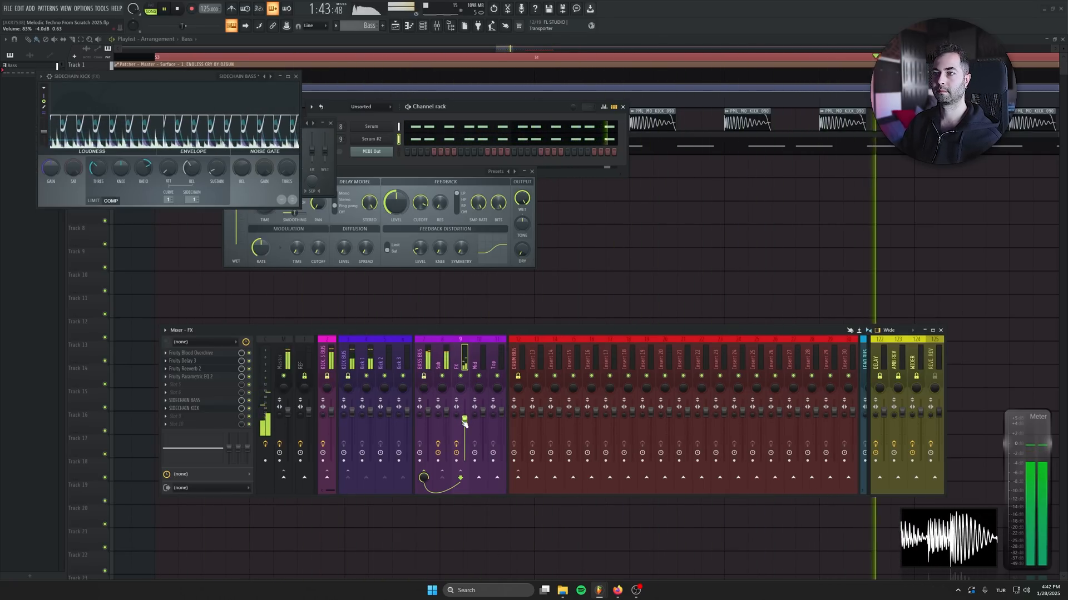
pyautogui.press('space')
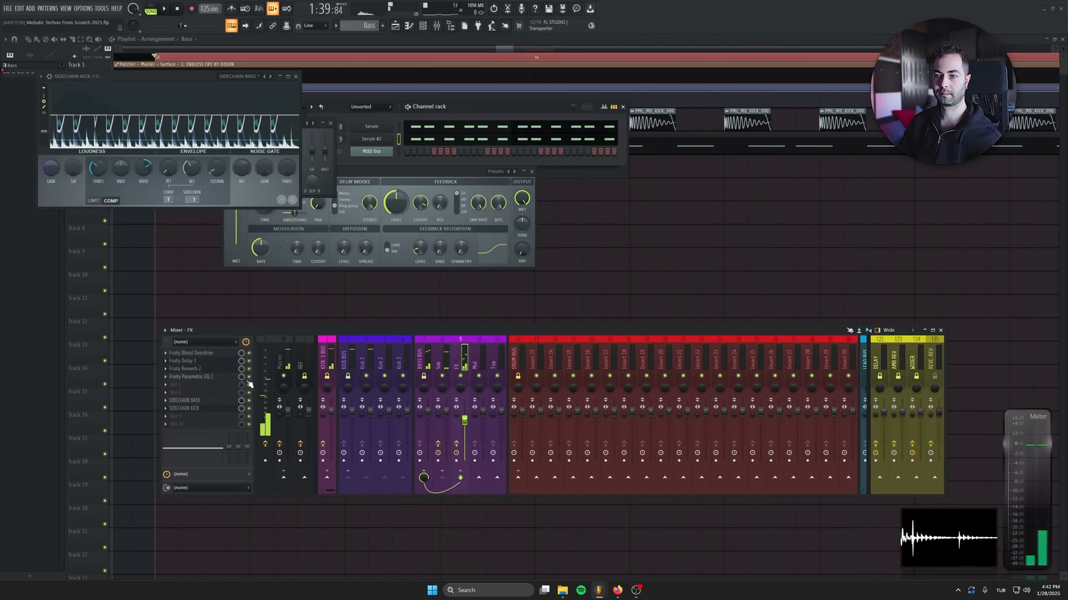
# Adjust the feedback cutoff of Fruity Delay 3 during playback, and listen to the bass FX layer with the kick
pyautogui.click(421, 206)
pyautogui.press('space')
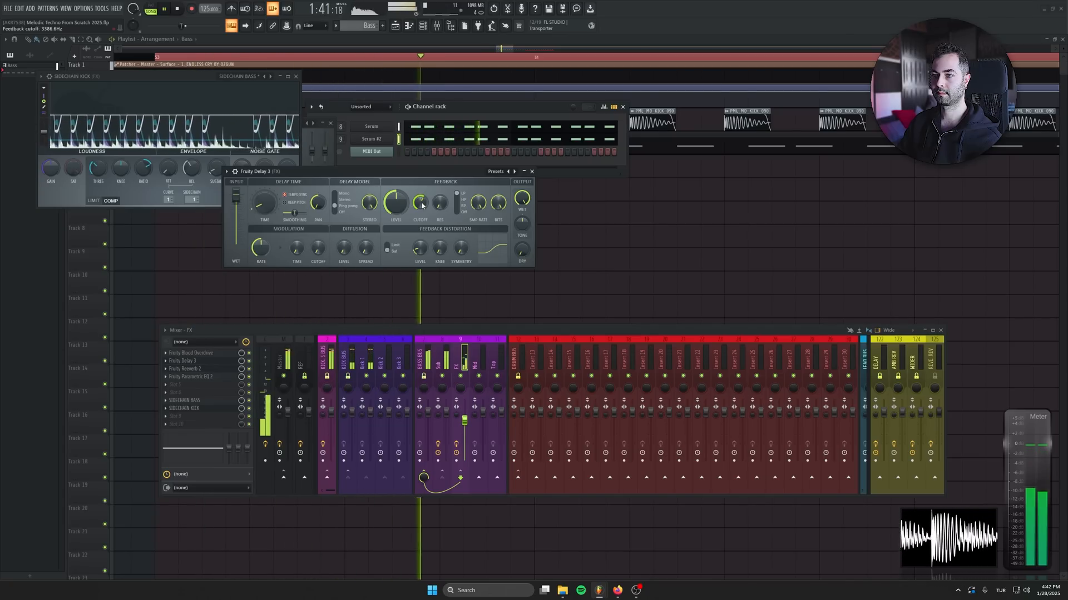
pyautogui.moveTo(422, 206)
pyautogui.mouseDown()
pyautogui.moveTo(422, 228)
pyautogui.moveTo(422, 207)
pyautogui.mouseUp()
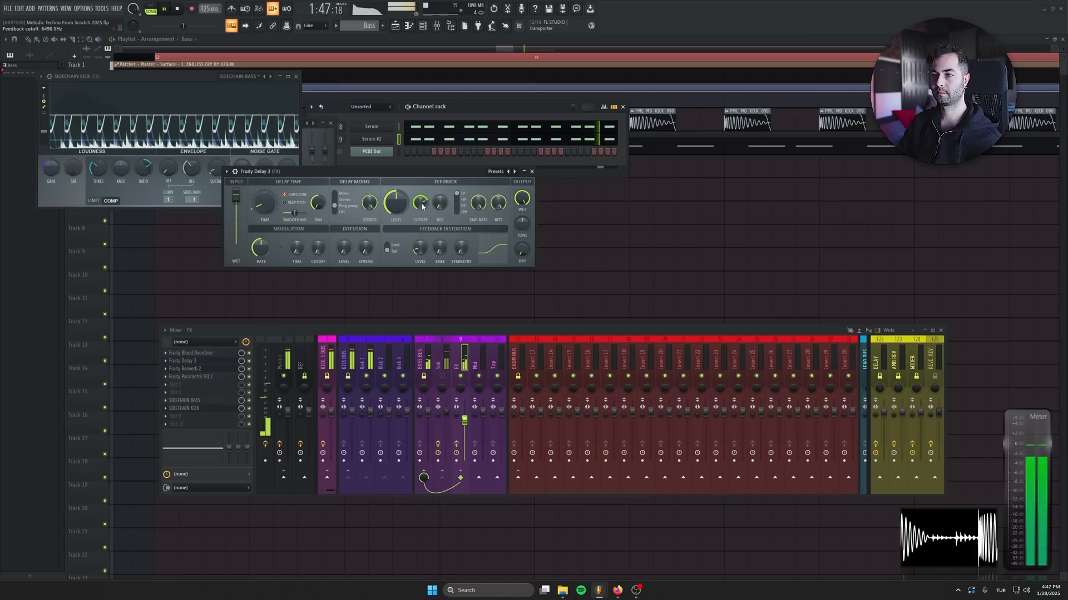
pyautogui.press('space')
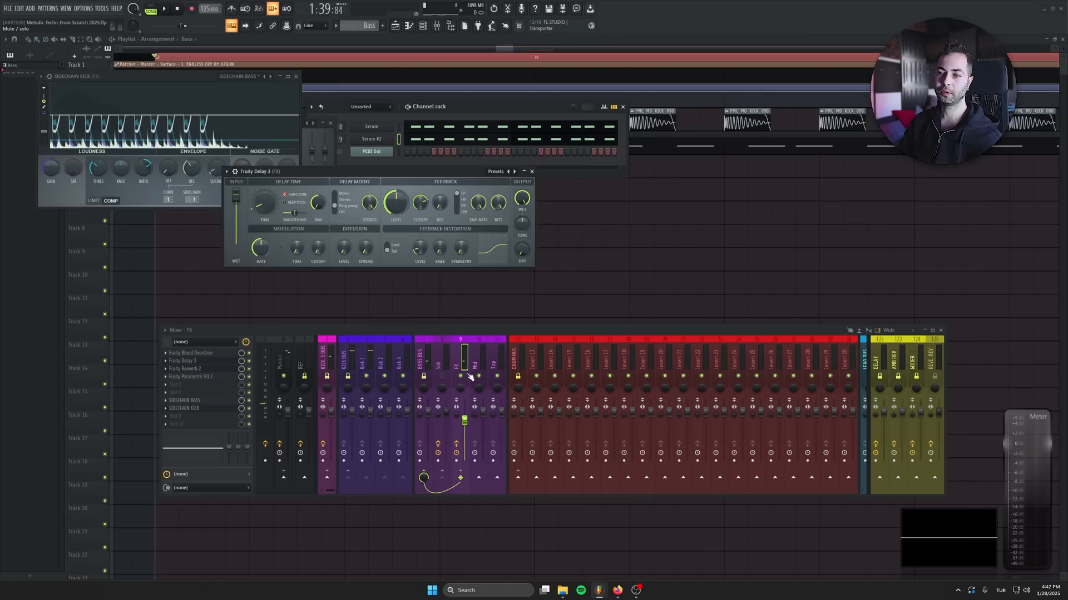
pyautogui.press('space')
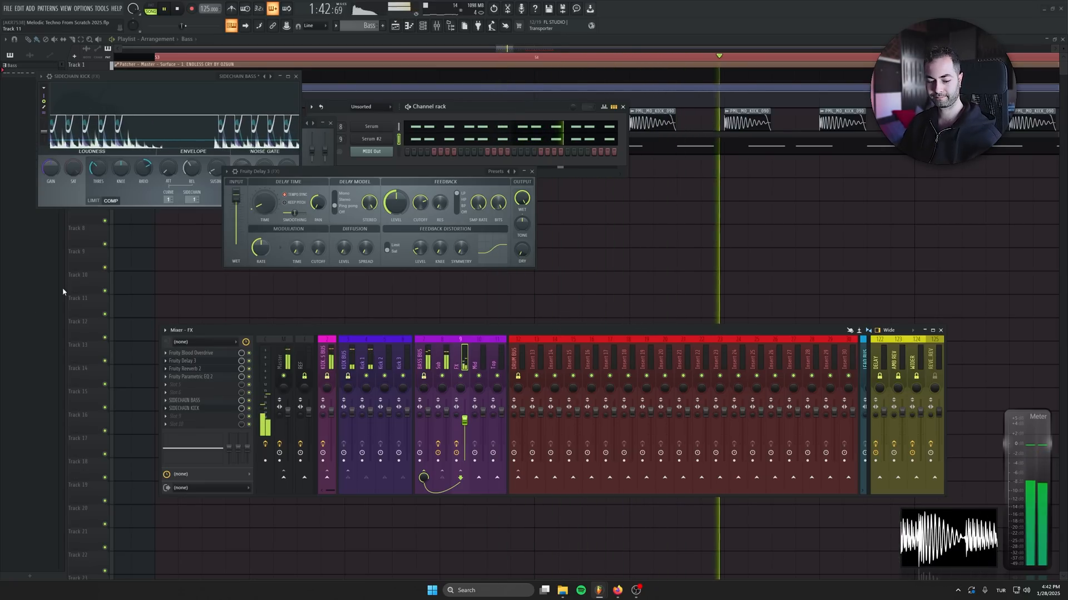
pyautogui.press('space')
# Close the SIDECHAIN KICK, Fruity Delay 3 and Fruity Reeverb 2 windows and open the first Serum channel's notes in the piano roll
pyautogui.click(296, 76)
pyautogui.click(532, 171)
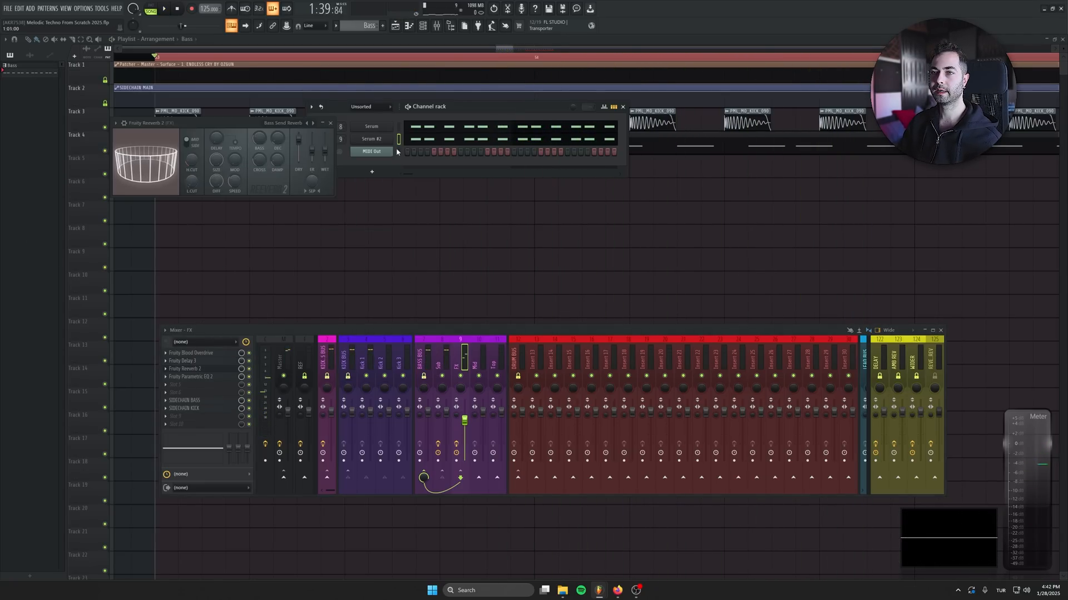
pyautogui.click(331, 123)
pyautogui.click(439, 127)
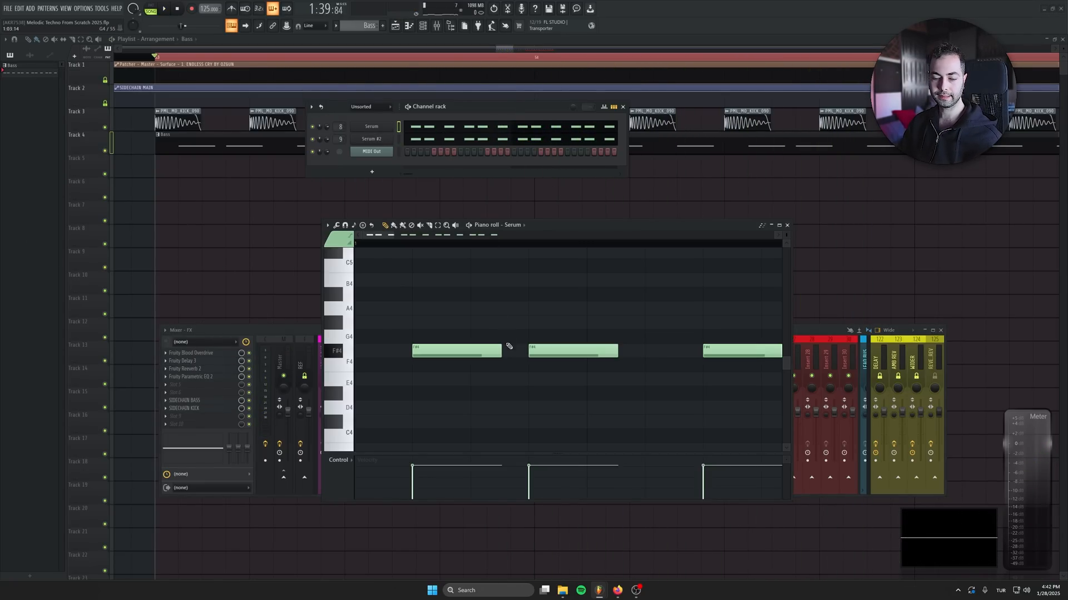
# Quantize the notes of both Serum channels with the Swing template, play them back, and close the piano roll and channel rack
pyautogui.scroll(-6, 511, 355)
pyautogui.hotkey('alt', 'q')
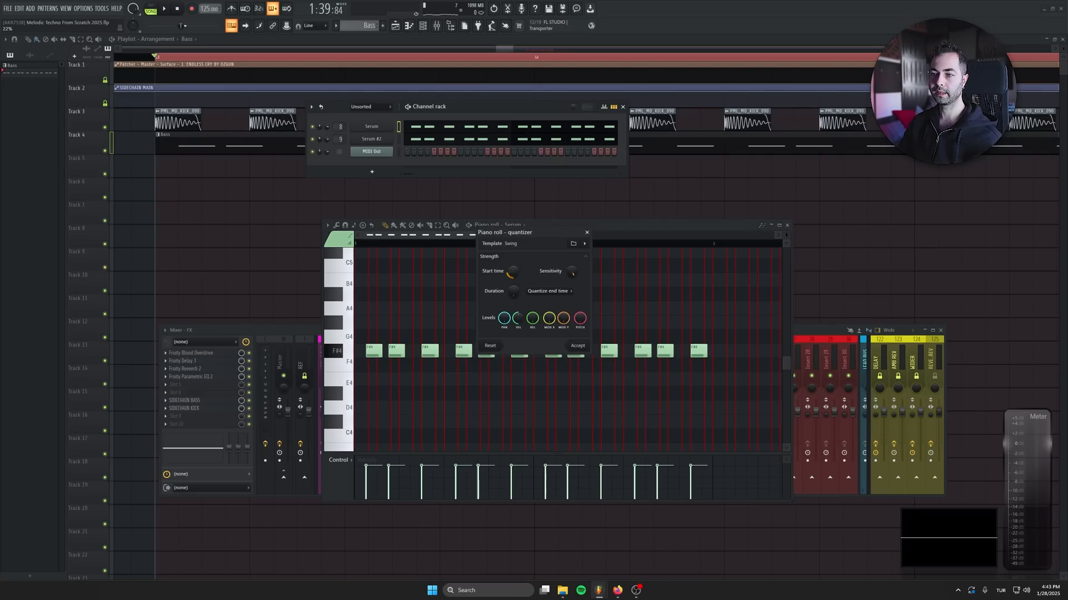
pyautogui.click(577, 345)
pyautogui.hotkey('alt', 'q')
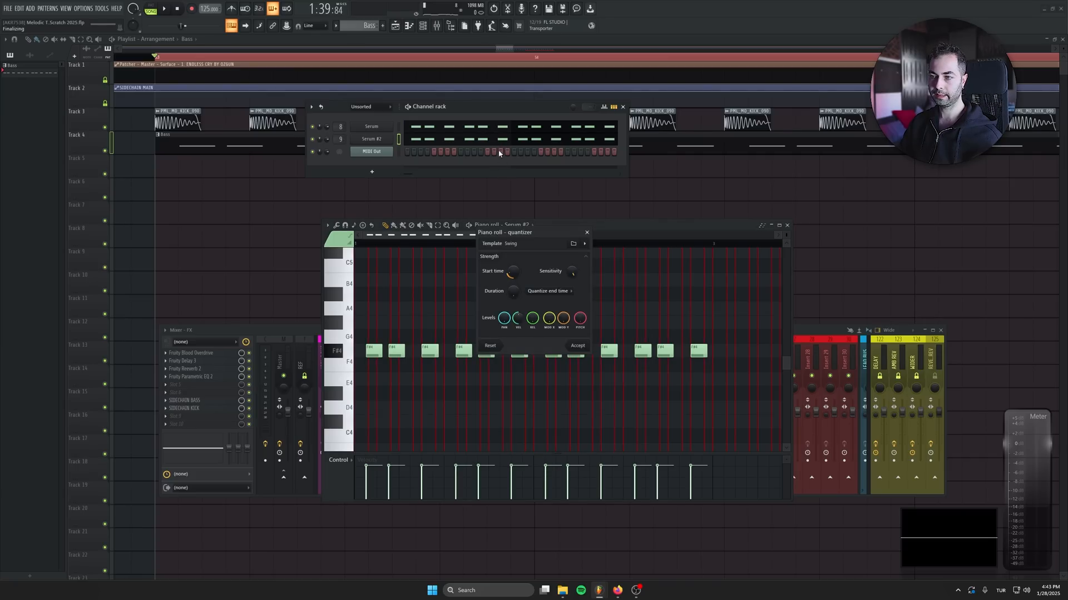
pyautogui.click(577, 346)
pyautogui.press('space')
pyautogui.click(787, 225)
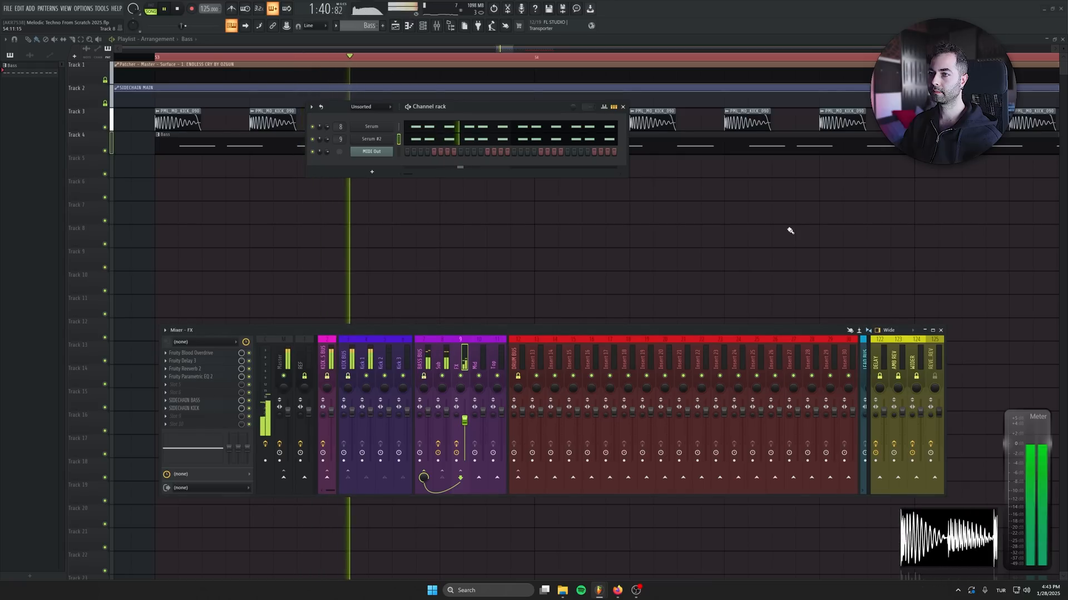
pyautogui.click(623, 107)
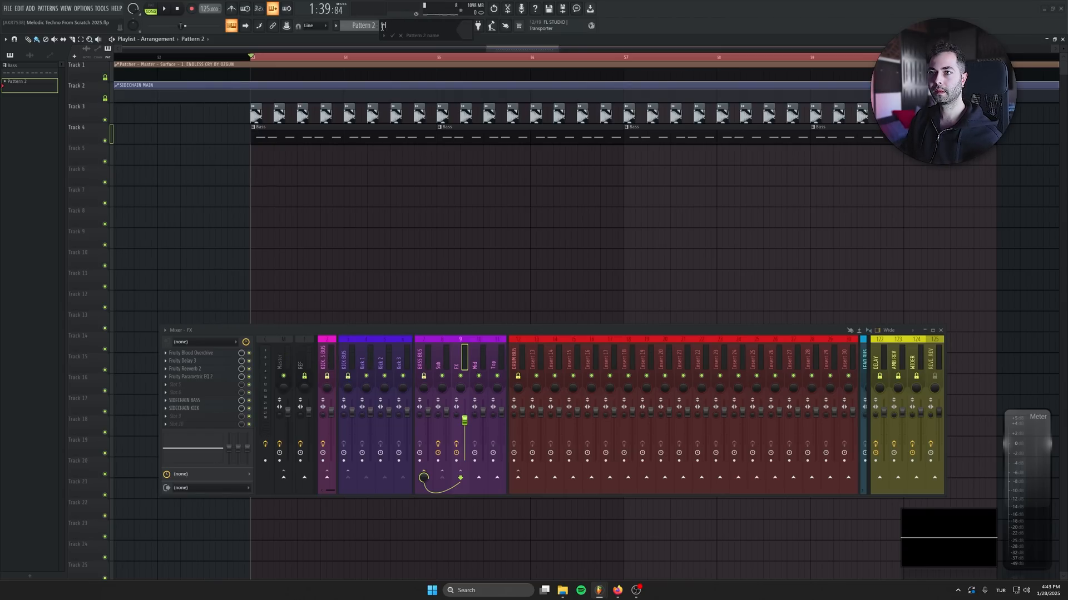
# Name the new pattern Hat and place it on Track 5 at the start of the looped section
pyautogui.write('at')
pyautogui.press('Return')
pyautogui.click(281, 155)
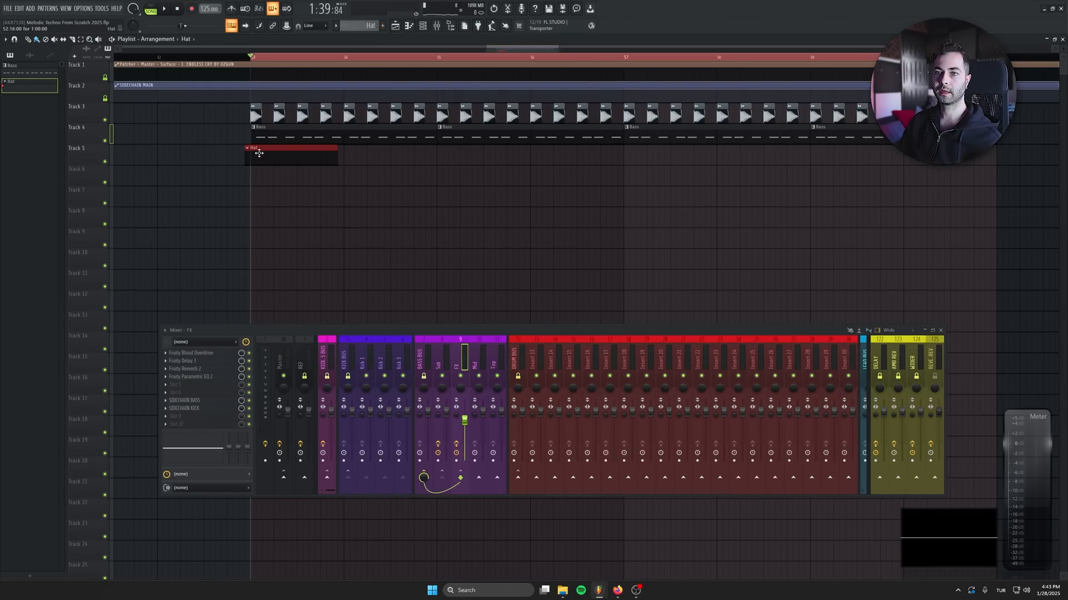
# Audition and load the PML_MD_HAT_008 and PML_MD_SHAKER_001 samples into the channel rack, and program both on the offbeat steps
pyautogui.click(452, 25)
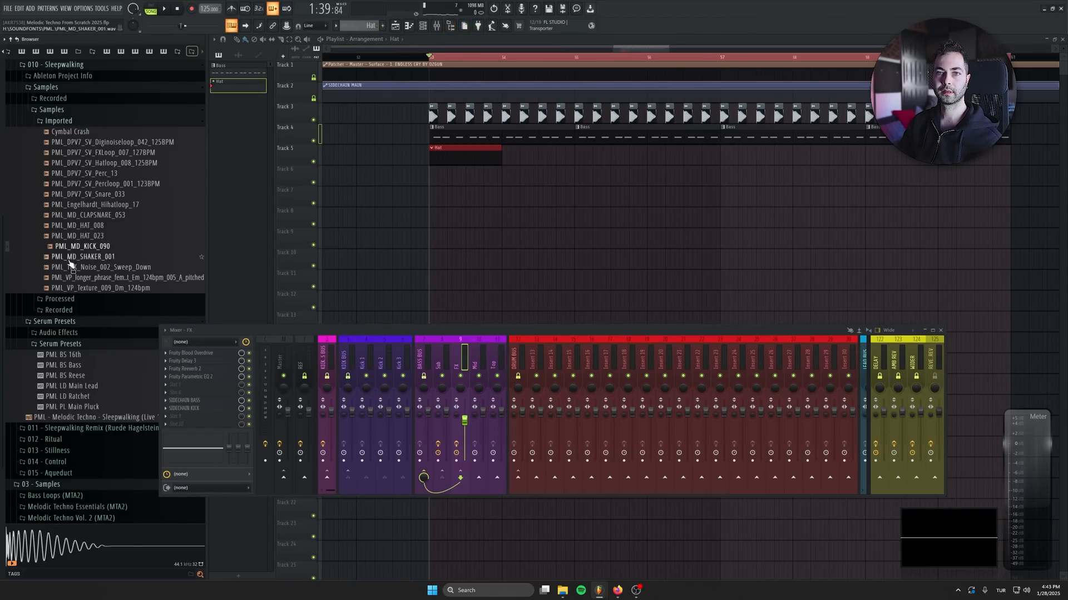
pyautogui.click(76, 227)
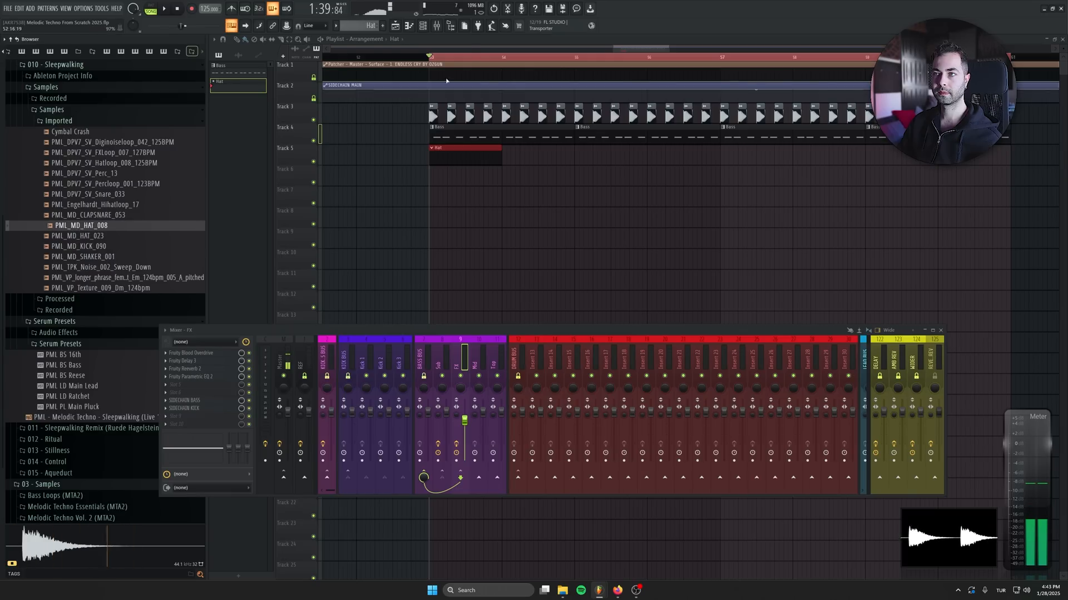
pyautogui.press('F6')
pyautogui.moveTo(110, 217); pyautogui.dragTo(579, 173)
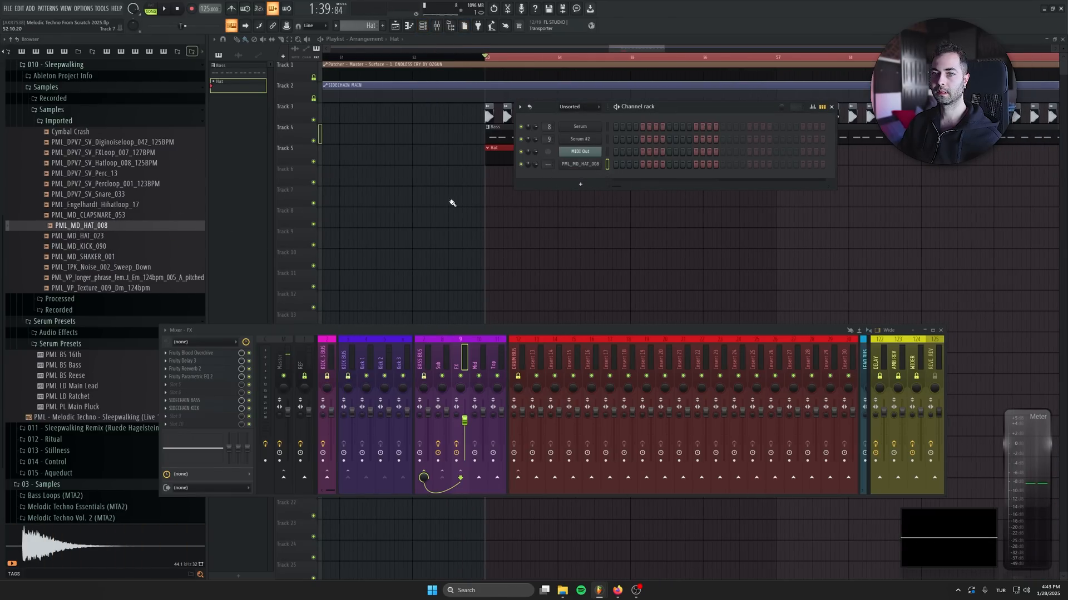
pyautogui.click(92, 261)
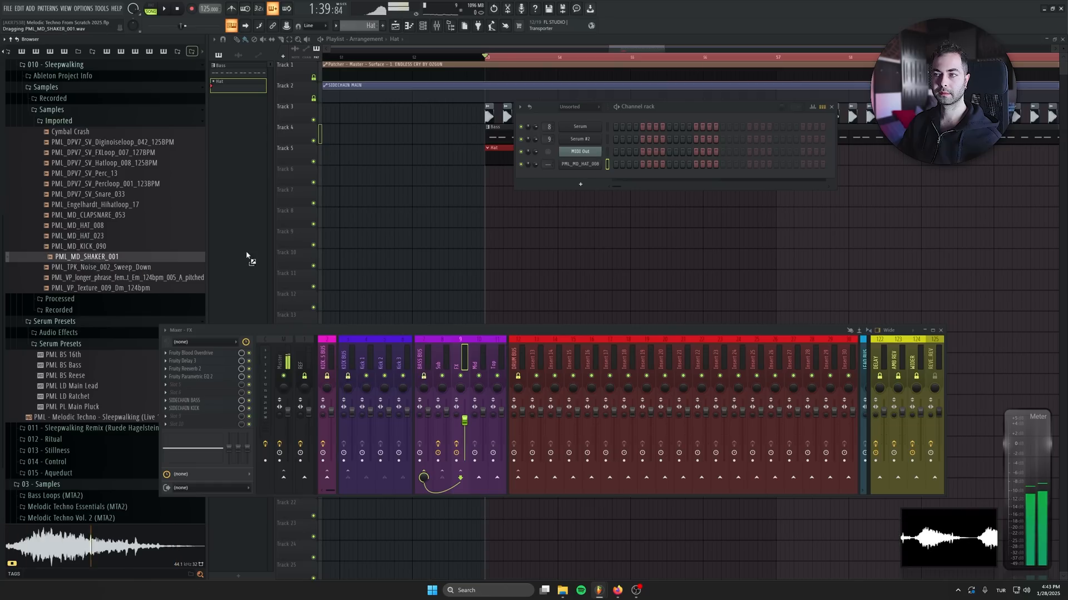
pyautogui.moveTo(92, 261); pyautogui.dragTo(632, 179)
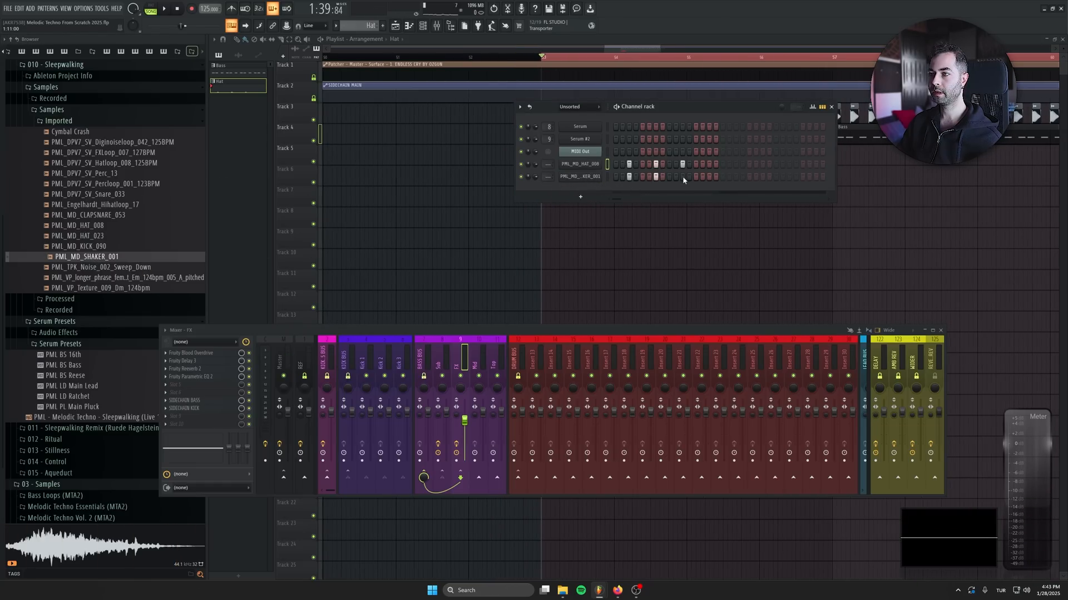
# Set the PML_MD_HAT_008 sample's start offset to about 8%, listen, and open the PML_MD_SHAKER_001 channel's settings
pyautogui.click(569, 162)
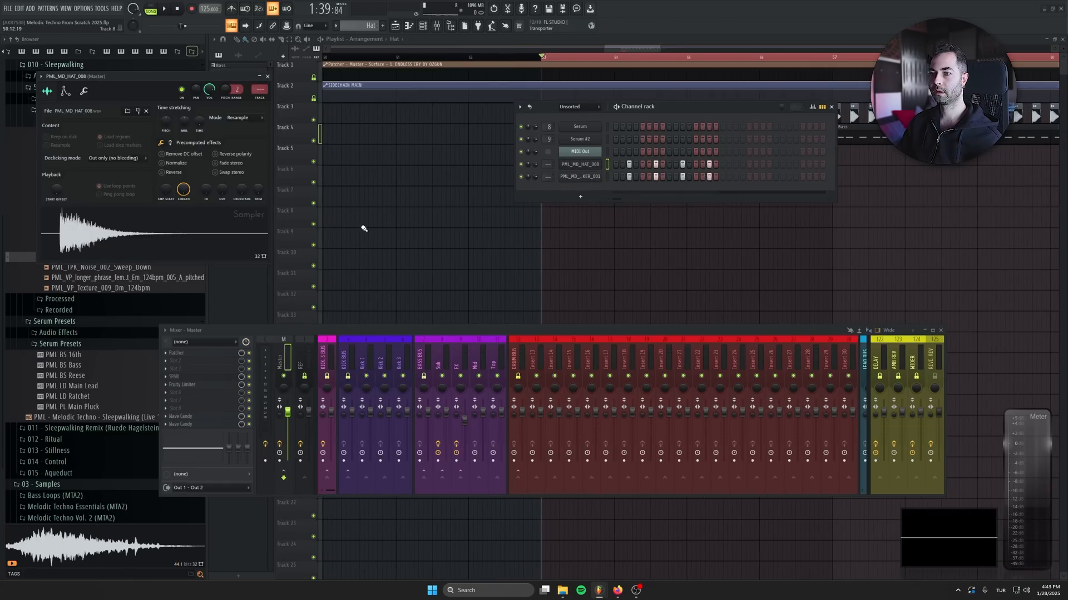
pyautogui.moveTo(138, 98); pyautogui.dragTo(324, 189)
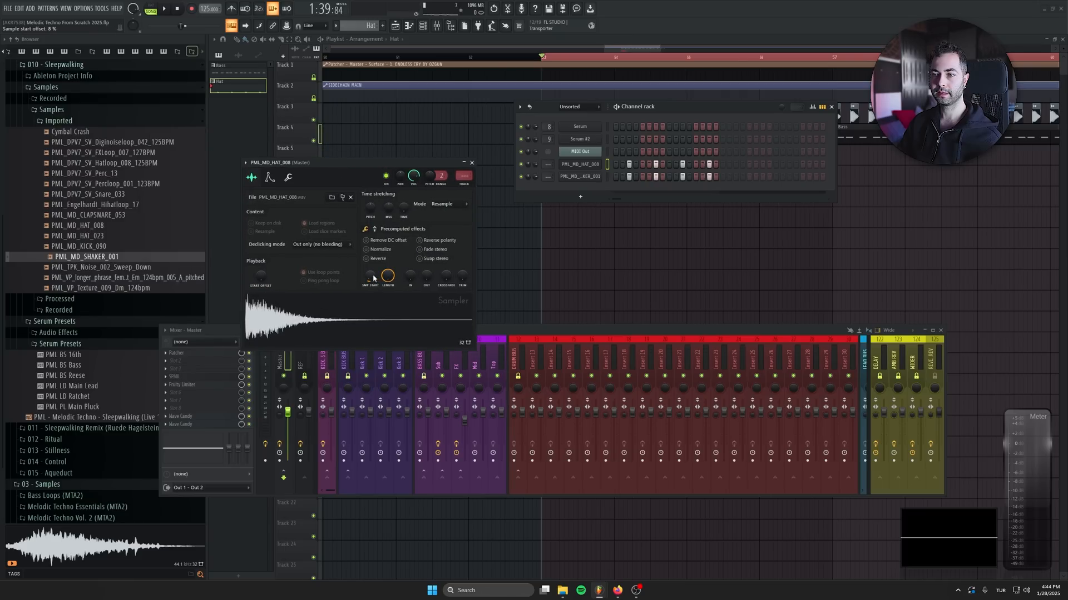
pyautogui.press('space')
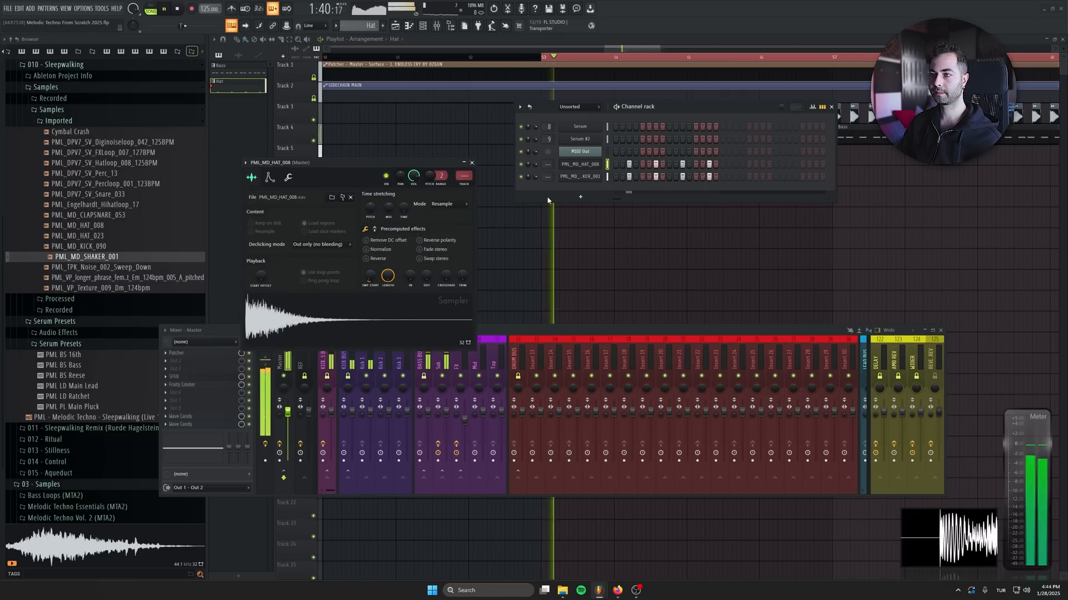
pyautogui.click(578, 177)
pyautogui.moveTo(139, 87); pyautogui.dragTo(205, 218)
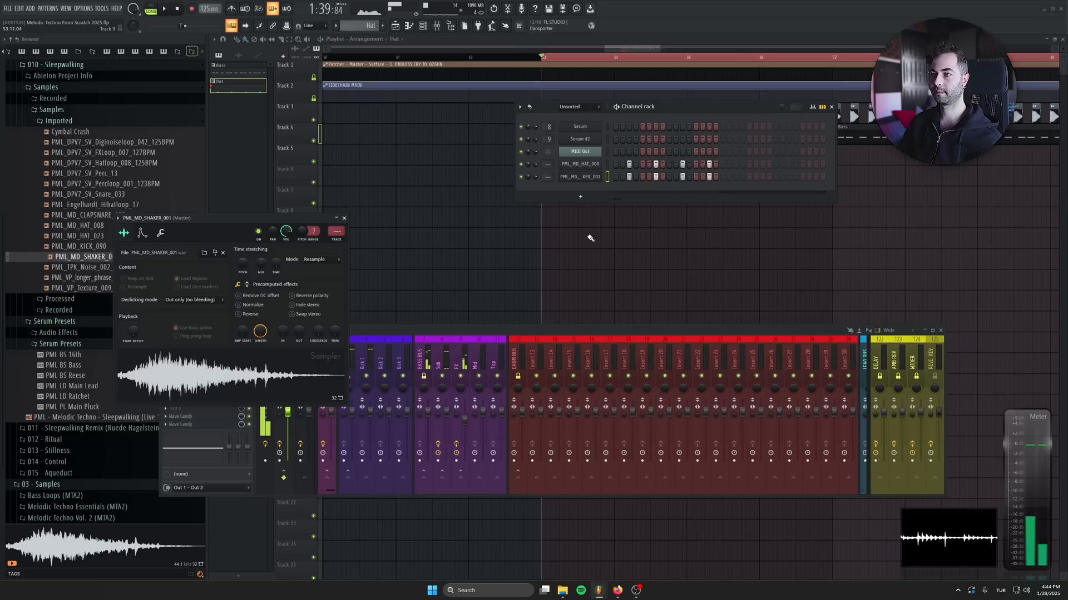
# Repeat the Hat pattern along Track 5 until it fills the looped section under the bass, and play it
pyautogui.click(387, 155)
pyautogui.press('space')
pyautogui.click(469, 160)
pyautogui.hotkey('ctrl', 'b')
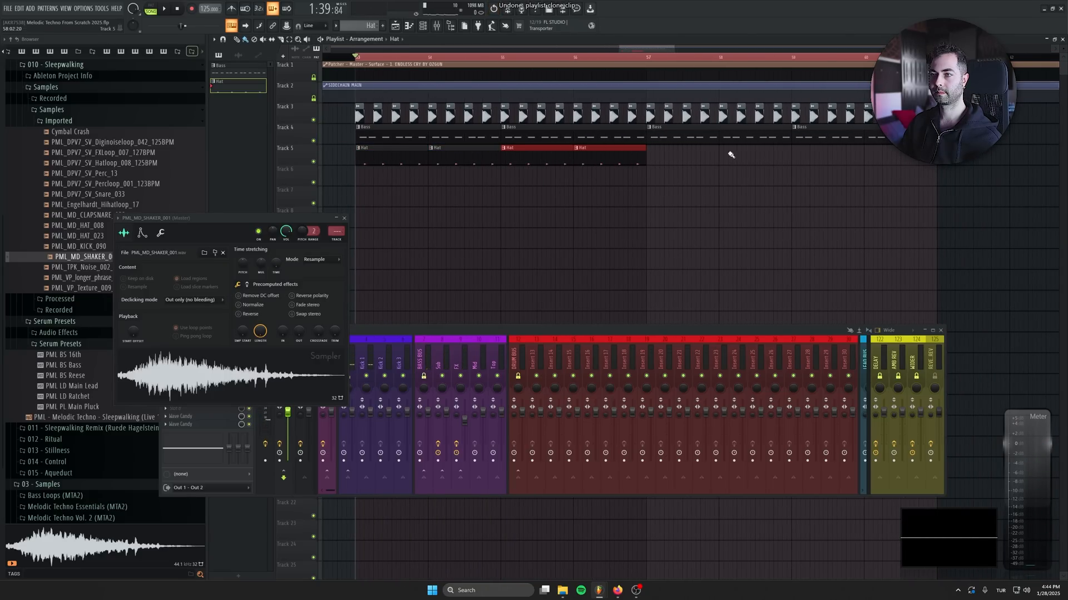
pyautogui.hotkey('ctrl', 'b')
pyautogui.press('space')
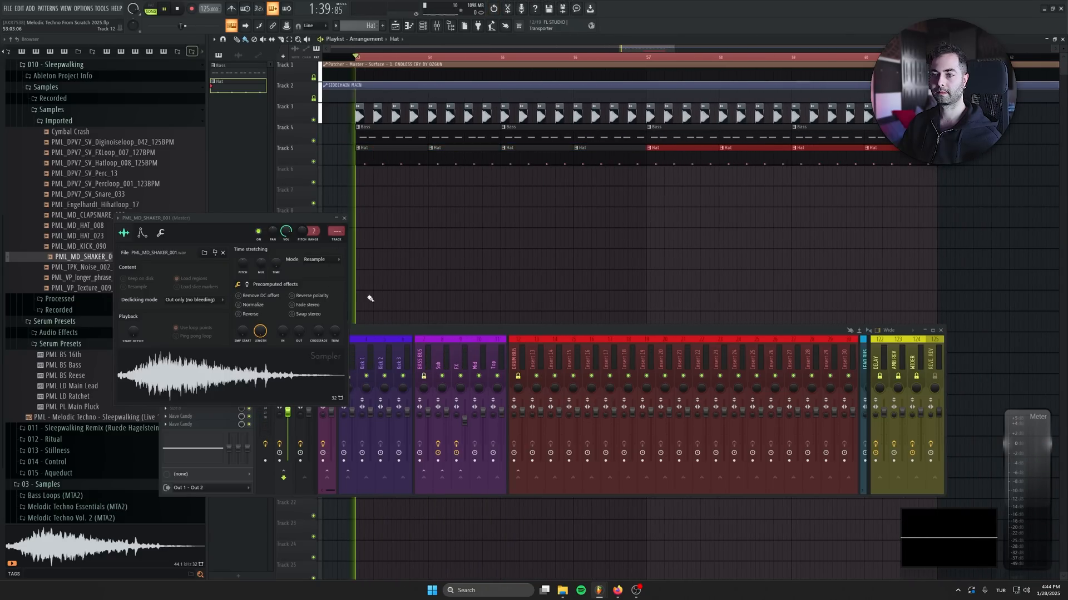
# Solo Track 5, enable the shaker channel's volume envelope, and shorten its decay time to about 14% during playback
pyautogui.moveTo(210, 224); pyautogui.dragTo(343, 202)
pyautogui.press('space')
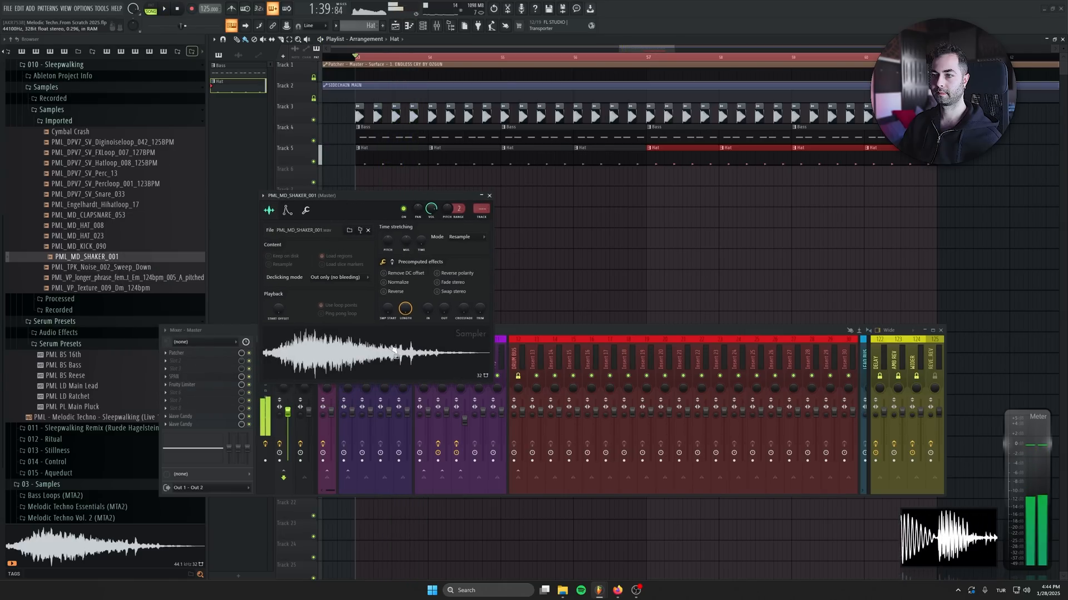
pyautogui.moveTo(313, 119); pyautogui.dragTo(314, 141)
pyautogui.moveTo(309, 195); pyautogui.dragTo(315, 177)
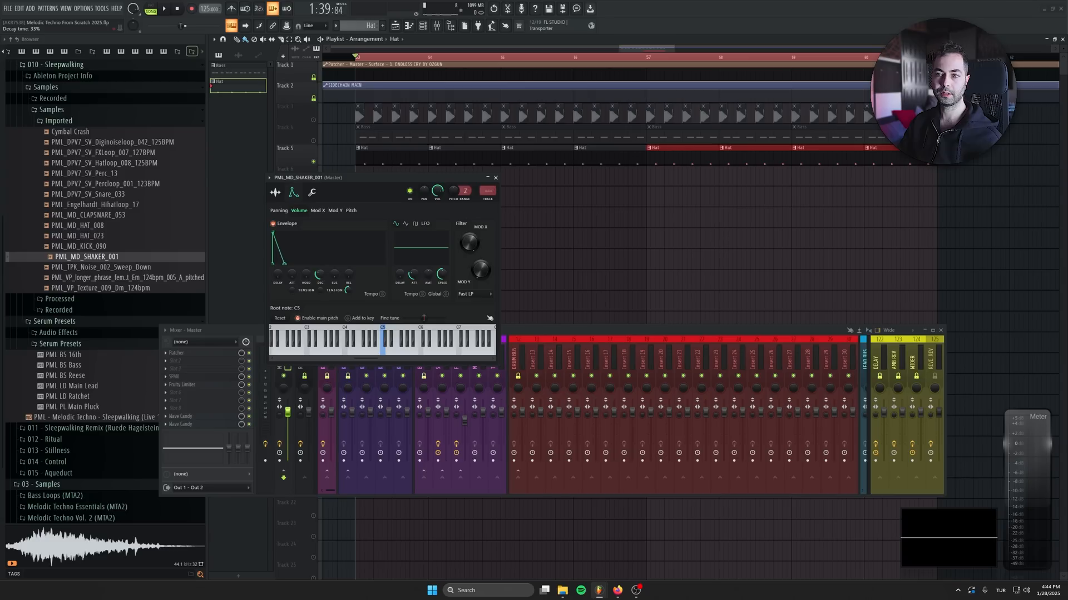
pyautogui.moveTo(319, 276); pyautogui.dragTo(320, 283)
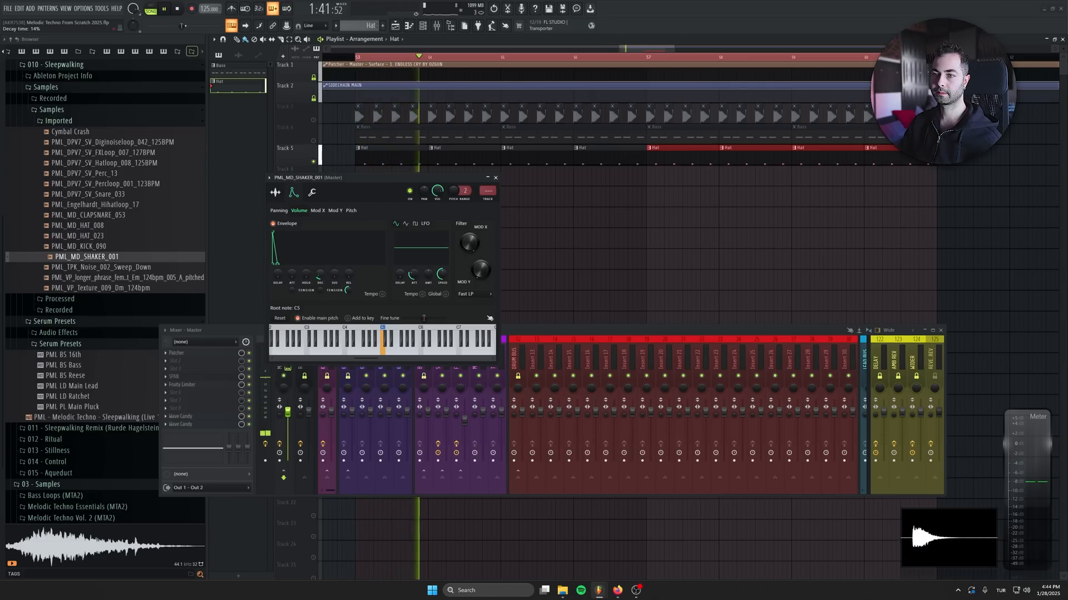
pyautogui.scroll(1, 488, 191)
pyautogui.press('space')
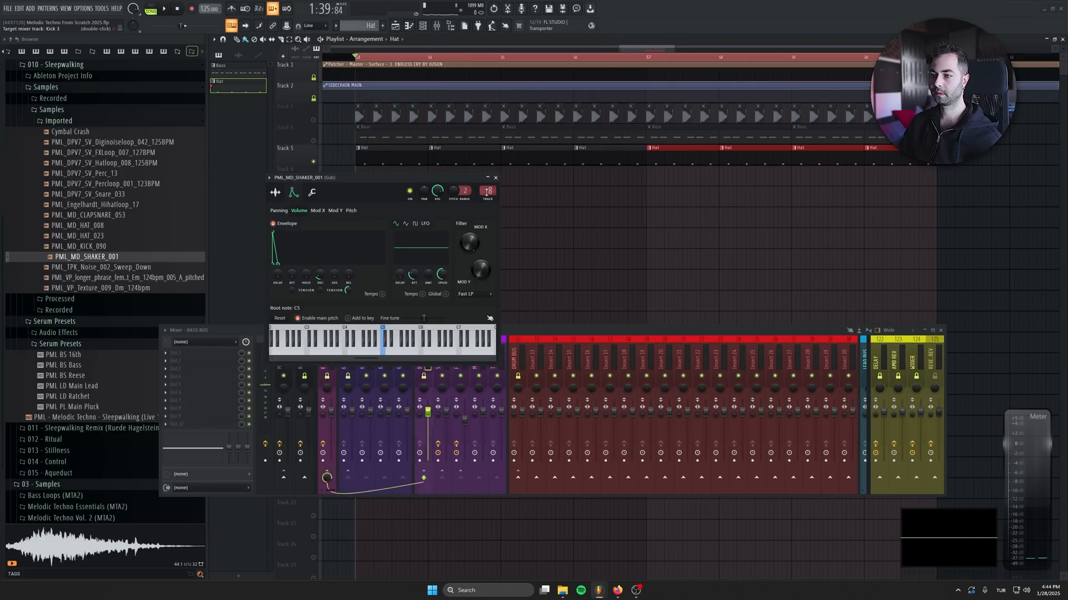
# Route the shaker channel to mixer insert 15 and name that track Shaker
pyautogui.click(495, 177)
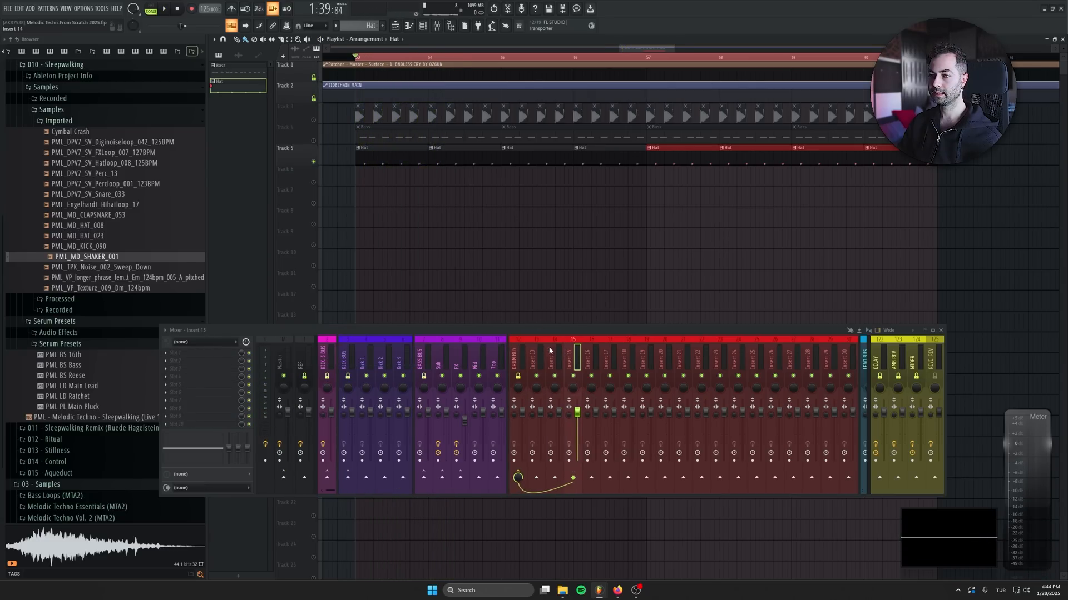
pyautogui.press('F2')
pyautogui.press('Return')
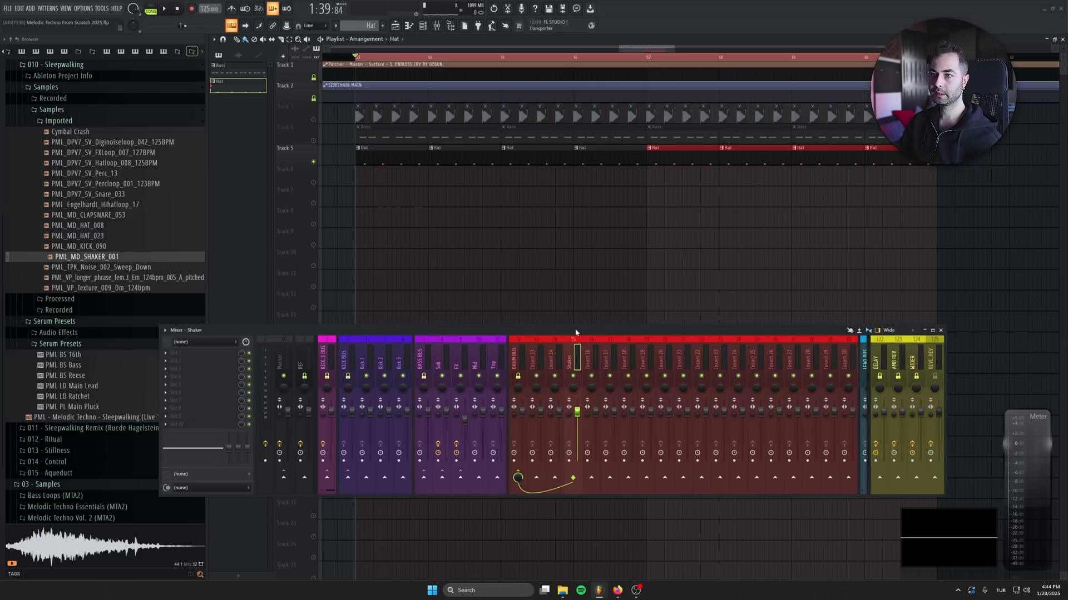
# Route the PML_MD_HAT_008 channel to mixer insert 14 and name that track Open Hat
pyautogui.press('F6')
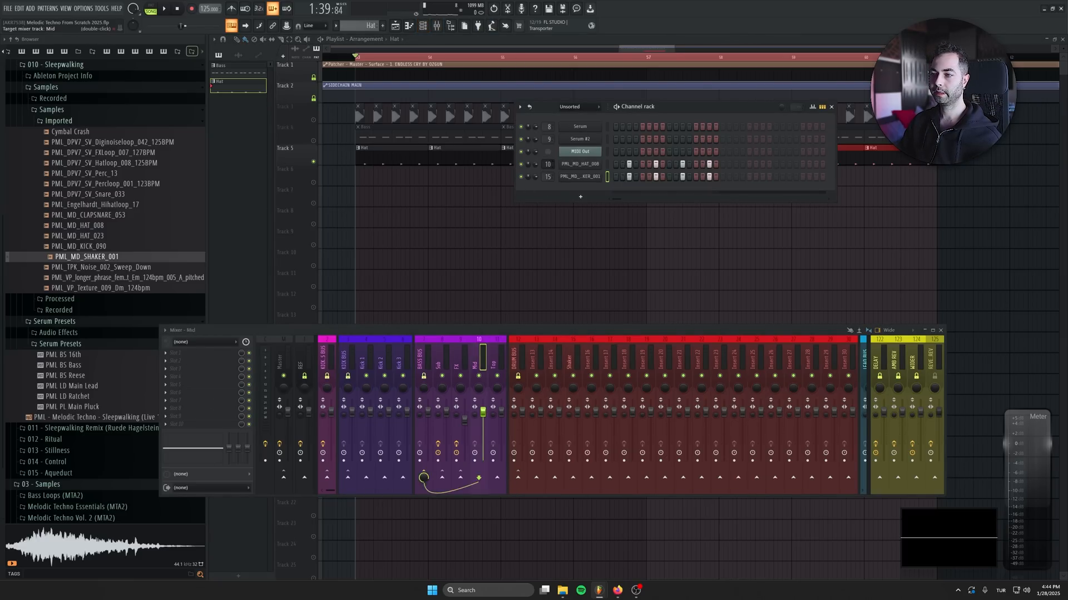
pyautogui.press('F2')
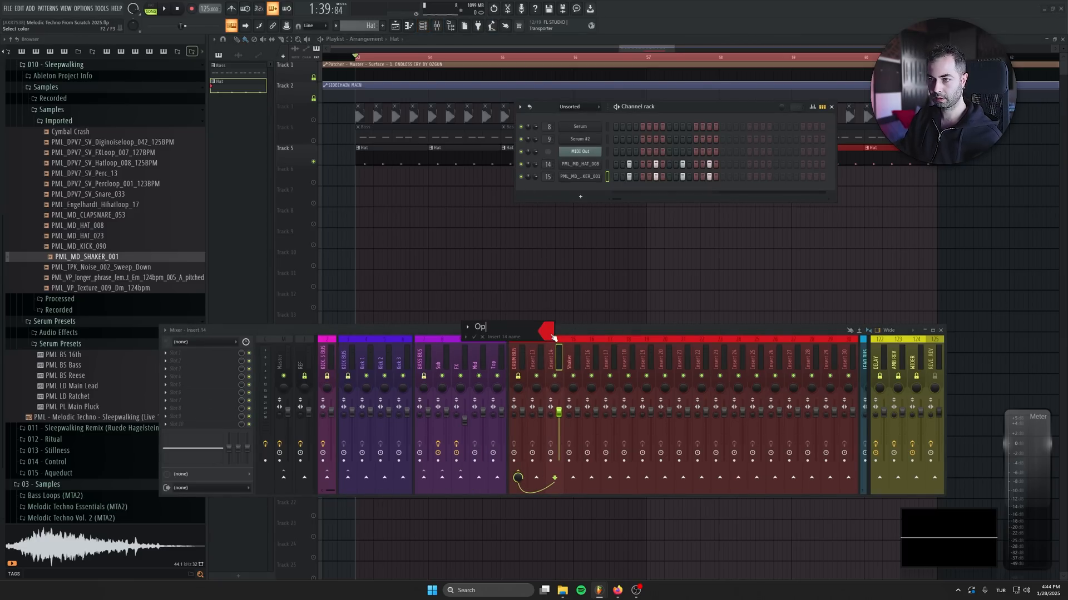
pyautogui.write('Open Hat')
pyautogui.press('Return')
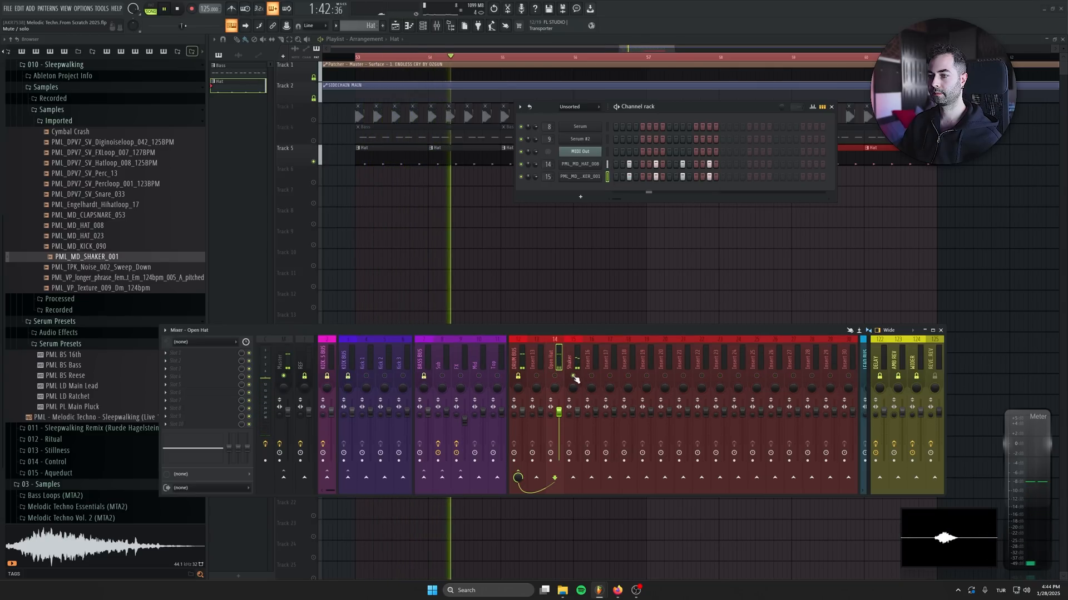
# Listen to the hat and shaker, and set the Open Hat track's volume to about -4.0 dB
pyautogui.press('space')
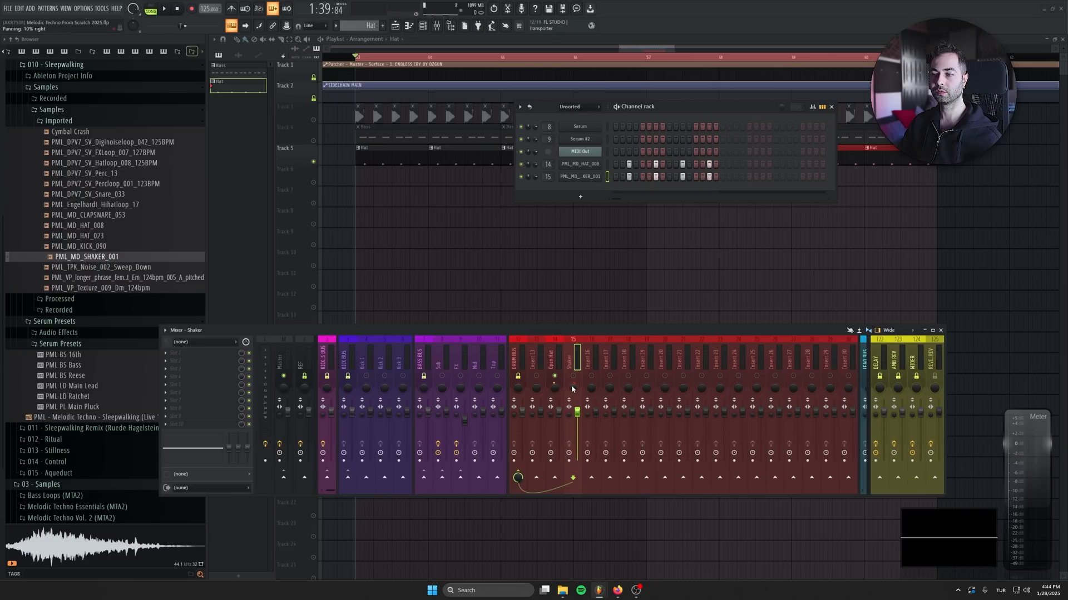
pyautogui.press('space')
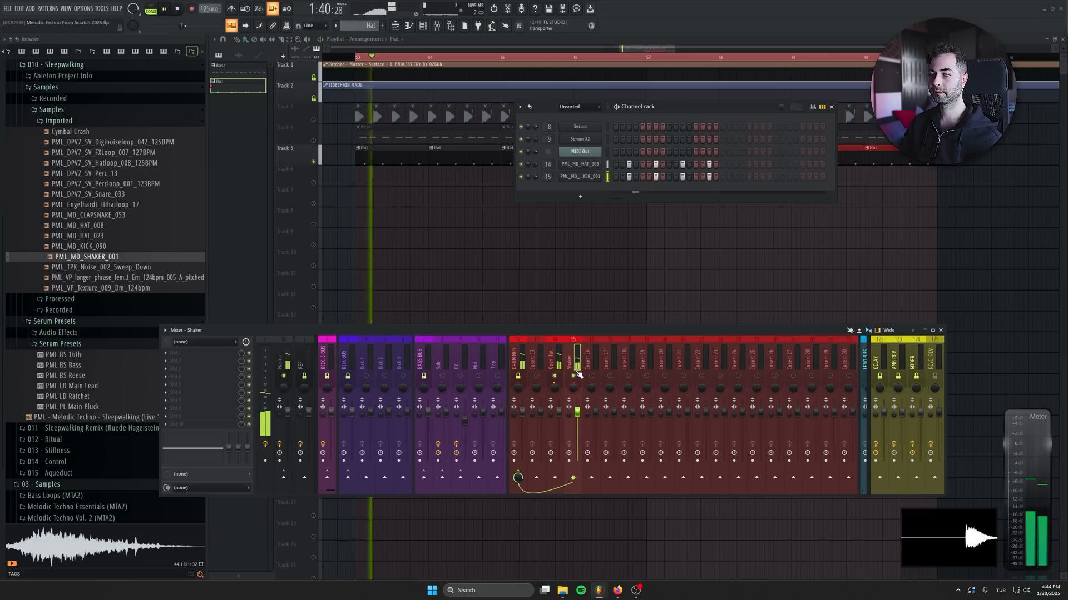
pyautogui.click(558, 416)
pyautogui.moveTo(558, 416); pyautogui.dragTo(559, 420)
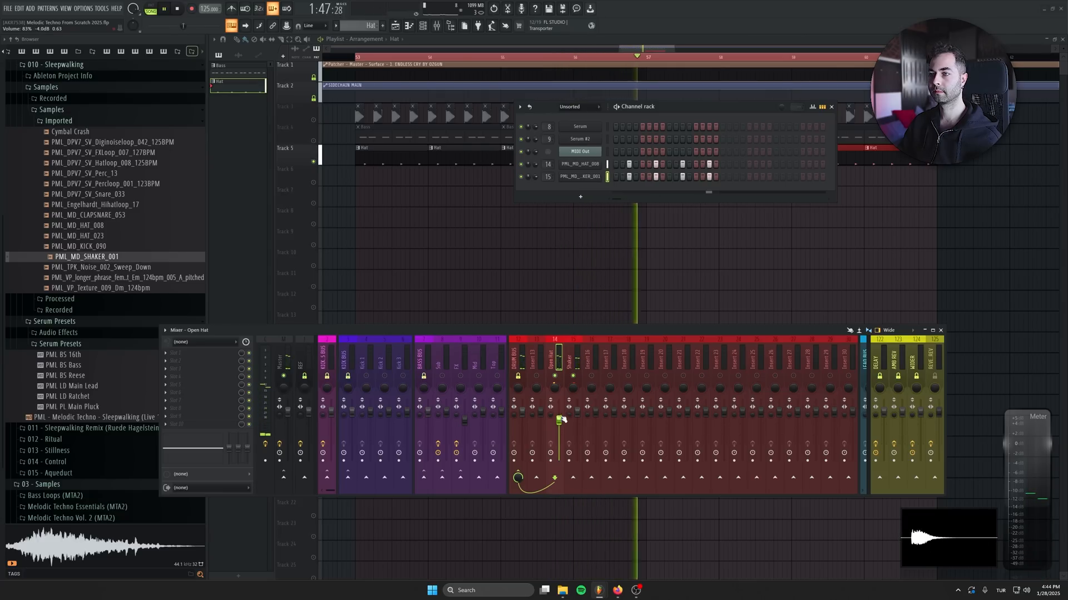
pyautogui.press('space')
# Add Fruity Parametric EQ 2 to the Open Hat track, load the LOWCUT preset, and move its high-pass band to about 739 Hz
pyautogui.click(190, 353)
pyautogui.click(457, 275)
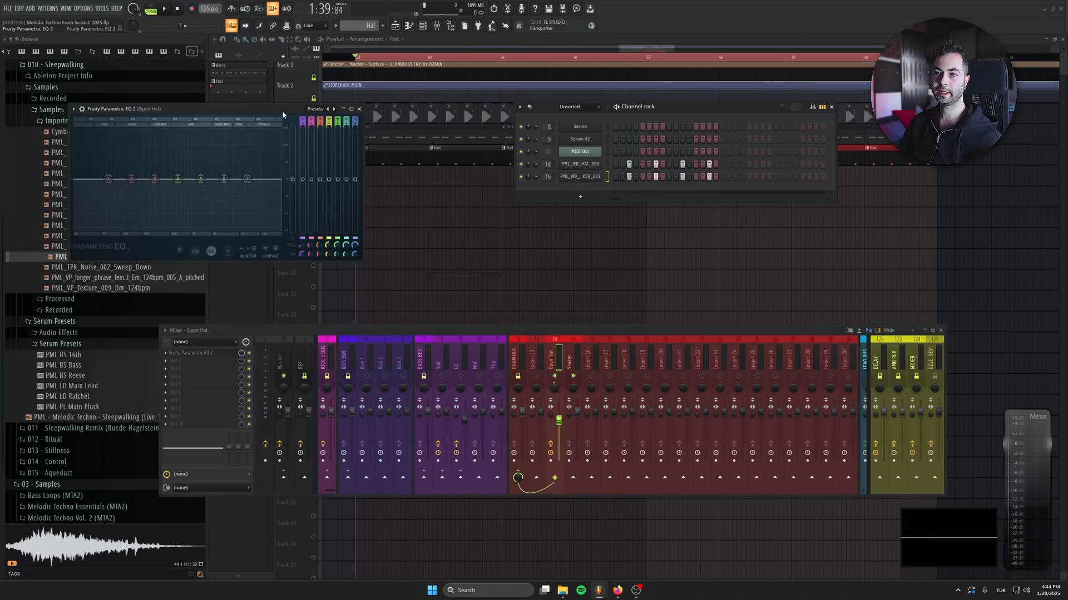
pyautogui.click(316, 109)
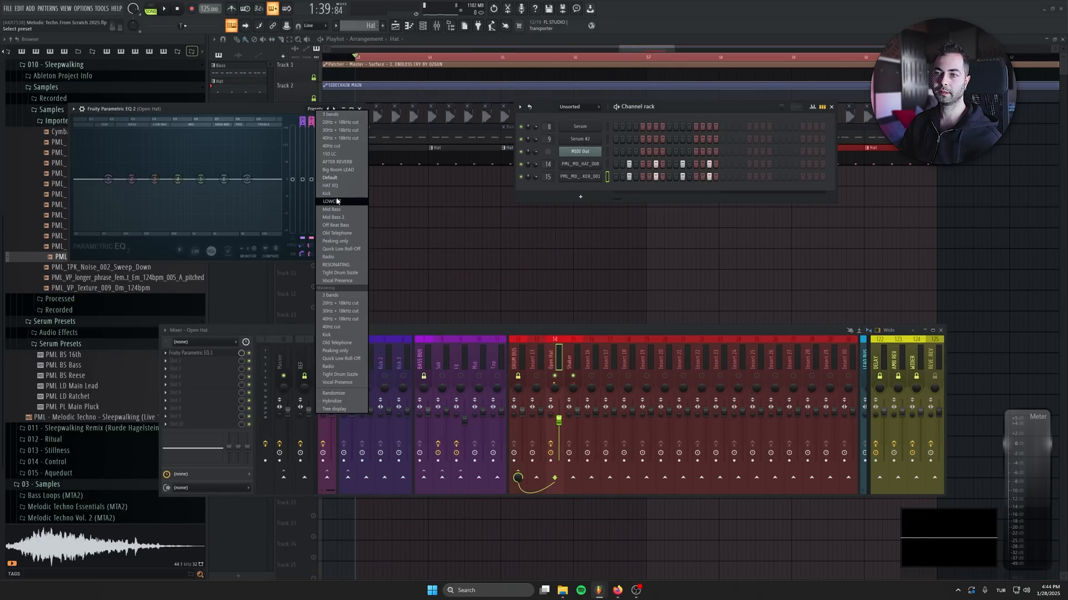
pyautogui.click(336, 201)
pyautogui.press('space')
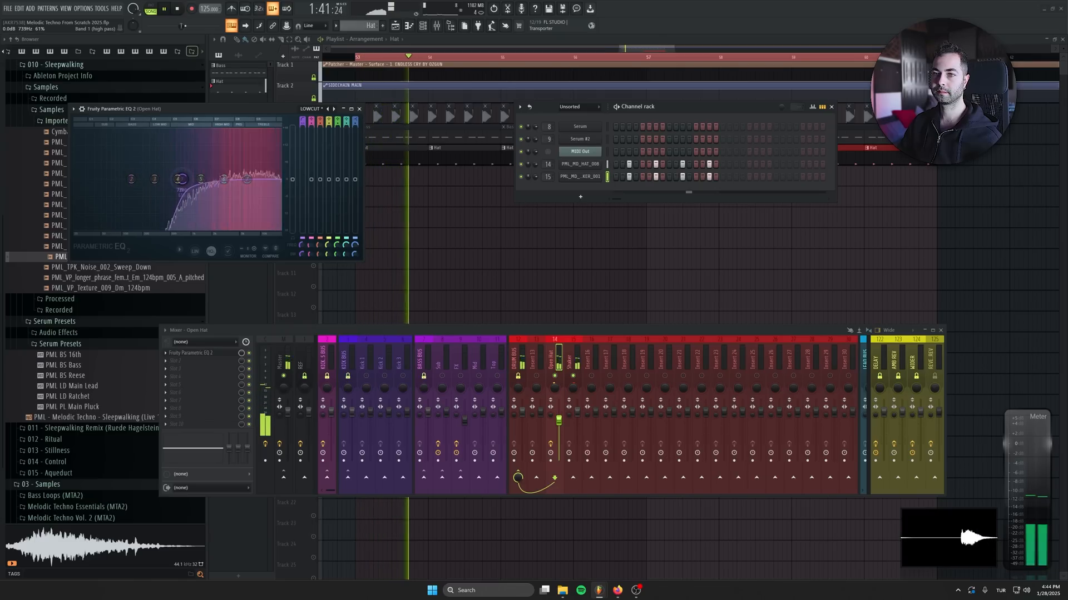
pyautogui.press('space')
# Copy the Open Hat track's Fruity Parametric EQ 2 to the Shaker track and close the Open Hat EQ window
pyautogui.click(166, 353)
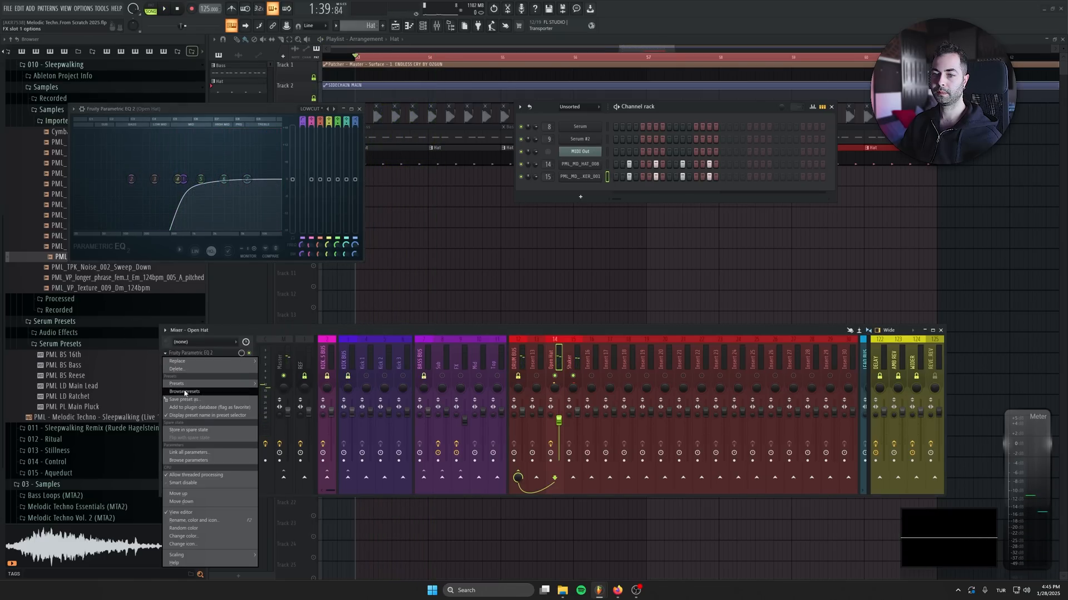
pyautogui.moveTo(184, 398); pyautogui.dragTo(383, 422)
pyautogui.moveTo(574, 346); pyautogui.dragTo(576, 348)
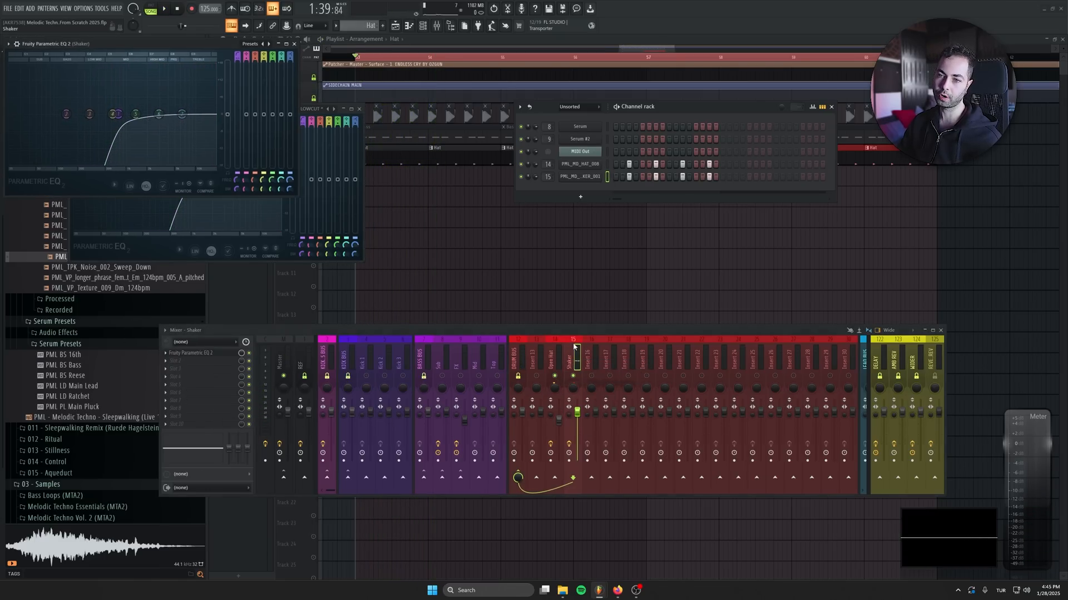
pyautogui.moveTo(111, 44); pyautogui.dragTo(370, 189)
pyautogui.click(361, 109)
# Raise the high-pass band of the Shaker track's EQ to about 5600 Hz during playback, and close the EQ window
pyautogui.press('space')
pyautogui.moveTo(351, 254); pyautogui.dragTo(388, 253)
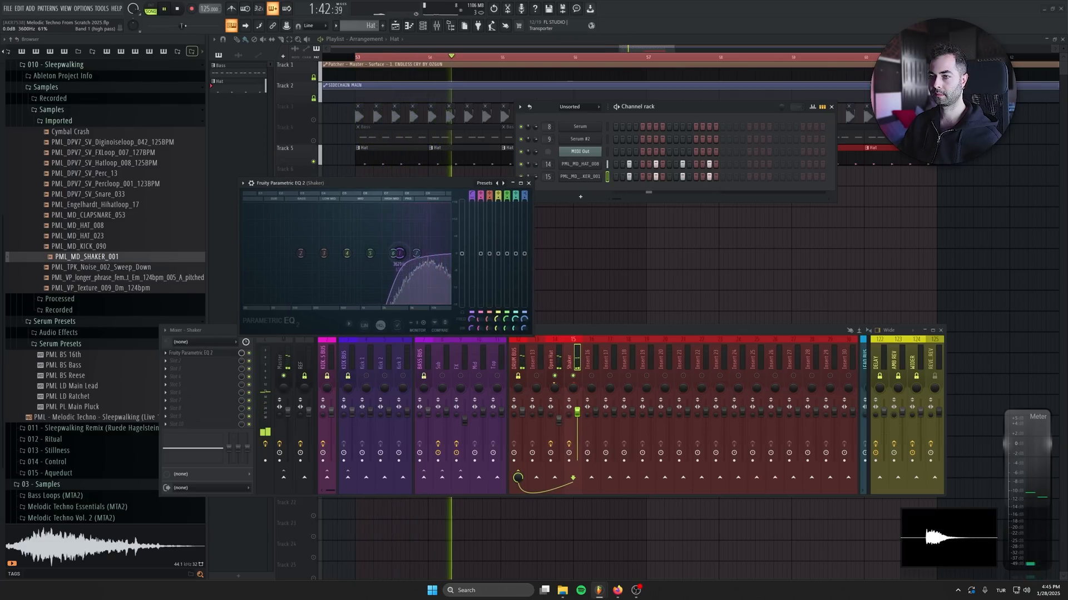
pyautogui.press('Escape')
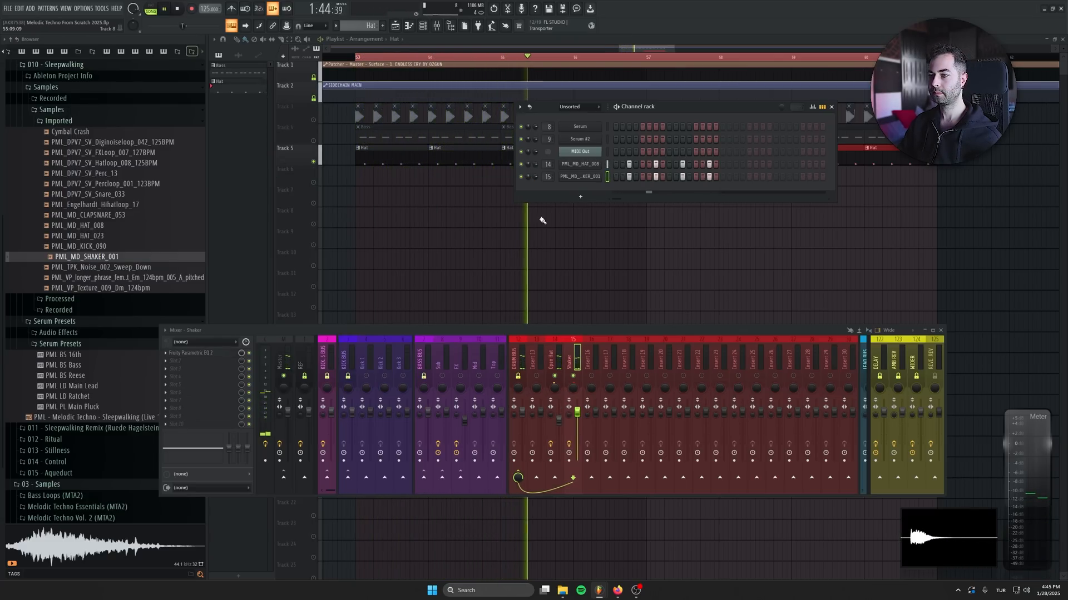
# Close the channel rack, then pan the Open Hat track slightly left and the Shaker track 20% right during playback
pyautogui.press('Escape')
pyautogui.press('space')
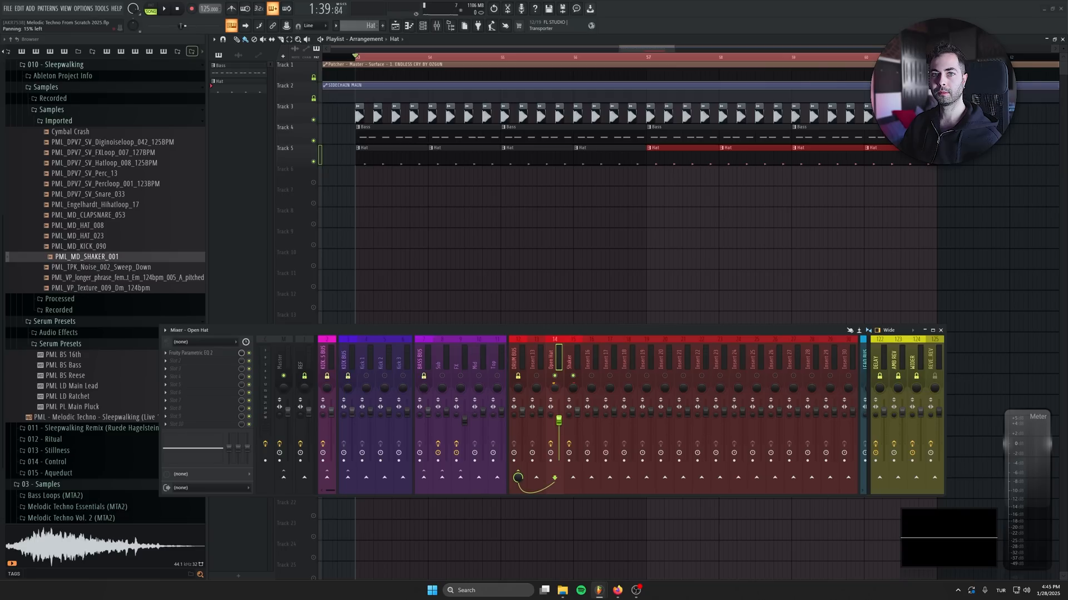
pyautogui.press('space')
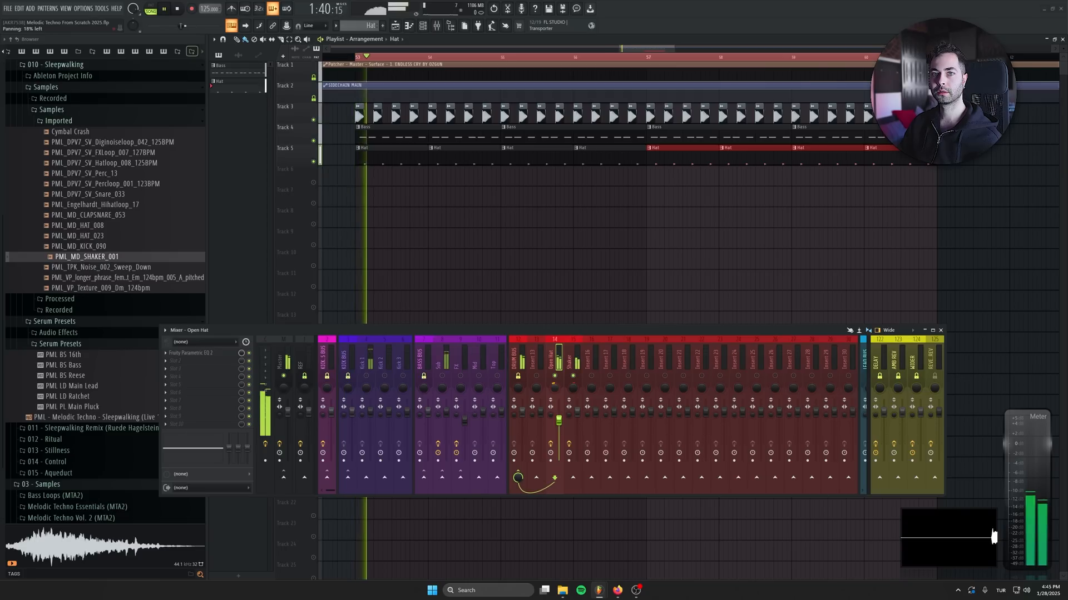
pyautogui.click(570, 387)
pyautogui.press('space')
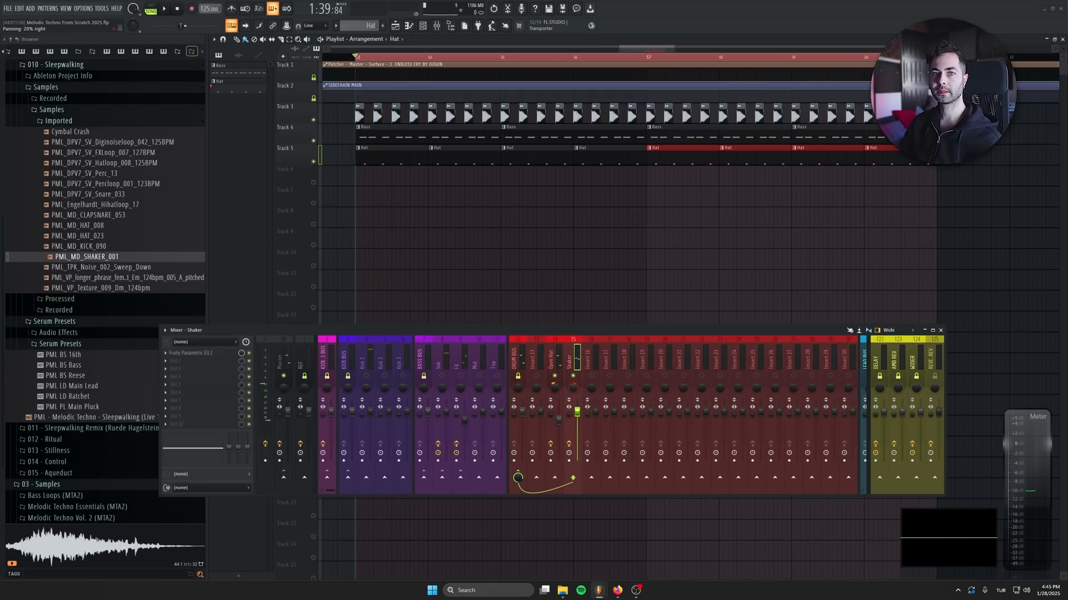
pyautogui.press('space')
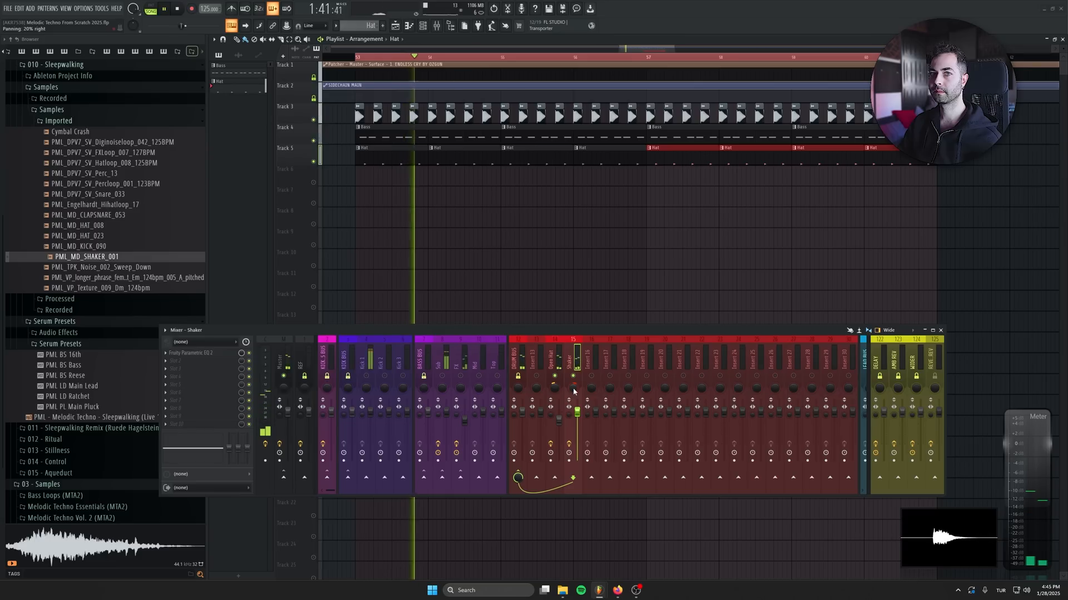
# Rebalance the Open Hat track against the mix during playback, setting its volume to about -7.9 dB
pyautogui.click(559, 423)
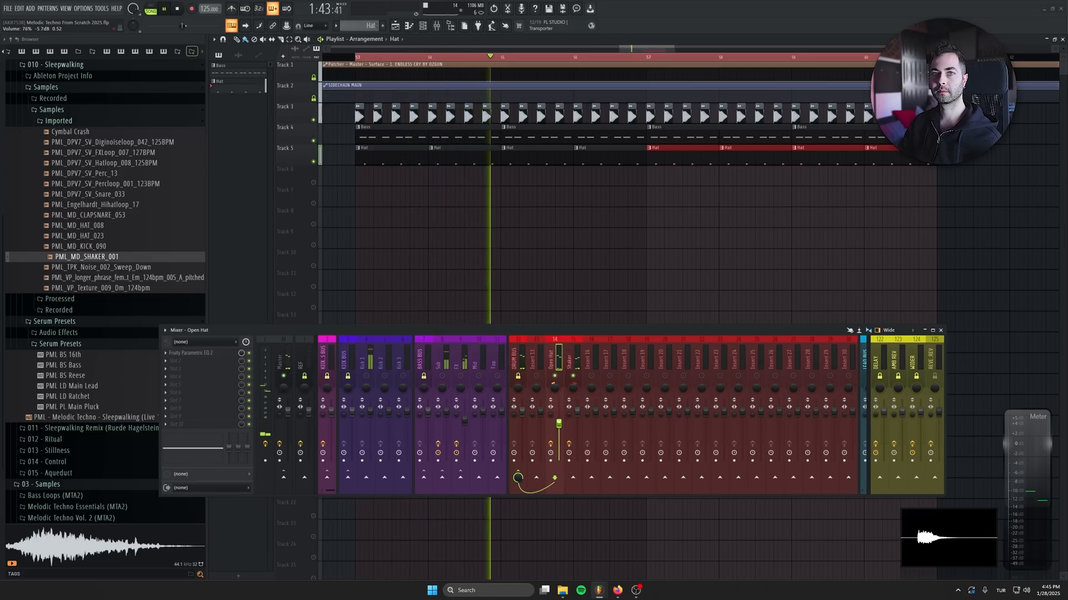
pyautogui.moveTo(559, 423); pyautogui.dragTo(560, 422)
pyautogui.press('space')
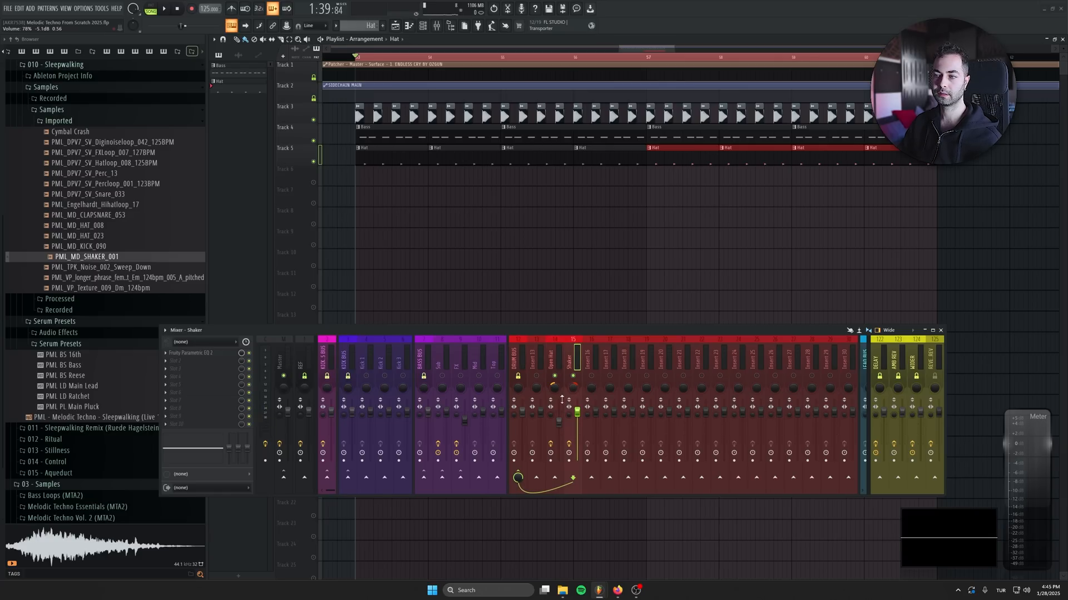
pyautogui.press('space')
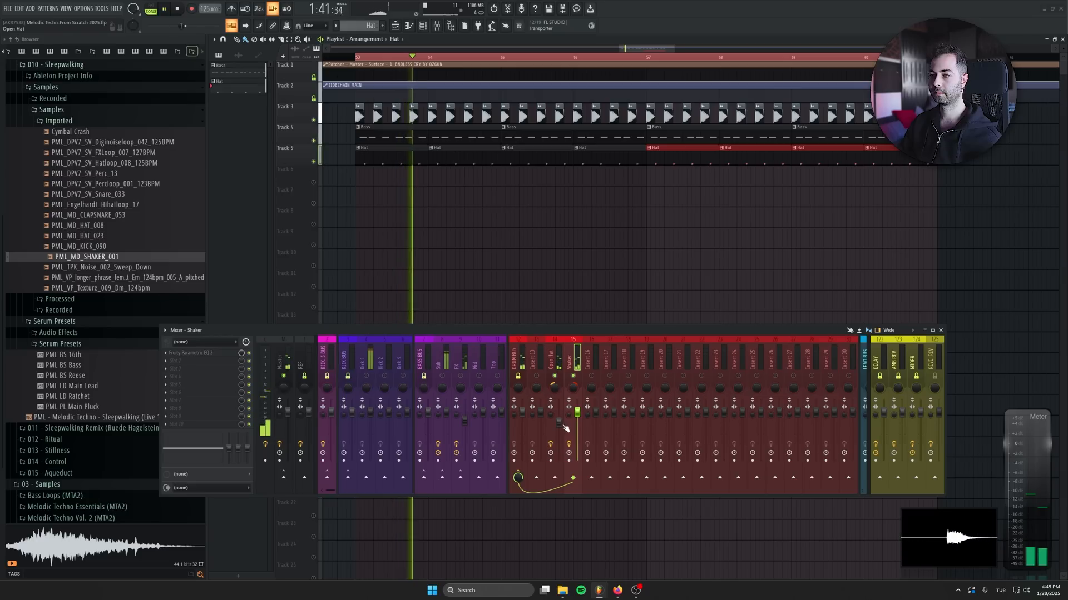
pyautogui.click(559, 420)
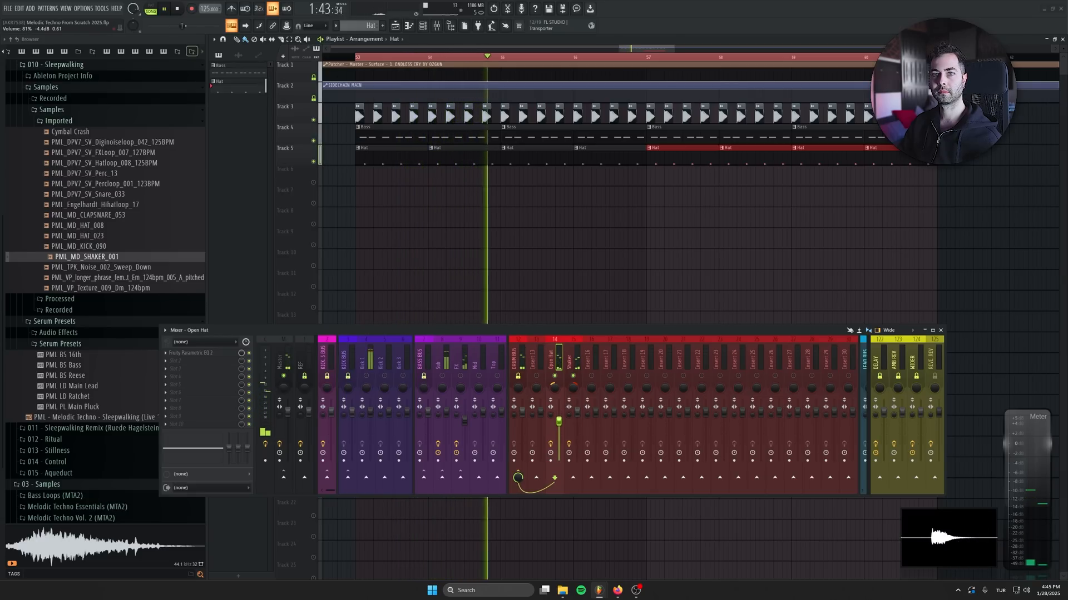
pyautogui.moveTo(559, 421); pyautogui.dragTo(563, 430)
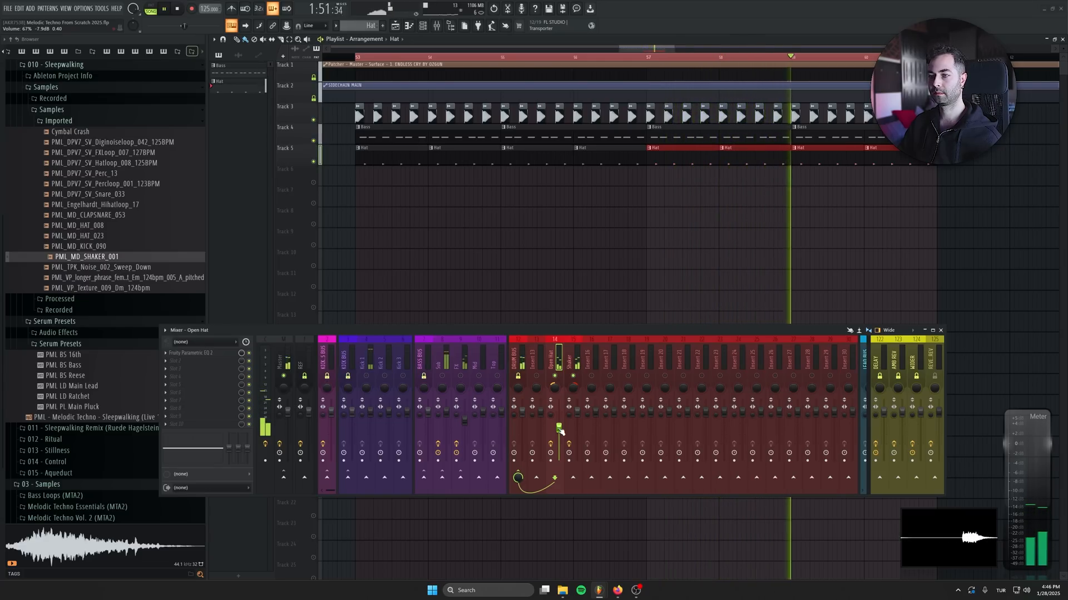
pyautogui.press('space')
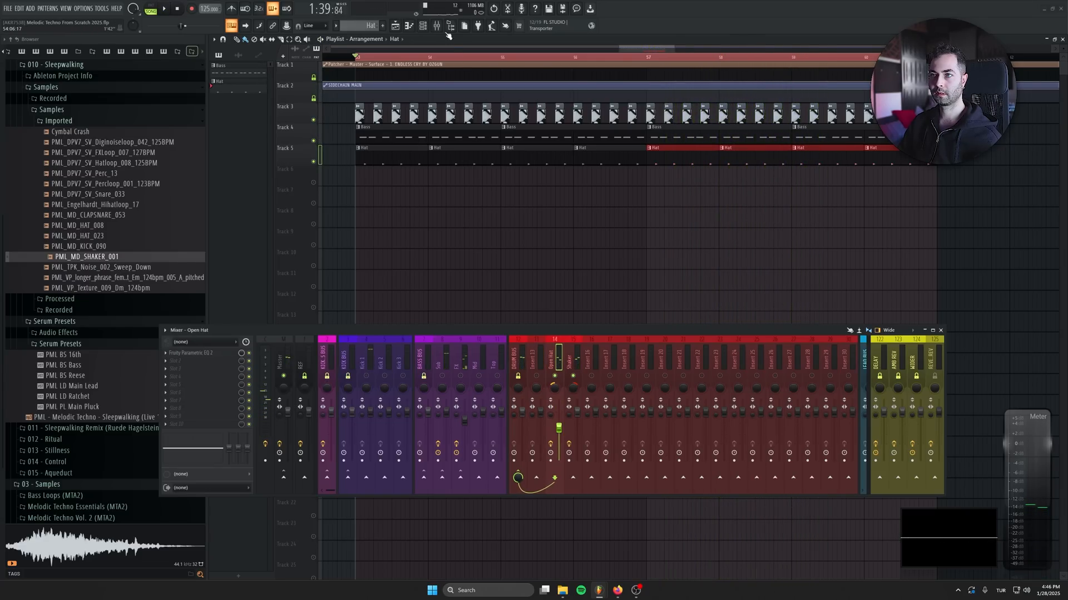
# Tighten the PML_MD_HAT_008 sample's volume envelope by removing its sustain and shortening its decay, and close the sampler window
pyautogui.click(423, 26)
pyautogui.click(573, 165)
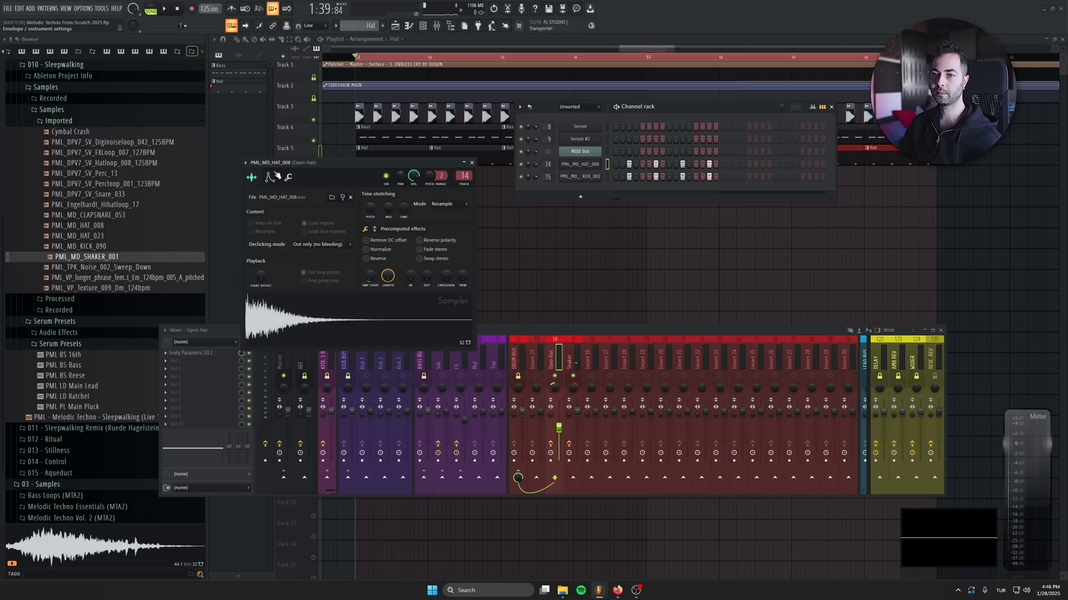
pyautogui.click(274, 176)
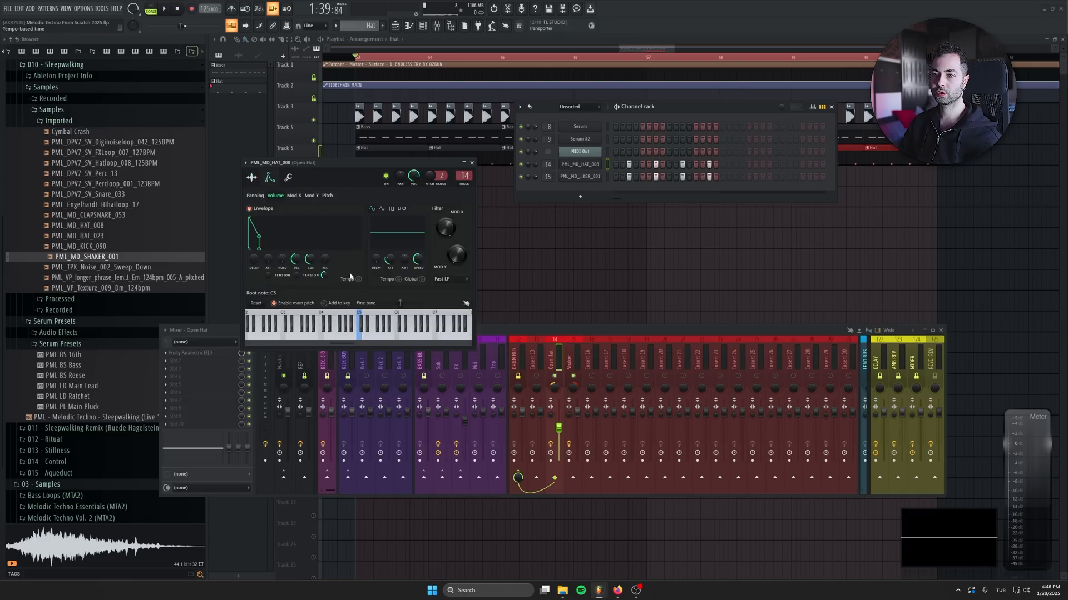
pyautogui.click(574, 380)
pyautogui.press('space')
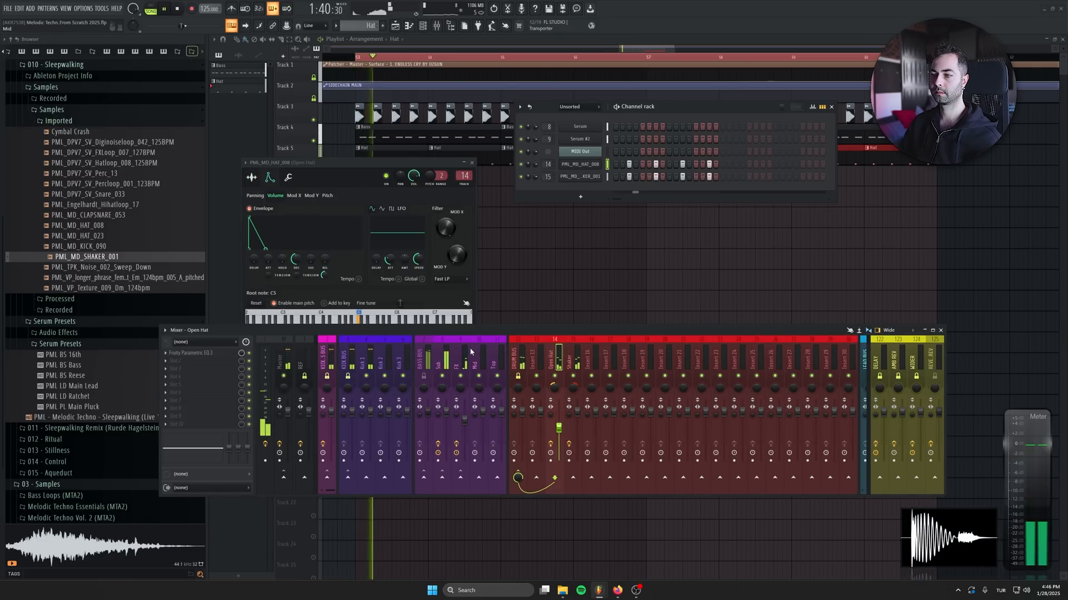
pyautogui.moveTo(296, 260); pyautogui.dragTo(296, 274)
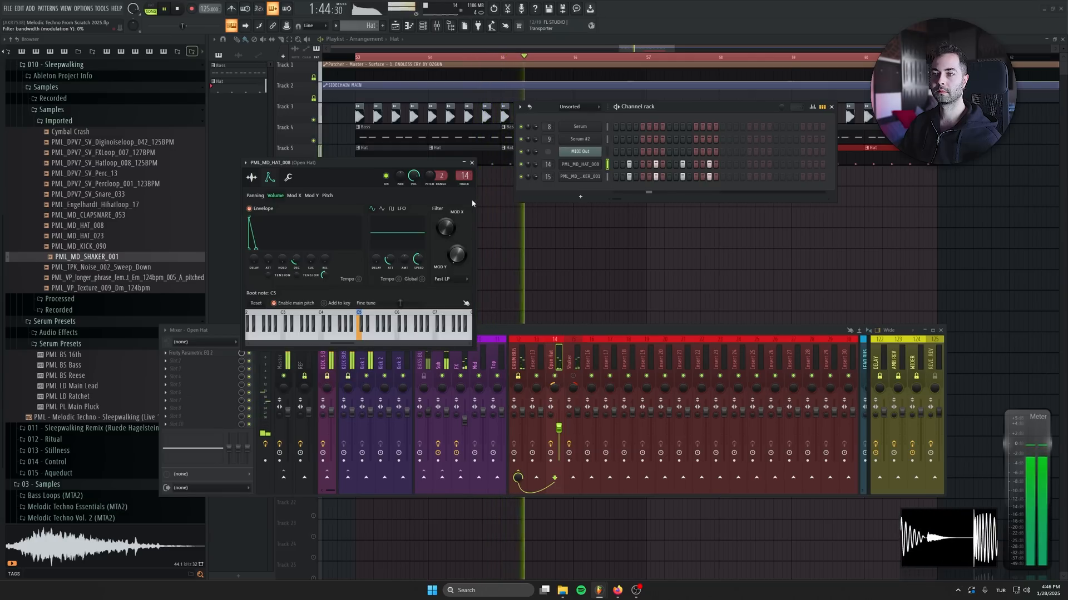
pyautogui.press('Escape')
# Raise the high-pass band of the Open Hat track's Fruity Parametric EQ 2 to just below 1 kHz, and close the EQ
pyautogui.click(191, 353)
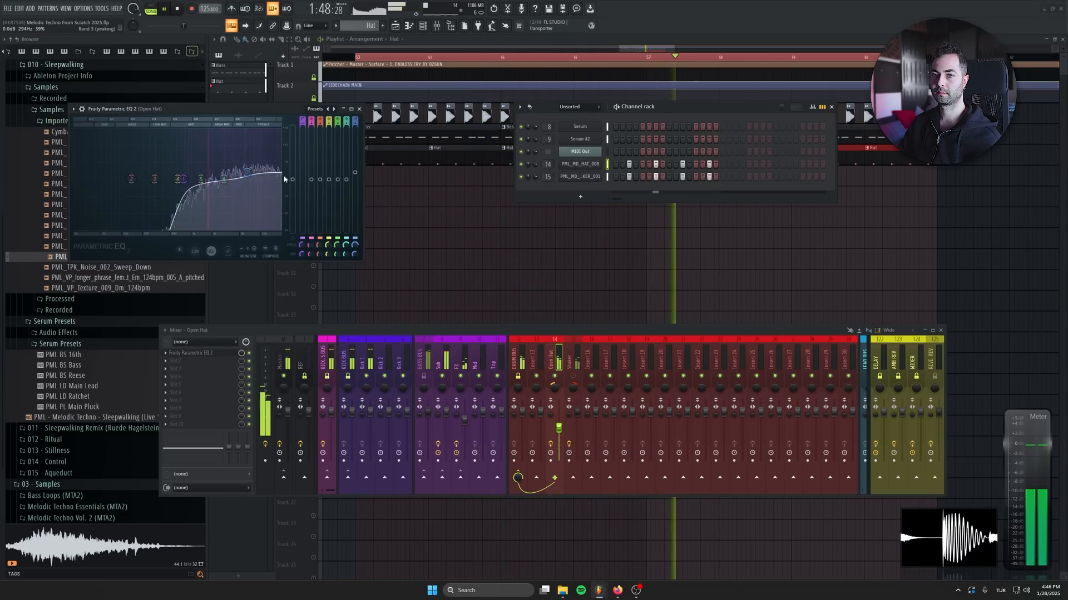
pyautogui.moveTo(184, 178); pyautogui.dragTo(199, 178)
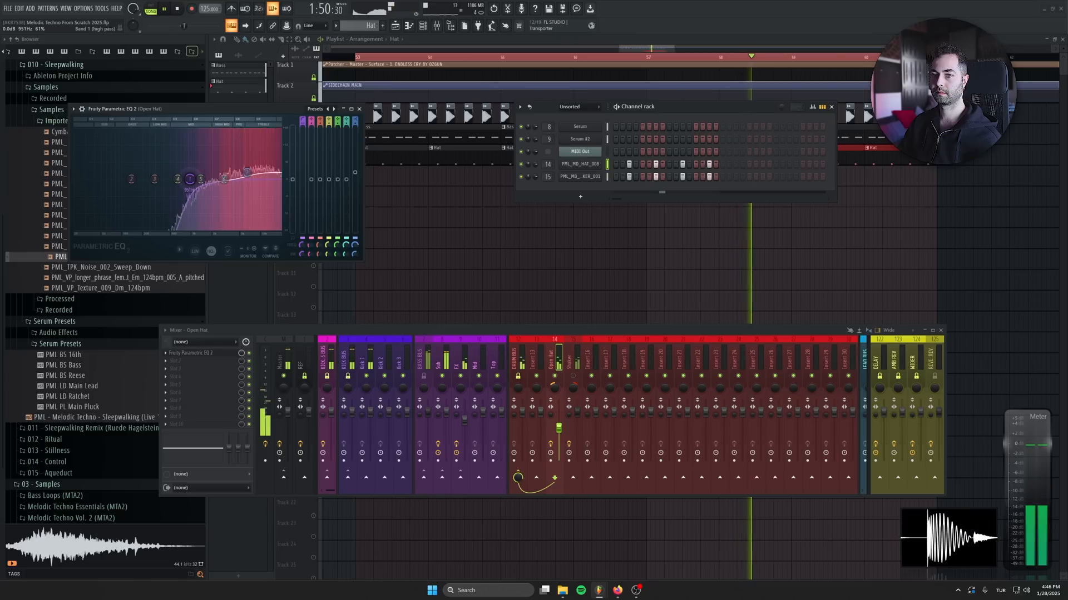
pyautogui.press('Escape')
# Replay the groove and set the Open Hat track's volume to about -6.1 dB
pyautogui.press('space')
pyautogui.click(571, 371)
pyautogui.press('space')
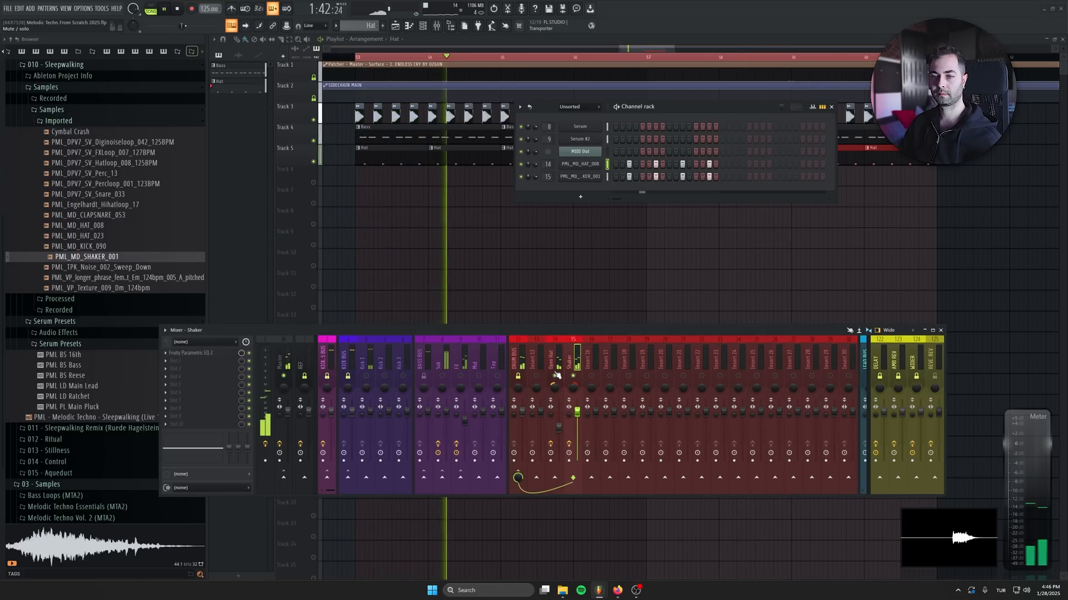
pyautogui.click(558, 426)
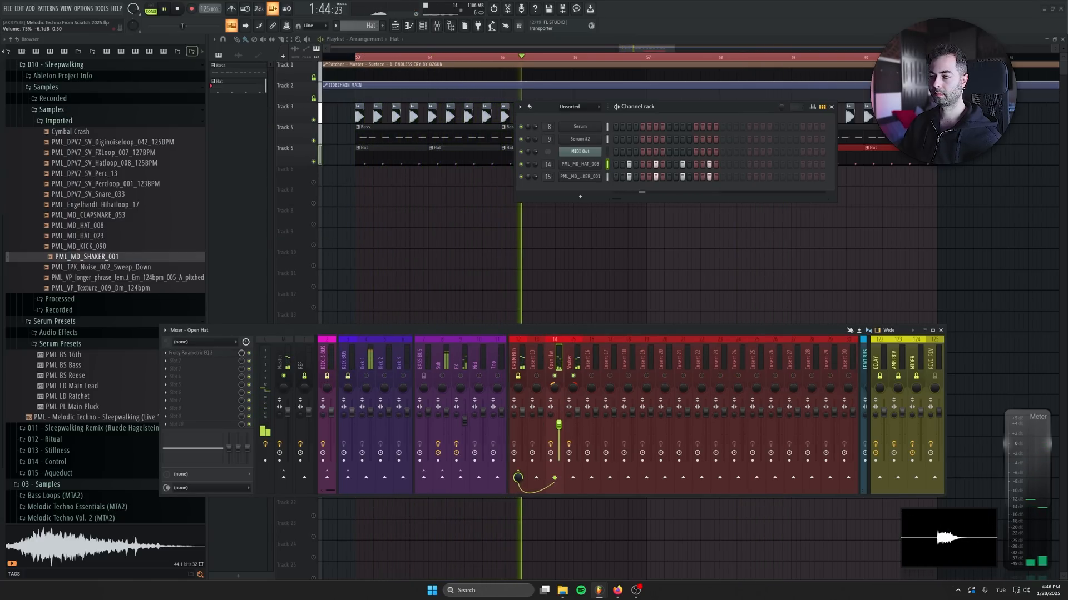
# Stop playback, rename mixer Insert 13 as HAT BUS, and route the Open Hat and Shaker tracks to it
pyautogui.click(540, 359)
pyautogui.press('space')
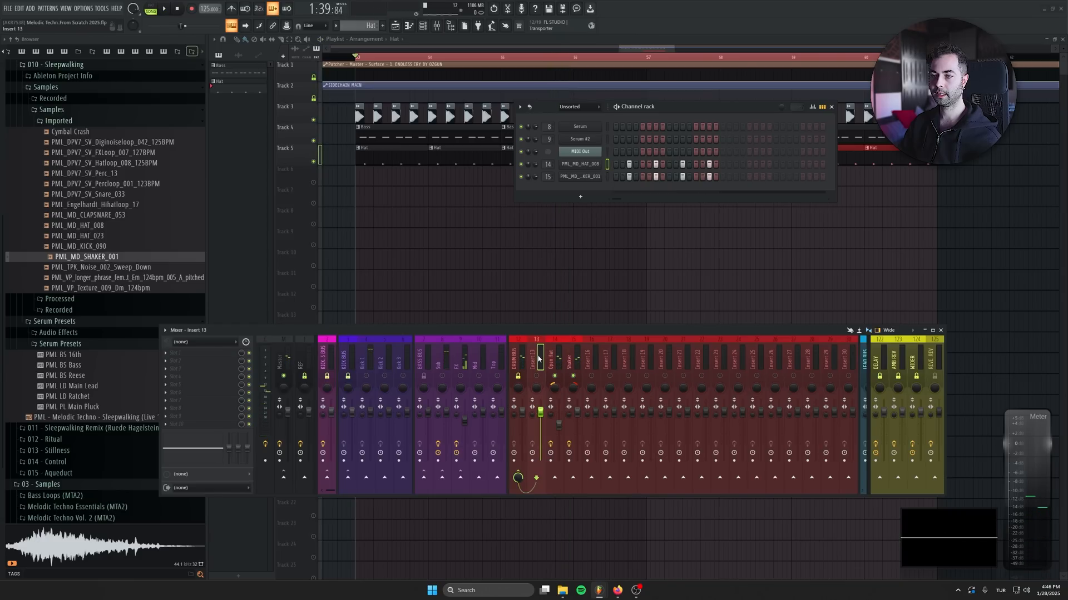
pyautogui.doubleClick(538, 359)
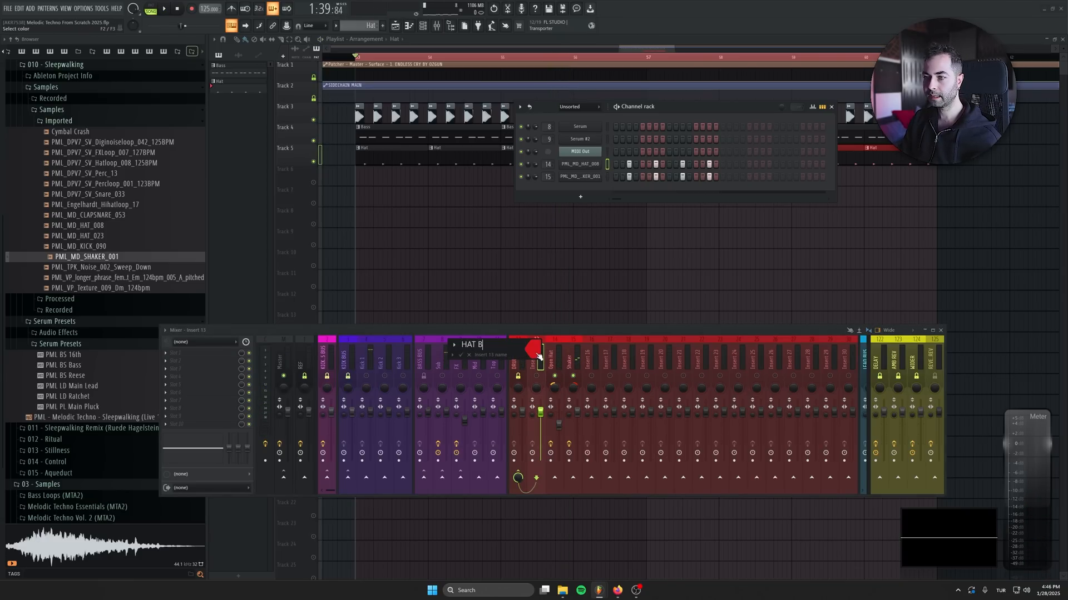
pyautogui.press('Escape')
pyautogui.click(547, 359)
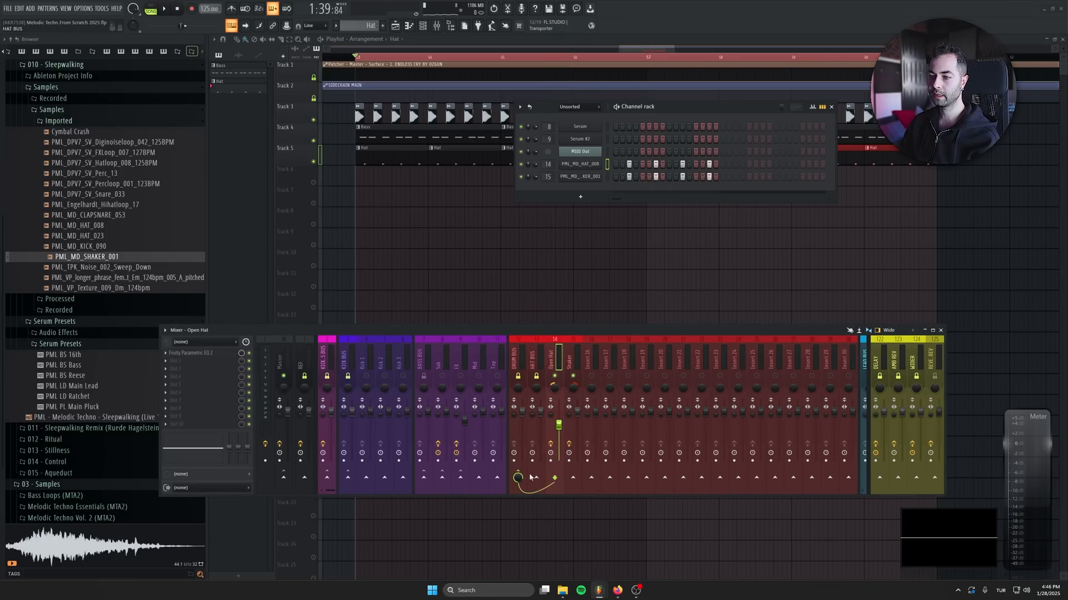
pyautogui.click(539, 347)
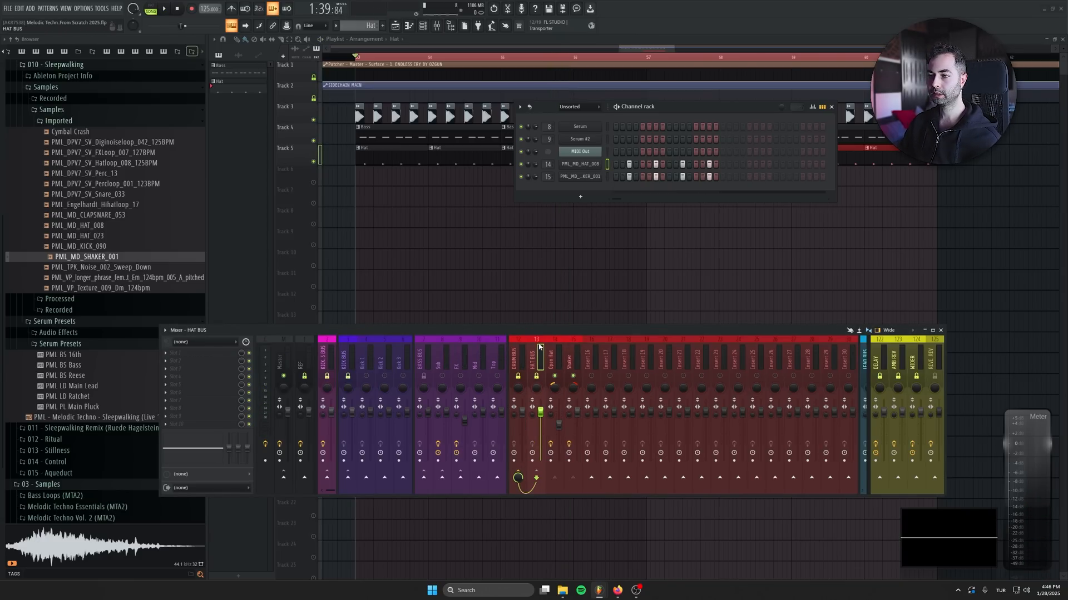
# Add Fruity Blood Overdrive and Fruity Parametric EQ 2 to the first two effect slots of the HAT BUS
pyautogui.click(195, 354)
pyautogui.click(457, 49)
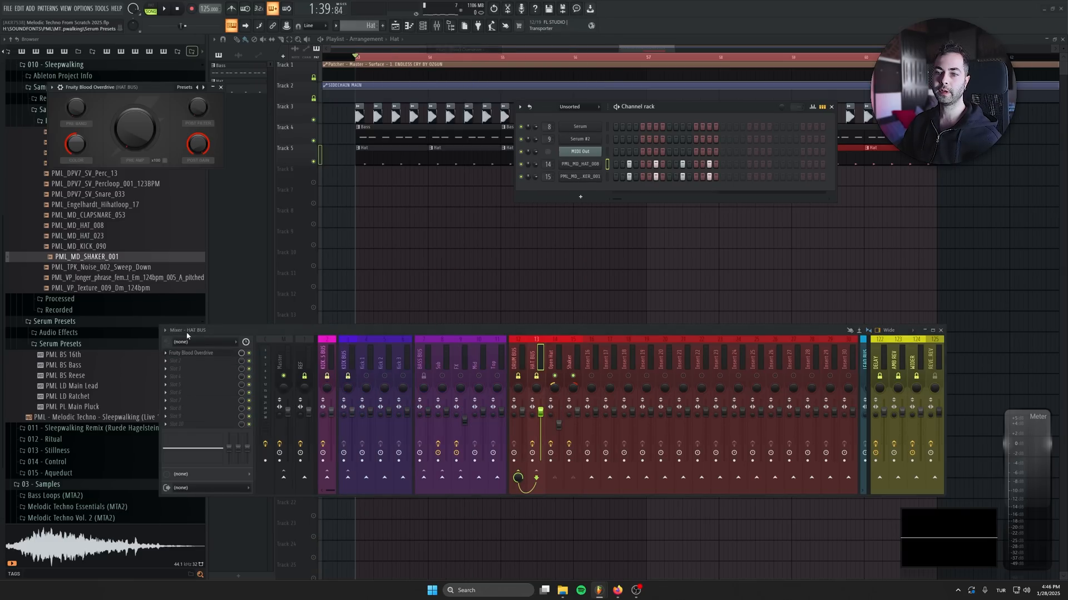
pyautogui.click(206, 361)
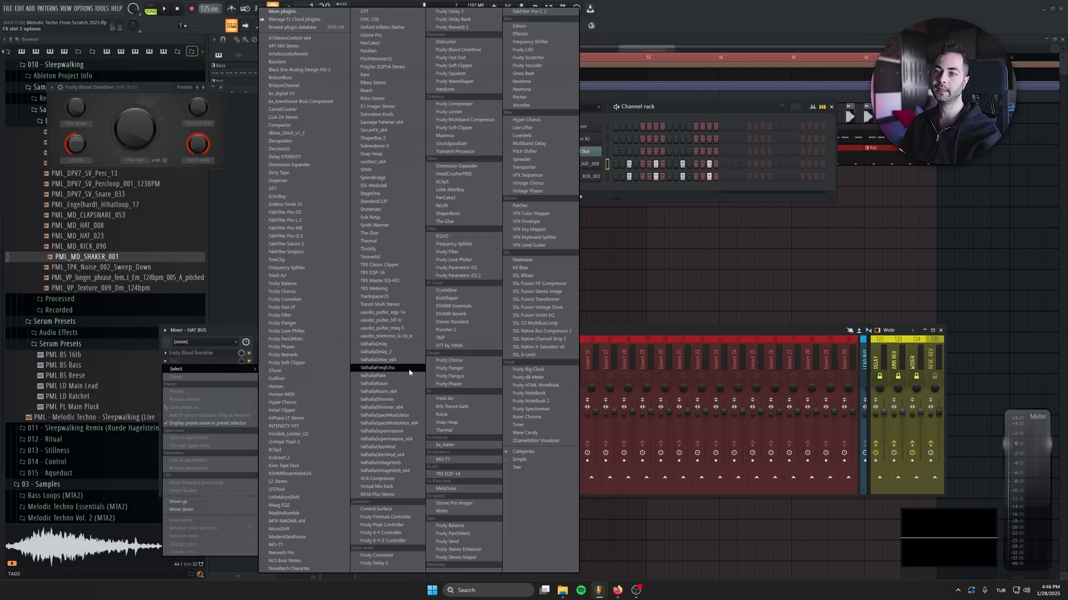
pyautogui.click(458, 275)
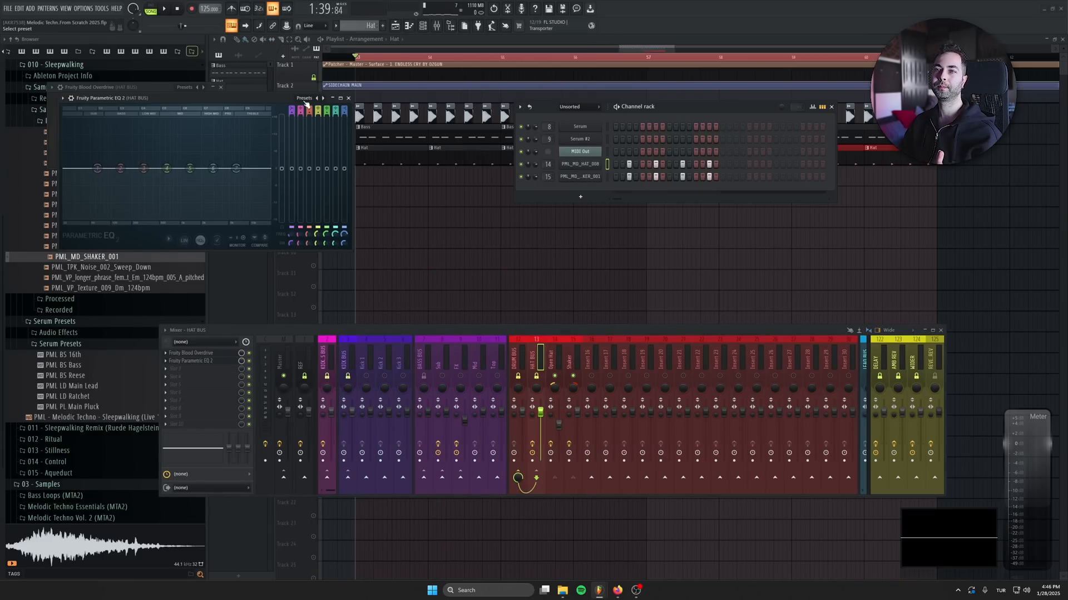
# Load the LOWCUT preset in the HAT BUS EQ, raise its high-pass band, and move the EQ to slot 4
pyautogui.click(305, 98)
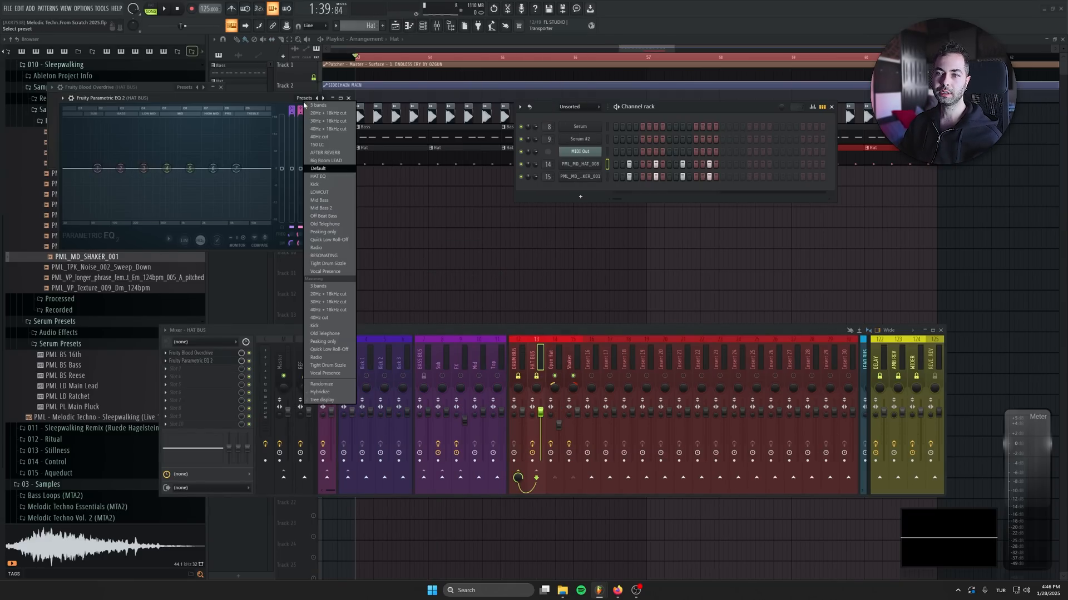
pyautogui.click(321, 192)
pyautogui.moveTo(103, 174); pyautogui.dragTo(150, 173)
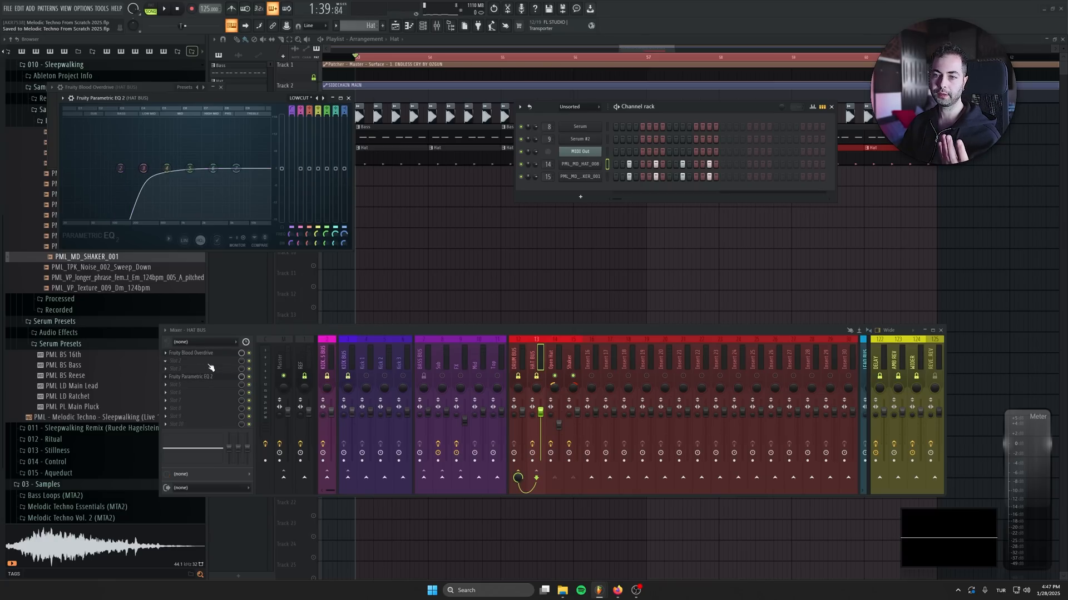
# Add Fruity Reverb 2 to slot 2 of the HAT BUS, load the OZGUN DRUMS 2 preset, and lower its wet level slightly
pyautogui.click(207, 361)
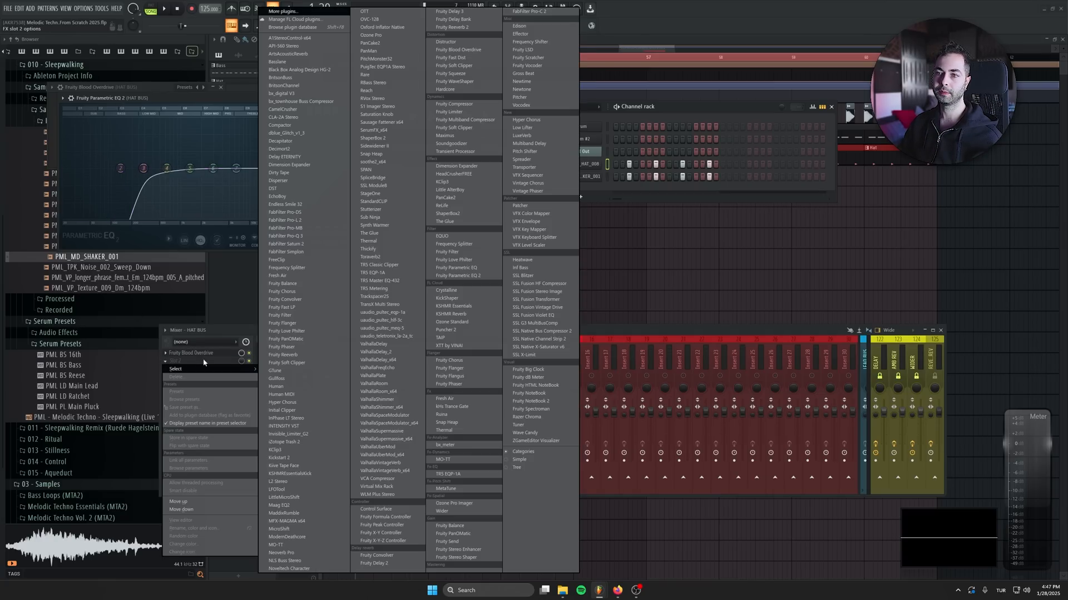
pyautogui.click(452, 28)
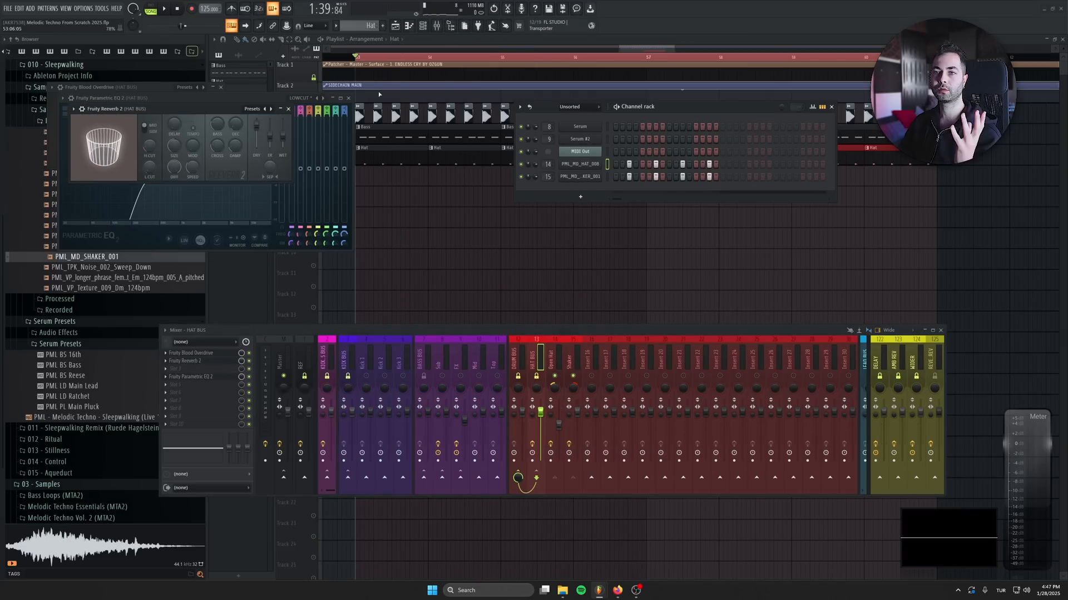
pyautogui.click(257, 110)
pyautogui.click(278, 160)
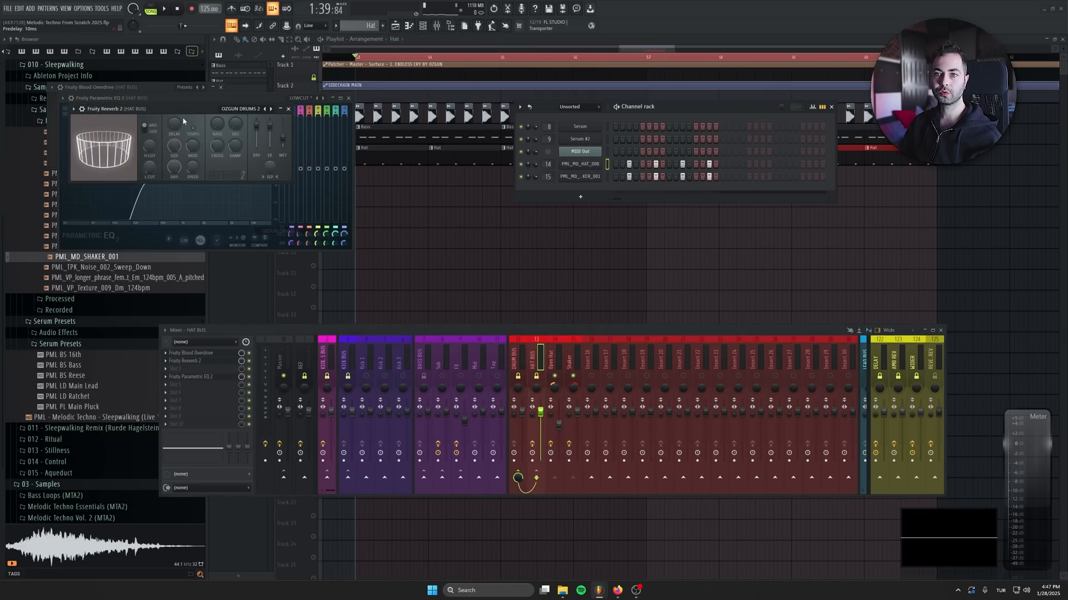
pyautogui.moveTo(192, 113); pyautogui.dragTo(235, 149)
pyautogui.moveTo(324, 171); pyautogui.dragTo(324, 178)
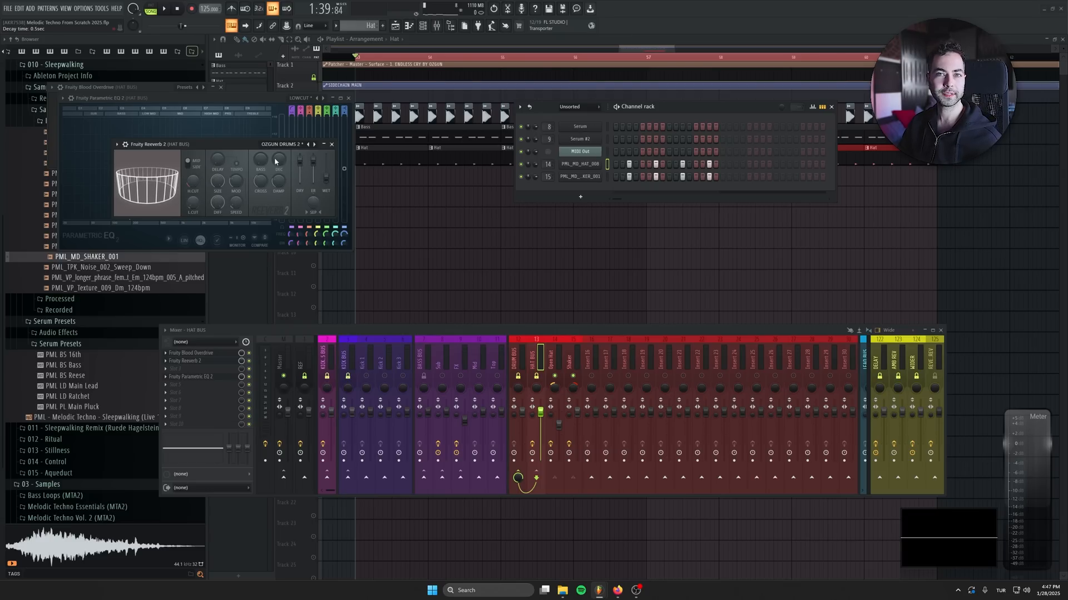
# Listen to the HAT BUS effects in the mix, save the project, and close the reverb and EQ windows
pyautogui.press('space')
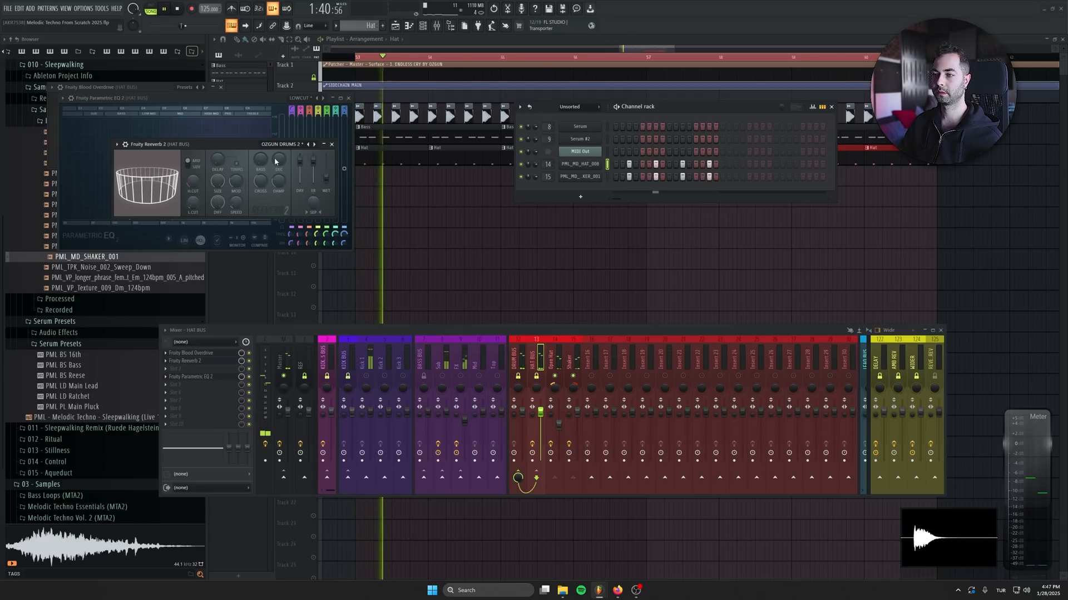
pyautogui.click(332, 145)
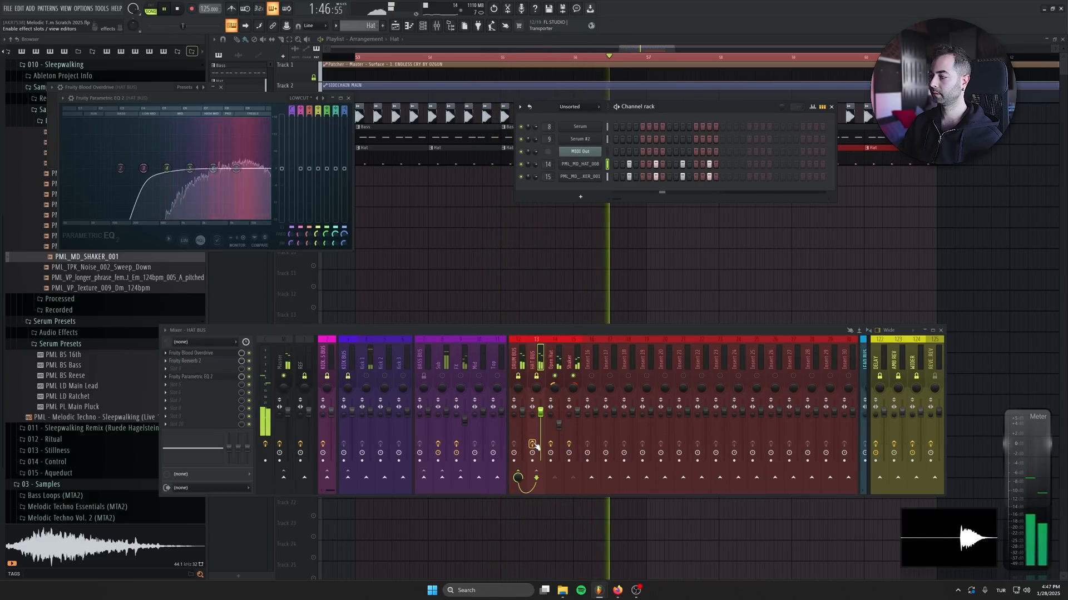
pyautogui.press('space')
pyautogui.hotkey('ctrl', 's')
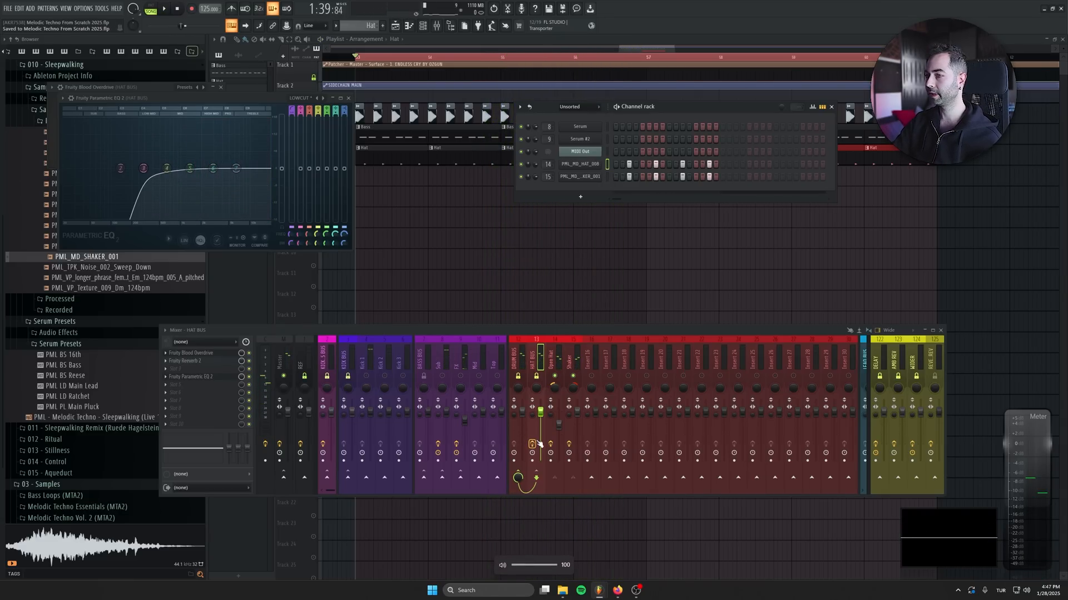
pyautogui.click(352, 98)
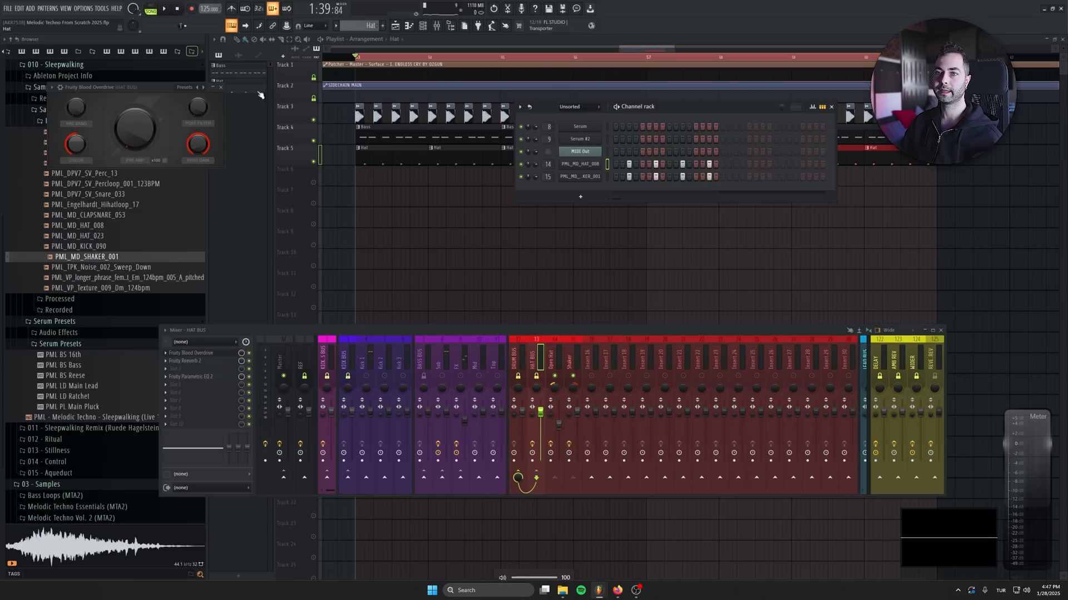
# Close the Fruity Blood Overdrive window and listen to the processed hat groove in the mix
pyautogui.click(223, 86)
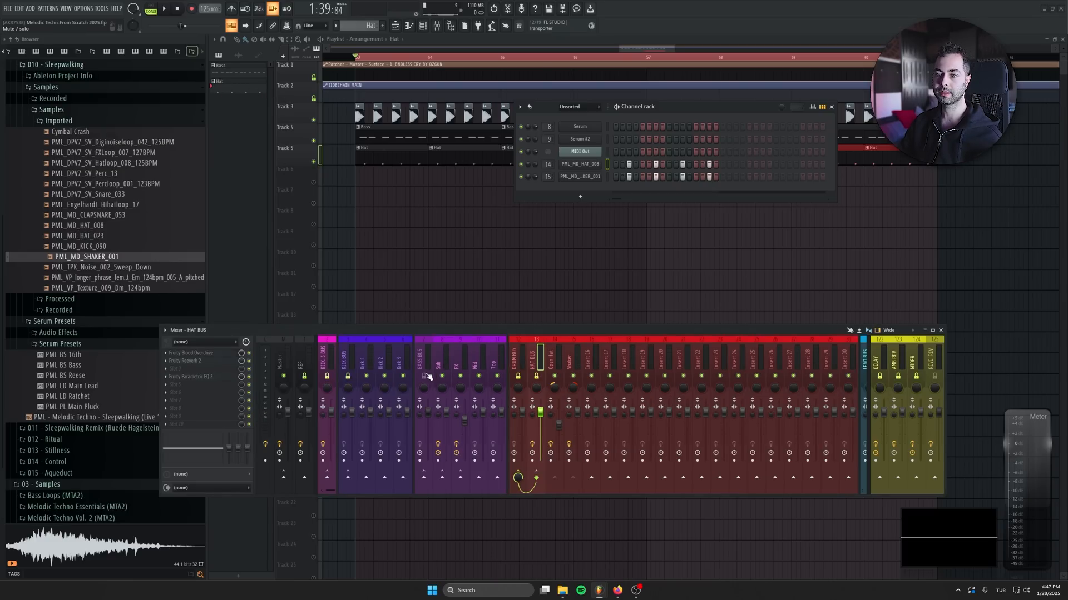
pyautogui.press('space')
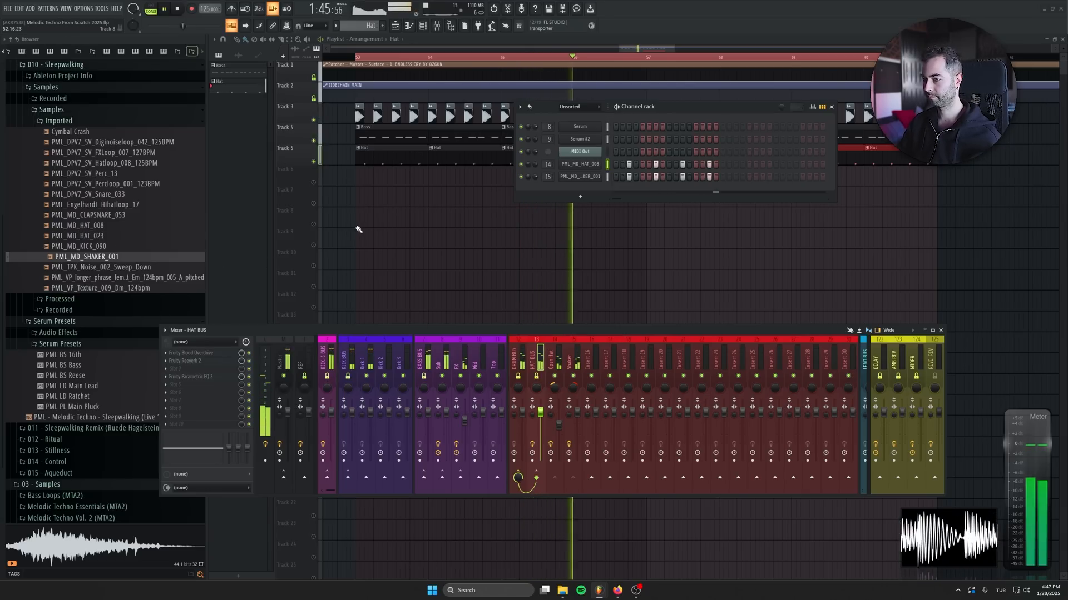
pyautogui.press('space')
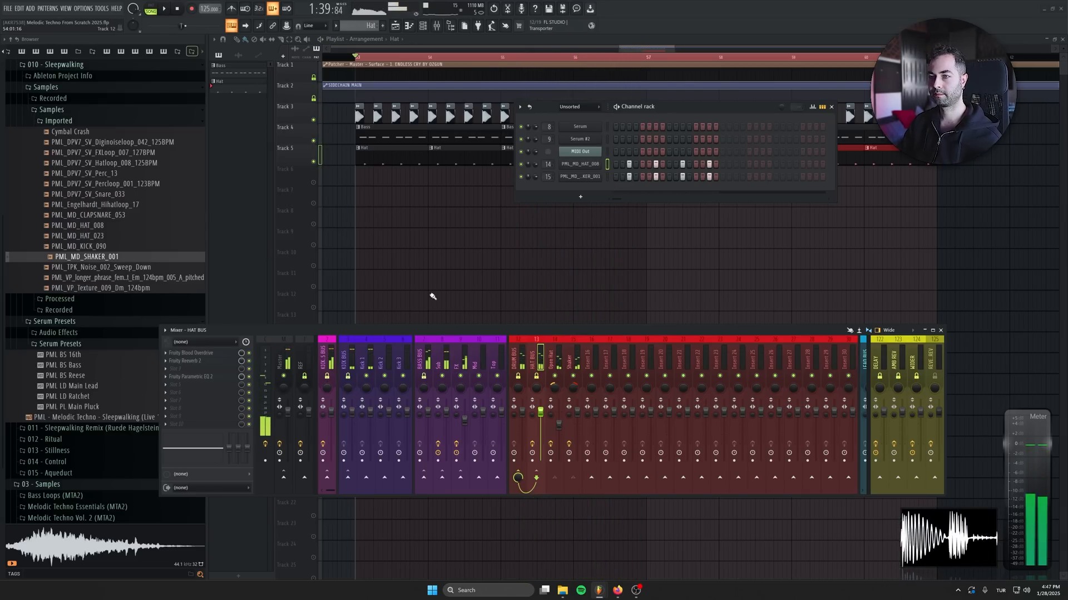
# Create a new pattern named 16TH and place one clip of it on Track 6 at the start of the loop
pyautogui.click(831, 107)
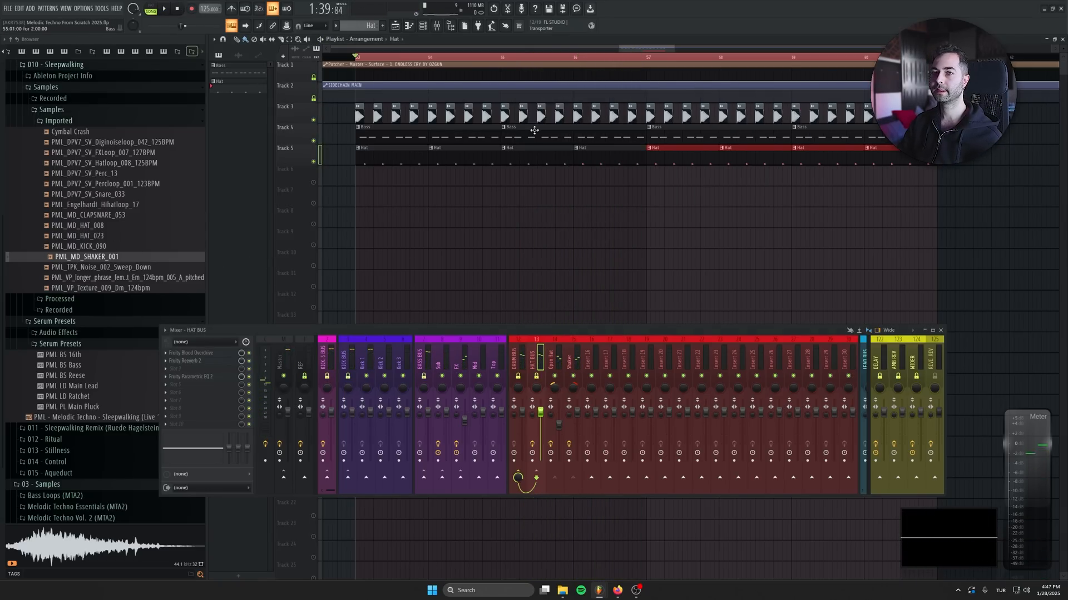
pyautogui.moveTo(387, 193); pyautogui.dragTo(384, 178)
pyautogui.rightClick(385, 178)
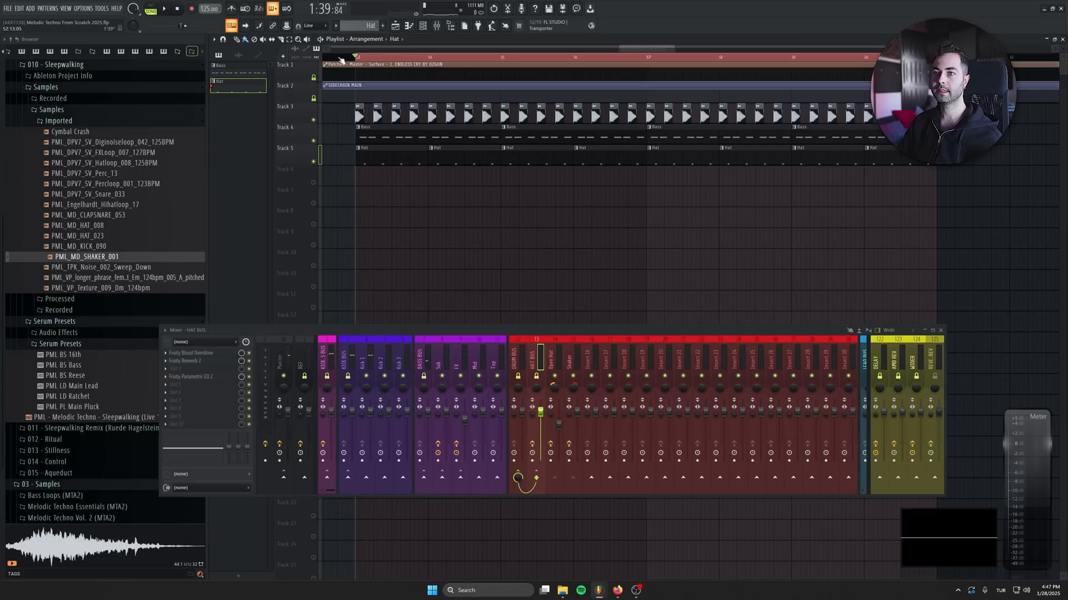
pyautogui.click(384, 26)
pyautogui.write('16')
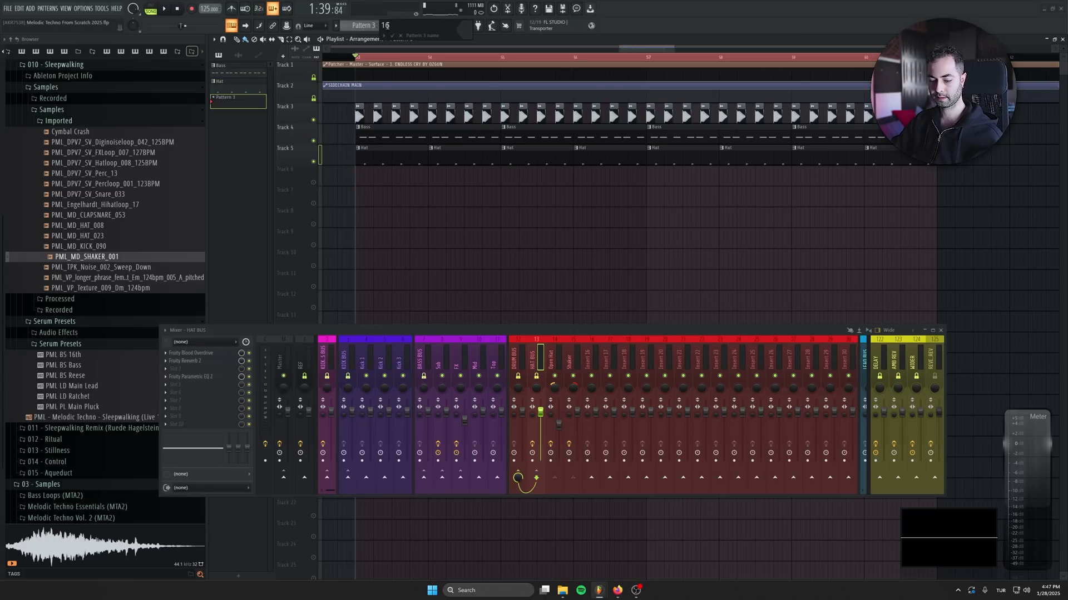
pyautogui.write('TH')
pyautogui.press('Return')
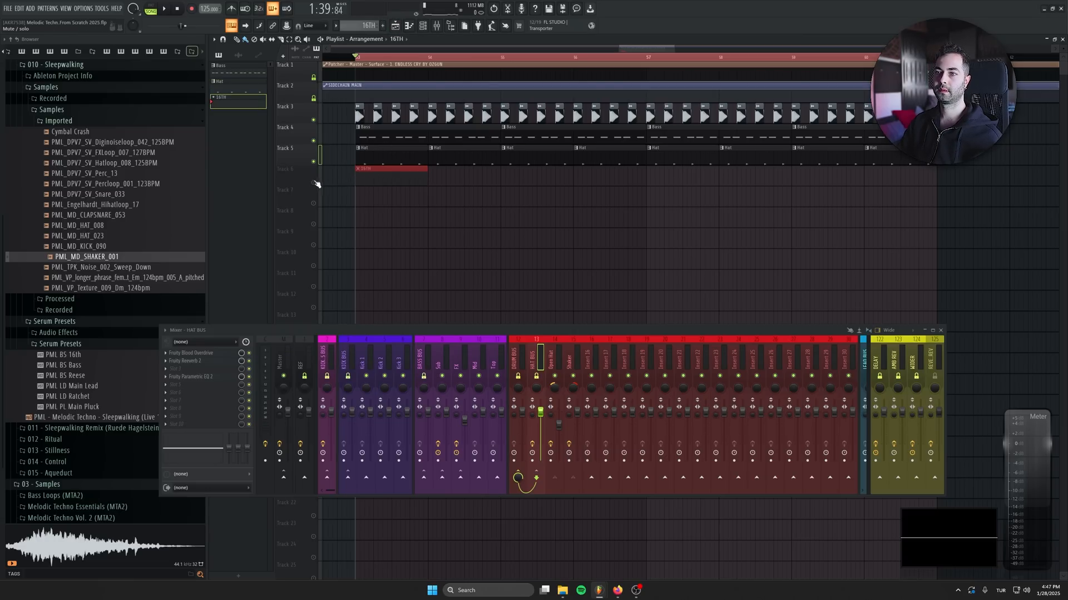
pyautogui.click(314, 183)
# Add the PML_MD_HAT_023 sample as a new channel and program hits on the last three 16th steps of every beat
pyautogui.doubleClick(394, 177)
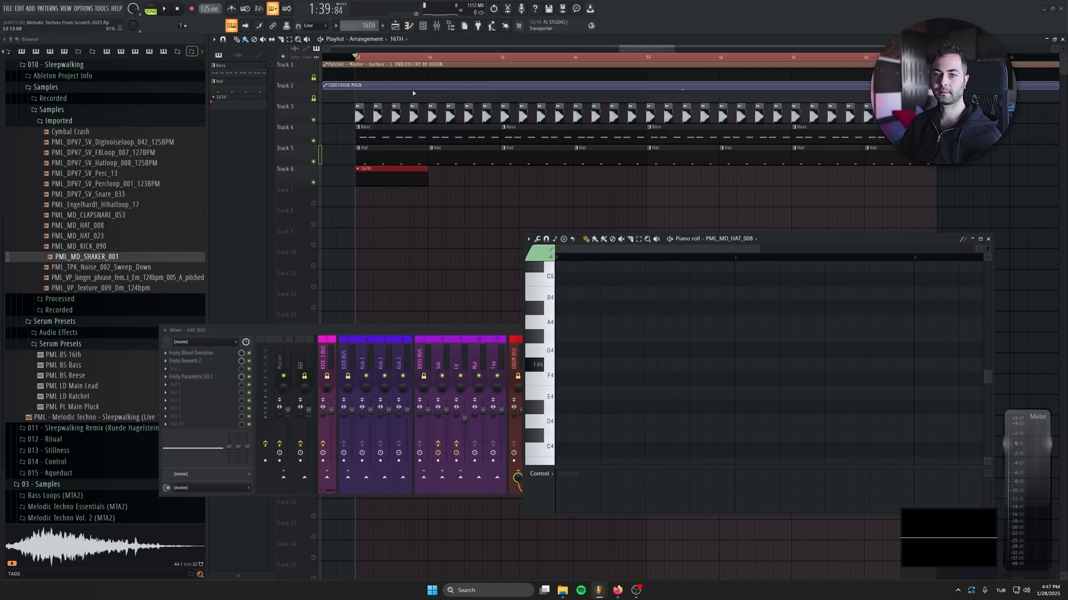
pyautogui.click(423, 26)
pyautogui.click(128, 247)
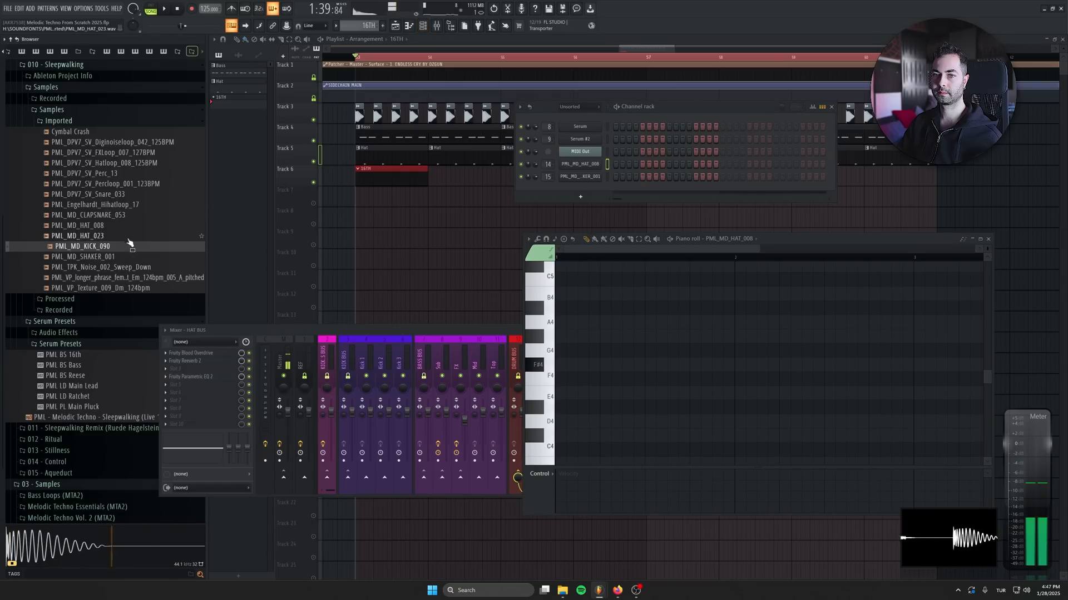
pyautogui.click(131, 236)
pyautogui.moveTo(131, 226); pyautogui.dragTo(595, 189)
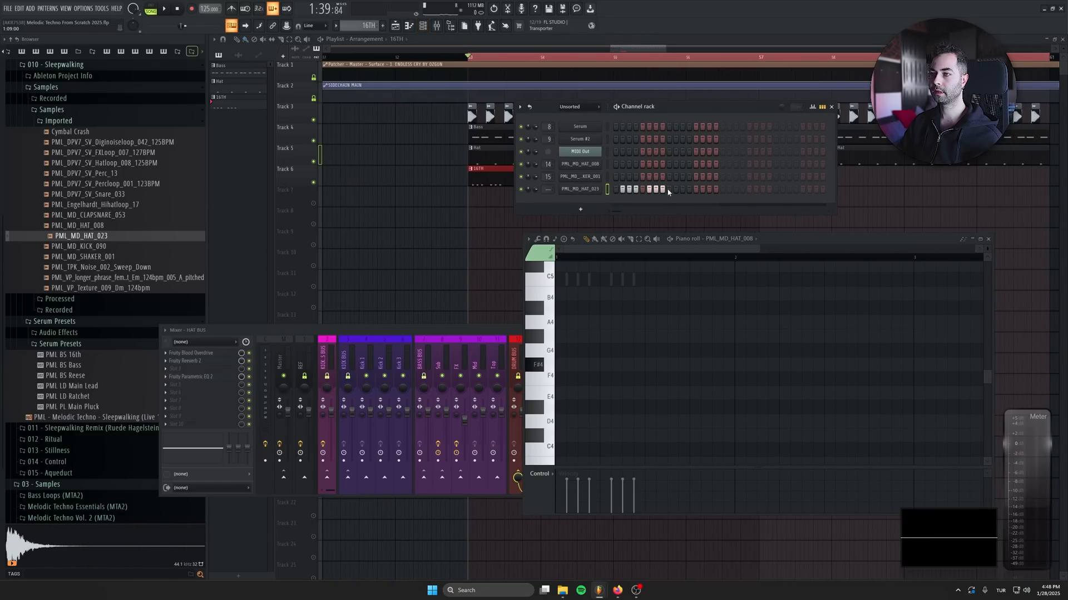
# Lower the velocity of the middle note in each three-note group of the PML_MD_HAT_023 part and play the result
pyautogui.rightClick(597, 190)
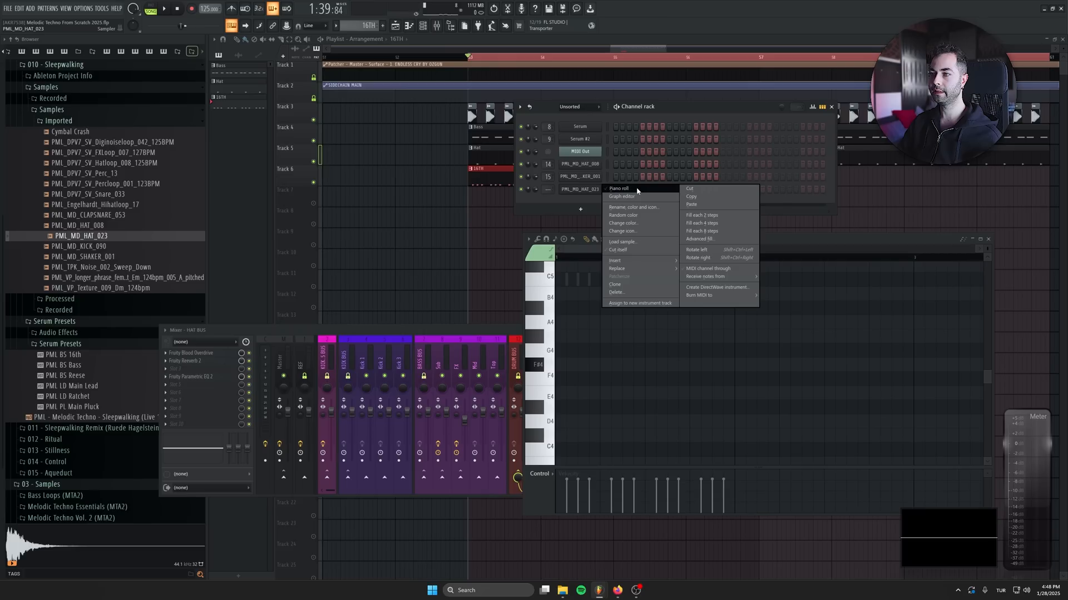
pyautogui.click(612, 189)
pyautogui.moveTo(731, 240); pyautogui.dragTo(521, 245)
pyautogui.scroll(4, 413, 361)
pyautogui.scroll(-4, 412, 361)
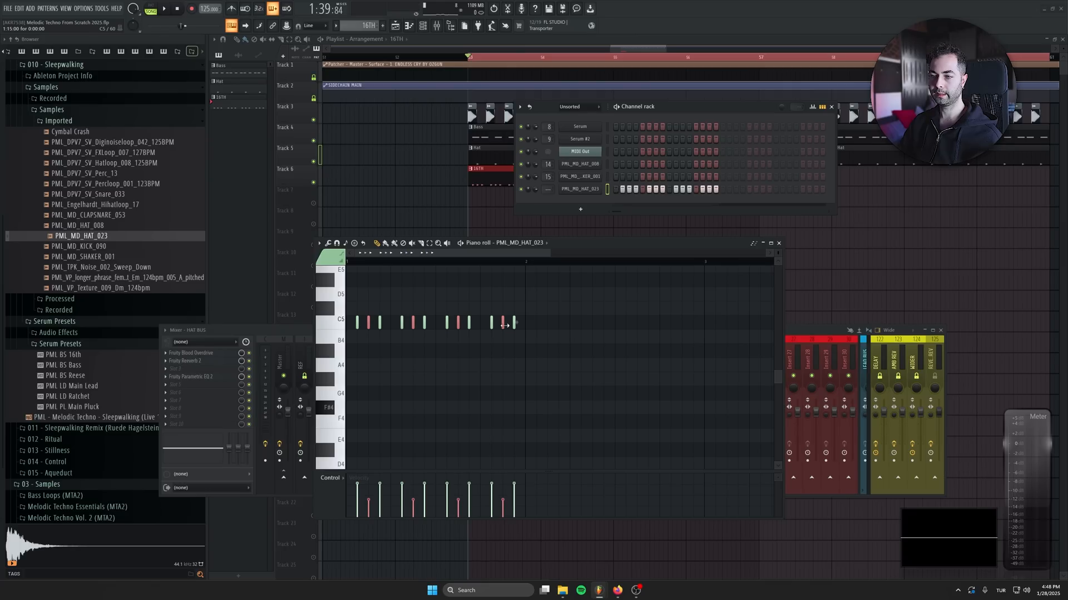
pyautogui.press('space')
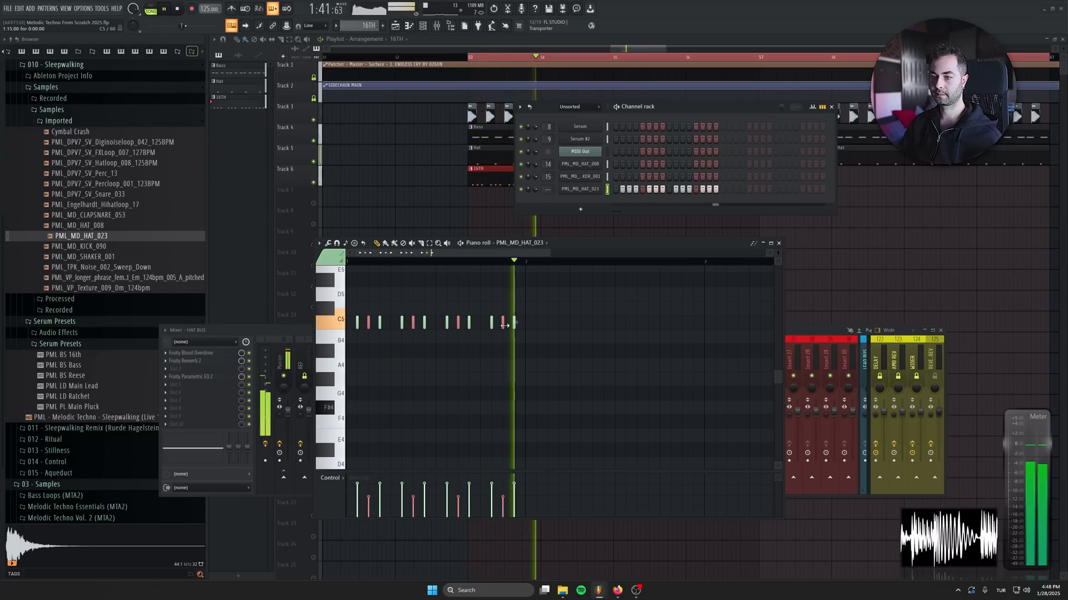
pyautogui.press('space')
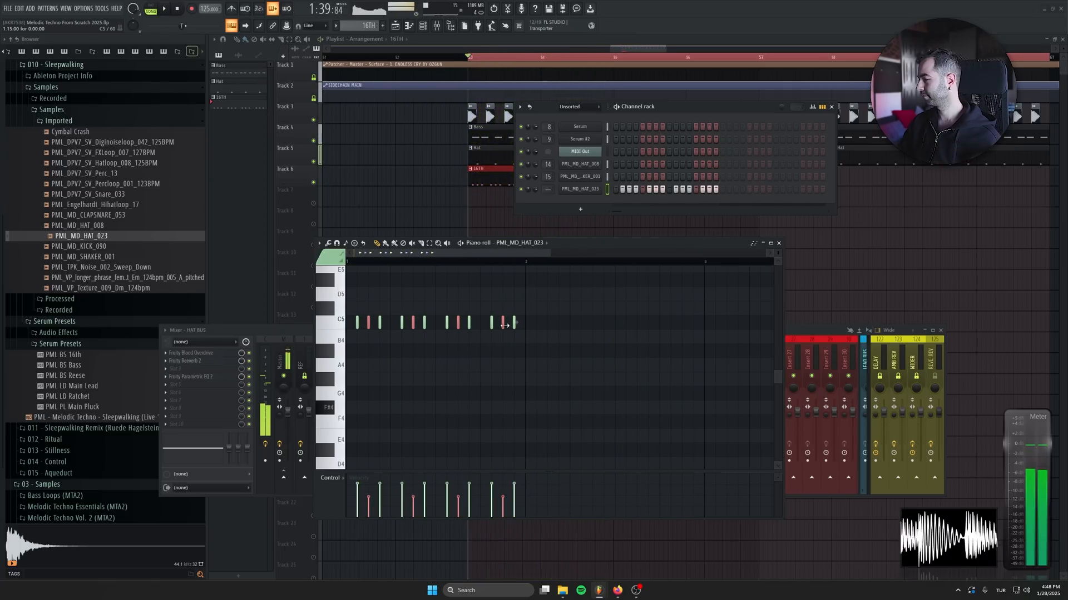
# Duplicate the 16TH clip along Track 6 until eight clips fill the loop, and close the piano roll
pyautogui.press('F6')
pyautogui.click(581, 177)
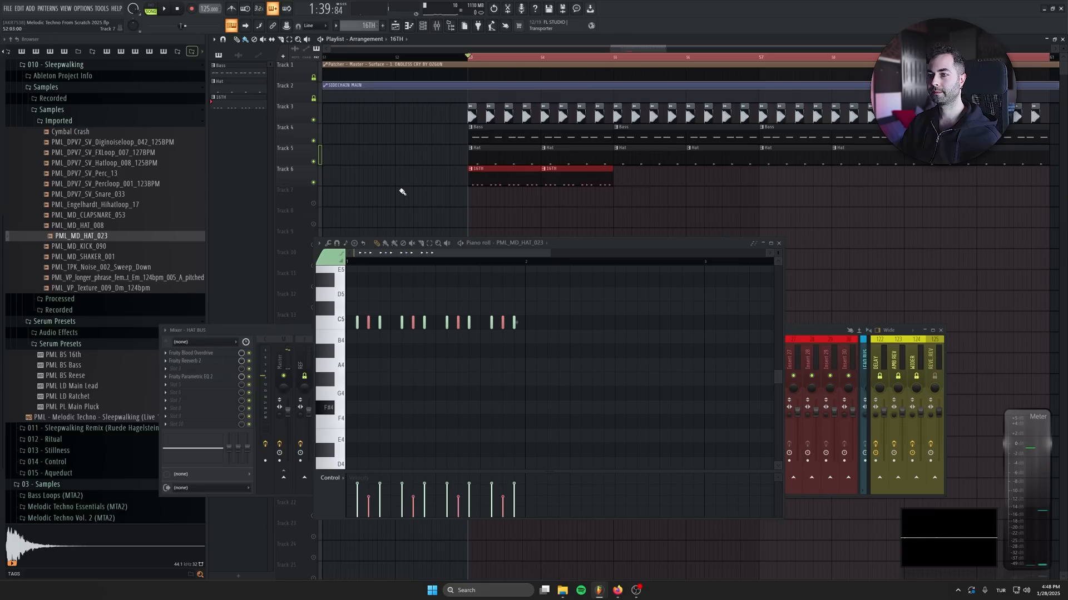
pyautogui.moveTo(494, 180); pyautogui.dragTo(636, 180)
pyautogui.moveTo(459, 174); pyautogui.dragTo(706, 186)
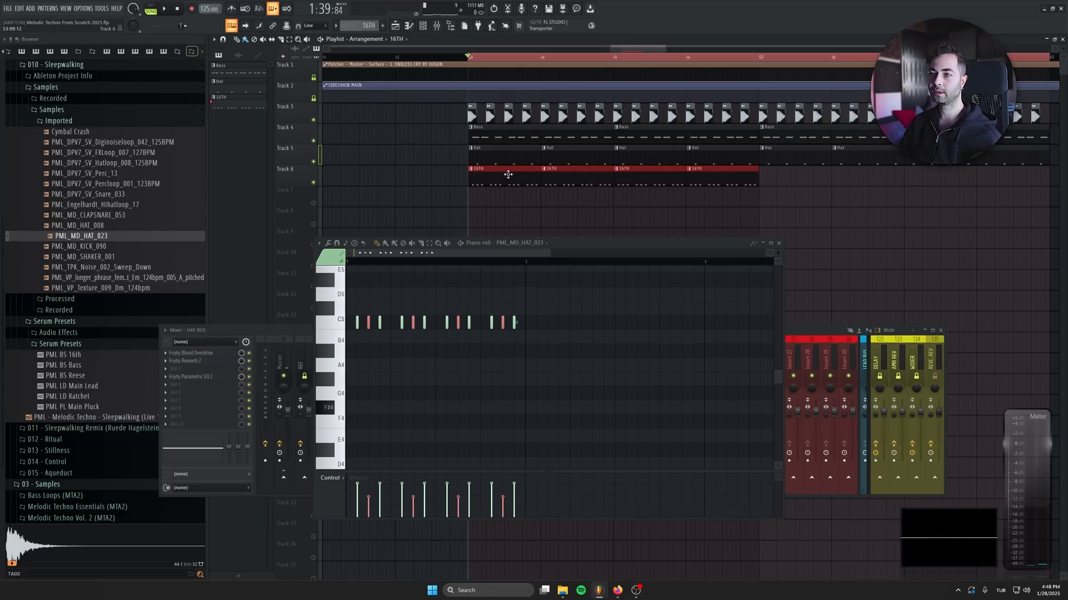
pyautogui.moveTo(506, 175); pyautogui.dragTo(791, 183)
pyautogui.click(778, 243)
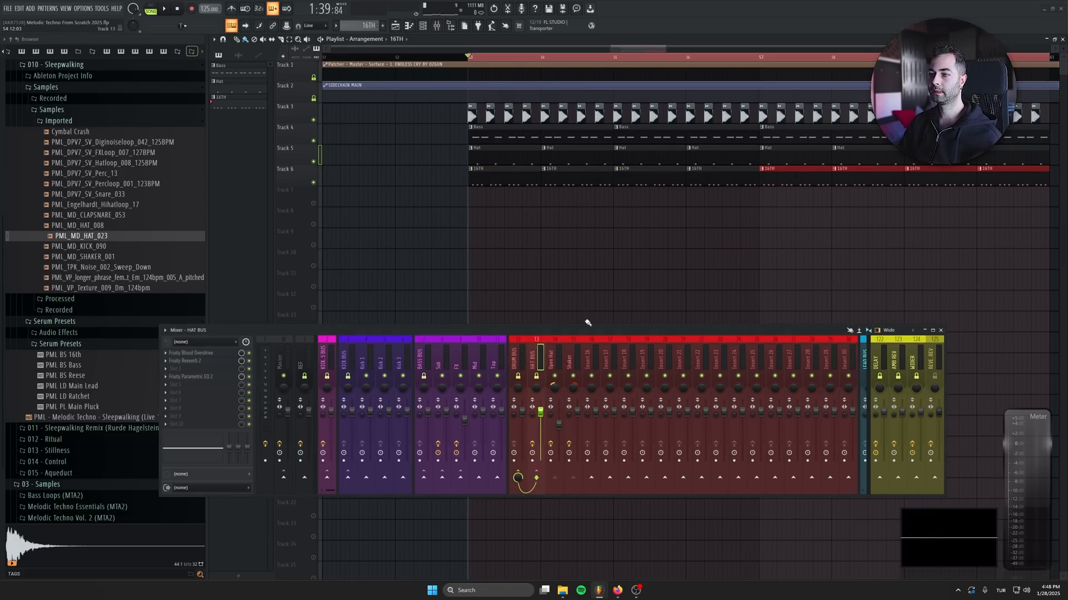
# Assign the PML_MD_HAT_023 channel to mixer insert 16 and name that track 16th Hat
pyautogui.click(423, 26)
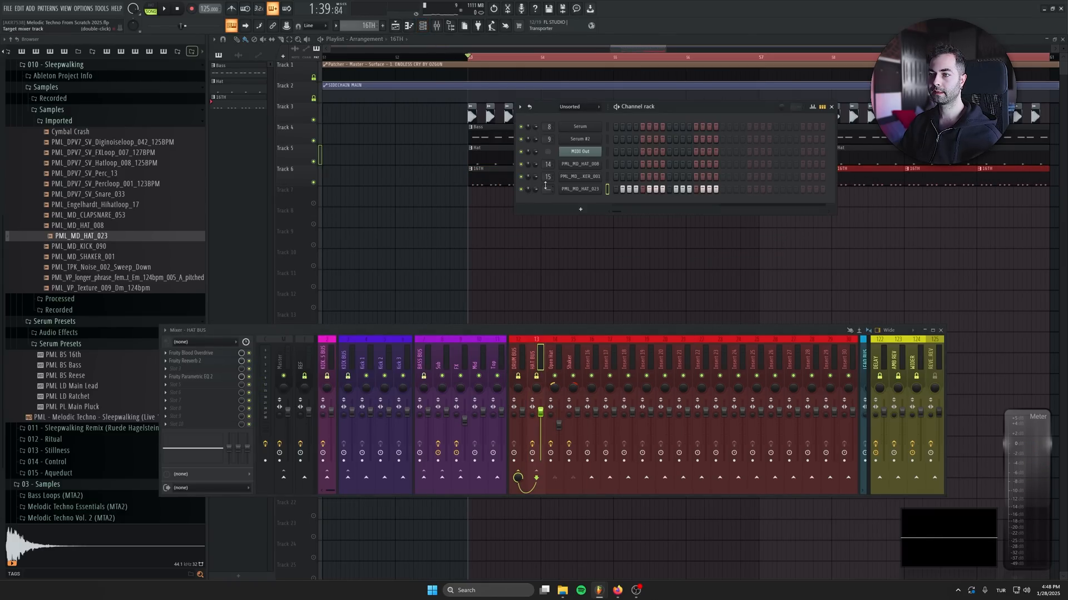
pyautogui.moveTo(547, 189)
pyautogui.mouseDown()
pyautogui.moveTo(547, 201)
pyautogui.moveTo(545, 189)
pyautogui.mouseUp()
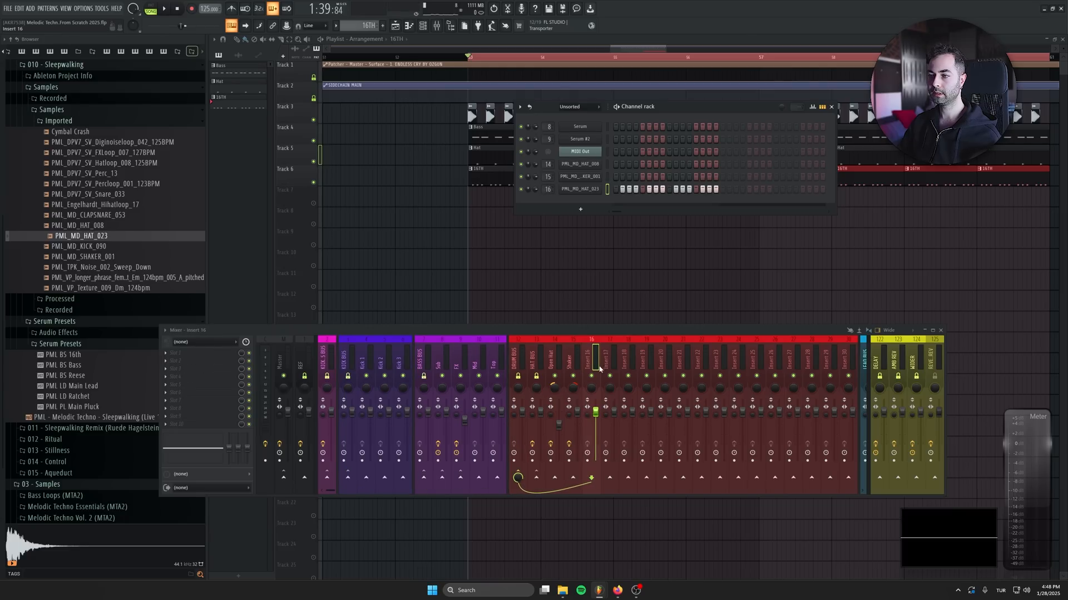
pyautogui.doubleClick(594, 358)
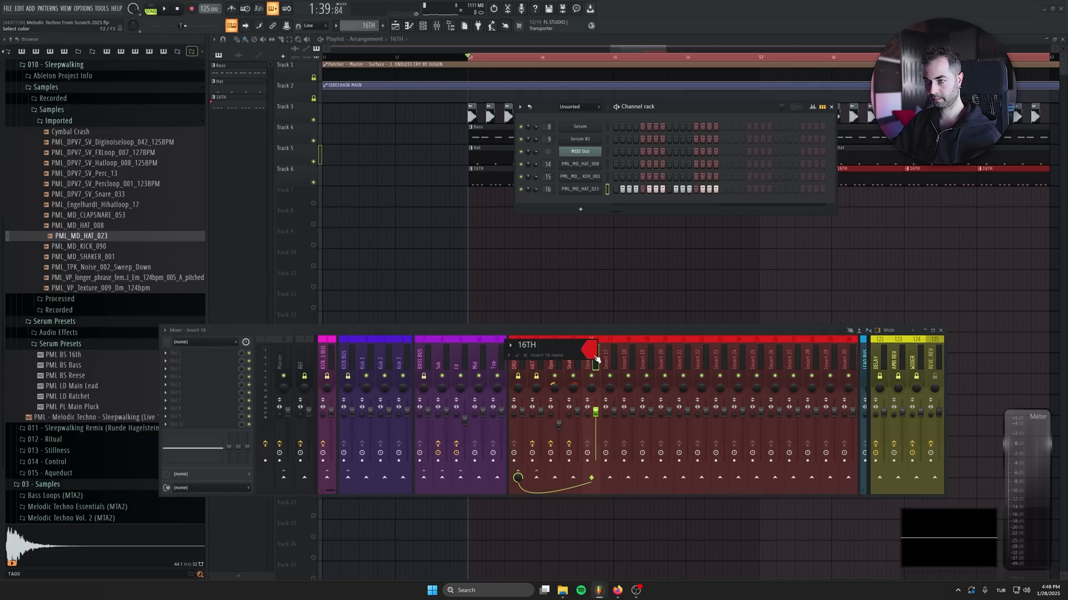
pyautogui.write('16th Hat')
pyautogui.press('Return')
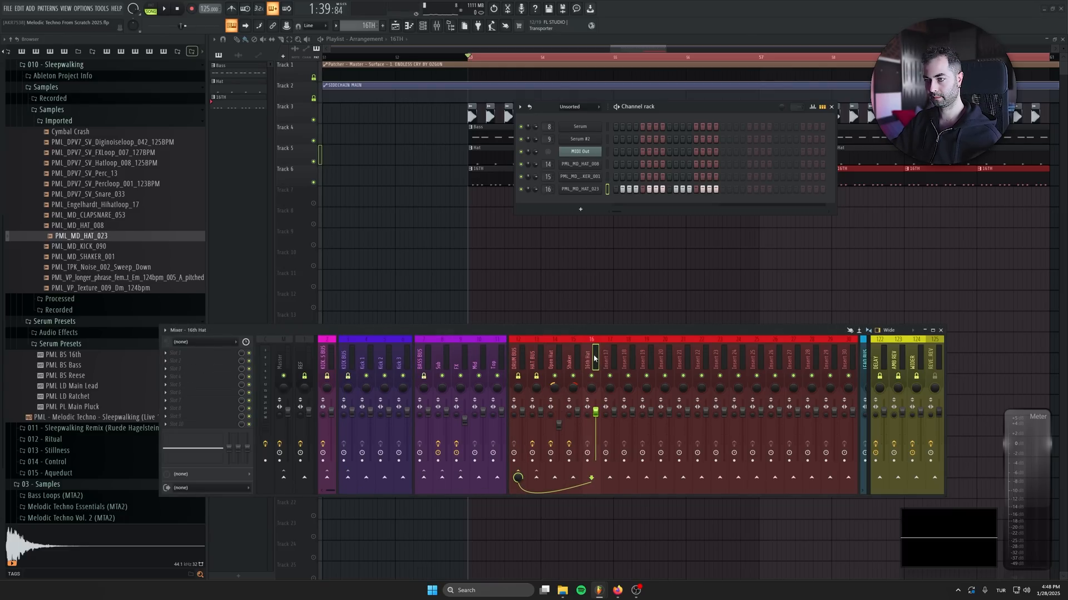
# Route the 16th Hat track to the HAT BUS and add a mixer separator before the HAT BUS
pyautogui.click(525, 472)
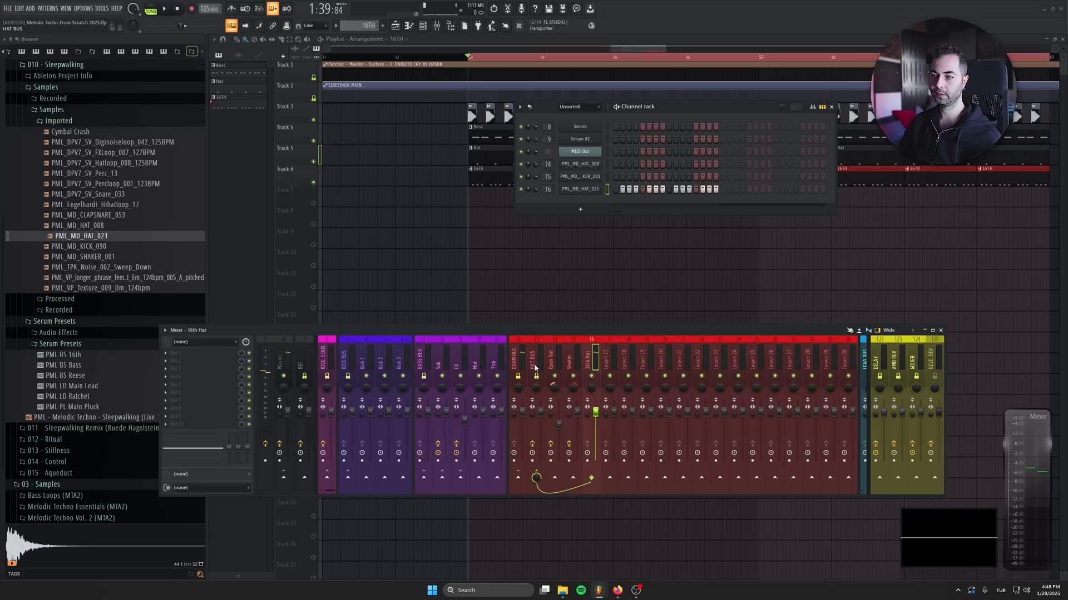
pyautogui.rightClick(530, 360)
pyautogui.click(543, 349)
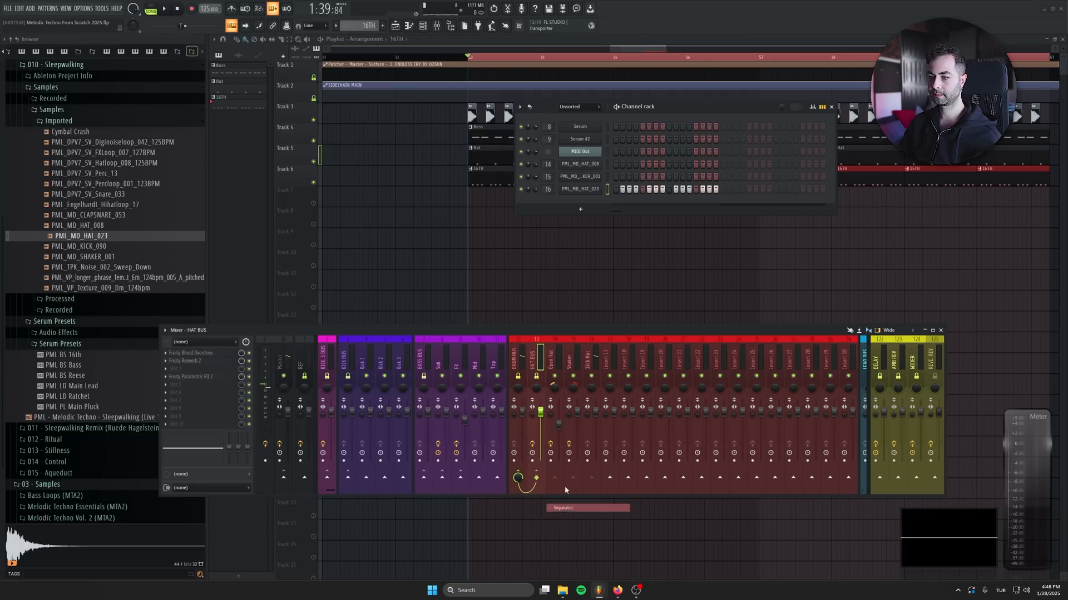
# Try Fruity Parametric EQ 2 on the 16th Hat track while playing the pattern, and remove the effect
pyautogui.rightClick(599, 189)
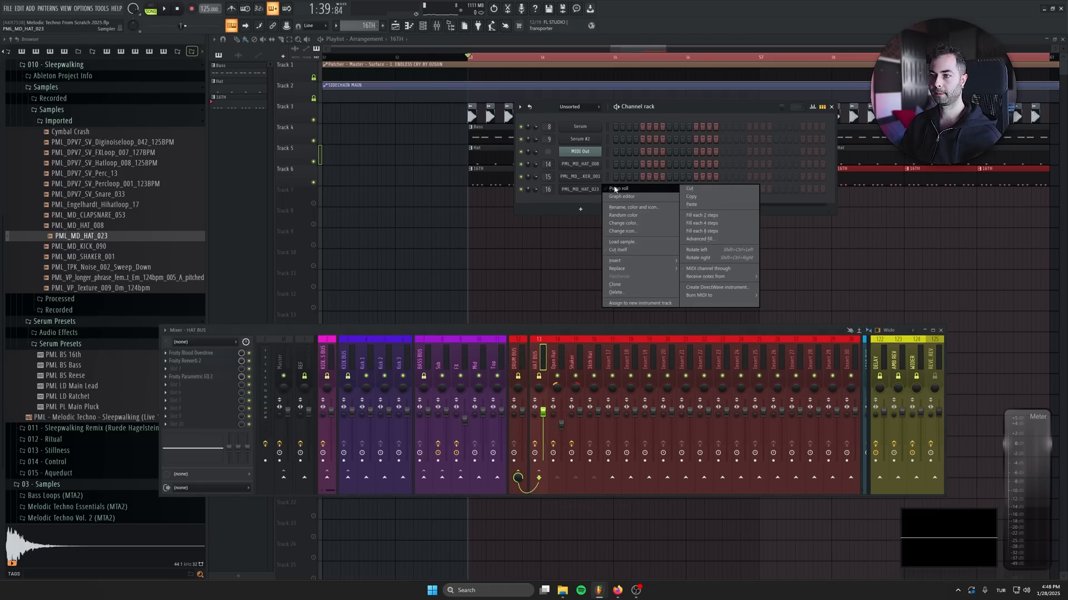
pyautogui.click(588, 356)
pyautogui.click(200, 353)
pyautogui.moveTo(176, 360)
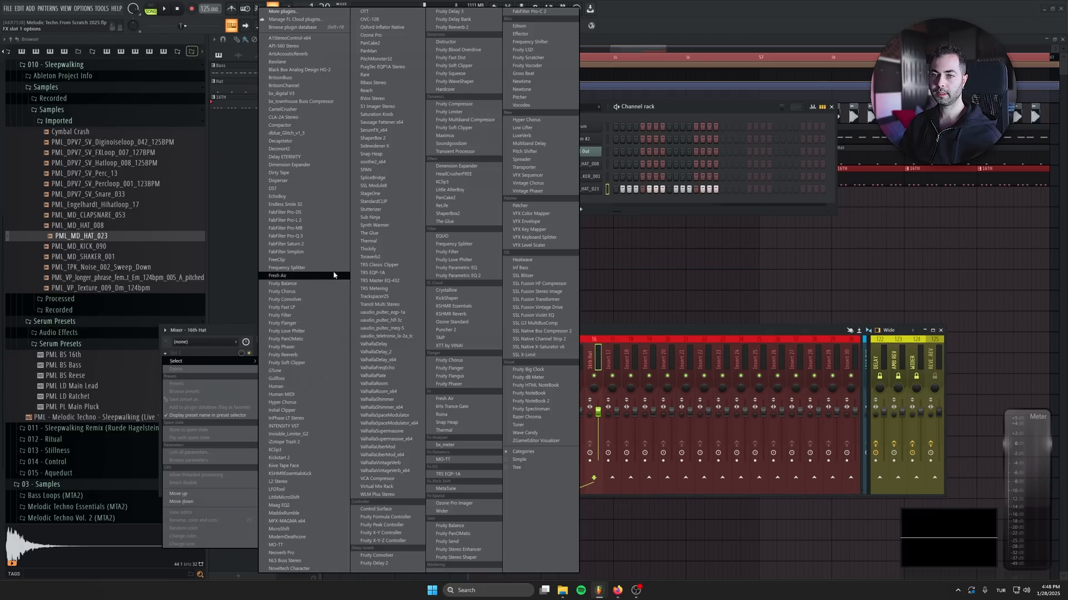
pyautogui.click(457, 276)
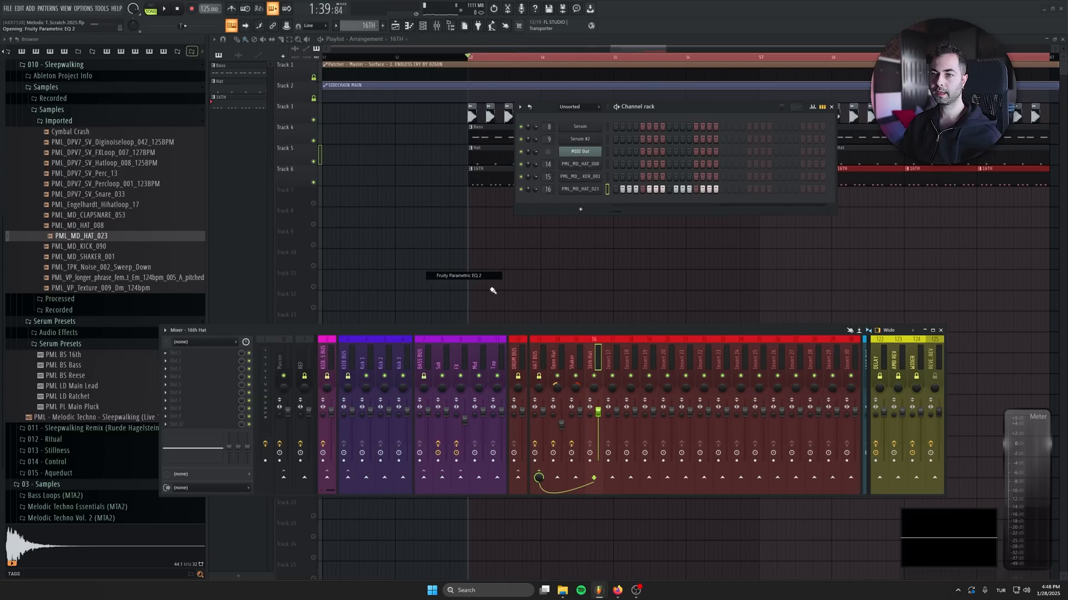
pyautogui.click(150, 8)
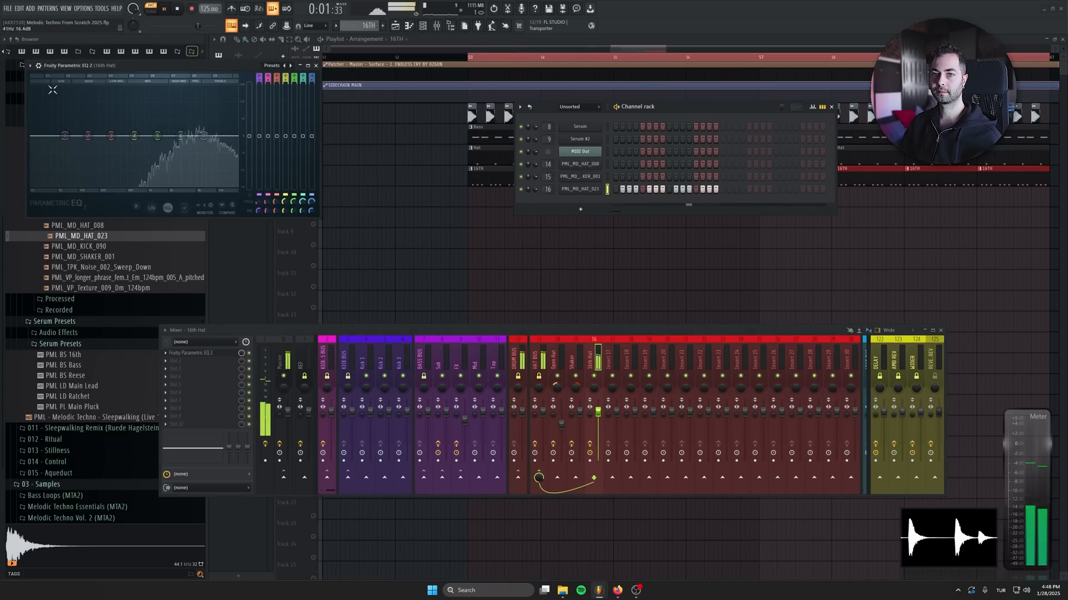
pyautogui.click(169, 357)
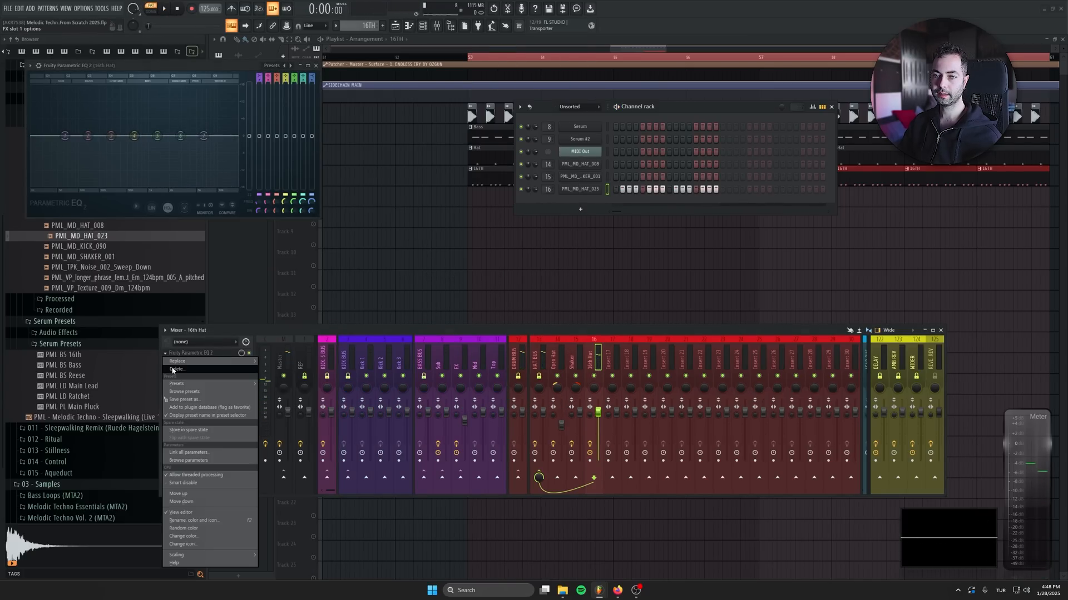
pyautogui.click(178, 369)
# Copy the Fruity Limiter from the Sub track to the first effect slot of the 16th Hat track
pyautogui.click(193, 355)
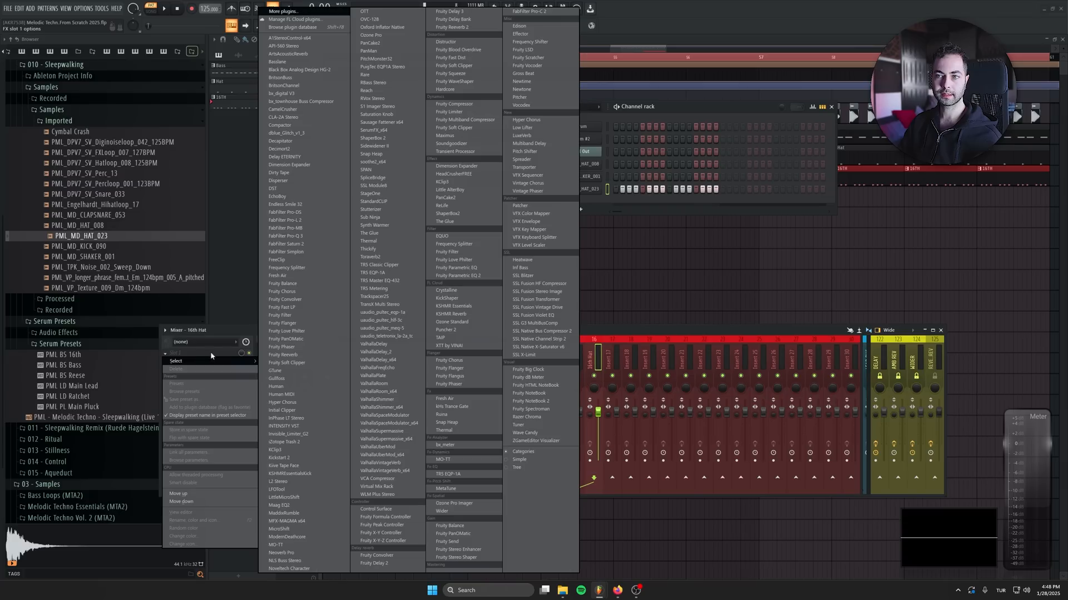
pyautogui.click(563, 362)
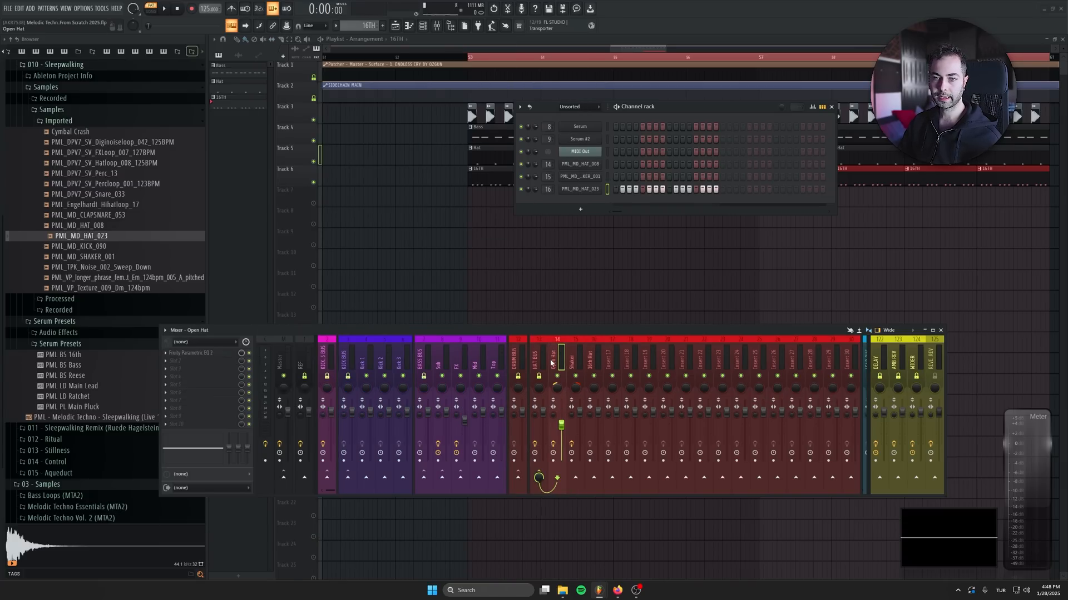
pyautogui.click(440, 359)
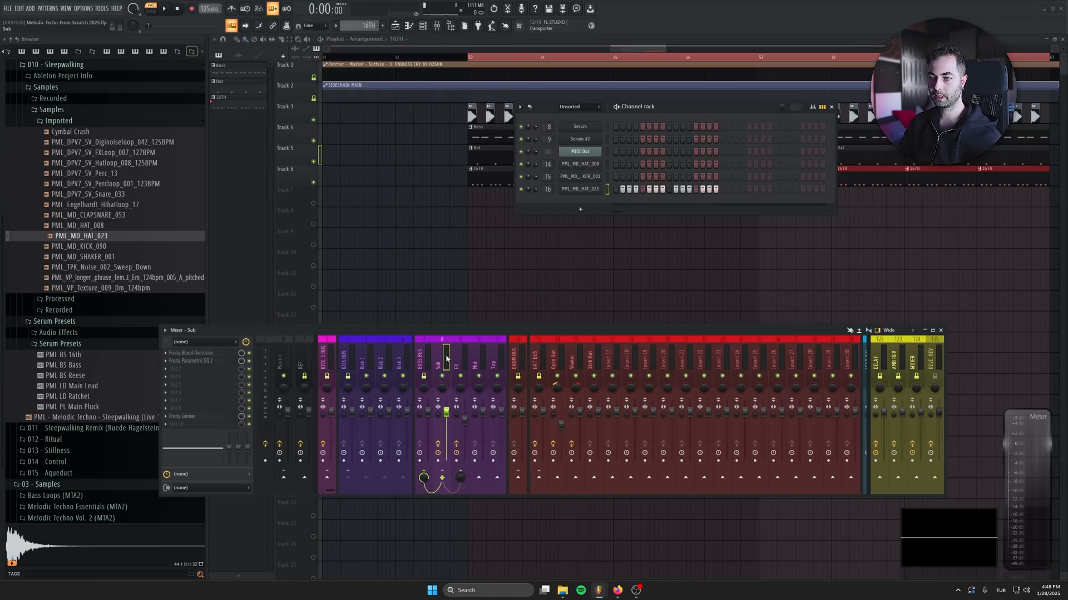
pyautogui.click(173, 417)
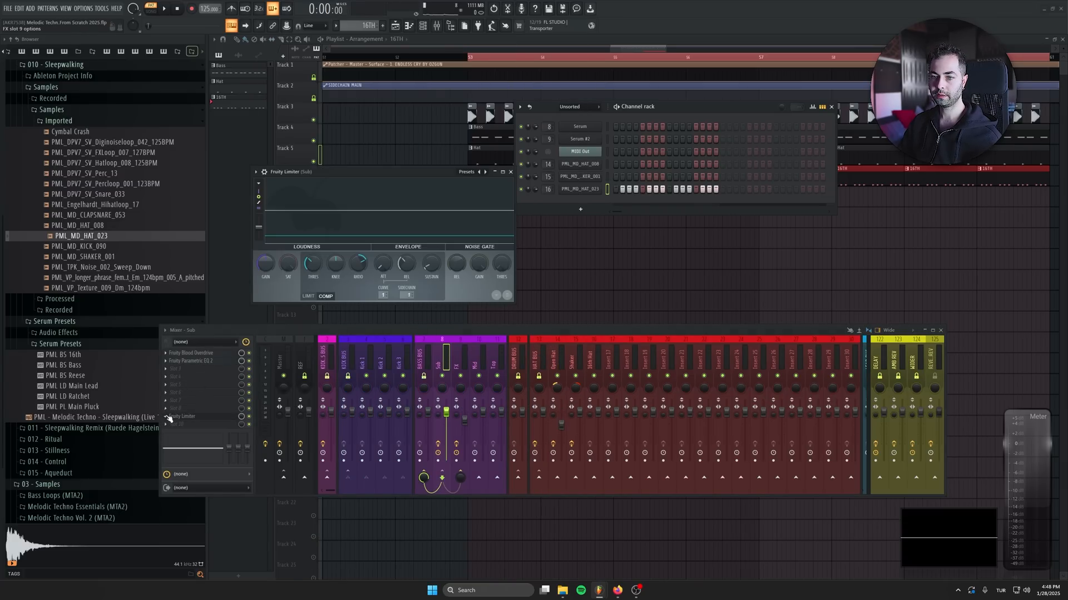
pyautogui.moveTo(168, 418); pyautogui.dragTo(587, 353)
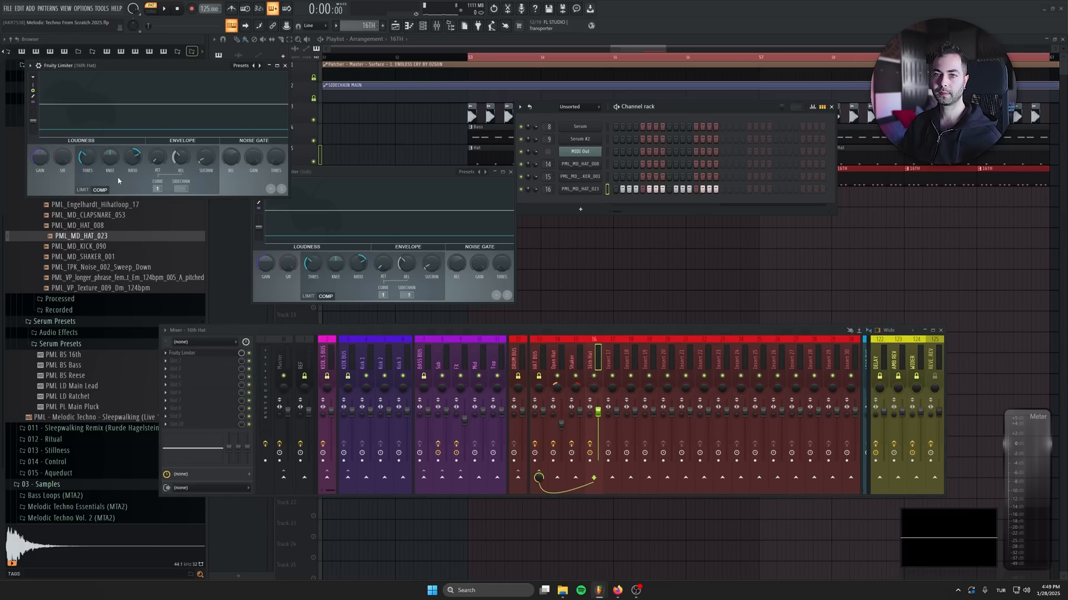
# Sidechain the KICK BUS to the 16th Hat track and select it as the Fruity Limiter's sidechain input
pyautogui.click(353, 352)
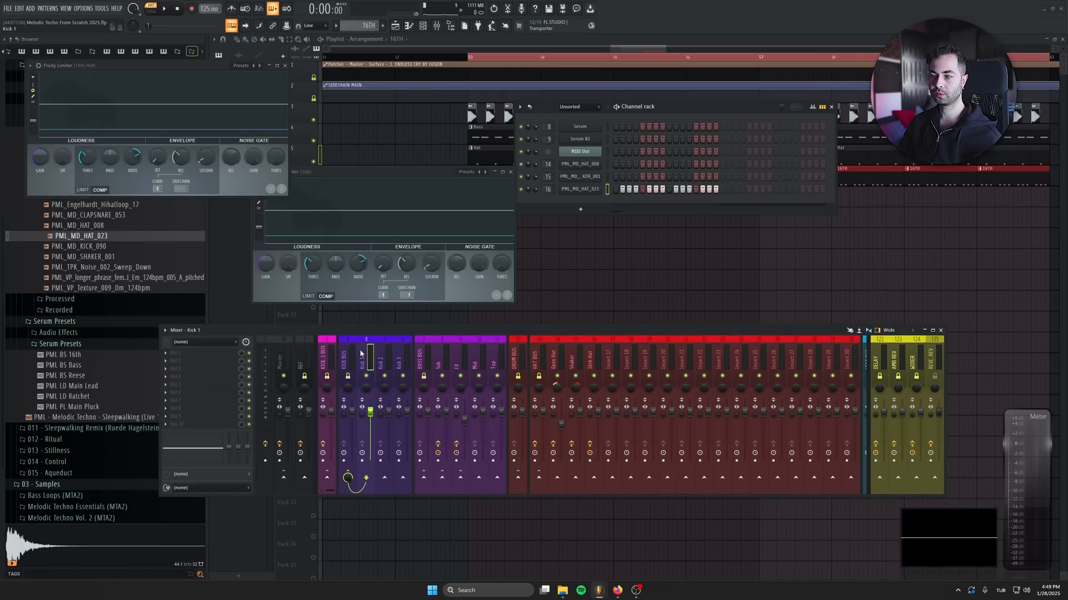
pyautogui.click(593, 478)
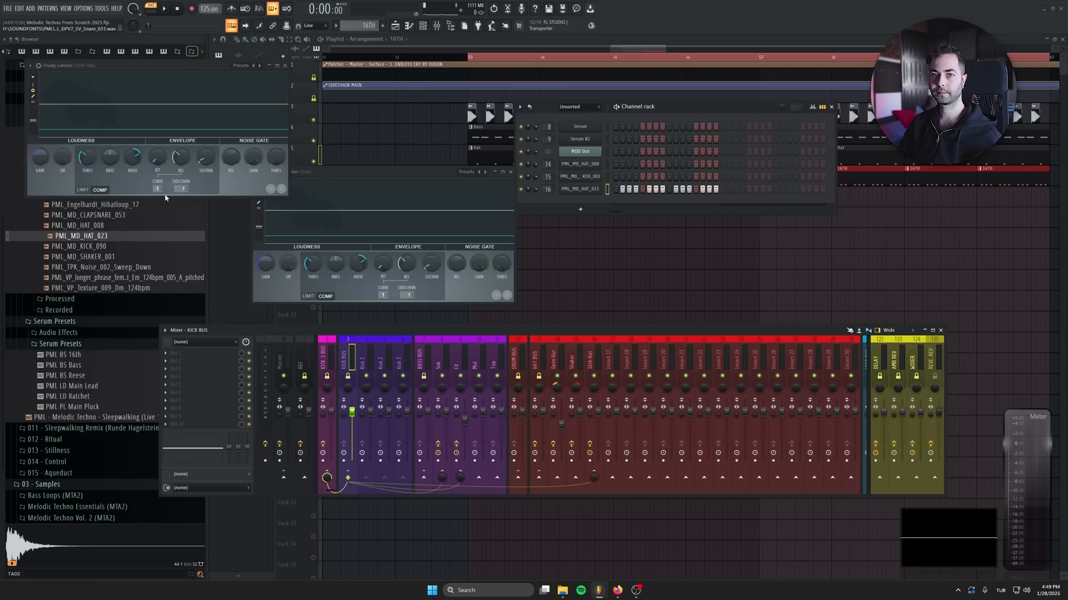
pyautogui.click(184, 189)
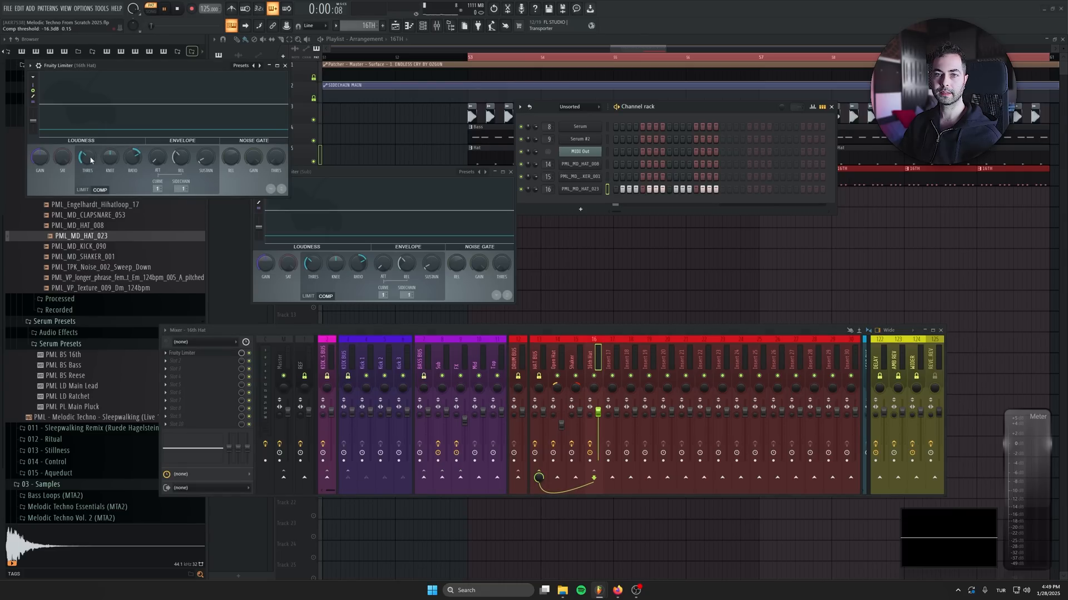
# While playing the loop, set the 16th Hat limiter's threshold to about -19.1 dB and lower that track's volume to about -4.9 dB
pyautogui.press('space')
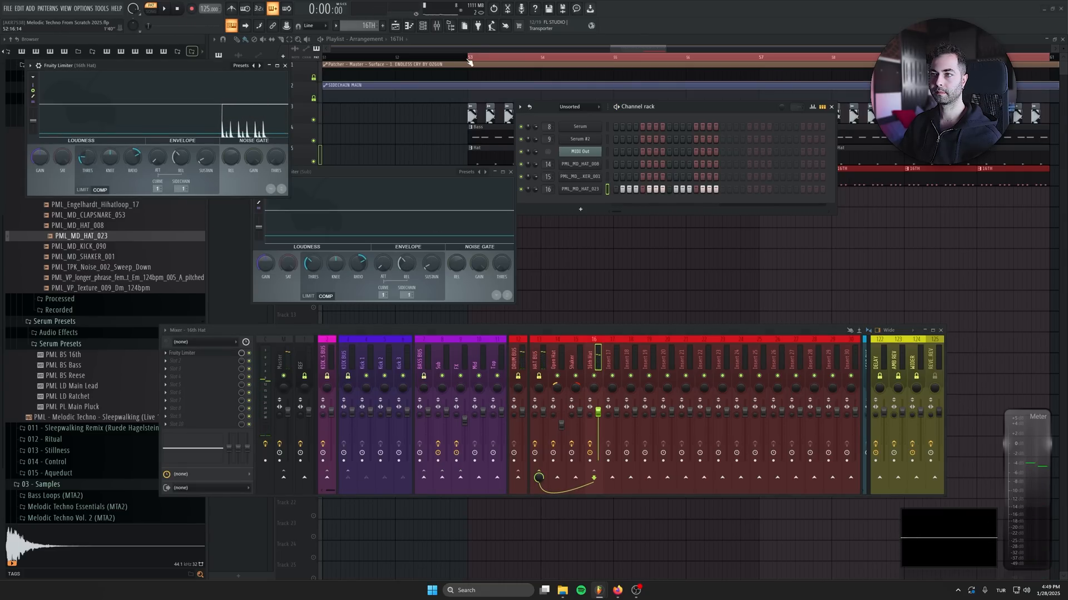
pyautogui.click(470, 62)
pyautogui.press('space')
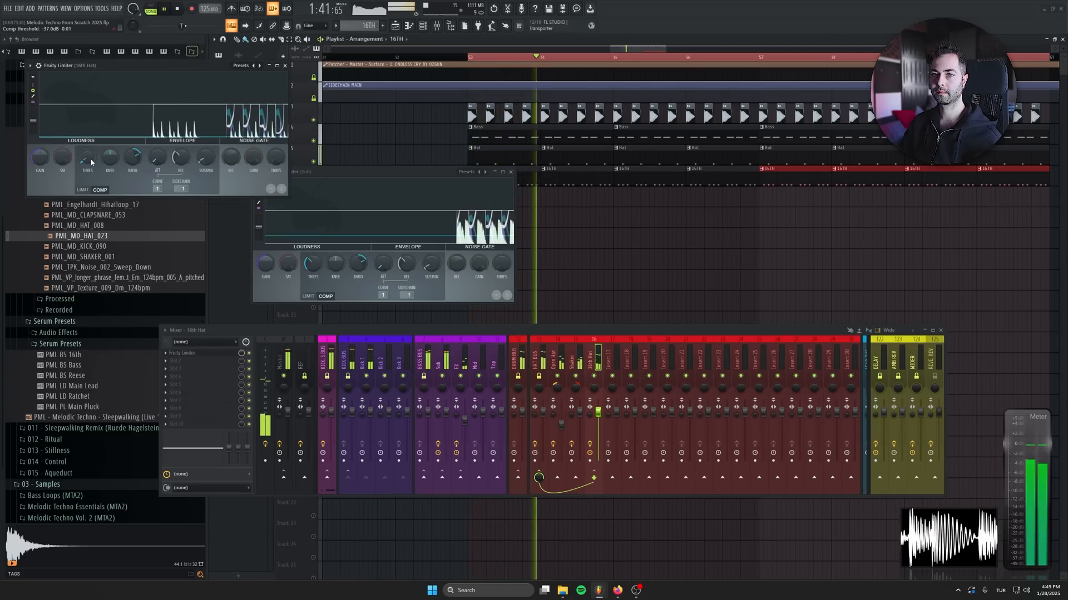
pyautogui.scroll(10, 87, 158)
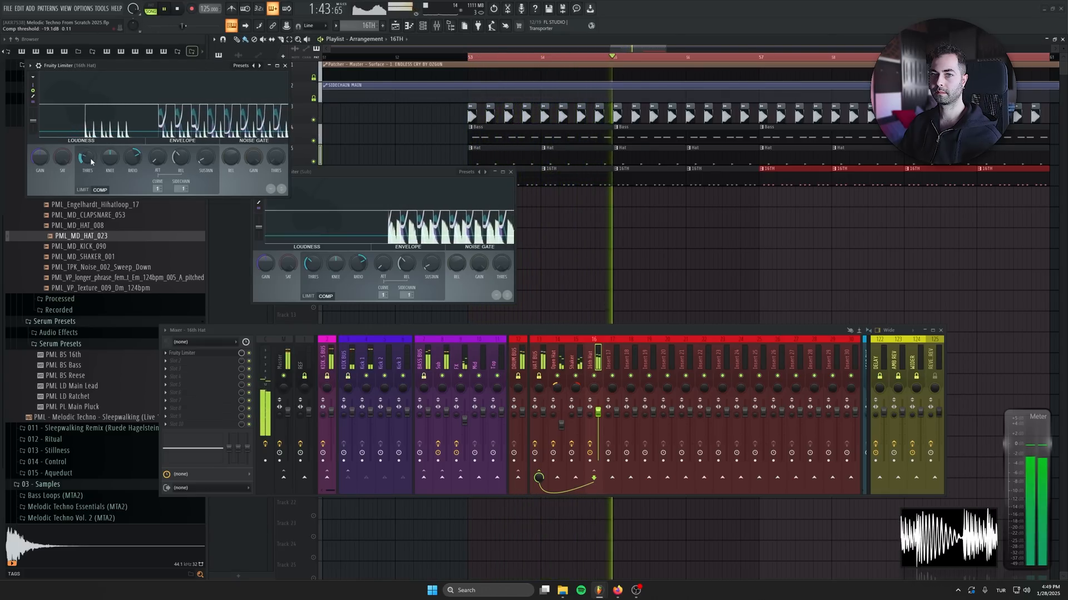
pyautogui.press('space')
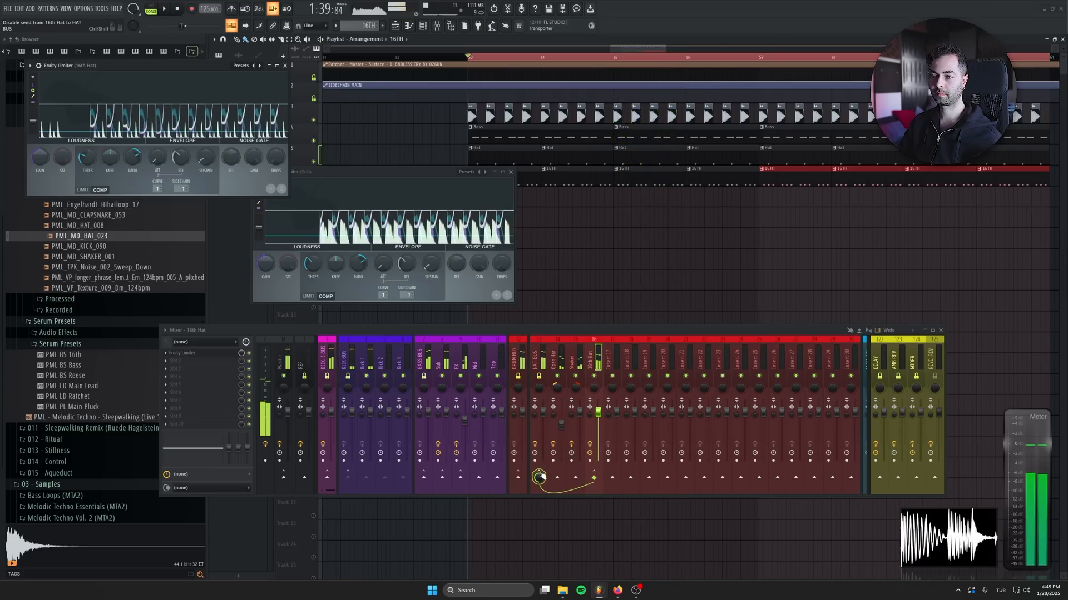
pyautogui.press('space')
pyautogui.moveTo(597, 414); pyautogui.dragTo(598, 421)
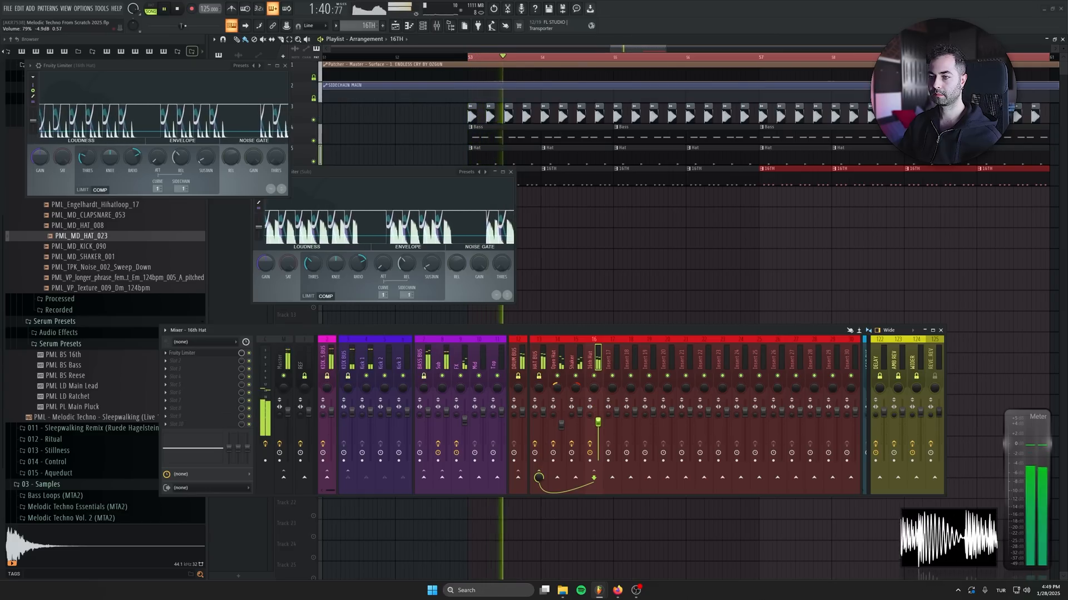
# Set the wet level of Fruity Reeverb 2 on the HAT BUS to 13% and close the plugin windows
pyautogui.click(539, 422)
pyautogui.click(200, 362)
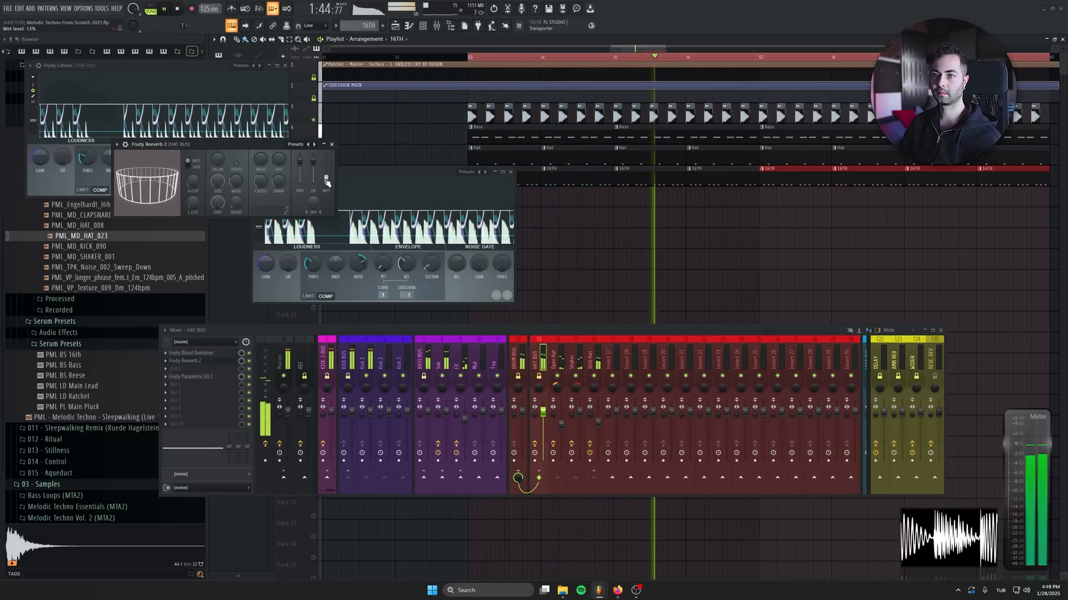
pyautogui.click(332, 144)
pyautogui.click(285, 65)
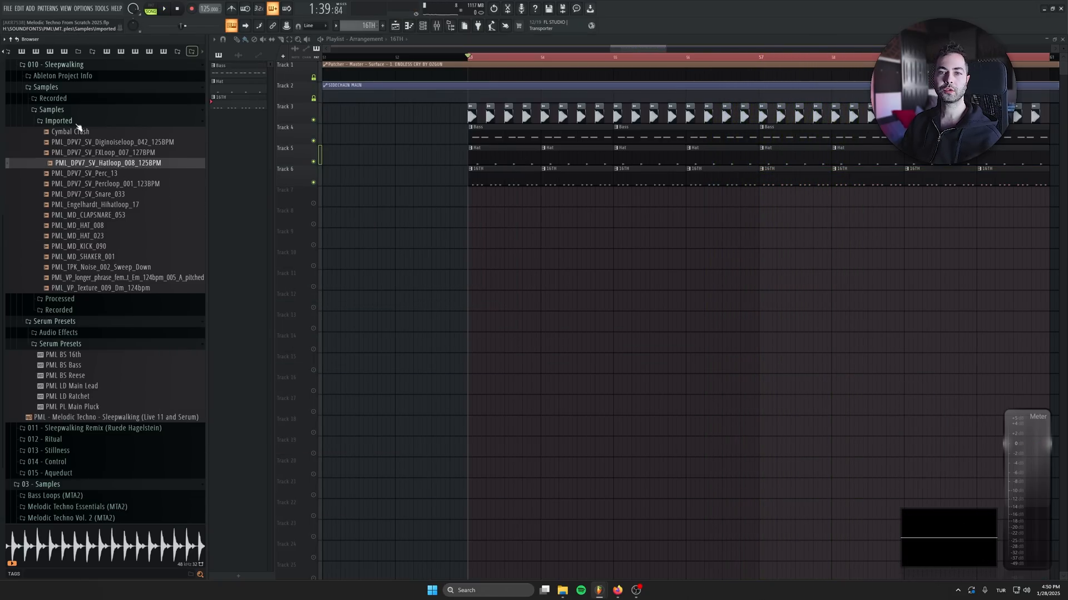
# Place PML_DPV7_SV_Diginoiseloop_042_125BPM on Track 7 at bar 53 and add a second copy right after it
pyautogui.scroll(3, 56, 253)
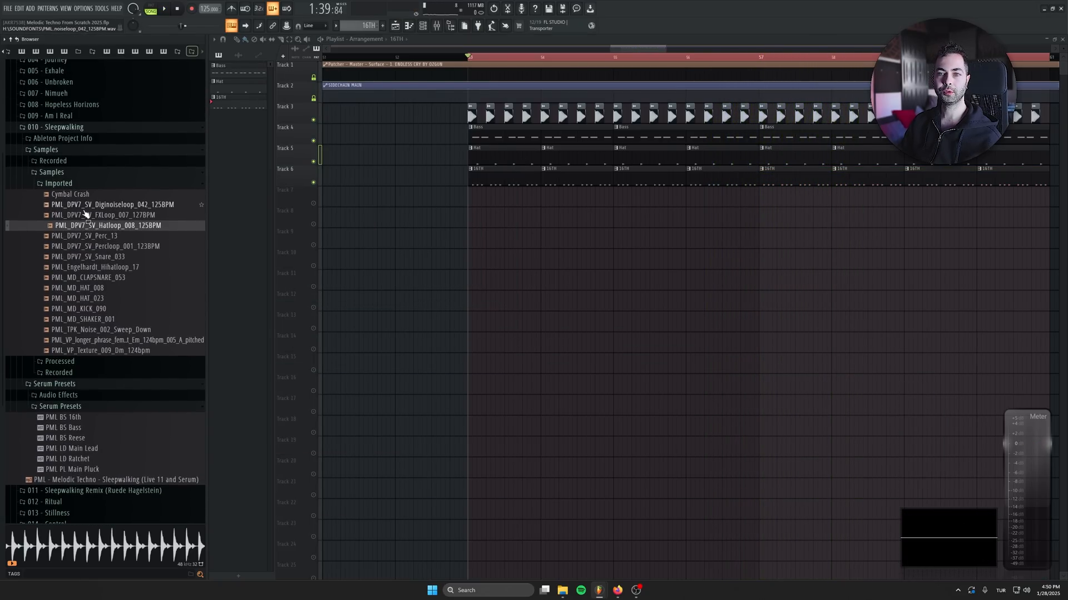
pyautogui.moveTo(83, 204); pyautogui.dragTo(470, 204)
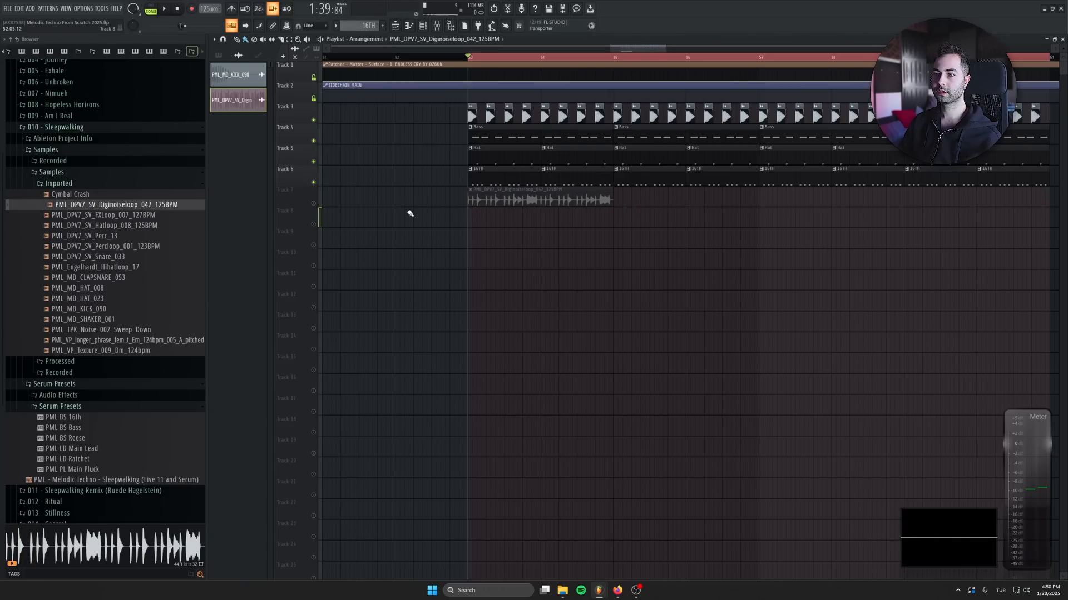
pyautogui.moveTo(699, 211); pyautogui.dragTo(658, 190)
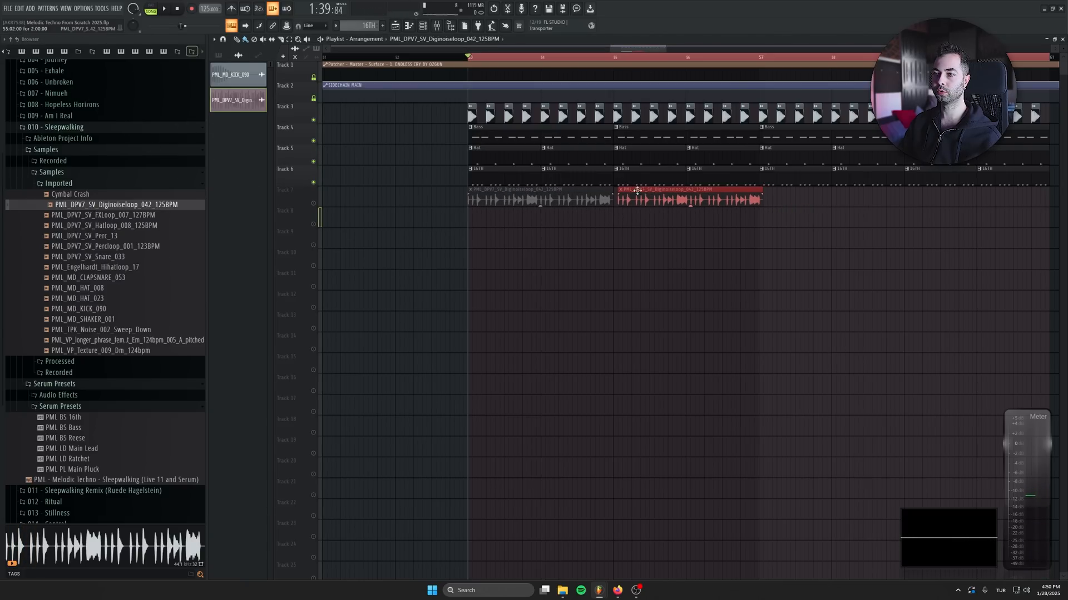
# Assign the Diginoiseloop channel to mixer insert 17 and name that track Top Loop
pyautogui.doubleClick(660, 199)
pyautogui.scroll(3, 290, 121)
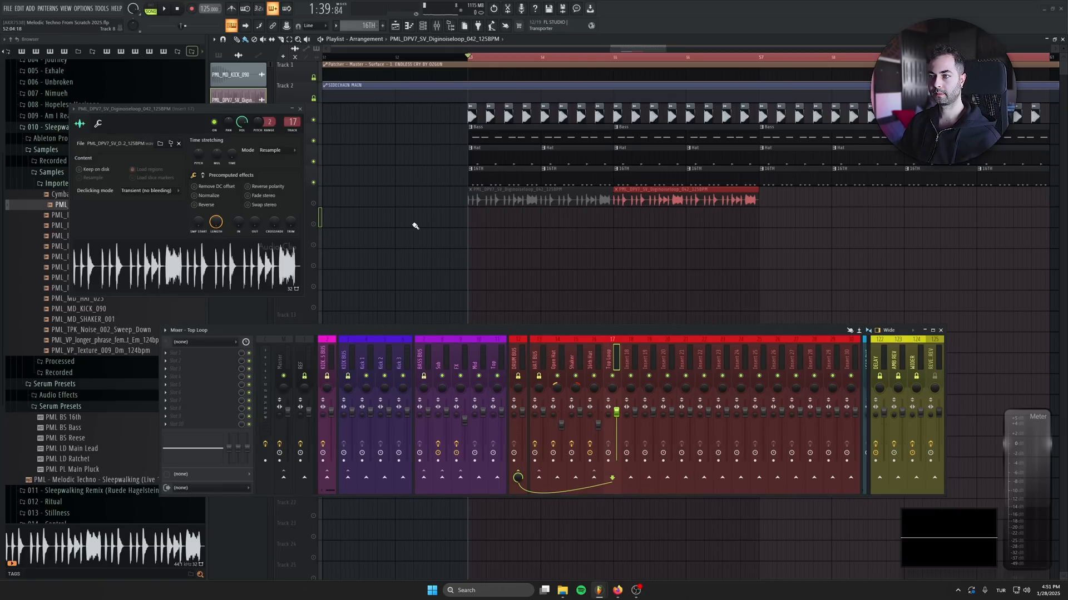
pyautogui.click(300, 109)
pyautogui.press('space')
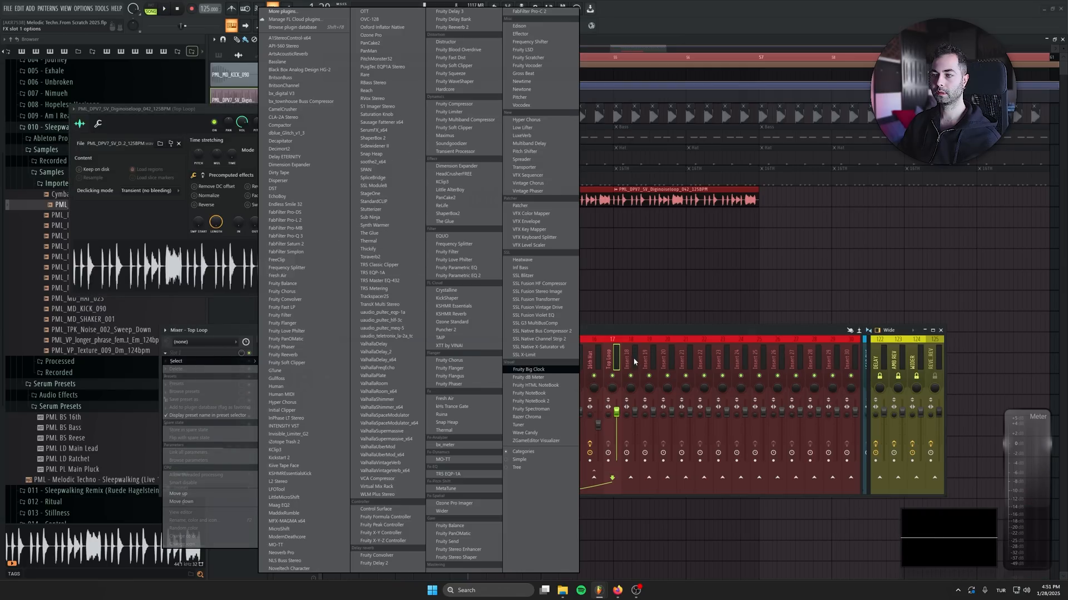
# Copy the Fruity Parametric EQ 2 from the Open Hat track to the Top Loop track
pyautogui.click(634, 362)
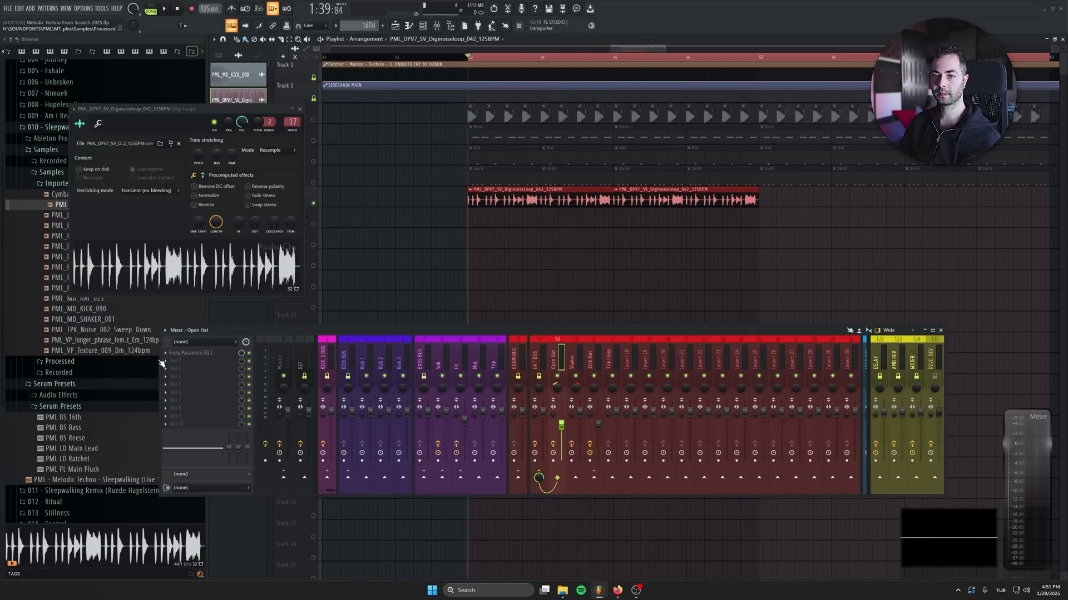
pyautogui.moveTo(166, 354); pyautogui.dragTo(451, 406)
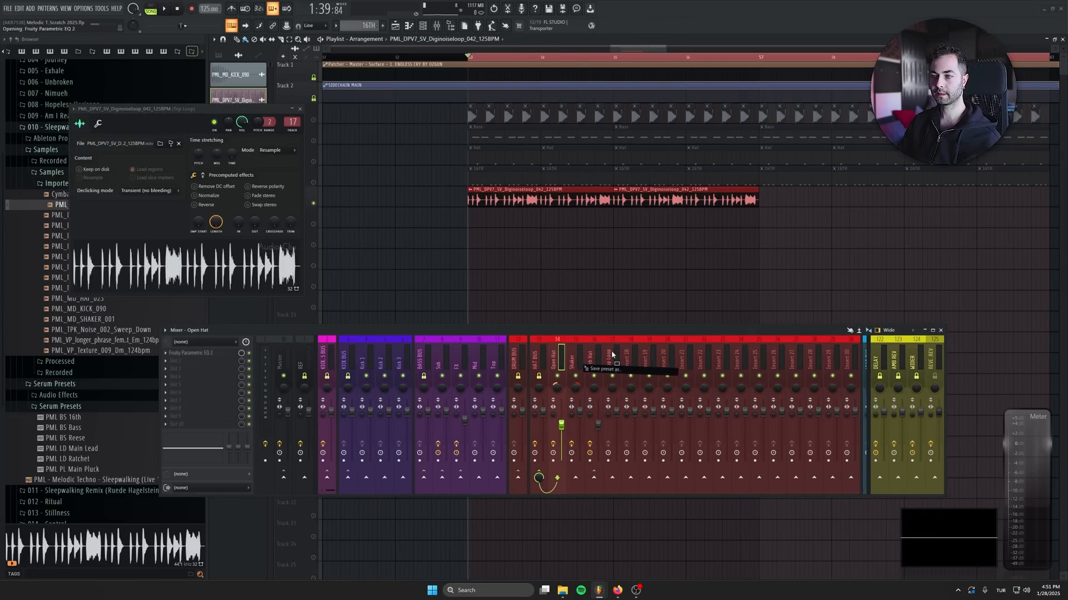
pyautogui.moveTo(611, 350); pyautogui.dragTo(612, 352)
# Adjust the Top Loop's low cut and high band in the EQ while it plays solo, and lower the track's volume
pyautogui.press('space')
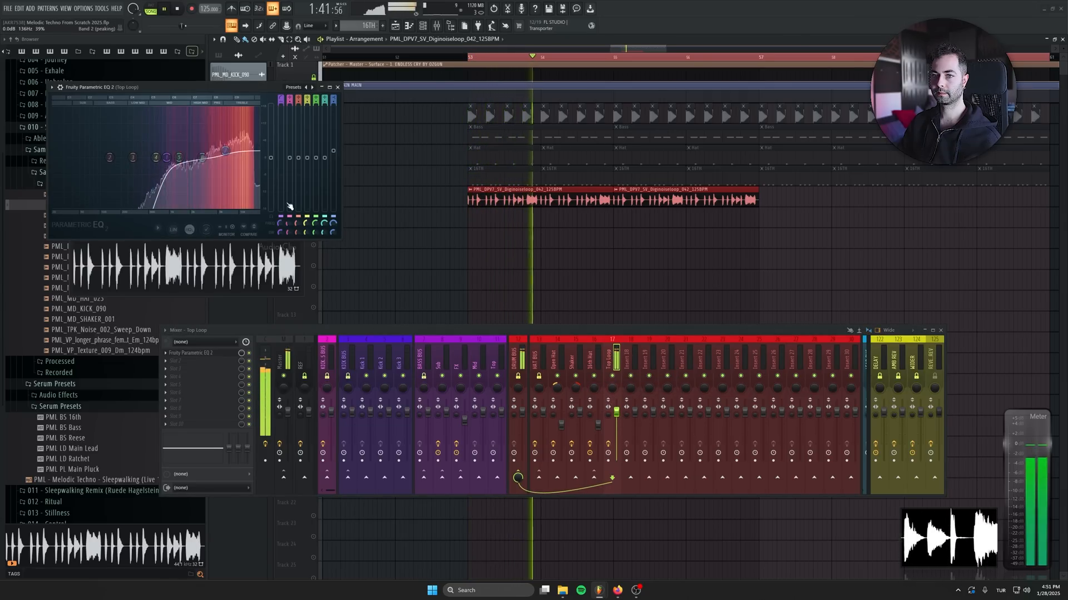
pyautogui.moveTo(225, 150); pyautogui.dragTo(163, 157)
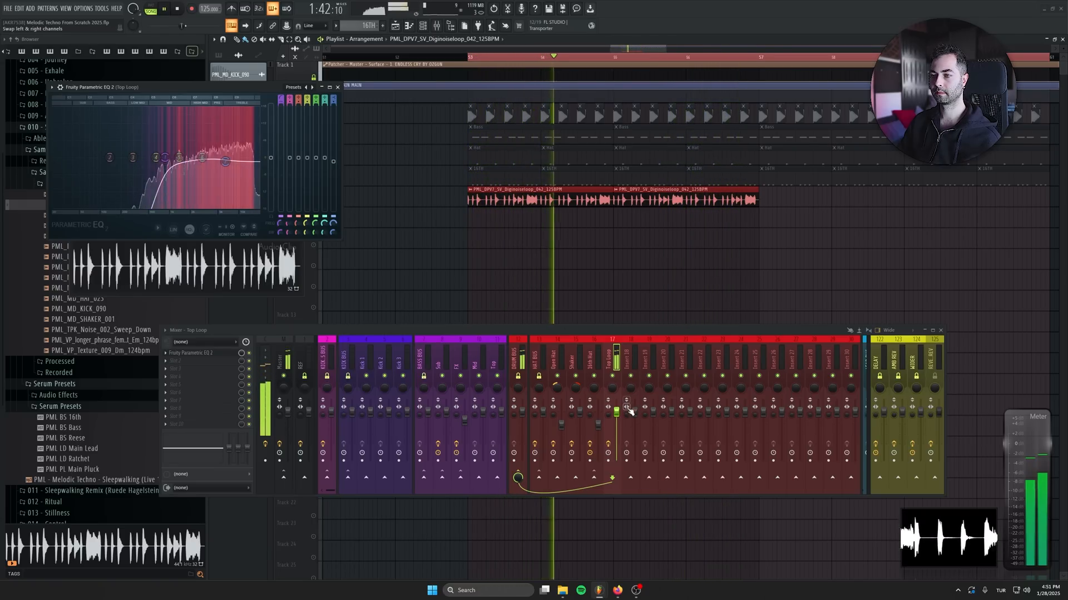
pyautogui.press('space')
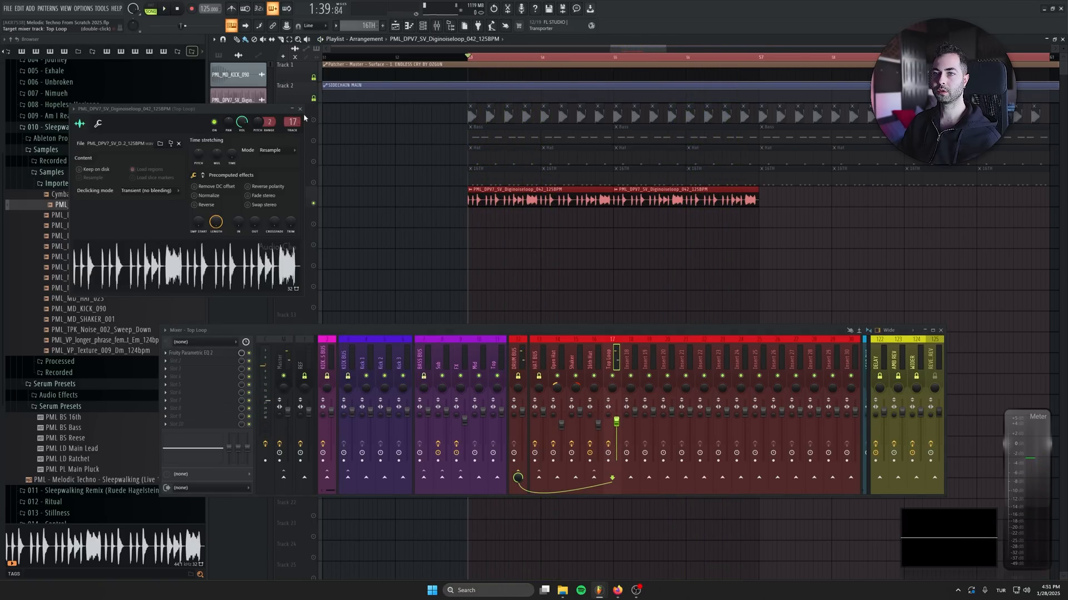
pyautogui.click(300, 109)
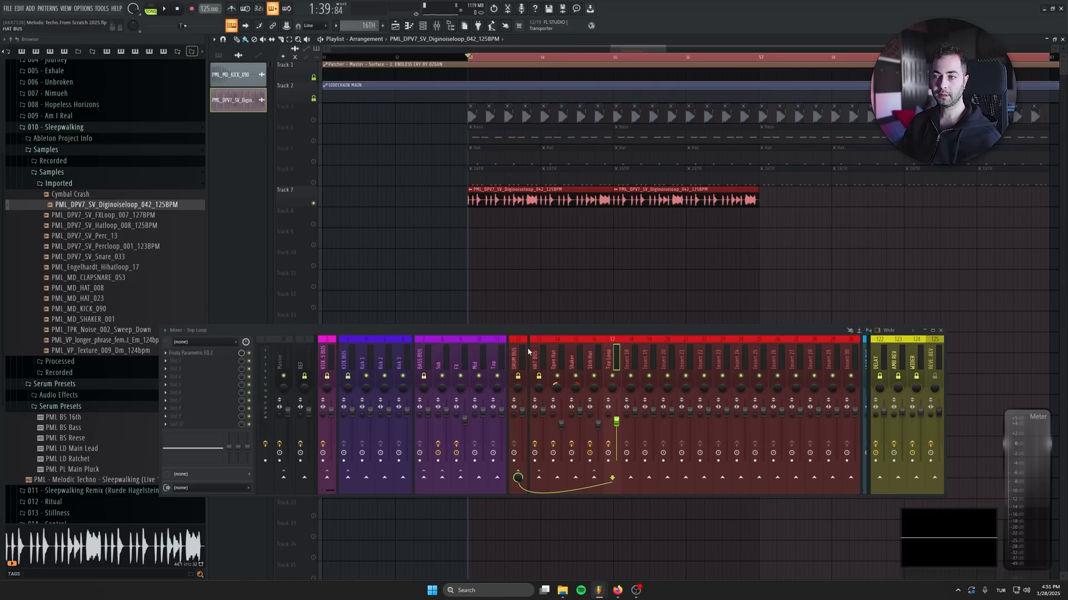
# Copy a Fruity Limiter to the Top Loop's second effect slot and sidechain the KICK BUS to that track
pyautogui.click(549, 352)
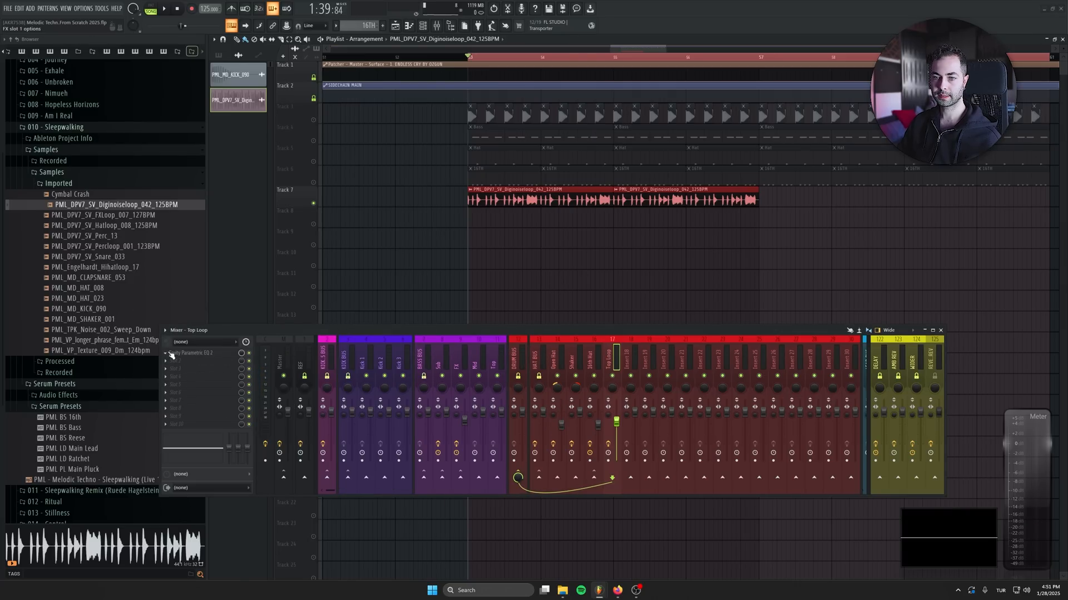
pyautogui.click(611, 357)
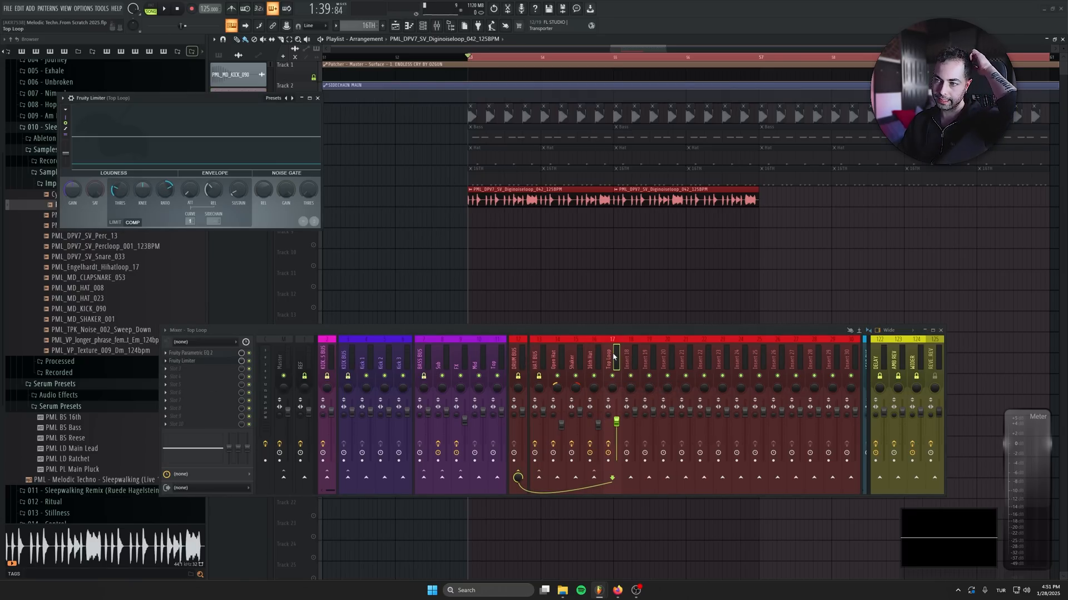
pyautogui.click(346, 358)
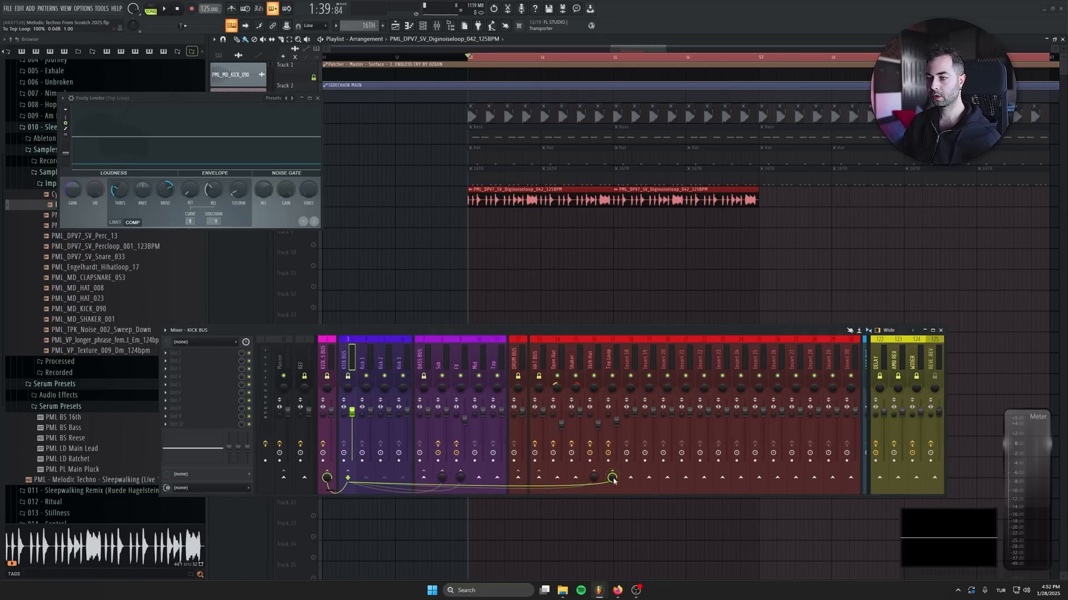
pyautogui.click(614, 376)
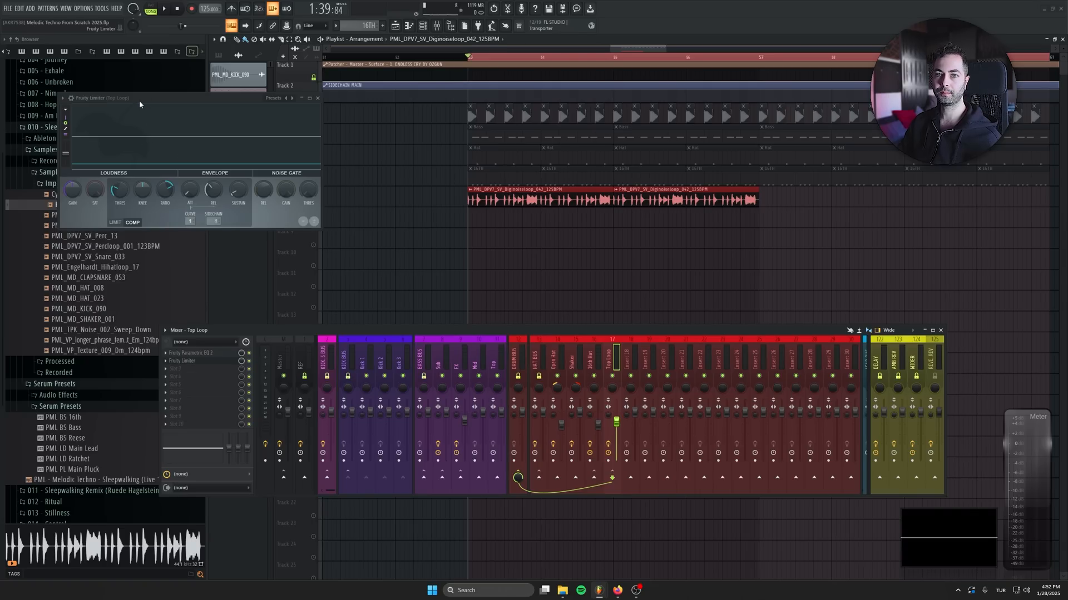
# Set the Top Loop limiter's threshold to about -20.3 dB during playback and duplicate the two loop clips on Track 7
pyautogui.moveTo(133, 102); pyautogui.dragTo(149, 133)
pyautogui.press('space')
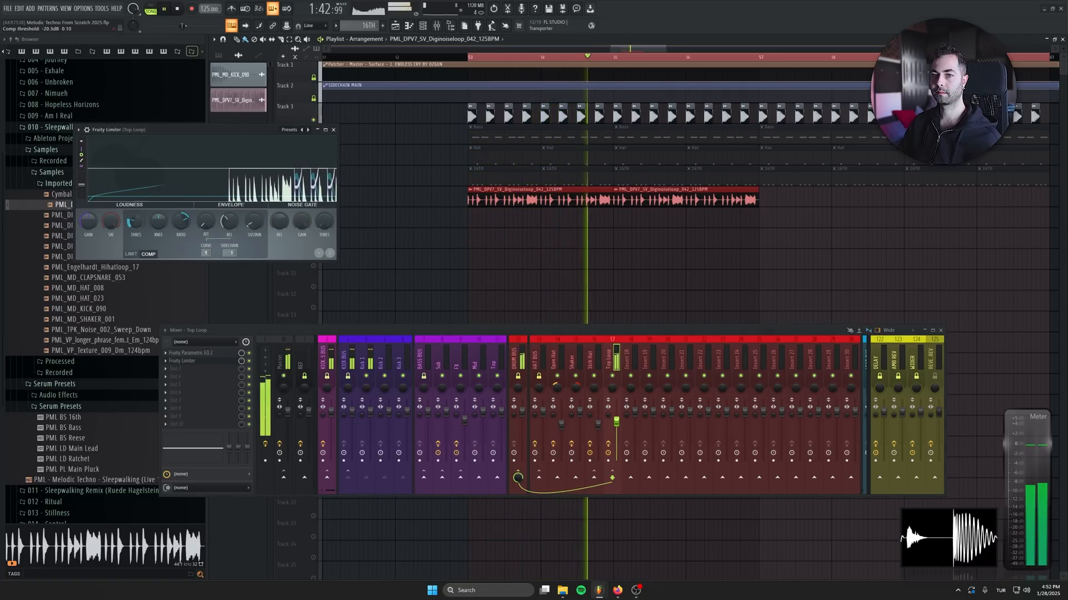
pyautogui.click(332, 130)
pyautogui.press('space')
pyautogui.hotkey('ctrl', 'b')
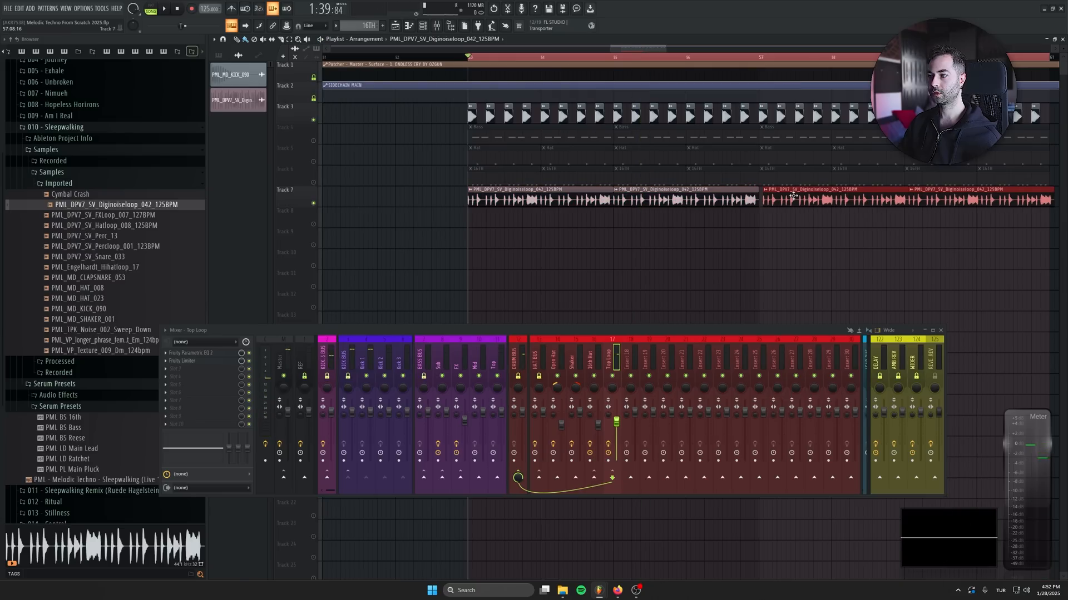
# Audition the hat, perc and hi-hat loop samples, and place PML_Engelhardt_Hihatloop_17 on Track 8 at bar 53
pyautogui.click(166, 226)
pyautogui.click(162, 237)
pyautogui.click(158, 248)
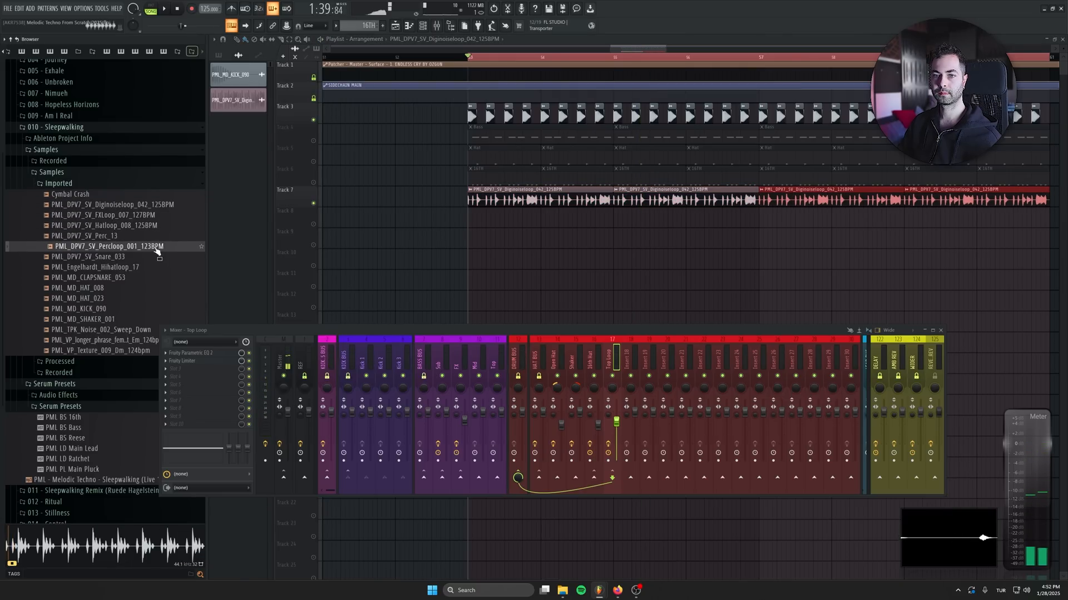
pyautogui.click(156, 267)
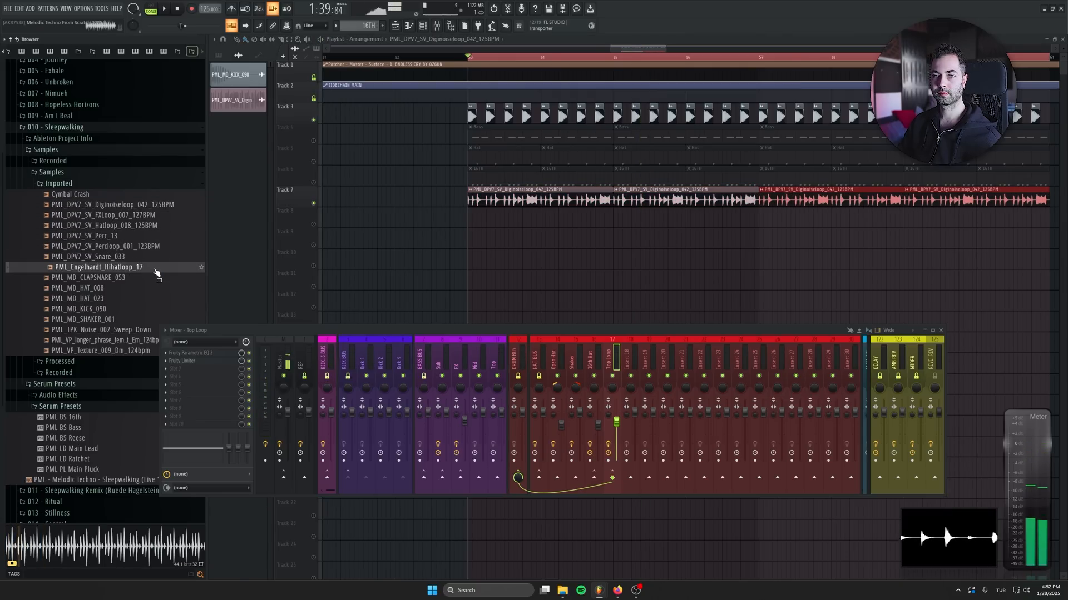
pyautogui.moveTo(156, 272); pyautogui.dragTo(509, 206)
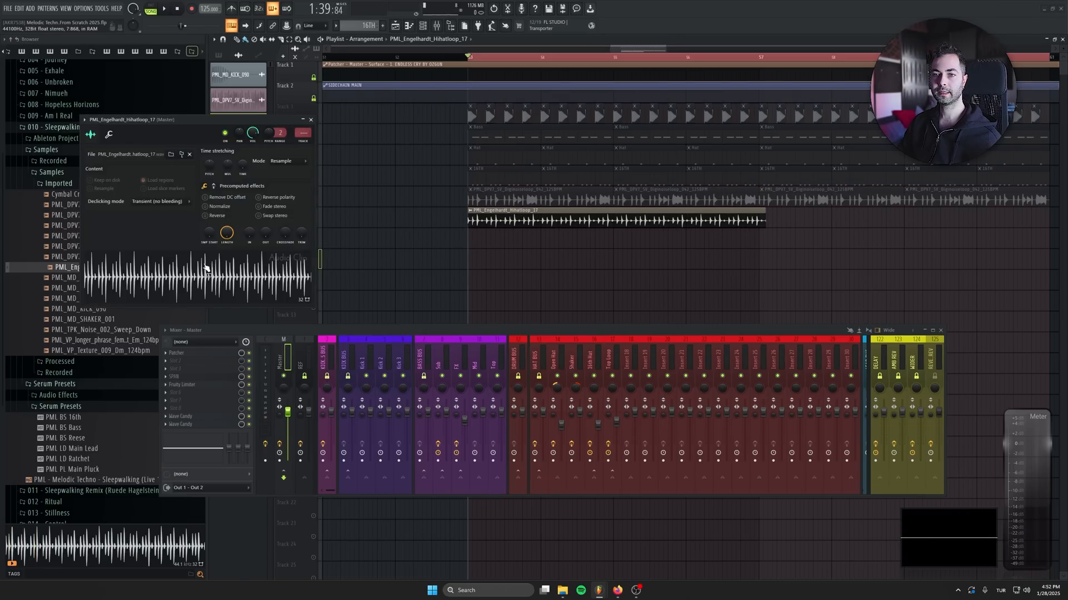
# Preview the Engelhardt hi-hat loop, assign its channel to mixer insert 18, and try to rename that track
pyautogui.click(228, 281)
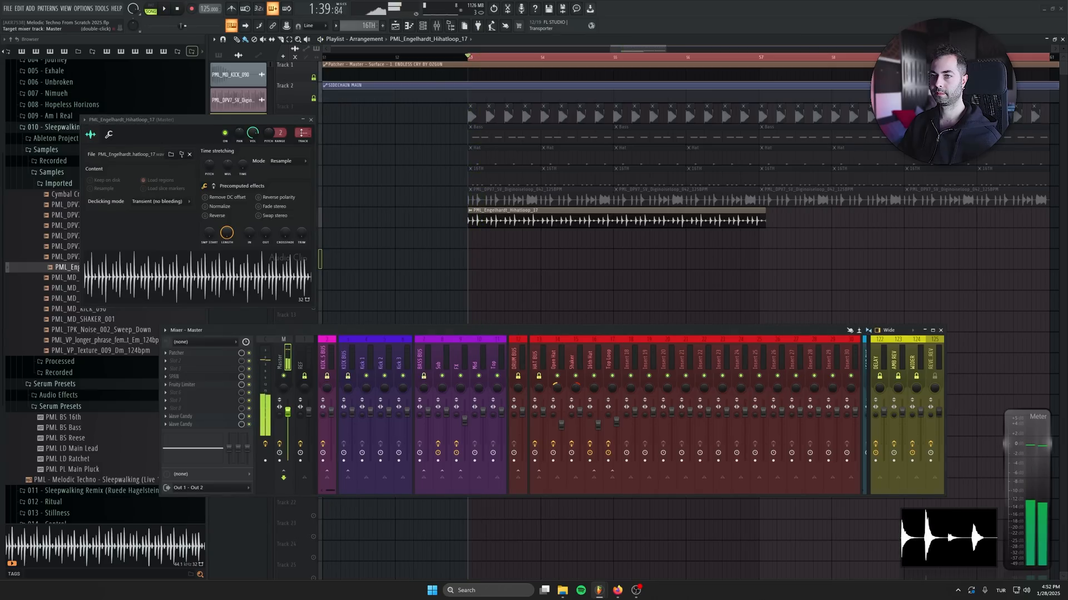
pyautogui.moveTo(303, 132); pyautogui.dragTo(303, 122)
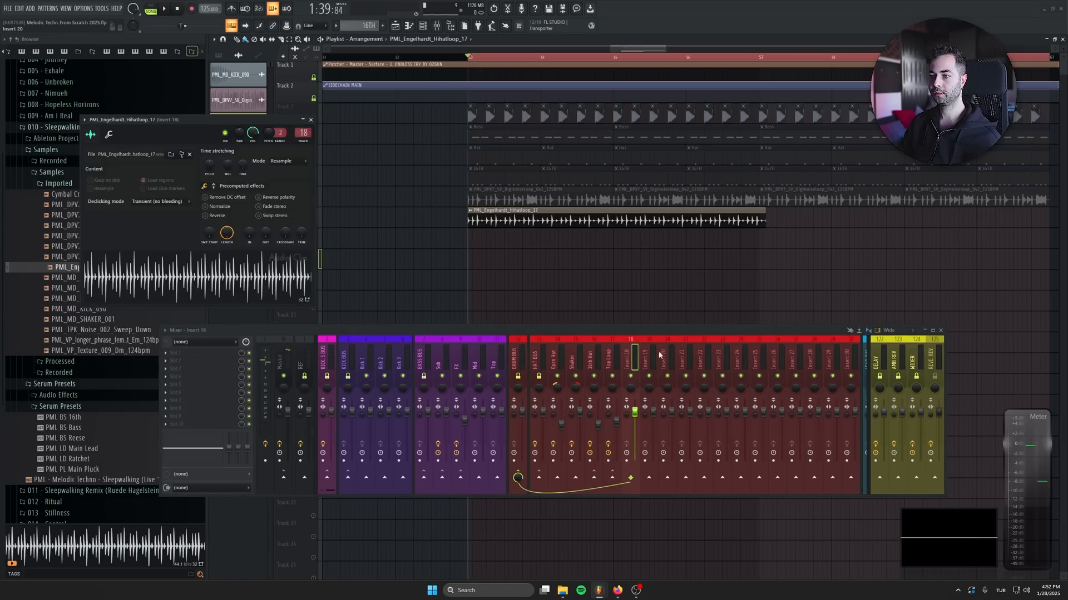
pyautogui.doubleClick(614, 340)
pyautogui.click(619, 332)
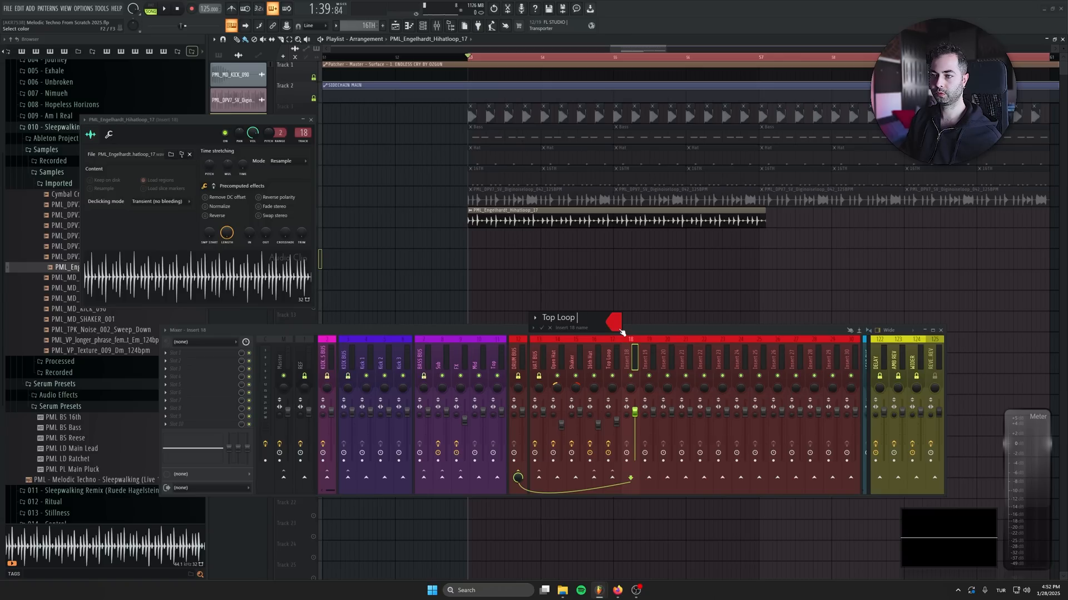
# Copy the Top Loop mixer track state, including its effects, onto insert 18
pyautogui.rightClick(617, 356)
pyautogui.moveTo(634, 382)
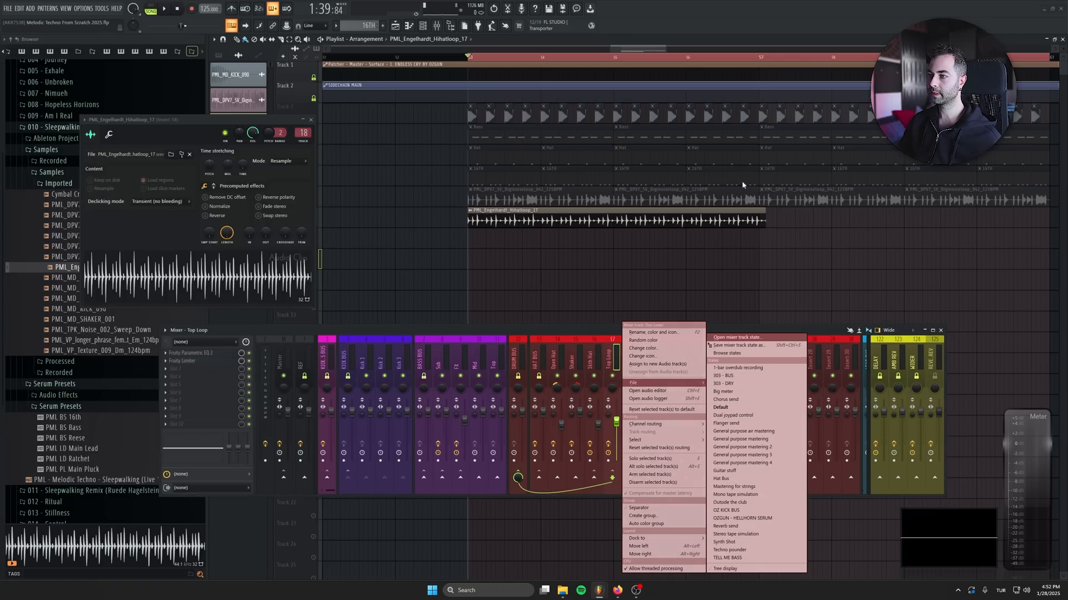
pyautogui.moveTo(734, 344); pyautogui.dragTo(632, 363)
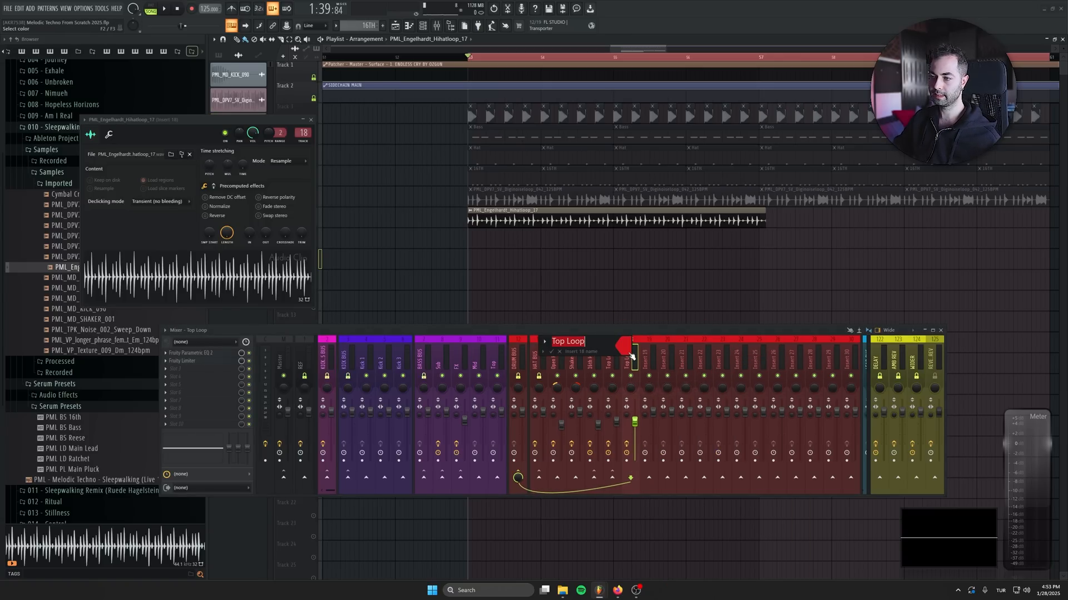
# Name insert 18 Top Loop 2 and review the kick bus sends and the new track's effect slots
pyautogui.click(355, 348)
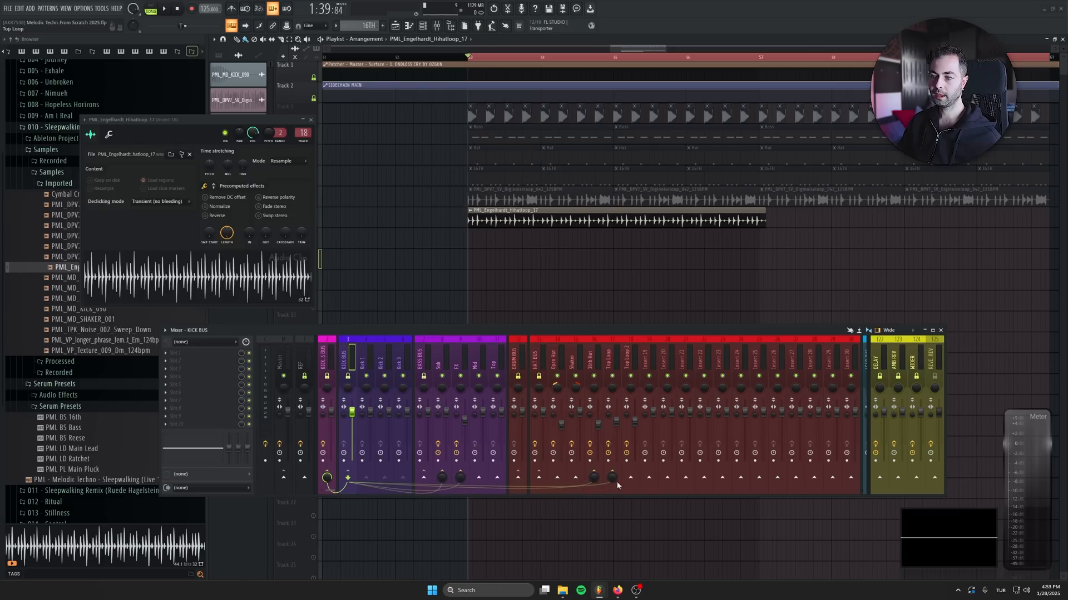
pyautogui.click(636, 408)
pyautogui.click(202, 362)
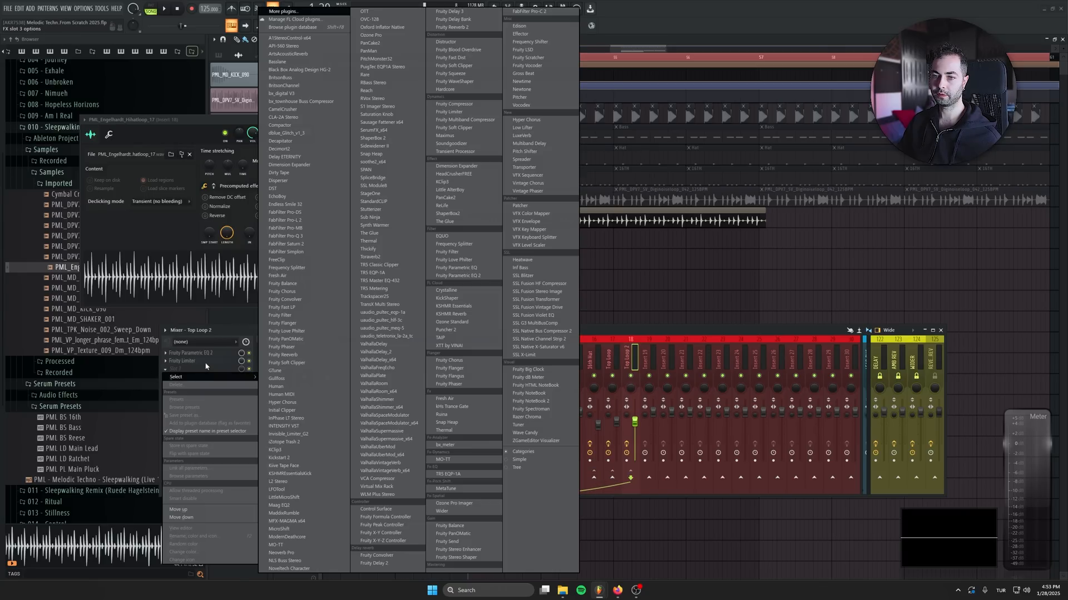
pyautogui.click(356, 159)
# Audition the Engelhardt hi-hat loop on its own and together with the kick
pyautogui.press('space')
pyautogui.click(333, 130)
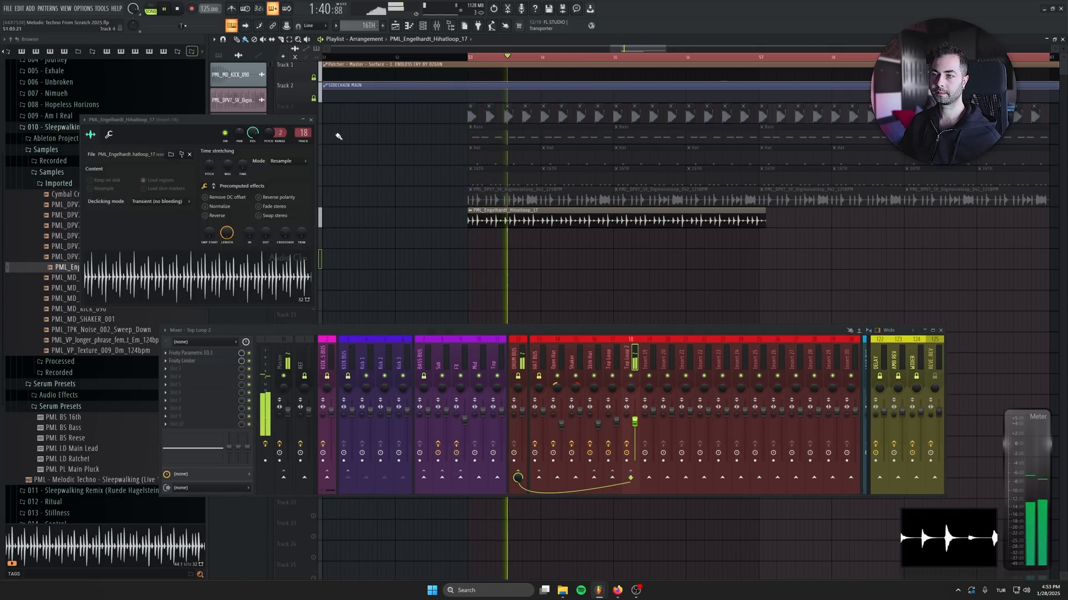
pyautogui.click(311, 120)
pyautogui.press('space')
pyautogui.press('space')
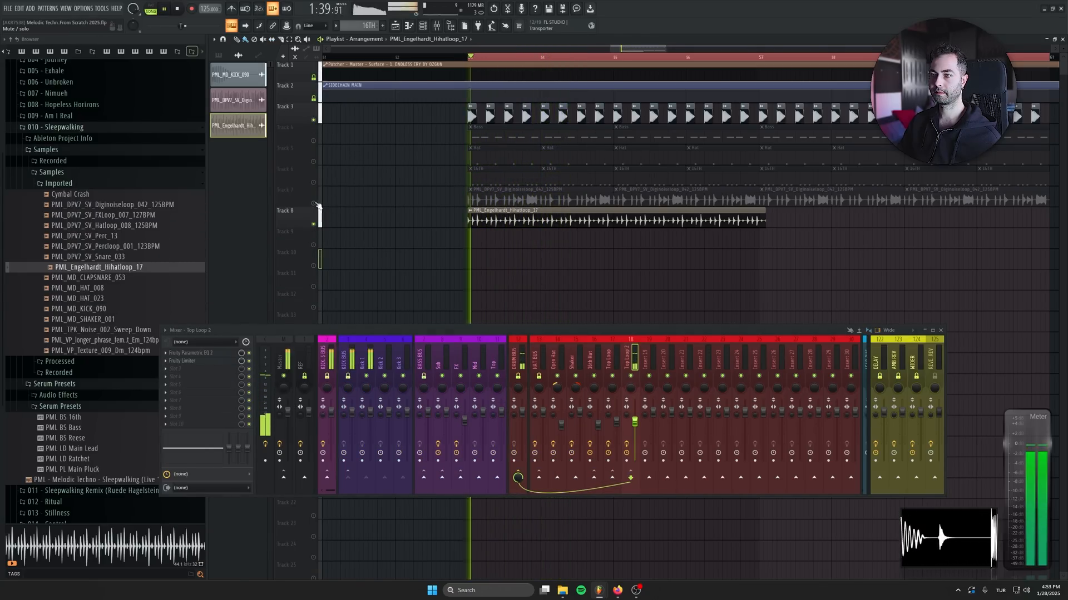
pyautogui.press('space')
# Fit the Engelhardt hi-hat loop to the project tempo and set its time-stretching mode to Stretch
pyautogui.doubleClick(535, 223)
pyautogui.click(281, 161)
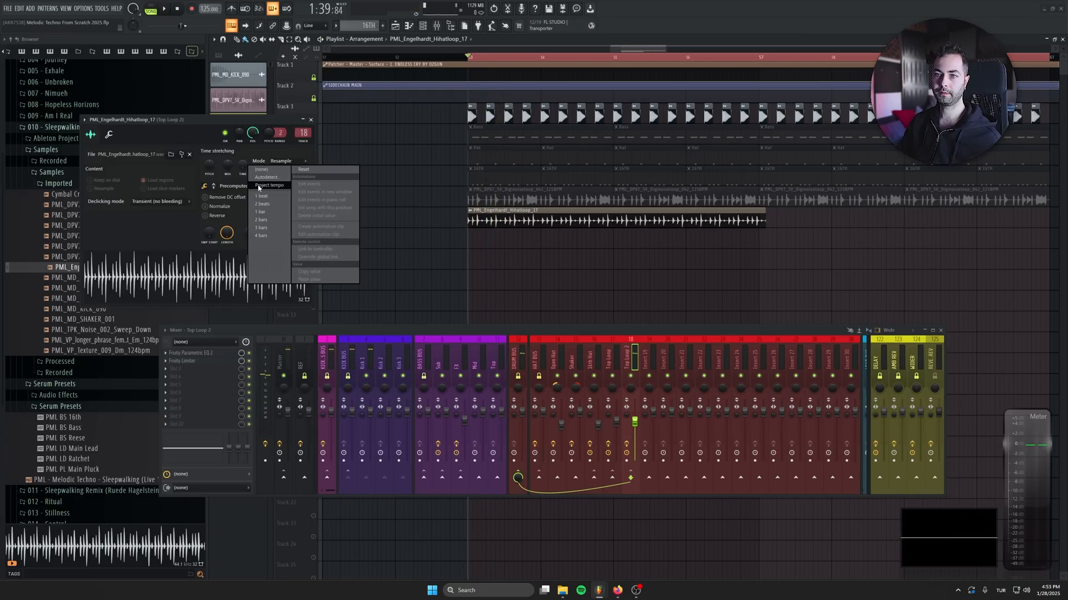
pyautogui.click(270, 182)
pyautogui.click(533, 297)
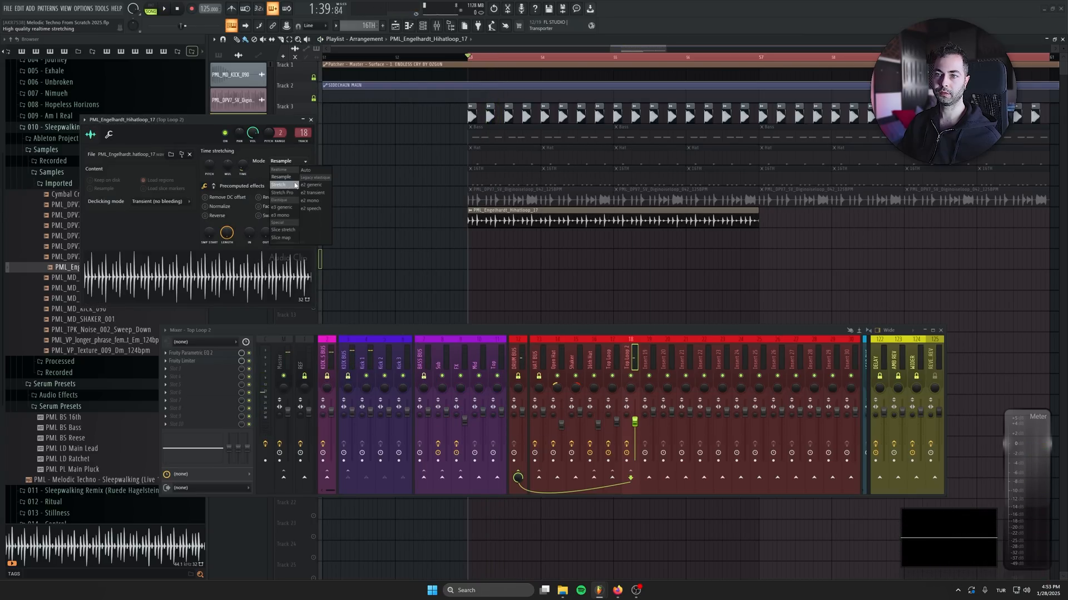
pyautogui.click(311, 120)
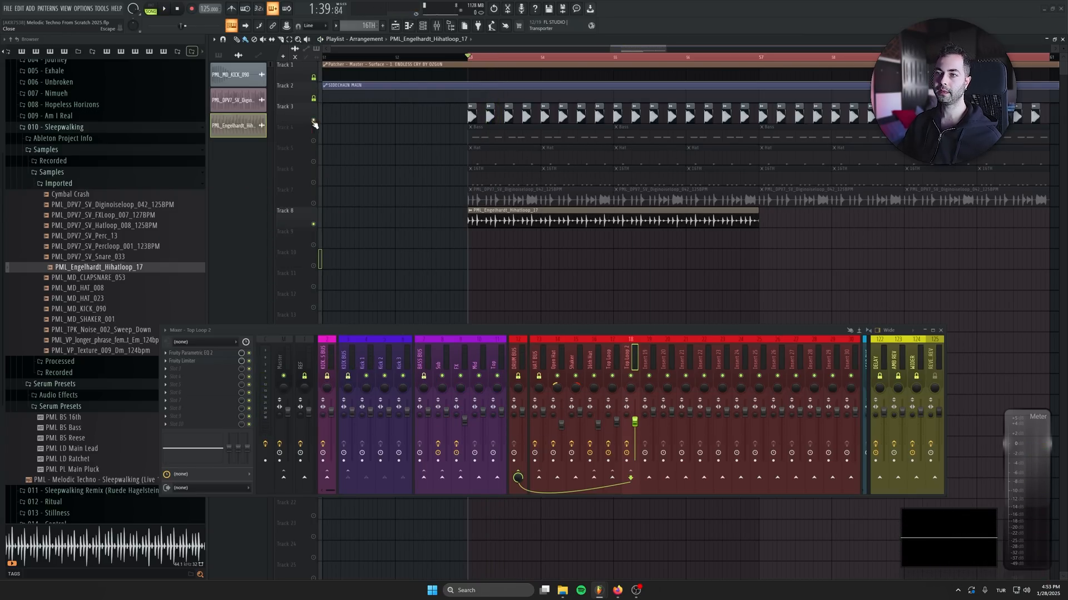
# Unmute Tracks 4 to 7 and duplicate the Engelhardt hi-hat loop directly after the first clip on Track 8
pyautogui.click(313, 204)
pyautogui.moveTo(310, 177); pyautogui.dragTo(311, 141)
pyautogui.hscroll(2, 501, 222)
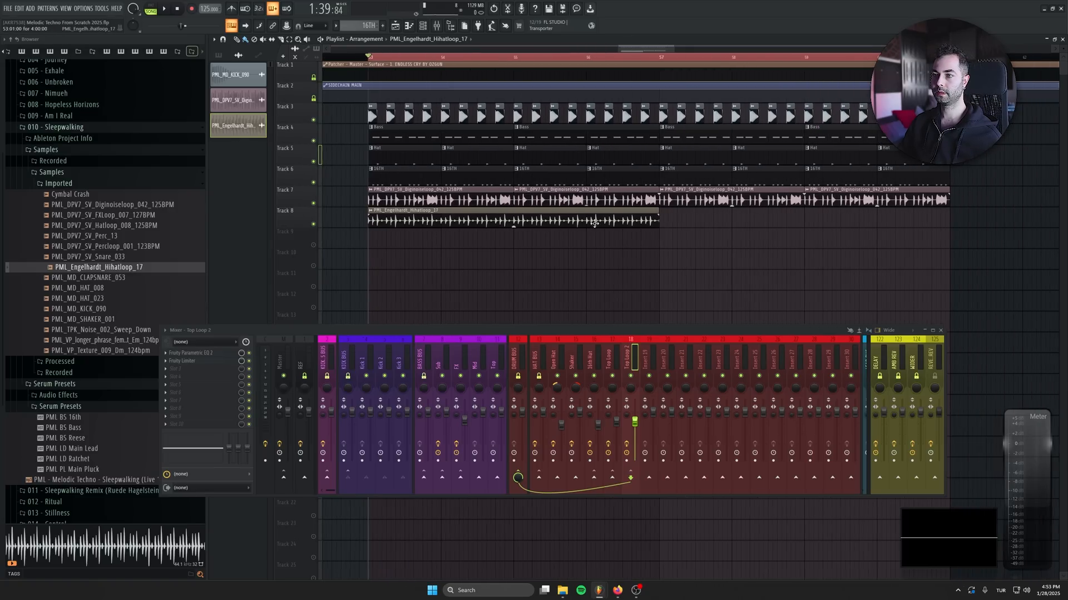
pyautogui.moveTo(394, 221); pyautogui.dragTo(716, 228)
pyautogui.hotkey('ctrl', 'd')
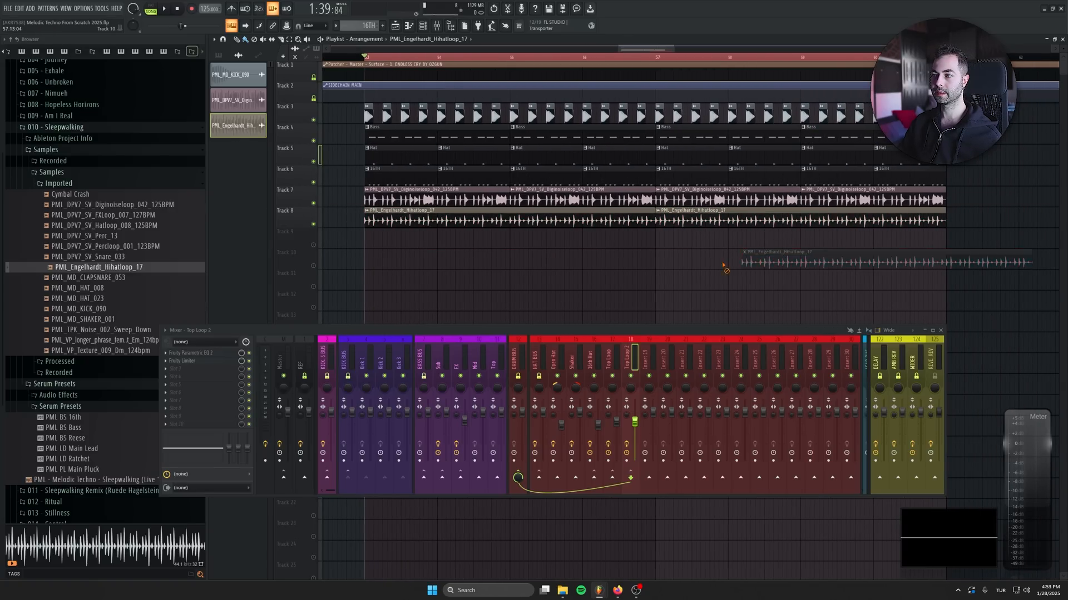
# Play the full groove and lower the Top Loop 2 fader slightly
pyautogui.press('space')
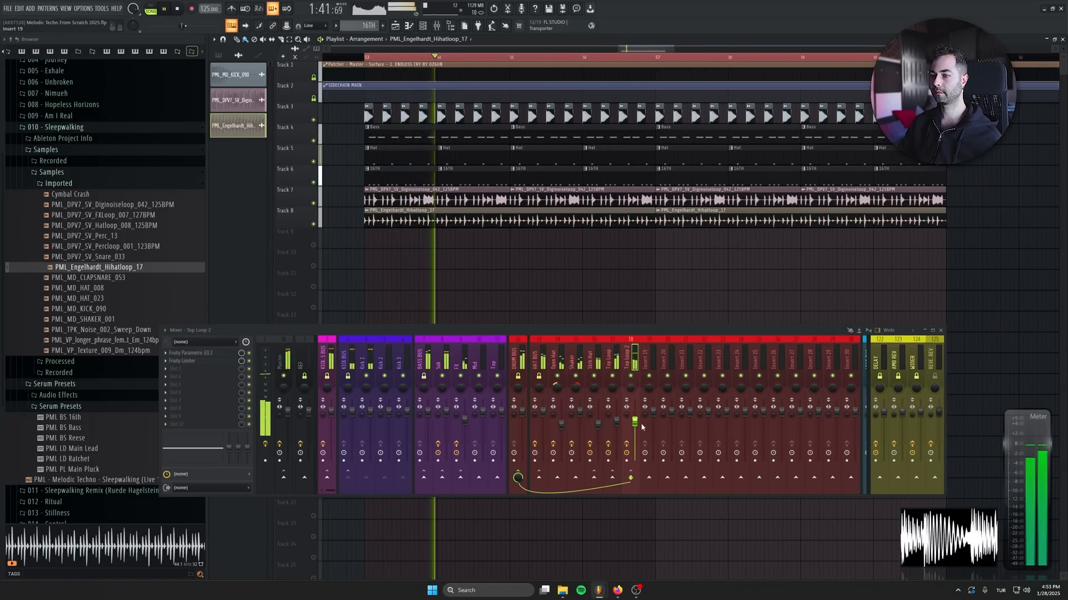
pyautogui.moveTo(635, 424)
pyautogui.mouseDown()
pyautogui.moveTo(637, 461)
pyautogui.moveTo(636, 384)
pyautogui.moveTo(635, 428)
pyautogui.mouseUp()
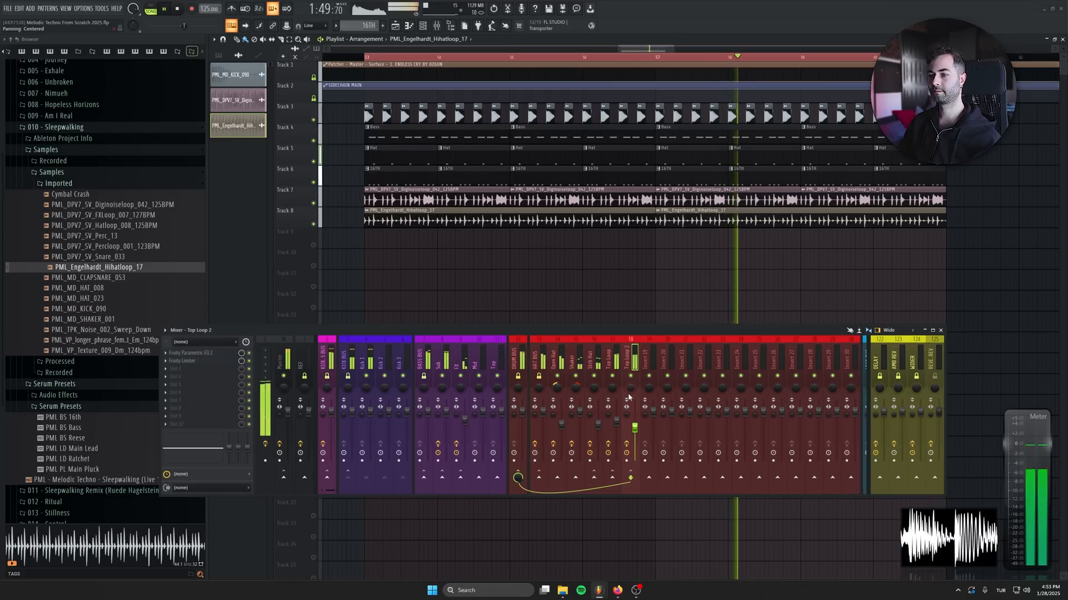
pyautogui.press('space')
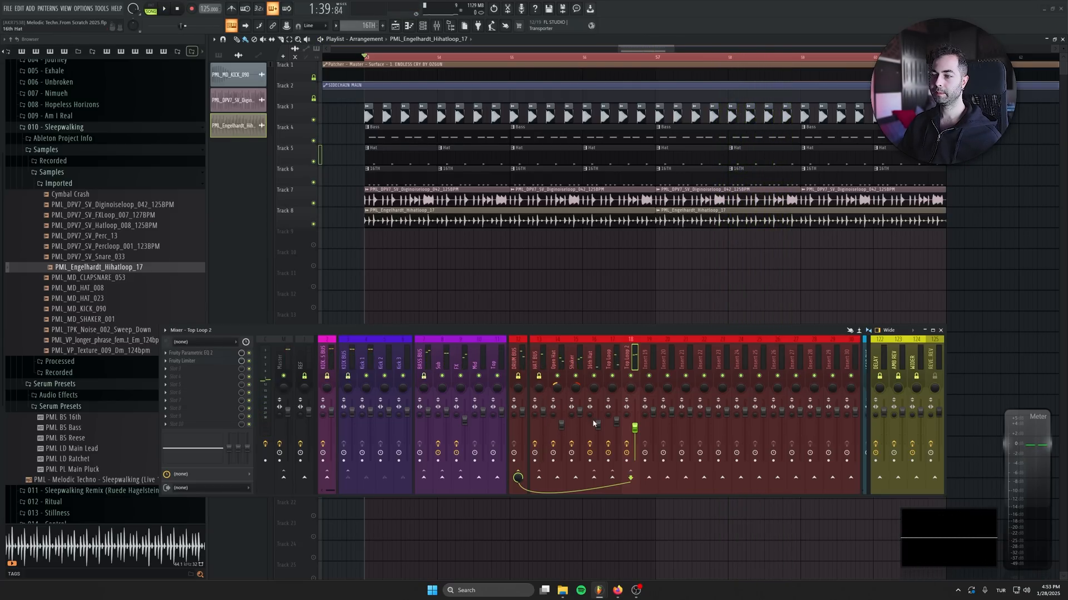
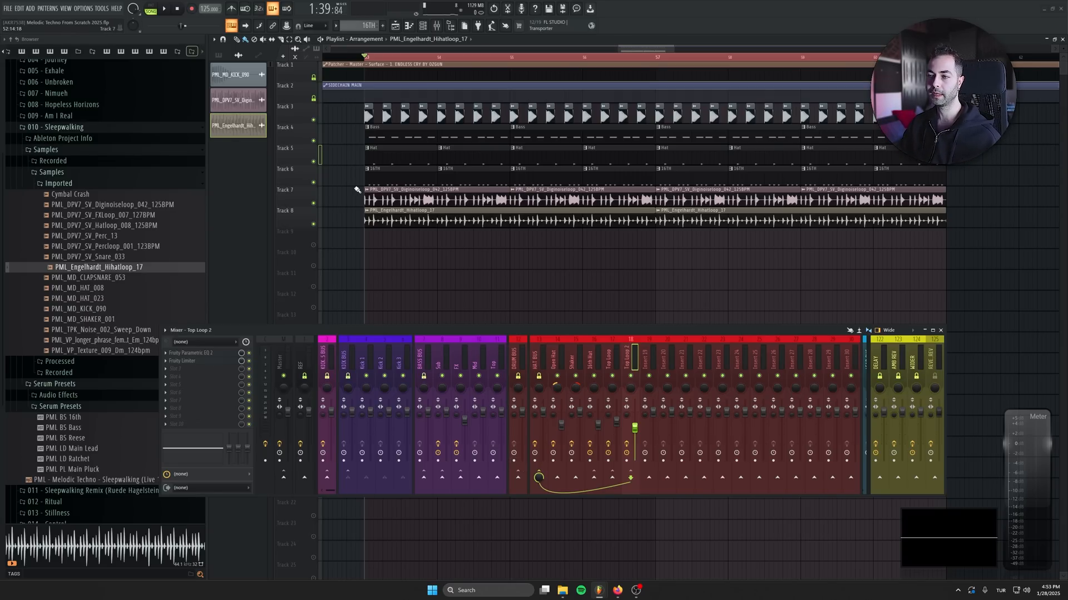
# Route both top loop tracks into the hat bus and lower their faders together, with Top Loop at about -9.4 dB
pyautogui.press('space')
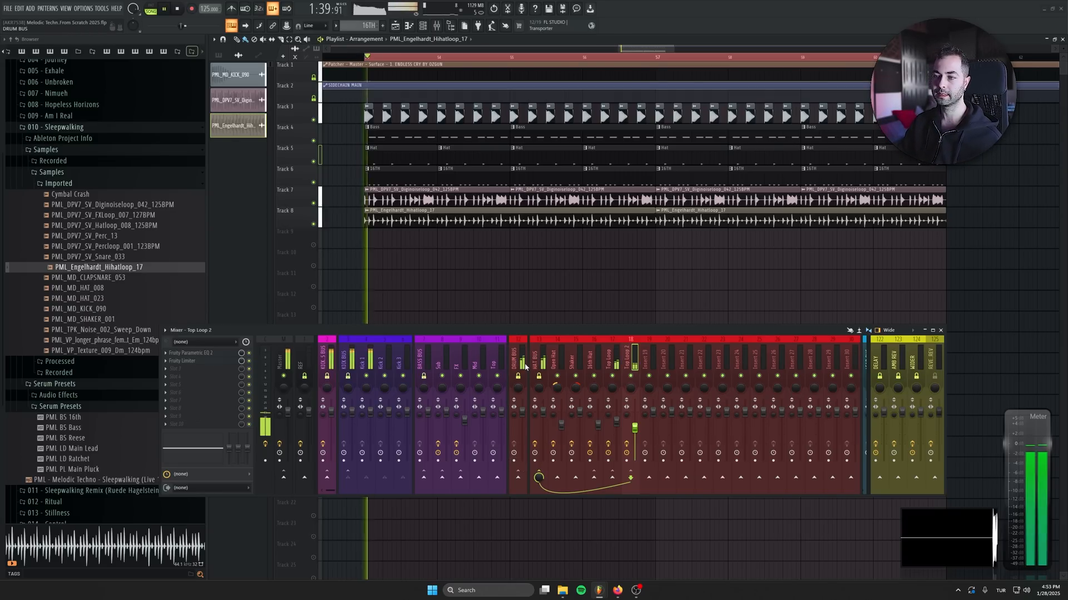
pyautogui.press('space')
pyautogui.click(613, 362)
pyautogui.press('space')
pyautogui.moveTo(616, 423); pyautogui.dragTo(621, 432)
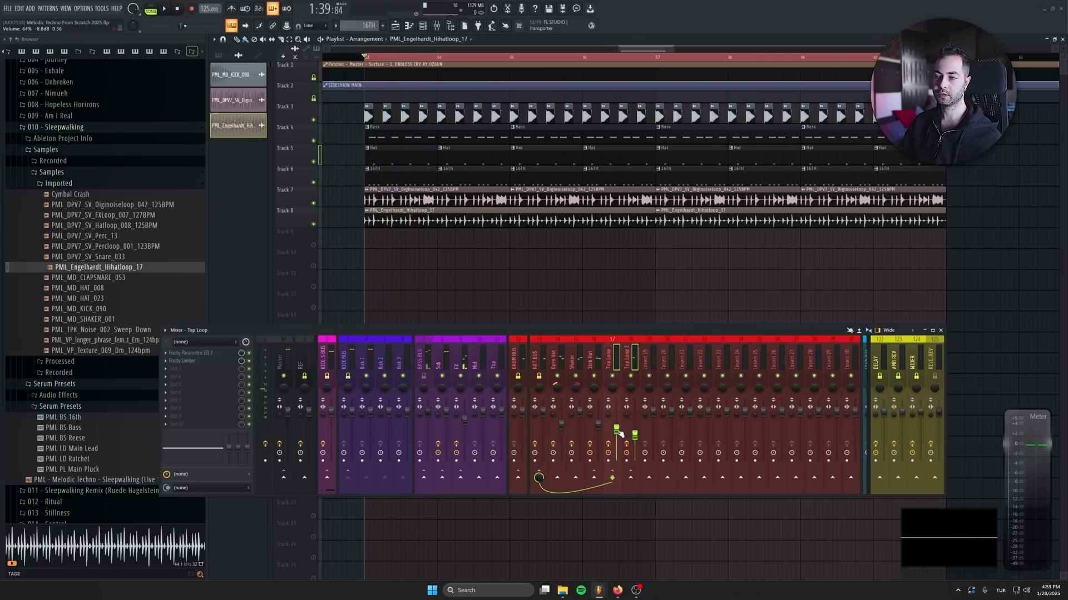
pyautogui.press('space')
pyautogui.moveTo(620, 433); pyautogui.dragTo(617, 432)
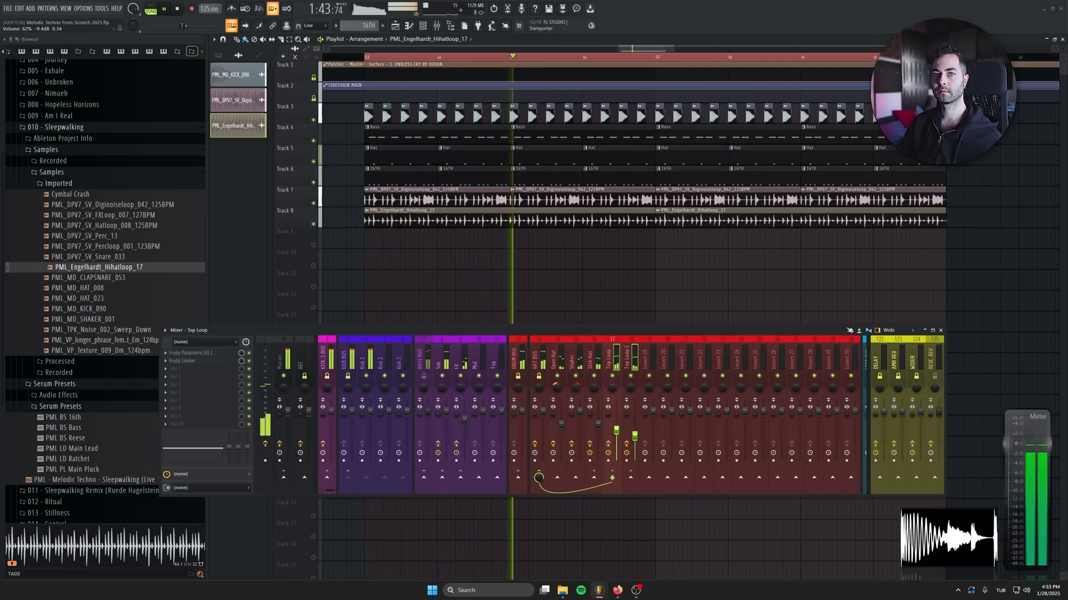
pyautogui.press('space')
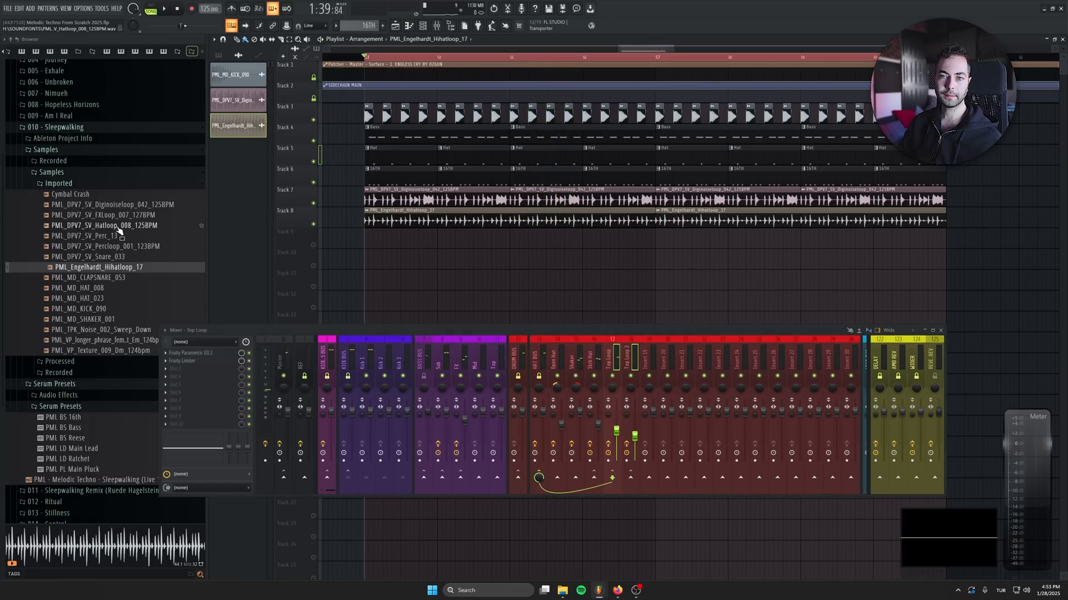
# Place PML_DPV7_SV_Hatloop_008_125BPM on Track 9 at bar 53, cut it into offbeat hits, and assign it to insert 19 named Open
pyautogui.moveTo(119, 230); pyautogui.dragTo(400, 224)
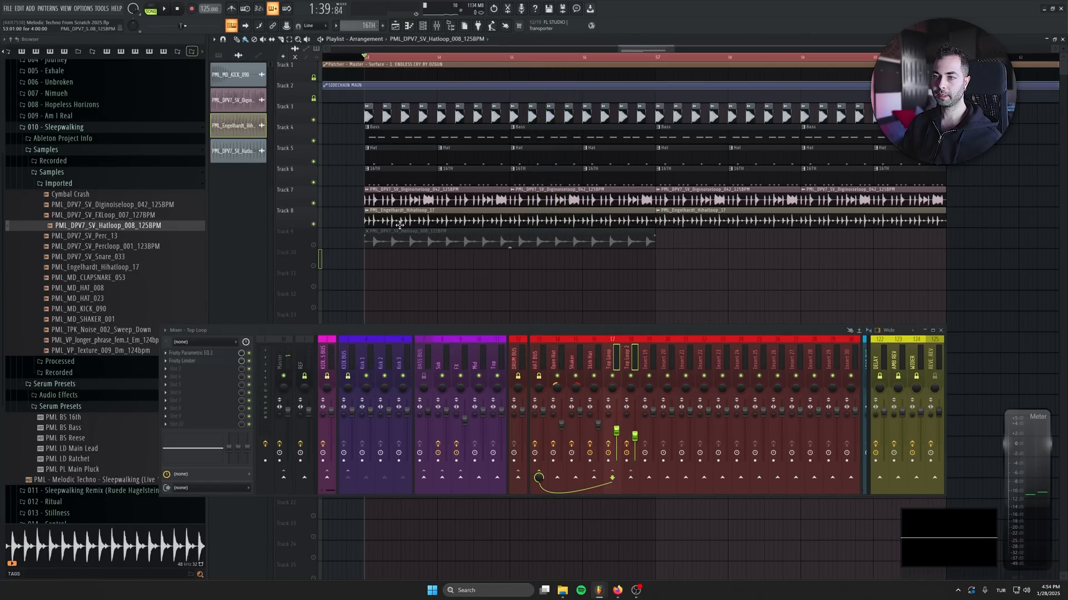
pyautogui.scroll(4, 319, 238)
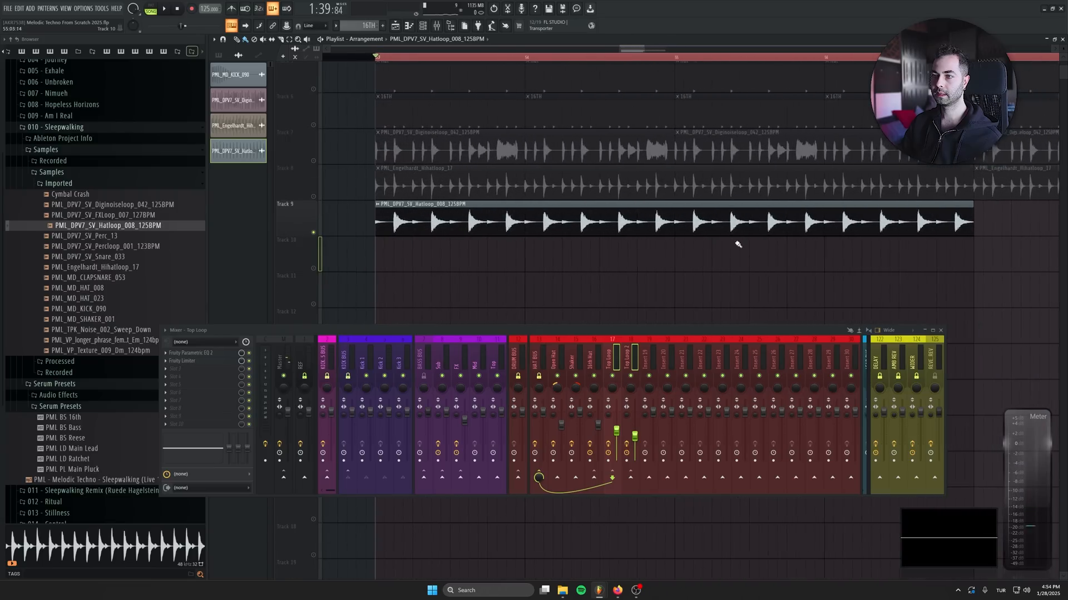
pyautogui.moveTo(1008, 200); pyautogui.dragTo(419, 209)
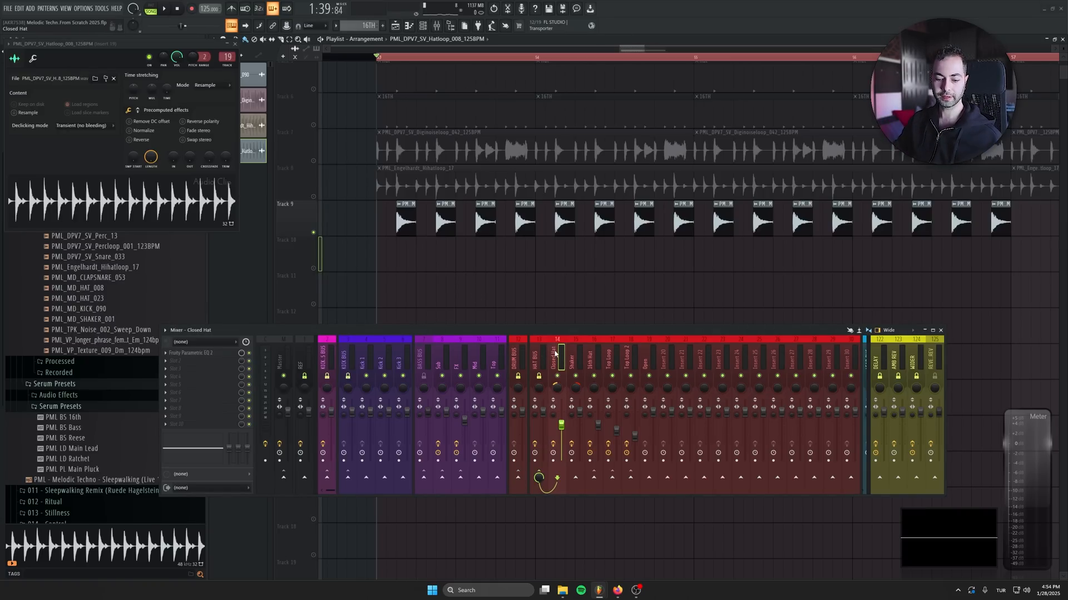
# Select all the offbeat hat hits on Track 9 and duplicate them to fill the rest of the looped section
pyautogui.moveTo(490, 273); pyautogui.dragTo(444, 223)
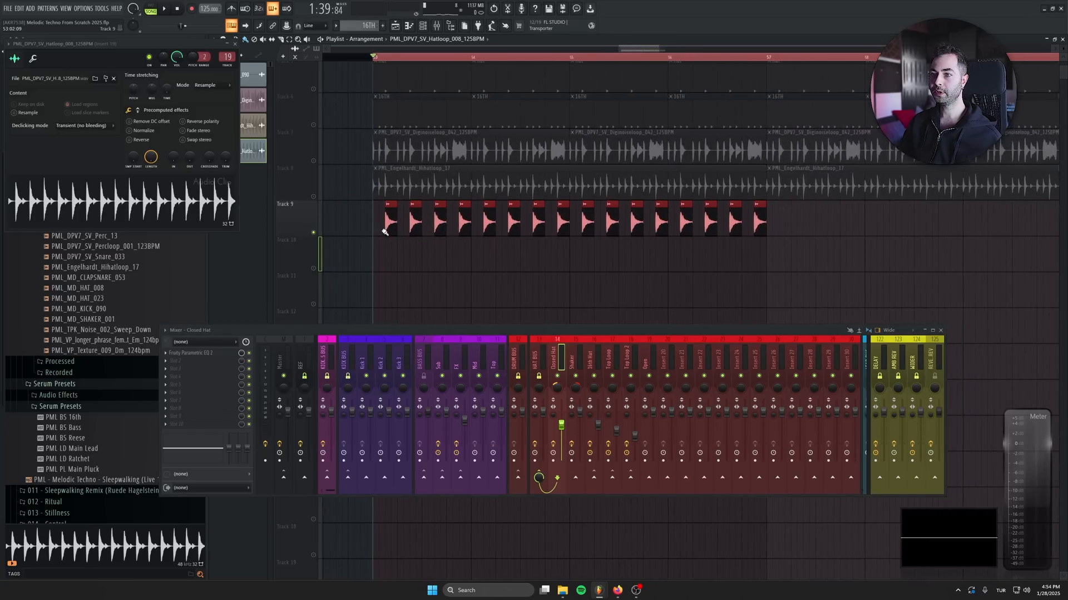
pyautogui.scroll(-1, 423, 216)
pyautogui.hotkey('ctrl', 'b')
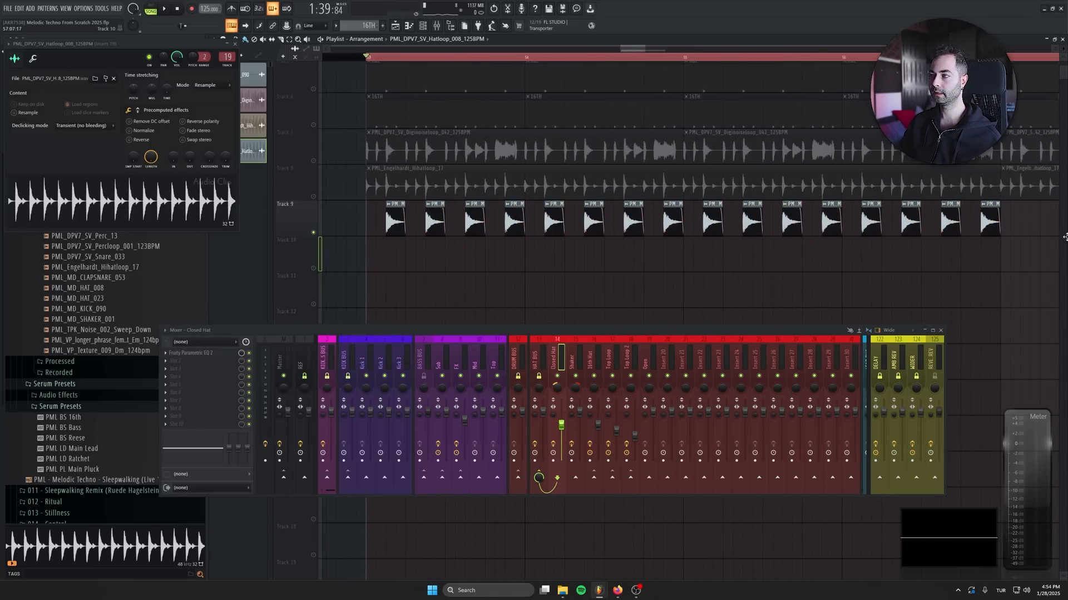
pyautogui.scroll(-4, 495, 264)
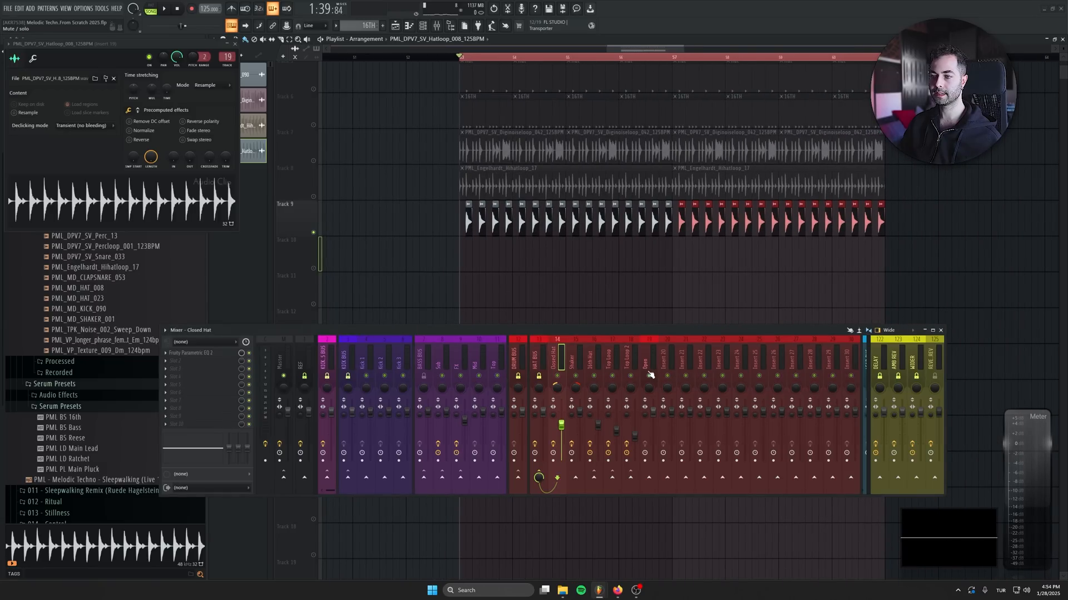
# Route the Open mixer track into the hat bus and lower its fader to about -4.8 dB
pyautogui.click(650, 375)
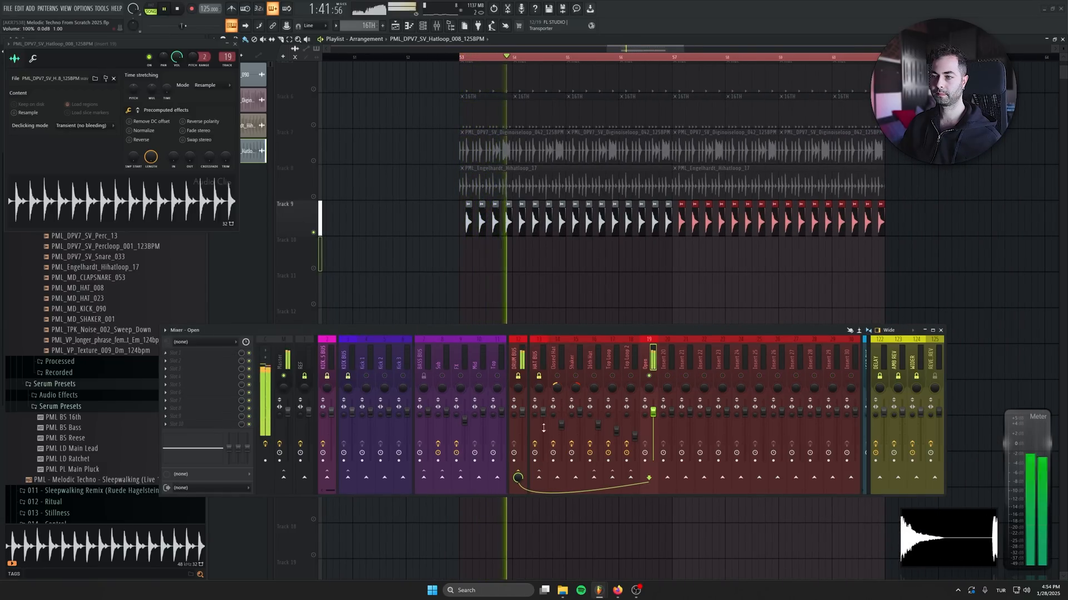
pyautogui.press('space')
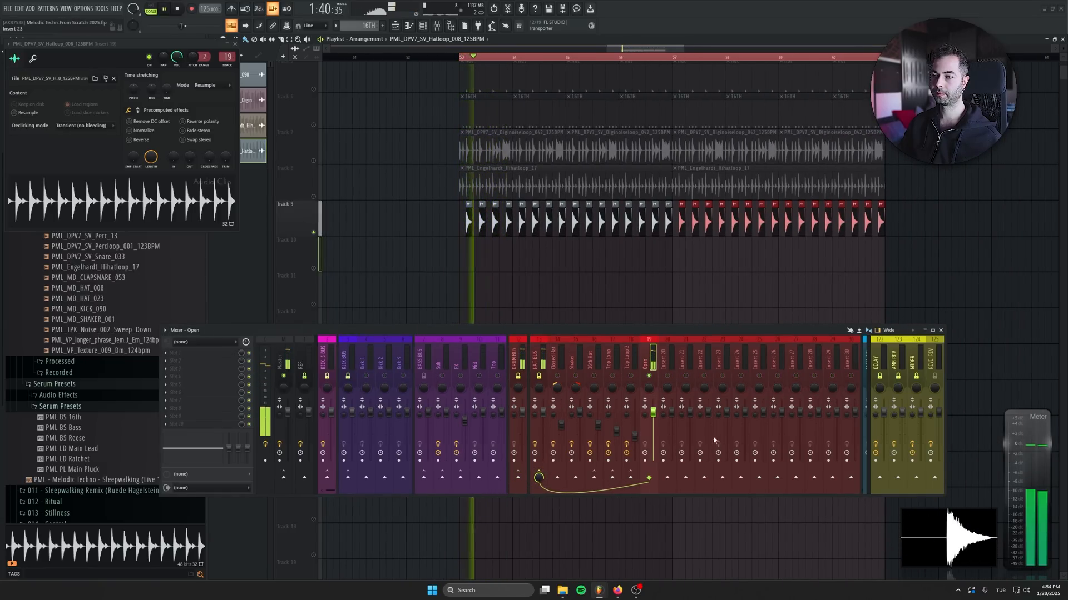
pyautogui.press('space')
pyautogui.scroll(4, 762, 241)
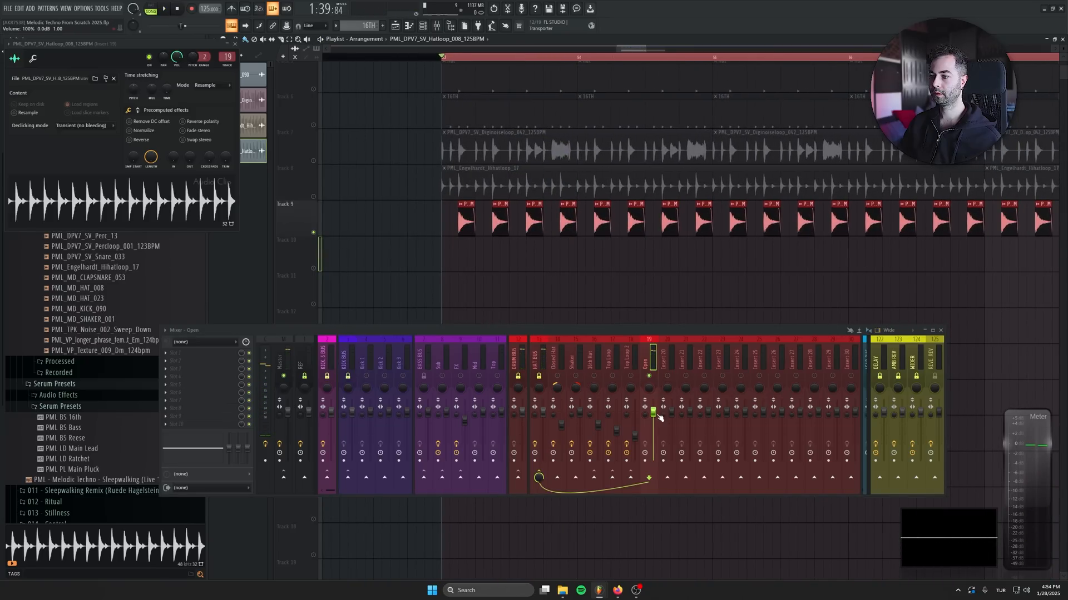
pyautogui.moveTo(653, 411); pyautogui.dragTo(653, 422)
pyautogui.press('space')
pyautogui.press('space')
# Copy Fruity Parametric EQ 2 from Top Loop 2 onto the Open track and adjust its high-pass band during playback
pyautogui.click(204, 355)
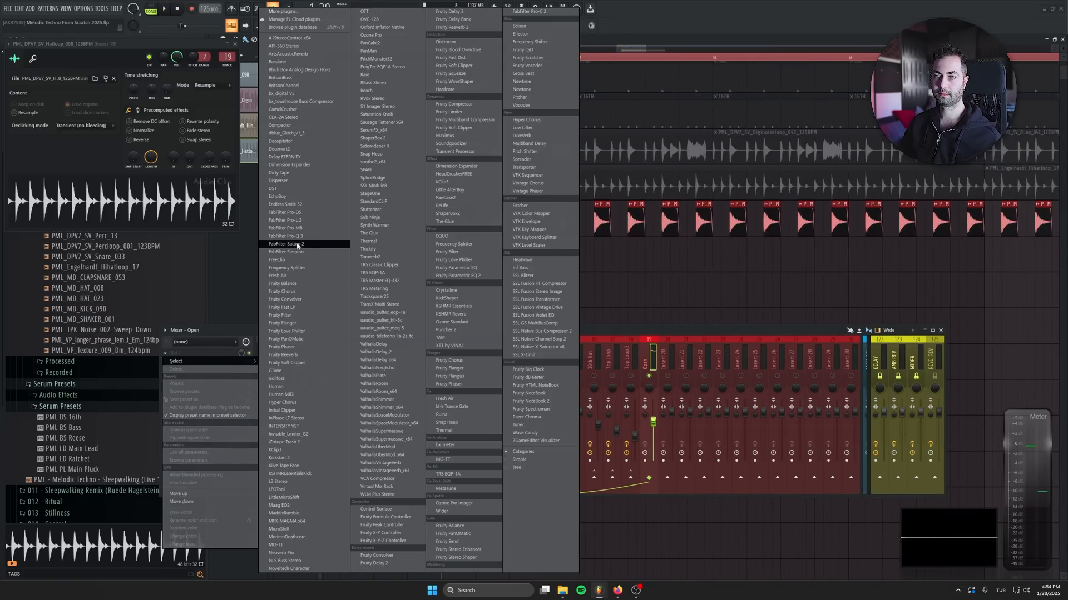
pyautogui.click(637, 366)
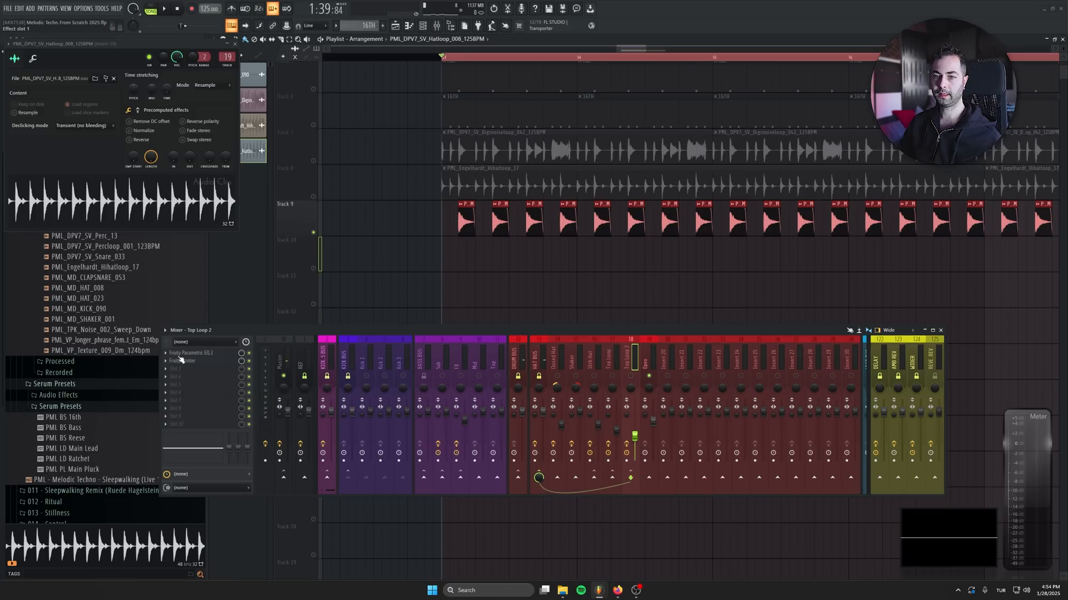
pyautogui.moveTo(181, 355); pyautogui.dragTo(540, 403)
pyautogui.moveTo(647, 361); pyautogui.dragTo(646, 360)
pyautogui.press('space')
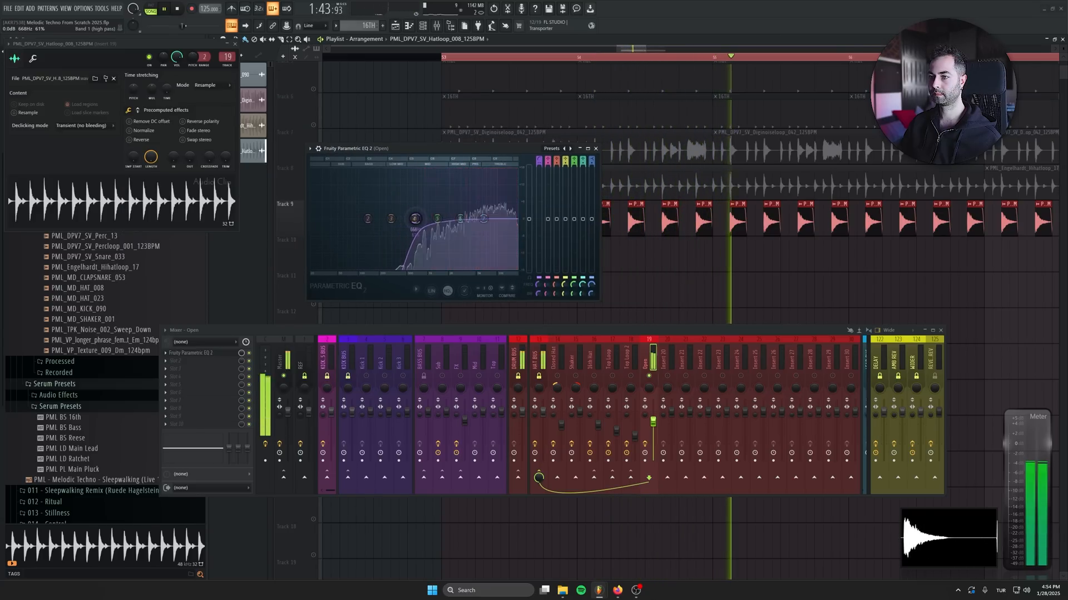
pyautogui.press('Escape')
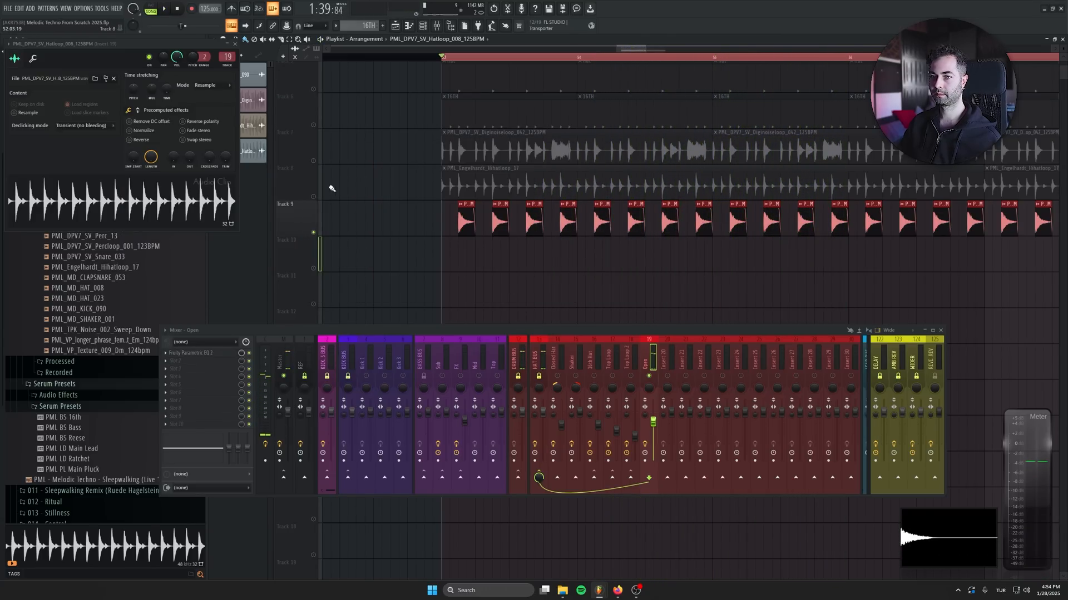
# Unmute the other playlist tracks and set the Open fader to about -4.5 dB against the full groove
pyautogui.click(313, 196)
pyautogui.rightClick(313, 161)
pyautogui.rightClick(313, 161)
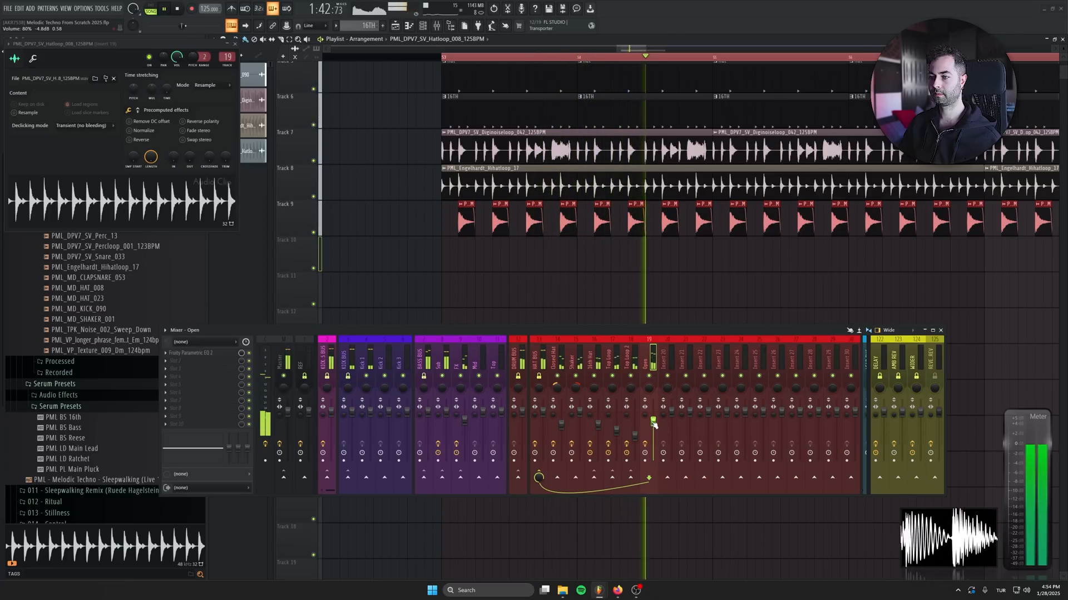
pyautogui.scroll(3, 653, 422)
pyautogui.scroll(-2, 654, 423)
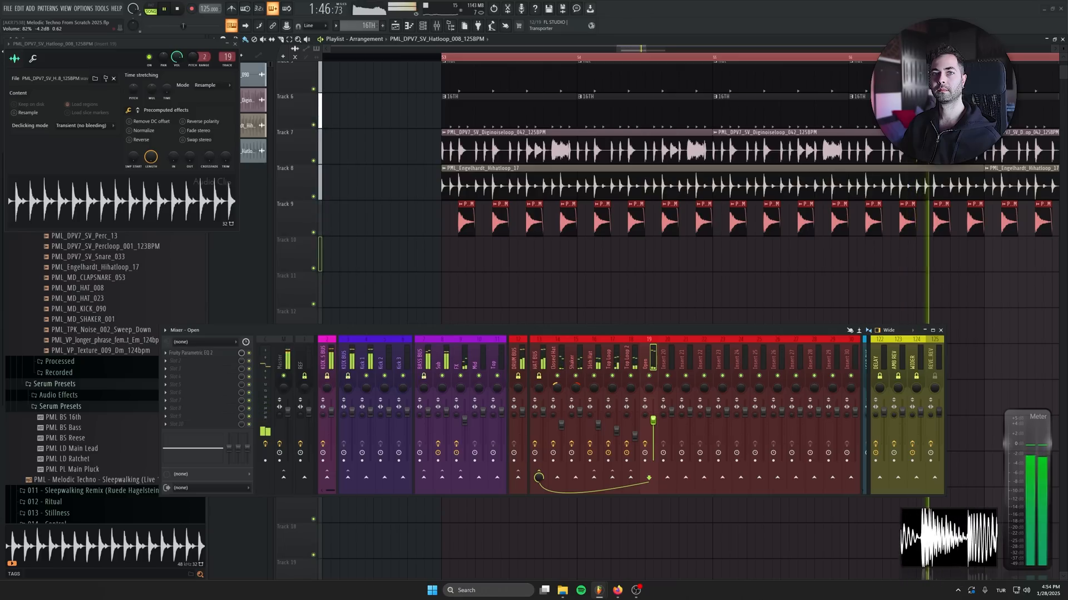
pyautogui.scroll(-1, 653, 422)
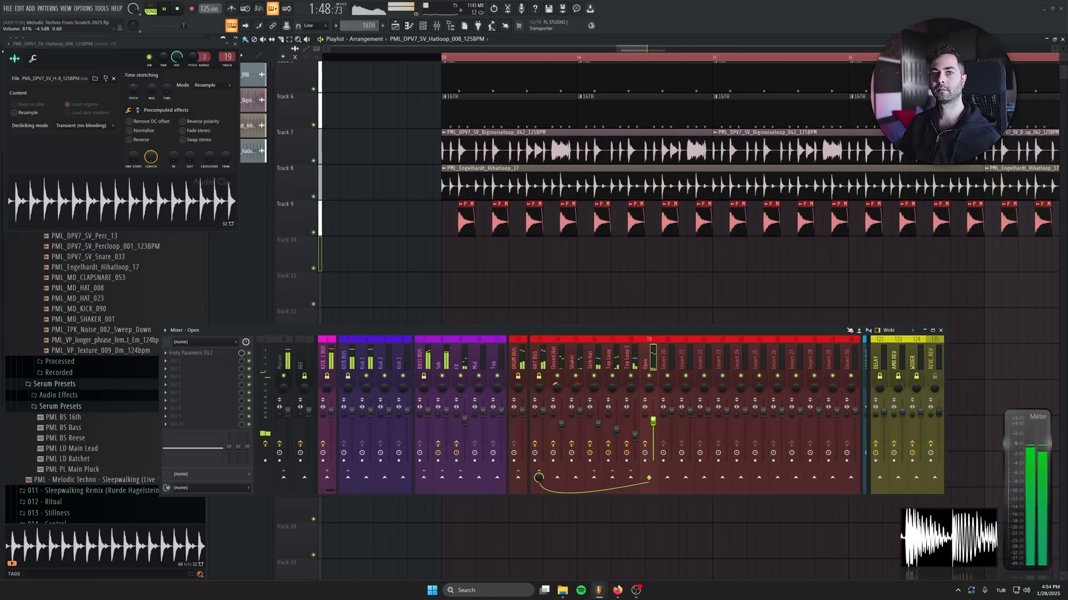
# Place the PML_DPV7_SV_Percloop_001_123BPM sample on Track 11 at bar 53
pyautogui.scroll(-1, 615, 250)
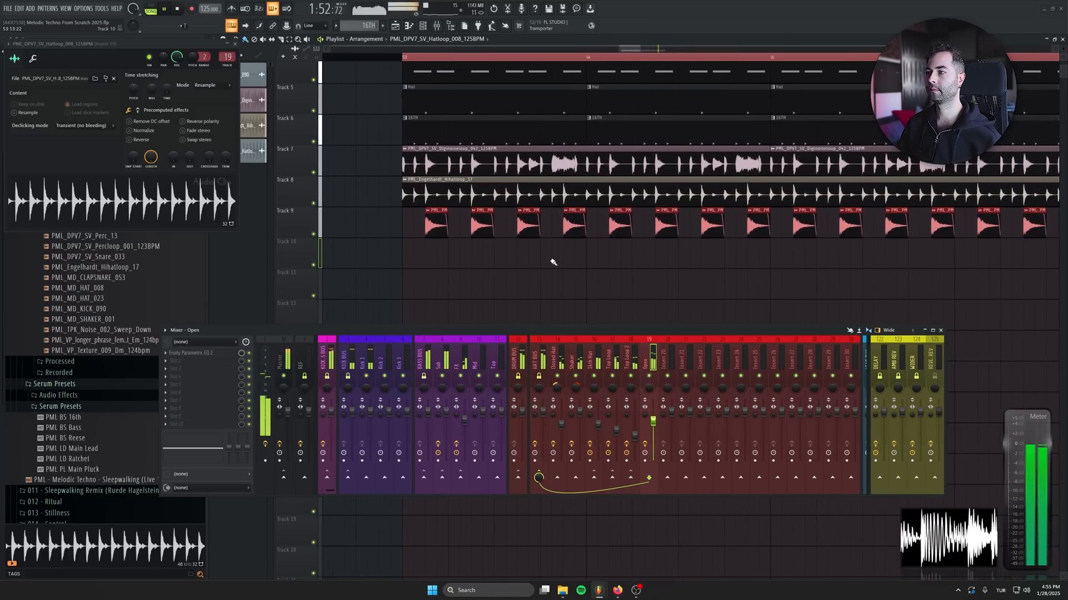
pyautogui.scroll(-4, 554, 257)
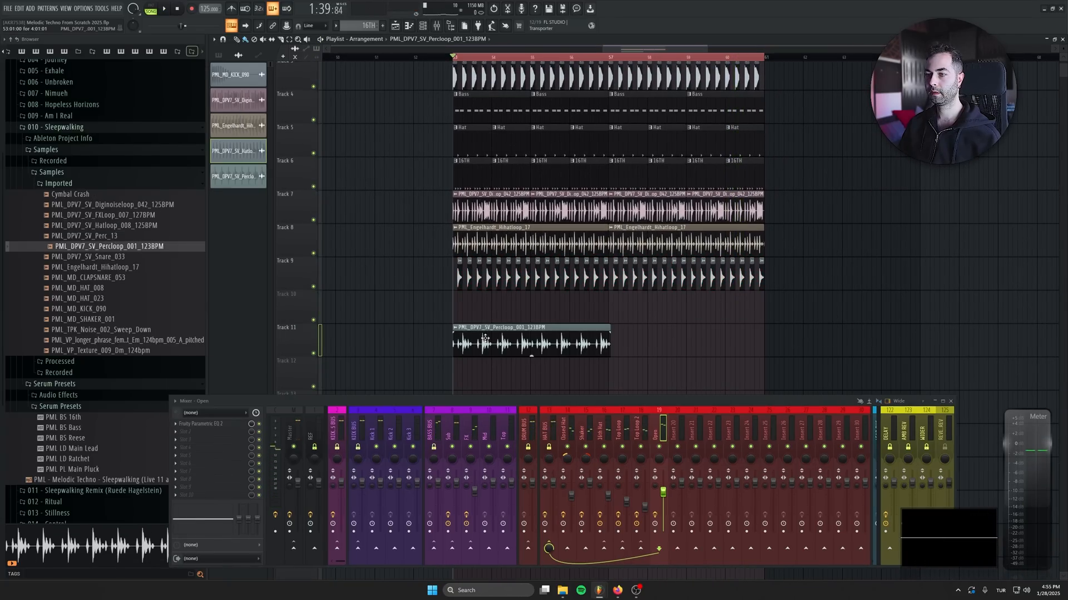
# Move the percussion loop clip to Track 10 and time-stretch the sample to fit the project tempo
pyautogui.moveTo(485, 345); pyautogui.dragTo(485, 307)
pyautogui.doubleClick(573, 307)
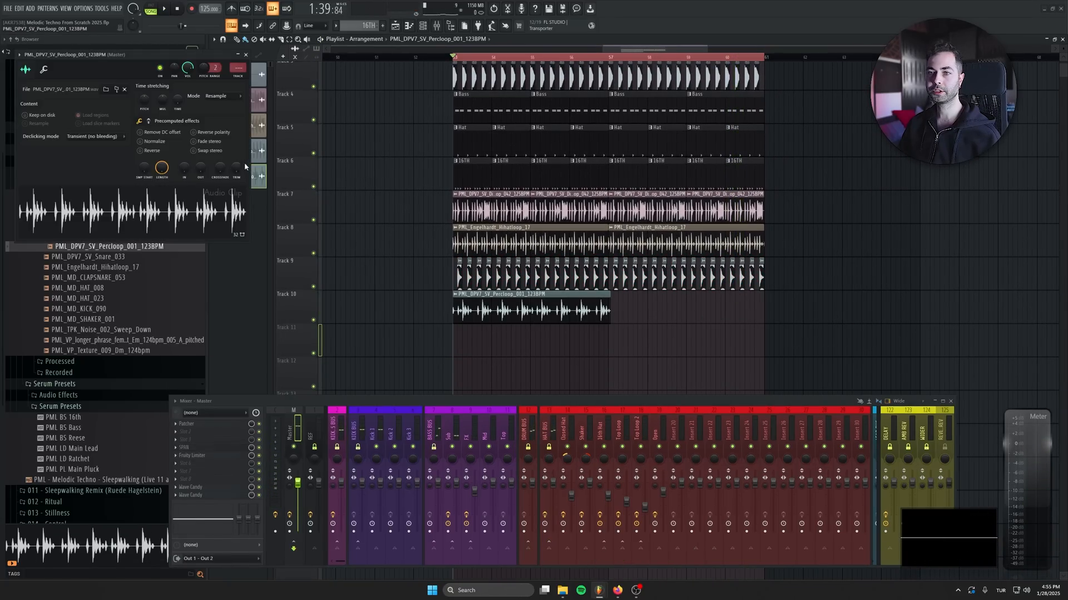
pyautogui.rightClick(178, 103)
pyautogui.click(206, 184)
# Duplicate the percussion loop at bar 57, solo Track 10 and play it back
pyautogui.click(537, 300)
pyautogui.moveTo(703, 306); pyautogui.dragTo(664, 303)
pyautogui.keyDown('ctrl'); pyautogui.click(314, 321); pyautogui.keyUp('ctrl')
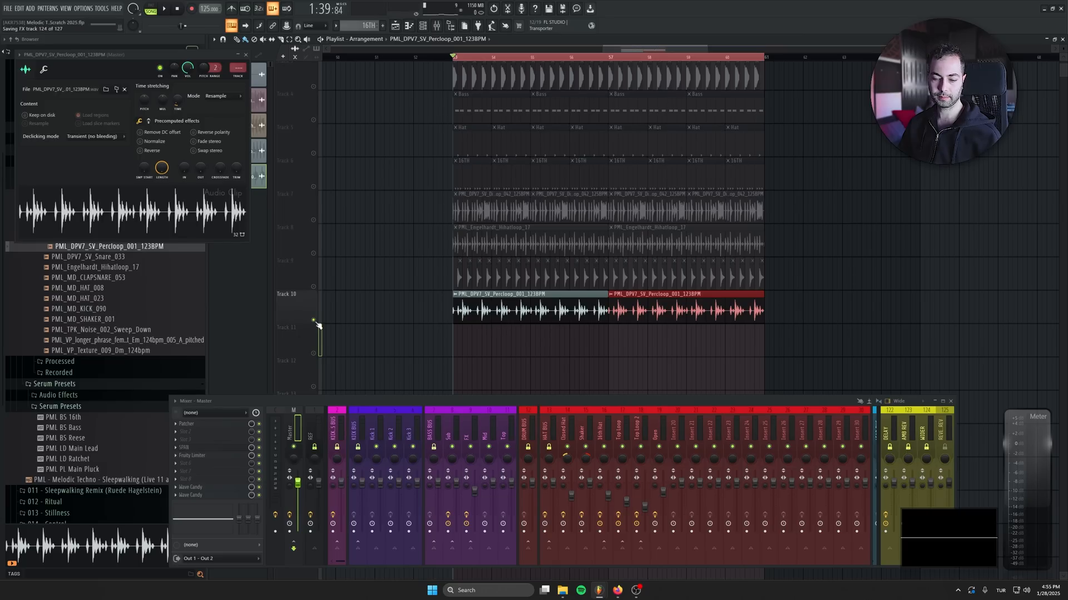
pyautogui.press('space')
pyautogui.click(246, 55)
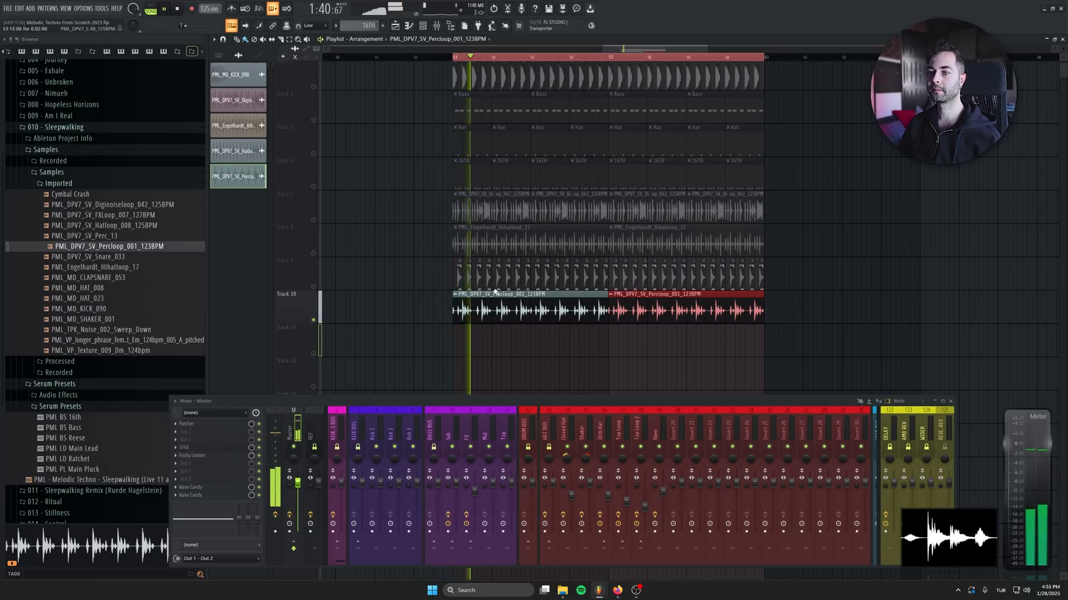
pyautogui.scroll(2, 512, 338)
pyautogui.press('space')
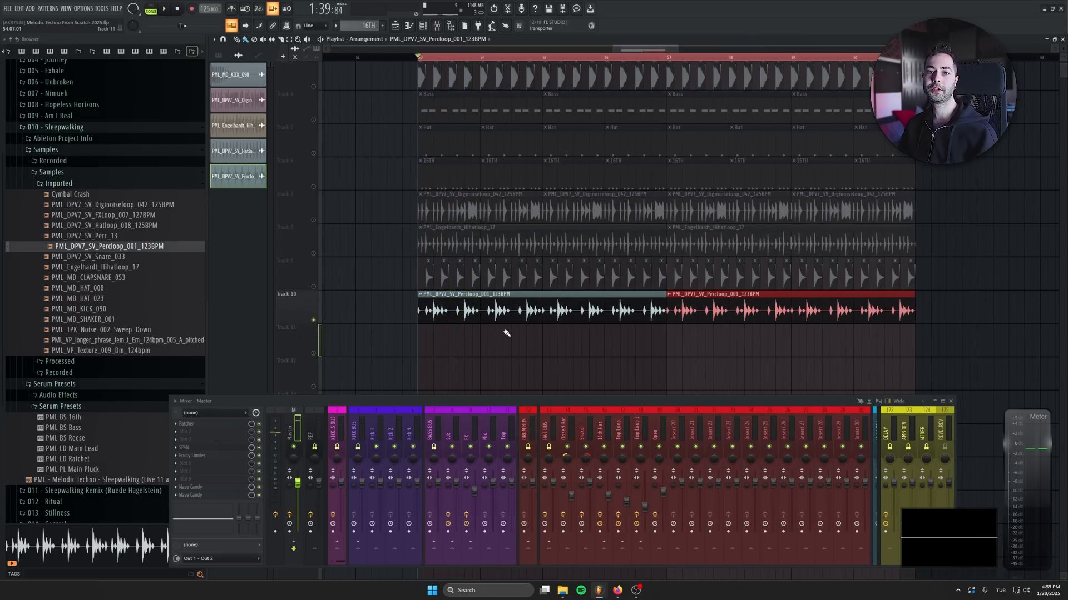
# Route the percussion loop to mixer track 20 and name that track Perc Loop
pyautogui.doubleClick(507, 309)
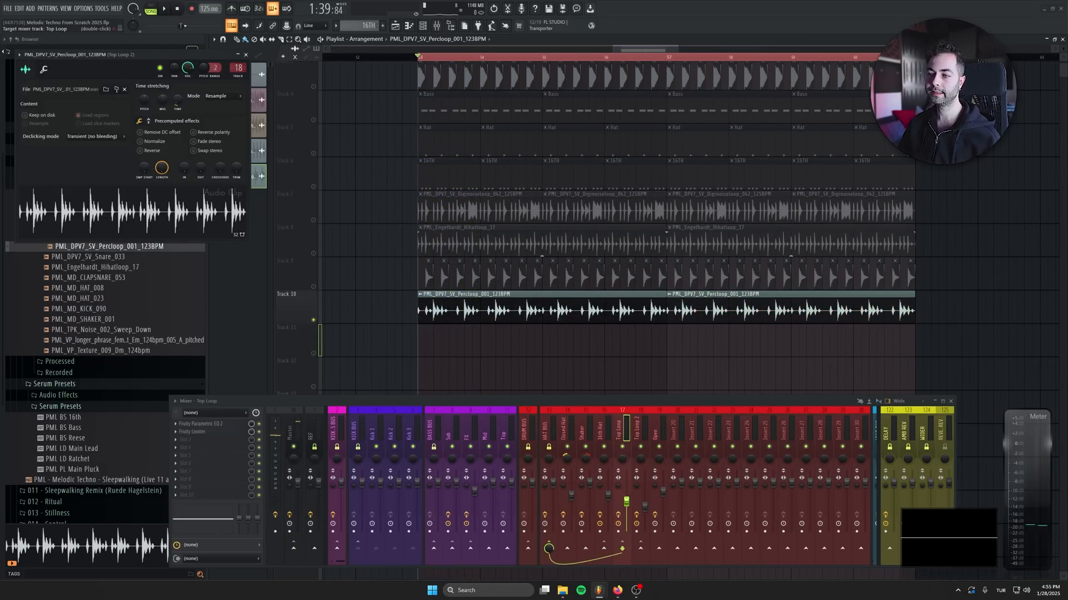
pyautogui.doubleClick(684, 439)
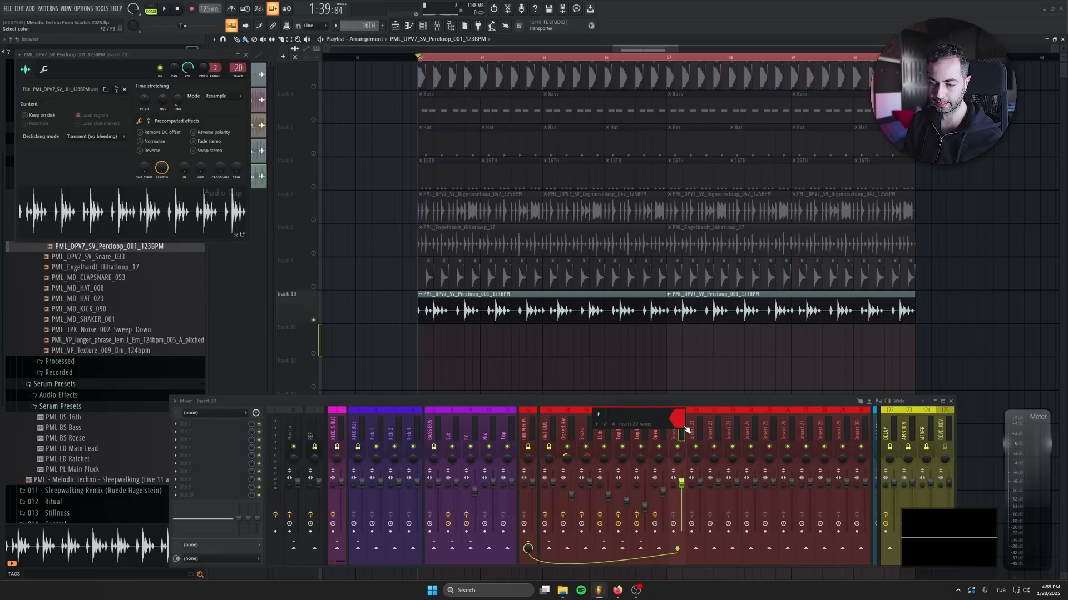
pyautogui.write('Perc Loop')
pyautogui.press('Return')
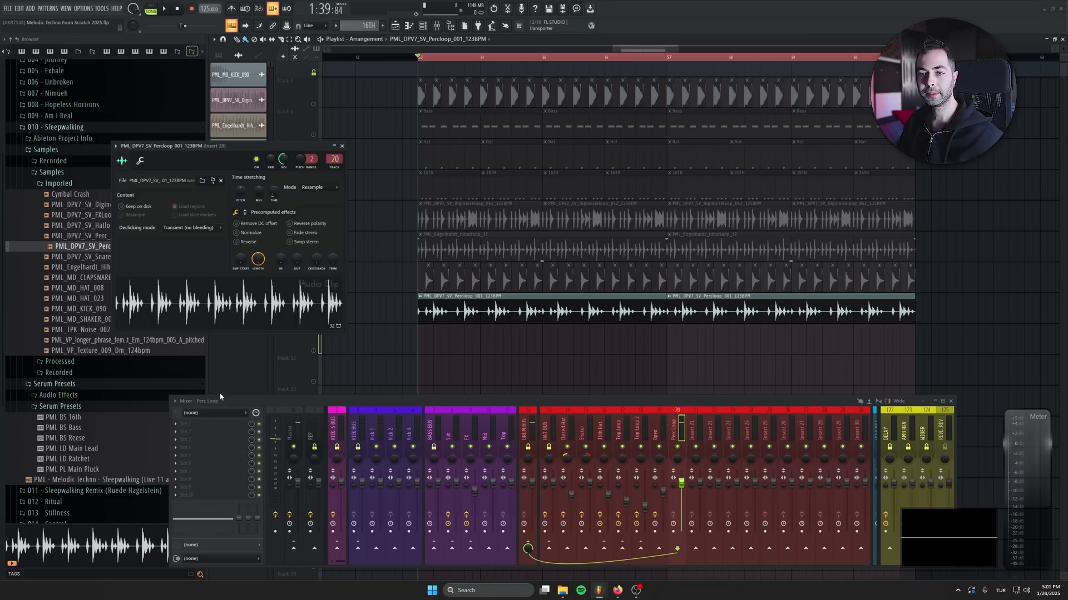
# Add Fruity Parametric EQ 2 with the LOWCUT preset to the Perc Loop track and audition it
pyautogui.click(211, 412)
pyautogui.click(468, 275)
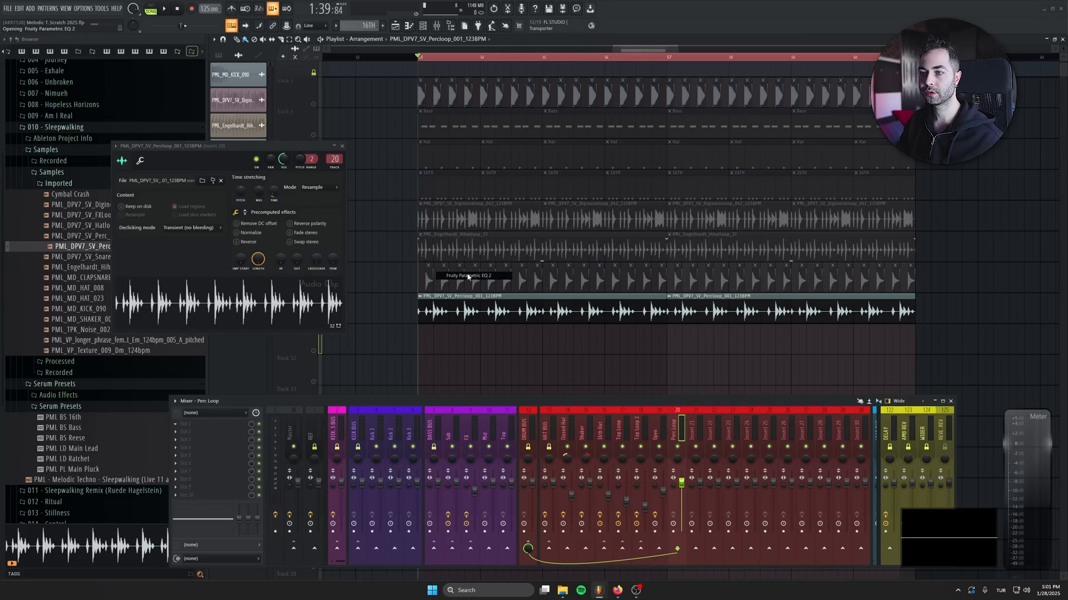
pyautogui.click(272, 66)
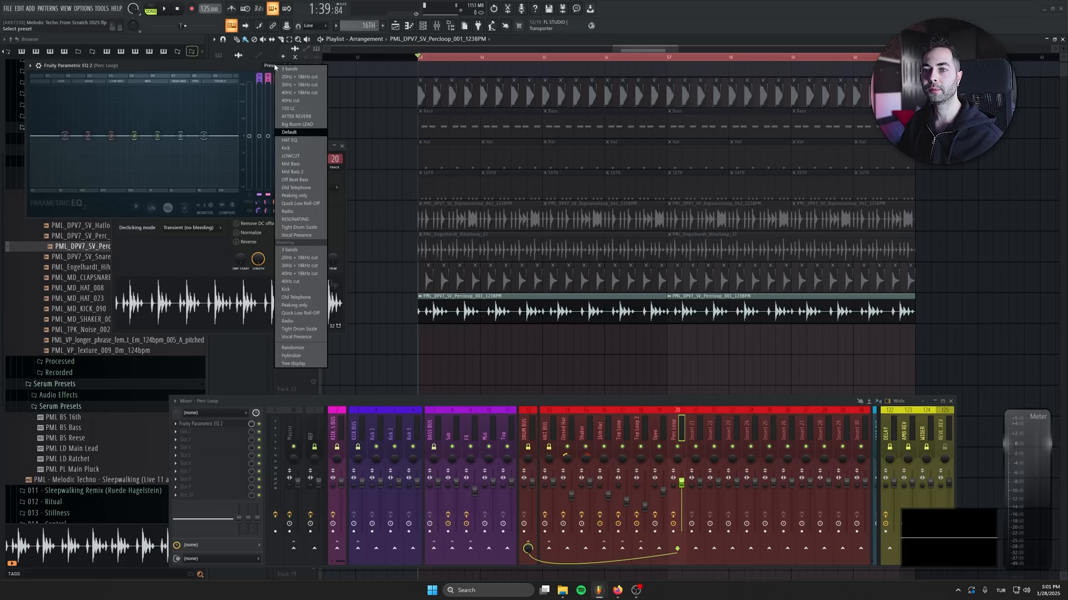
pyautogui.click(290, 156)
pyautogui.press('space')
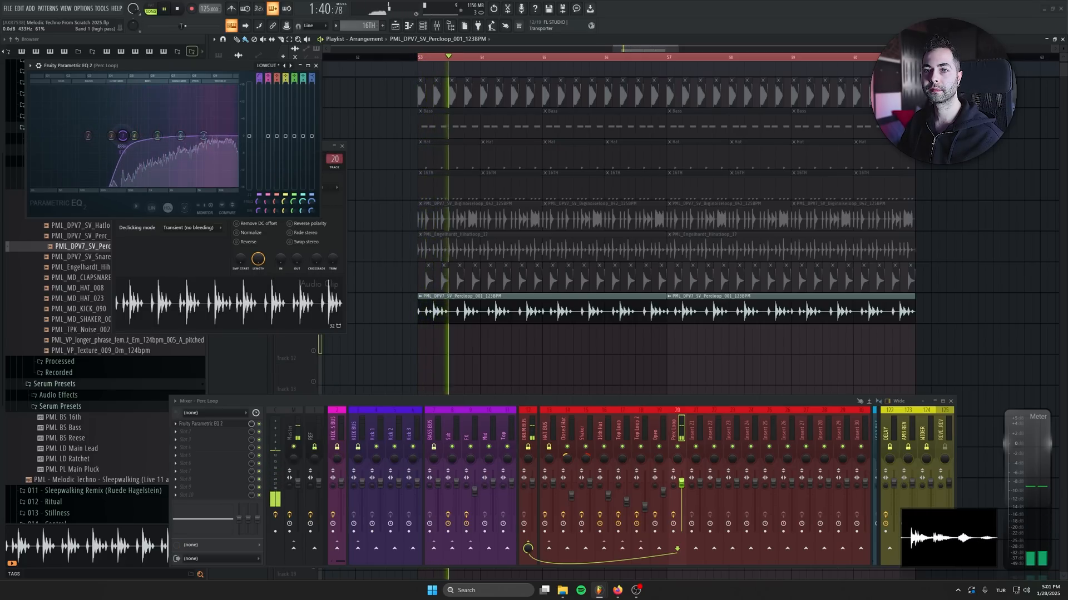
pyautogui.click(316, 66)
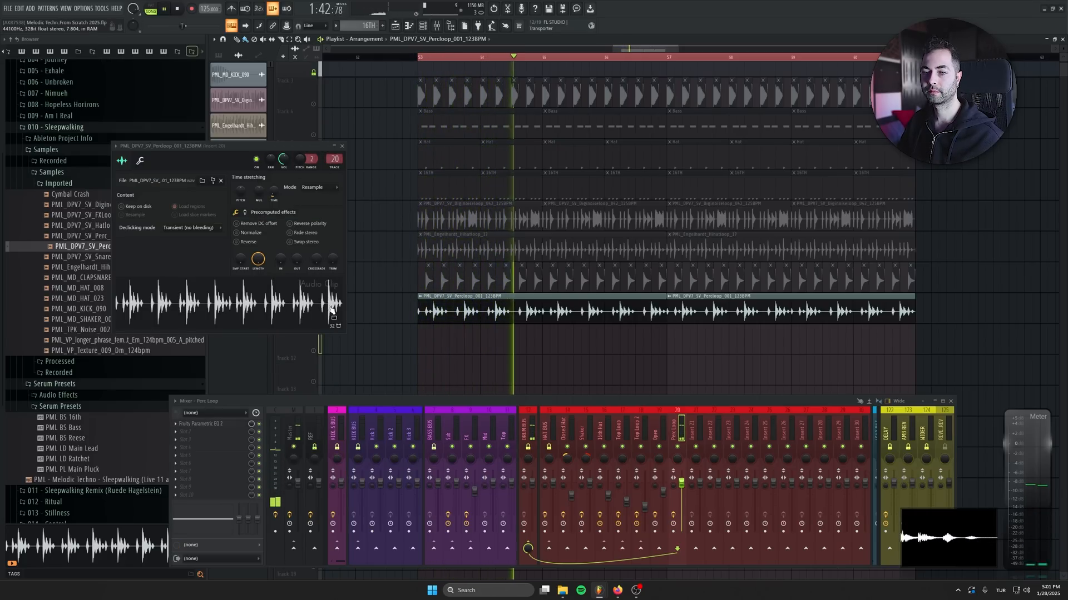
pyautogui.click(341, 146)
pyautogui.press('space')
# Copy the Fruity Limiter from the 16th Hat mixer track onto the Perc Loop track
pyautogui.scroll(5, 444, 335)
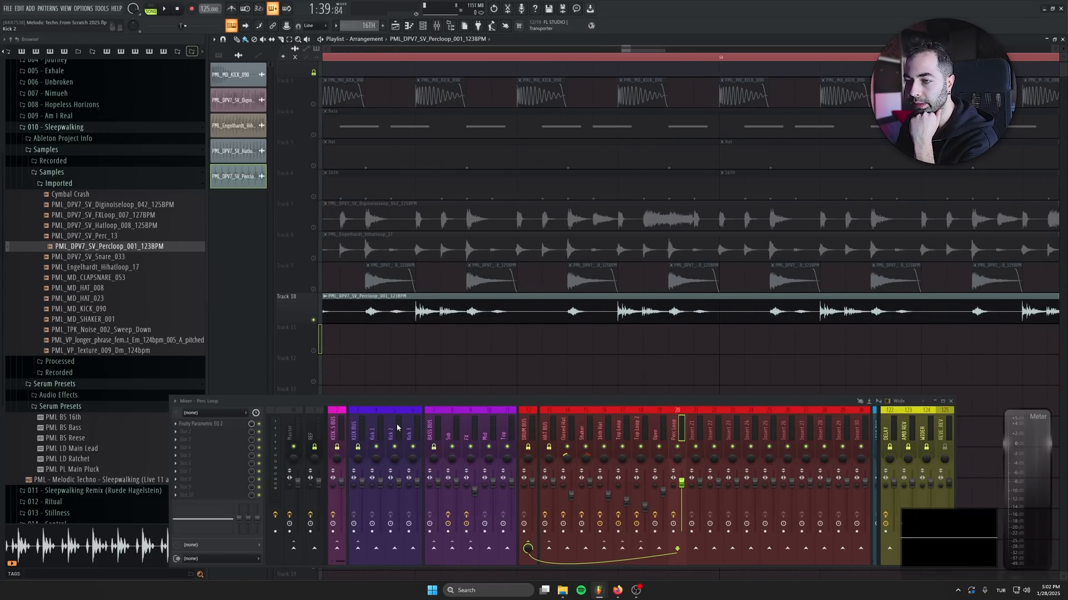
pyautogui.click(358, 429)
pyautogui.click(621, 424)
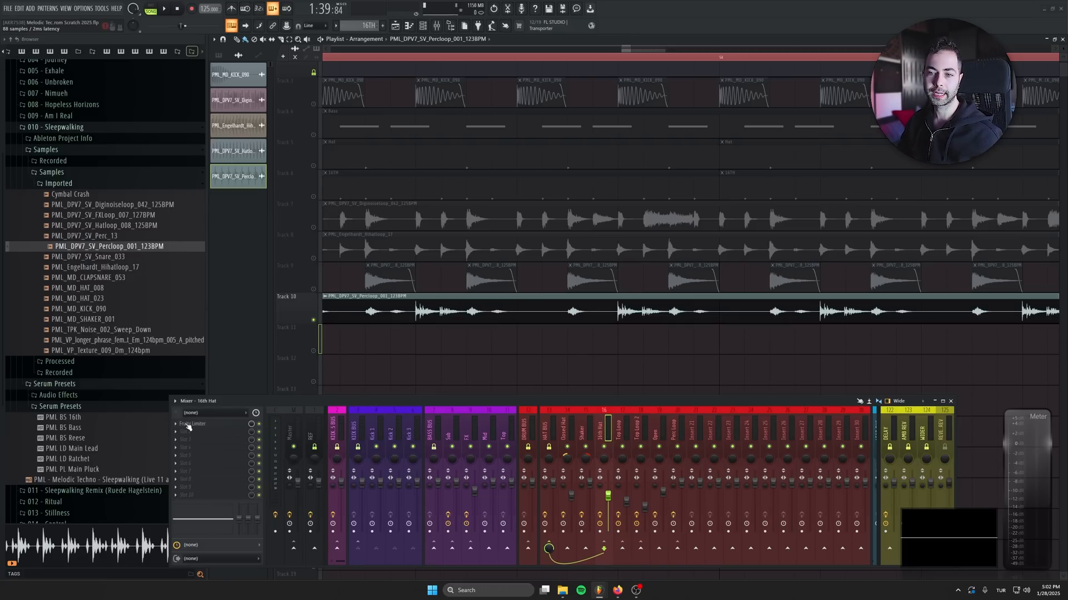
pyautogui.rightClick(188, 427)
pyautogui.moveTo(194, 423); pyautogui.dragTo(673, 417)
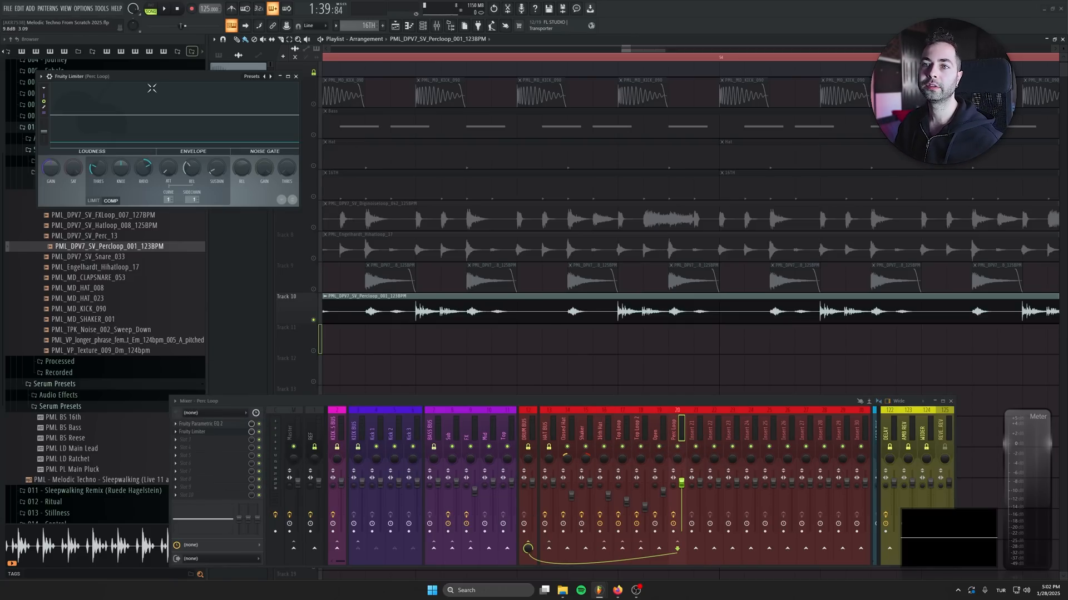
# Adjust the Perc Loop limiter's compressor threshold and attack while playing the loop with the kick
pyautogui.moveTo(152, 88); pyautogui.dragTo(278, 160)
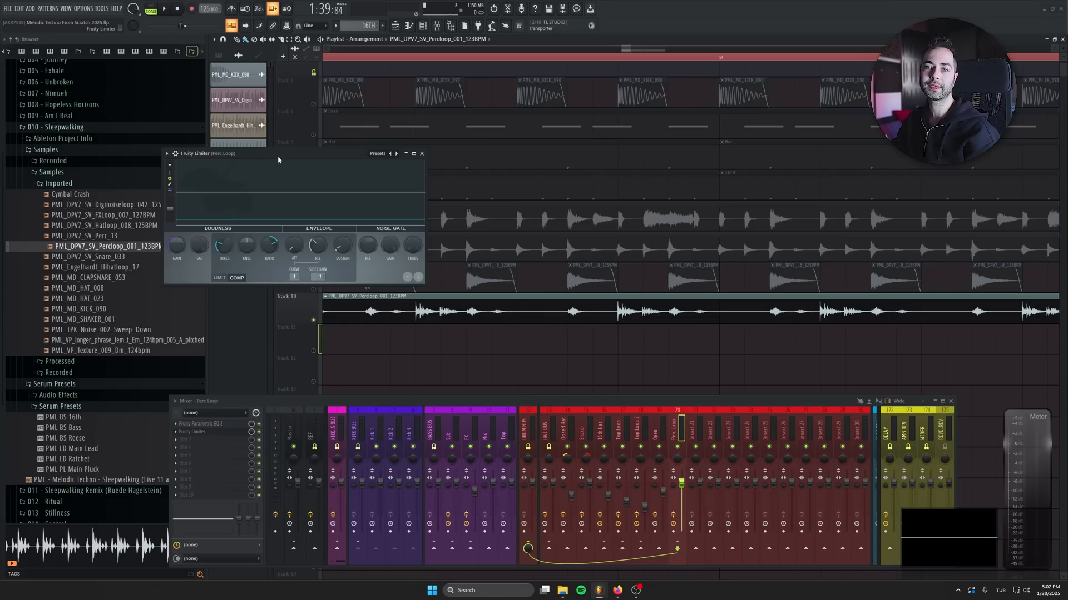
pyautogui.press('space')
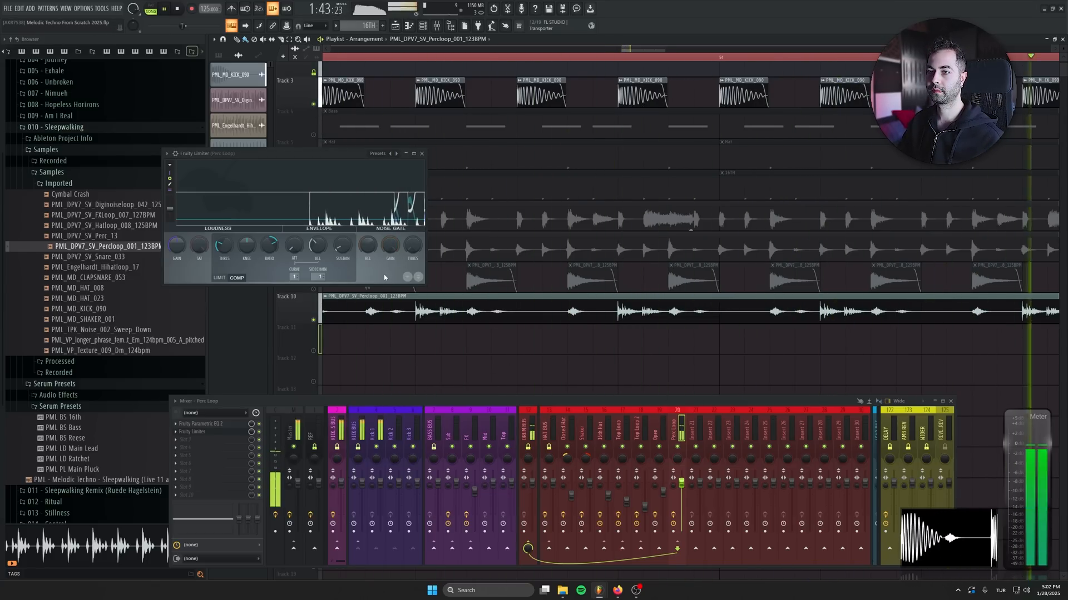
pyautogui.moveTo(224, 245); pyautogui.dragTo(224, 227)
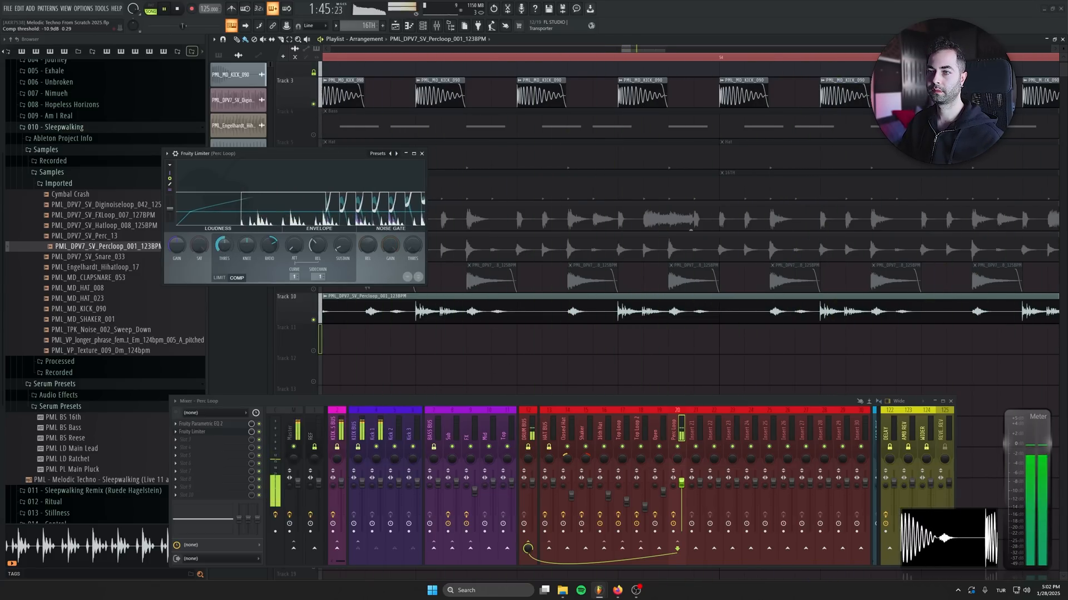
pyautogui.moveTo(294, 245); pyautogui.dragTo(299, 255)
pyautogui.press('space')
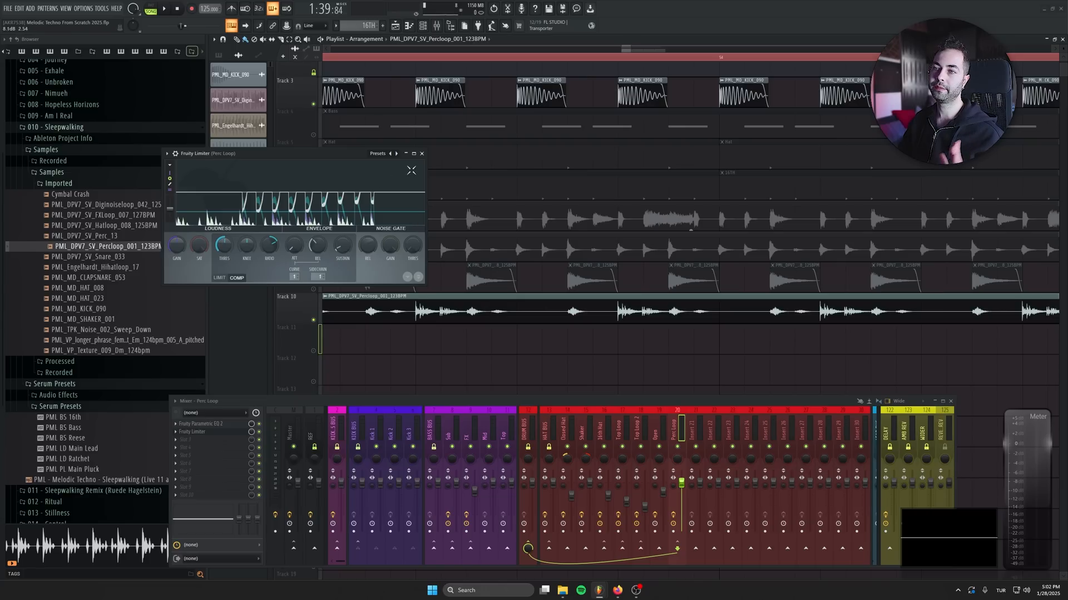
pyautogui.click(422, 154)
# Preview one-shot samples and place PML_MD_CLAPSNARE_053 on Track 11 at the second beat of bar 53
pyautogui.scroll(-3, 417, 362)
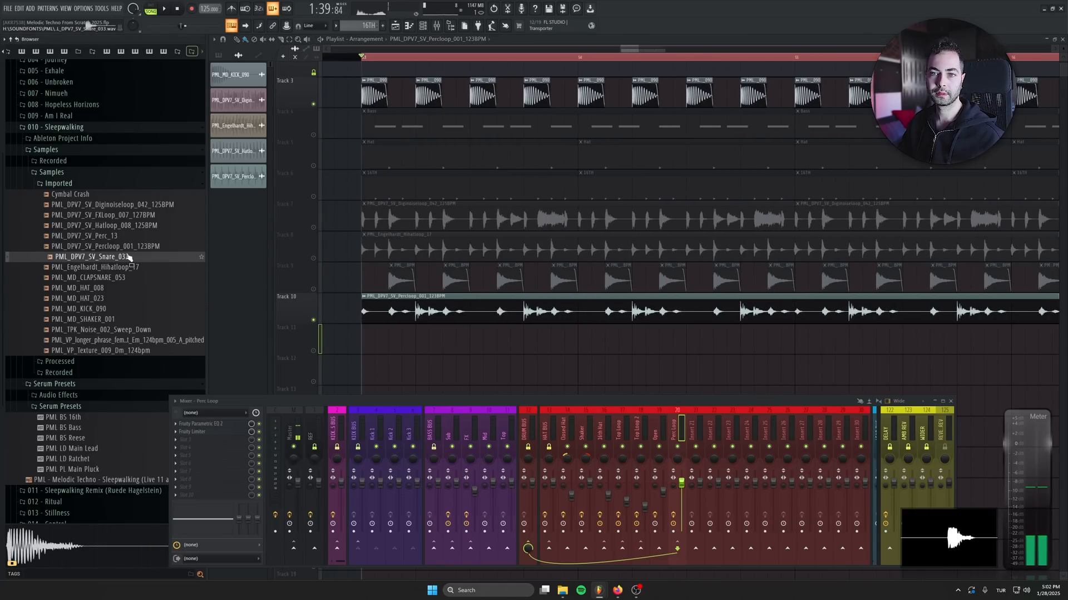
pyautogui.click(129, 236)
pyautogui.click(121, 278)
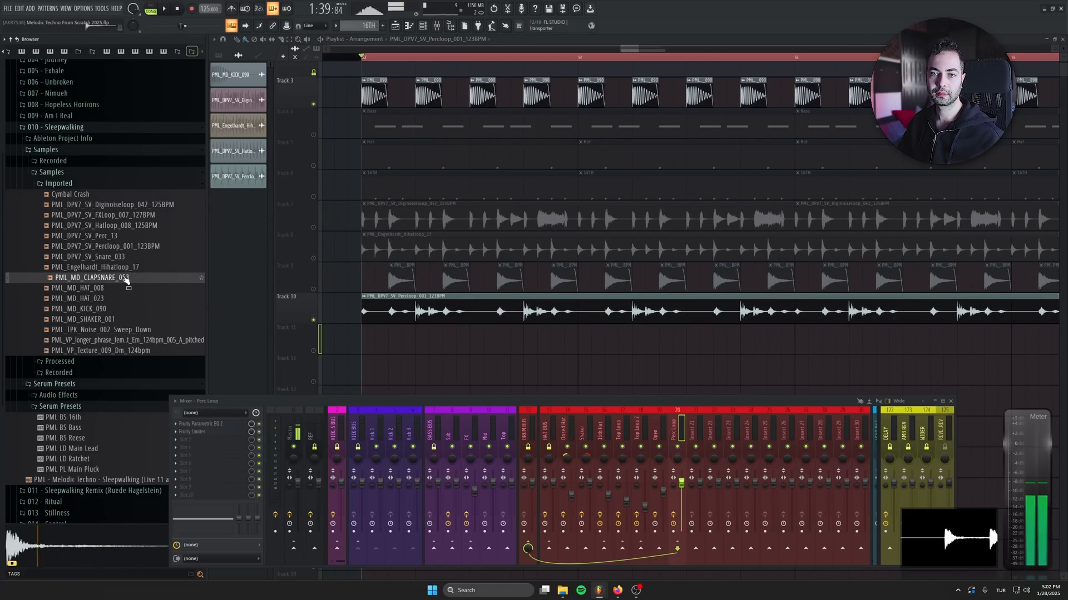
pyautogui.moveTo(124, 278); pyautogui.dragTo(495, 341)
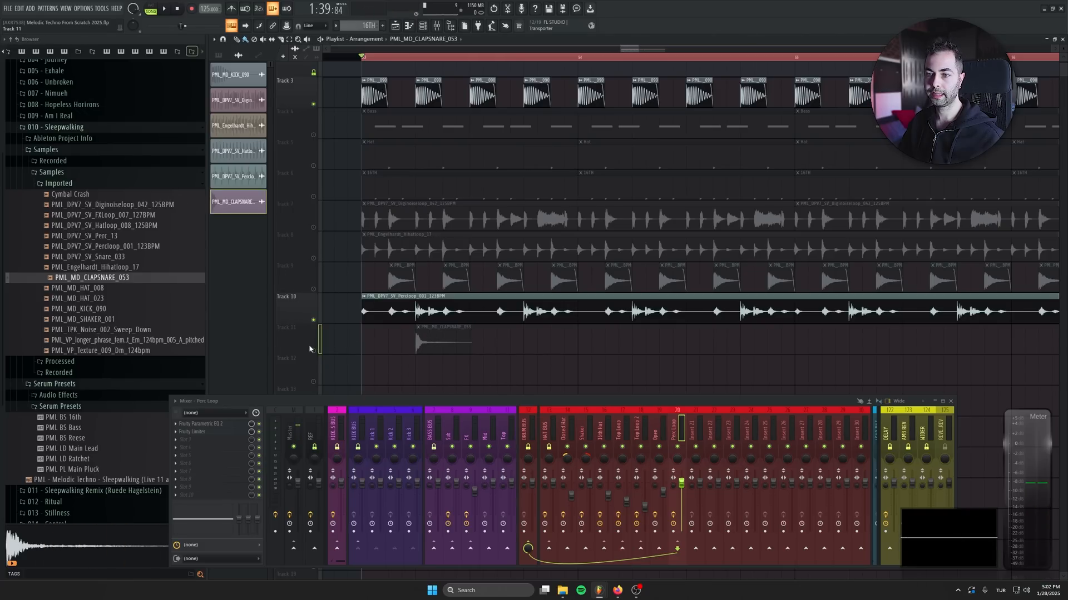
# Repeat the clapsnare on every second kick along Track 11 to fill the loop section
pyautogui.click(558, 336)
pyautogui.moveTo(422, 340); pyautogui.dragTo(653, 343)
pyautogui.hotkey('ctrl', 'b')
pyautogui.hotkey('ctrl', 'b')
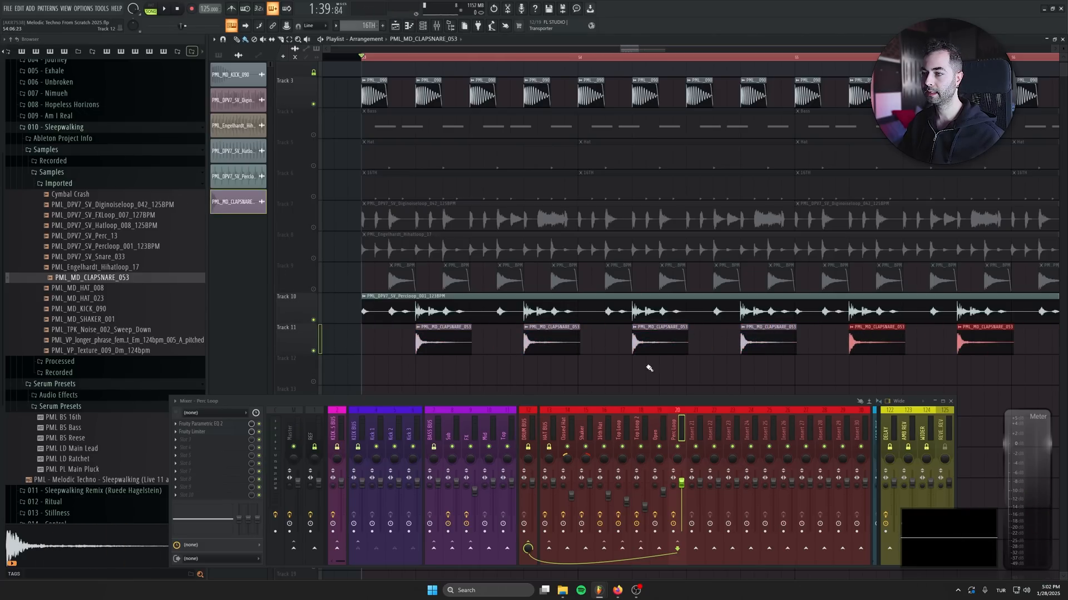
pyautogui.scroll(-3, 451, 335)
pyautogui.hotkey('ctrl', 'b')
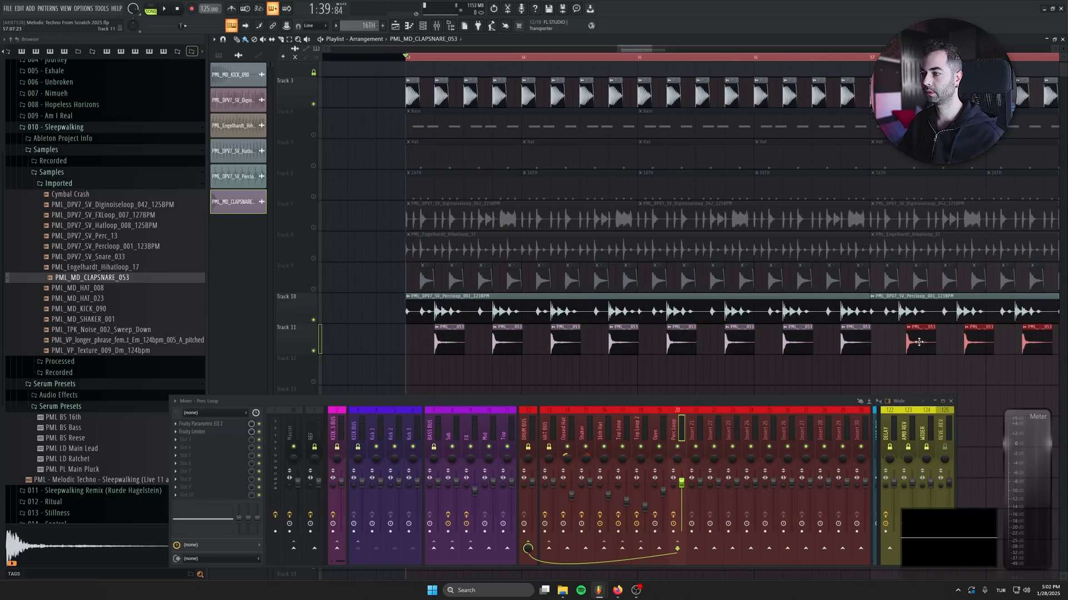
# Shorten the clapsnare clips on Track 11 and give them fade-outs during playback
pyautogui.press('space')
pyautogui.scroll(-2, 579, 338)
pyautogui.scroll(5, 567, 350)
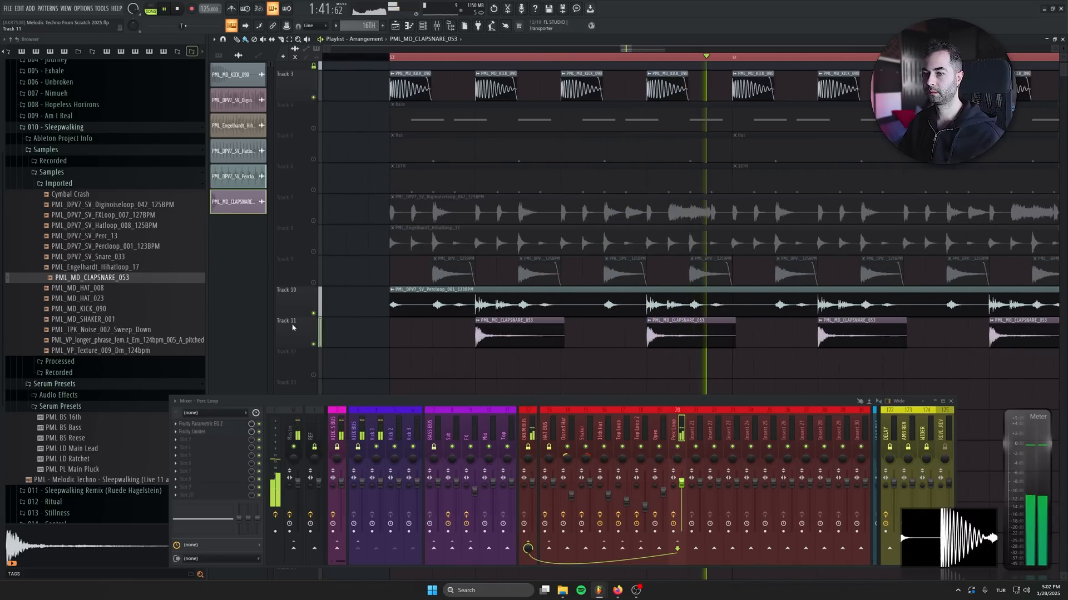
pyautogui.moveTo(529, 321)
pyautogui.mouseDown()
pyautogui.moveTo(499, 328)
pyautogui.moveTo(553, 323)
pyautogui.moveTo(501, 328)
pyautogui.moveTo(544, 327)
pyautogui.mouseUp()
pyautogui.hotkey('ctrl', 'z')
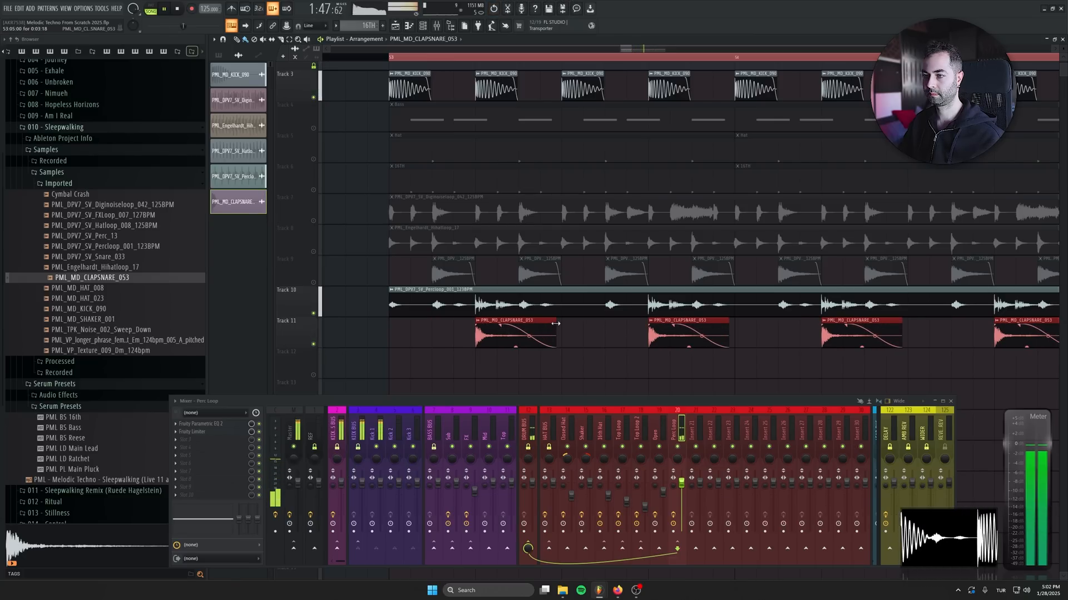
pyautogui.scroll(-3, 514, 345)
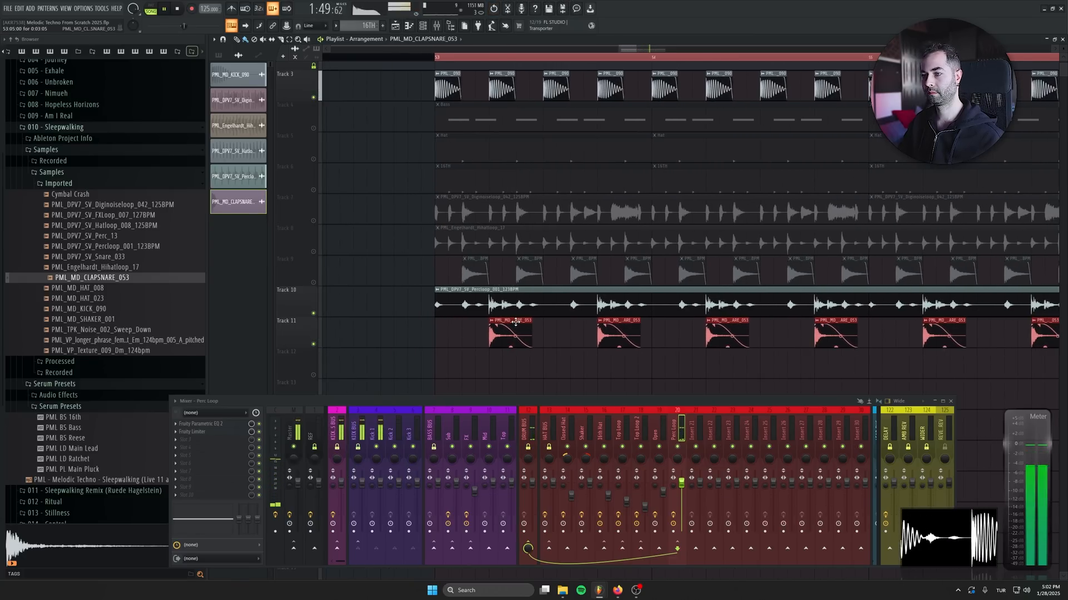
# Audition the clapsnare alone and together with the percussion loop, and route it to mixer track 21
pyautogui.doubleClick(514, 327)
pyautogui.press('space')
pyautogui.scroll(4, 513, 354)
pyautogui.scroll(2, 513, 354)
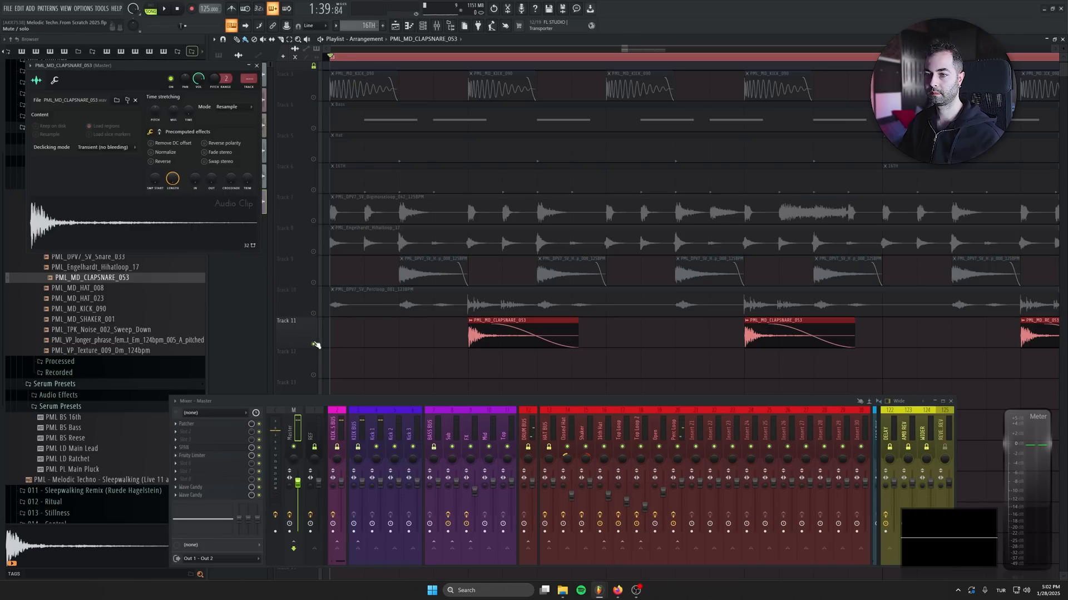
pyautogui.press('space')
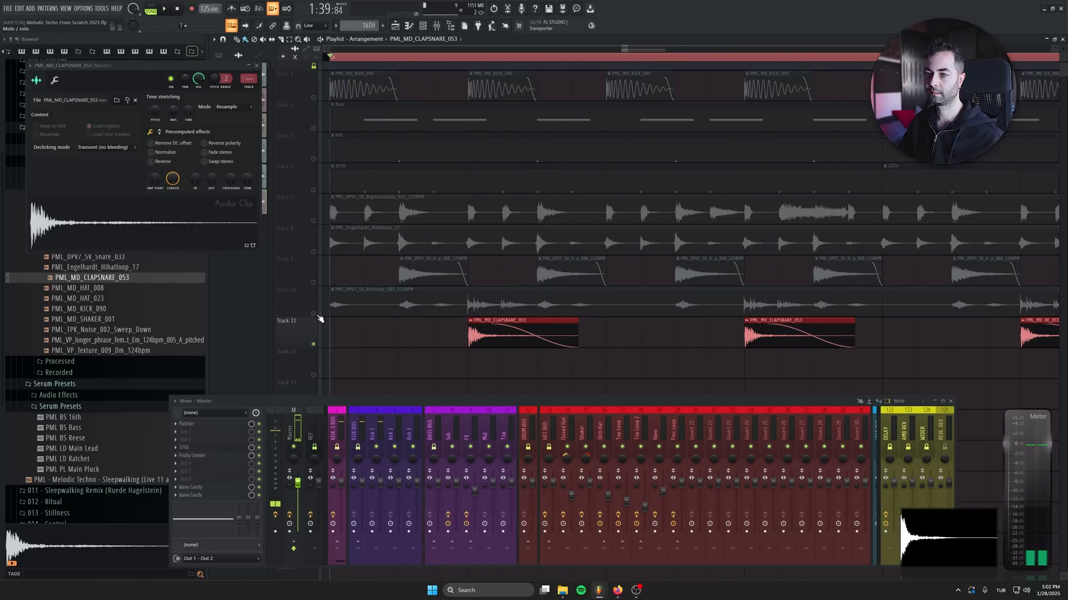
pyautogui.rightClick(314, 314)
pyautogui.click(313, 344)
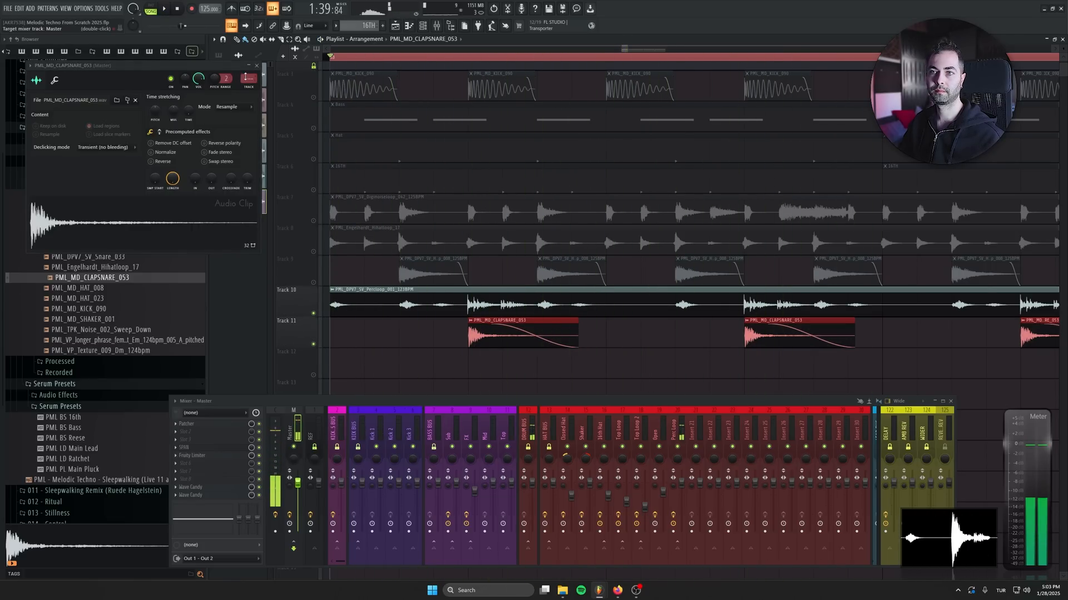
pyautogui.press('space')
pyautogui.moveTo(249, 78); pyautogui.dragTo(249, 45)
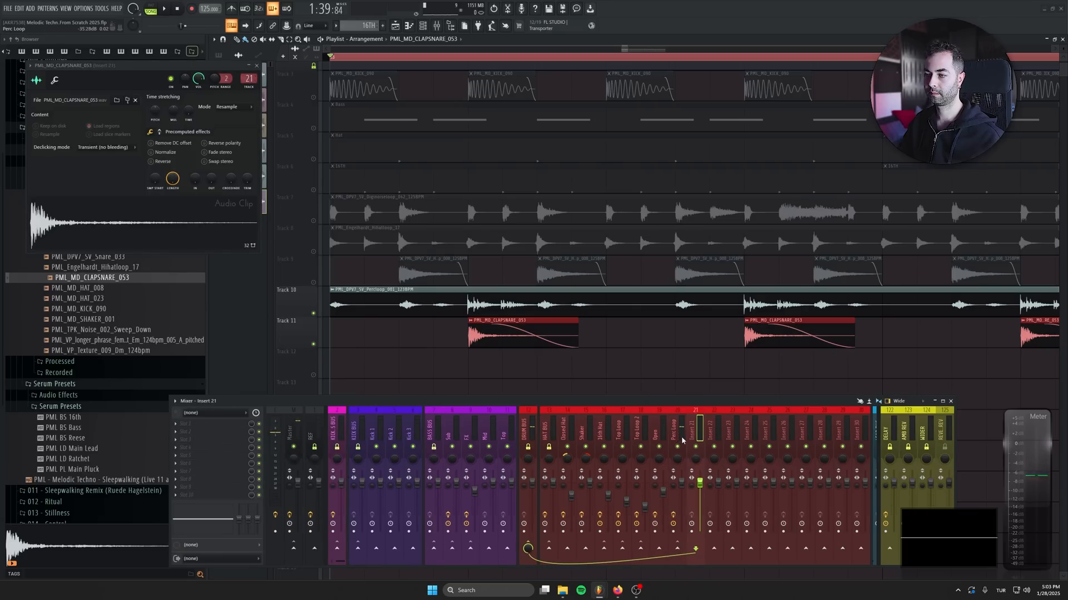
# Try Fruity Parametric EQ 2 on mixer track 21 to inspect the clapsnare's spectrum, and remove it again
pyautogui.click(231, 433)
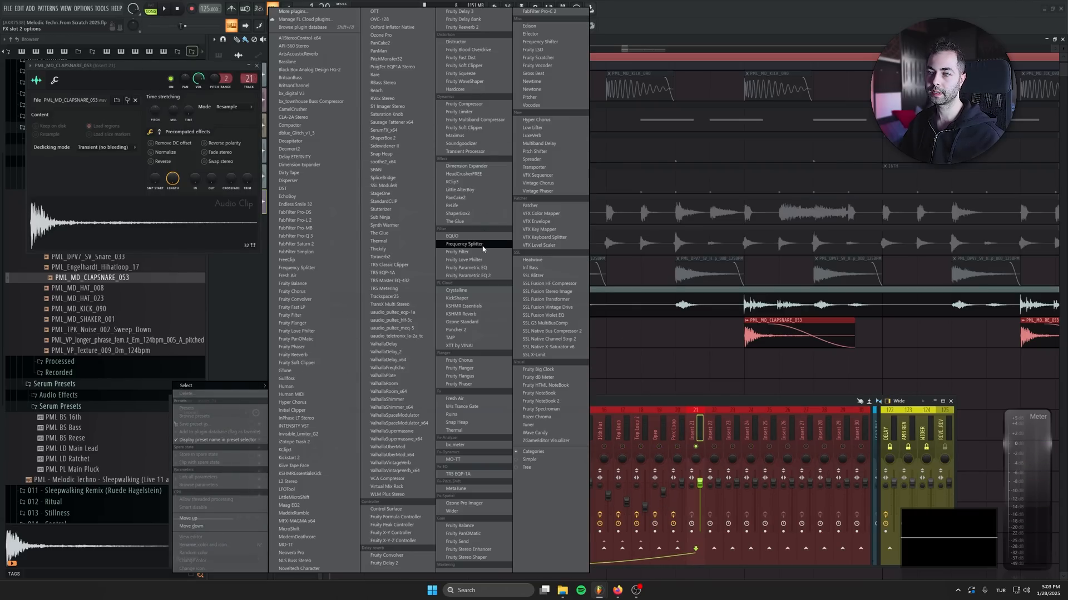
pyautogui.click(487, 276)
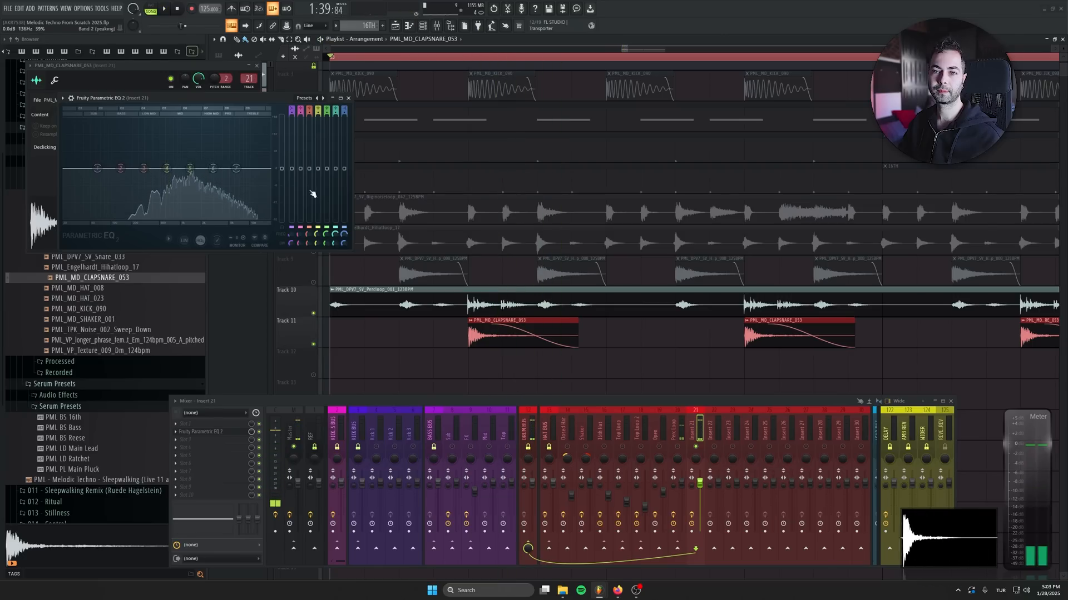
pyautogui.hotkey('ctrl', 'z')
pyautogui.click(252, 65)
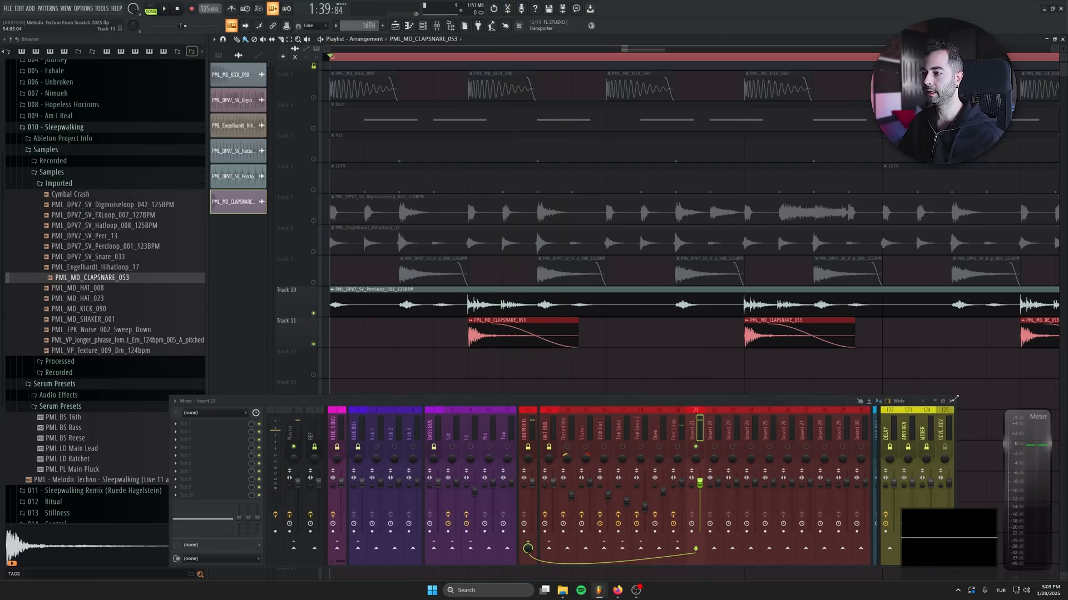
# Solo Track 10 and listen to the percussion loop with the Perc Loop mixer track selected
pyautogui.click(952, 400)
pyautogui.rightClick(313, 313)
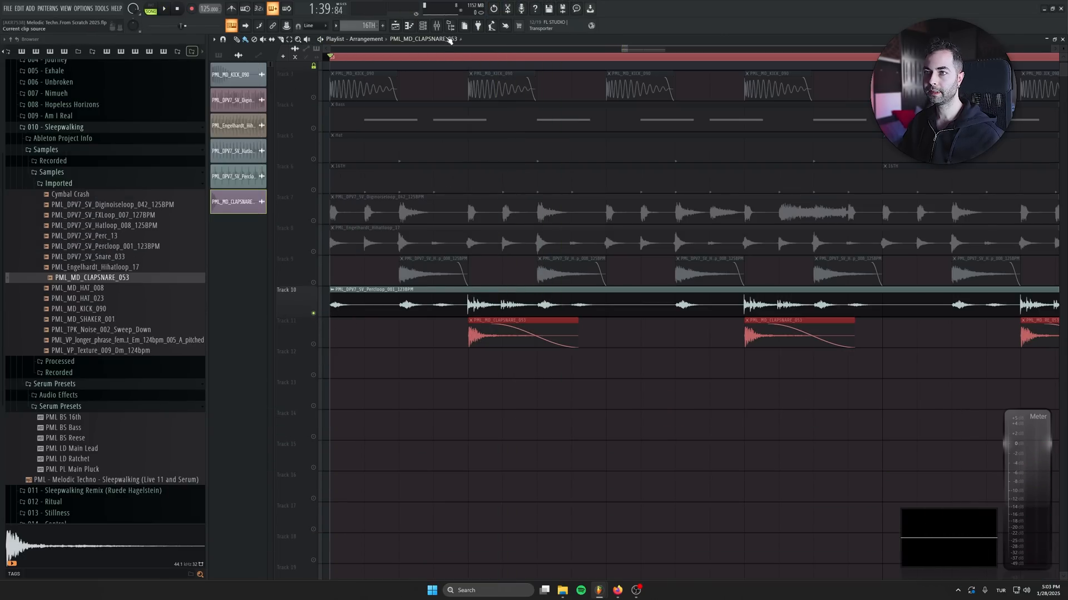
pyautogui.press('F9')
pyautogui.press('space')
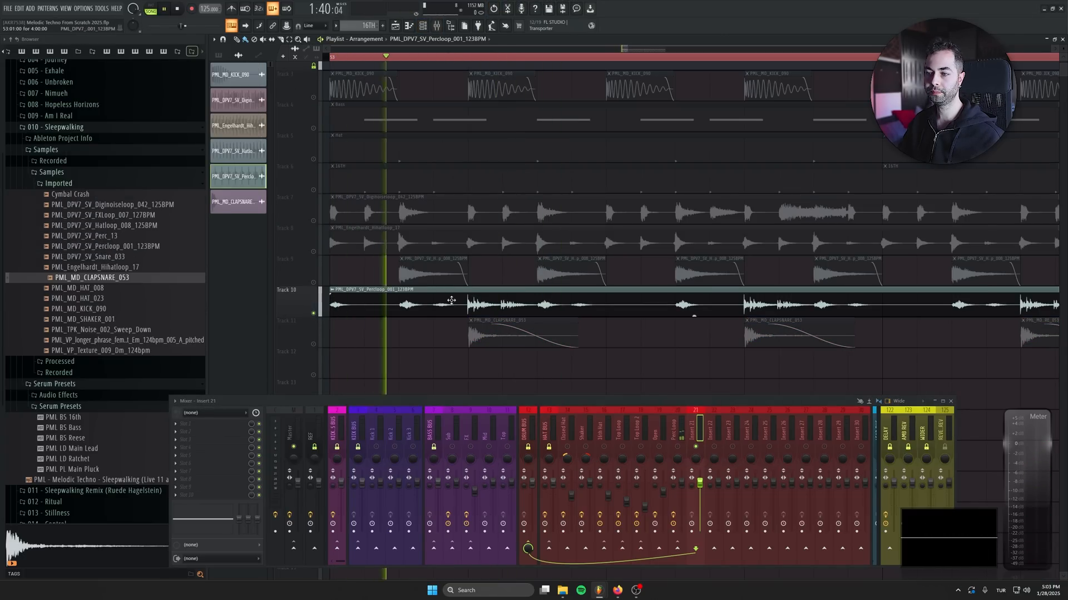
pyautogui.click(678, 427)
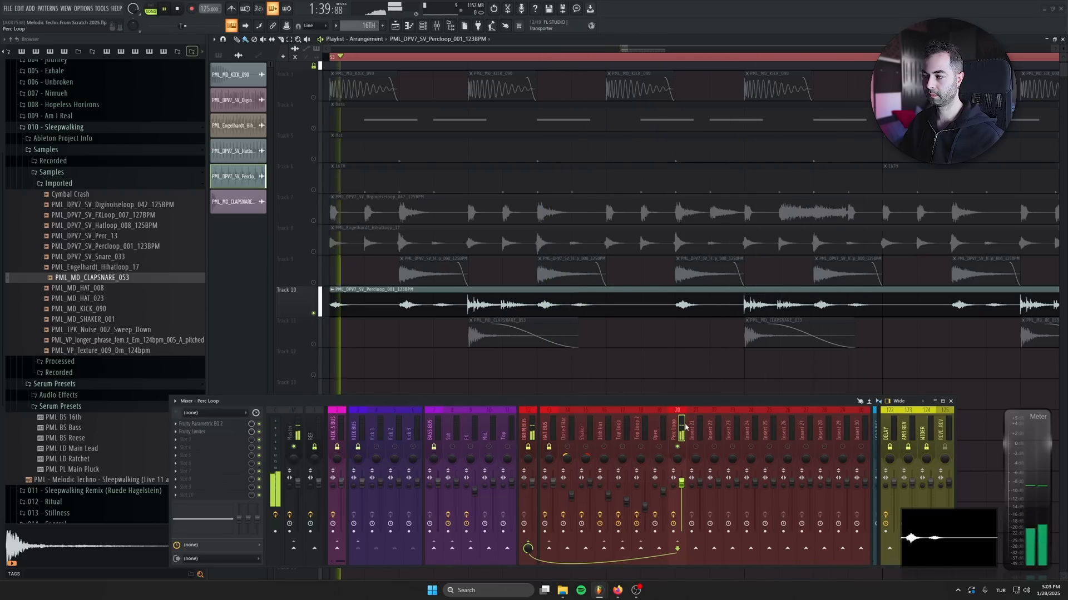
pyautogui.press('space')
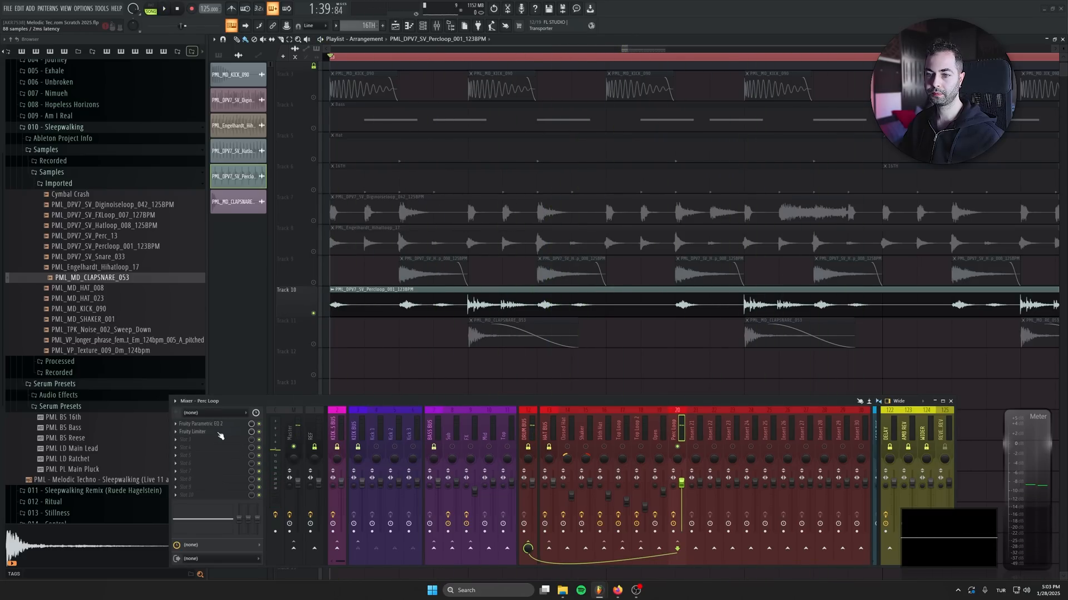
# Add another Fruity Limiter in the next free effect slot of the Perc Loop mixer track and enlarge its window
pyautogui.click(212, 443)
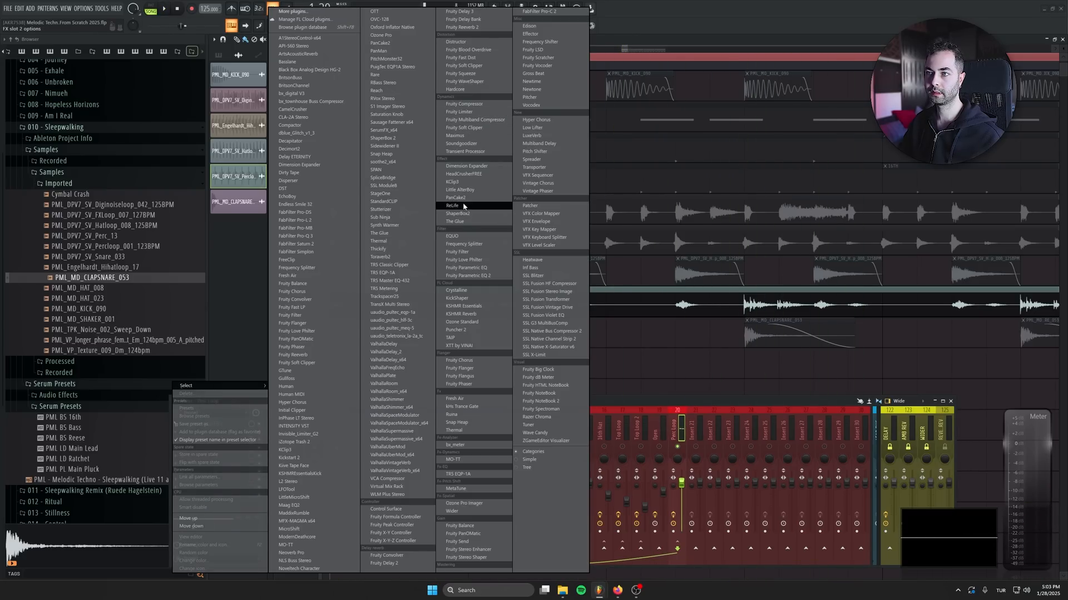
pyautogui.click(460, 112)
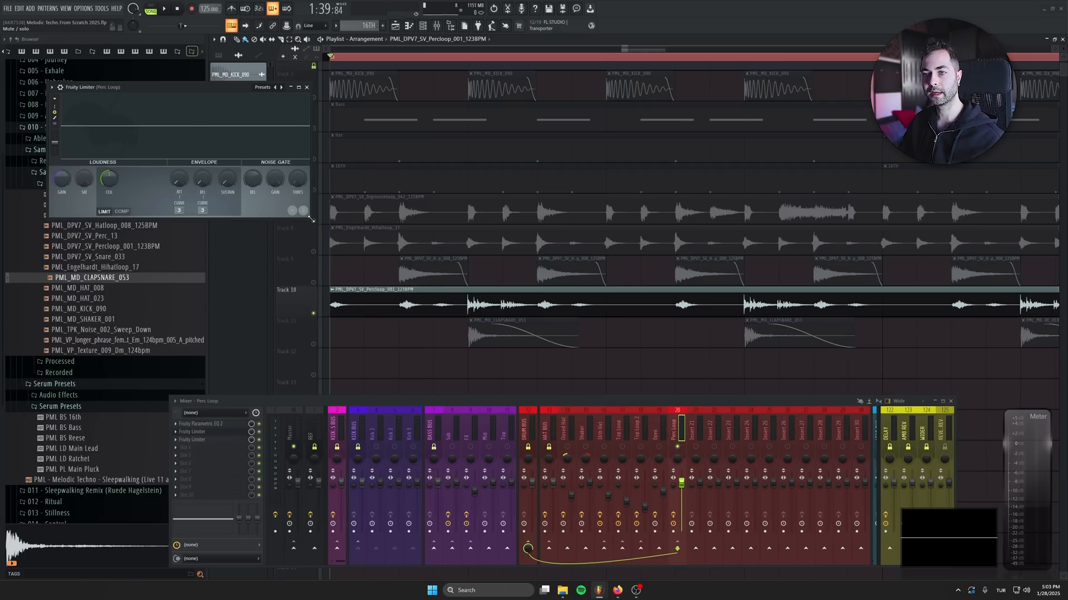
pyautogui.moveTo(312, 220); pyautogui.dragTo(607, 431)
pyautogui.moveTo(351, 93); pyautogui.dragTo(453, 44)
# Select the percussion loop clip on Track 10, play it soloed, and pull the new limiter's ceiling down far below its default
pyautogui.moveTo(210, 340); pyautogui.dragTo(210, 361)
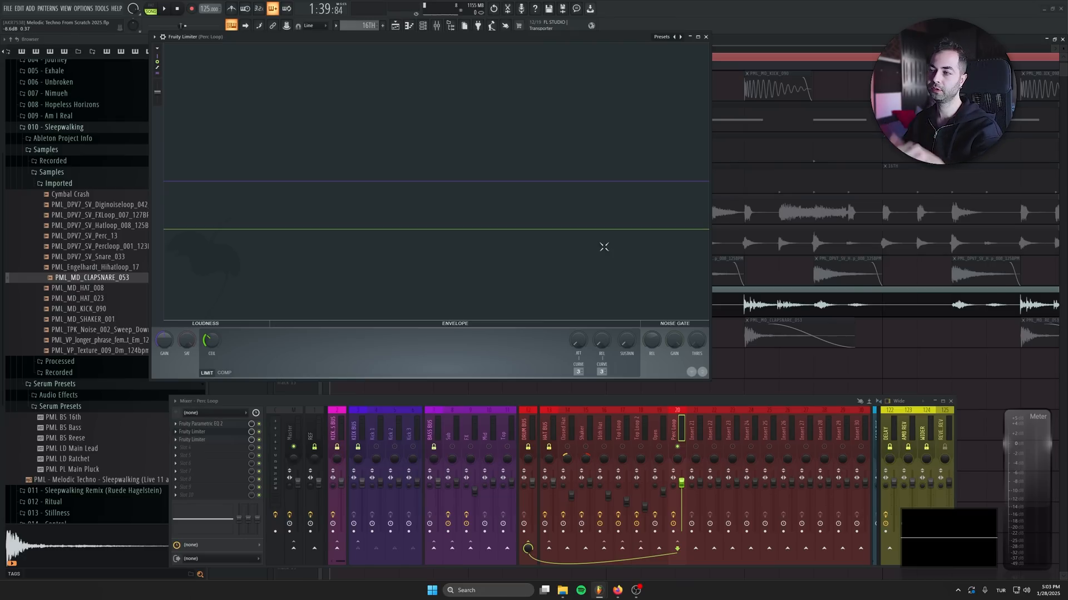
pyautogui.moveTo(737, 307)
pyautogui.mouseDown()
pyautogui.moveTo(764, 315)
pyautogui.moveTo(756, 309)
pyautogui.mouseUp()
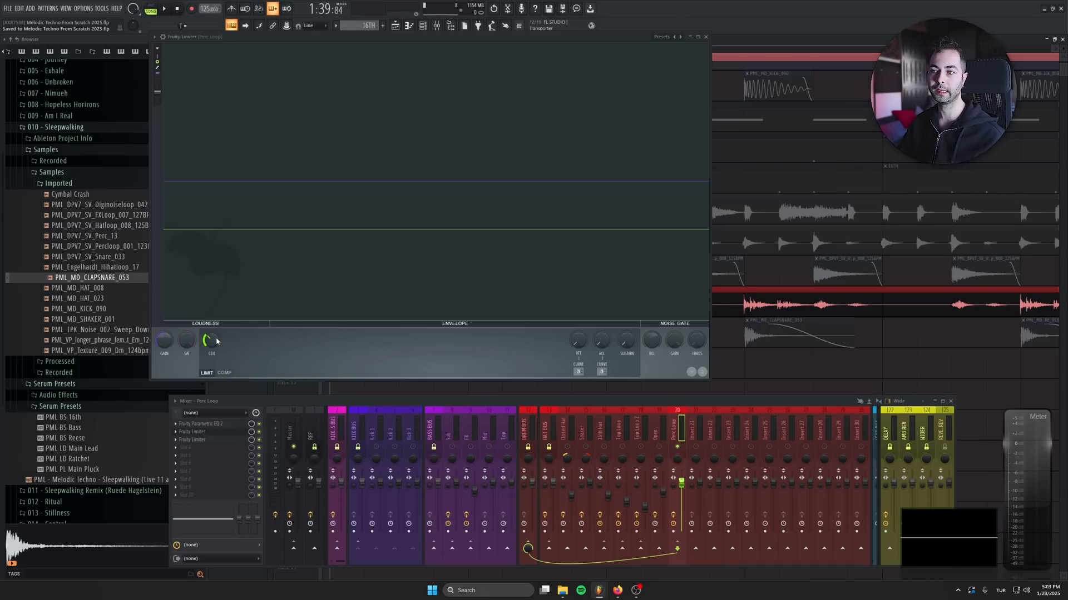
pyautogui.press('space')
pyautogui.moveTo(217, 341); pyautogui.dragTo(217, 380)
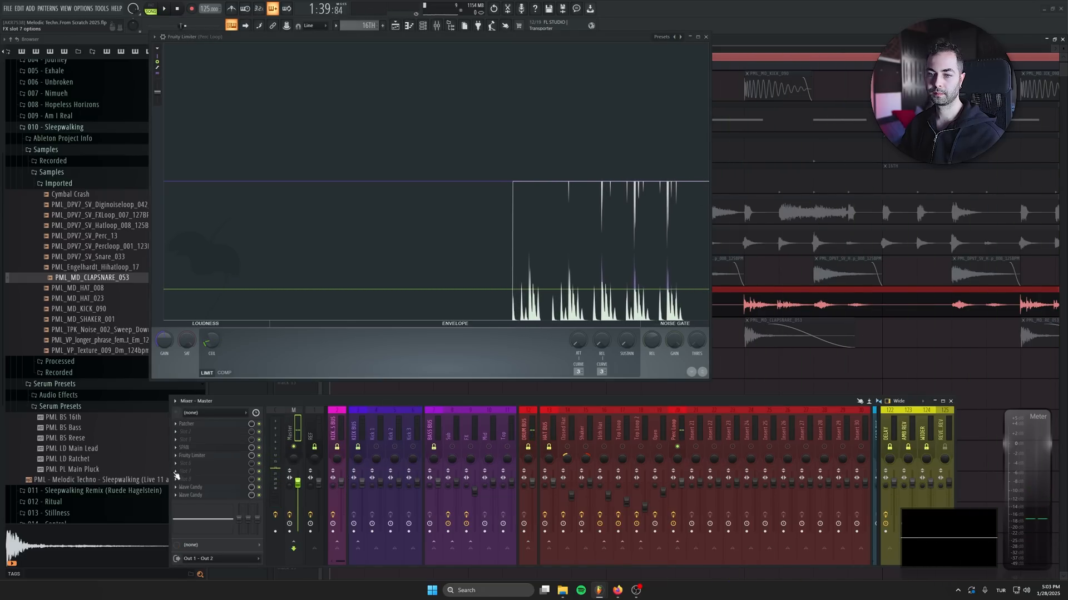
# Load LFOTool into a free effect slot on the Master track and flatten its LFO shape to 0%
pyautogui.click(176, 475)
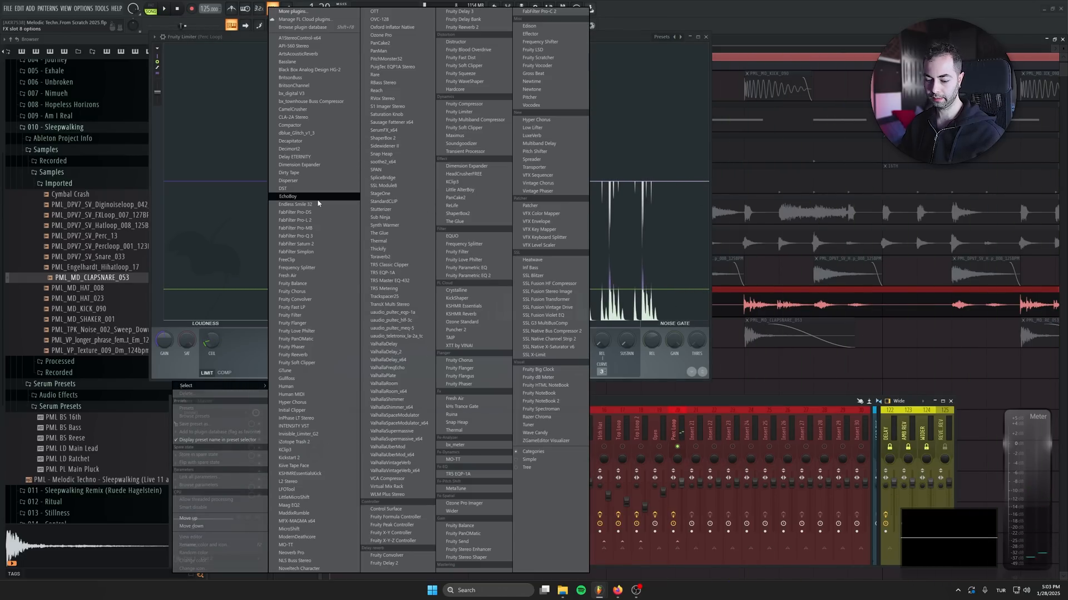
pyautogui.click(316, 491)
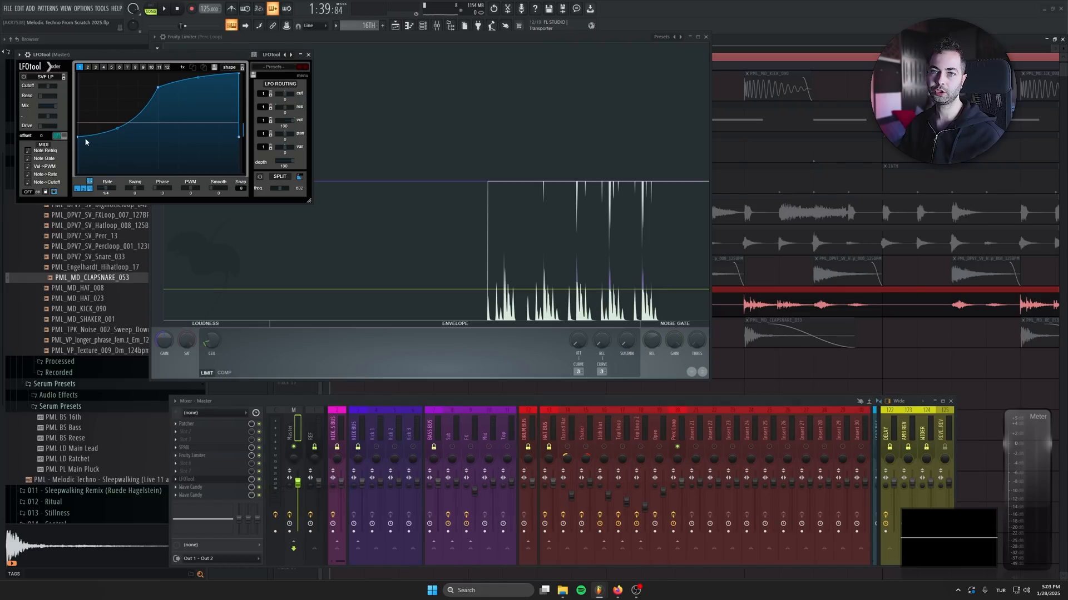
pyautogui.moveTo(78, 137); pyautogui.dragTo(73, 218)
pyautogui.moveTo(163, 92); pyautogui.dragTo(514, 365)
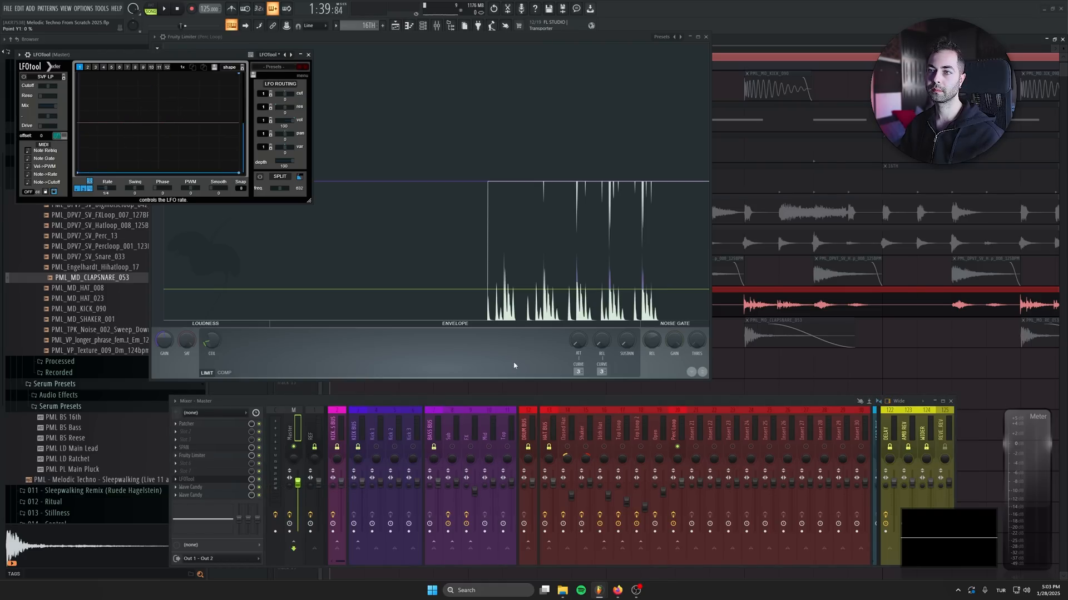
# Arrange the Fruity Limiter and LFOTool windows side by side and play the percussion loop to compare its waveform in both displays
pyautogui.click(370, 40)
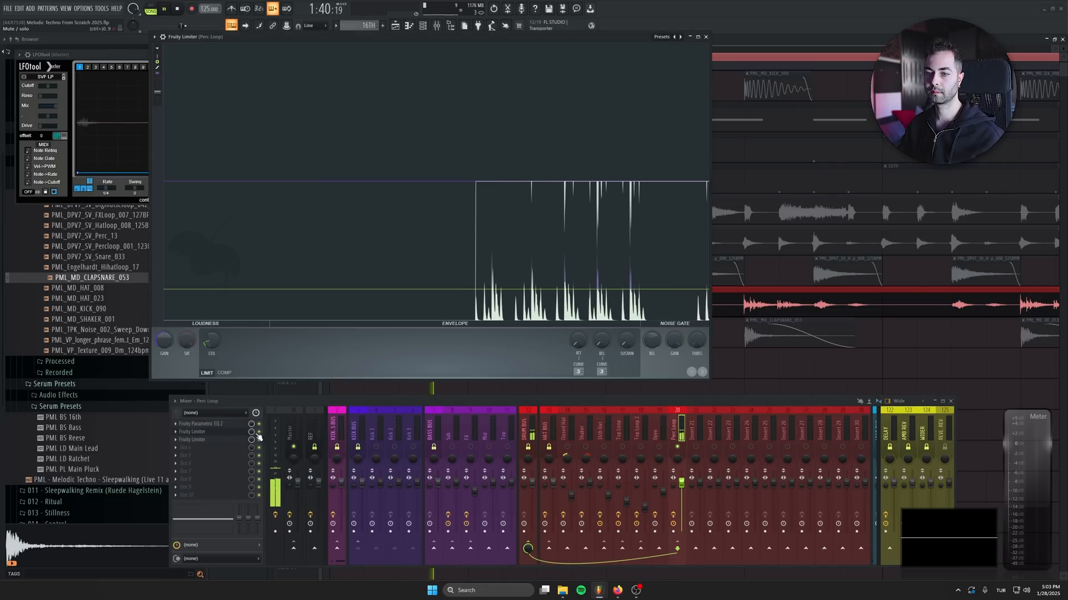
pyautogui.moveTo(370, 40); pyautogui.dragTo(675, 131)
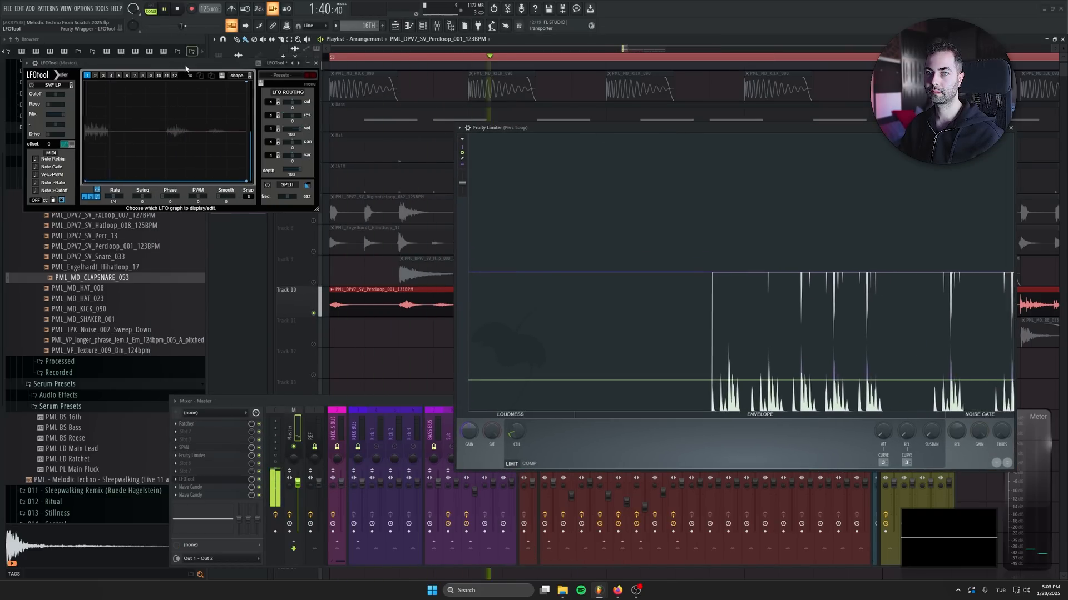
pyautogui.moveTo(89, 54); pyautogui.dragTo(182, 135)
pyautogui.click(308, 402)
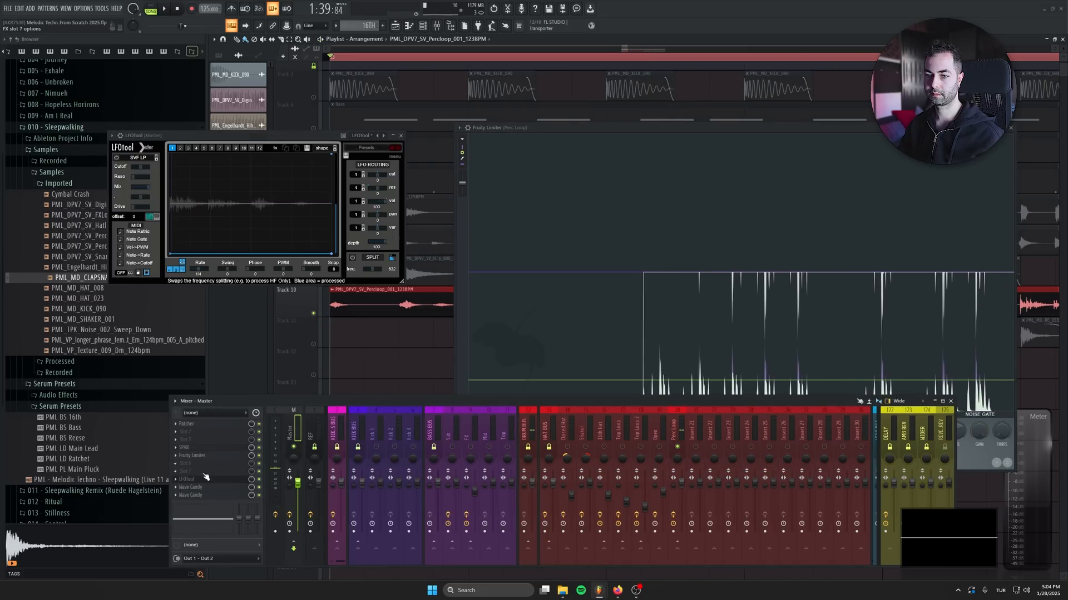
pyautogui.click(373, 274)
pyautogui.moveTo(332, 245); pyautogui.dragTo(265, 174)
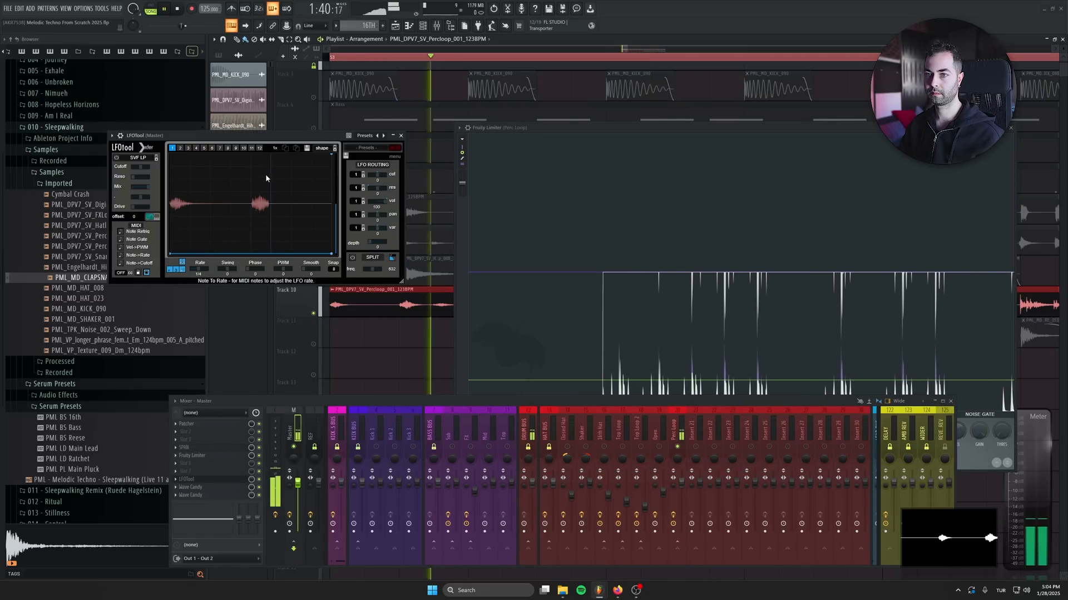
# Show the Fruity Limiter's detailed wrapper settings and replay the percussion loop to examine its peaks
pyautogui.click(542, 133)
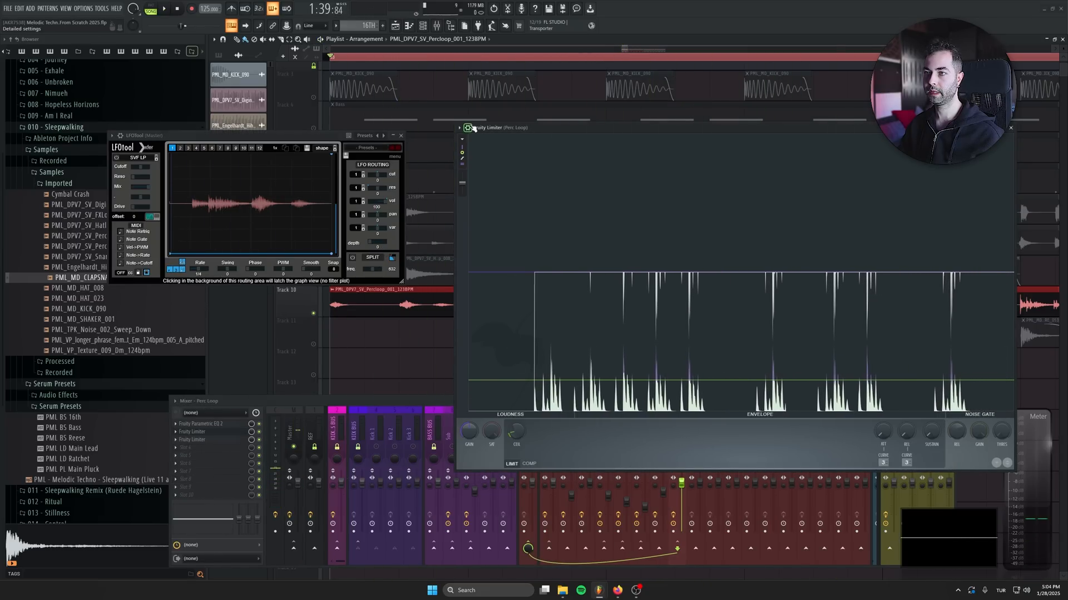
pyautogui.press('space')
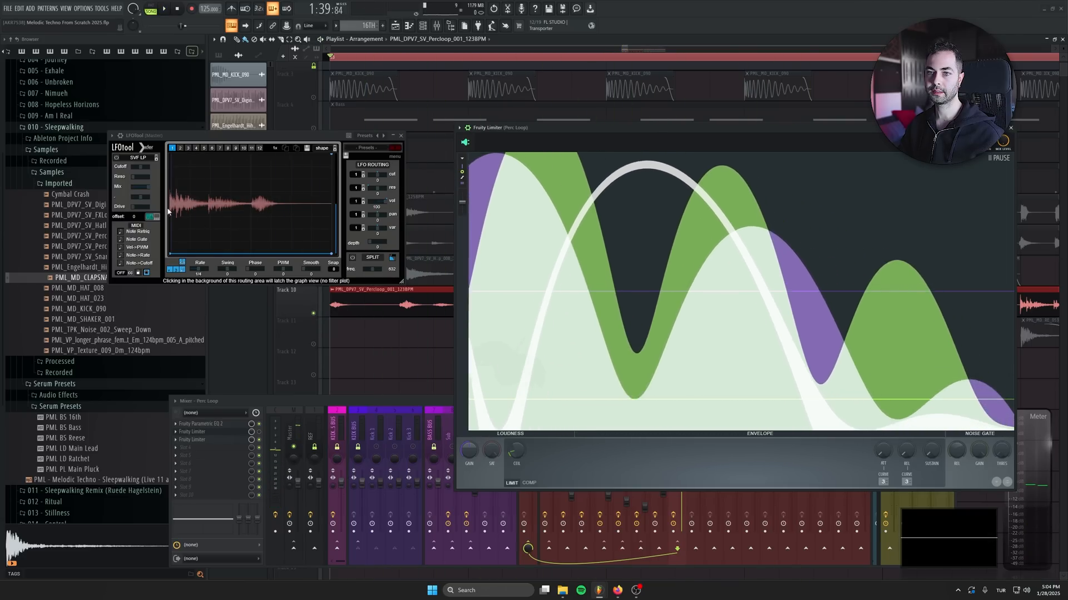
pyautogui.press('space')
pyautogui.press('space')
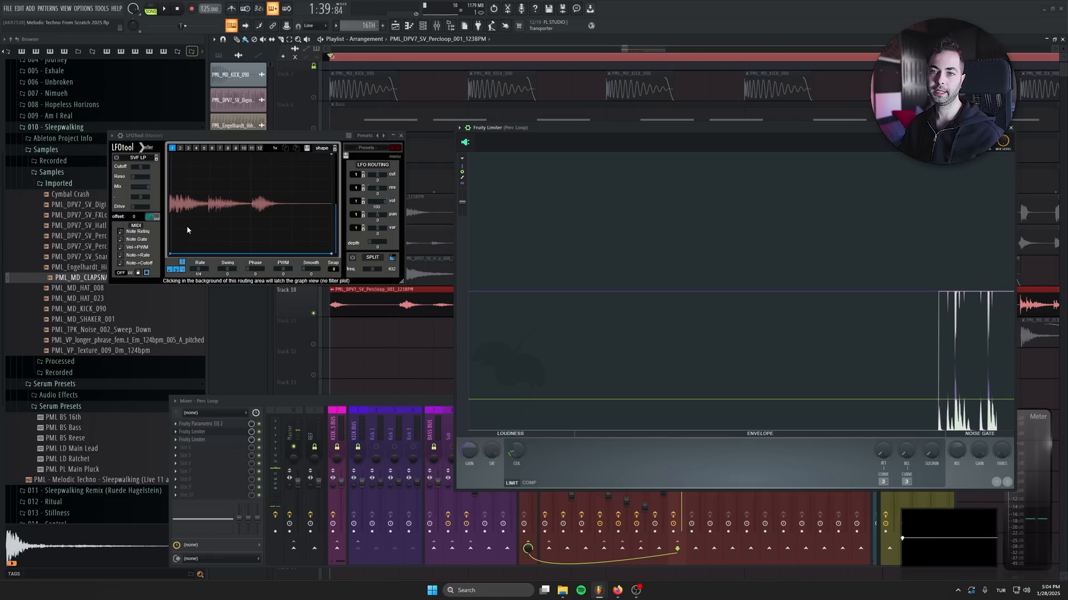
# Close the Fruity Limiter and LFOTool windows, then unsolo the percussion loop and play all tracks together
pyautogui.click(1010, 128)
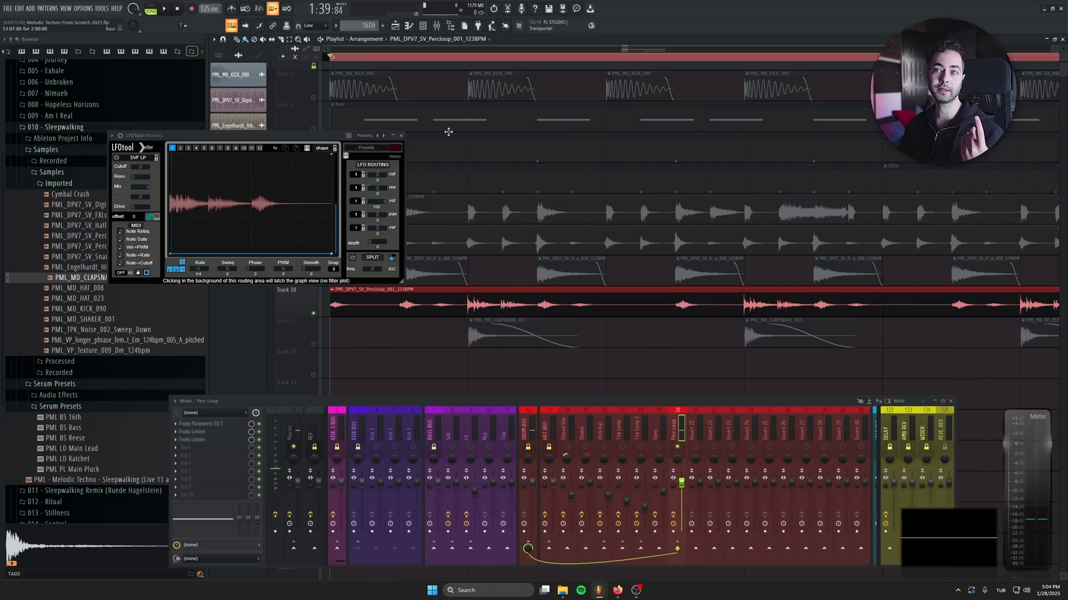
pyautogui.click(401, 136)
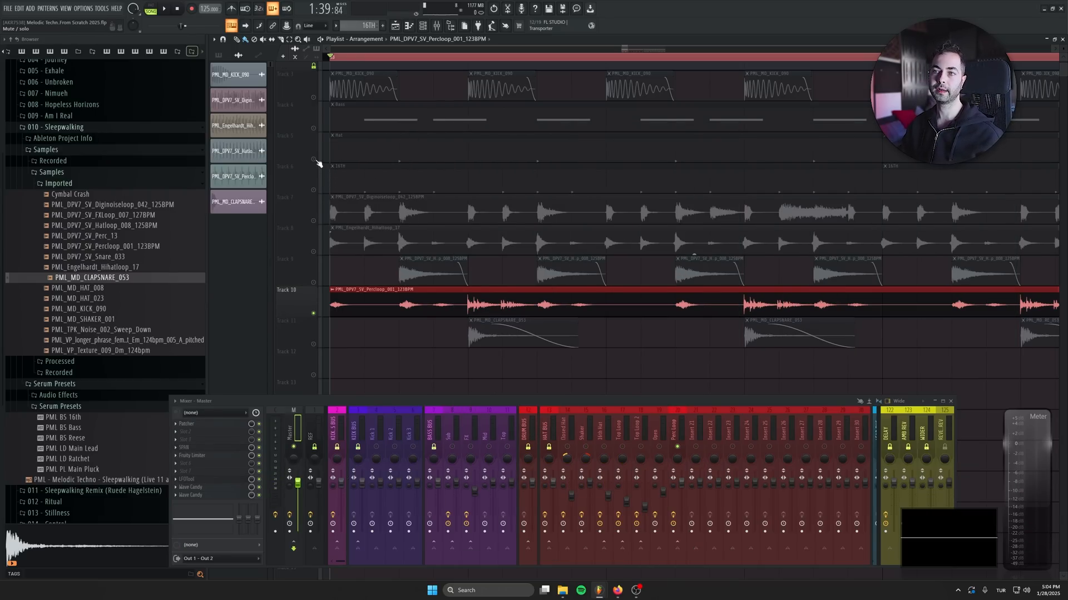
pyautogui.rightClick(314, 160)
pyautogui.rightClick(314, 160)
pyautogui.press('space')
pyautogui.scroll(-3, 405, 318)
pyautogui.press('space')
pyautogui.press('space')
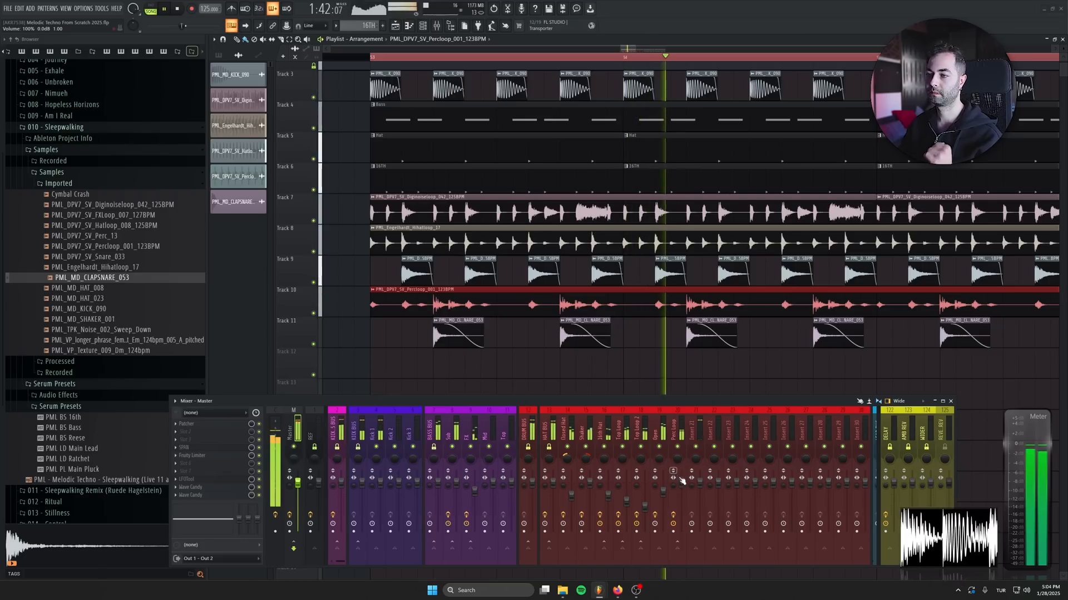
# Lower the mixer levels of Perc Loop, Open (78%, -5.2 dB) and Insert 21 (85%, -3.4 dB) during playback
pyautogui.moveTo(682, 481); pyautogui.dragTo(681, 531)
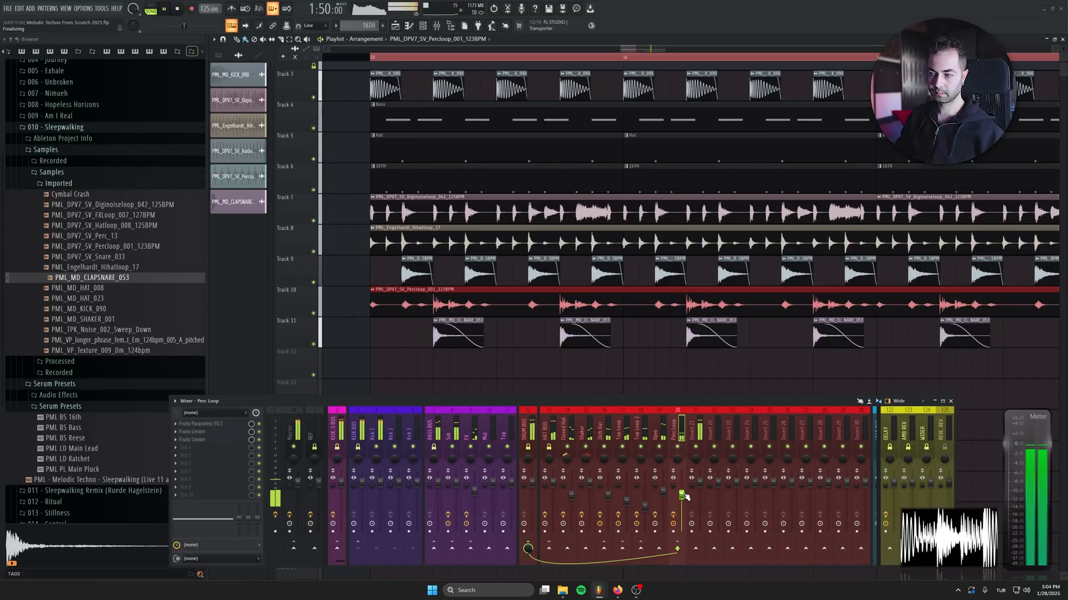
pyautogui.click(664, 492)
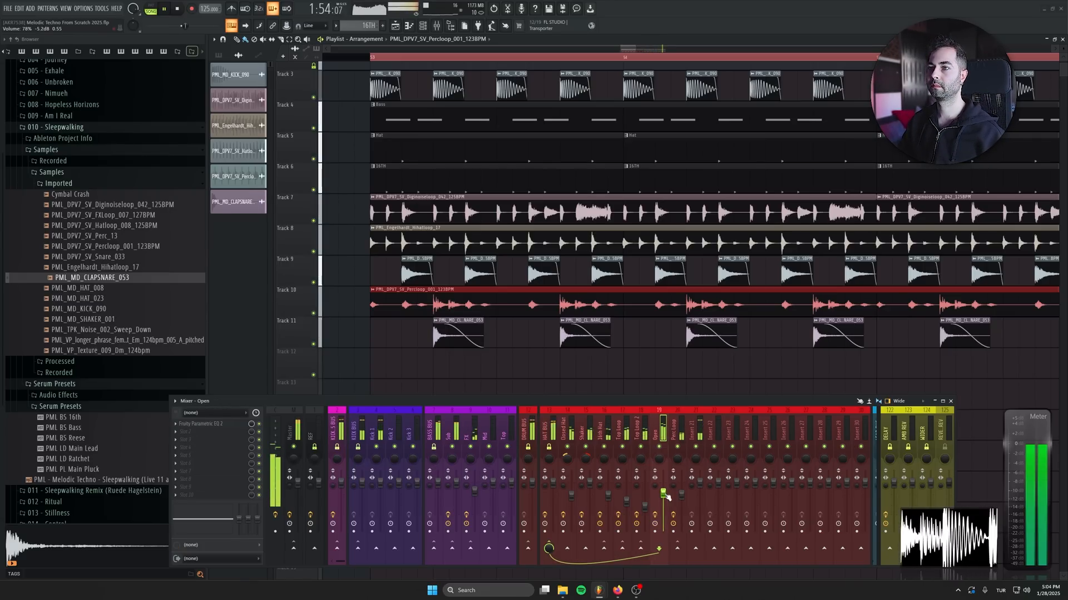
pyautogui.click(696, 484)
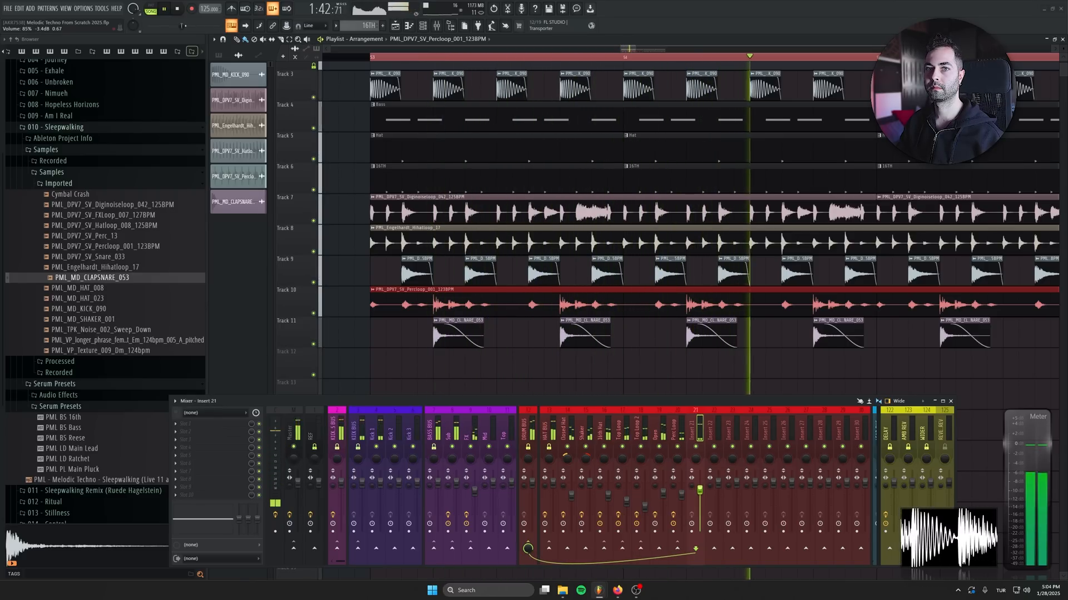
# Shorten all PML_MD_CLAPSNARE_053 clips on Track 11 and set the Perc Loop mixer level to 62% (-9.4 dB)
pyautogui.click(456, 333)
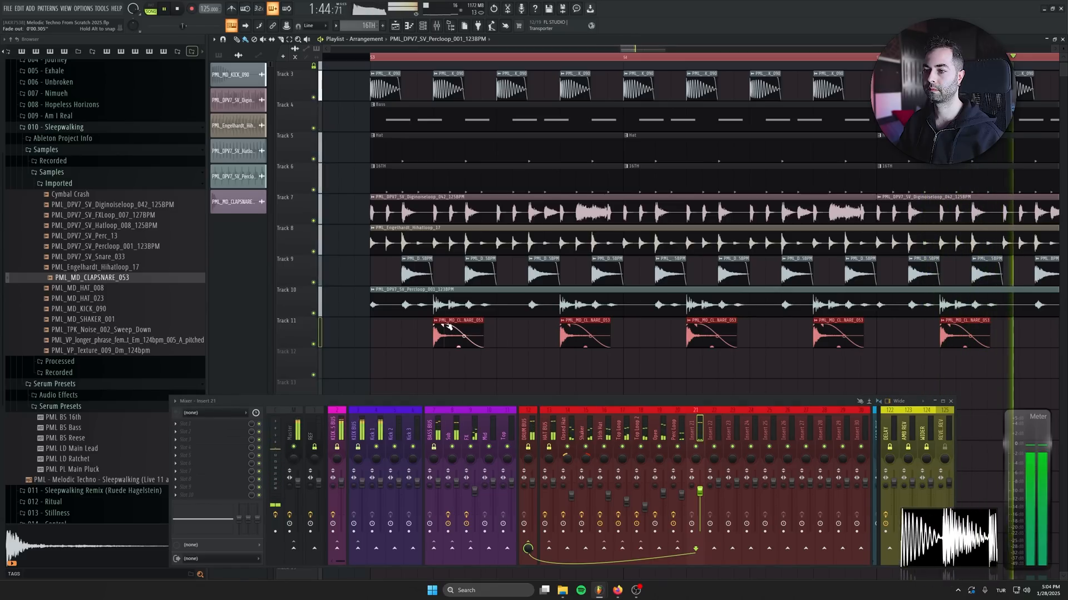
pyautogui.moveTo(482, 325); pyautogui.dragTo(461, 326)
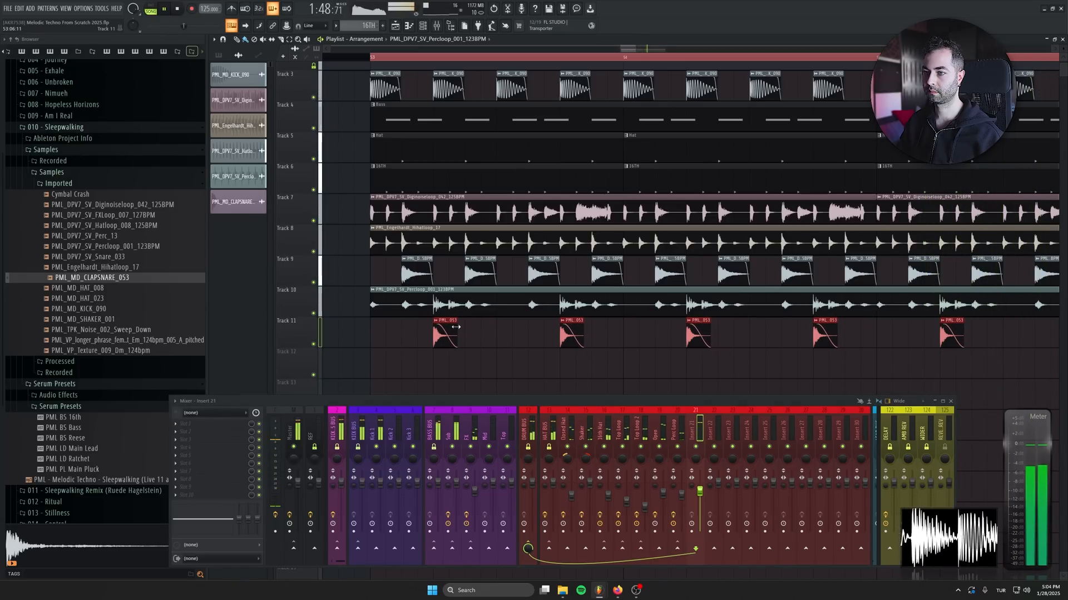
pyautogui.moveTo(458, 327); pyautogui.dragTo(462, 327)
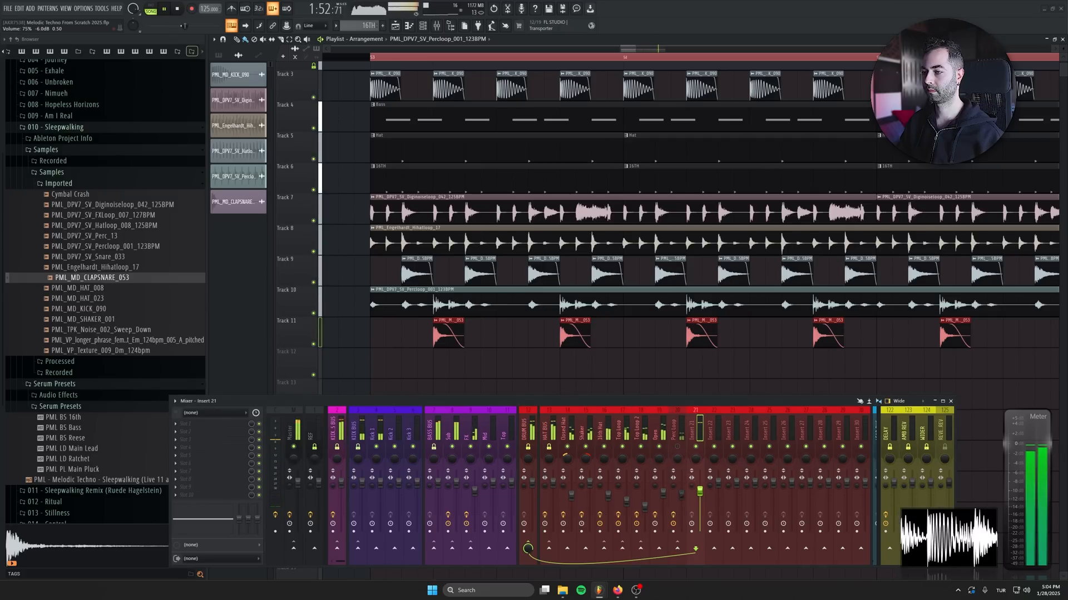
pyautogui.click(682, 466)
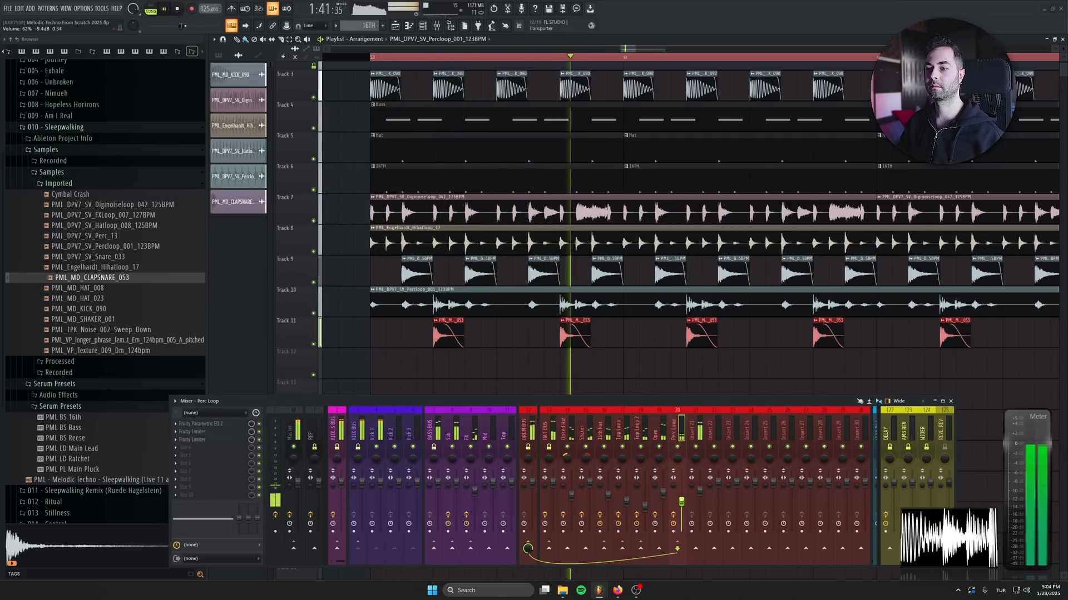
pyautogui.press('space')
# Place an extra PML_MD_CLAPSNARE_053 clip on Track 11 at bar 60, step 10, just before the last clap
pyautogui.scroll(-5, 466, 290)
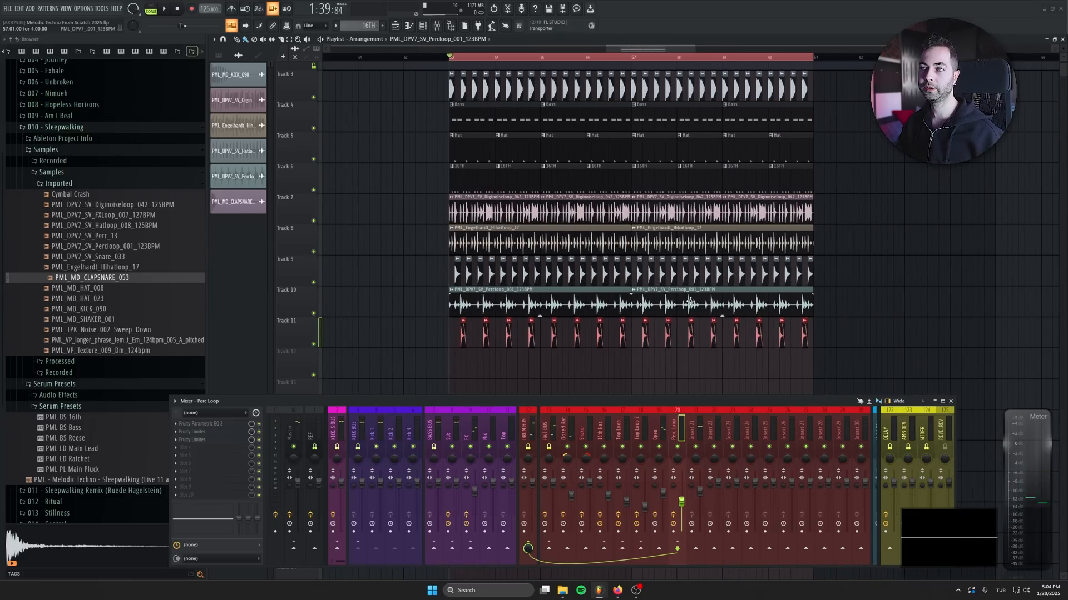
pyautogui.scroll(-3, 451, 199)
pyautogui.scroll(5, 603, 363)
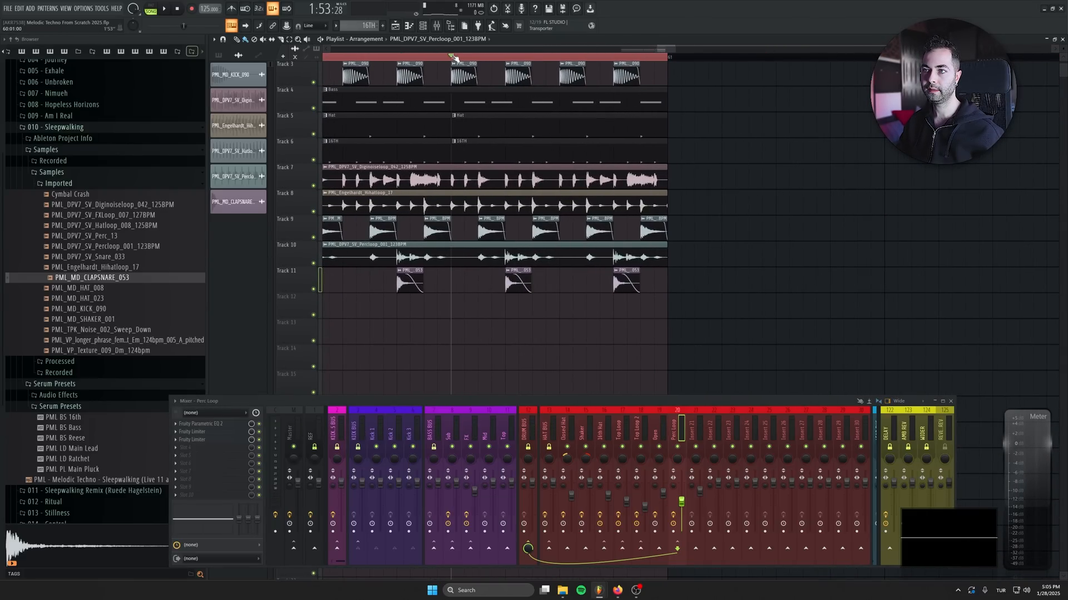
pyautogui.hotkey('alt', 'F8')
pyautogui.press('space')
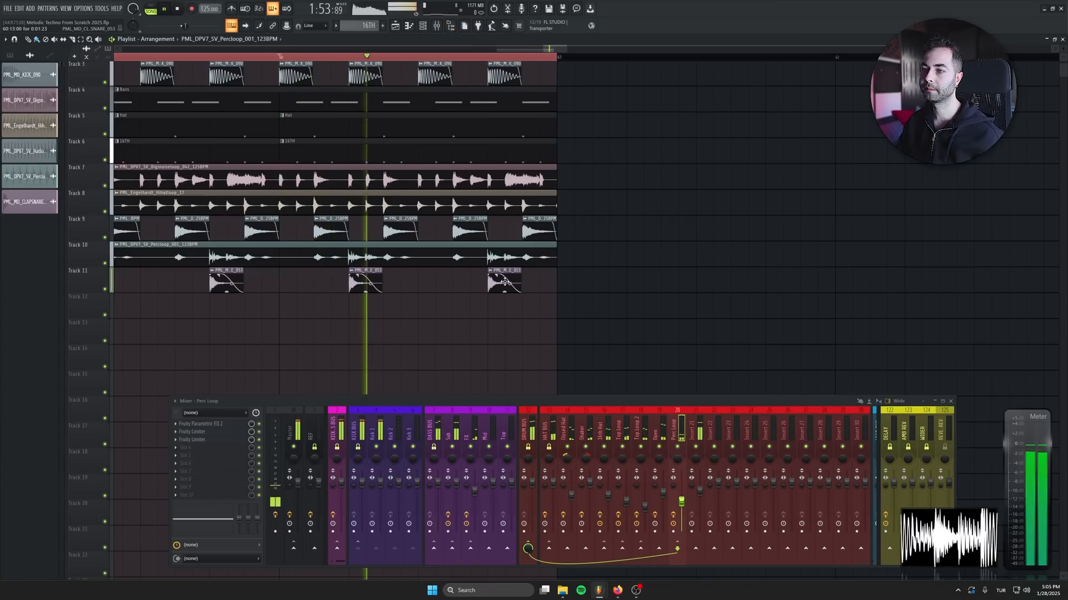
pyautogui.moveTo(508, 273); pyautogui.dragTo(472, 272)
pyautogui.hotkey('ctrl', 'z')
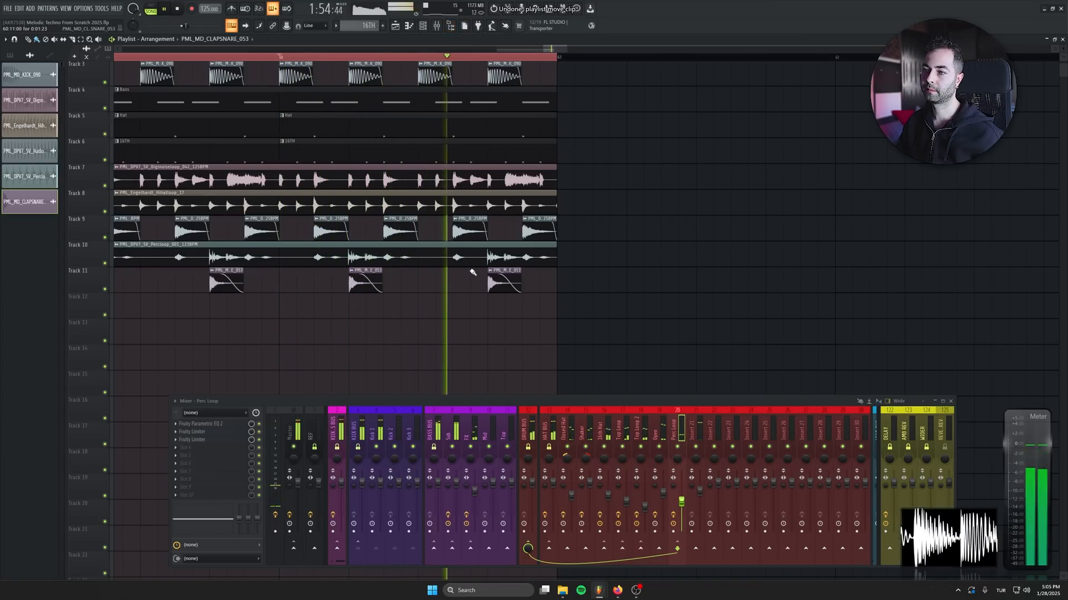
pyautogui.click(453, 273)
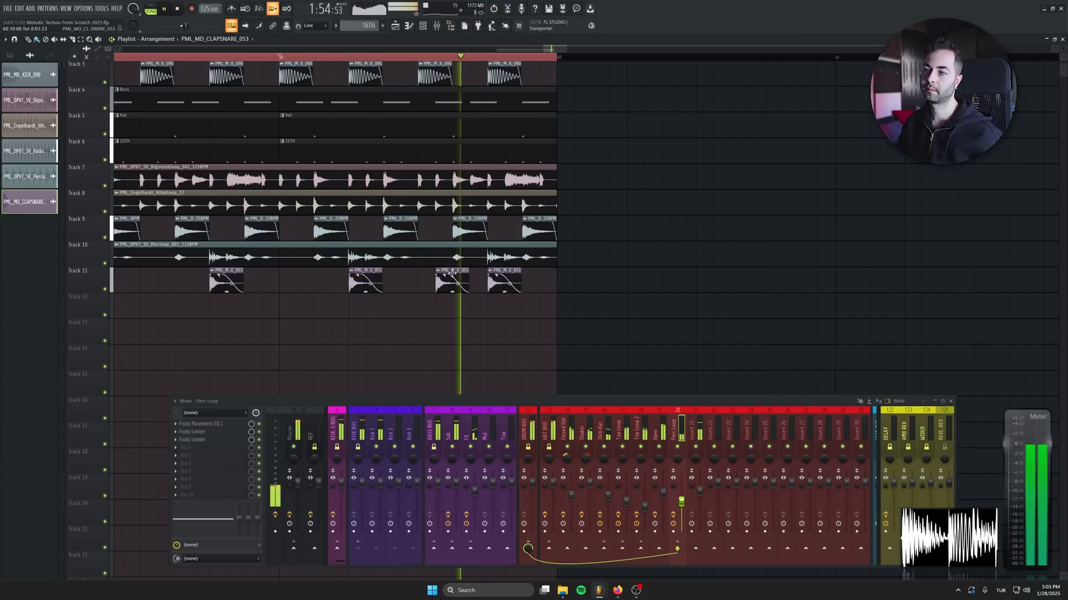
# Add a matching extra clap-snare clip on Track 11 in bar 56, play the loop, and save the project
pyautogui.scroll(-2, 401, 339)
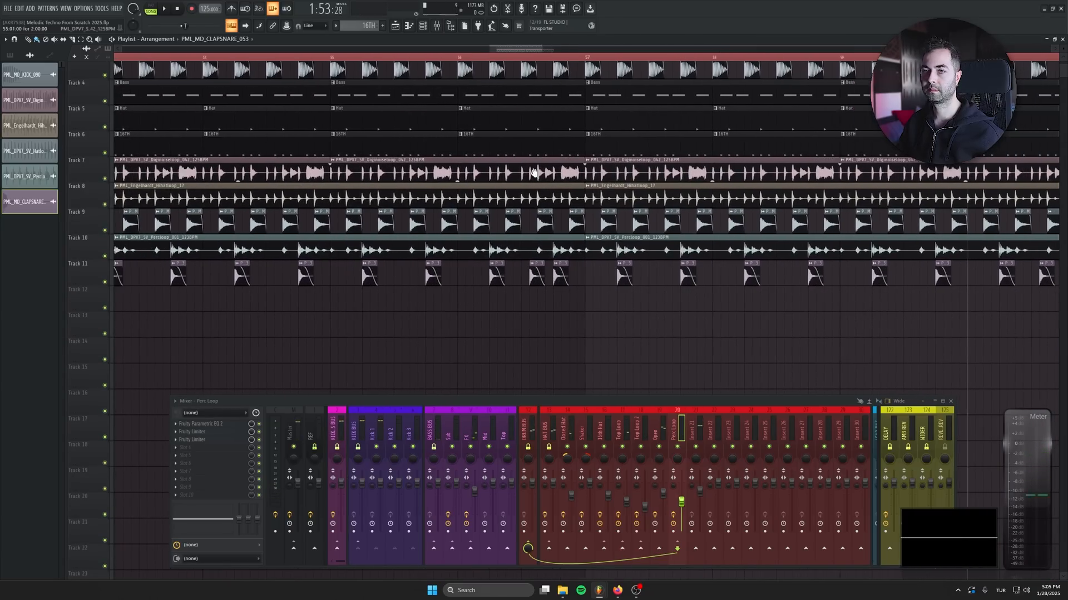
pyautogui.press('space')
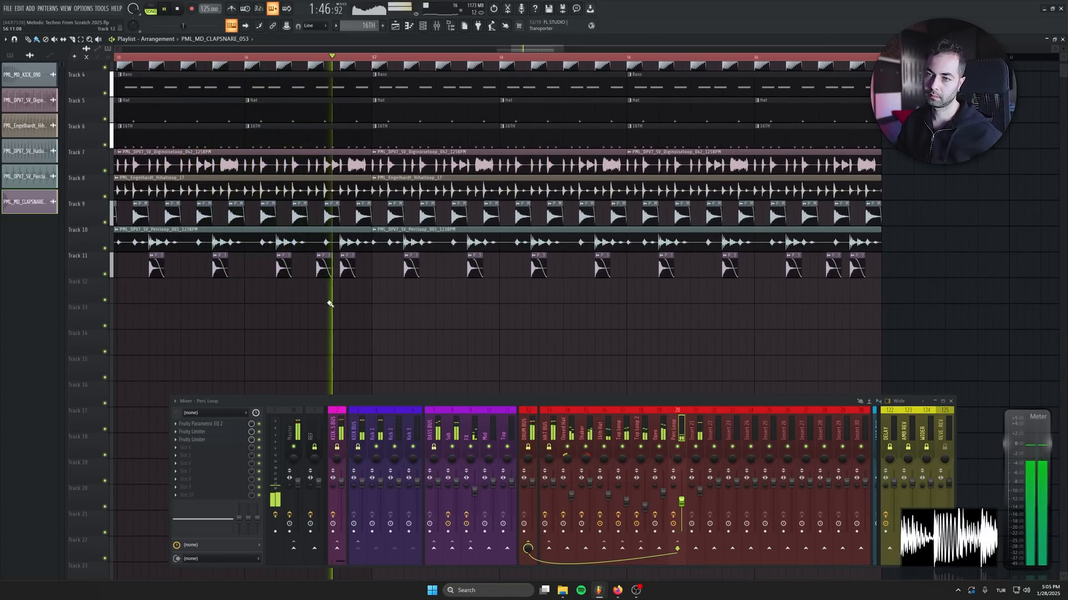
pyautogui.hotkey('ctrl', 's')
# Stop playback and reopen the browser on the Vocals_Vol.2_(PML284) sample pack folder
pyautogui.scroll(-4, 276, 287)
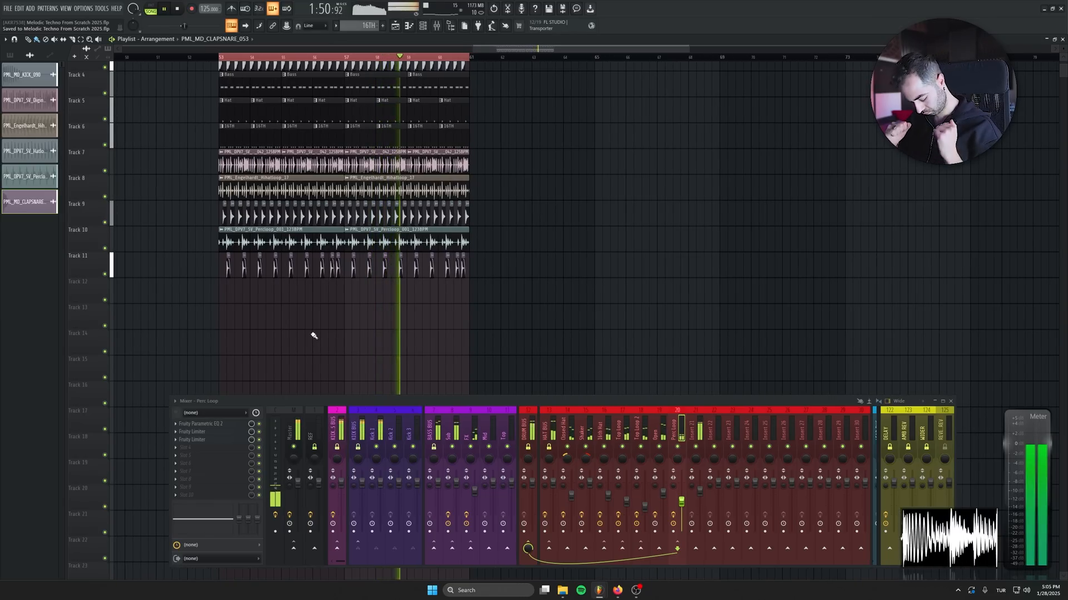
pyautogui.scroll(-3, 313, 340)
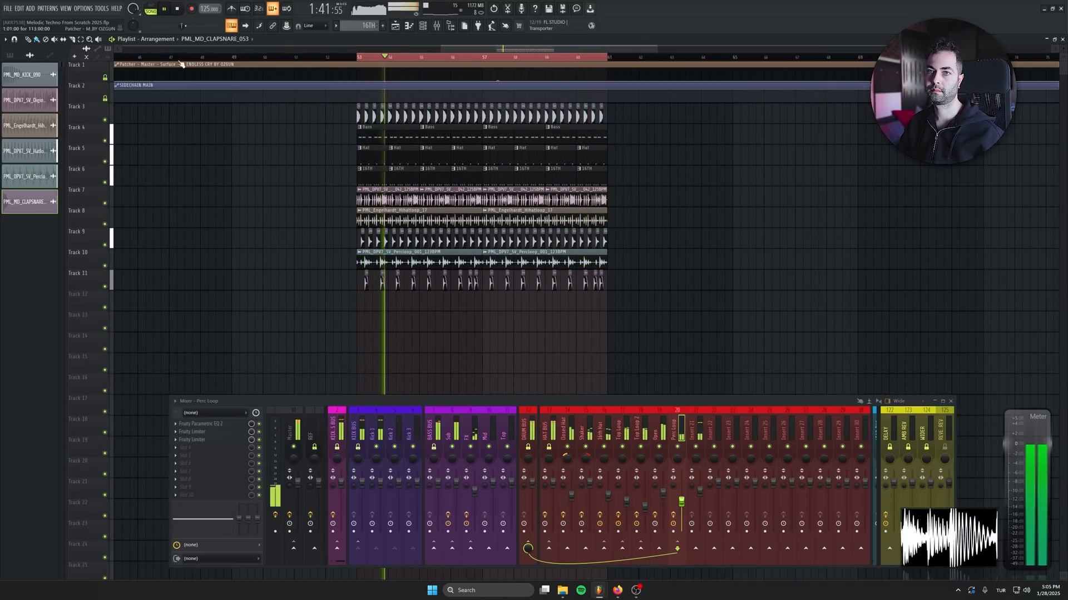
pyautogui.press('space')
pyautogui.hotkey('alt', 'F8')
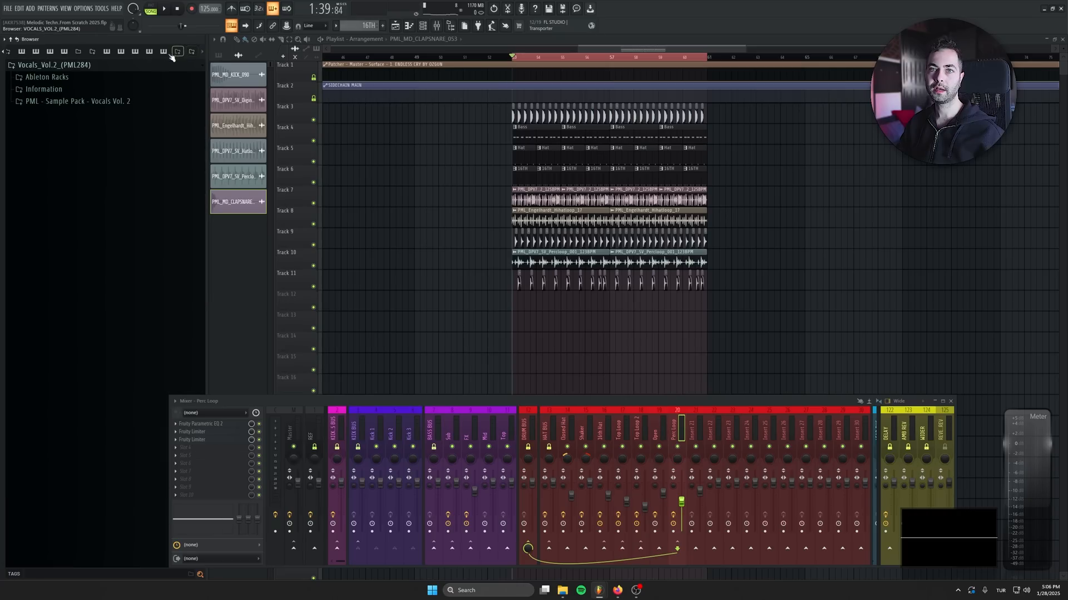
# Add the female vocal phrases Em_124bpm_005_A and Em_124bpm_005_B from the pack's Wet Long Phrase folder to the playlist below the drum tracks
pyautogui.click(52, 140)
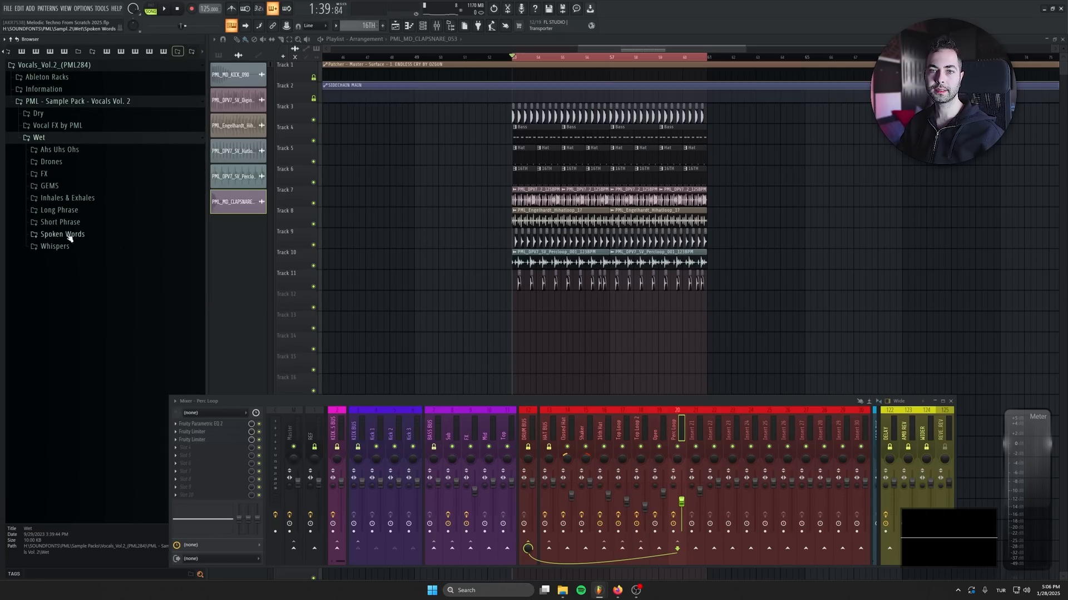
pyautogui.click(59, 211)
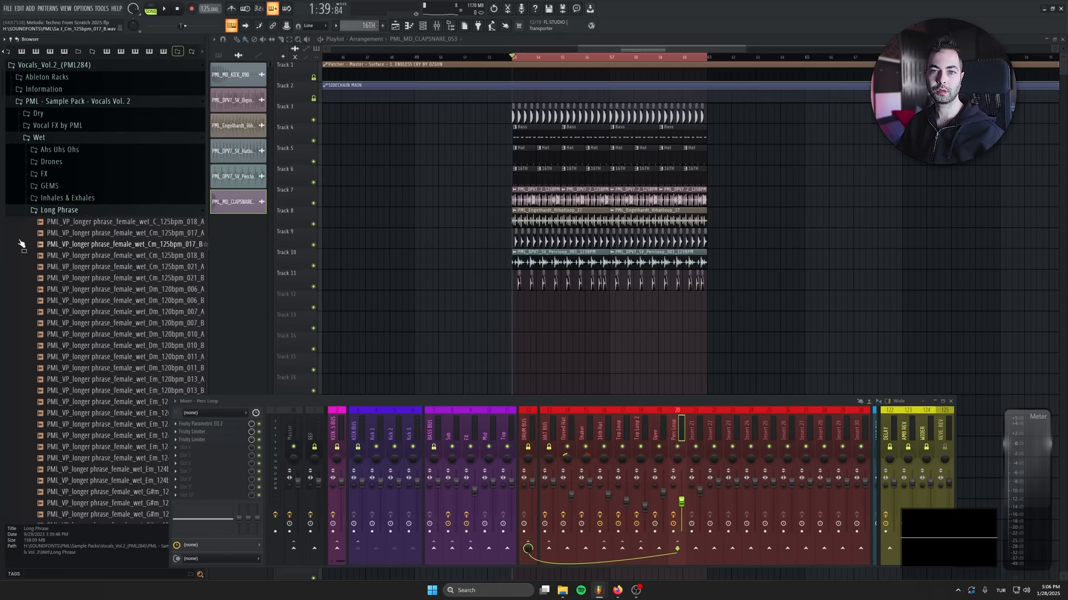
pyautogui.scroll(-8, 2, 216)
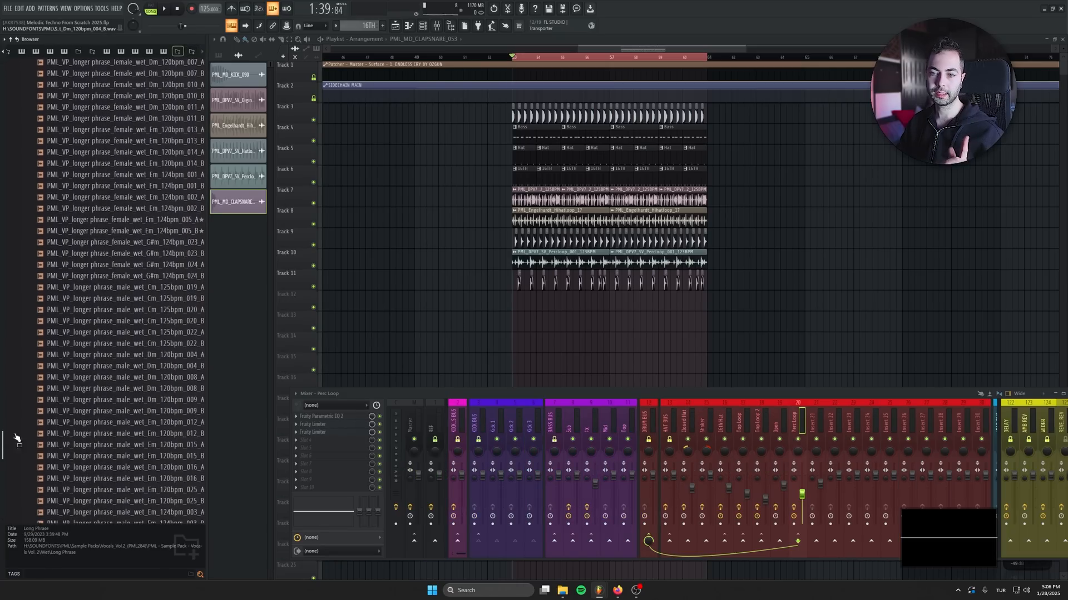
pyautogui.scroll(-2, 83, 425)
pyautogui.click(178, 425)
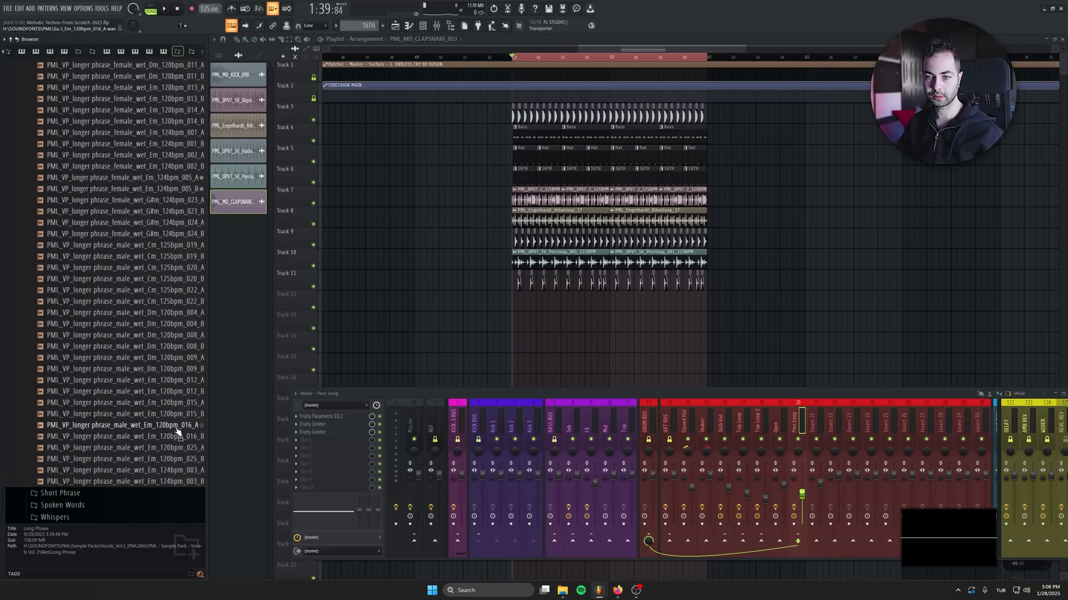
pyautogui.moveTo(139, 313); pyautogui.dragTo(541, 324)
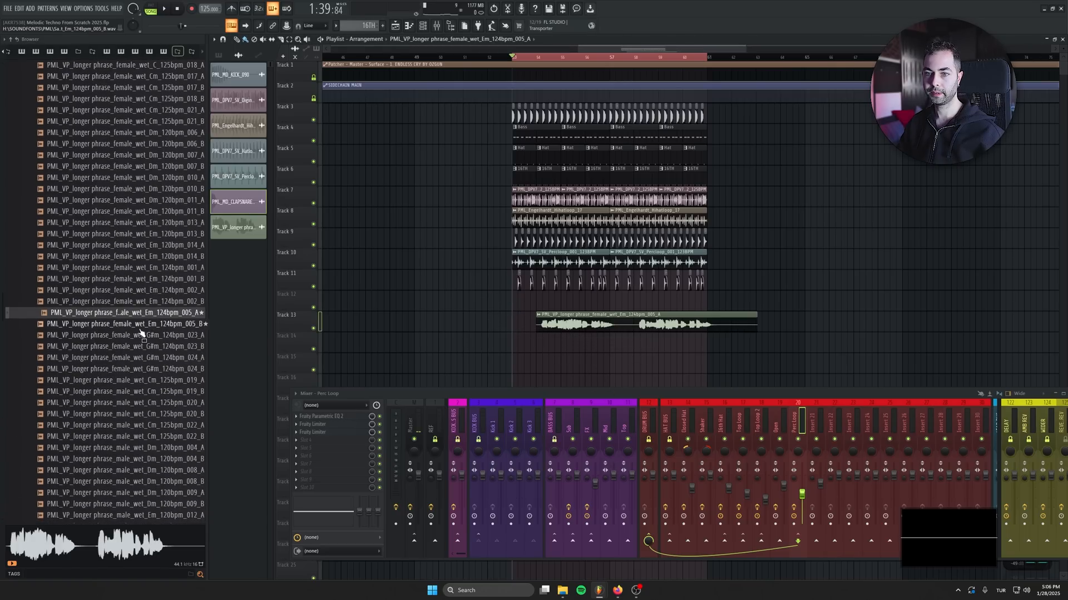
pyautogui.moveTo(140, 325); pyautogui.dragTo(627, 286)
# Duplicate the drum and bass clips on Tracks 3–11 into bars 61–69 and extend the time selection over both passes
pyautogui.hotkey('ctrl', 'b')
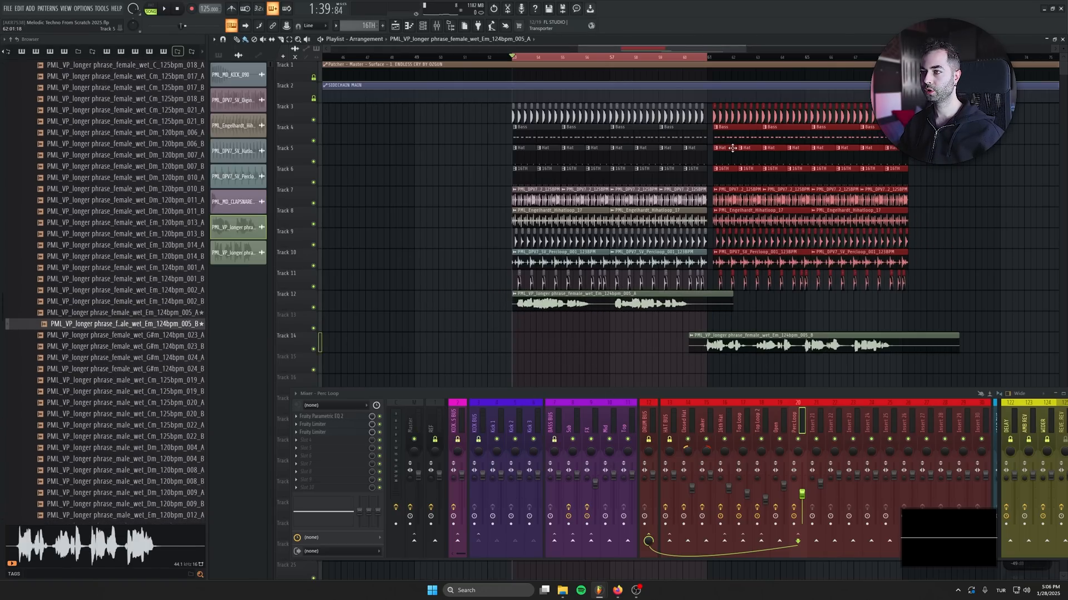
pyautogui.moveTo(996, 214); pyautogui.dragTo(863, 188)
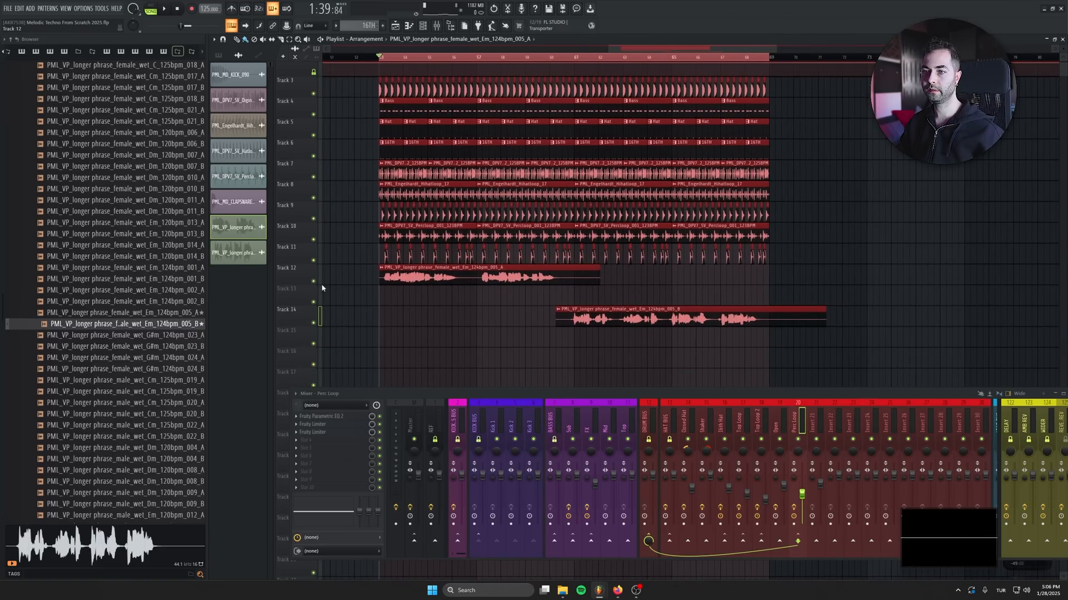
# Move the 005_B vocal clip to Track 13 at bar 61, play the 005_A vocal soloed, and save the project
pyautogui.press('space')
pyautogui.moveTo(634, 312); pyautogui.dragTo(652, 287)
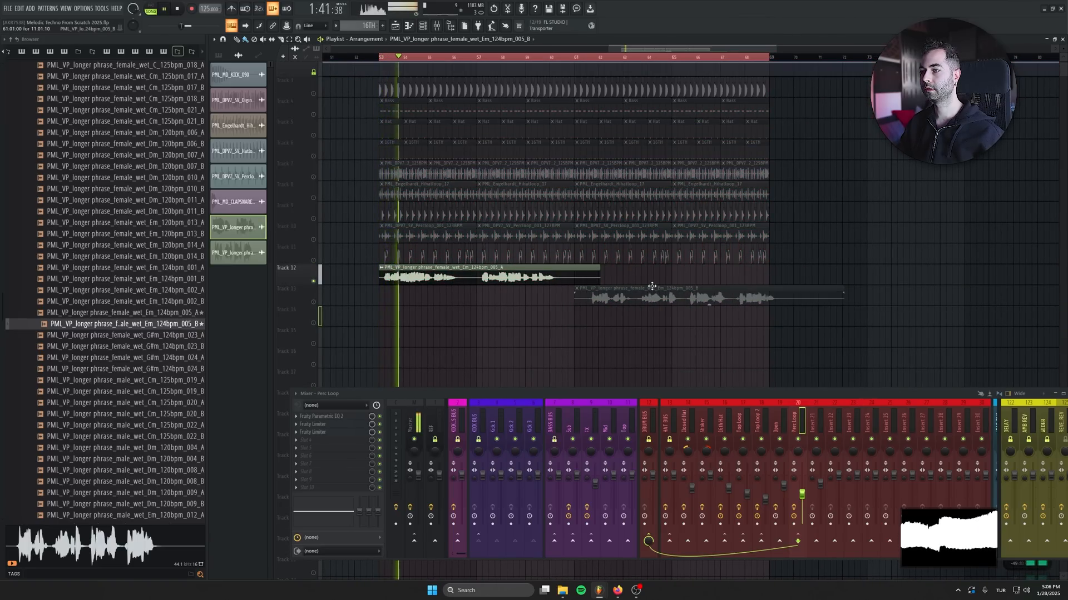
pyautogui.hotkey('ctrl', 's')
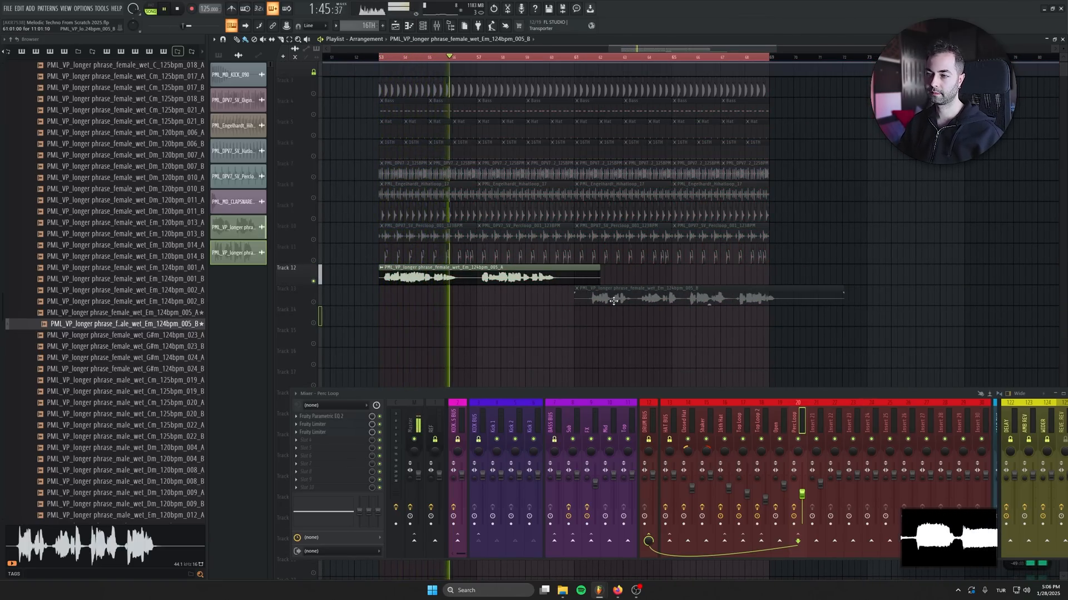
pyautogui.press('space')
# Route both female vocal phrase clips to the Main Vox mixer track 55
pyautogui.click(233, 227)
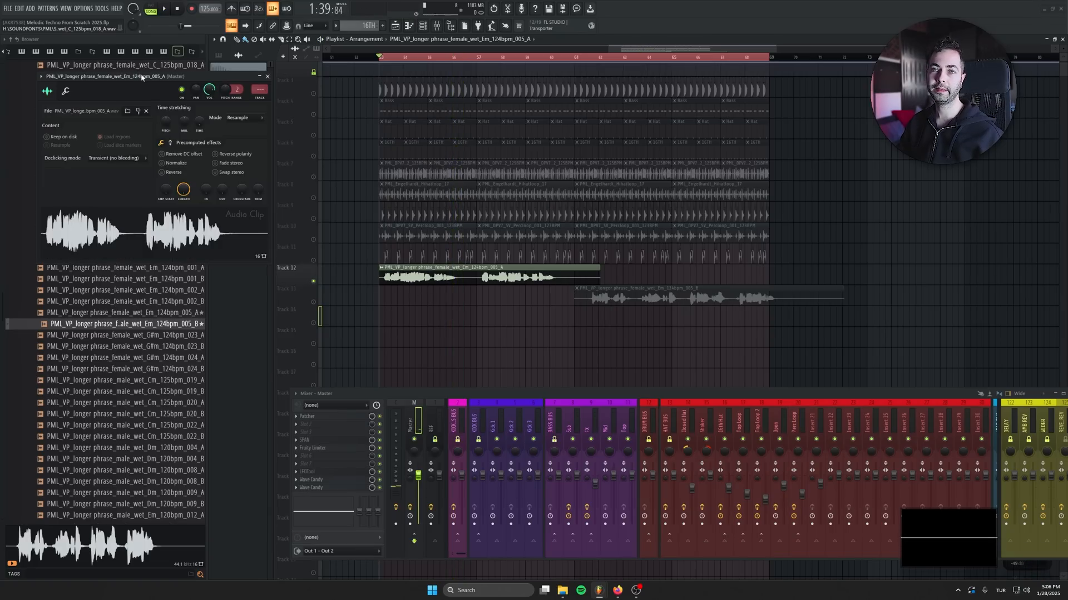
pyautogui.moveTo(143, 77); pyautogui.dragTo(271, 72)
pyautogui.doubleClick(651, 300)
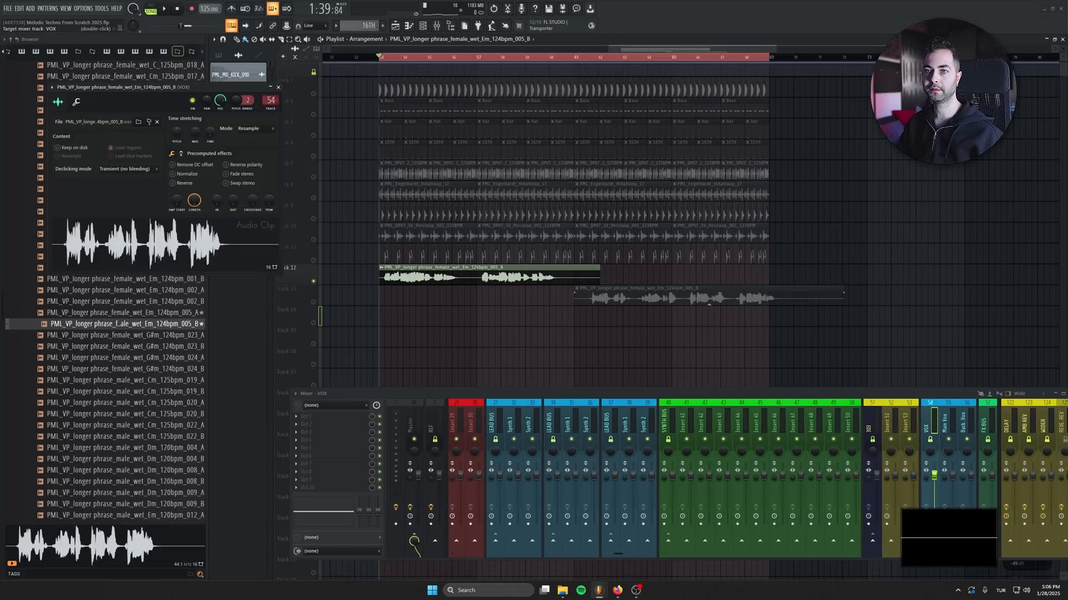
pyautogui.doubleClick(399, 279)
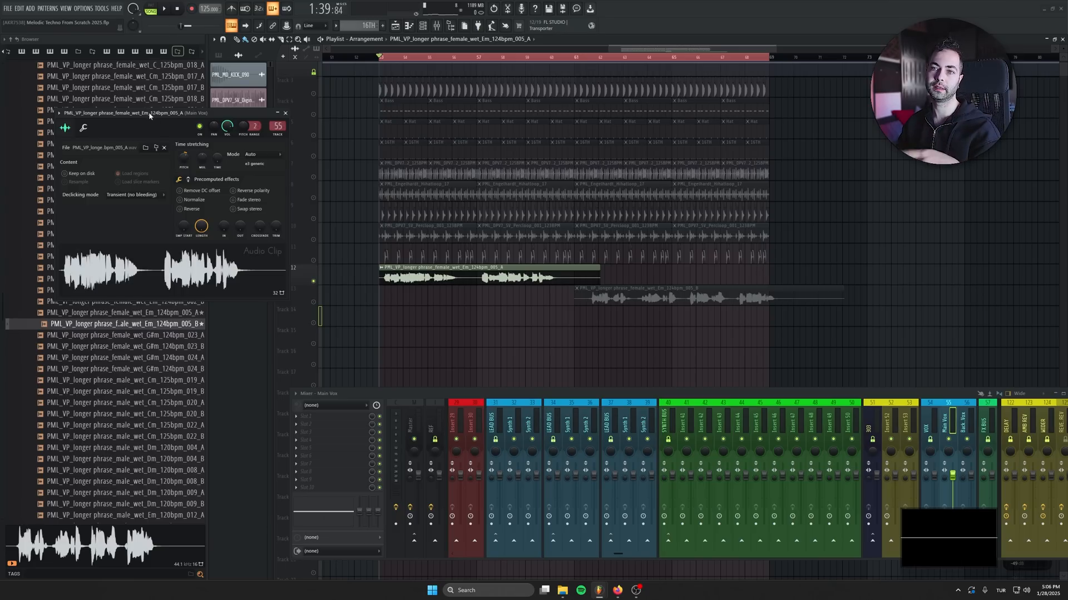
pyautogui.moveTo(149, 111); pyautogui.dragTo(150, 114)
# Set the time-stretching mode of both vocal clips, 005_B and 005_A, to Stretch Pro
pyautogui.doubleClick(620, 296)
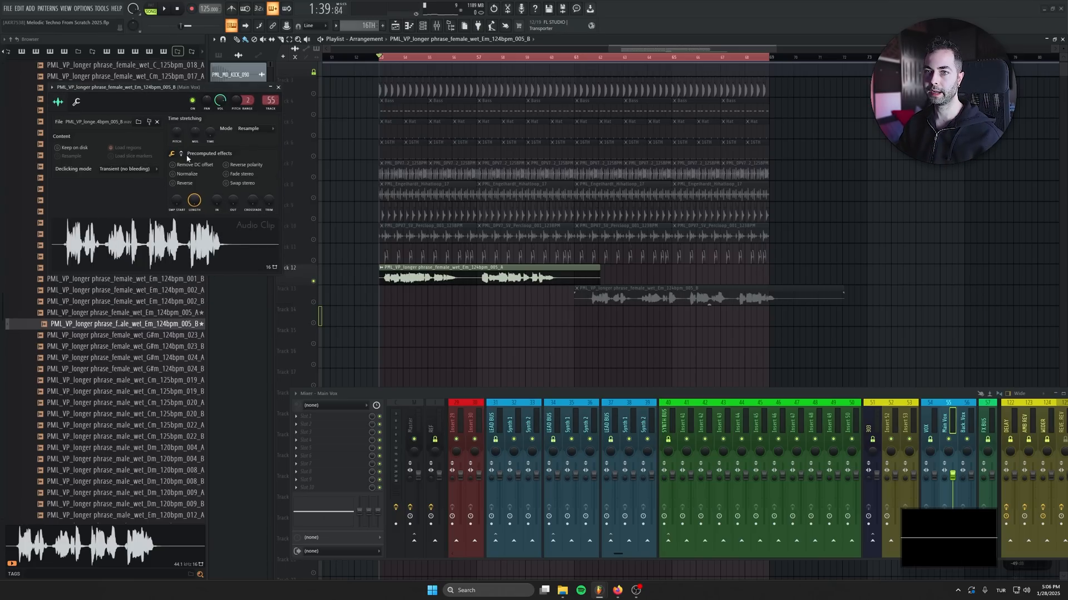
pyautogui.click(305, 154)
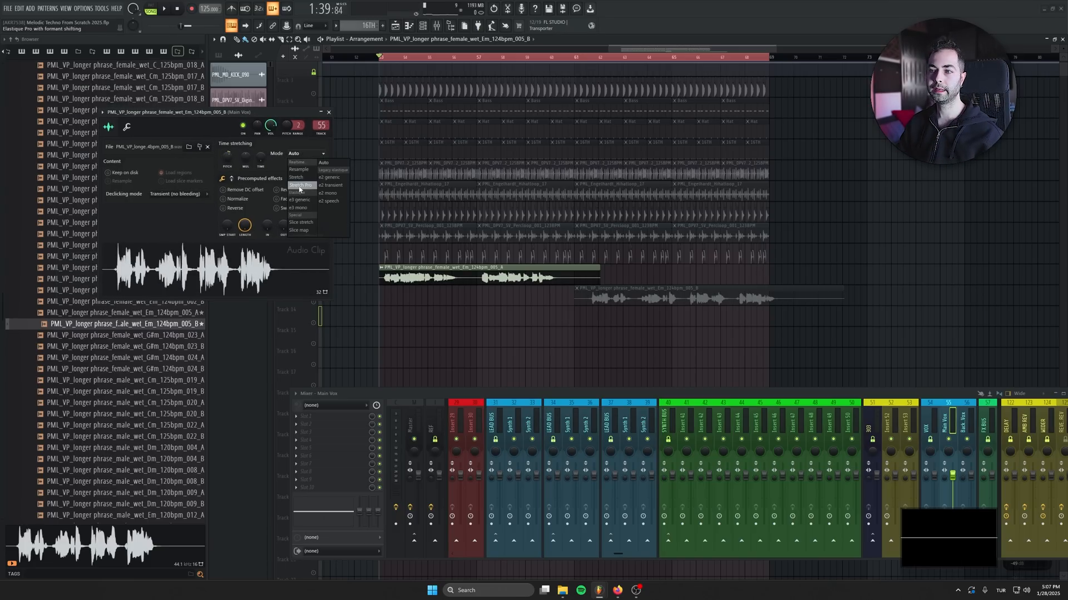
pyautogui.click(300, 185)
pyautogui.doubleClick(559, 270)
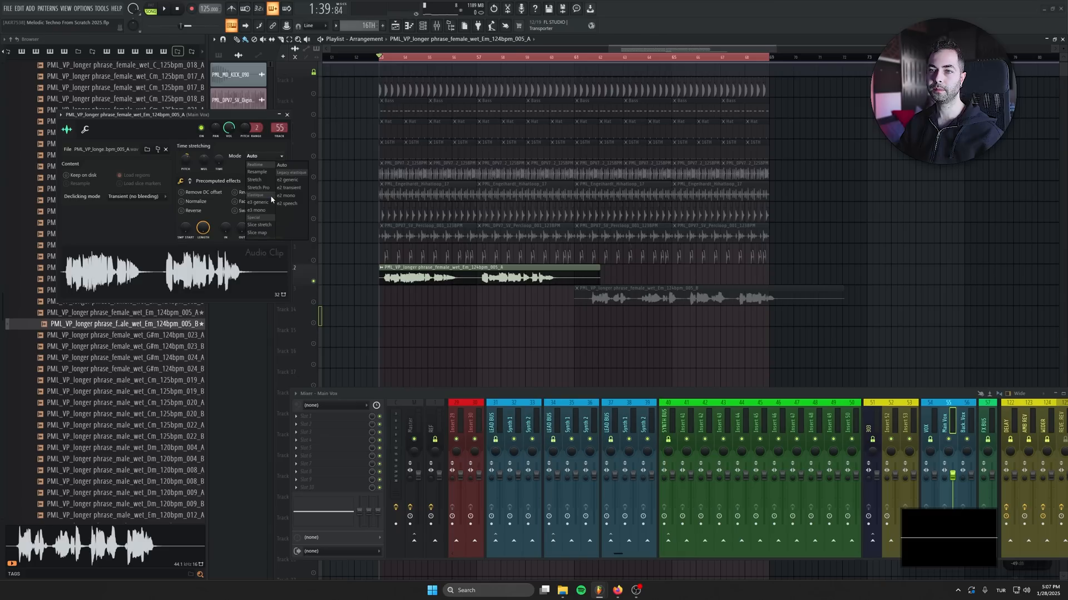
pyautogui.click(258, 187)
pyautogui.moveTo(178, 120); pyautogui.dragTo(239, 148)
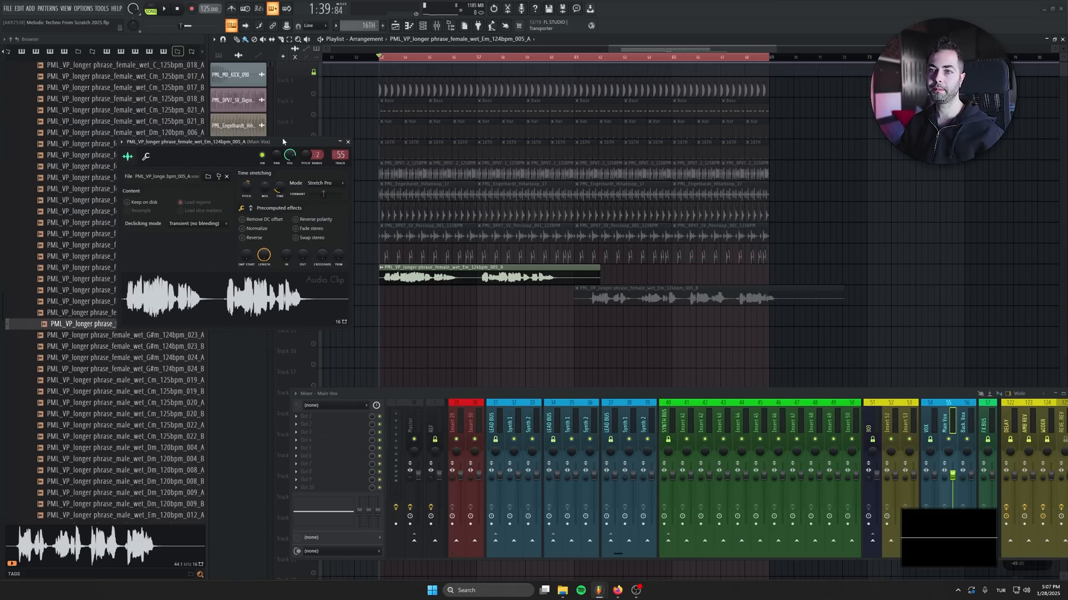
# Play the soloed vocal while trying a formant shift on the 005_A clip, and reset the formant to its default
pyautogui.moveTo(282, 138); pyautogui.dragTo(283, 154)
pyautogui.press('space')
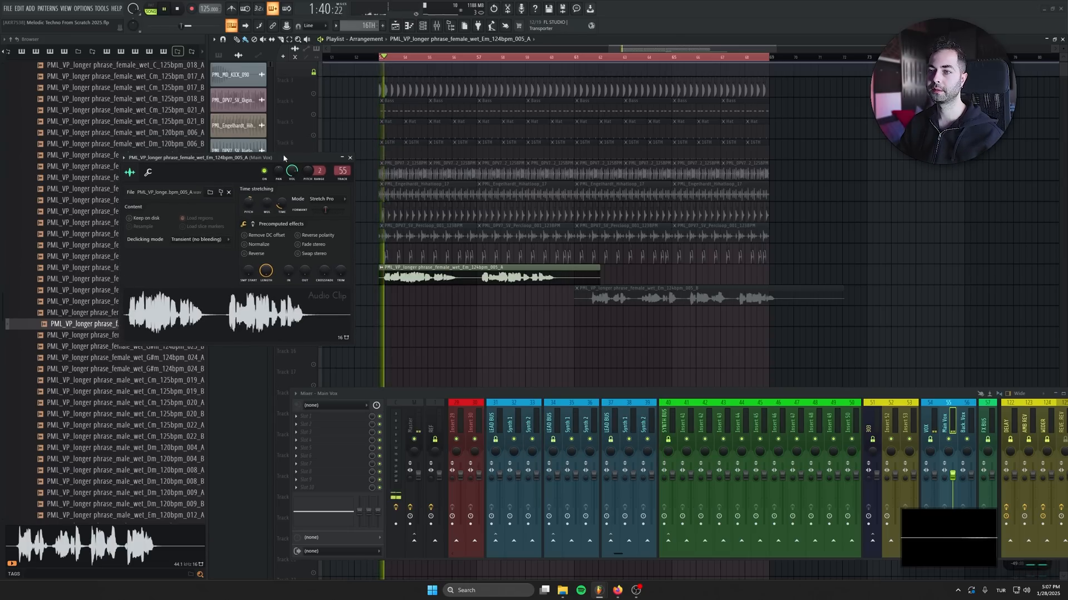
pyautogui.moveTo(326, 203); pyautogui.dragTo(328, 220)
pyautogui.keyDown('alt'); pyautogui.click(326, 211); pyautogui.keyUp('alt')
pyautogui.press('space')
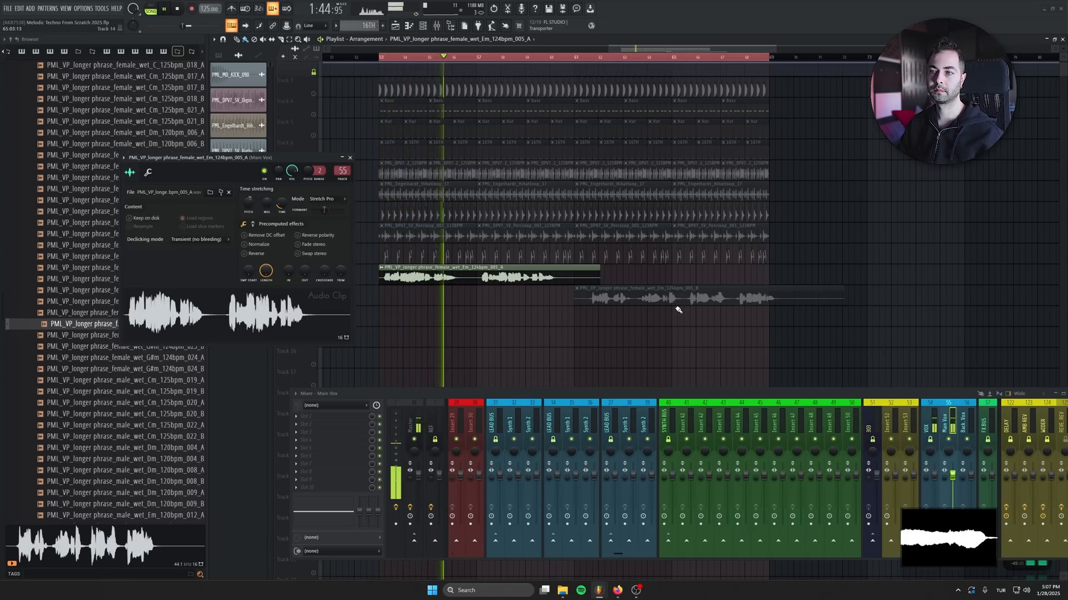
pyautogui.press('space')
# Detect the tempo of the 005_A vocal clip and accept the estimated 124 BPM
pyautogui.click(623, 301)
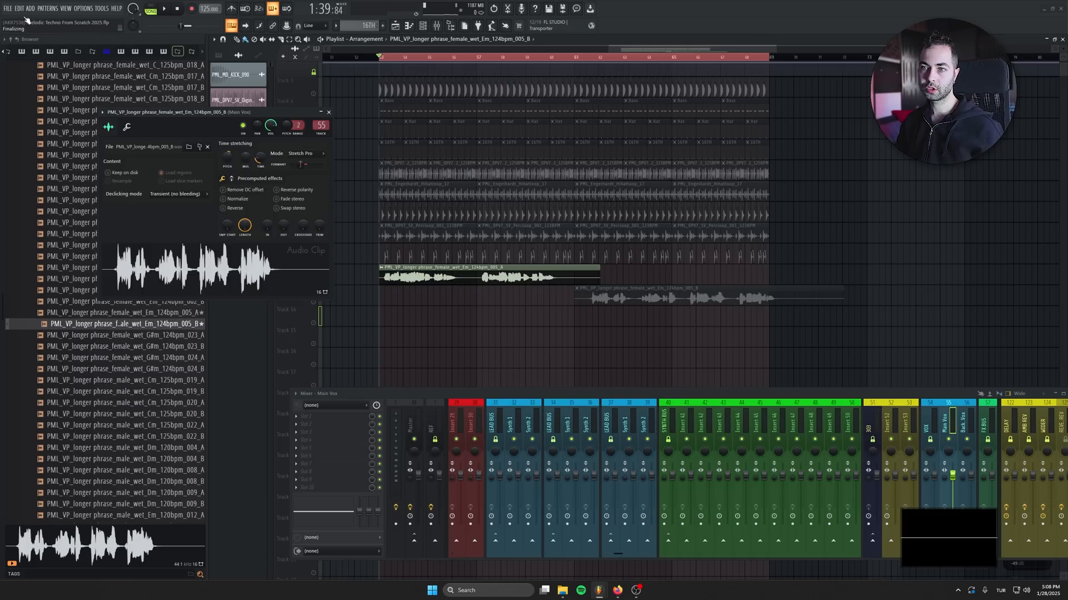
pyautogui.click(329, 112)
pyautogui.doubleClick(412, 272)
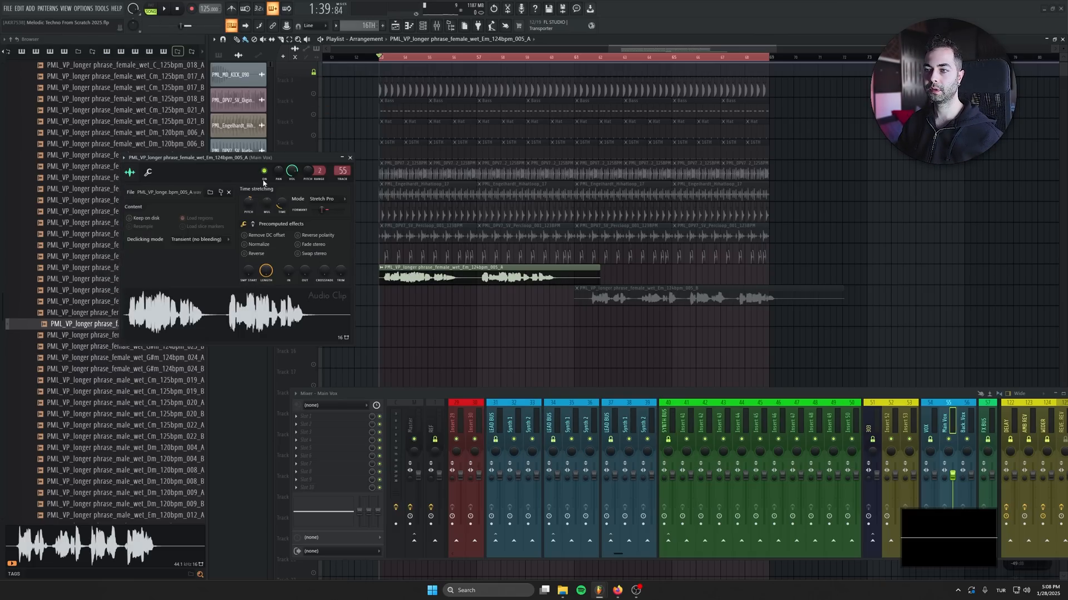
pyautogui.rightClick(282, 201)
pyautogui.click(382, 234)
pyautogui.click(523, 297)
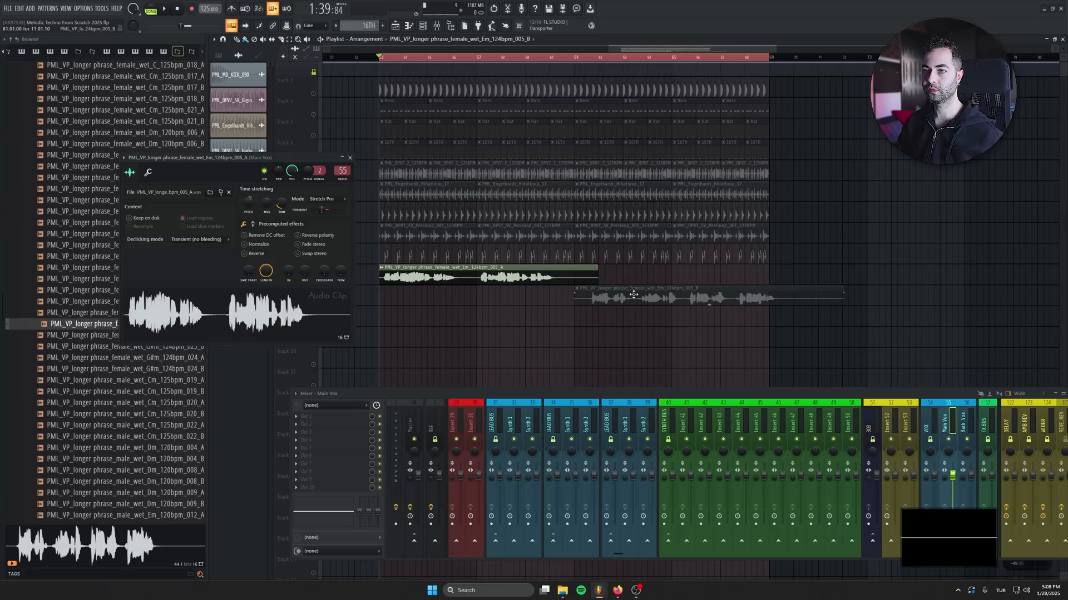
# Detect the tempo of the 005_B vocal clip, accept the estimated 124 BPM, and close its sample settings
pyautogui.doubleClick(634, 295)
pyautogui.rightClick(268, 162)
pyautogui.click(345, 202)
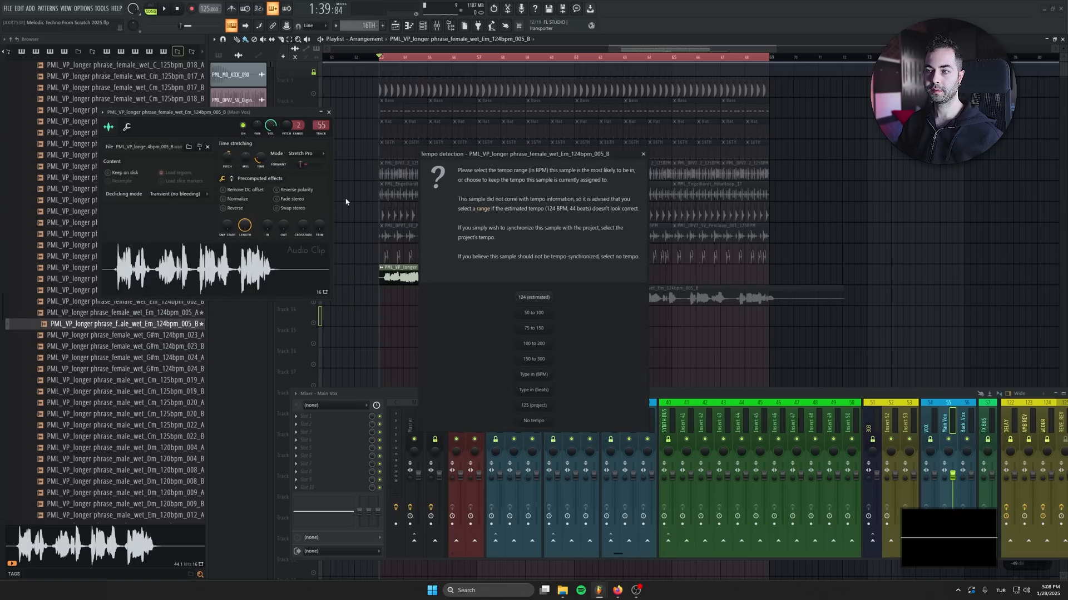
pyautogui.click(535, 298)
pyautogui.click(329, 112)
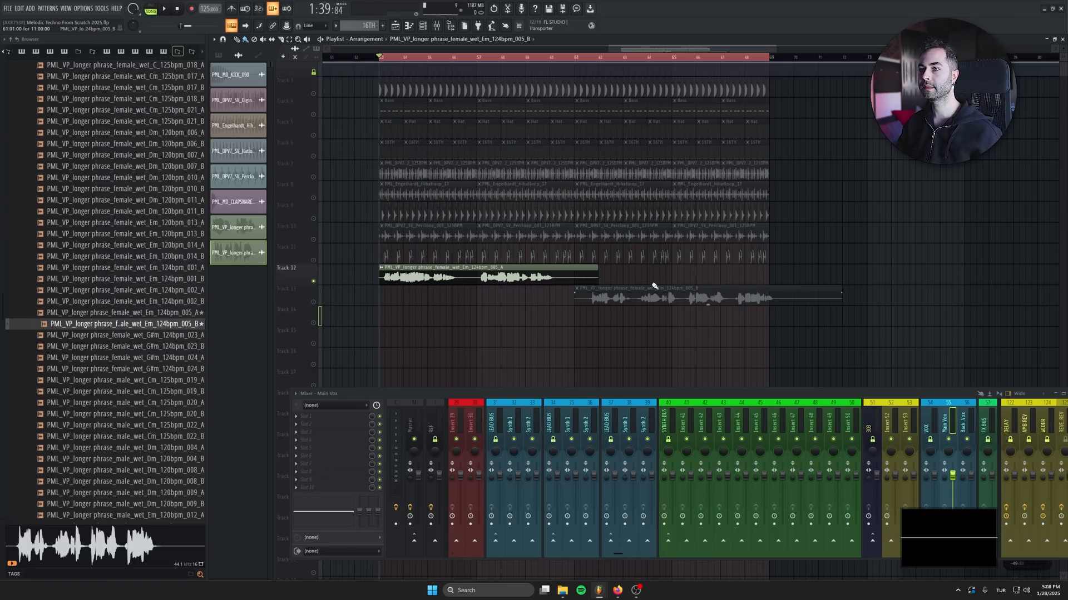
# Play the arrangement with all tracks audible and duplicate the drum and bass clips on Tracks 3–11 into bars 69–85
pyautogui.press('space')
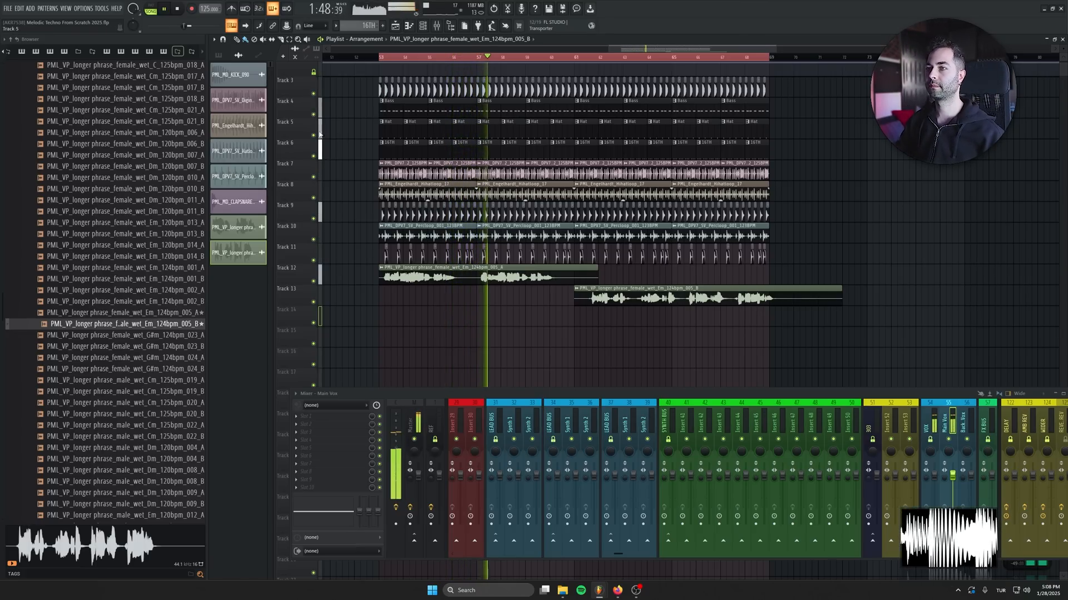
pyautogui.scroll(-3, 715, 215)
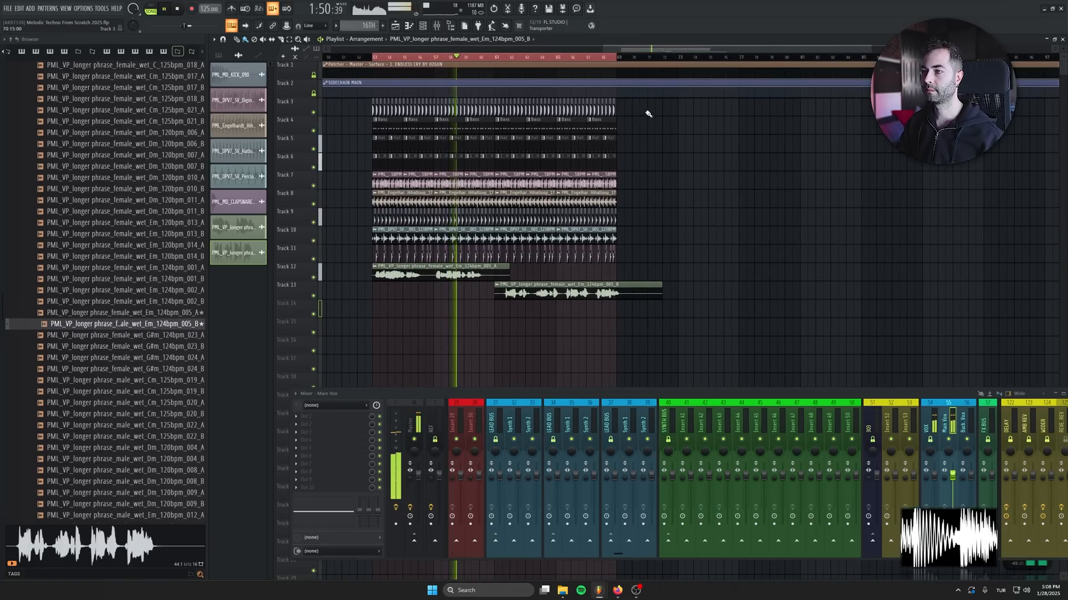
pyautogui.moveTo(646, 106); pyautogui.dragTo(378, 260)
pyautogui.hotkey('ctrl', 'b')
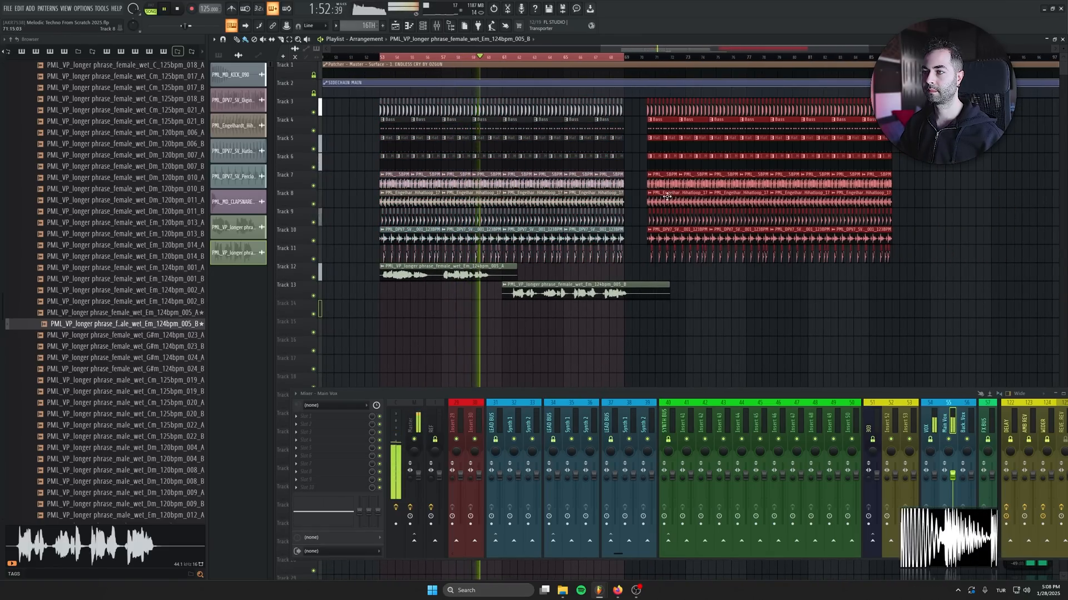
pyautogui.click(1001, 260)
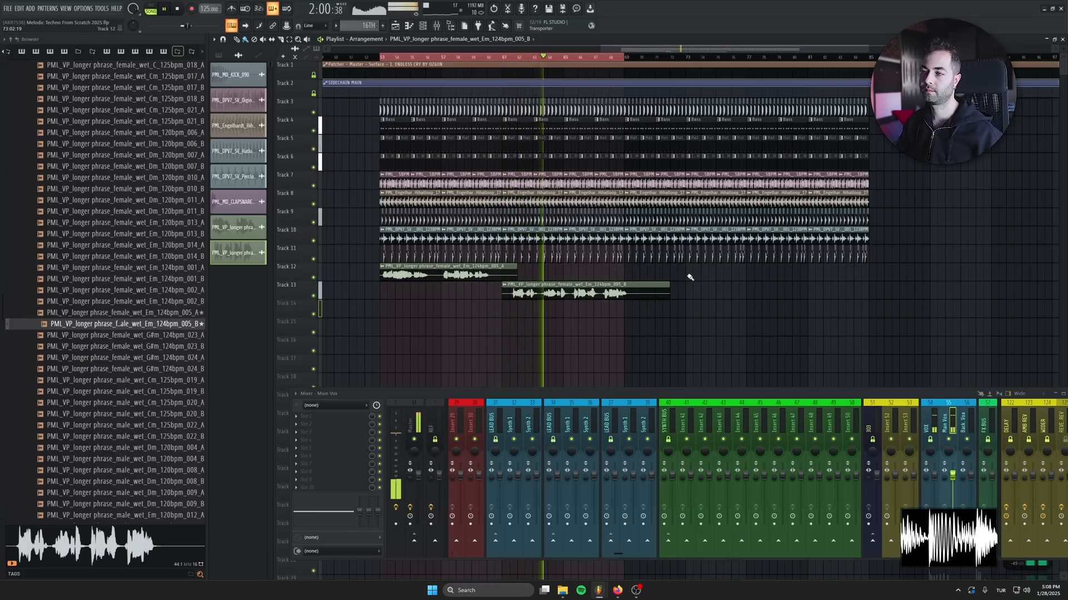
pyautogui.press('space')
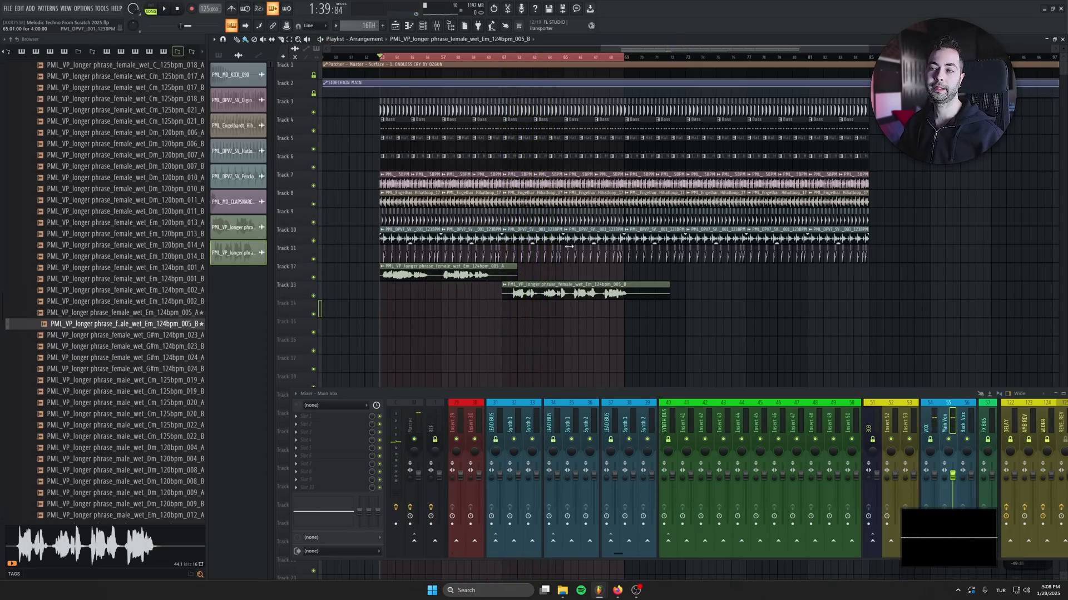
# Shift both vocal clips eight bars later, so 005_A starts at bar 61 and 005_B at bar 69
pyautogui.moveTo(656, 258); pyautogui.dragTo(547, 275)
pyautogui.moveTo(761, 304); pyautogui.dragTo(927, 315)
pyautogui.scroll(3, 580, 308)
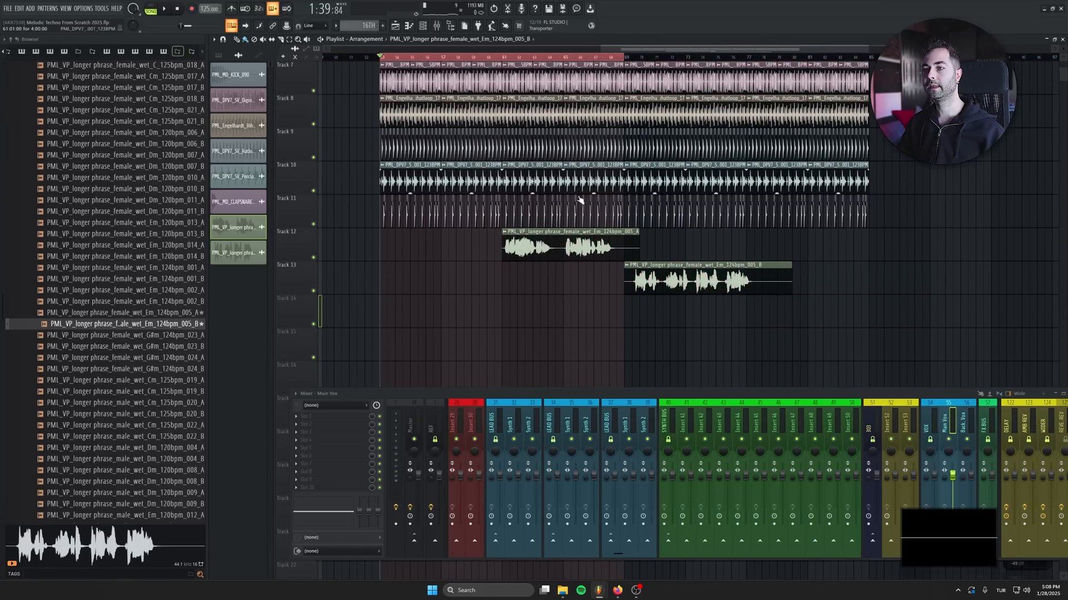
pyautogui.moveTo(554, 243); pyautogui.dragTo(684, 243)
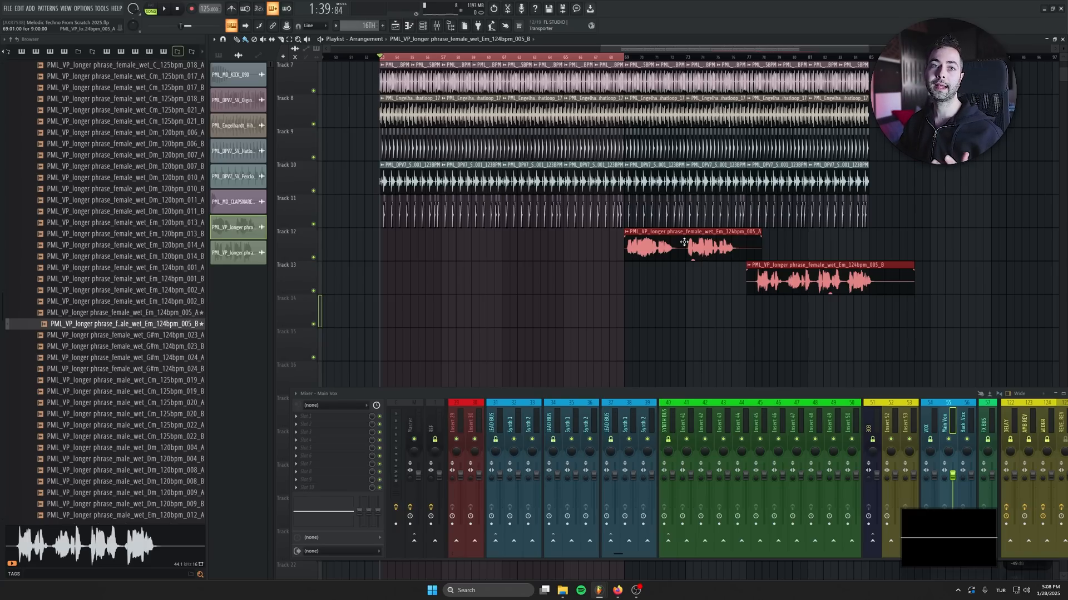
pyautogui.moveTo(690, 245); pyautogui.dragTo(573, 244)
# Clear the time selection and move the 005_B vocal clip up to Track 12 at bar 69, directly after 005_A
pyautogui.click(416, 58)
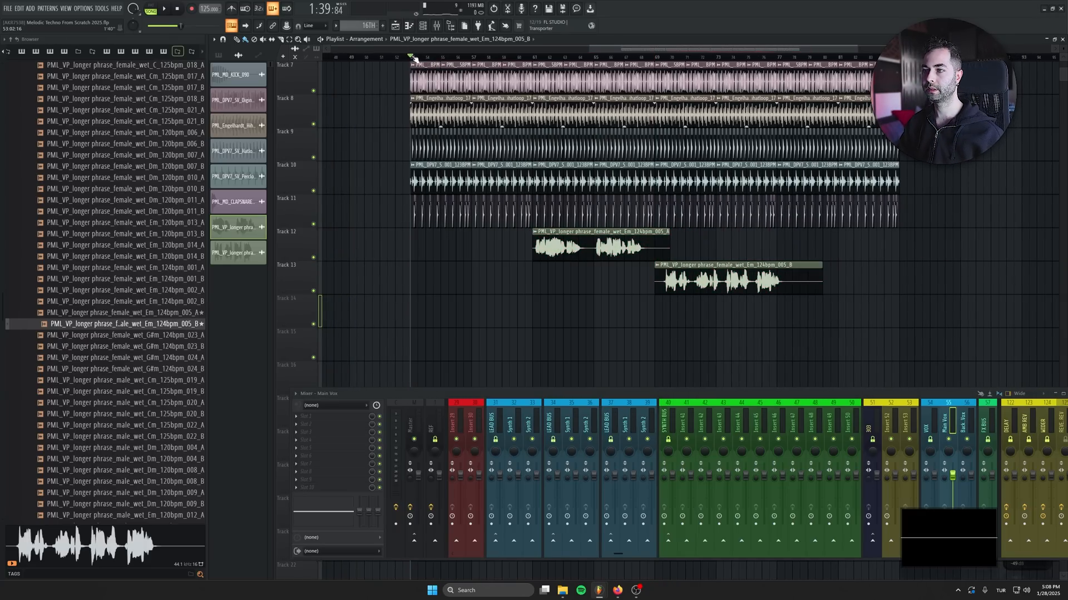
pyautogui.scroll(2, 627, 282)
pyautogui.moveTo(779, 278); pyautogui.dragTo(755, 240)
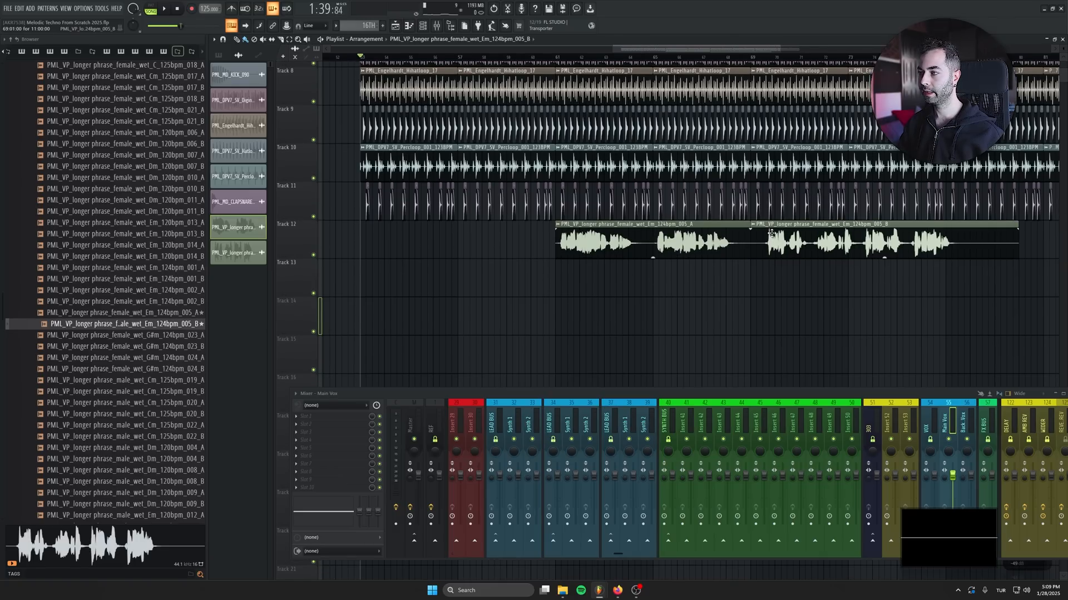
# Hide the browser, create a new pattern named Stabs, and place it on Track 13 at bar 53
pyautogui.scroll(-3, 743, 326)
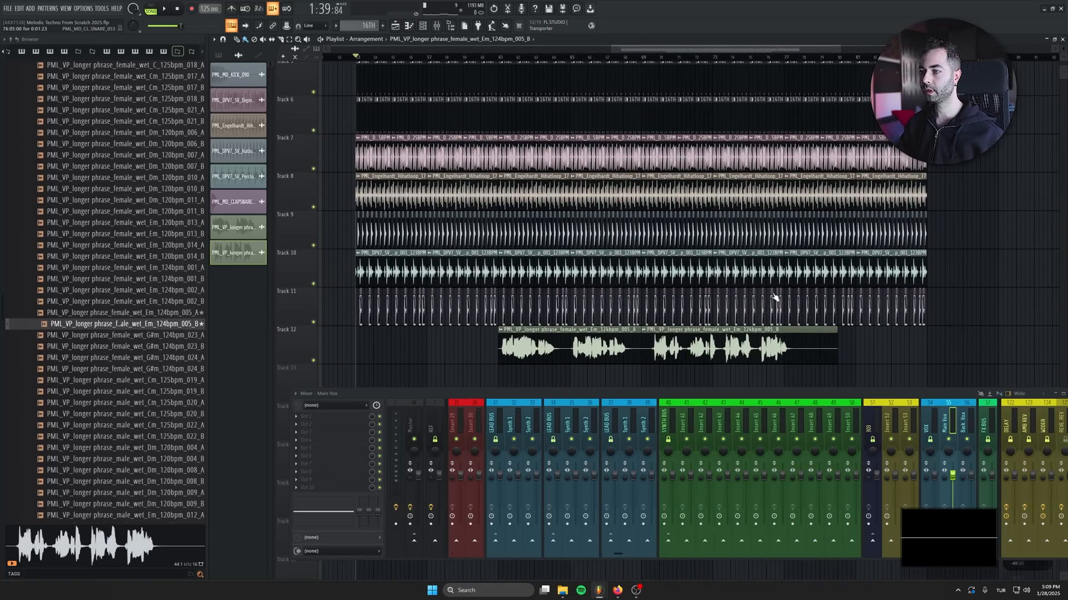
pyautogui.hotkey('alt', 'F8')
pyautogui.press('F4')
# Mute playlist Tracks 5 to 11, leaving the kick, bass, vocal and Stabs tracks active
pyautogui.scroll(4, 278, 167)
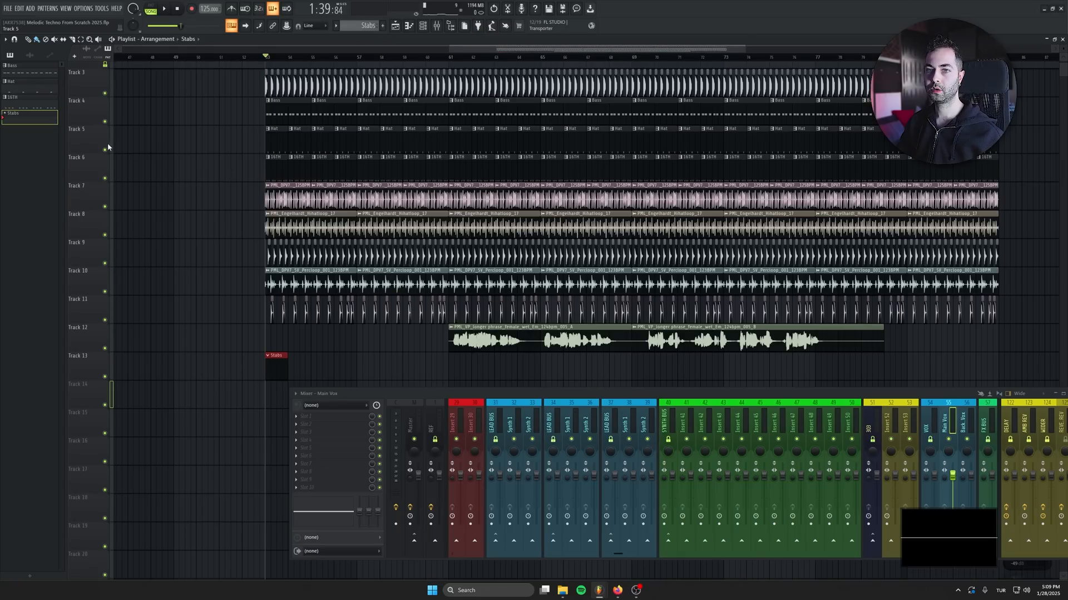
pyautogui.click(104, 150)
pyautogui.moveTo(105, 177)
pyautogui.mouseDown()
pyautogui.moveTo(105, 294)
pyautogui.moveTo(118, 329)
pyautogui.mouseUp()
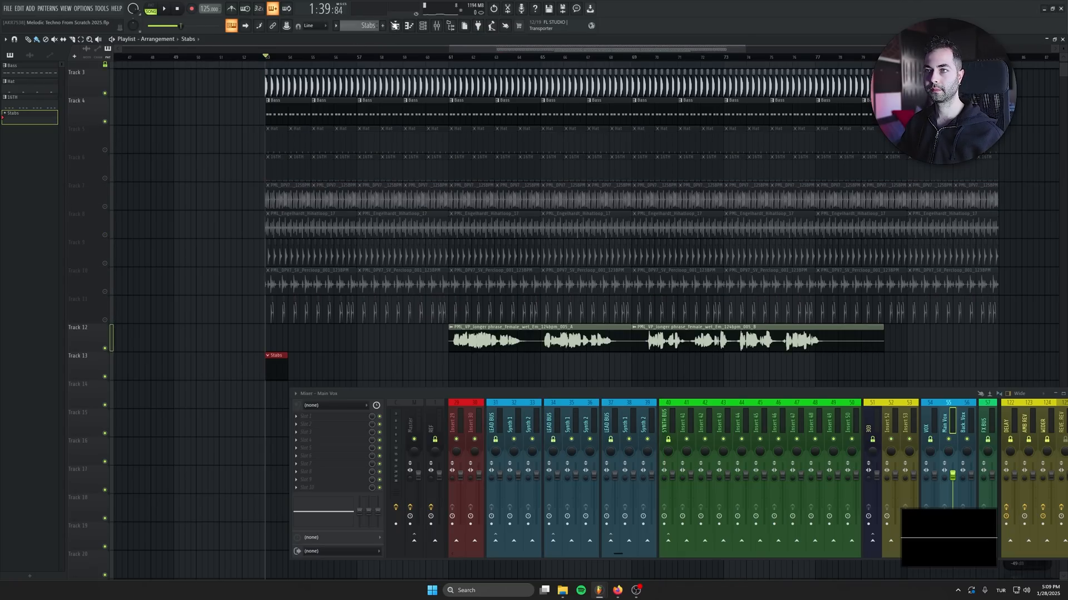
# Insert a new Serum instrument into the channel rack for the Stabs pattern
pyautogui.click(423, 26)
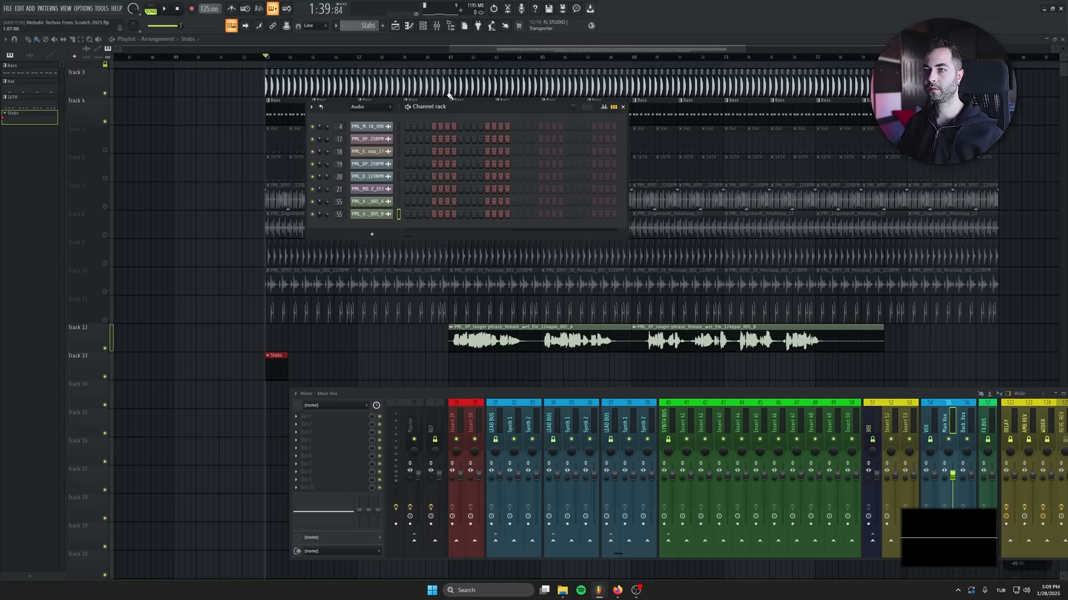
pyautogui.rightClick(370, 125)
pyautogui.moveTo(447, 206)
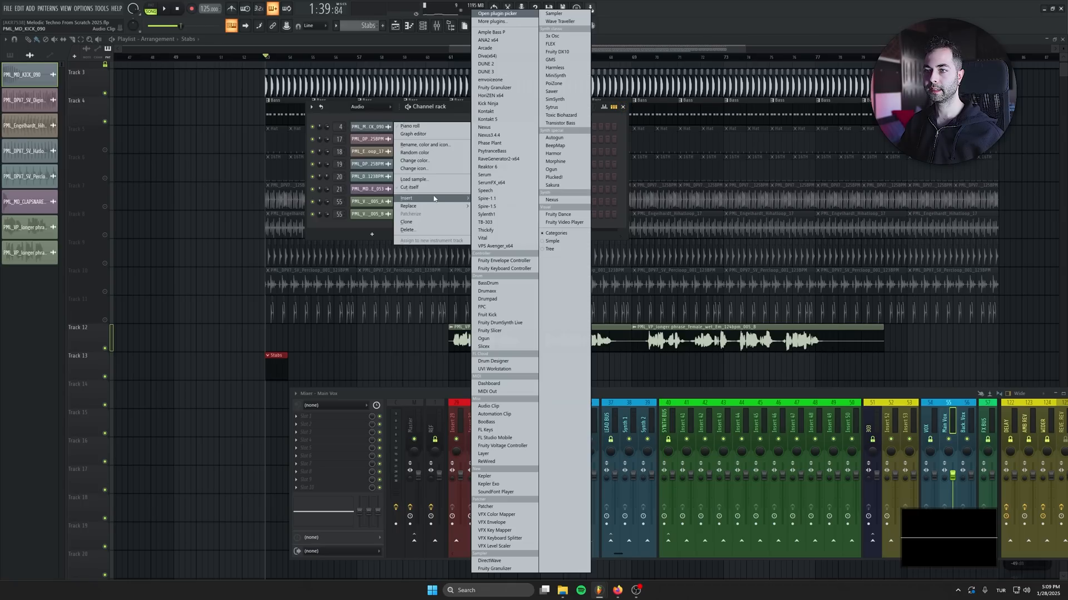
pyautogui.click(485, 175)
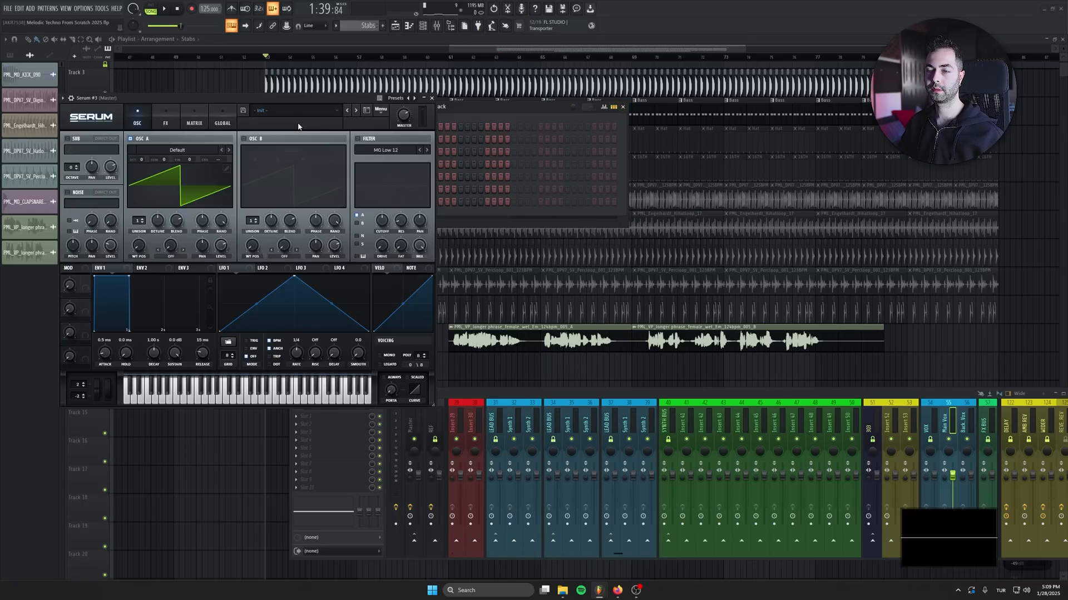
# Audition stab presets from Serum's Melodic Techno Academy bank and load 76 - STAB Hard
pyautogui.click(289, 110)
pyautogui.moveTo(299, 170)
pyautogui.moveTo(359, 176)
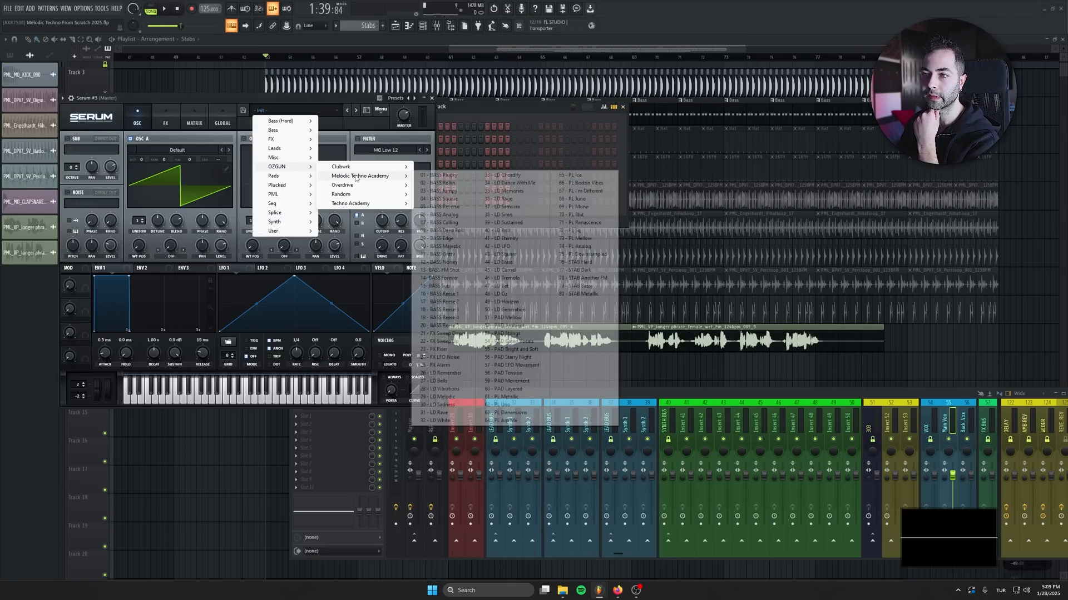
pyautogui.click(599, 271)
pyautogui.moveTo(311, 100); pyautogui.dragTo(365, 142)
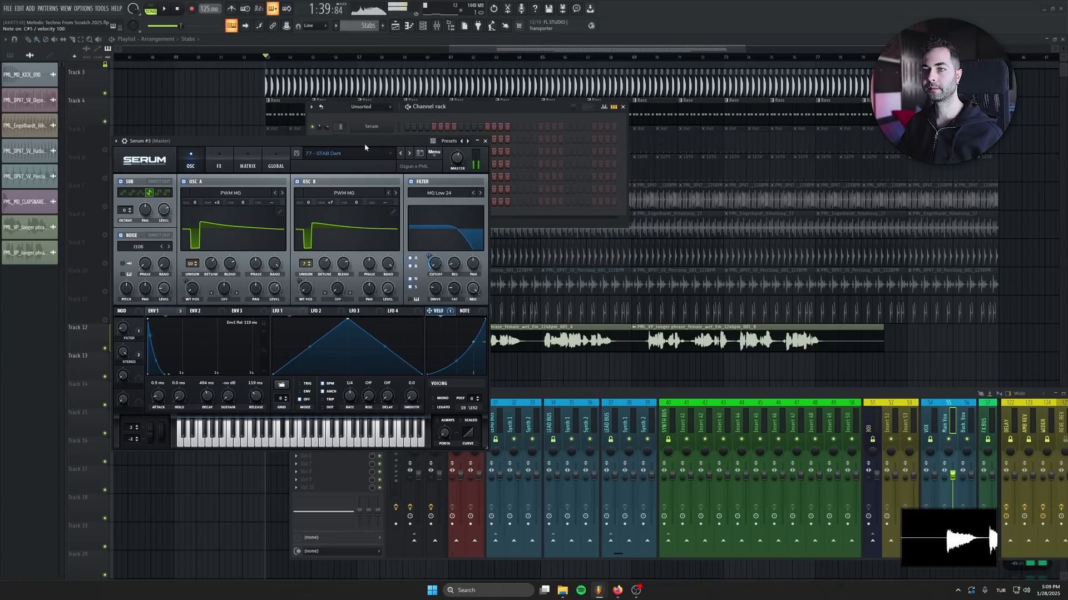
pyautogui.click(401, 154)
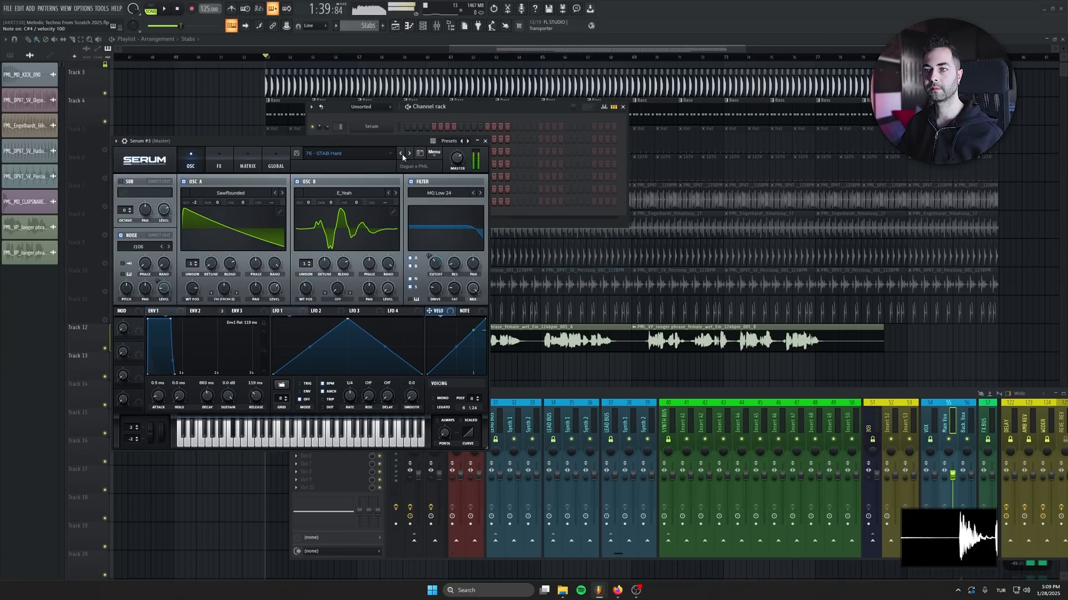
pyautogui.click(484, 141)
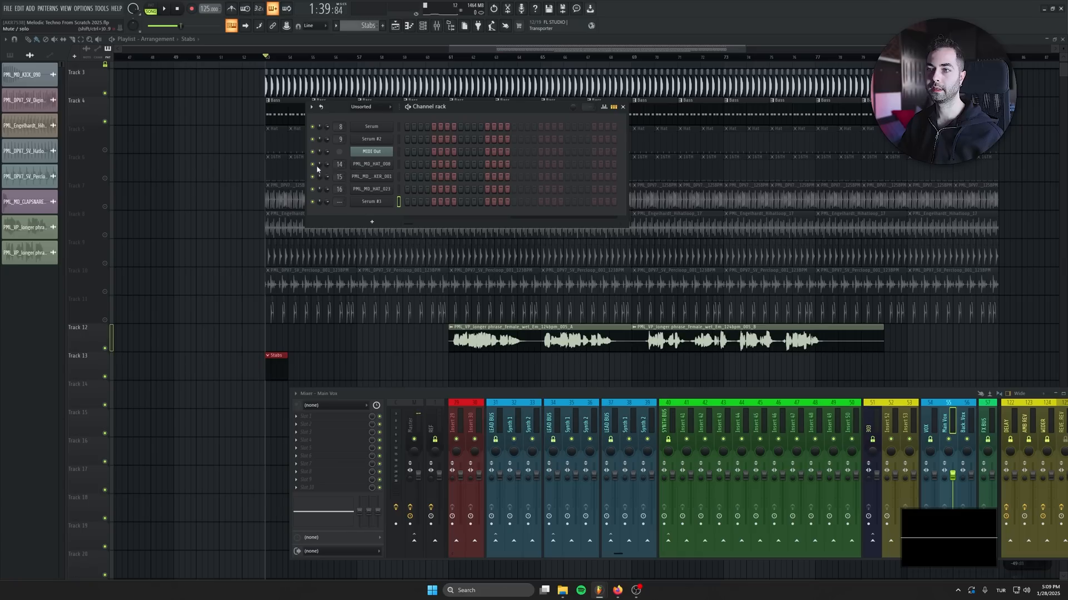
# Open the new Serum's piano roll and place two F#4 notes, one at 1:15 and one just after the start of bar 2
pyautogui.rightClick(373, 204)
pyautogui.click(452, 250)
pyautogui.click(356, 210)
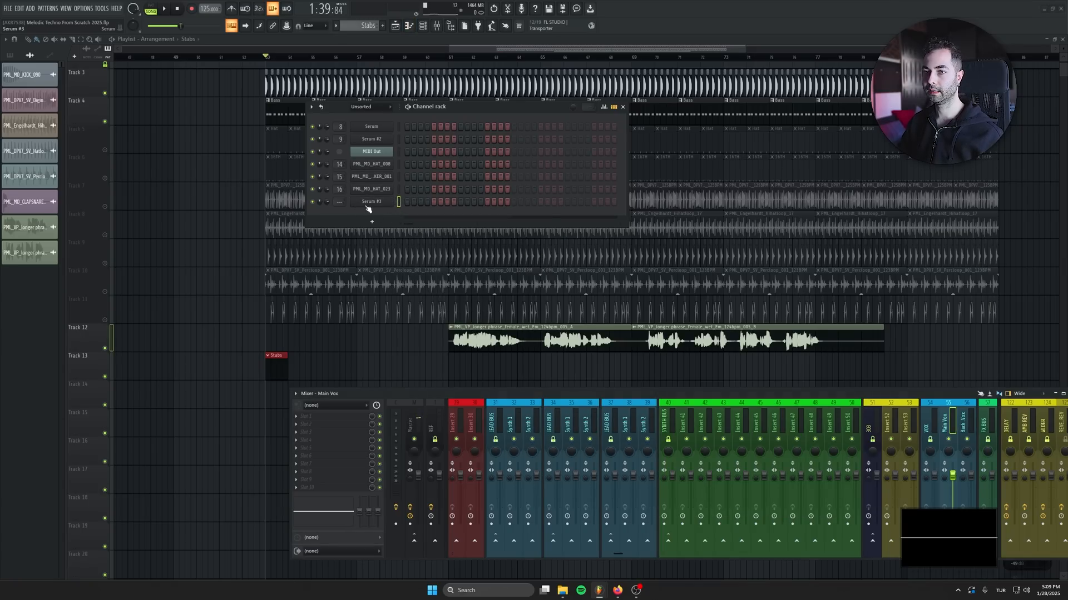
pyautogui.rightClick(371, 206)
pyautogui.click(411, 219)
pyautogui.press('space')
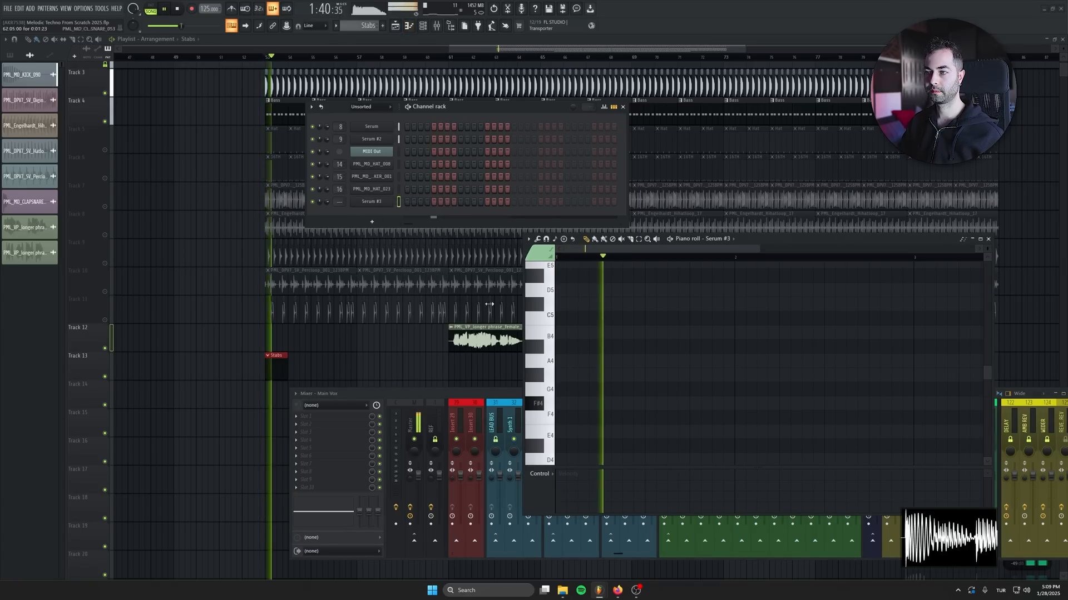
pyautogui.click(718, 403)
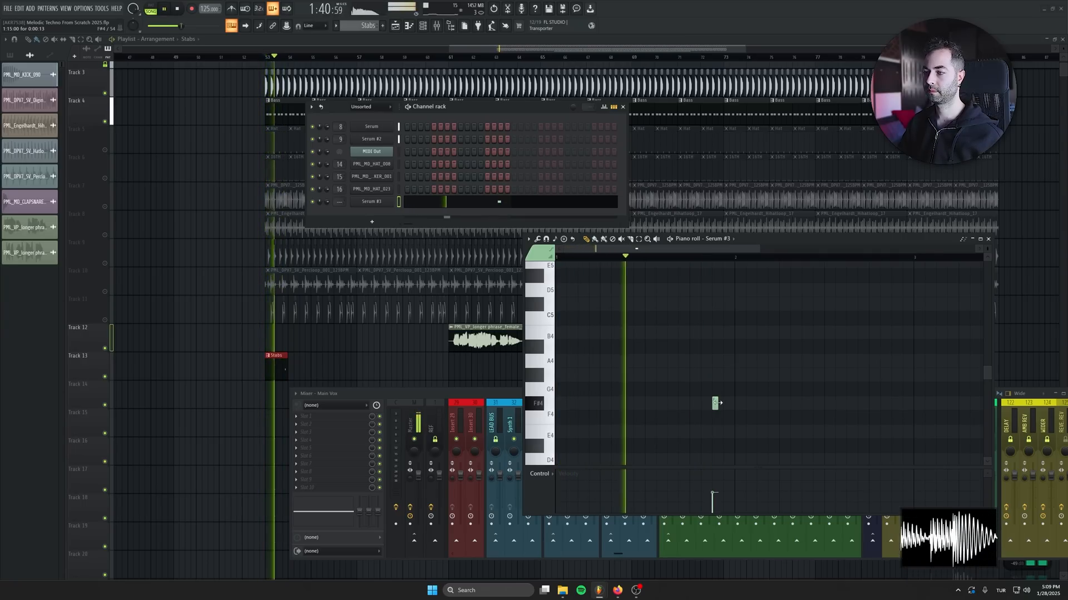
pyautogui.press('space')
pyautogui.press('space')
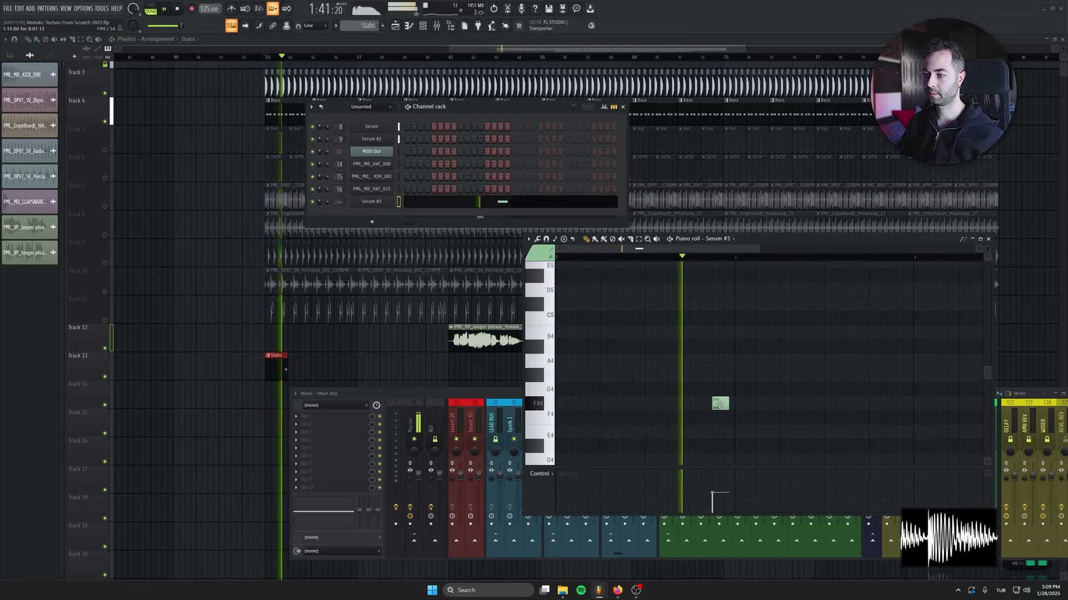
pyautogui.click(751, 403)
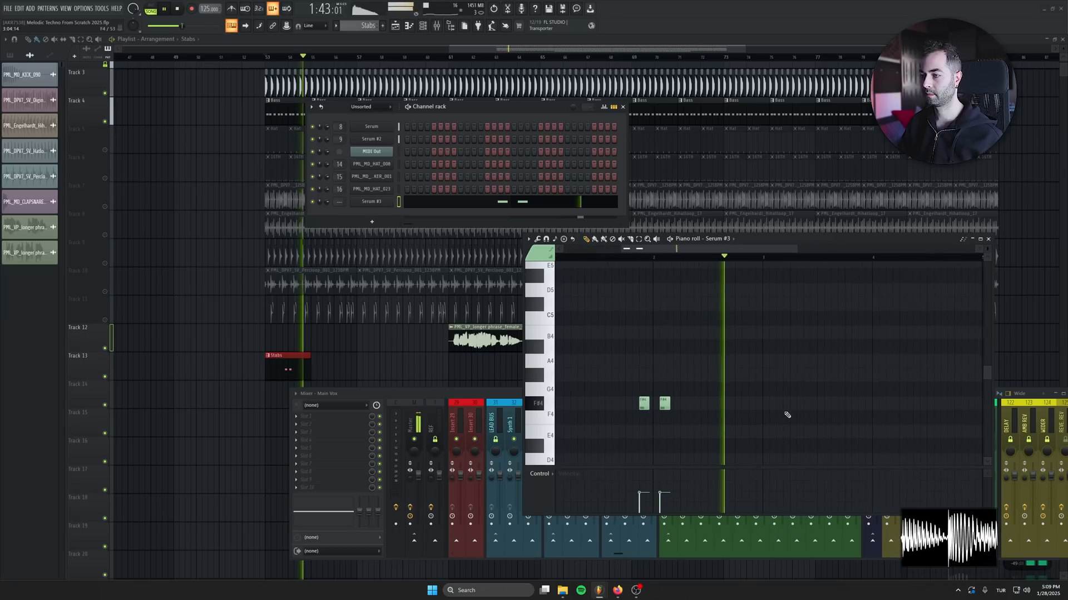
# Add three short F#4 notes from 2:15 to 3:01 and a longer one at 3:02, and play the pattern back
pyautogui.press('space')
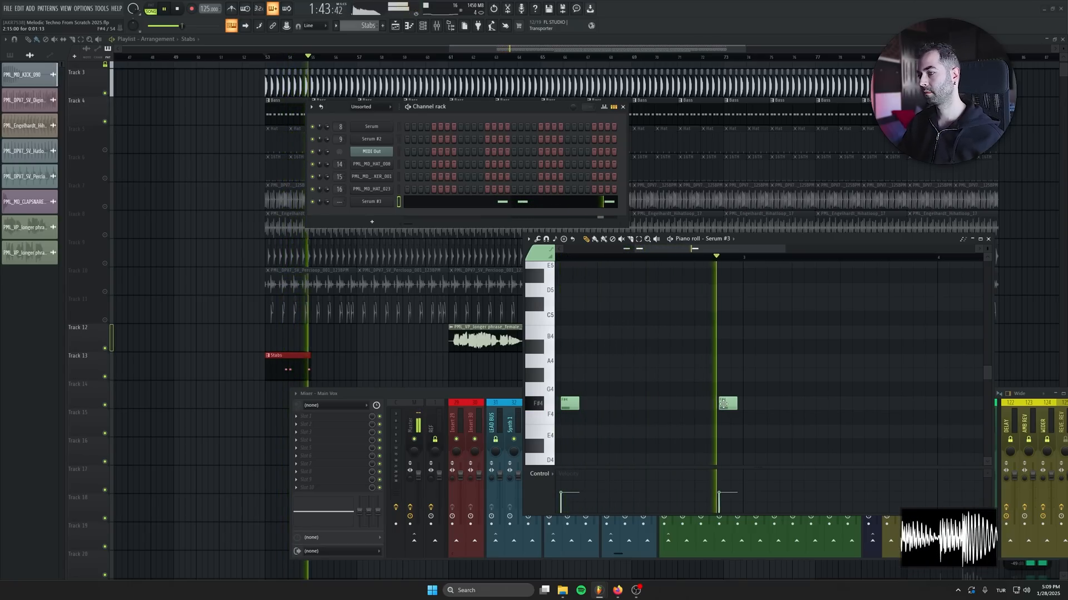
pyautogui.press('space')
pyautogui.press('space')
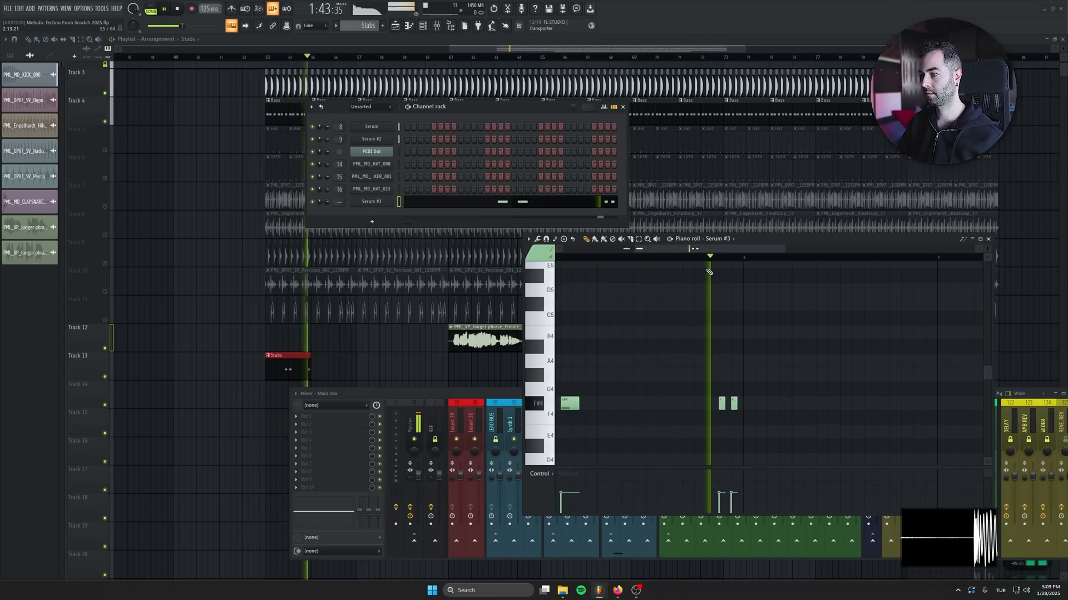
pyautogui.click(745, 404)
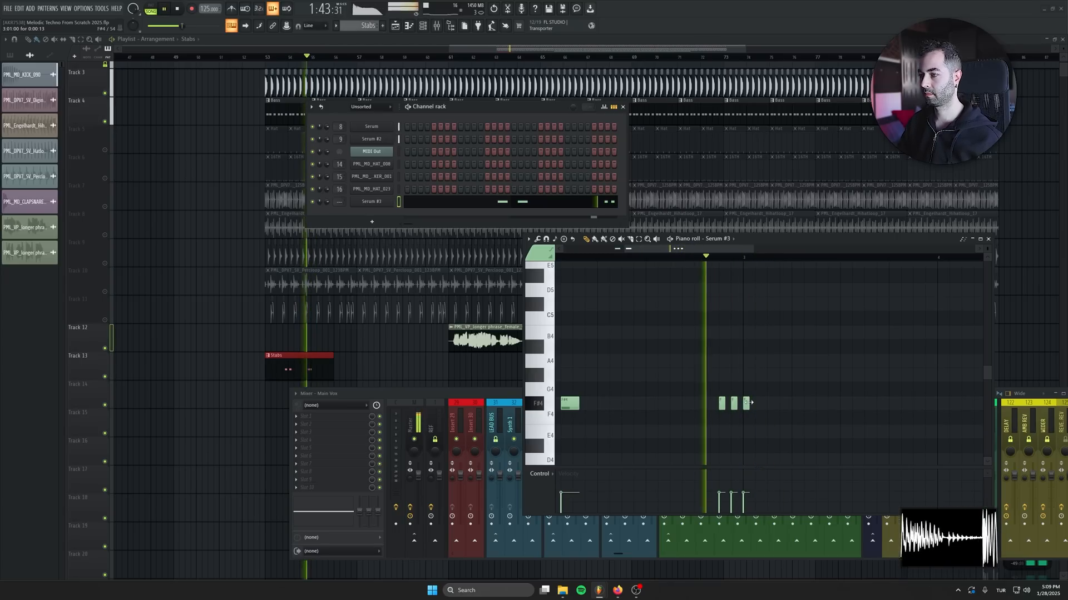
pyautogui.click(757, 403)
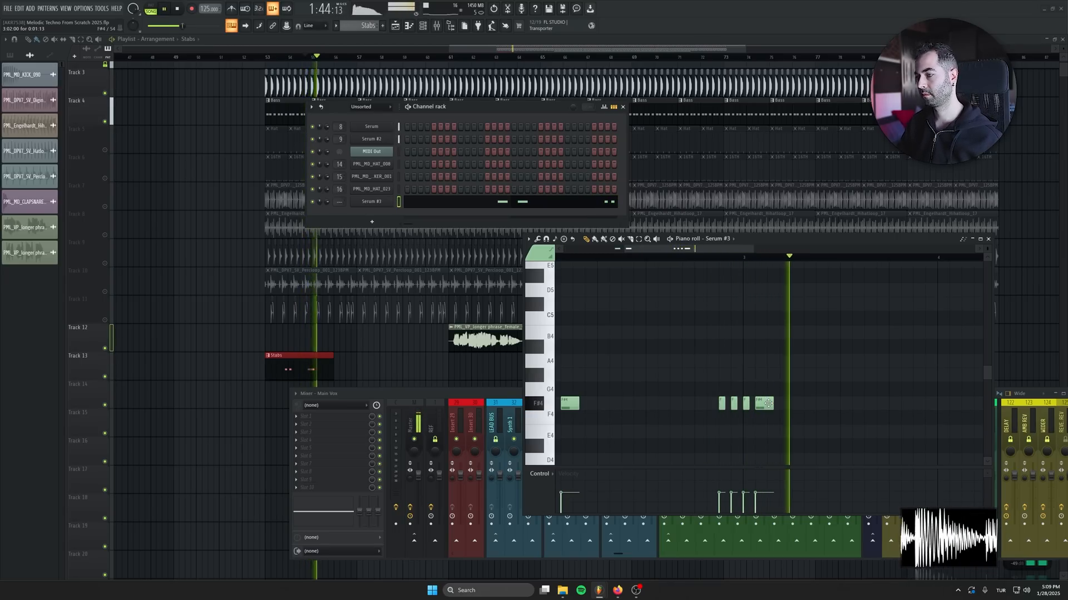
pyautogui.scroll(-3, 768, 403)
pyautogui.press('space')
pyautogui.press('space')
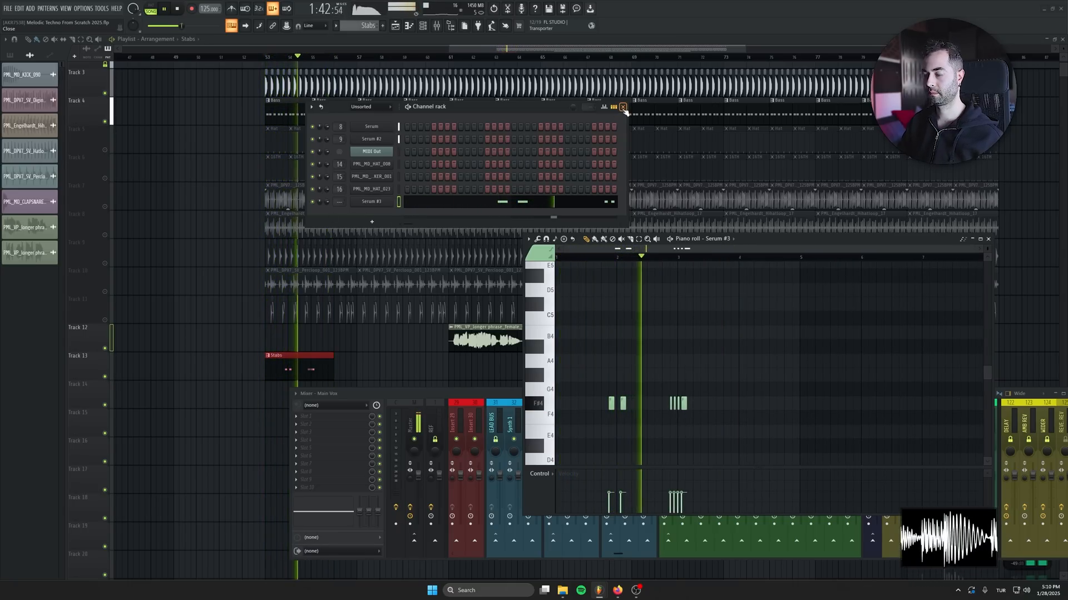
# Tighten the stab's envelope 1 in Serum to a 307 ms decay and a -34.1 dB sustain
pyautogui.click(371, 201)
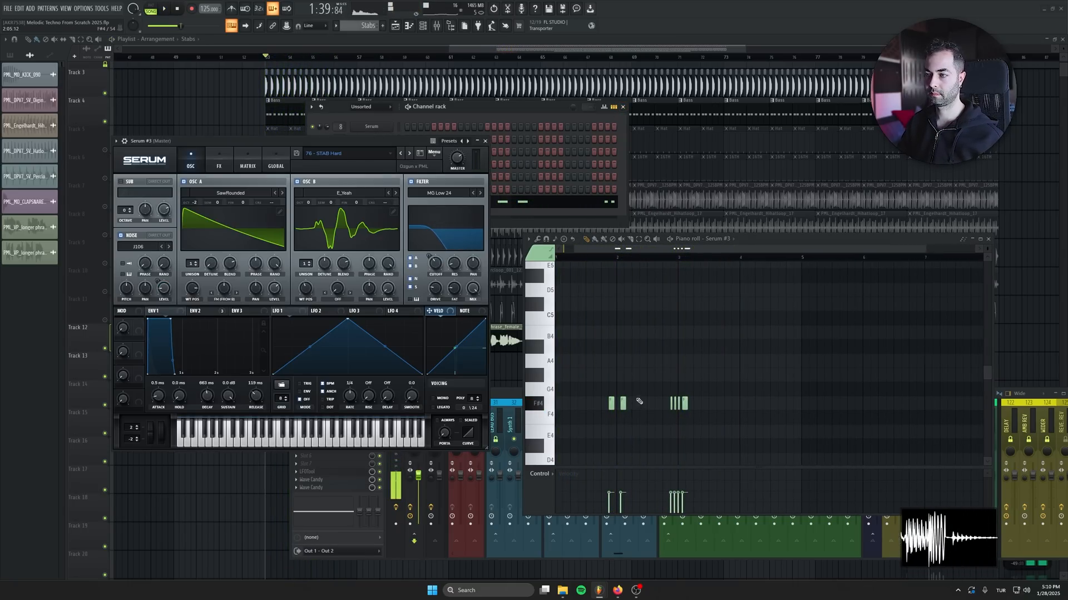
pyautogui.scroll(5, 678, 403)
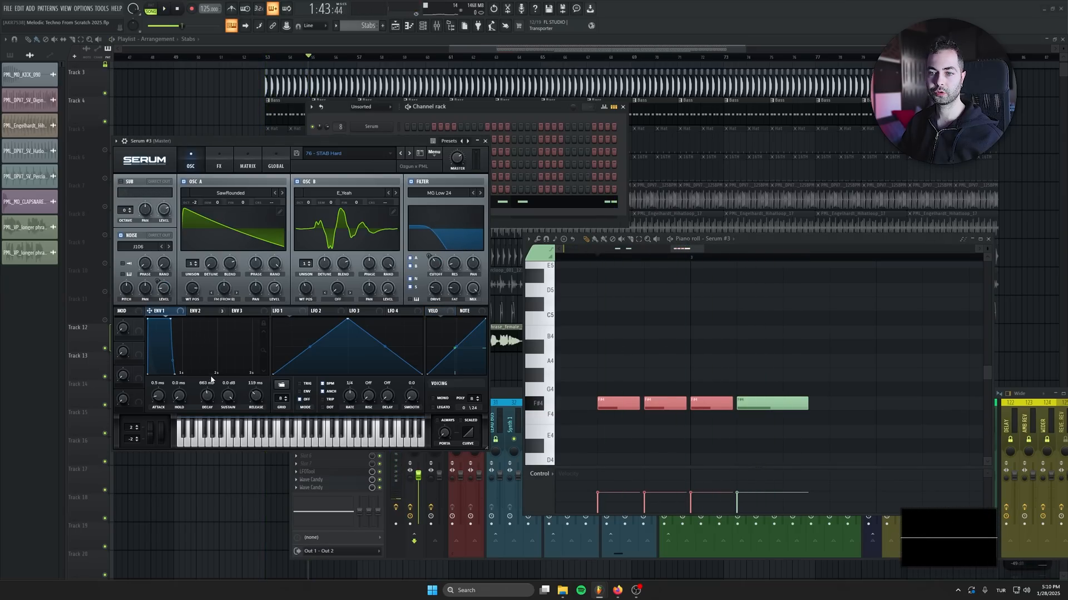
pyautogui.press('space')
pyautogui.moveTo(211, 380)
pyautogui.mouseDown()
pyautogui.moveTo(210, 409)
pyautogui.moveTo(232, 385)
pyautogui.mouseUp()
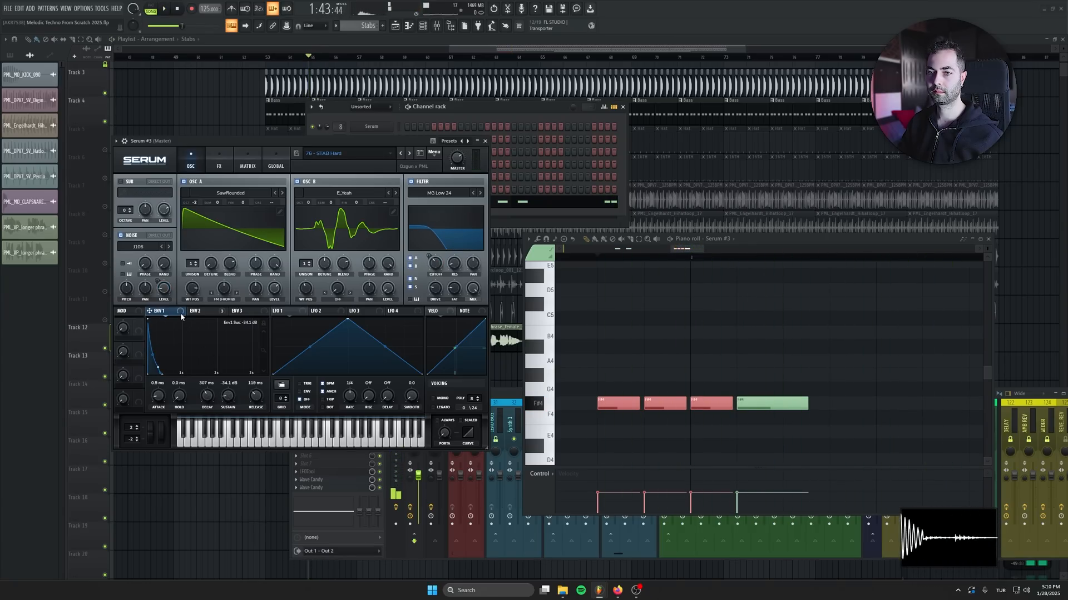
pyautogui.press('space')
# Adjust the stab's low-pass filter cutoff in Serum during playback and close the synth
pyautogui.moveTo(436, 263)
pyautogui.mouseDown()
pyautogui.moveTo(429, 289)
pyautogui.moveTo(431, 250)
pyautogui.moveTo(437, 263)
pyautogui.mouseUp()
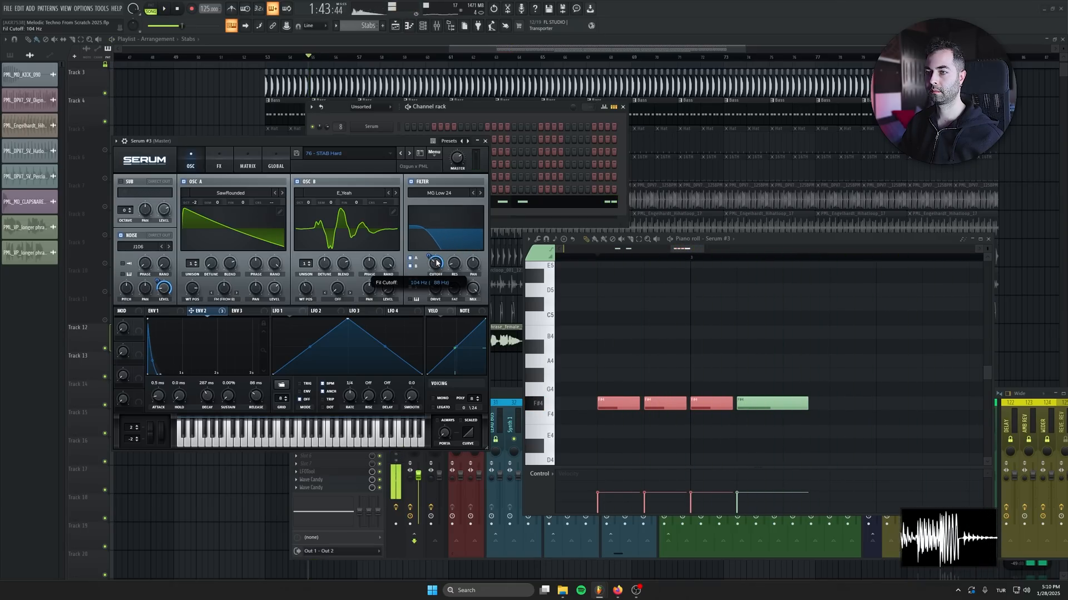
pyautogui.press('space')
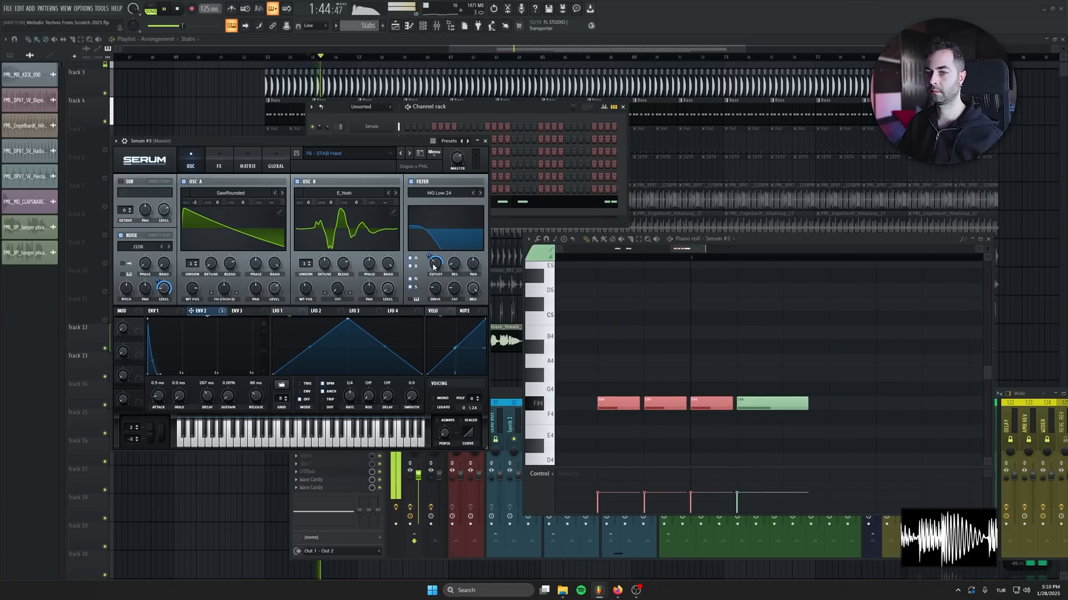
pyautogui.moveTo(433, 267); pyautogui.dragTo(437, 265)
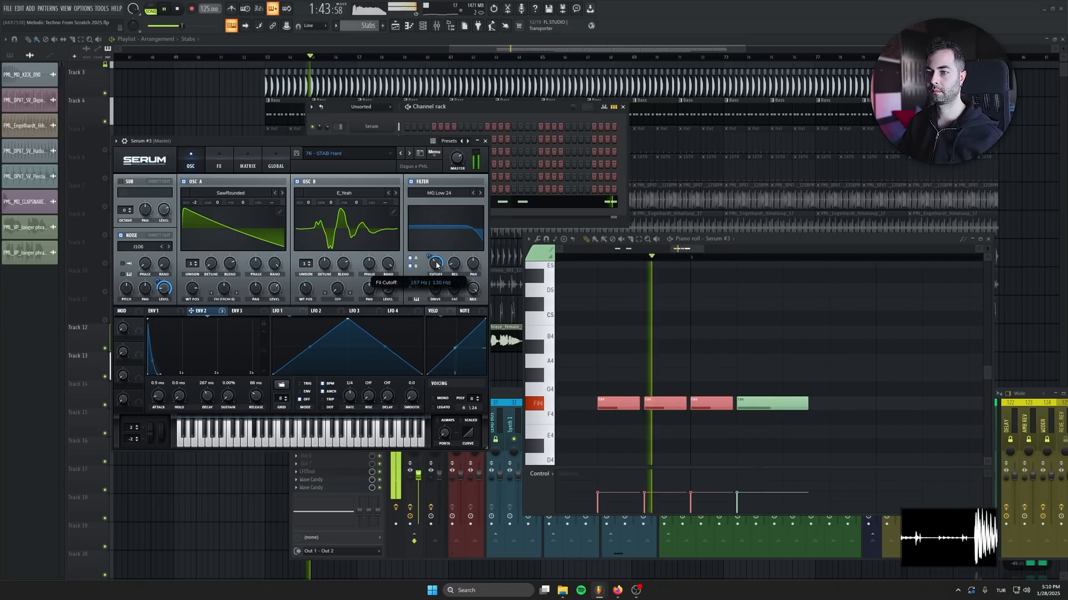
pyautogui.click(486, 141)
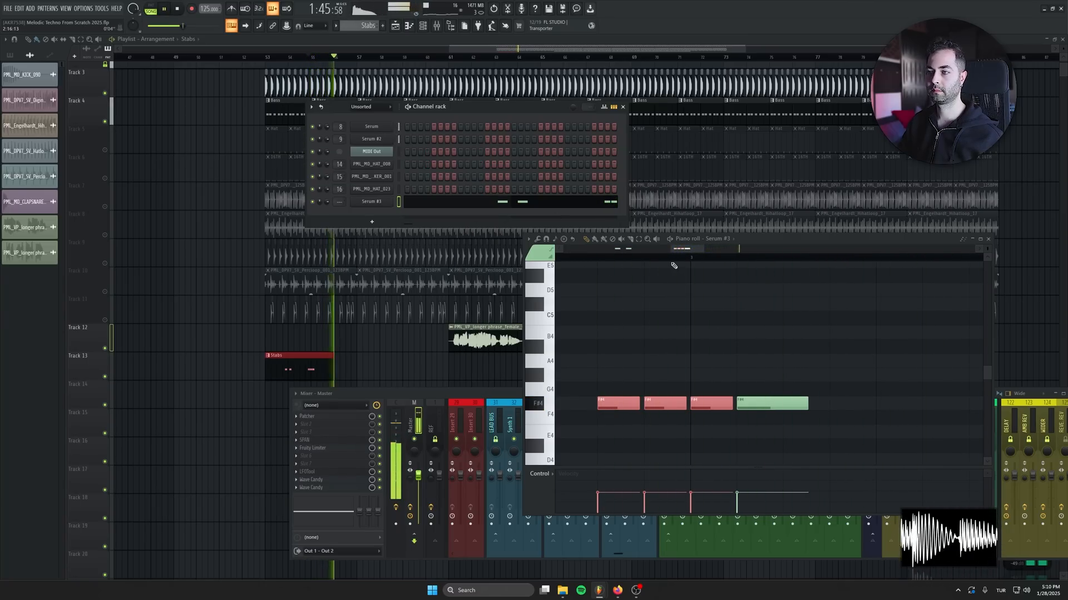
pyautogui.press('space')
# Route the stab synth to mixer insert 41 and name that insert Stab
pyautogui.moveTo(339, 202); pyautogui.dragTo(339, 170)
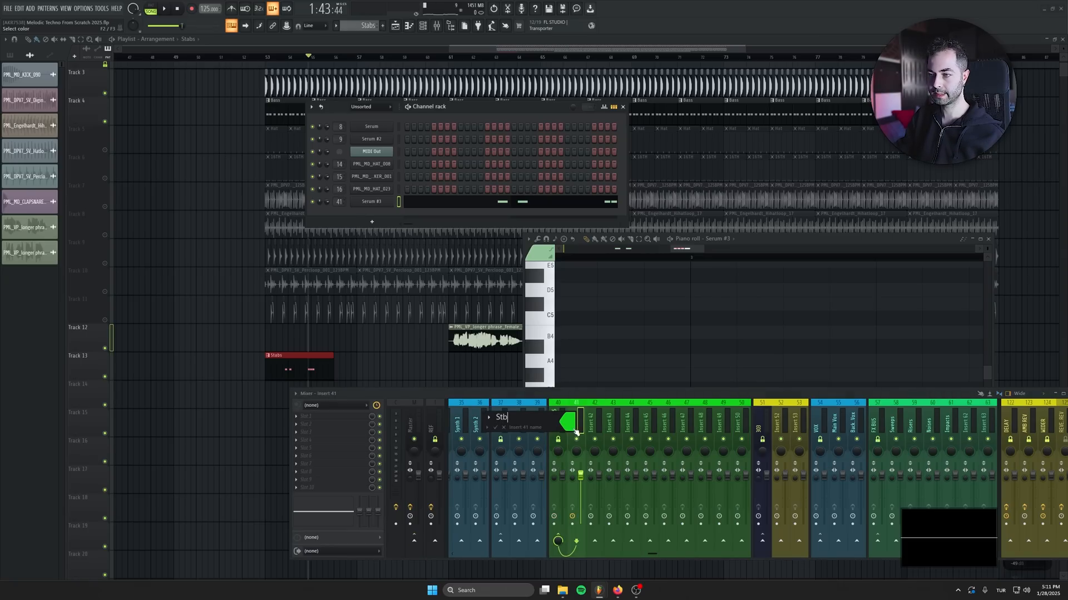
pyautogui.press('Return')
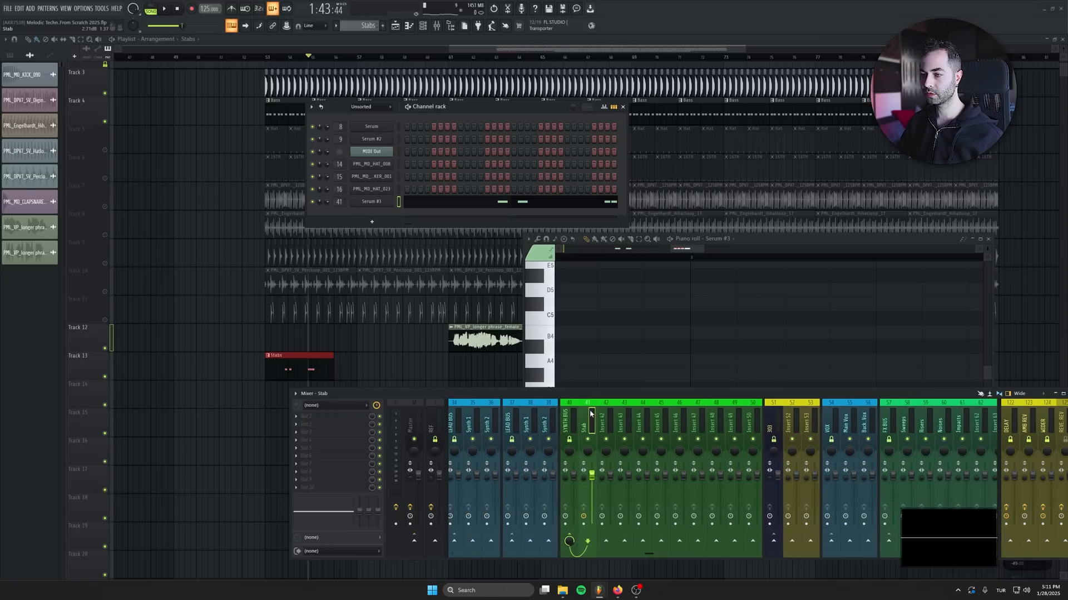
pyautogui.click(319, 489)
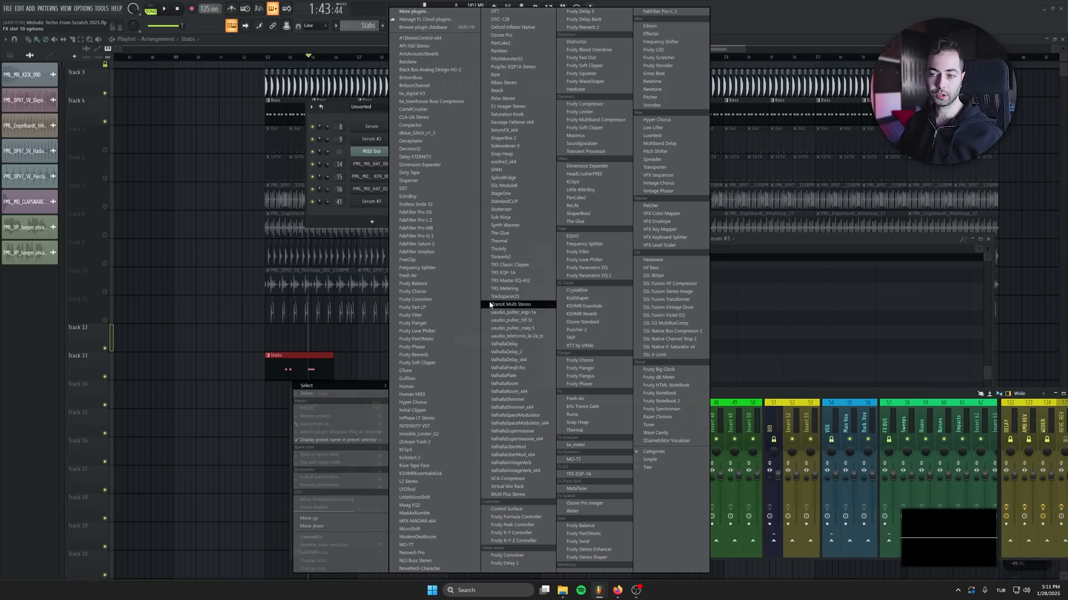
pyautogui.click(431, 458)
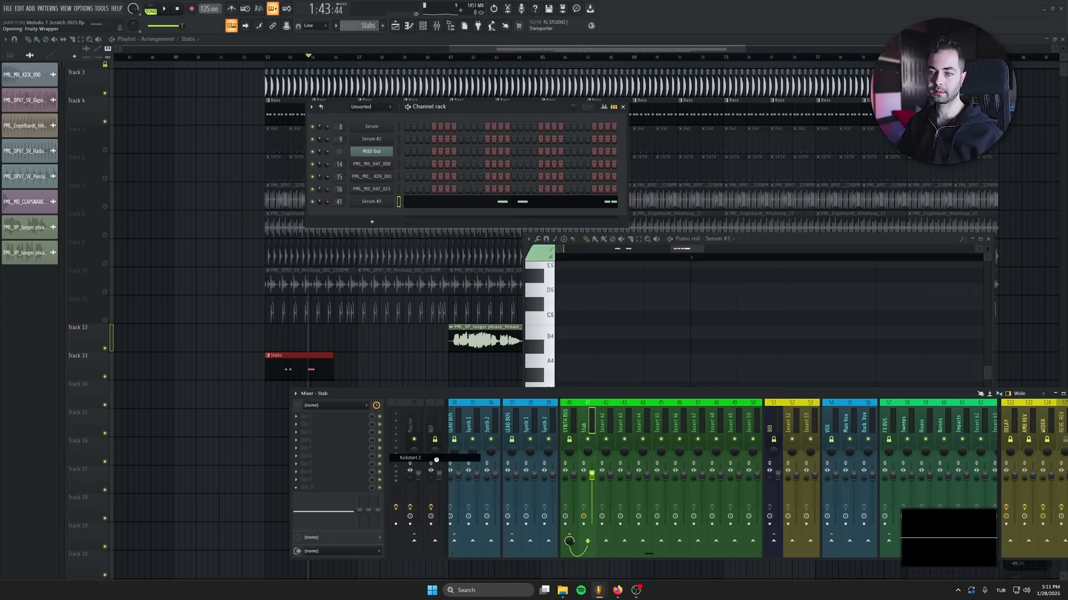
pyautogui.click(297, 487)
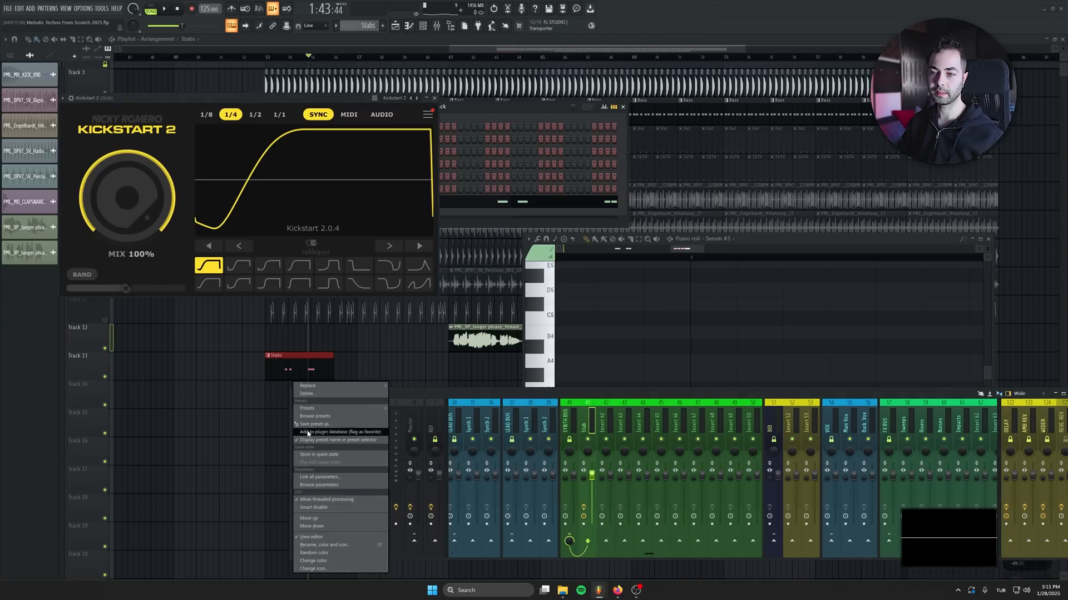
# Load Fruity Love Philter with the SIDECHAIN preset in the last effect slot of the Stab insert and enlarge its window
pyautogui.moveTo(333, 386)
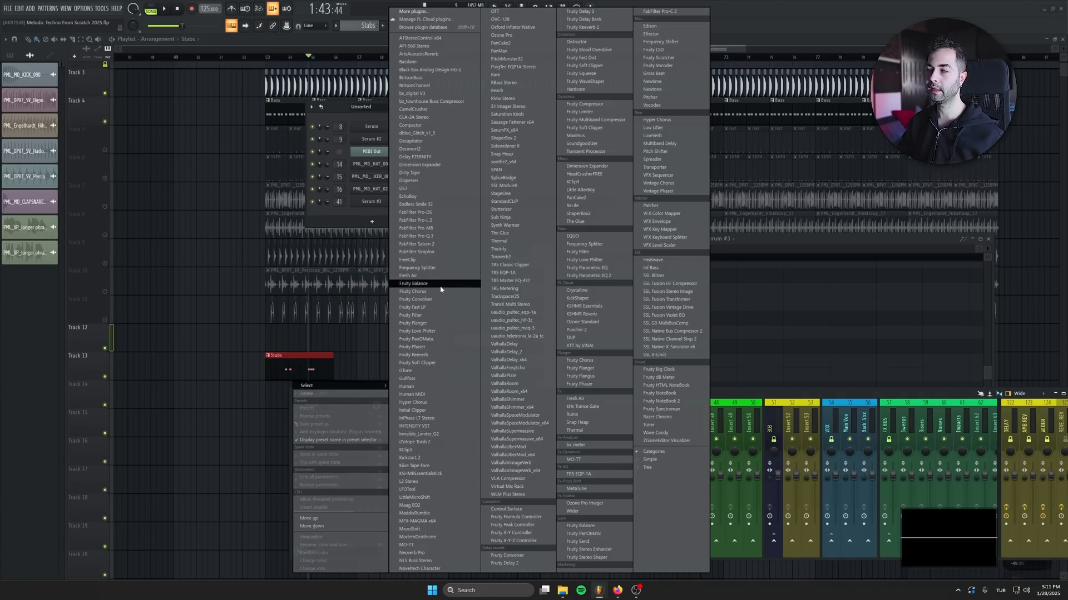
pyautogui.click(609, 261)
pyautogui.moveTo(165, 100); pyautogui.dragTo(342, 189)
pyautogui.click(405, 181)
pyautogui.click(417, 146)
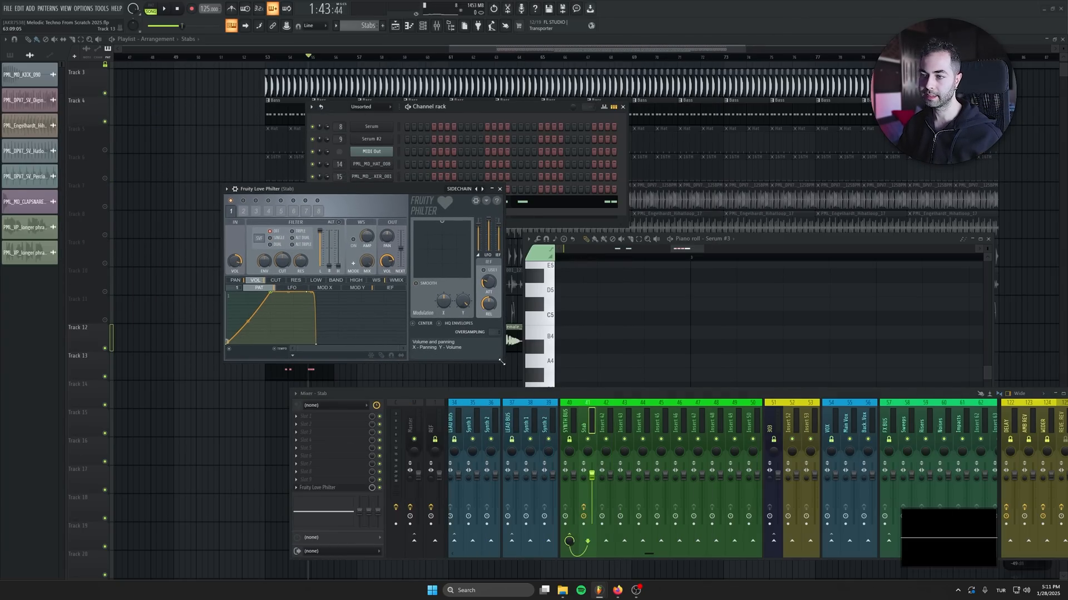
pyautogui.moveTo(502, 362); pyautogui.dragTo(713, 447)
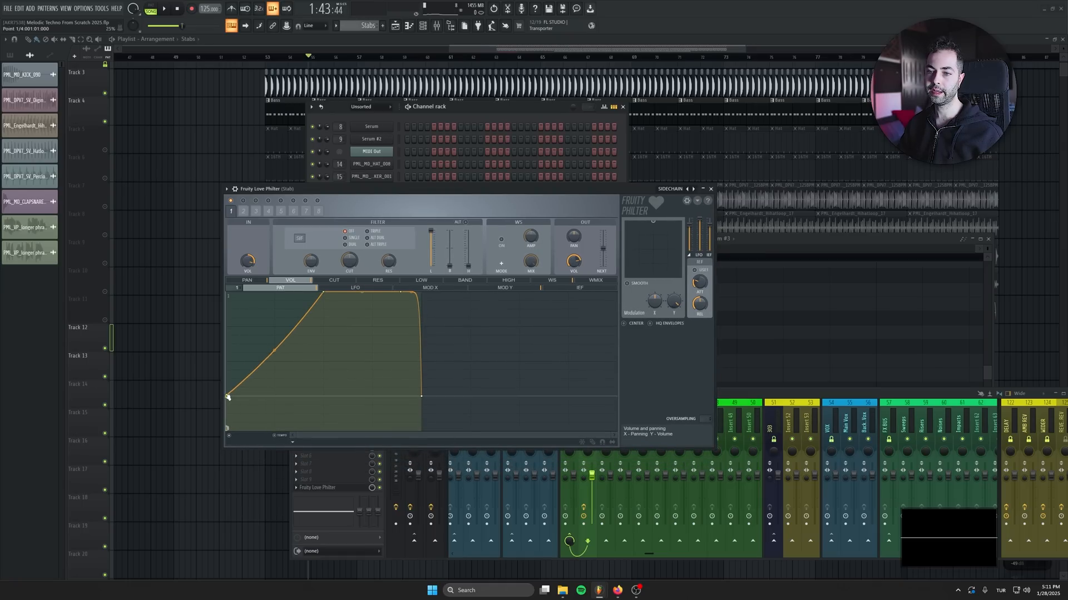
# Set the start of the sidechain volume curve to 25% and bend its rising segment into a slower rise while listening
pyautogui.moveTo(228, 397)
pyautogui.mouseDown()
pyautogui.moveTo(224, 450)
pyautogui.moveTo(217, 404)
pyautogui.mouseUp()
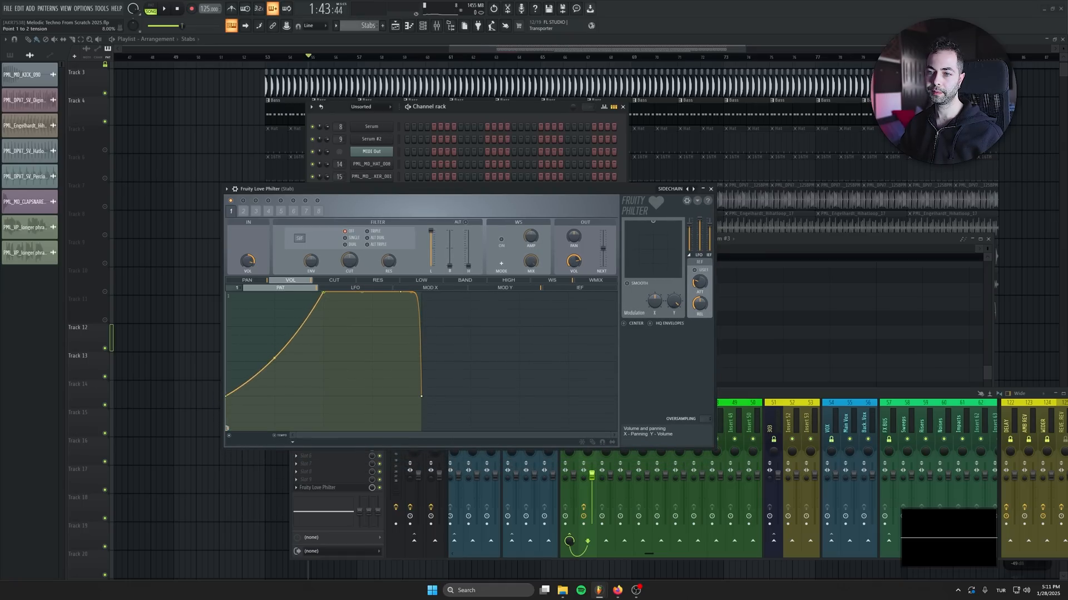
pyautogui.moveTo(274, 357); pyautogui.dragTo(287, 408)
pyautogui.press('space')
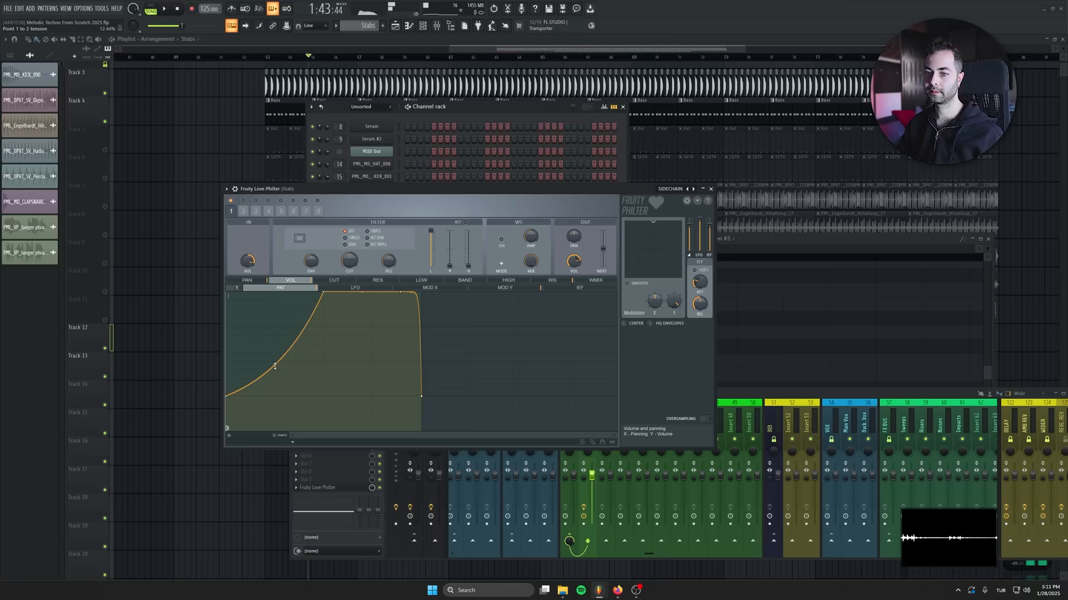
pyautogui.moveTo(274, 366)
pyautogui.mouseDown()
pyautogui.moveTo(275, 415)
pyautogui.moveTo(275, 370)
pyautogui.mouseUp()
pyautogui.press('space')
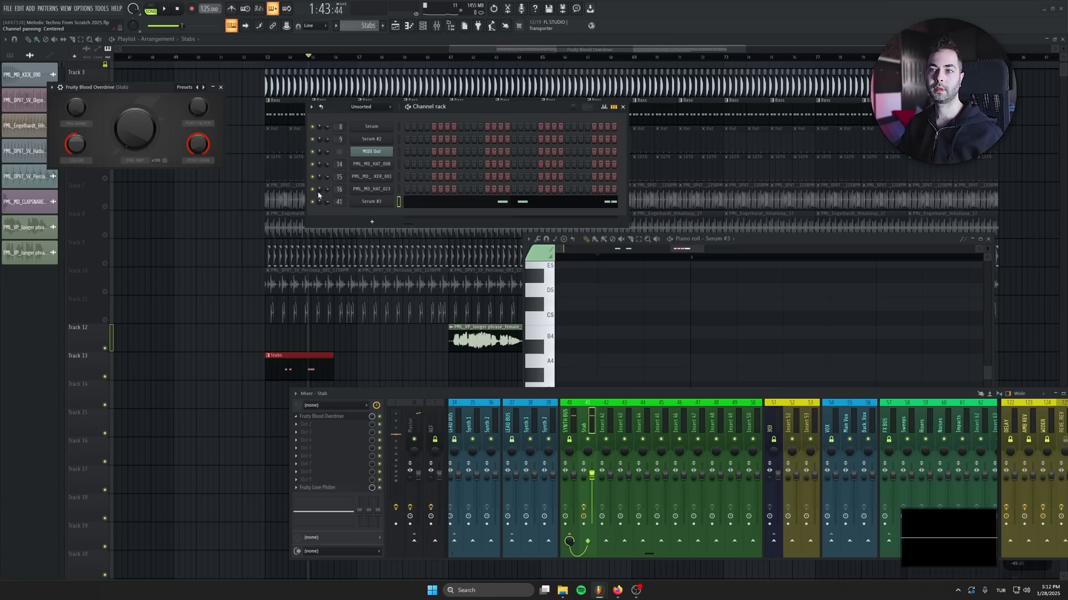
# Load Fruity Parametric EQ 2 with the LOWCUT preset in the second effect slot of the Stab insert
pyautogui.press('space')
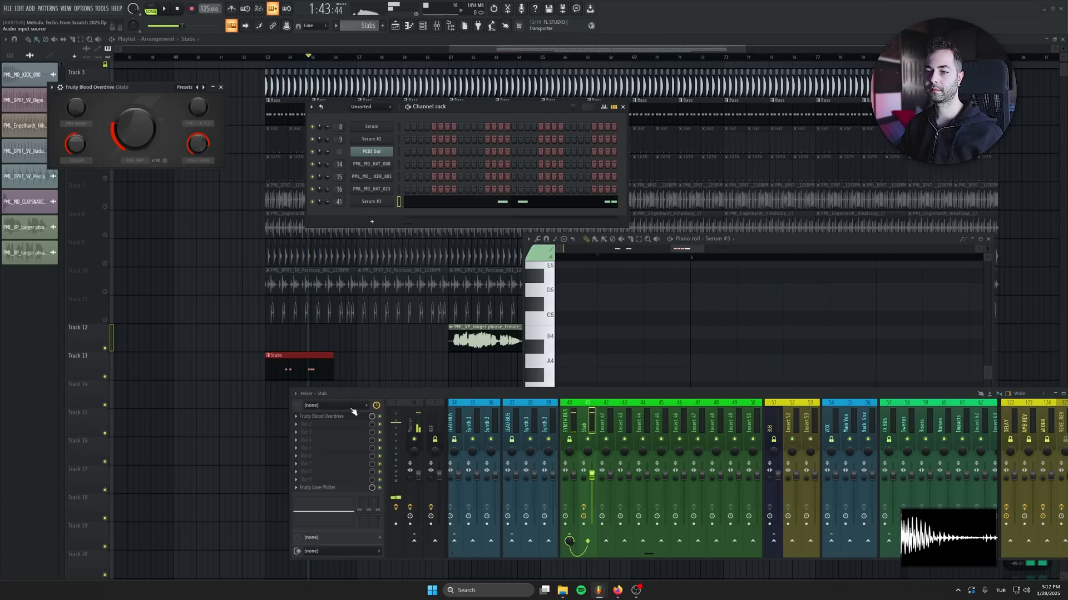
pyautogui.click(344, 430)
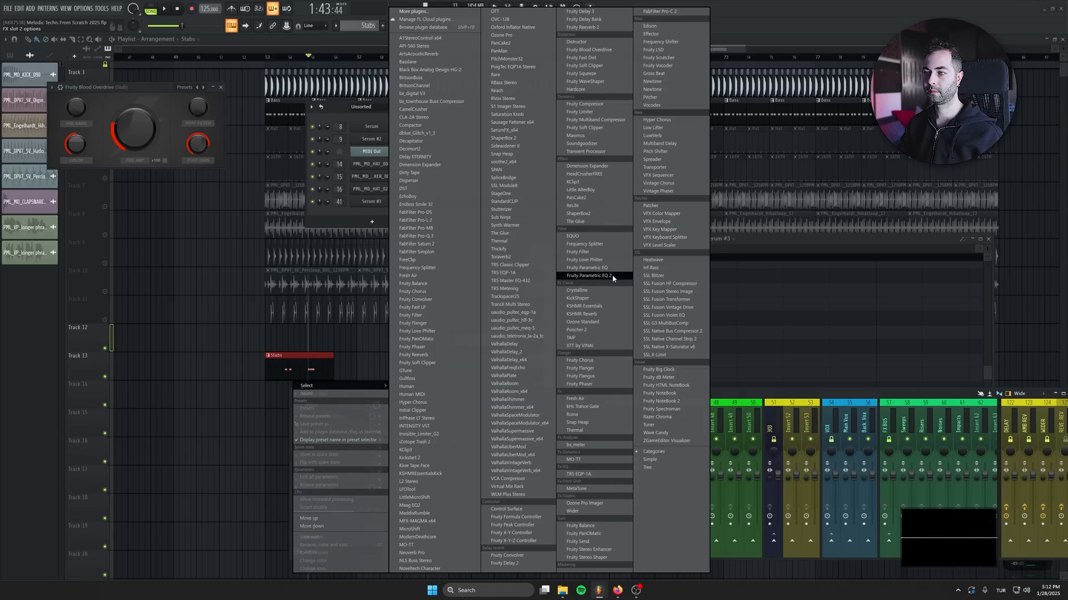
pyautogui.click(590, 275)
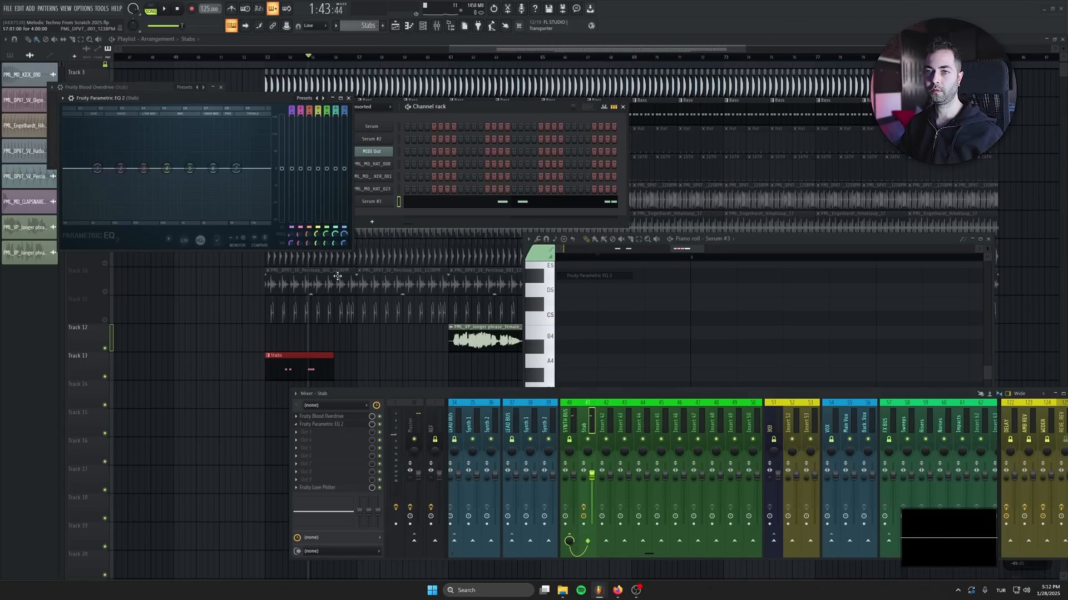
pyautogui.click(314, 100)
pyautogui.click(327, 189)
# Raise the cutoff of the EQ's first high-pass band to about 212 Hz during playback
pyautogui.press('space')
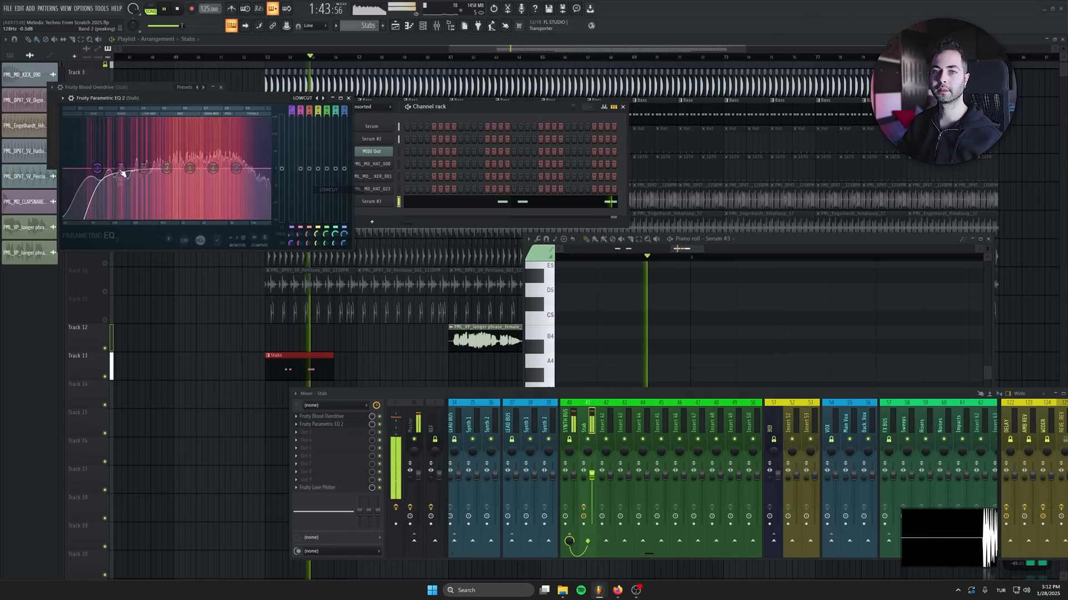
pyautogui.moveTo(145, 168); pyautogui.dragTo(136, 168)
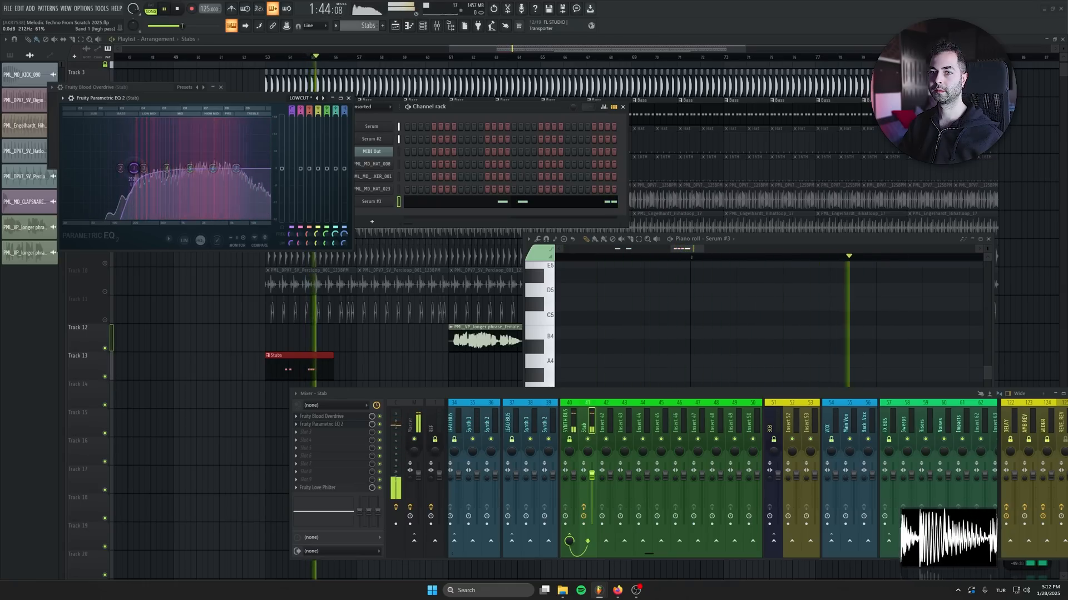
pyautogui.rightClick(137, 169)
pyautogui.press('Escape')
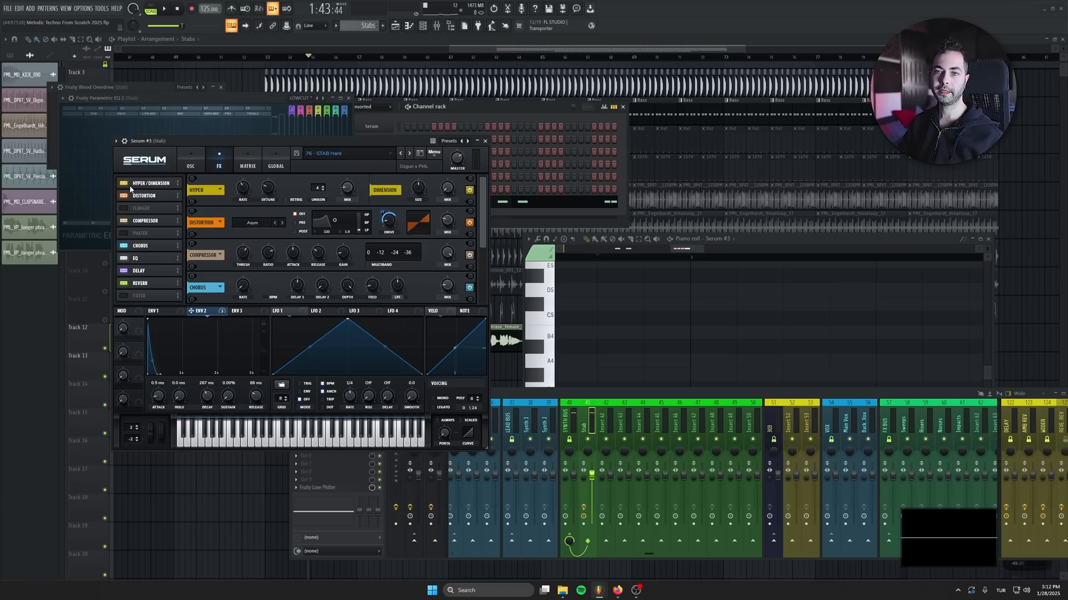
# Load Fruity Delay 3 in the Stab insert's third effect slot and close the synth, overdrive and EQ windows
pyautogui.click(485, 141)
pyautogui.click(338, 433)
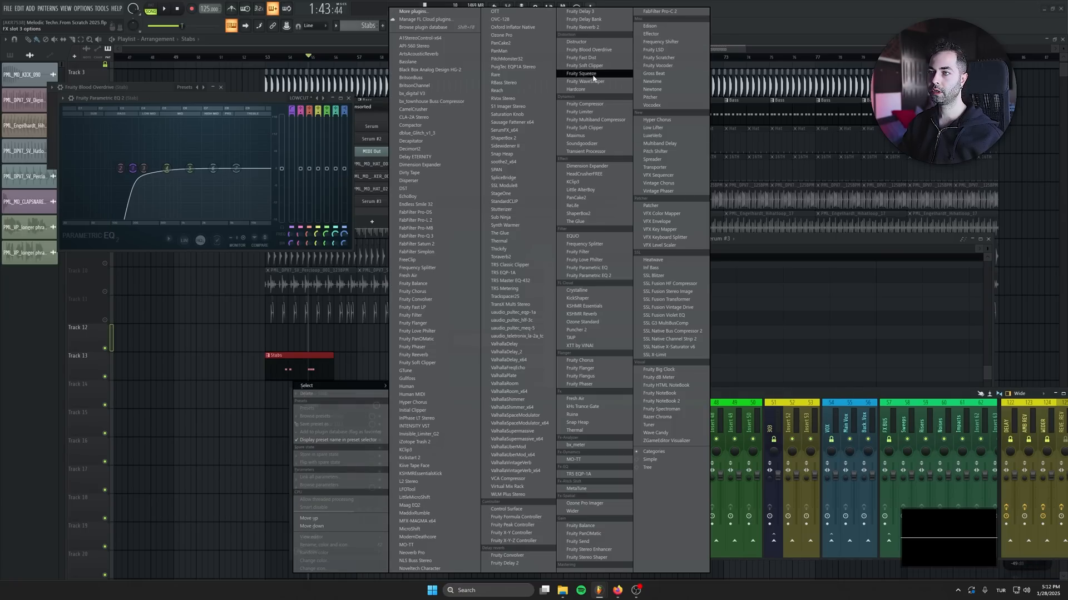
pyautogui.click(582, 13)
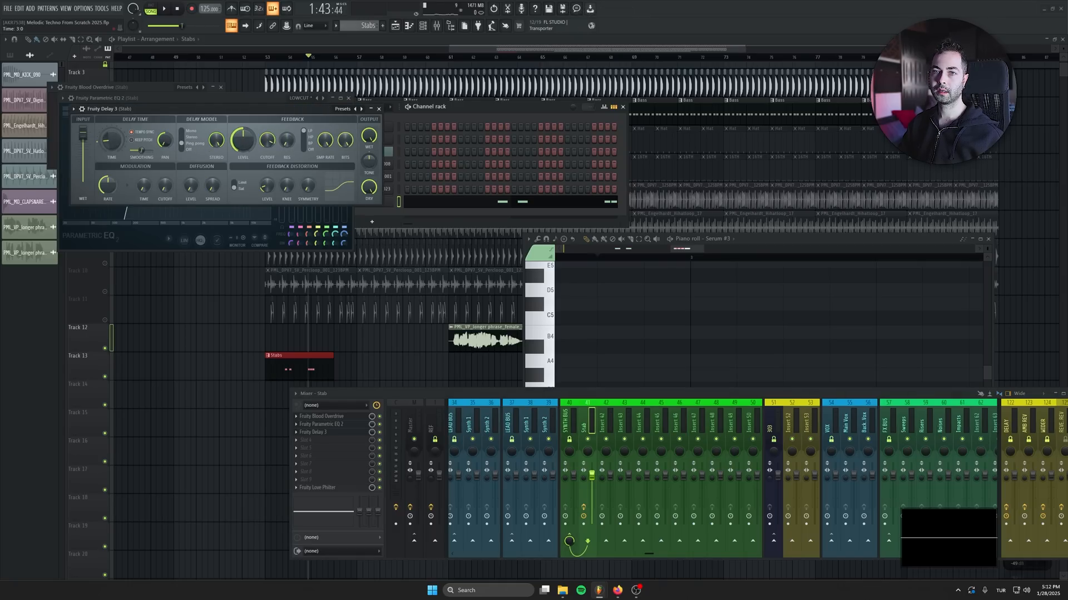
pyautogui.click(223, 89)
pyautogui.click(349, 98)
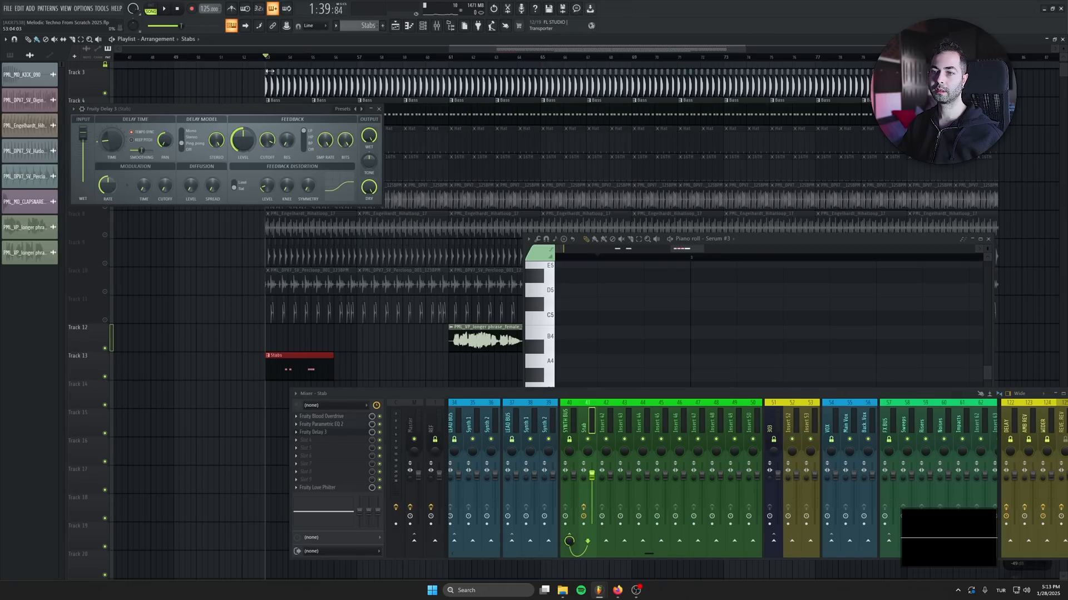
# Lower the wet output level of Fruity Delay 3 on the Stab insert while listening
pyautogui.scroll(2, 287, 280)
pyautogui.scroll(5, 522, 416)
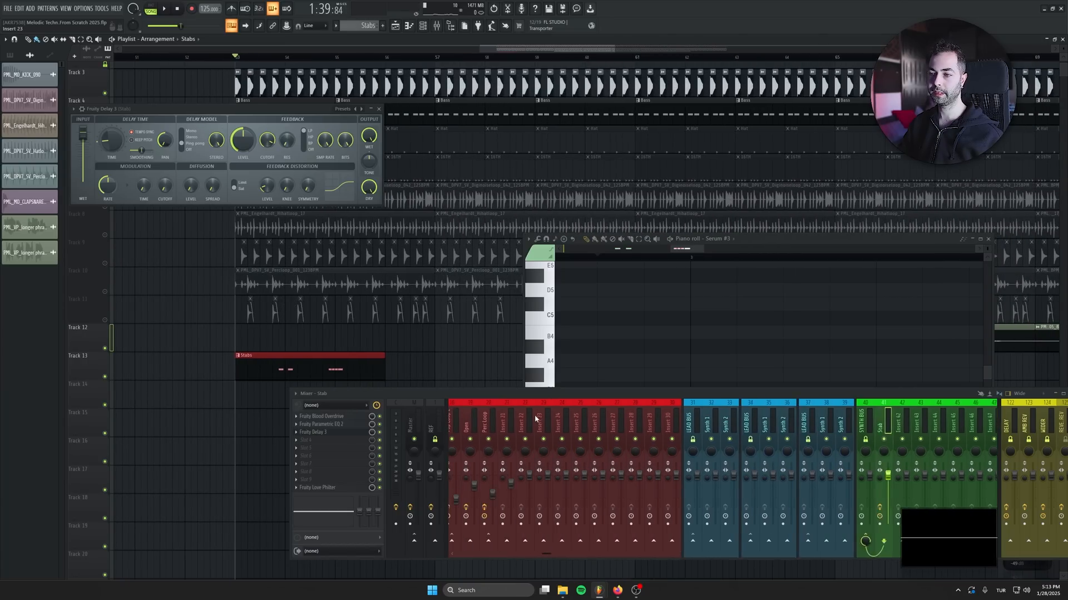
pyautogui.press('space')
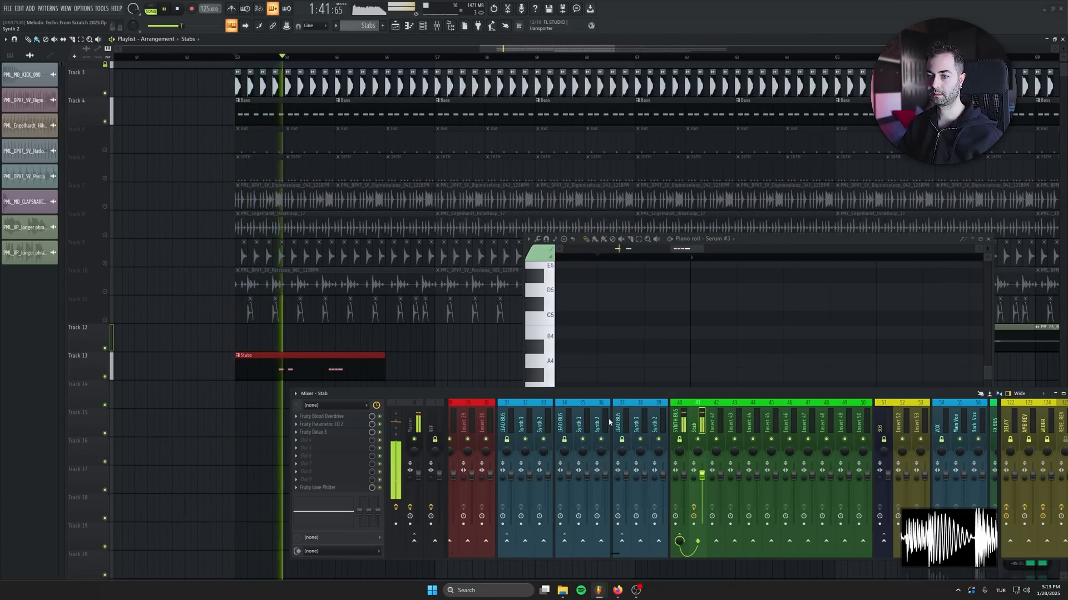
pyautogui.click(317, 432)
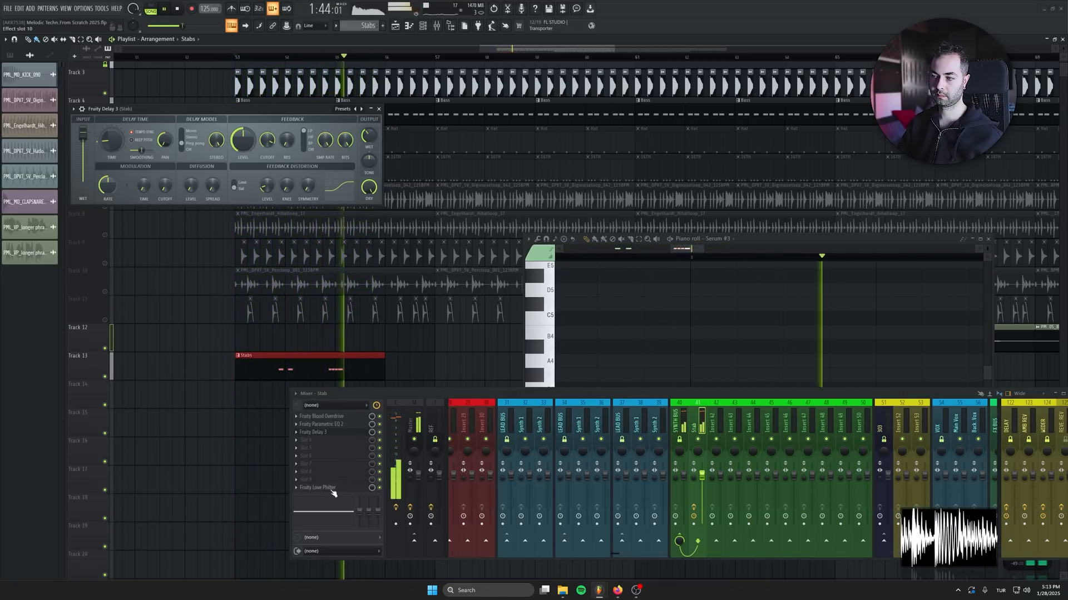
pyautogui.press('space')
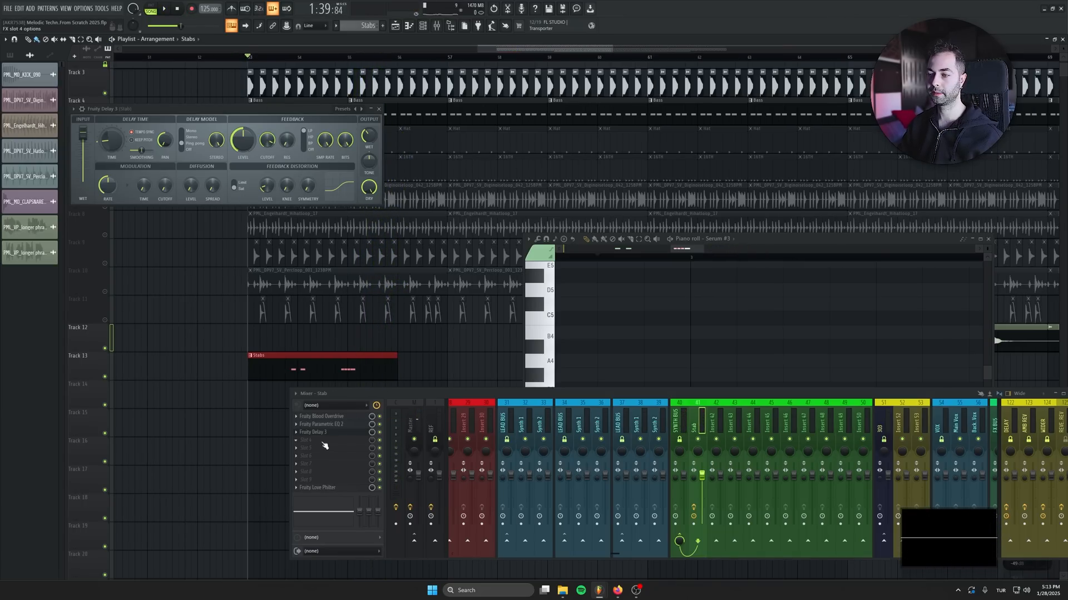
# Turn off the built-in delay in the stab synth's Serum effects, close the synth and listen to the result
pyautogui.press('F6')
pyautogui.click(395, 206)
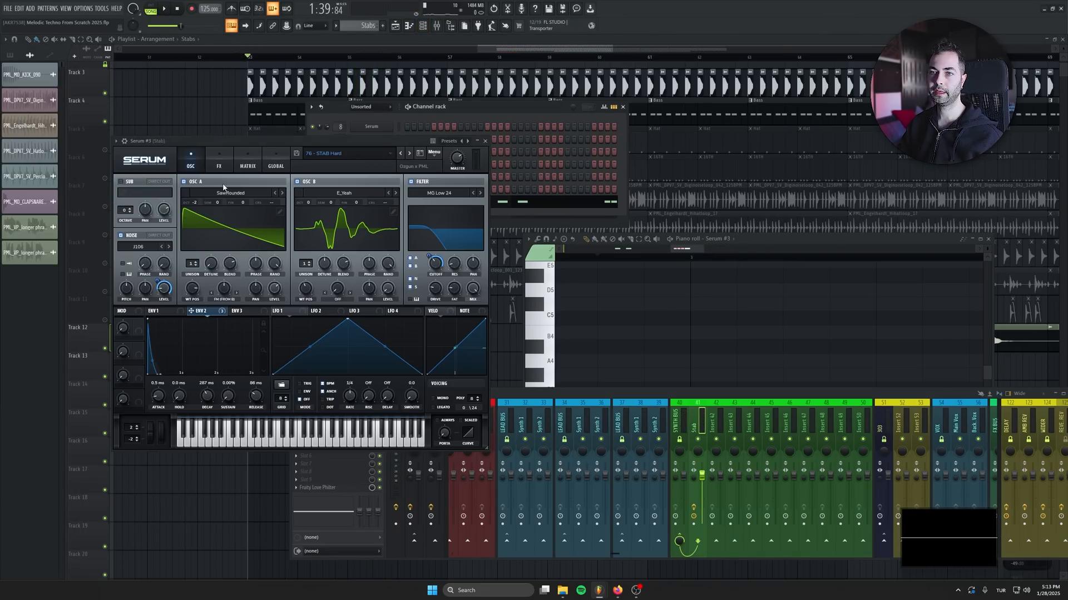
pyautogui.click(219, 165)
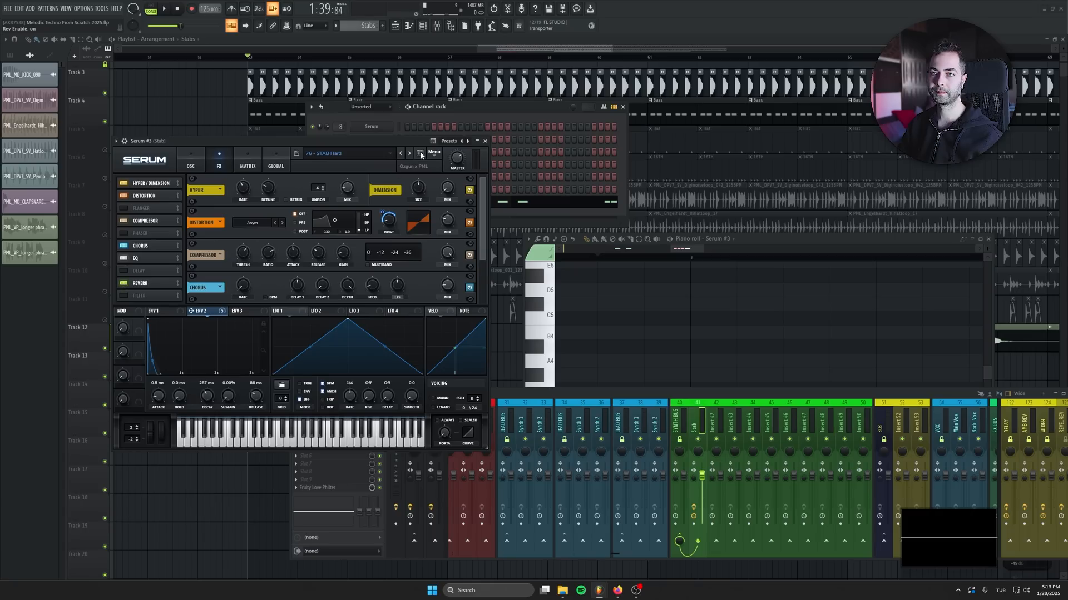
pyautogui.click(485, 141)
pyautogui.press('space')
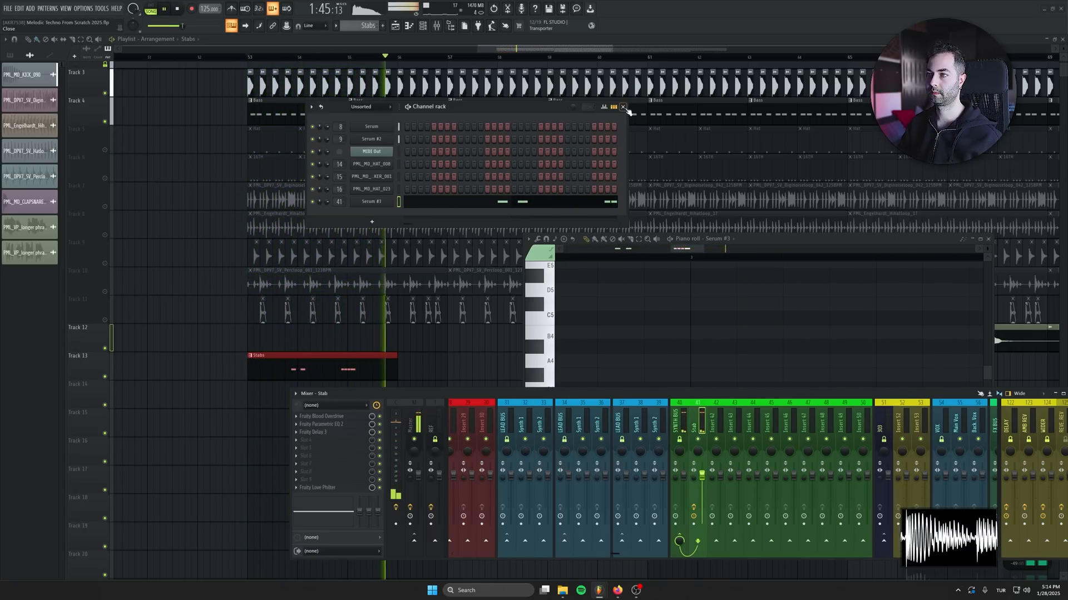
pyautogui.press('F6')
pyautogui.press('space')
# Mute the Serum #2 channel and slightly shorten all notes of the first Serum channel in the Bass pattern while listening
pyautogui.doubleClick(260, 115)
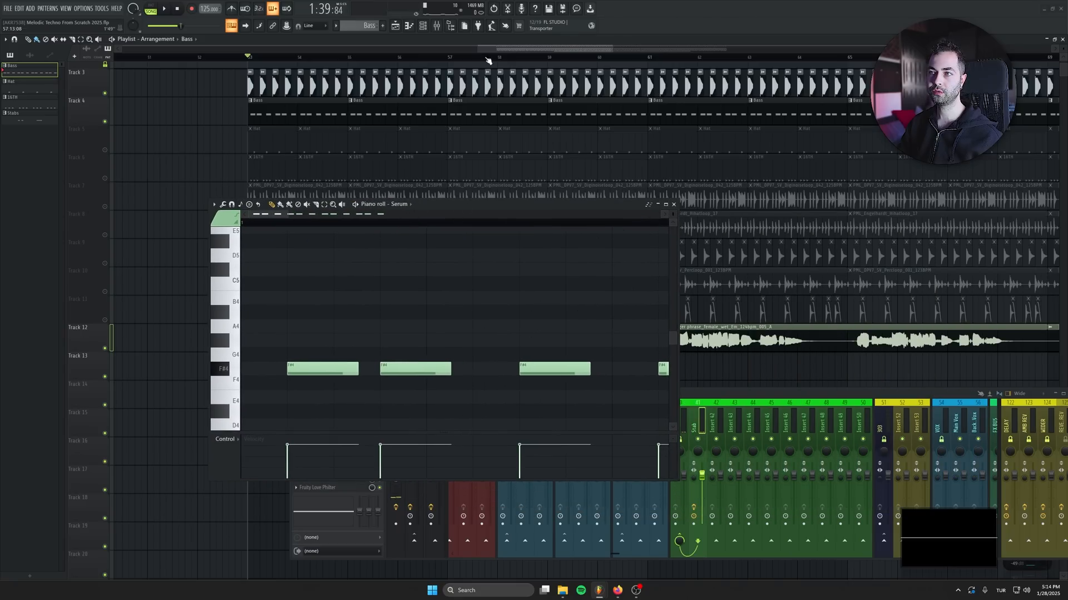
pyautogui.click(428, 27)
pyautogui.click(433, 129)
pyautogui.click(429, 130)
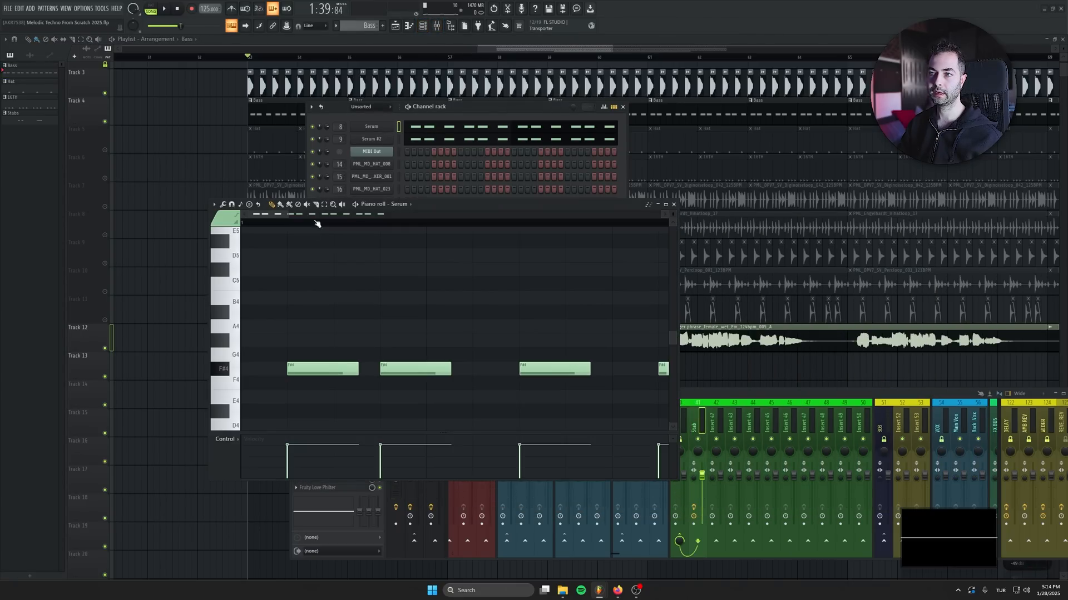
pyautogui.hotkey('ctrl', 'a')
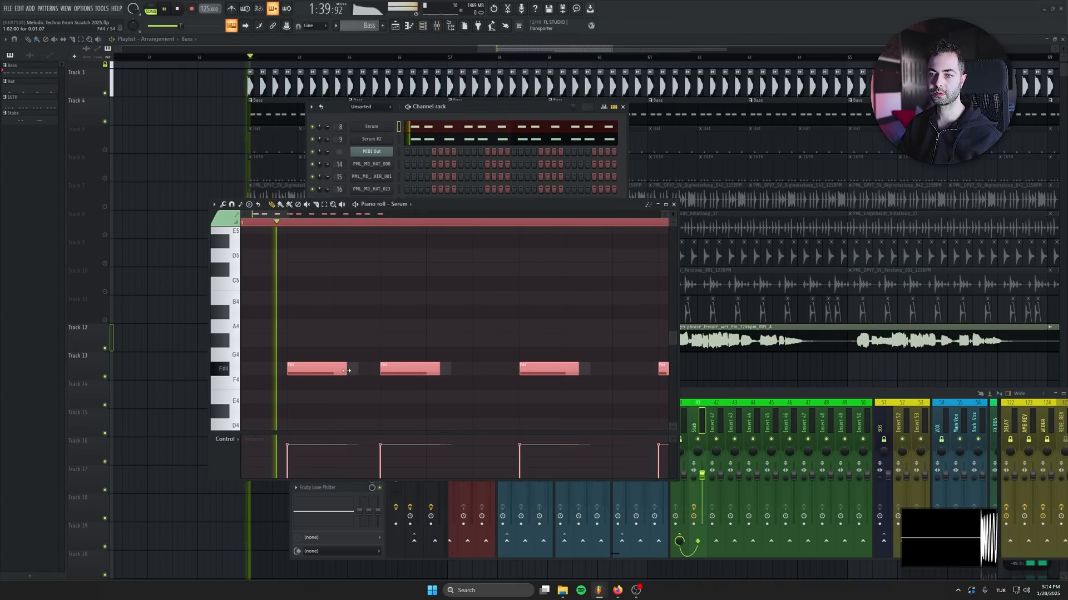
pyautogui.moveTo(346, 370); pyautogui.dragTo(338, 370)
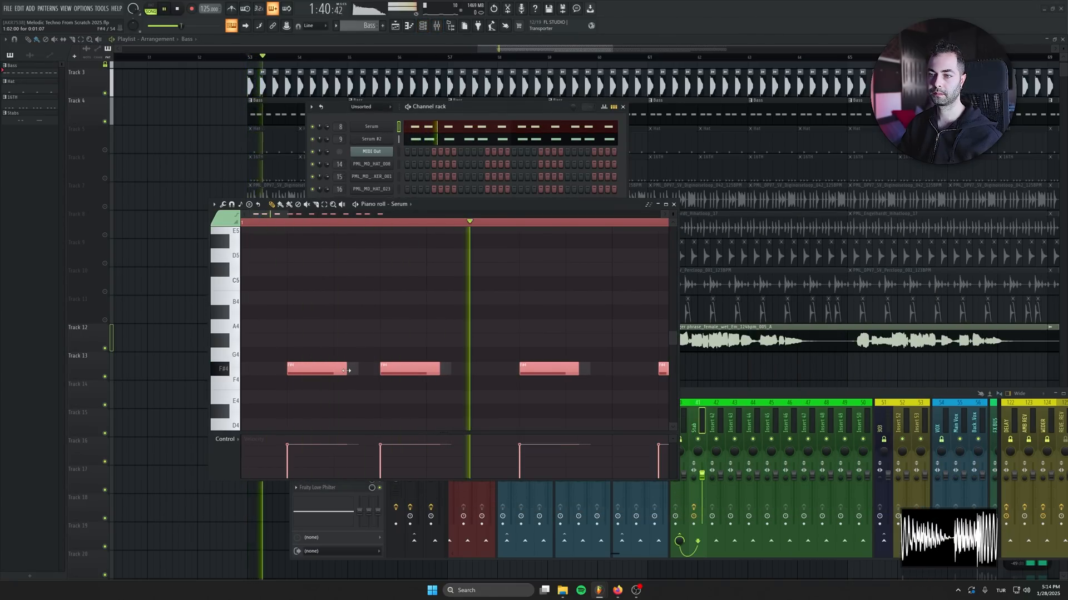
pyautogui.click(317, 139)
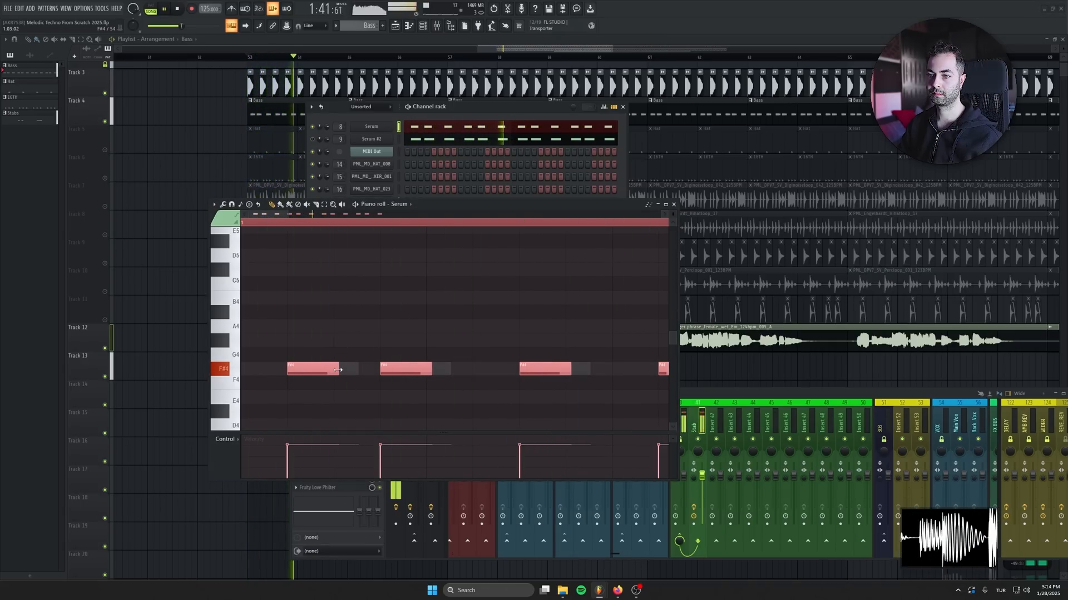
pyautogui.moveTo(337, 370); pyautogui.dragTo(345, 370)
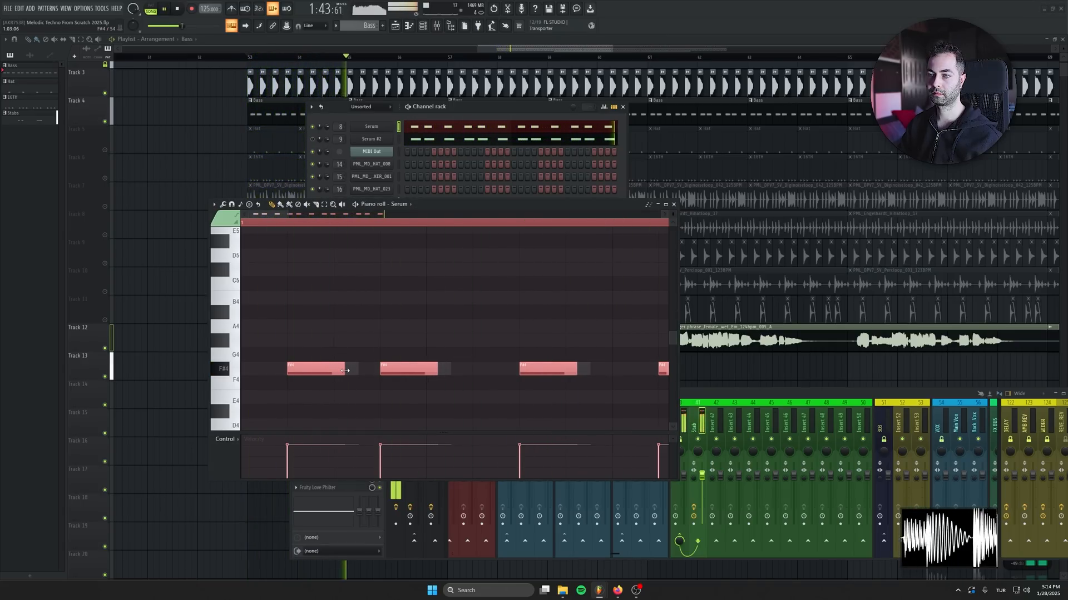
# Lower the Stab insert's level slightly and switch the Serum #2 channel back on, then close the piano roll and channel rack
pyautogui.moveTo(702, 475); pyautogui.dragTo(701, 478)
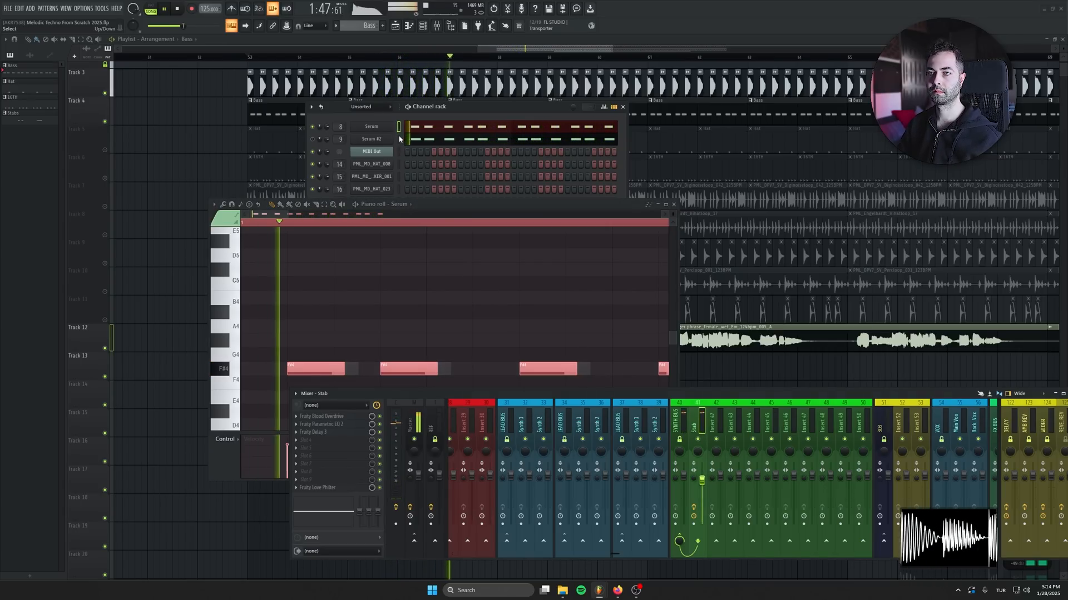
pyautogui.press('Down')
pyautogui.click(674, 204)
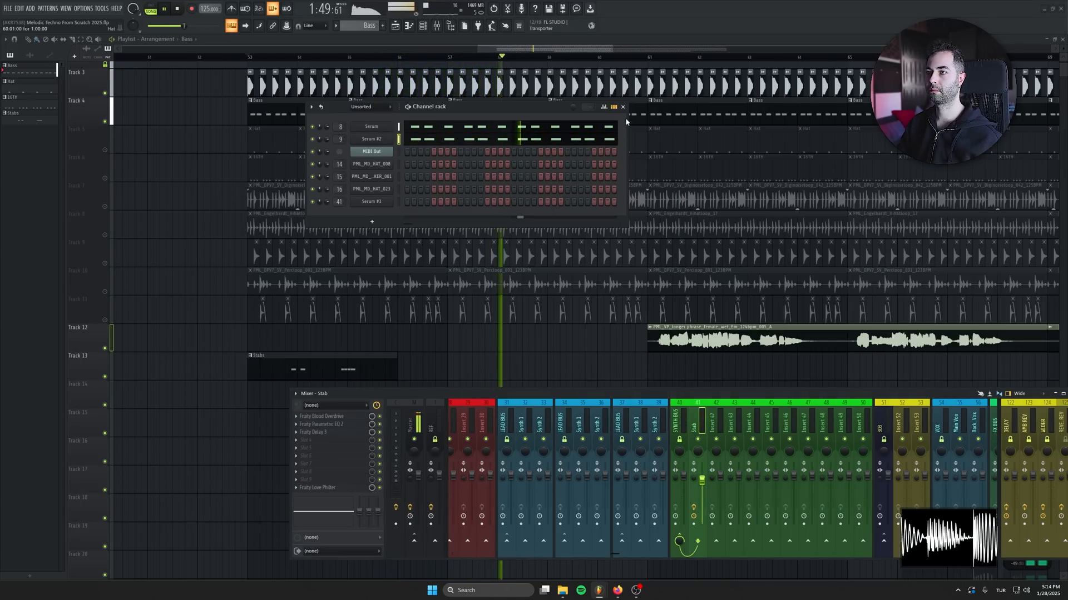
pyautogui.click(622, 107)
# Lower the FX insert of the bass bus to 60% volume (-7.8 dB) and stop playback
pyautogui.scroll(5, 517, 409)
pyautogui.scroll(3, 516, 409)
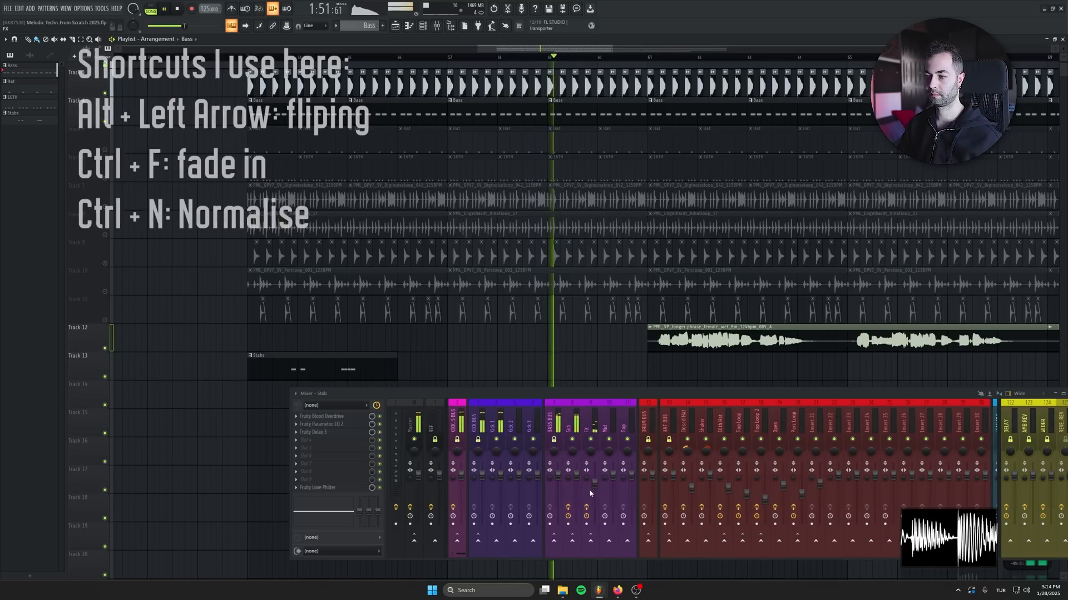
pyautogui.click(590, 489)
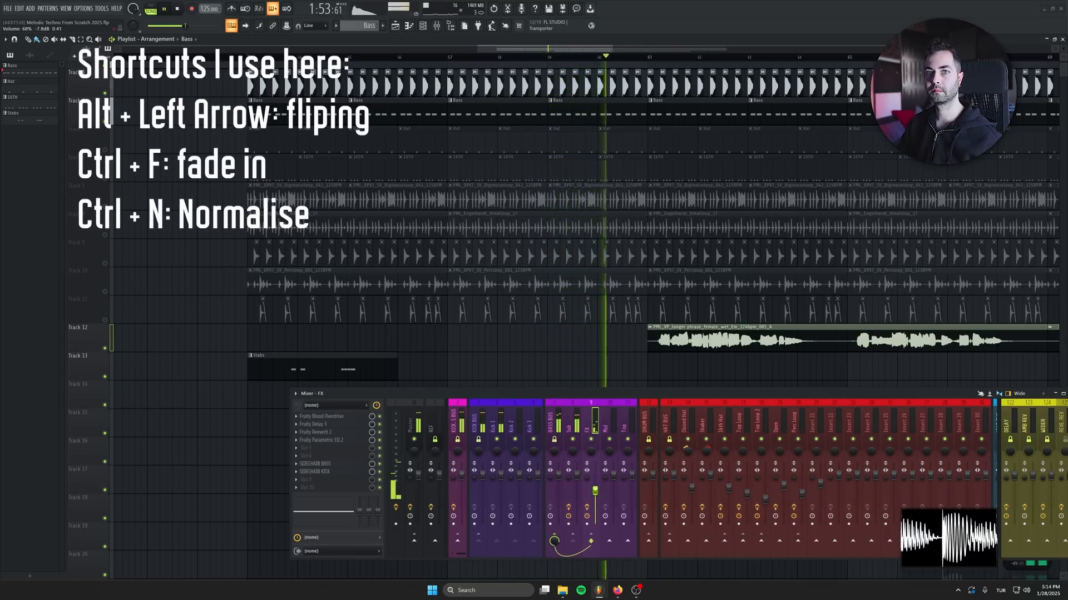
pyautogui.press('space')
# Extend the Stabs clip to four bars, duplicate it directly behind itself and insert an empty track above the Stabs
pyautogui.click(389, 367)
pyautogui.hotkey('ctrl', 'b')
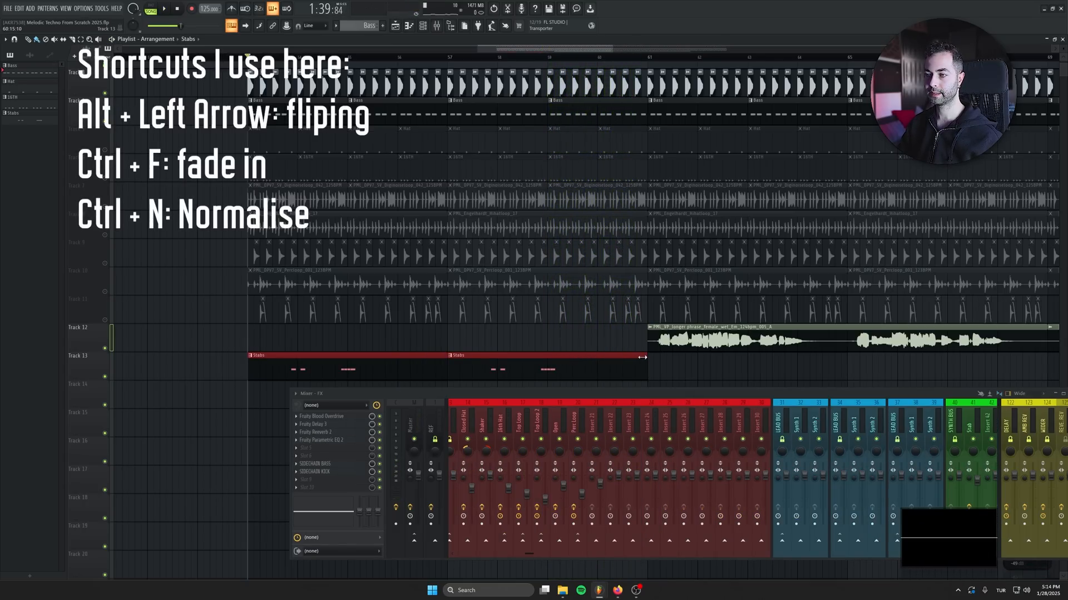
pyautogui.scroll(-5, 642, 358)
pyautogui.rightClick(92, 211)
pyautogui.click(126, 396)
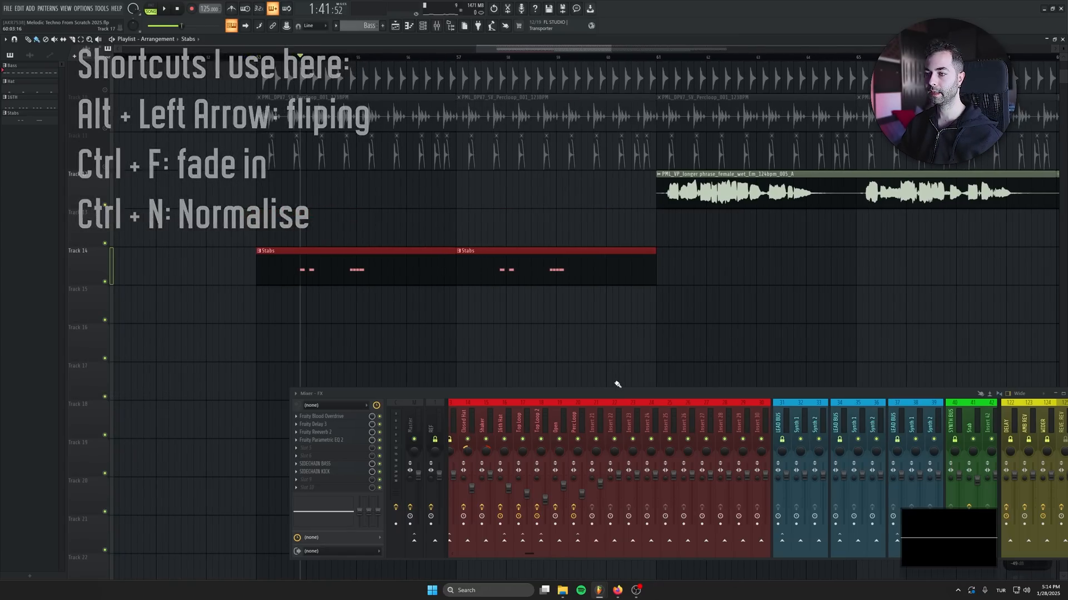
# Open Edison on the REVERSE REV mixer insert and record the reverb tail of a briefly played stab
pyautogui.moveTo(615, 391); pyautogui.dragTo(429, 372)
pyautogui.hscroll(5, 473, 445)
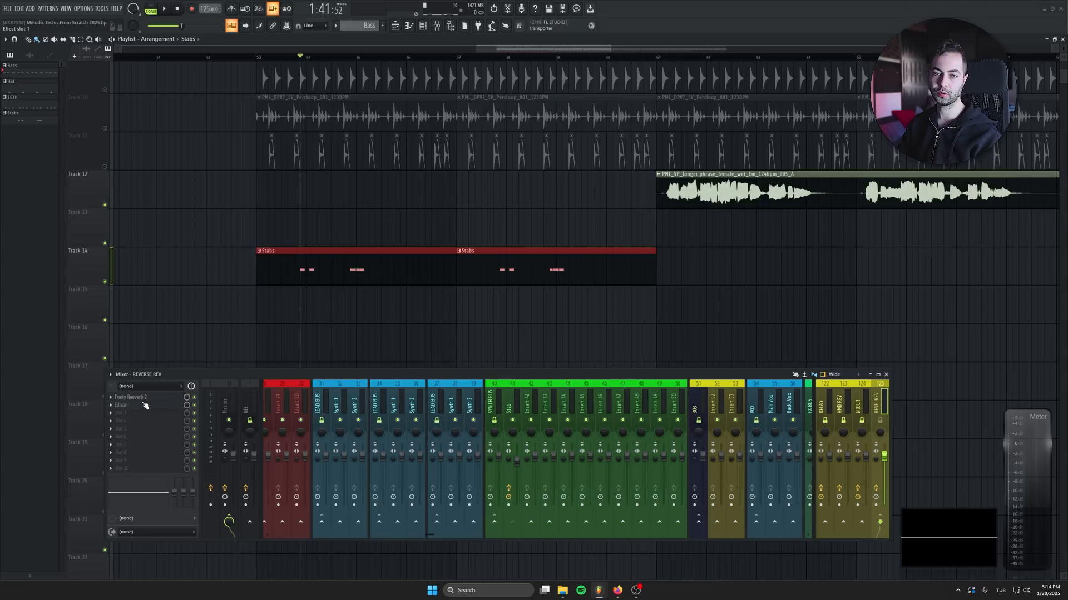
pyautogui.click(145, 406)
pyautogui.moveTo(350, 258); pyautogui.dragTo(392, 287)
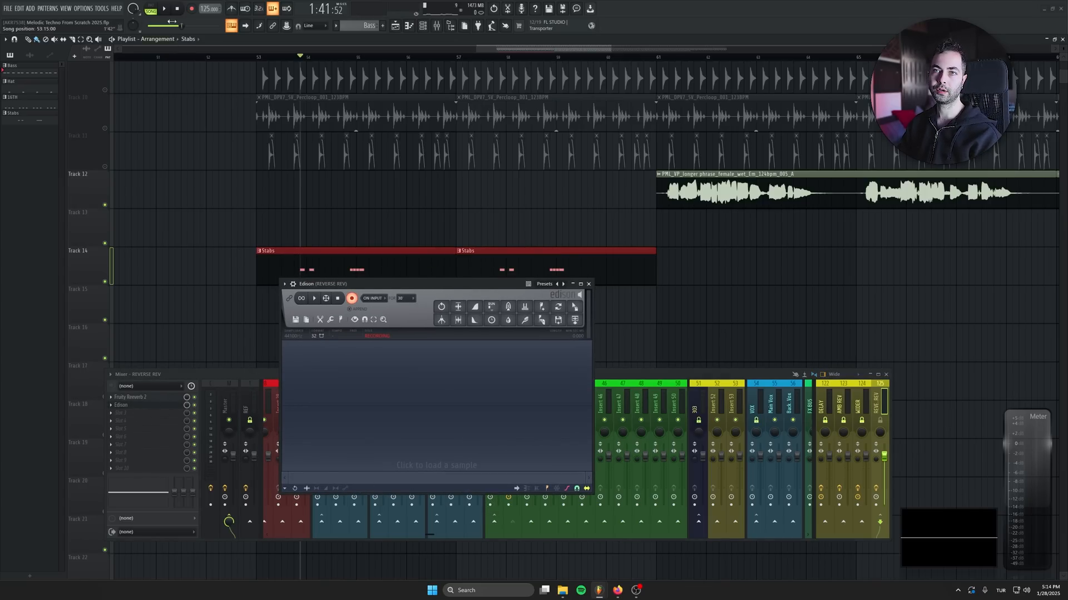
pyautogui.click(167, 10)
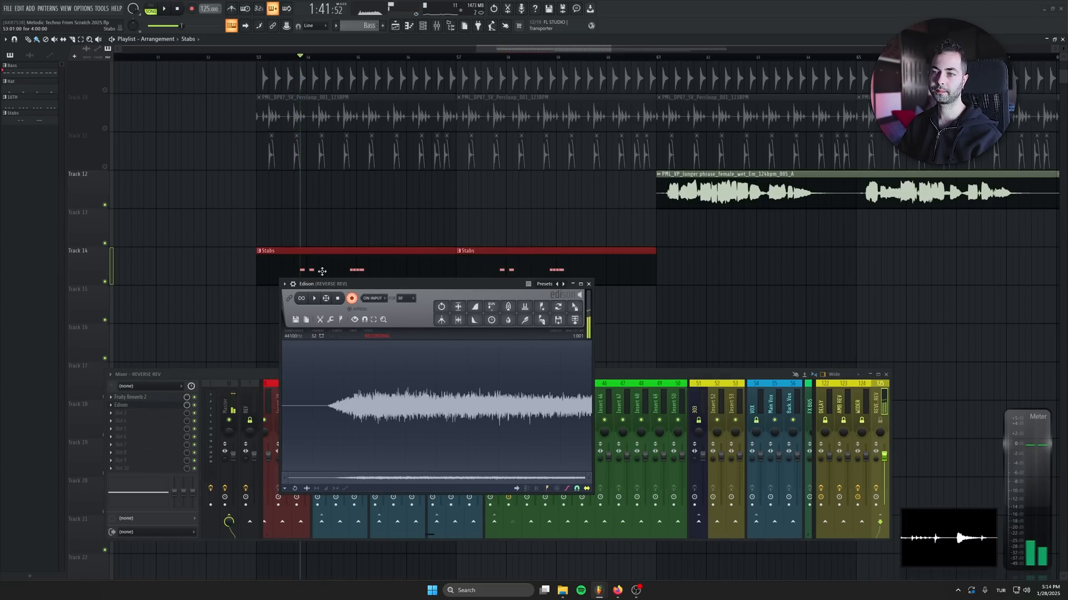
pyautogui.click(338, 299)
# Reverse, fade in and normalize the recorded reverb in Edison, and place it as an audio clip on Track 13
pyautogui.hotkey('ctrl', 'r')
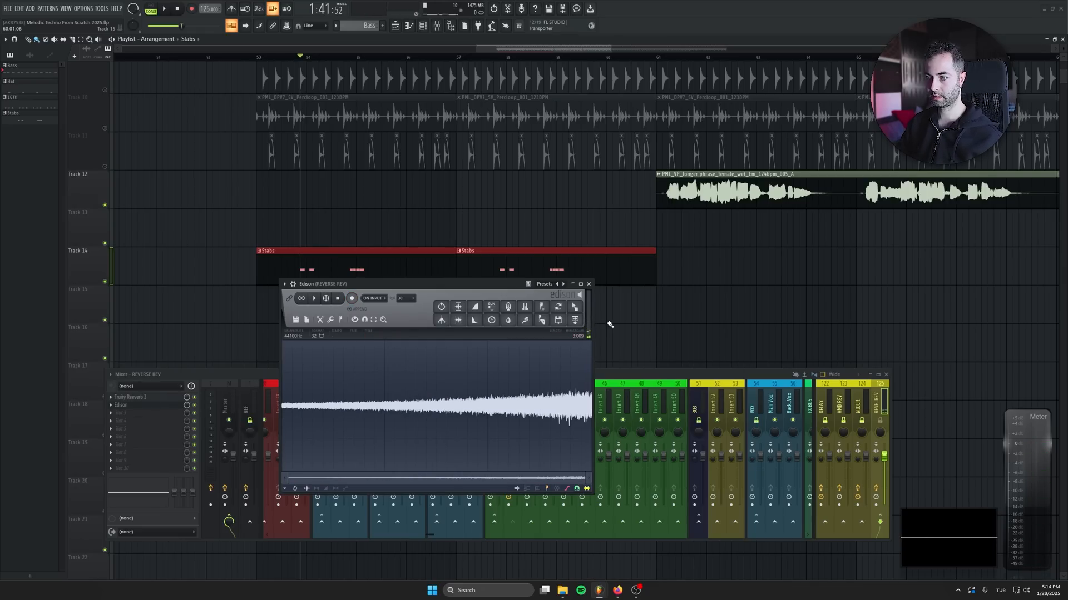
pyautogui.hotkey('ctrl', 'n')
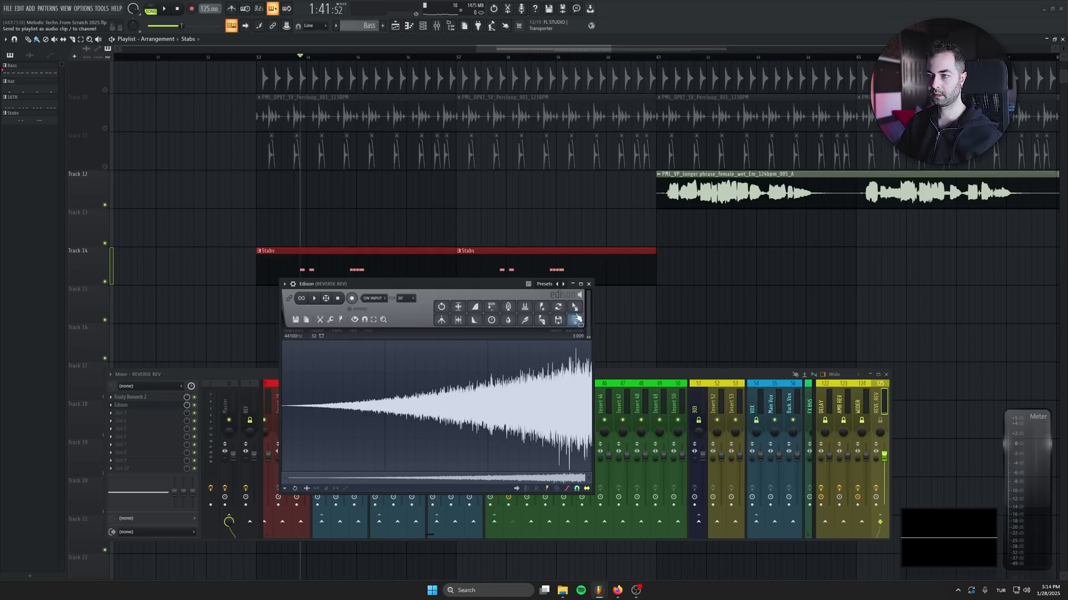
pyautogui.moveTo(577, 318); pyautogui.dragTo(445, 229)
pyautogui.click(589, 284)
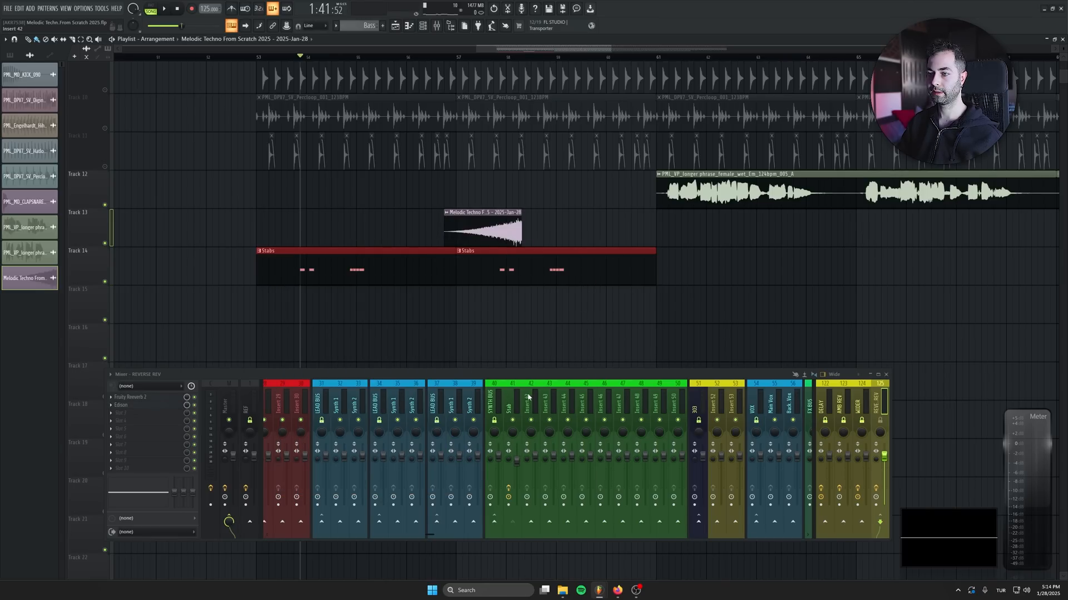
pyautogui.click(886, 375)
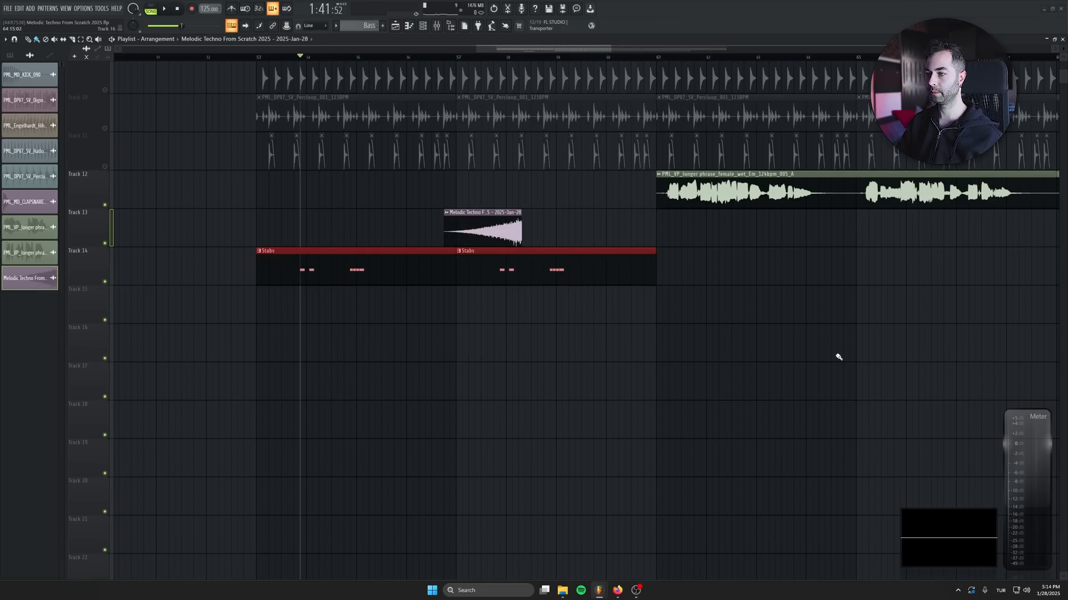
# Move the reversed reverb clip on Track 13 to lead into the first stab and cut off its end at that stab
pyautogui.moveTo(448, 229); pyautogui.dragTo(228, 229)
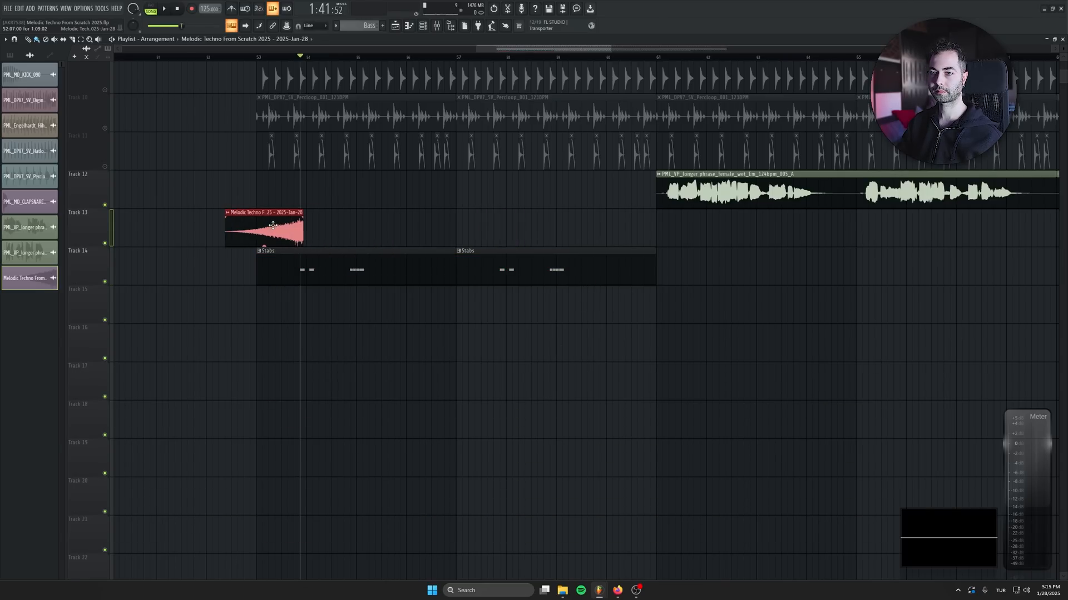
pyautogui.scroll(8, 290, 229)
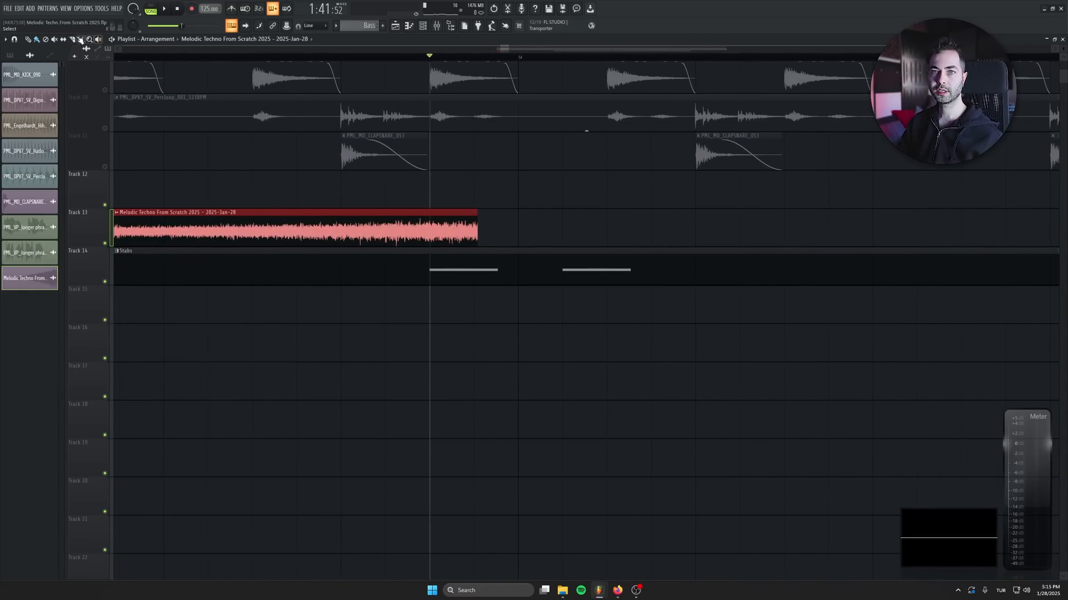
pyautogui.click(421, 240)
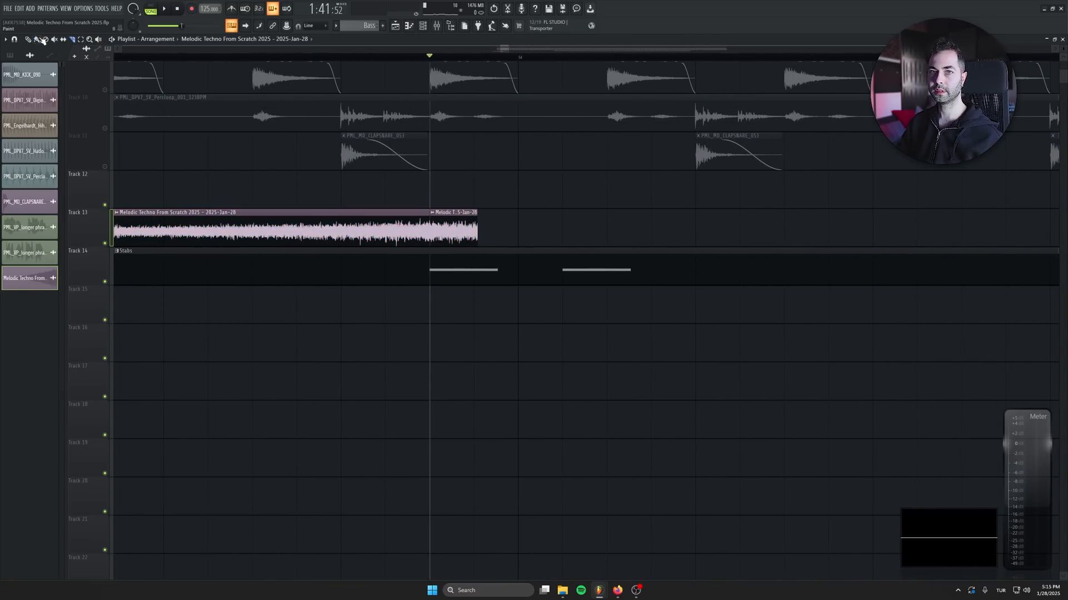
pyautogui.rightClick(454, 217)
pyautogui.scroll(-6, 334, 298)
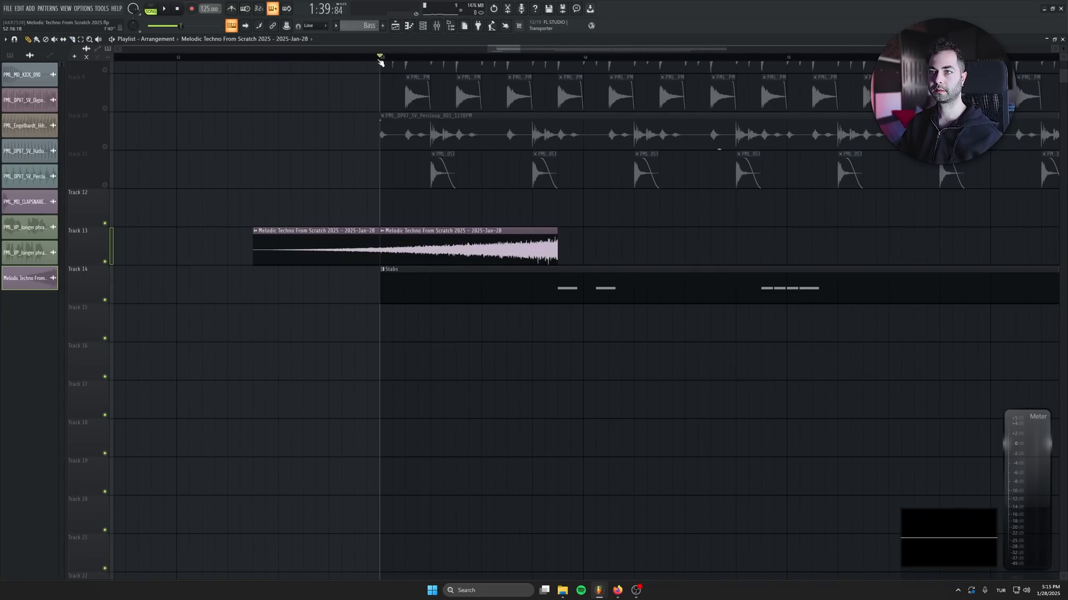
# Remove the reversed clip's portion before bar 53, fade the remainder in with -9.6 dB gain and audition it
pyautogui.rightClick(374, 244)
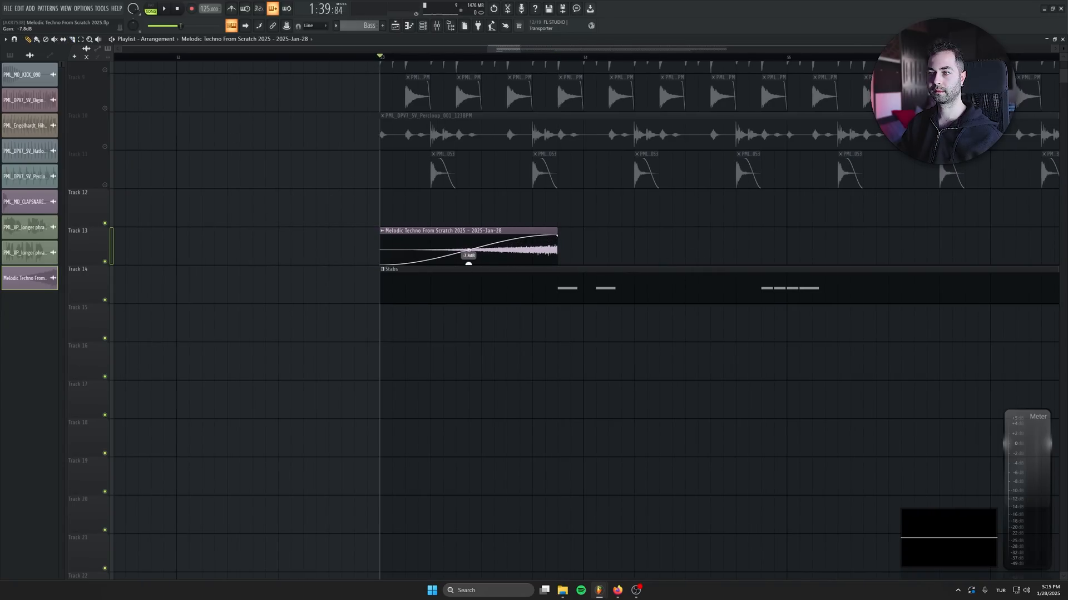
pyautogui.press('space')
pyautogui.scroll(-5, 350, 338)
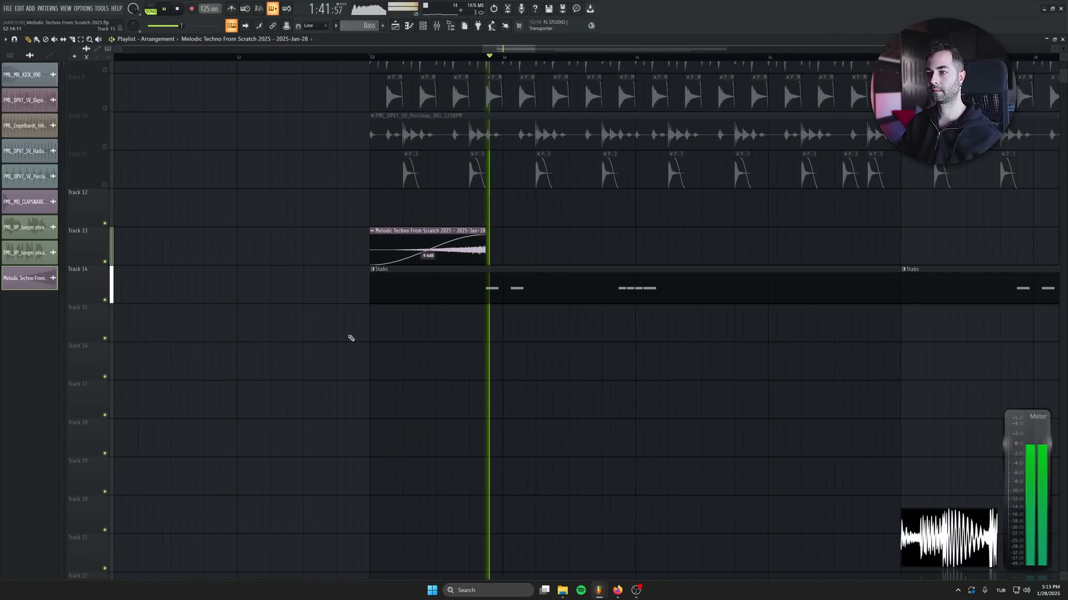
pyautogui.press('space')
# Open the Stabs pattern's notes and shift all of them one bar later during playback
pyautogui.doubleClick(416, 283)
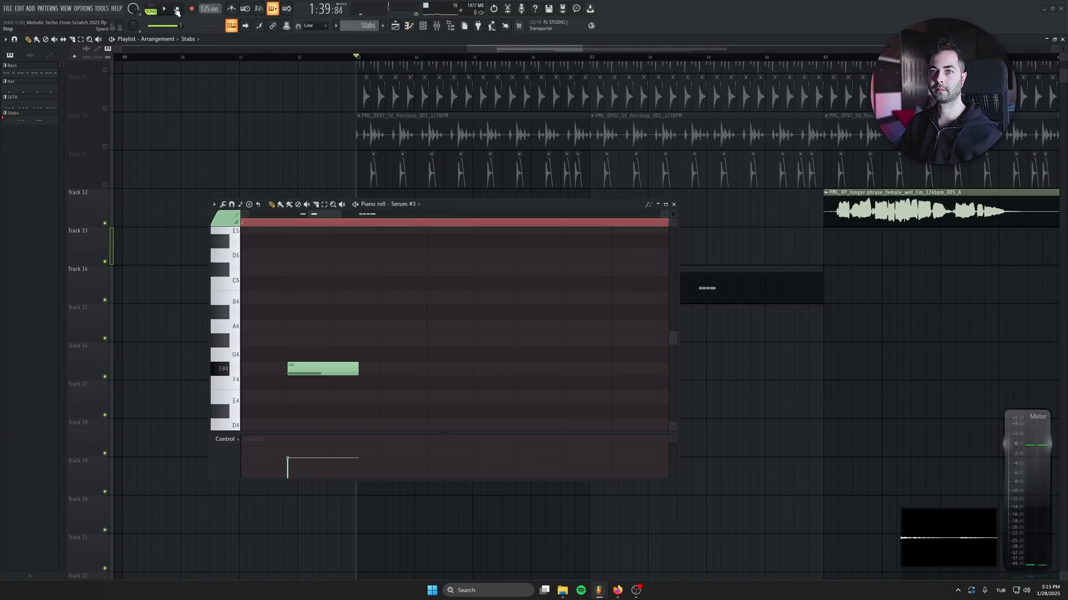
pyautogui.moveTo(427, 215); pyautogui.dragTo(438, 360)
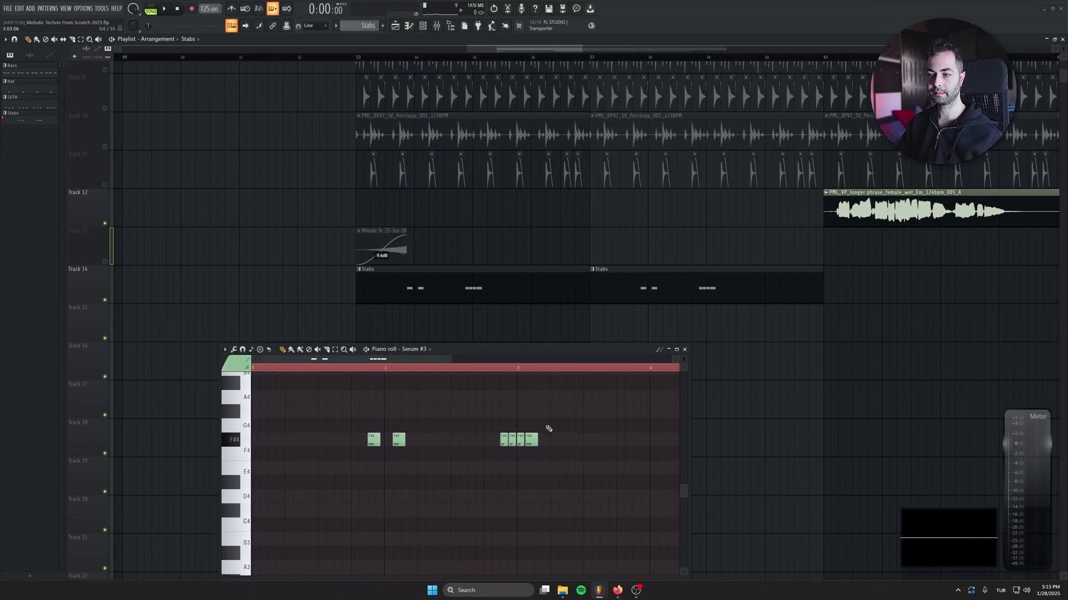
pyautogui.hotkey('ctrl', 'a')
pyautogui.press('space')
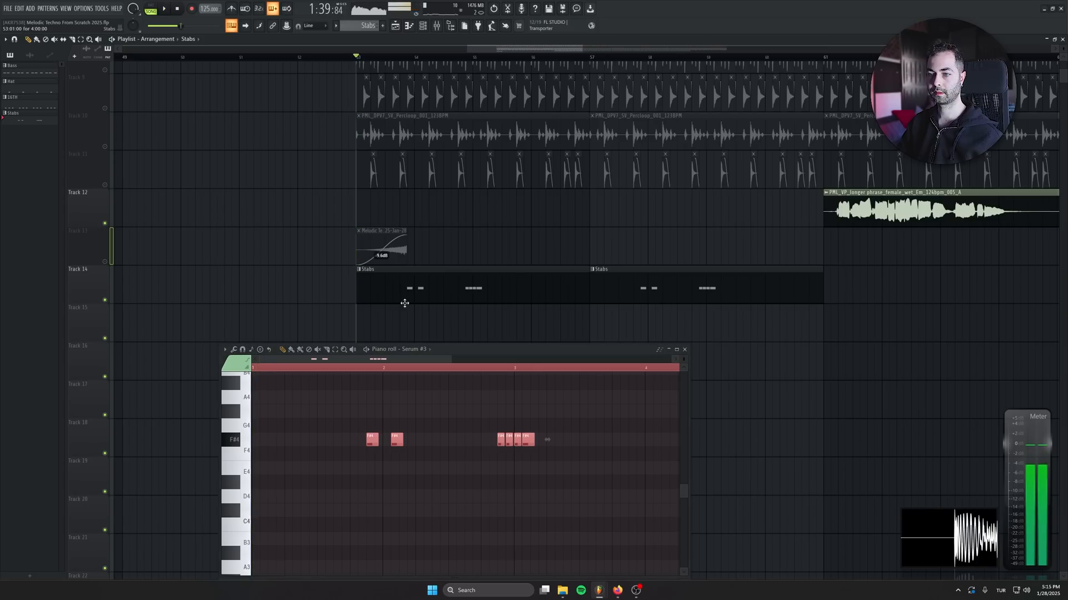
pyautogui.moveTo(372, 440); pyautogui.dragTo(473, 441)
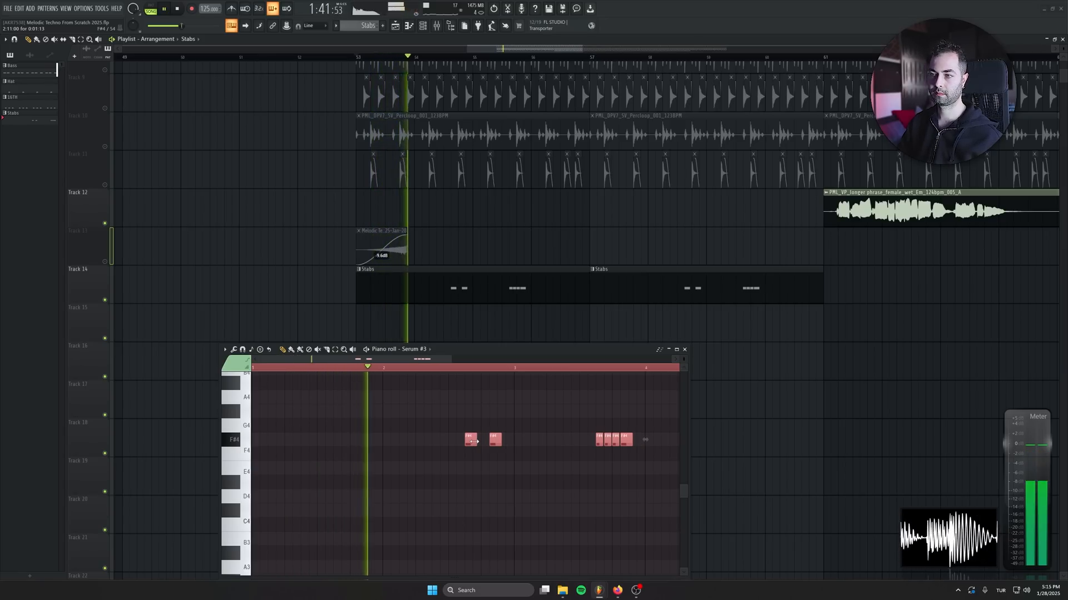
pyautogui.hotkey('shift', 'Right')
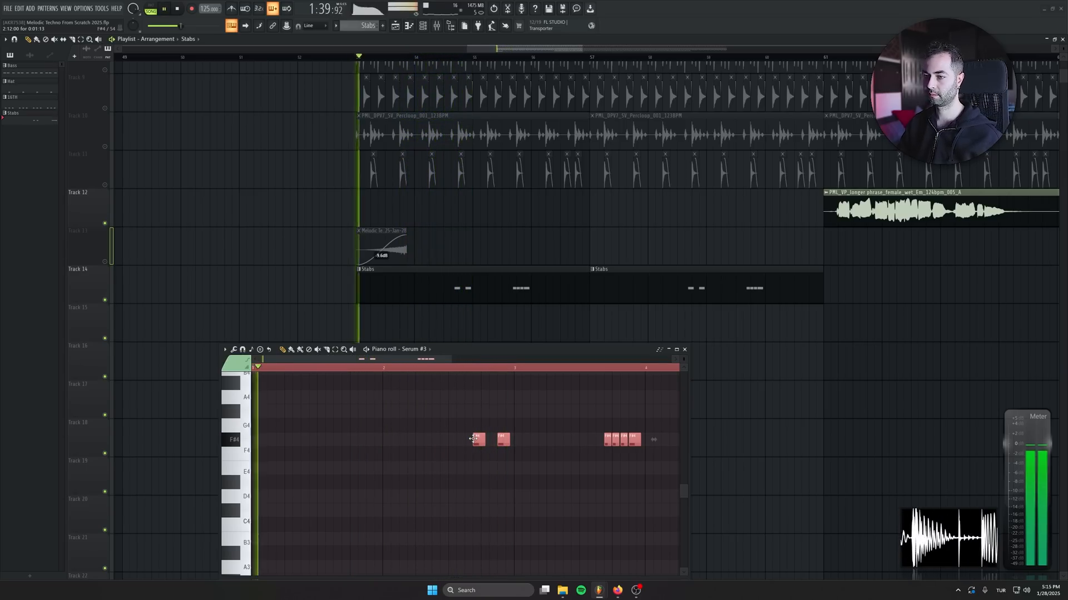
pyautogui.moveTo(473, 439); pyautogui.dragTo(500, 440)
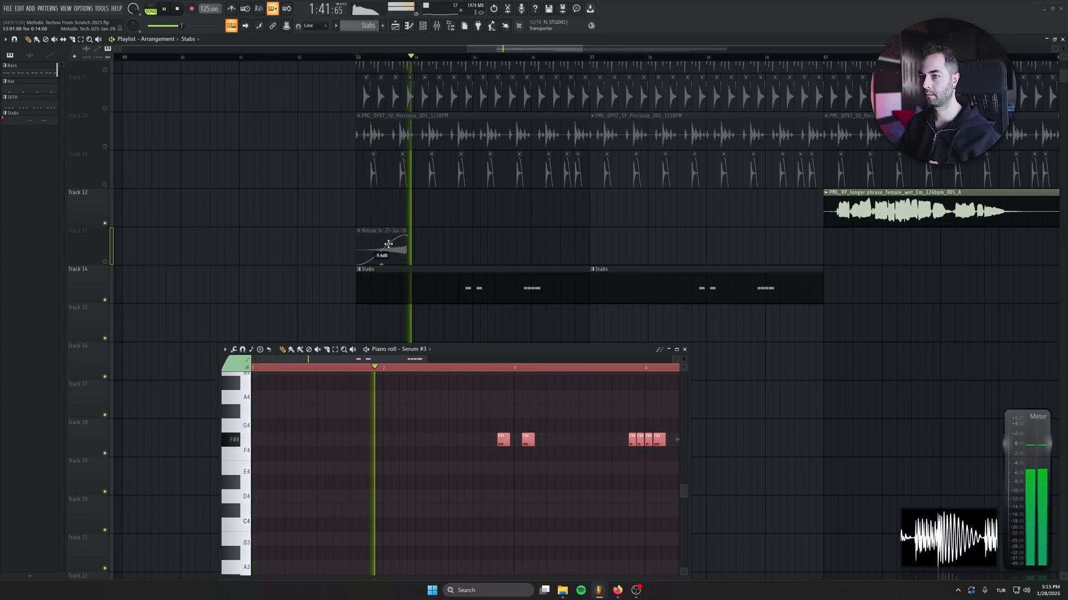
# Move the riser clip one bar later to bar 54, unmute Track 13 and copy the clip before the second Stabs clip's first hit
pyautogui.moveTo(389, 238); pyautogui.dragTo(446, 236)
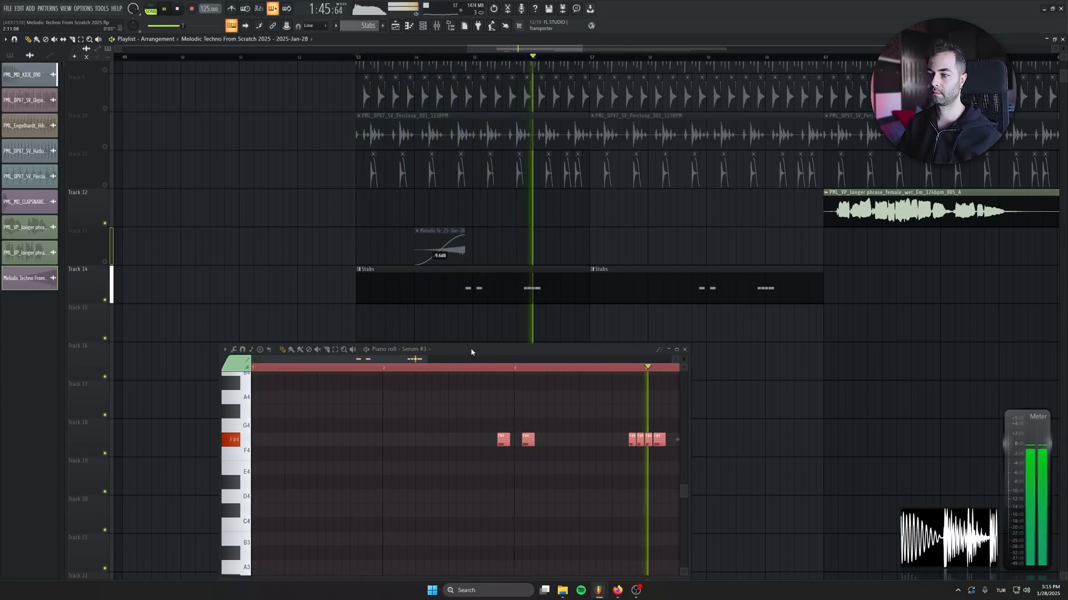
pyautogui.click(107, 263)
pyautogui.moveTo(672, 243); pyautogui.dragTo(665, 243)
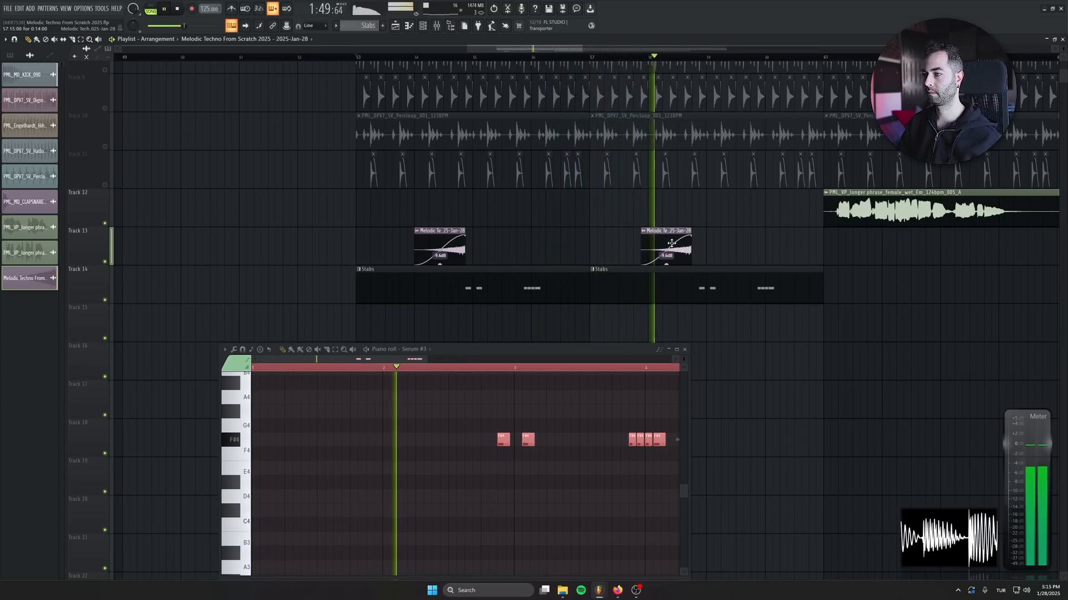
pyautogui.scroll(3, 613, 234)
pyautogui.doubleClick(613, 233)
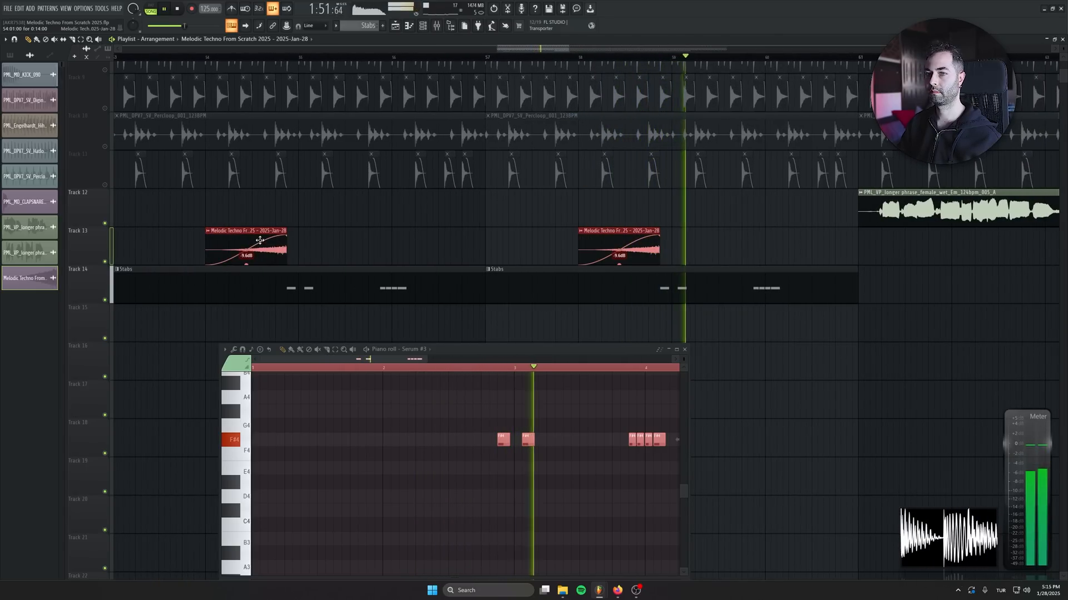
# Route the riser to mixer insert 62 named Reverse and load Fruity Reeverb 2 in its third effect slot
pyautogui.press('space')
pyautogui.doubleClick(292, 122)
pyautogui.moveTo(292, 122); pyautogui.dragTo(292, 109)
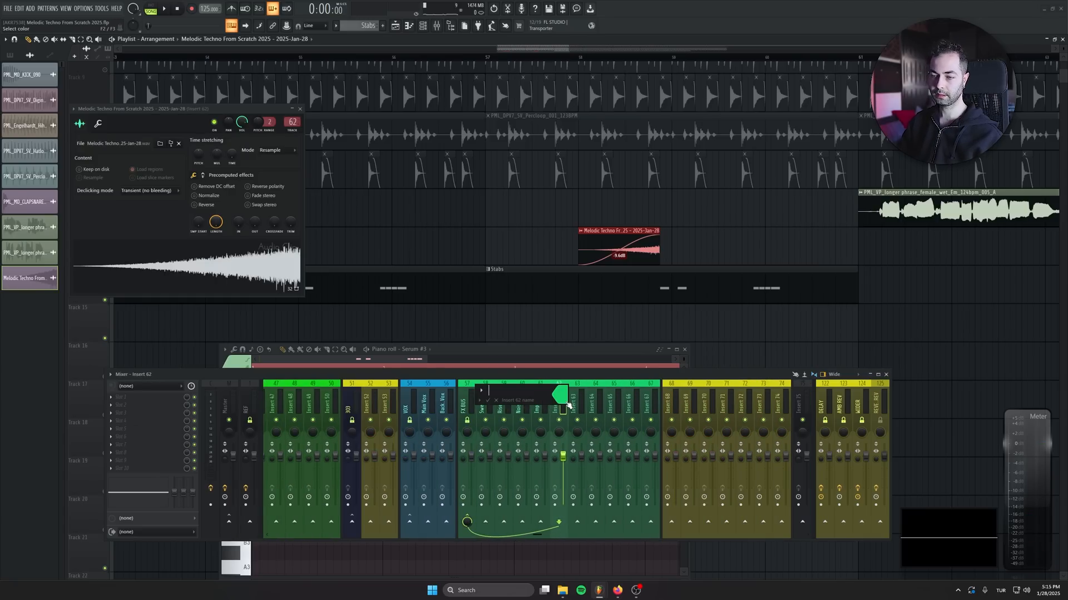
pyautogui.click(138, 414)
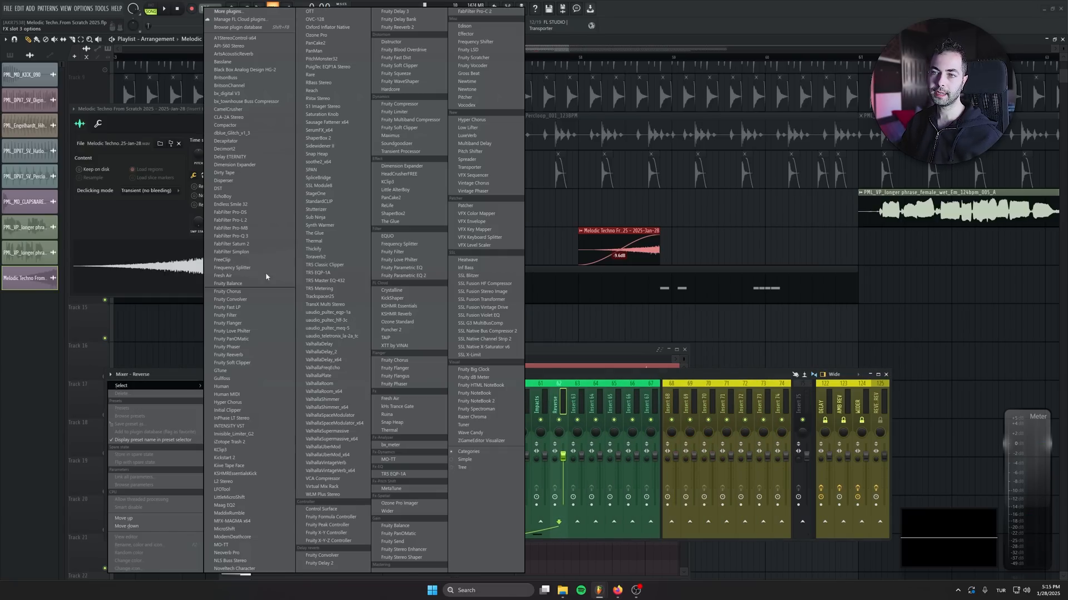
pyautogui.click(398, 27)
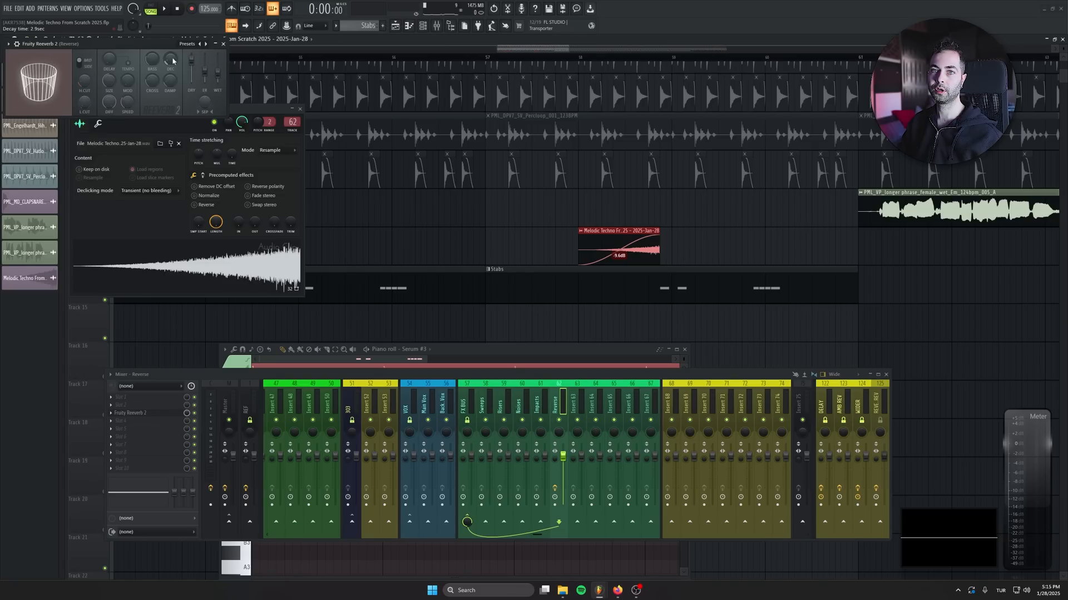
# Copy Fruity Love Philter from the Stab insert to the first effect slot of the Reverse insert
pyautogui.click(183, 463)
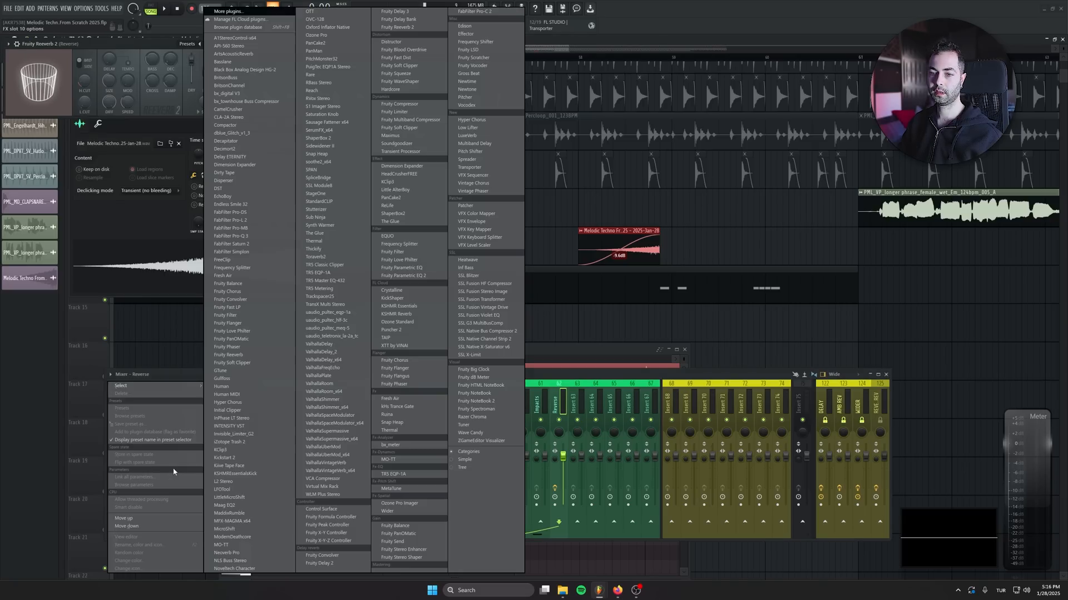
pyautogui.click(577, 400)
pyautogui.hscroll(-10, 645, 399)
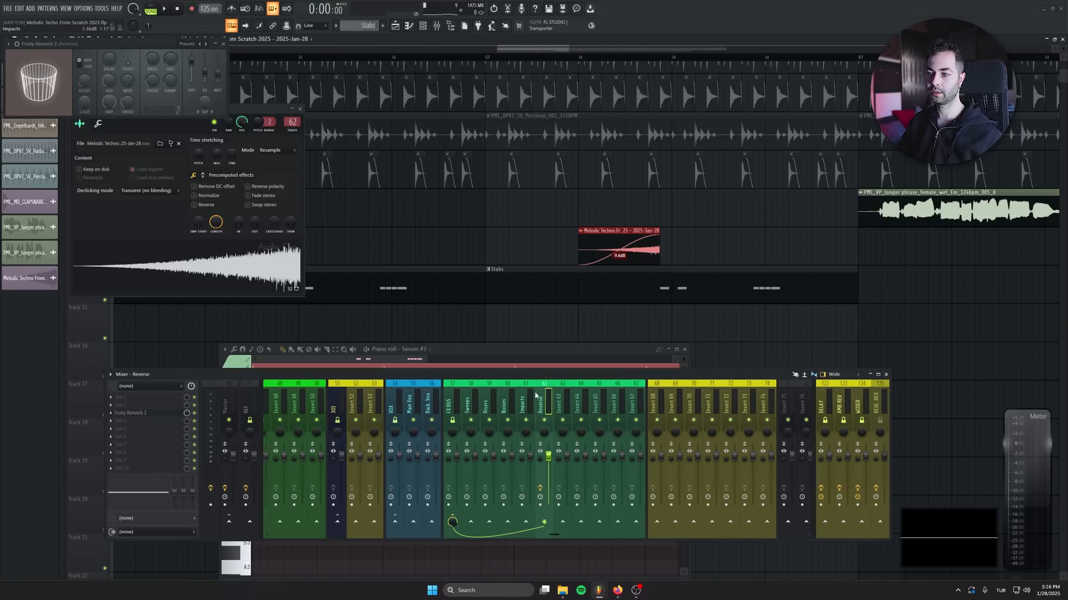
pyautogui.click(714, 399)
pyautogui.hscroll(10, 714, 445)
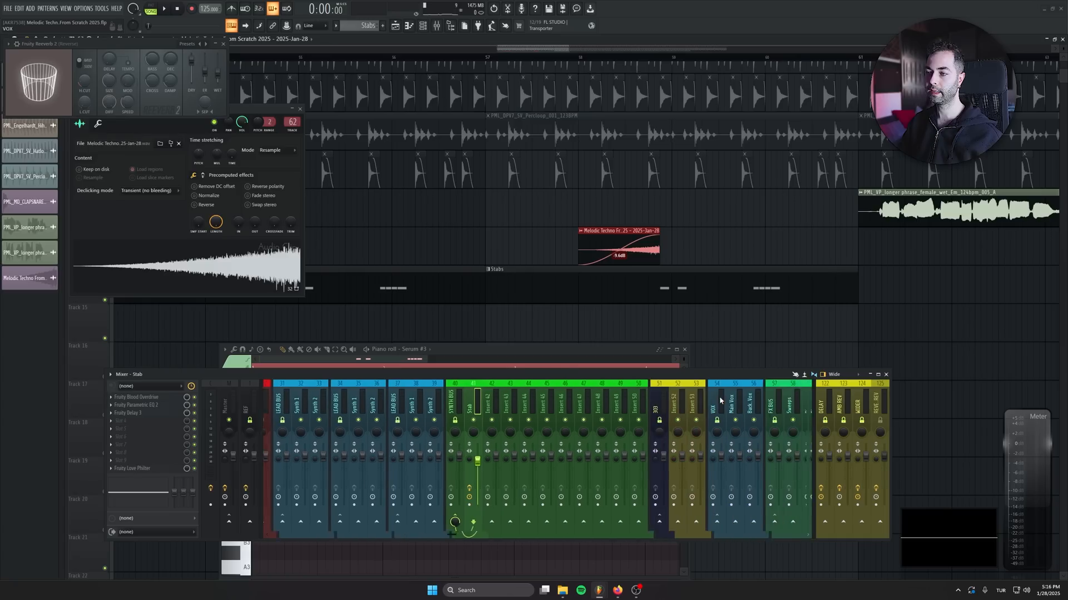
pyautogui.rightClick(138, 436)
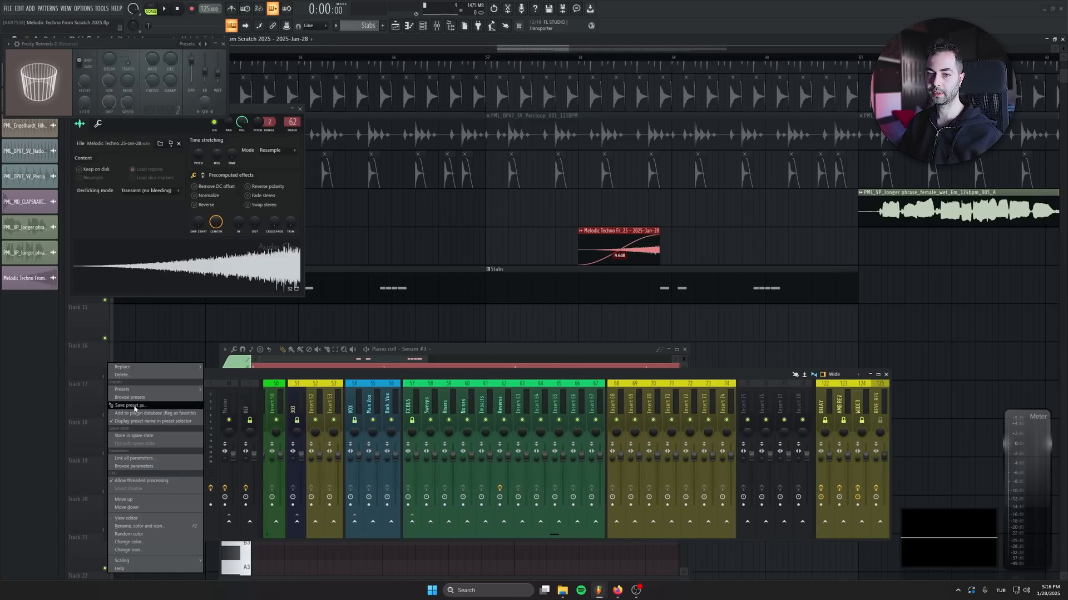
pyautogui.moveTo(135, 408); pyautogui.dragTo(502, 399)
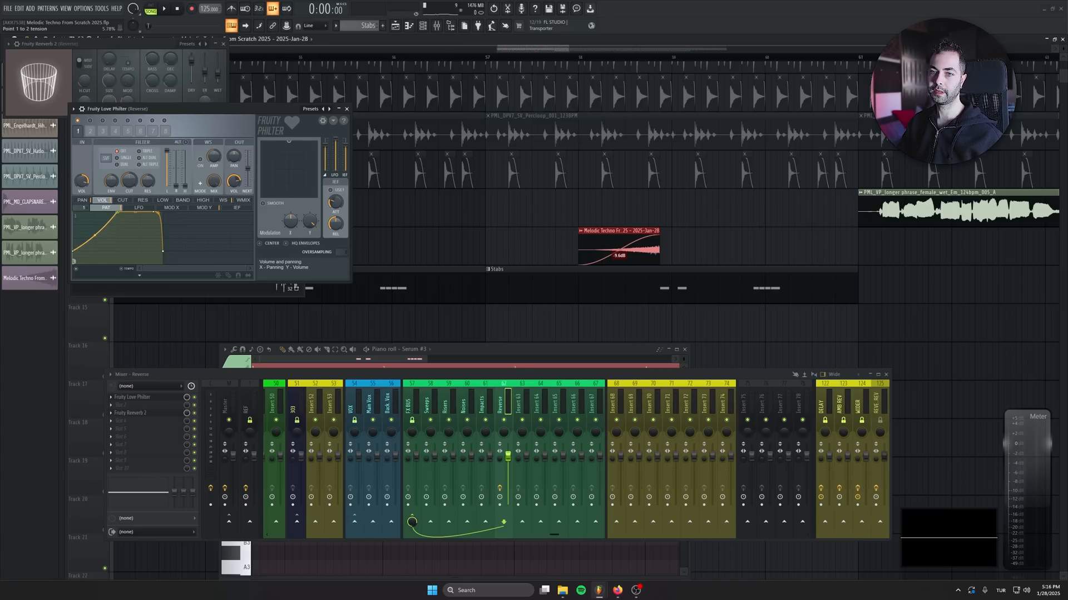
# Check the volume curve of Fruity Love Philter on the Stab insert and close the open effect windows
pyautogui.hscroll(-13, 501, 395)
pyautogui.click(587, 403)
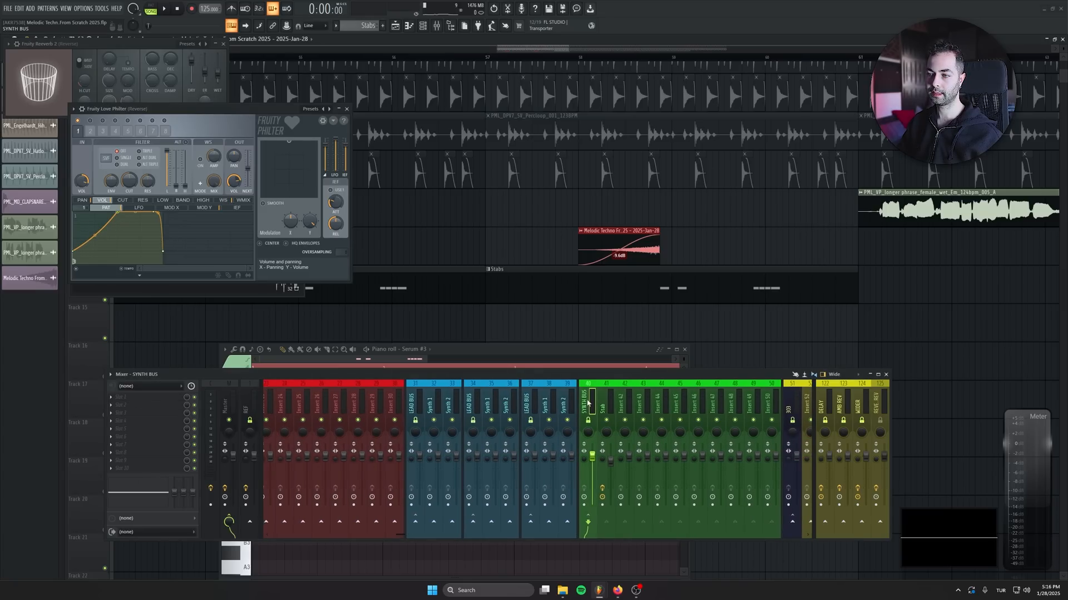
pyautogui.click(135, 469)
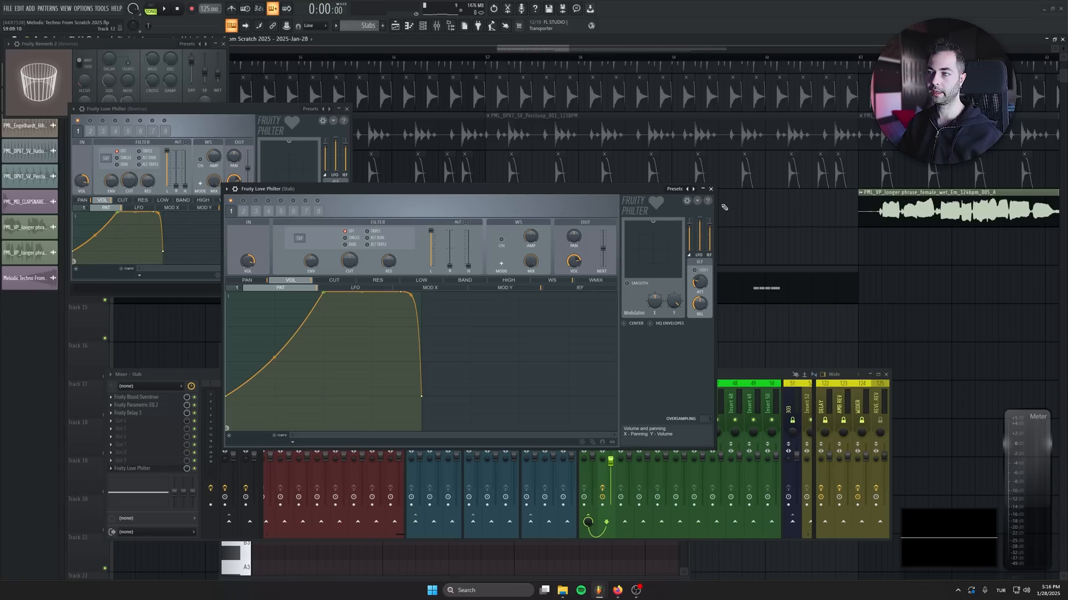
pyautogui.click(710, 188)
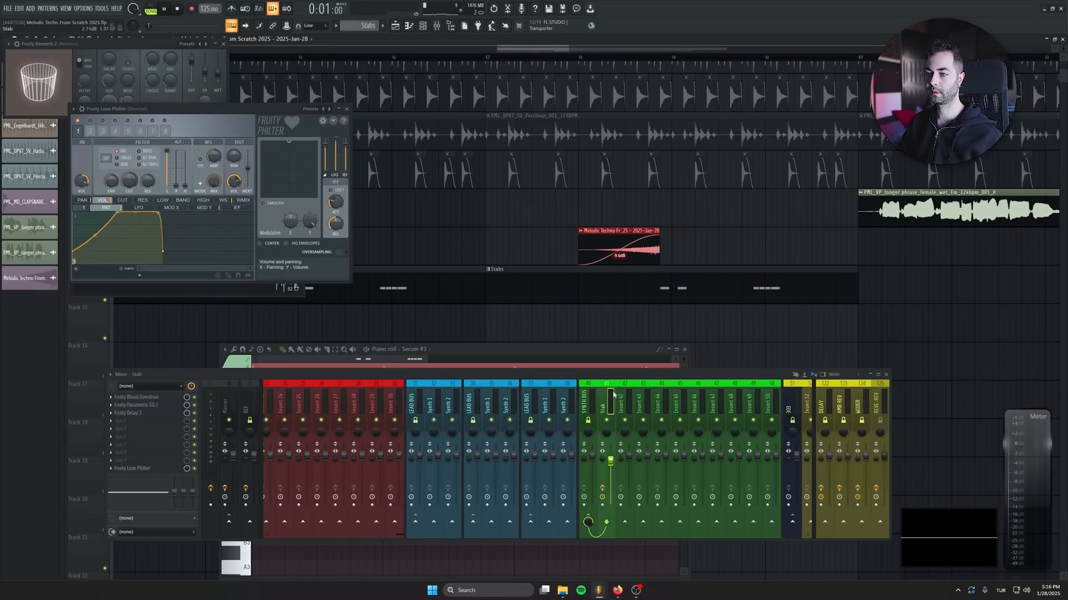
pyautogui.click(347, 109)
pyautogui.click(224, 44)
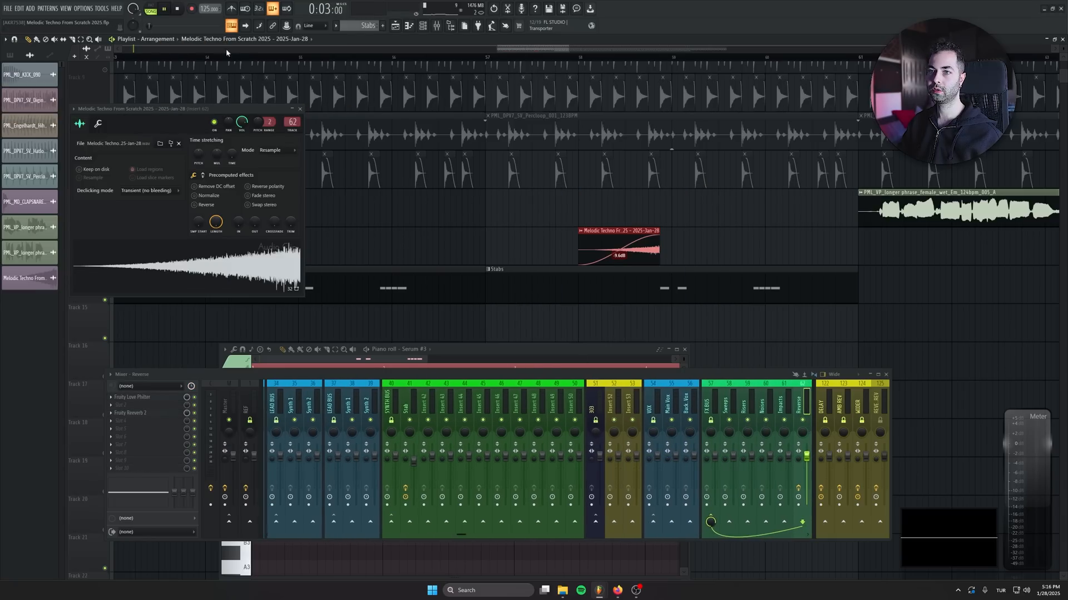
# Play the arrangement from the riser at bar 54 to judge it with its new effects
pyautogui.moveTo(258, 111); pyautogui.dragTo(253, 217)
pyautogui.moveTo(376, 135); pyautogui.dragTo(610, 108)
pyautogui.press('space')
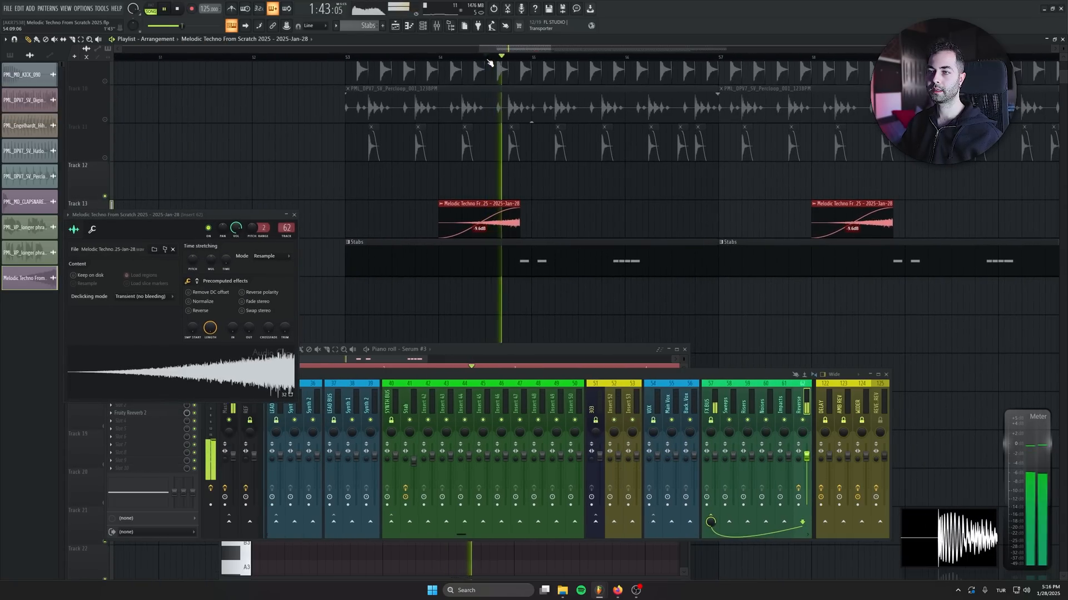
pyautogui.press('space')
pyautogui.press('space')
pyautogui.click(775, 414)
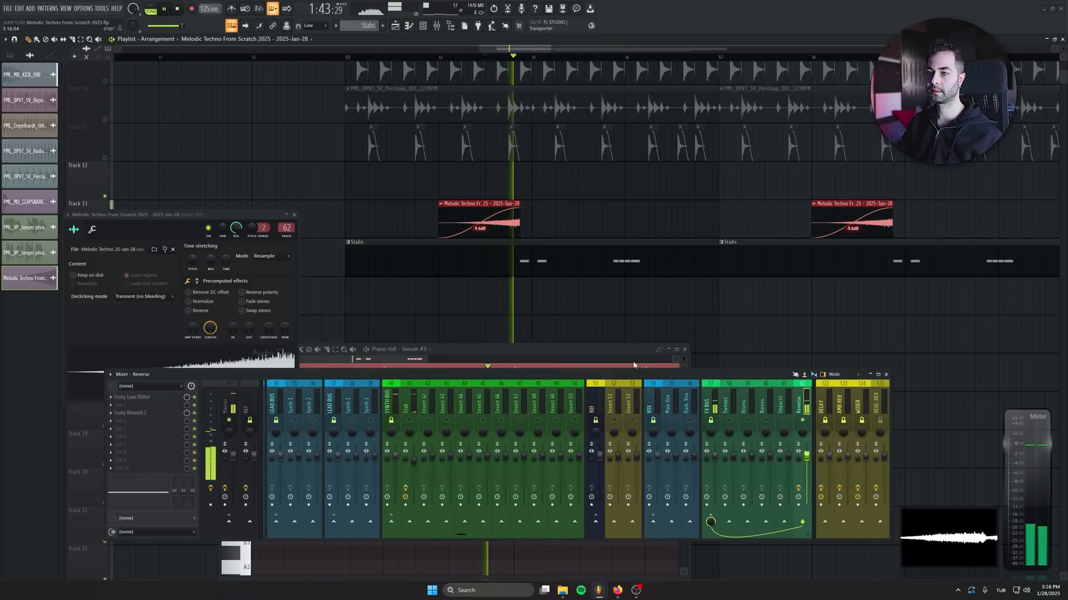
pyautogui.press('space')
# Reshape the riser clip's fade-in, add a short fade-out at its end and lower its gain to -14.0 dB
pyautogui.moveTo(195, 212); pyautogui.dragTo(193, 292)
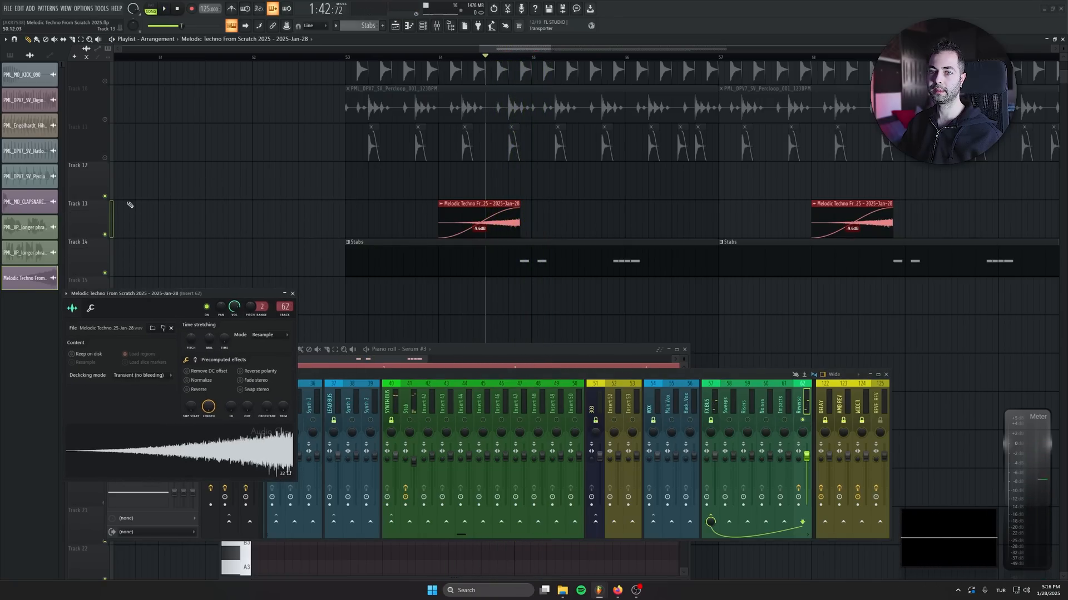
pyautogui.scroll(5, 520, 233)
pyautogui.scroll(3, 502, 220)
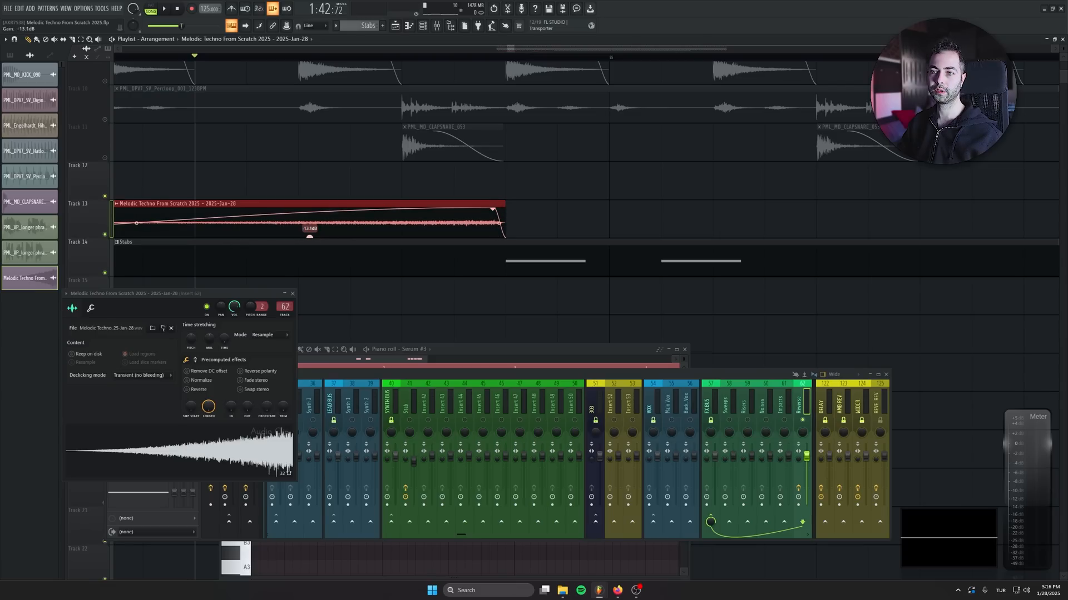
pyautogui.press('space')
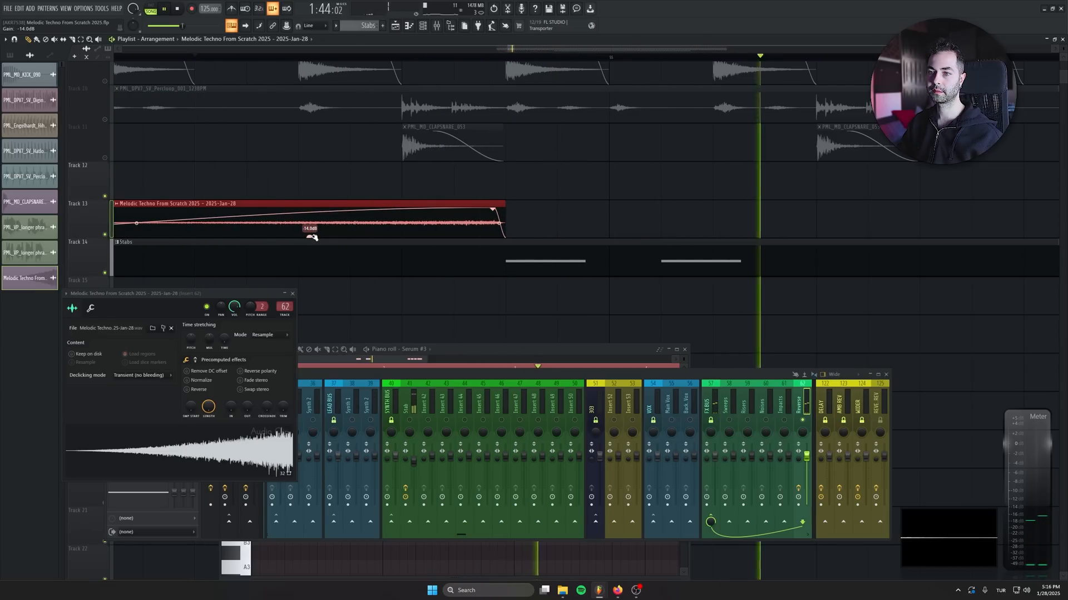
pyautogui.press('space')
pyautogui.press('Escape')
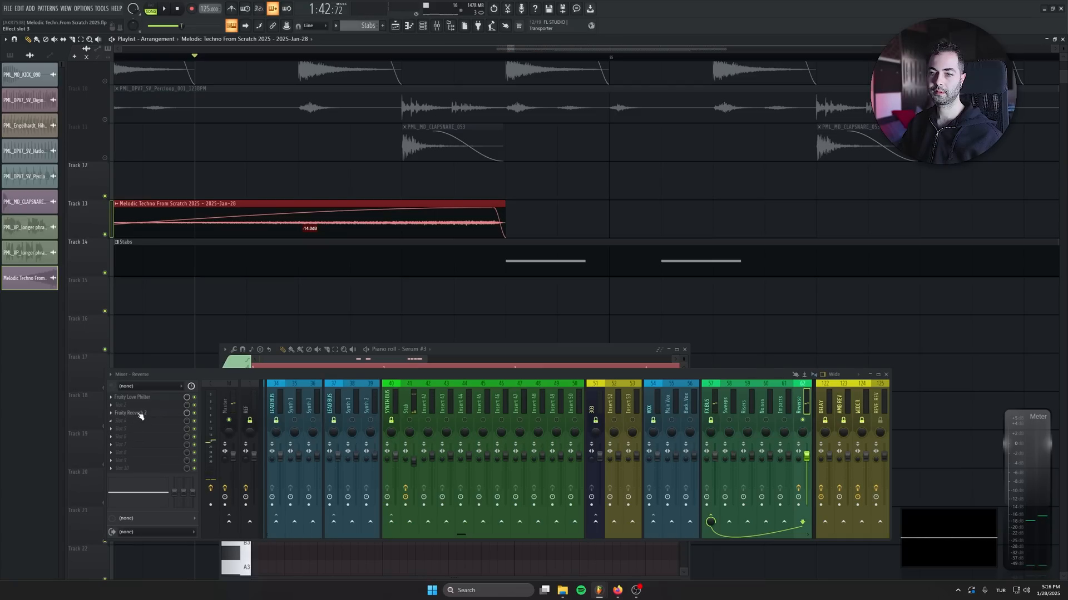
# Place Fruity Love Philter after Fruity Reeverb 2 on the Reverse insert and raise the start of its volume curve
pyautogui.moveTo(161, 424); pyautogui.dragTo(162, 432)
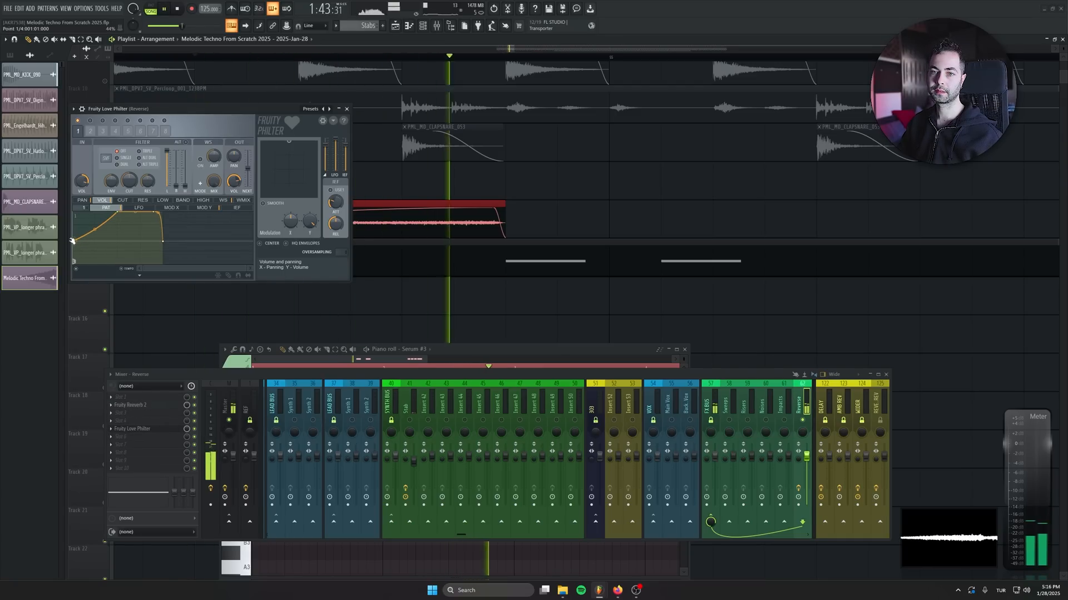
pyautogui.press('space')
pyautogui.press('Escape')
pyautogui.scroll(-2, 259, 256)
pyautogui.scroll(1, 259, 255)
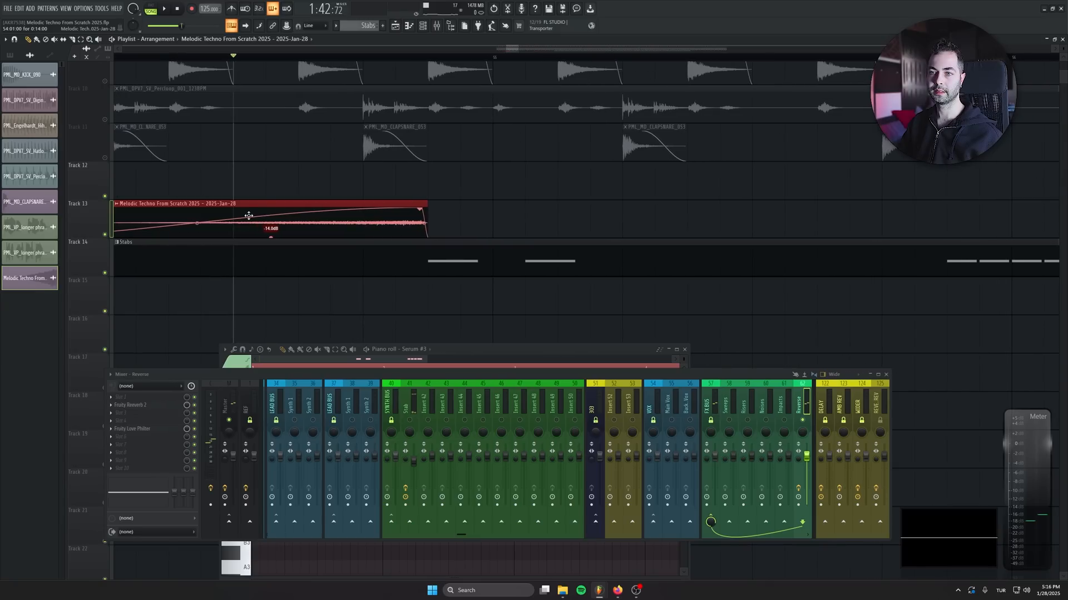
# Set the riser audio clip's precomputed filter cutoff to 81%, check Fruity Reeverb 2 on the Reverse insert and close both windows
pyautogui.doubleClick(178, 210)
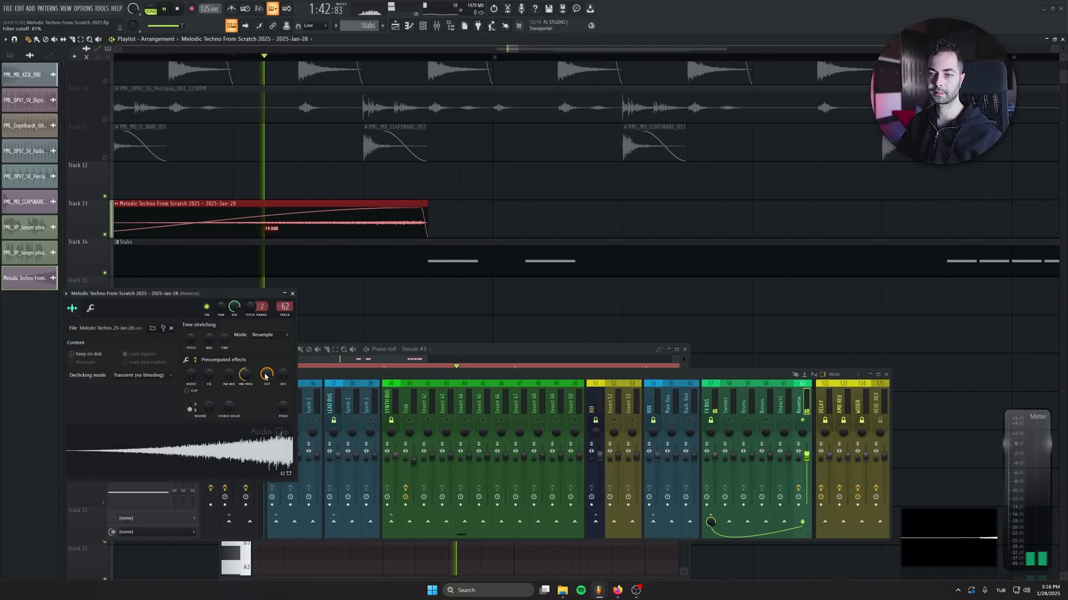
pyautogui.click(293, 293)
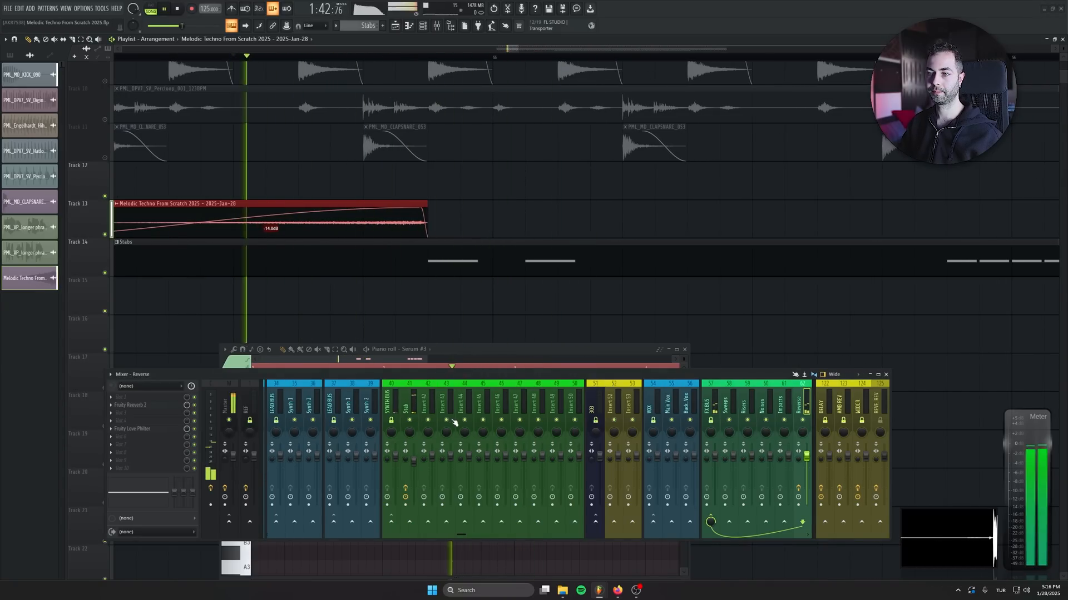
pyautogui.scroll(-4, 309, 303)
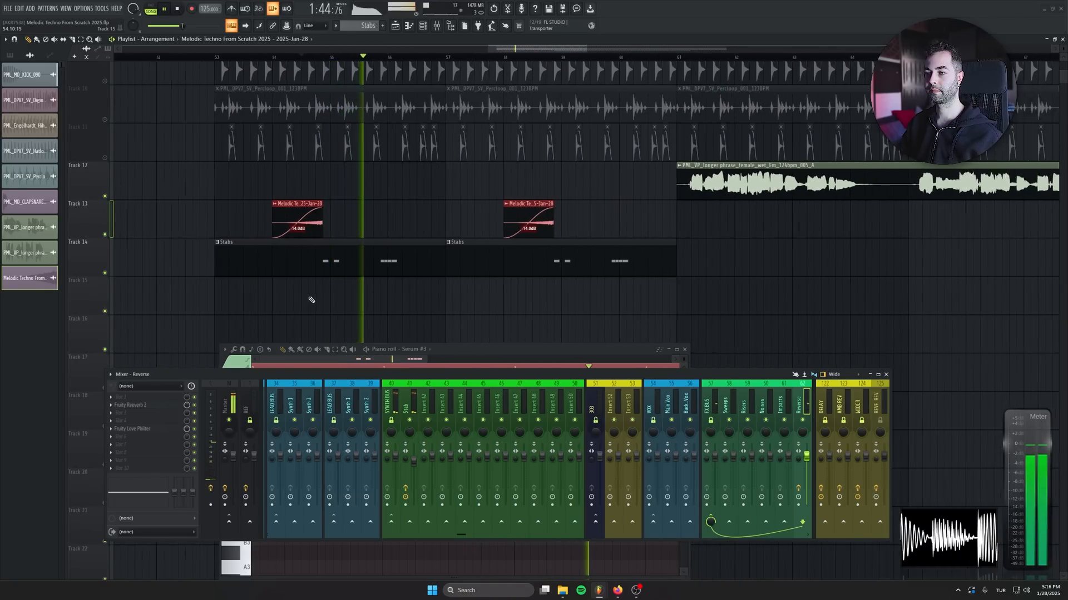
pyautogui.scroll(1, 311, 300)
pyautogui.click(129, 404)
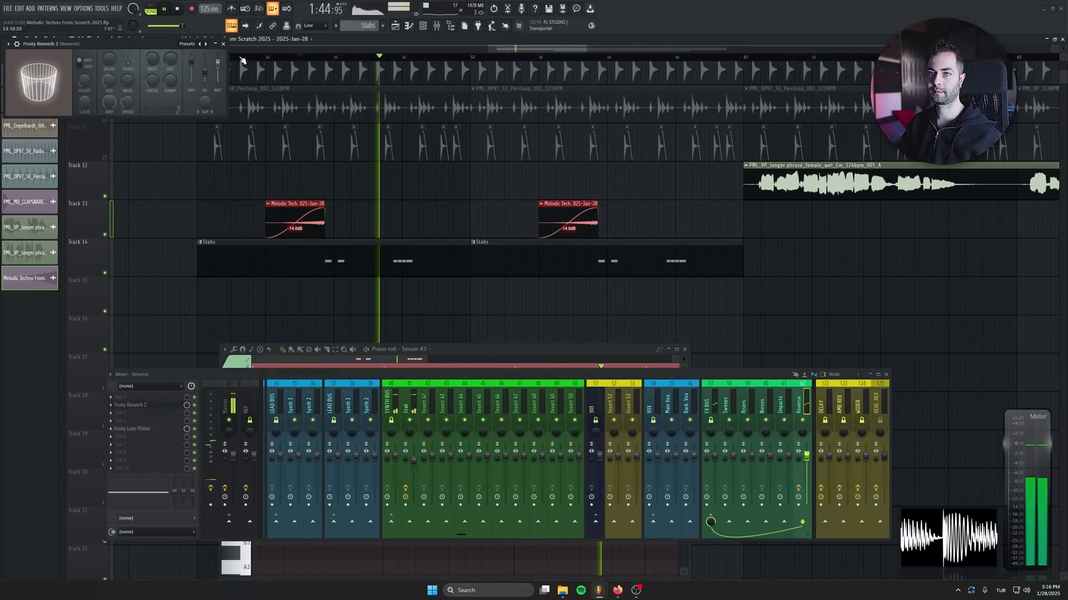
pyautogui.click(223, 43)
# Duplicate the Stabs and riser clips from bar 53 so the copies start at bar 61 under the first vocal phrase
pyautogui.scroll(-1, 248, 254)
pyautogui.click(249, 254)
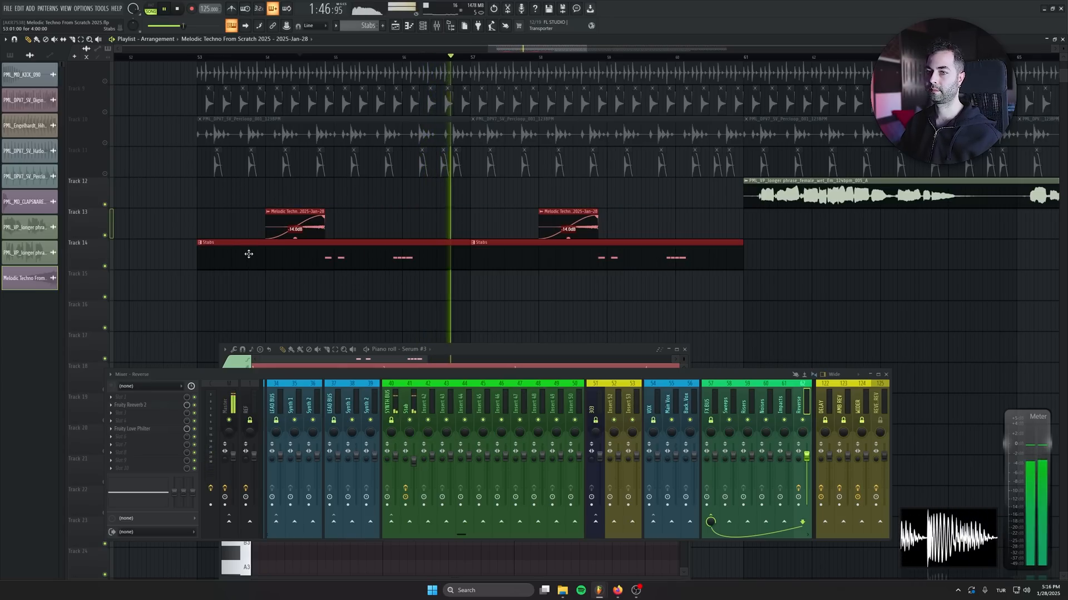
pyautogui.hotkey('ctrl', 'b')
pyautogui.scroll(-1, 458, 273)
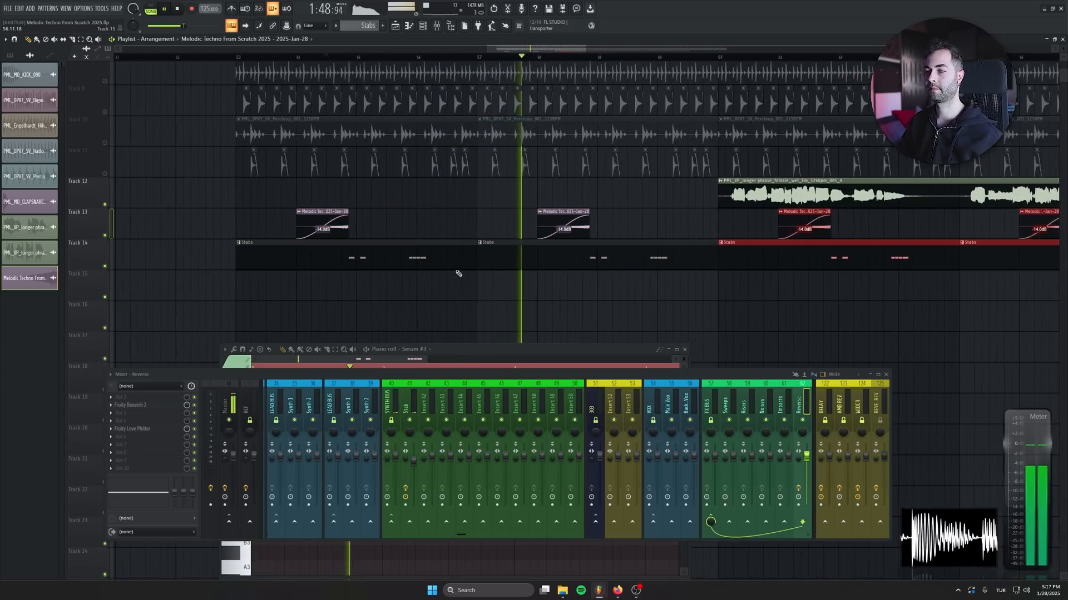
pyautogui.scroll(-1, 436, 249)
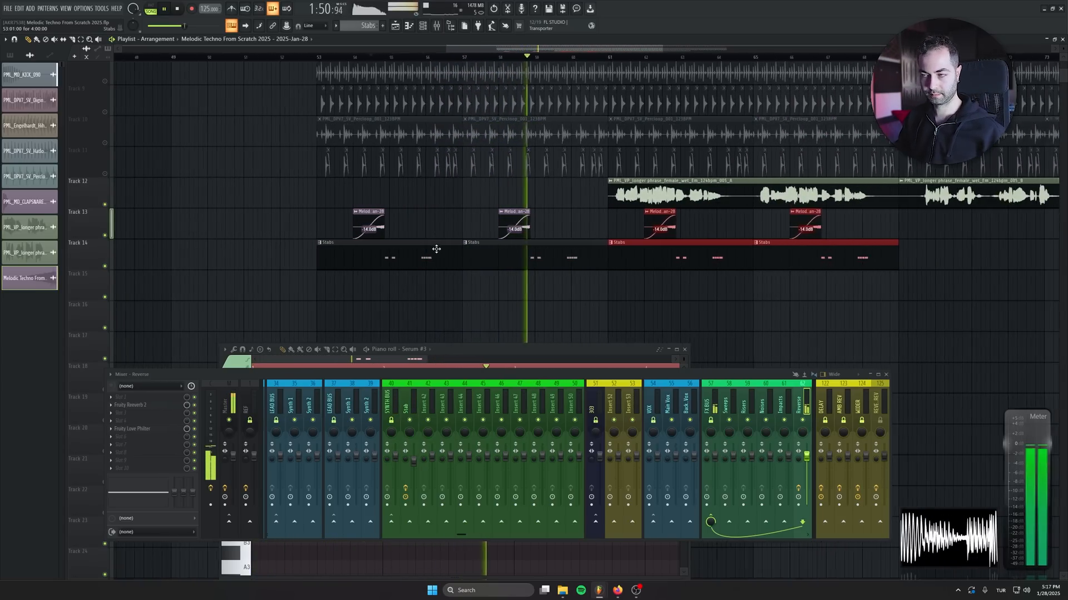
# Duplicate one more pair of Stabs and riser clips and align it to bar 69, under the second vocal phrase
pyautogui.scroll(-1, 436, 249)
pyautogui.moveTo(549, 205); pyautogui.dragTo(675, 303)
pyautogui.hotkey('ctrl', 'b')
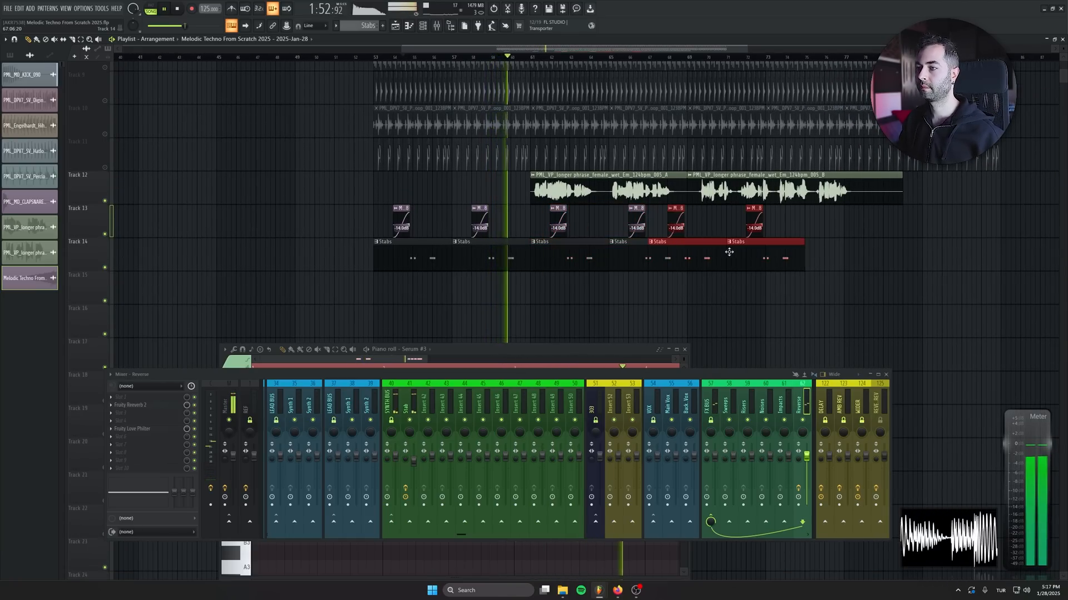
pyautogui.moveTo(729, 251); pyautogui.dragTo(768, 252)
pyautogui.scroll(-2, 659, 309)
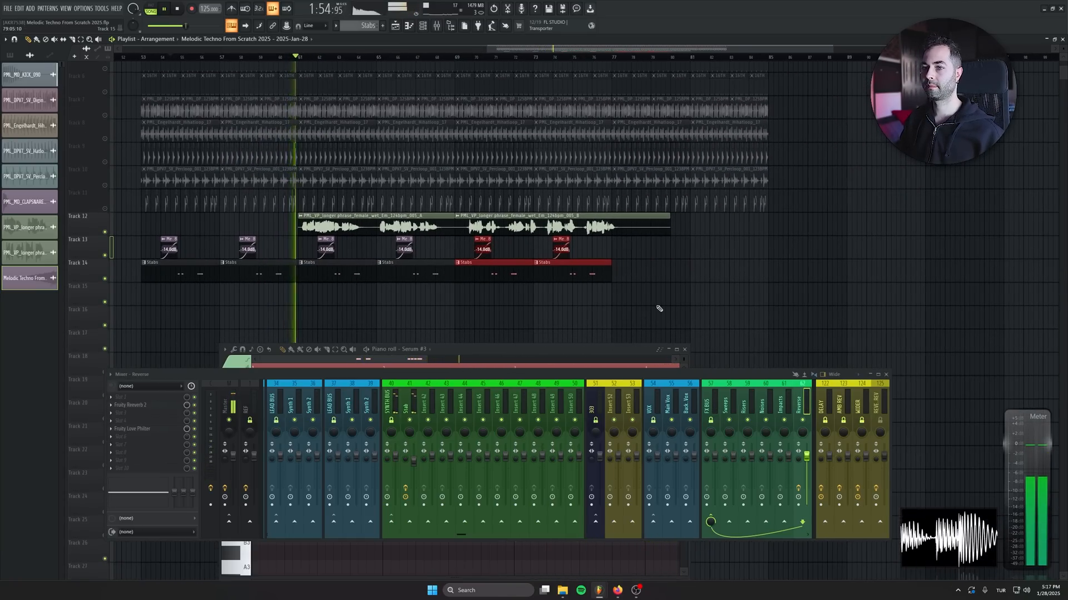
# Close the mixer and piano roll, review the extended arrangement during playback and stop it
pyautogui.click(885, 374)
pyautogui.scroll(2, 861, 371)
pyautogui.click(685, 350)
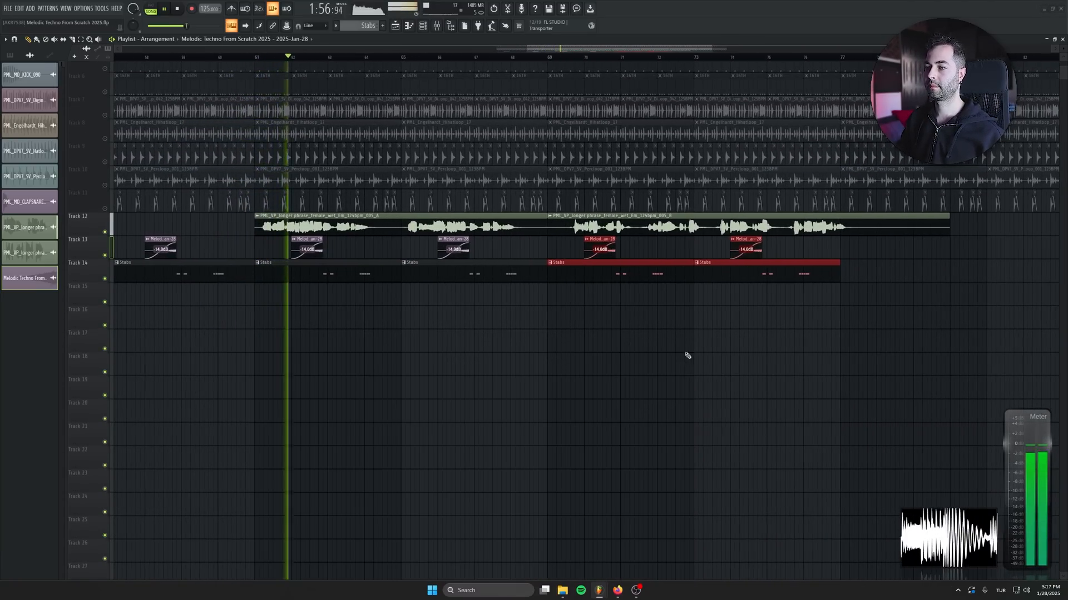
pyautogui.scroll(3, 310, 253)
pyautogui.scroll(3, 309, 253)
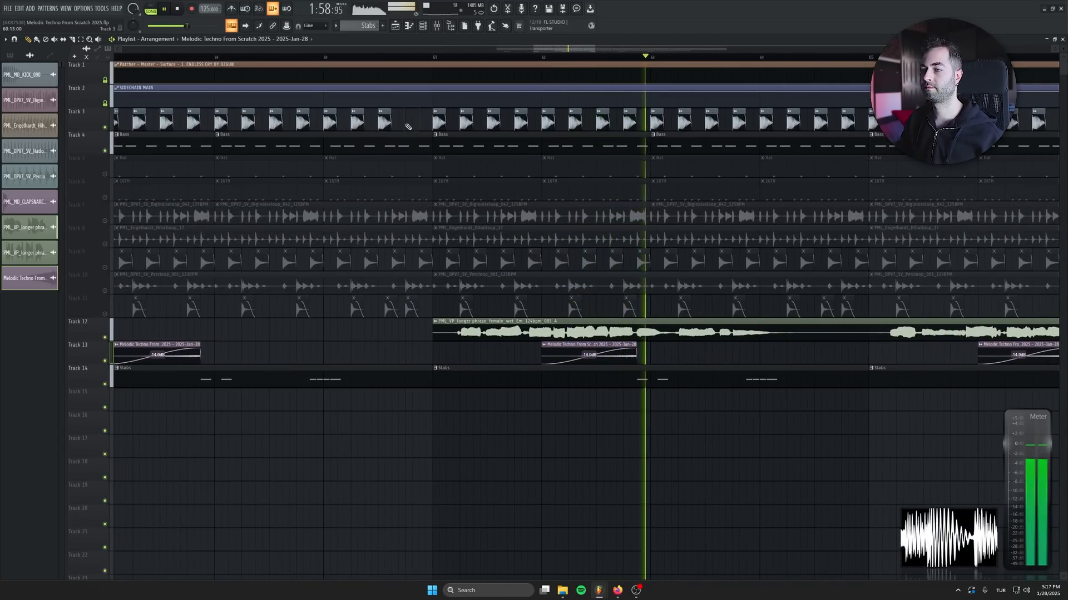
pyautogui.scroll(-3, 274, 309)
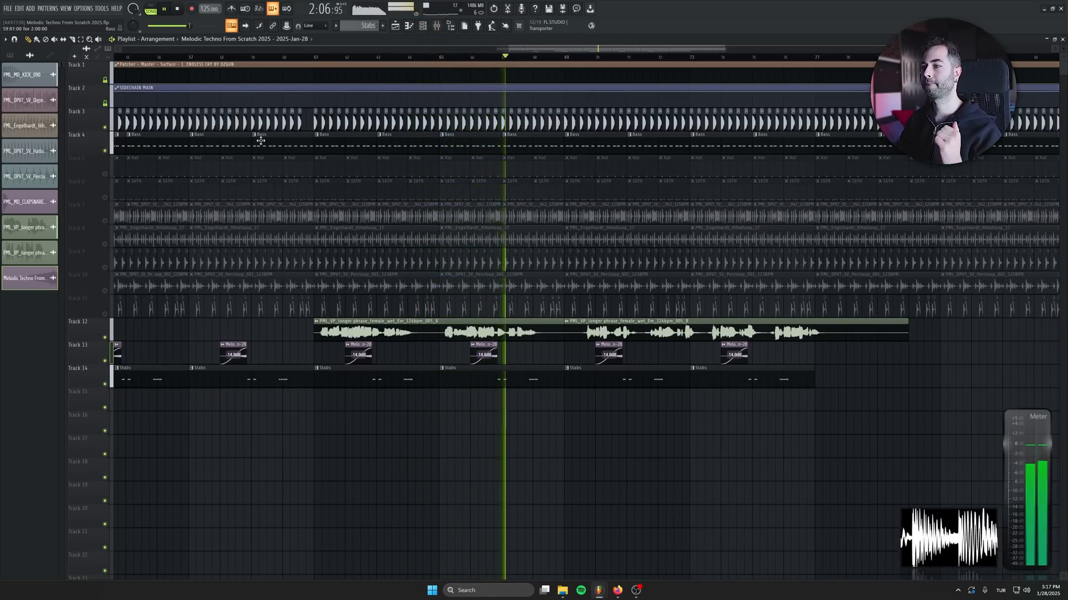
pyautogui.scroll(-4, 404, 354)
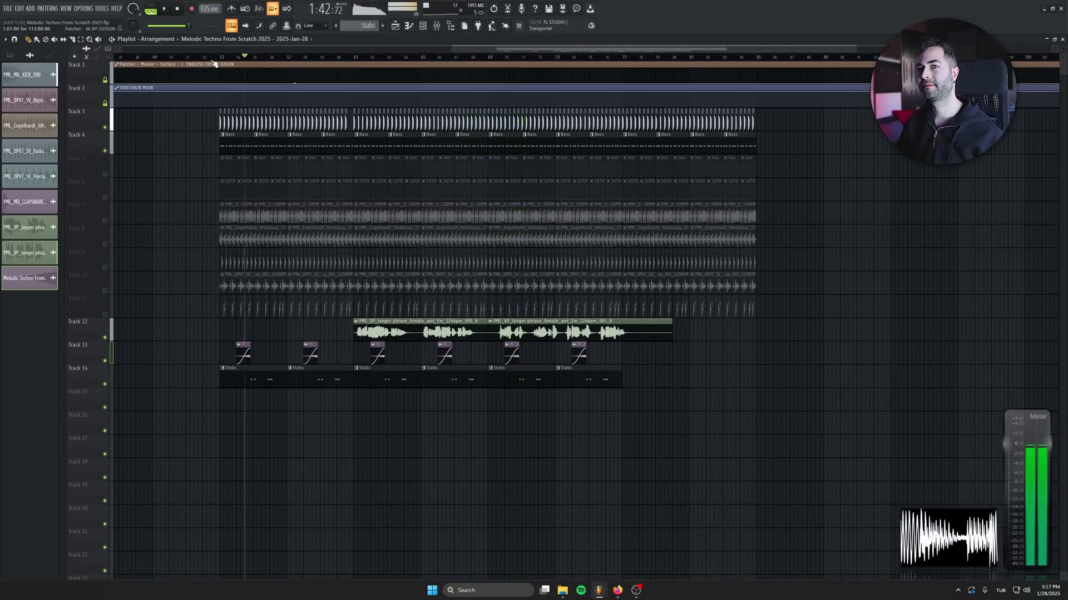
pyautogui.click(178, 9)
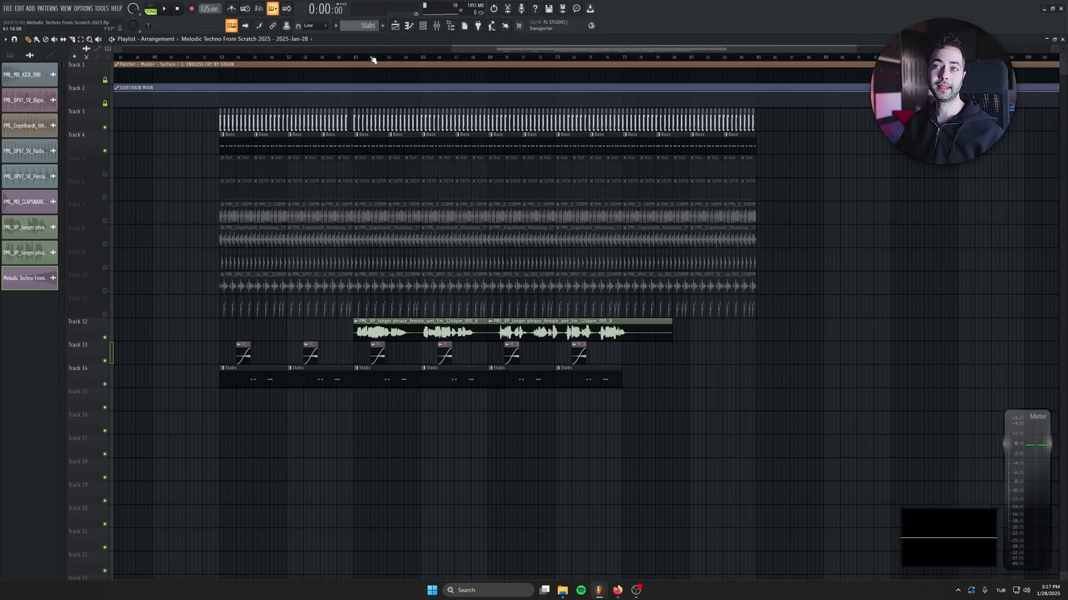
# Solo the vocal track and copy Fruity Love Philter with its settings from the Reverse insert to the VOX insert
pyautogui.rightClick(107, 338)
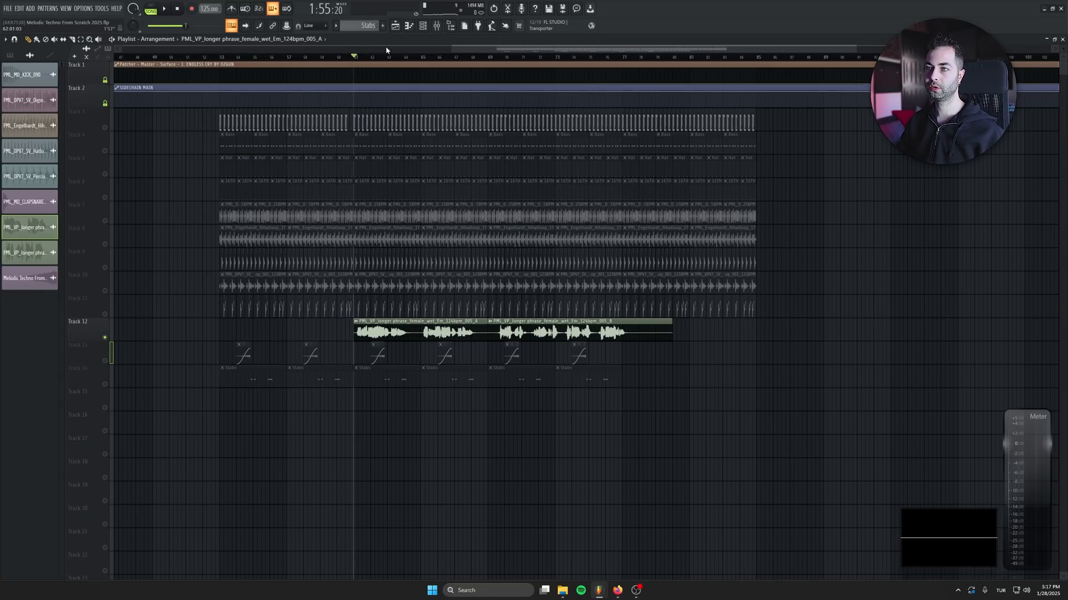
pyautogui.click(439, 26)
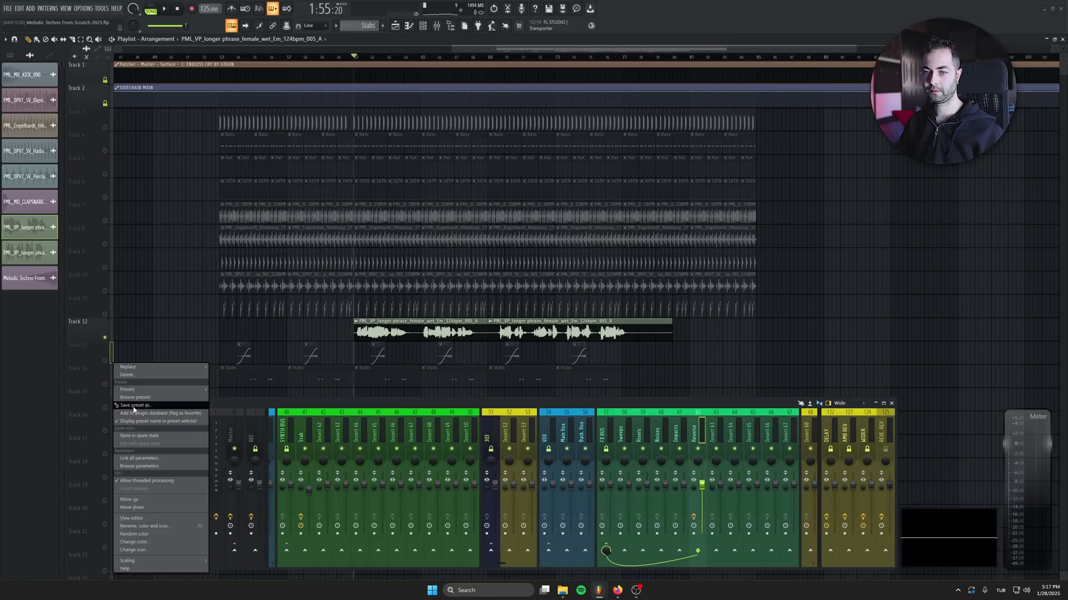
pyautogui.moveTo(134, 405); pyautogui.dragTo(547, 427)
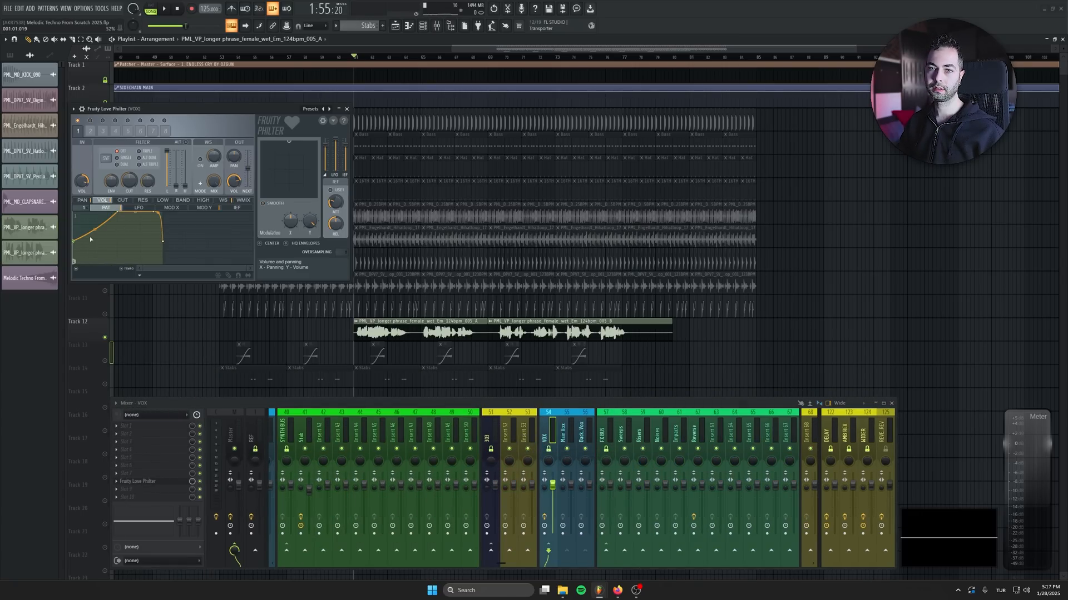
pyautogui.click(347, 110)
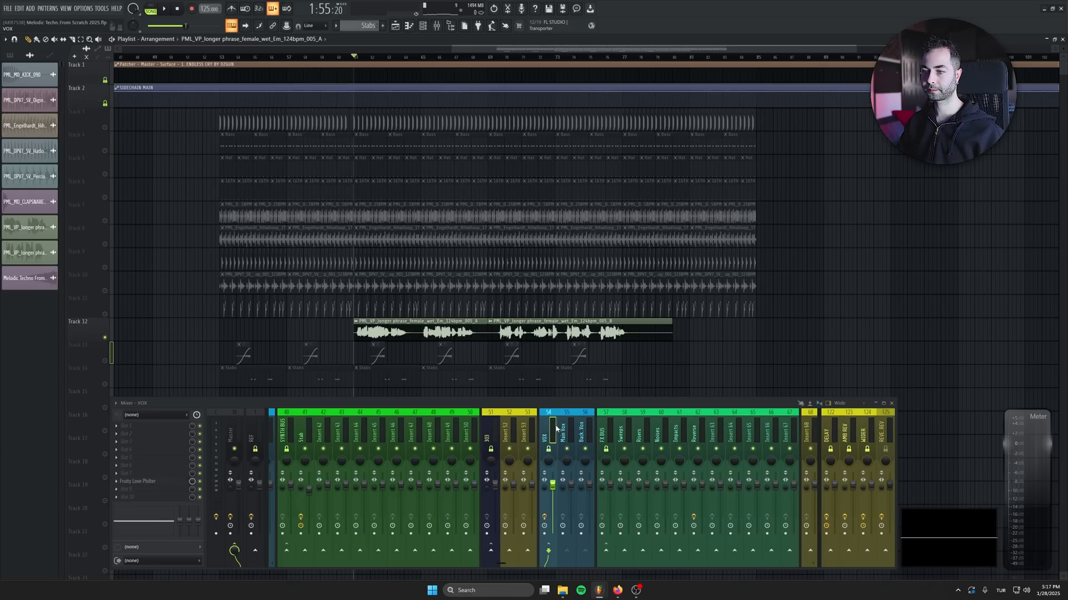
# Add Patcher to slot 2 of the VOX insert and load its OzgunVocalChain preset
pyautogui.click(156, 434)
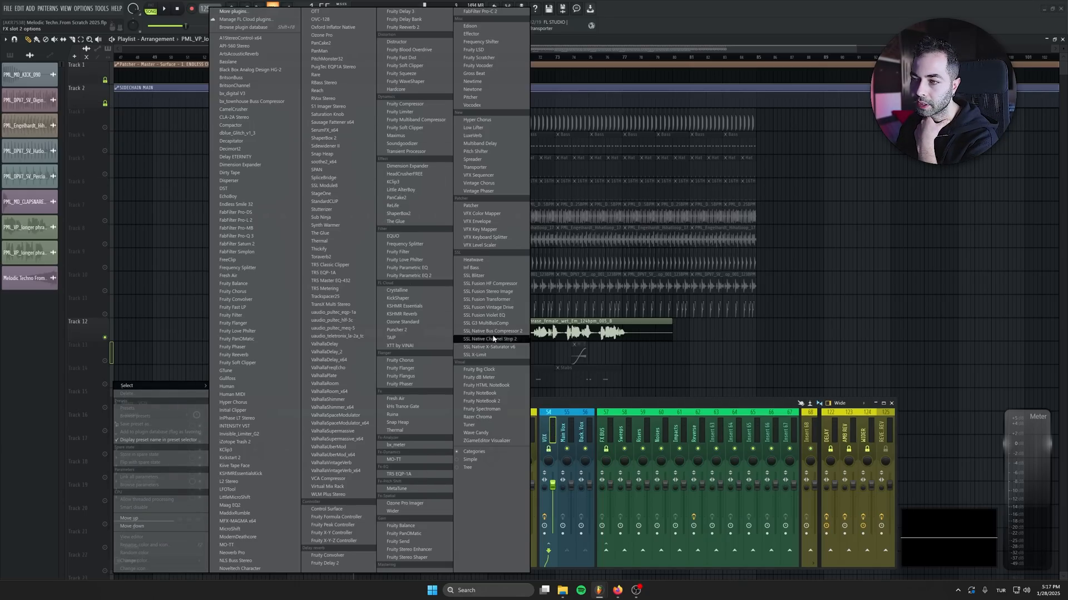
pyautogui.click(510, 209)
pyautogui.click(12, 42)
pyautogui.moveTo(24, 74)
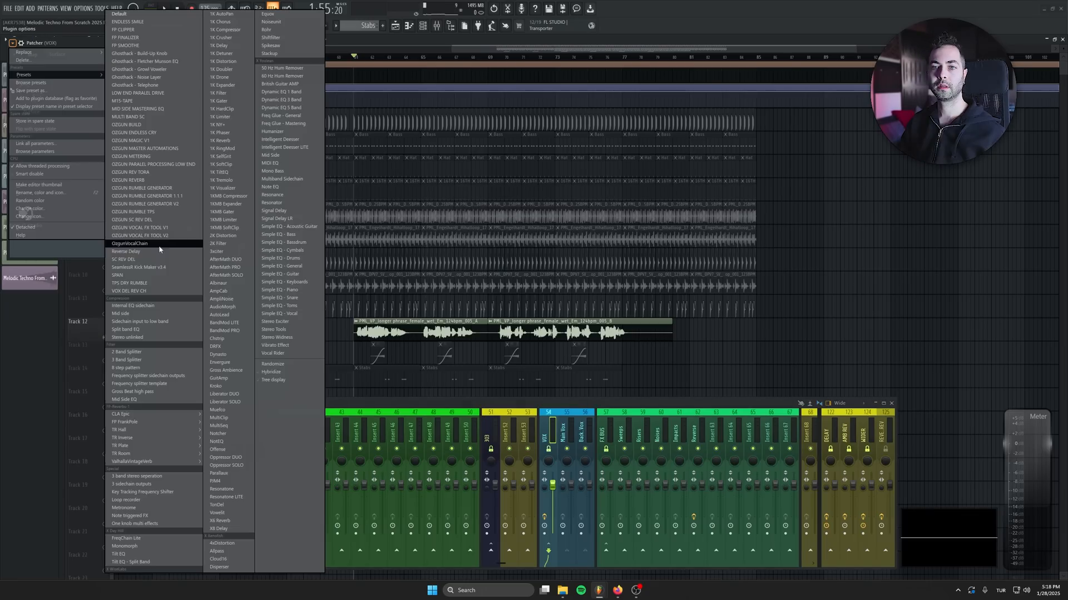
pyautogui.click(160, 245)
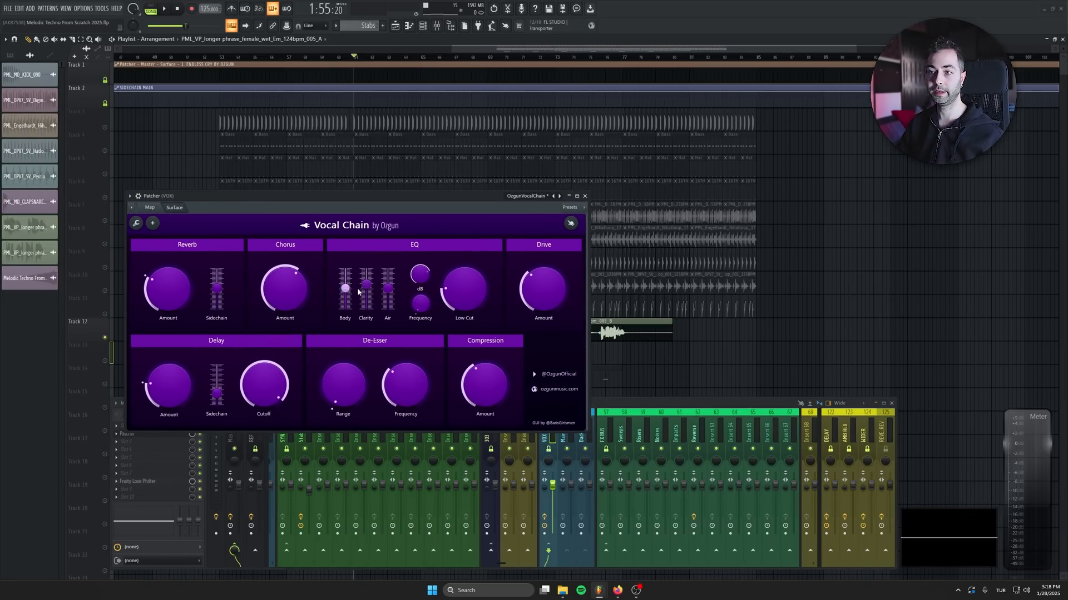
# Shape the vocal in Vocal Chain: maximum low cut, no drive, more de-essing range, strong chorus, moderate compression and lower reverb and delay sidechain
pyautogui.moveTo(464, 289); pyautogui.dragTo(464, 261)
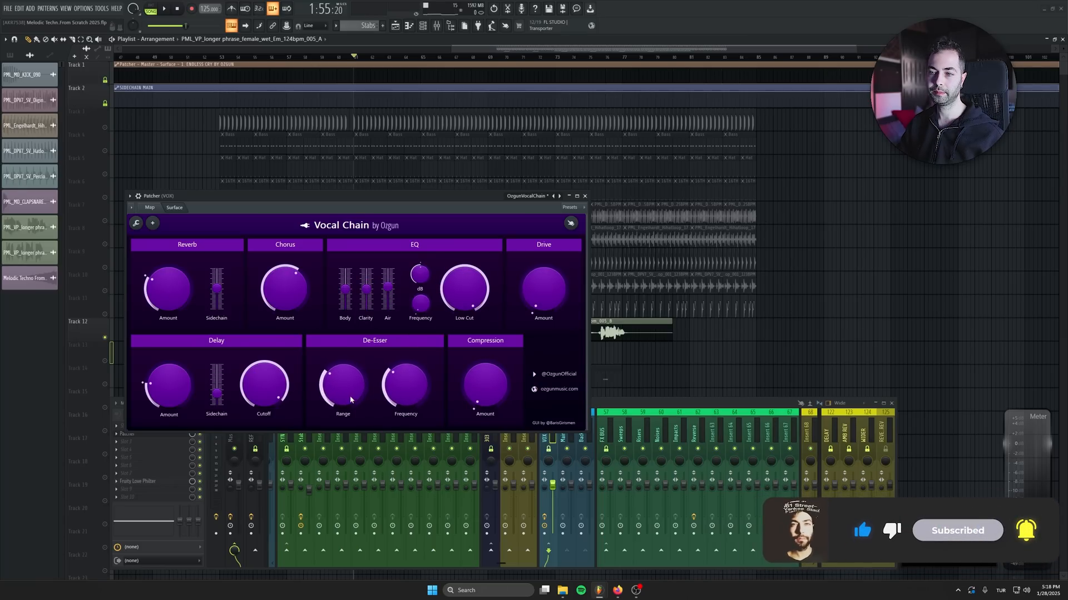
pyautogui.scroll(2, 351, 400)
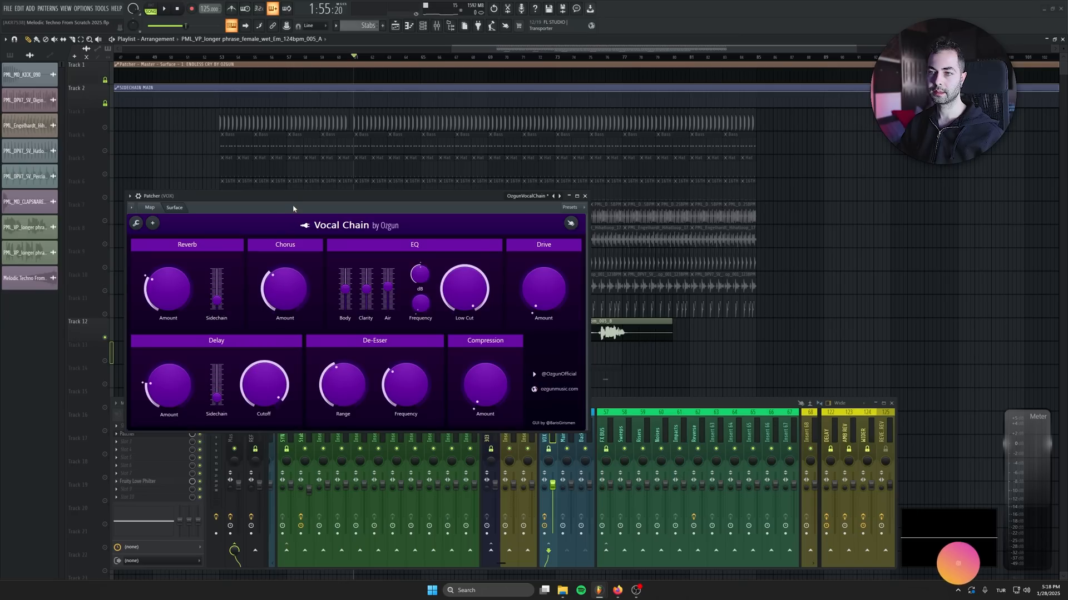
pyautogui.moveTo(335, 197); pyautogui.dragTo(336, 175)
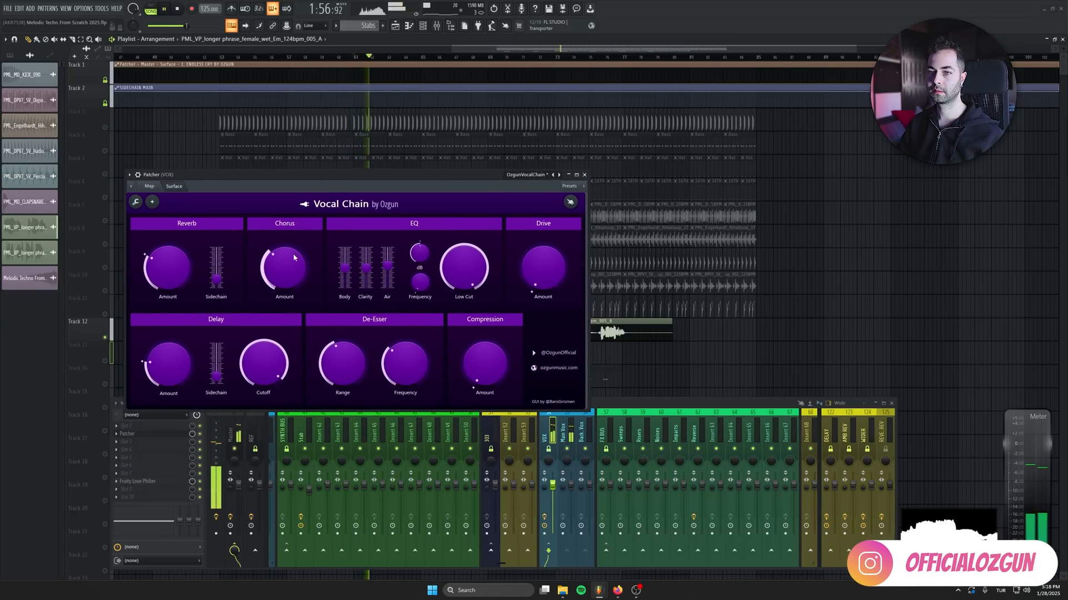
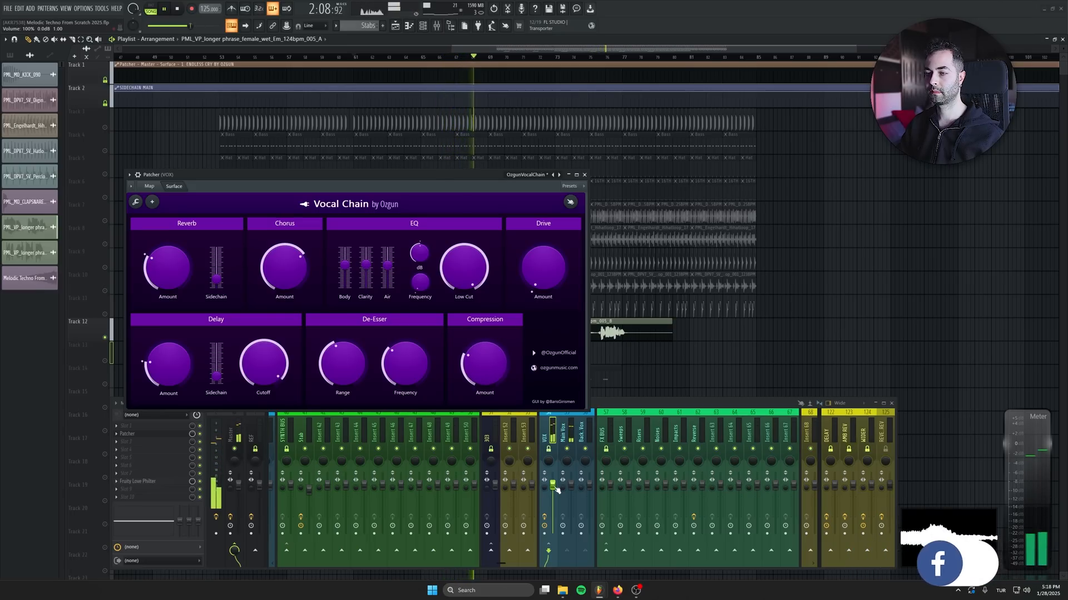
pyautogui.click(566, 453)
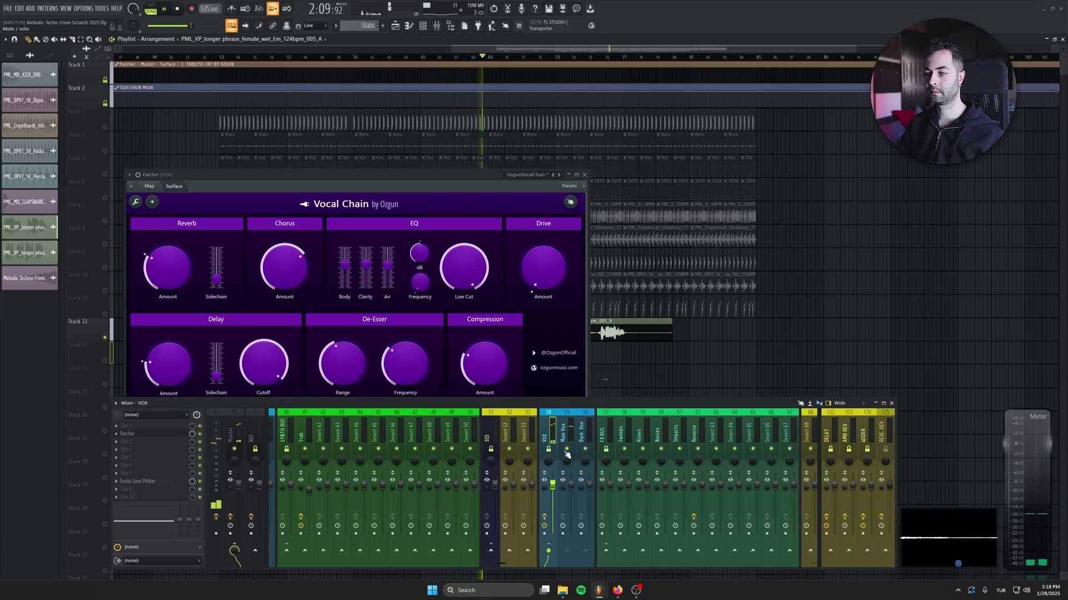
pyautogui.click(584, 176)
# Unmute the kick and bass tracks and add Fruity Parametric EQ 2 after Patcher on the VOX insert with a slight band 3 cut
pyautogui.scroll(-3, 434, 316)
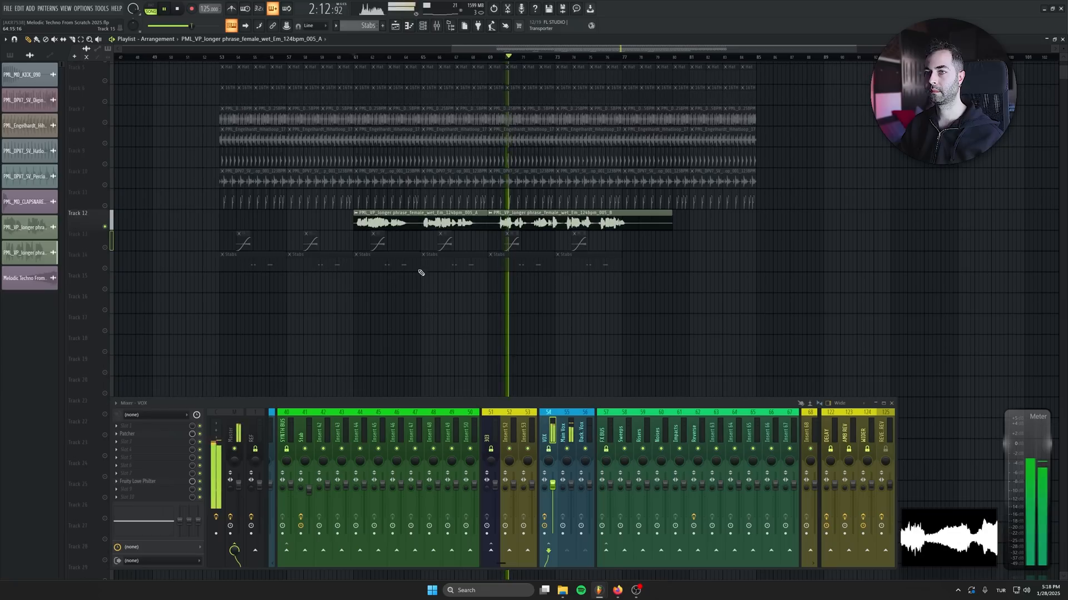
pyautogui.moveTo(109, 116); pyautogui.dragTo(106, 142)
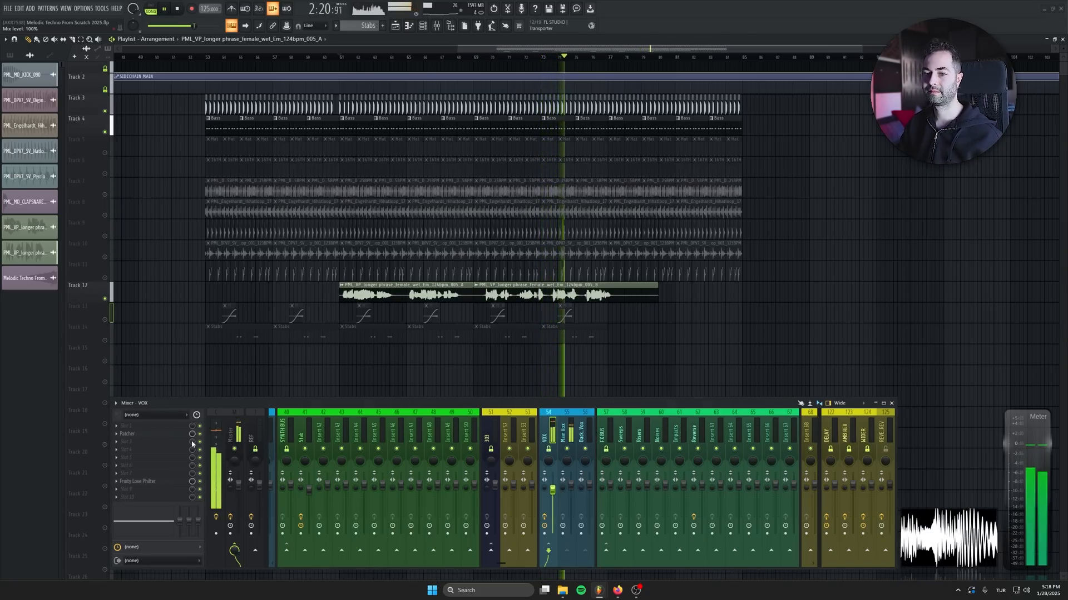
pyautogui.click(150, 445)
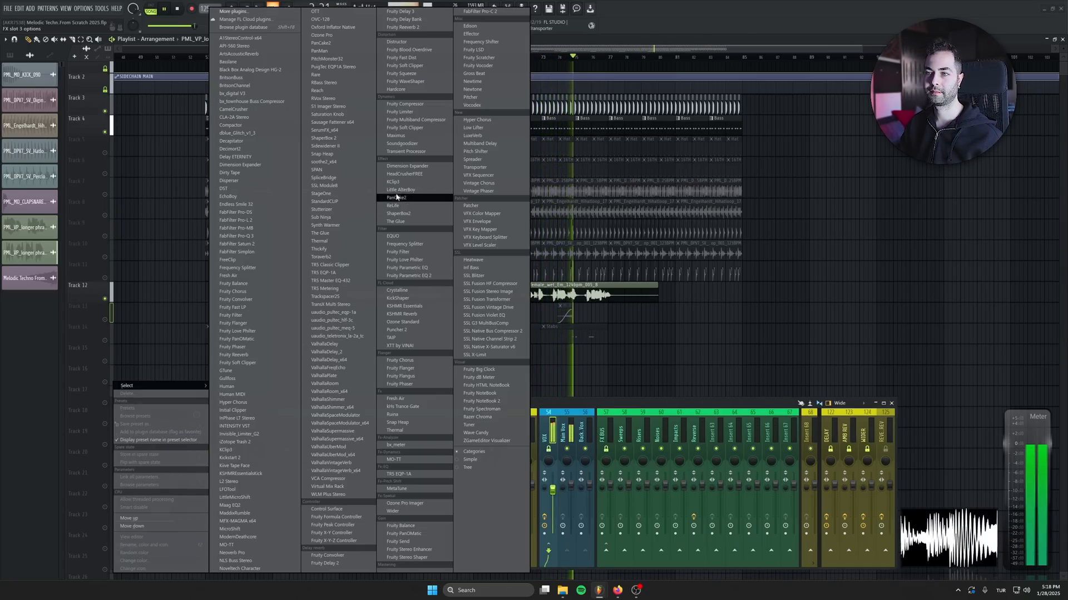
pyautogui.click(436, 277)
pyautogui.moveTo(99, 127); pyautogui.dragTo(103, 130)
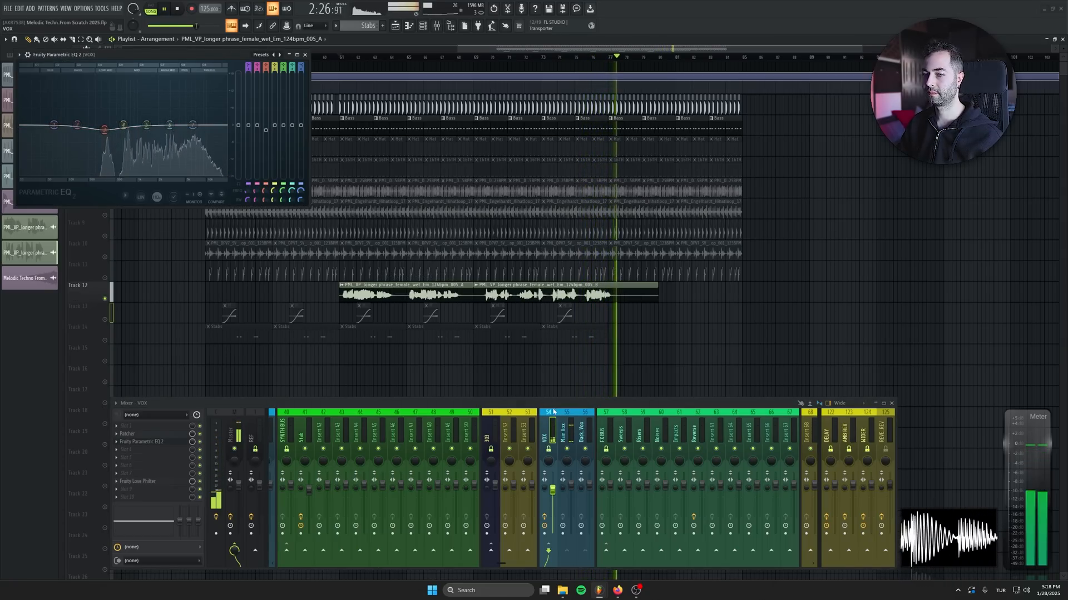
pyautogui.click(305, 54)
# Select bars 61 to 69 on the timeline and create a new empty pattern placed on Track 15 at bar 61
pyautogui.scroll(-1, 607, 312)
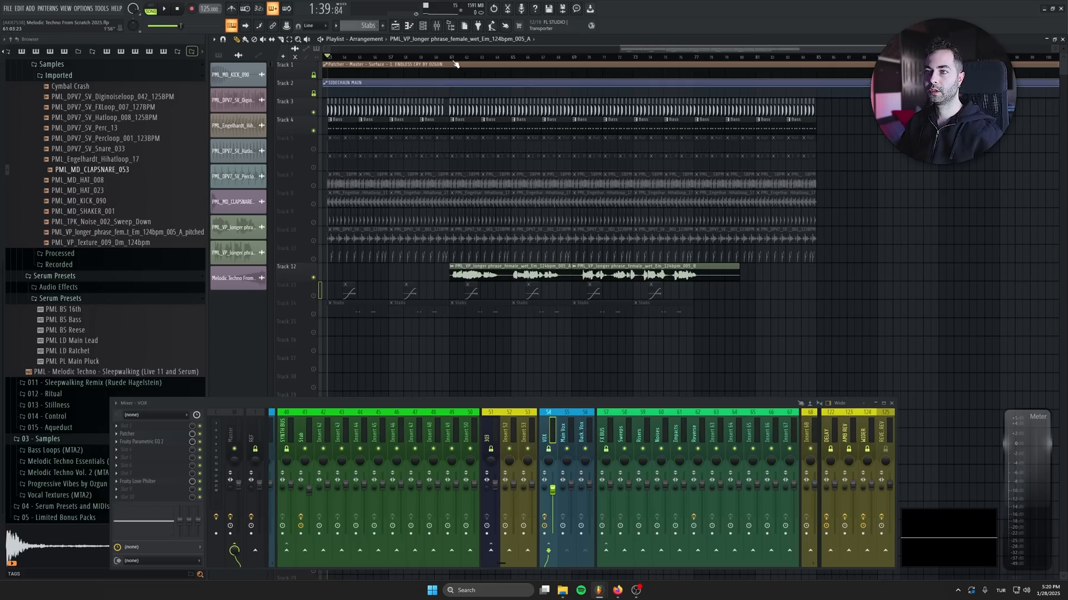
pyautogui.moveTo(449, 57); pyautogui.dragTo(568, 59)
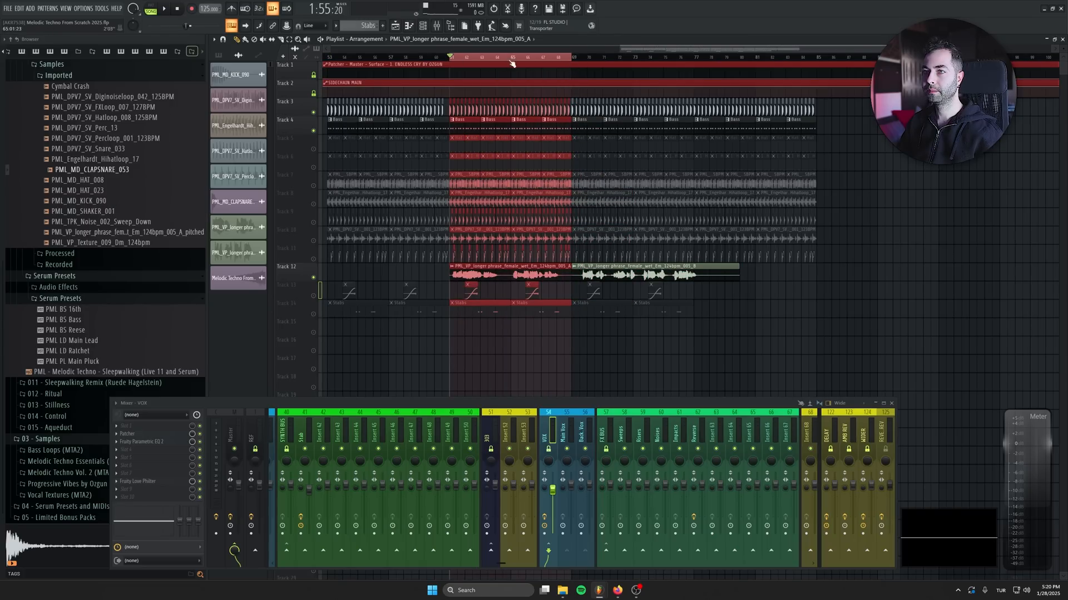
pyautogui.press('F4')
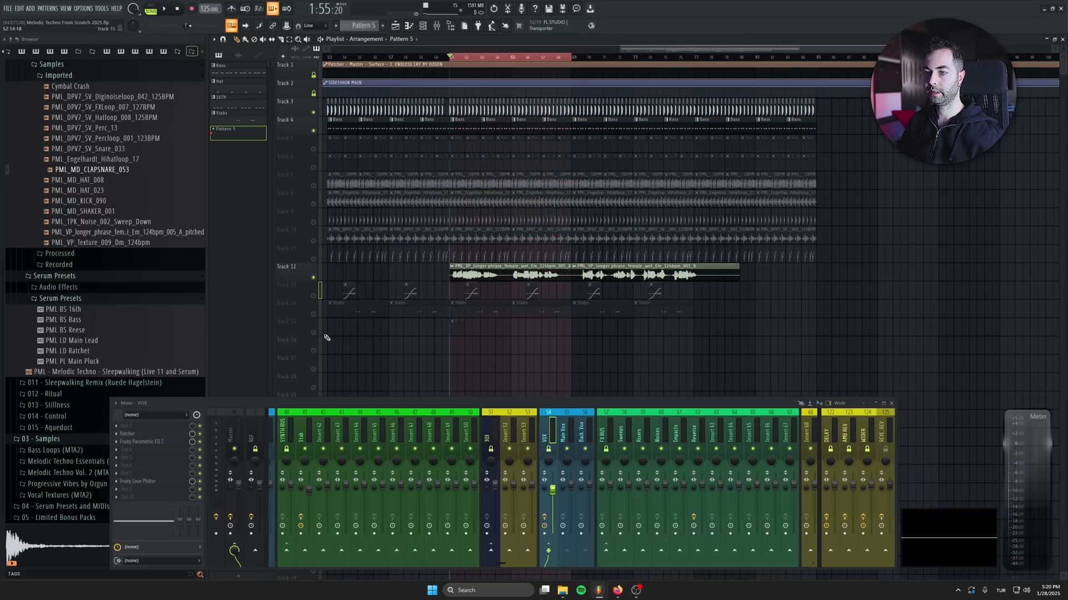
# Add the PML PL Main Pluck preset as a new Serum channel and load 74 - PL Analog from the OZGUN Melodic Techno Academy bank
pyautogui.click(428, 23)
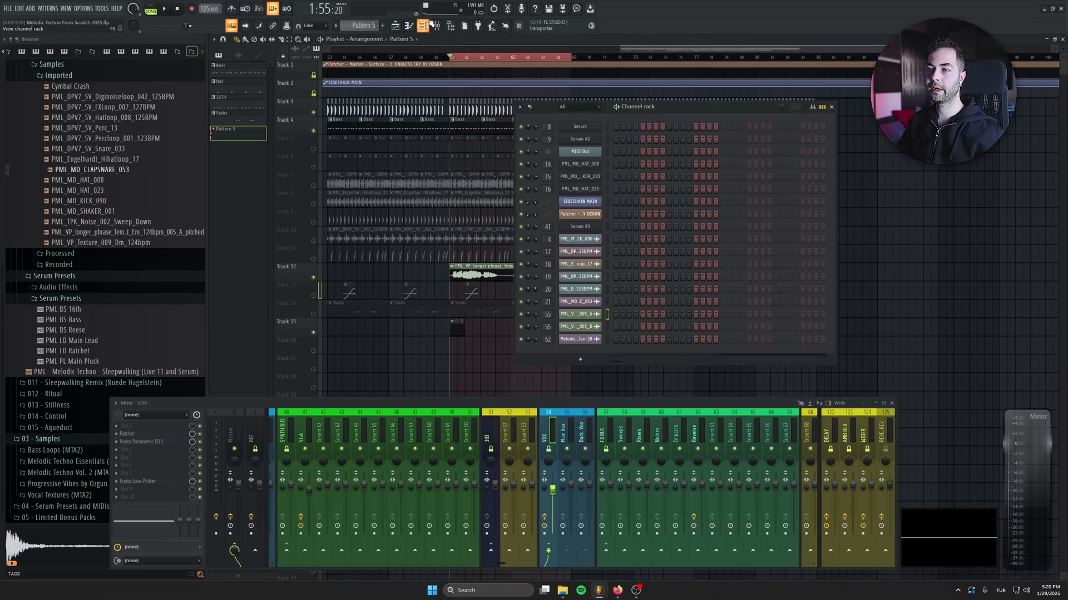
pyautogui.rightClick(602, 127)
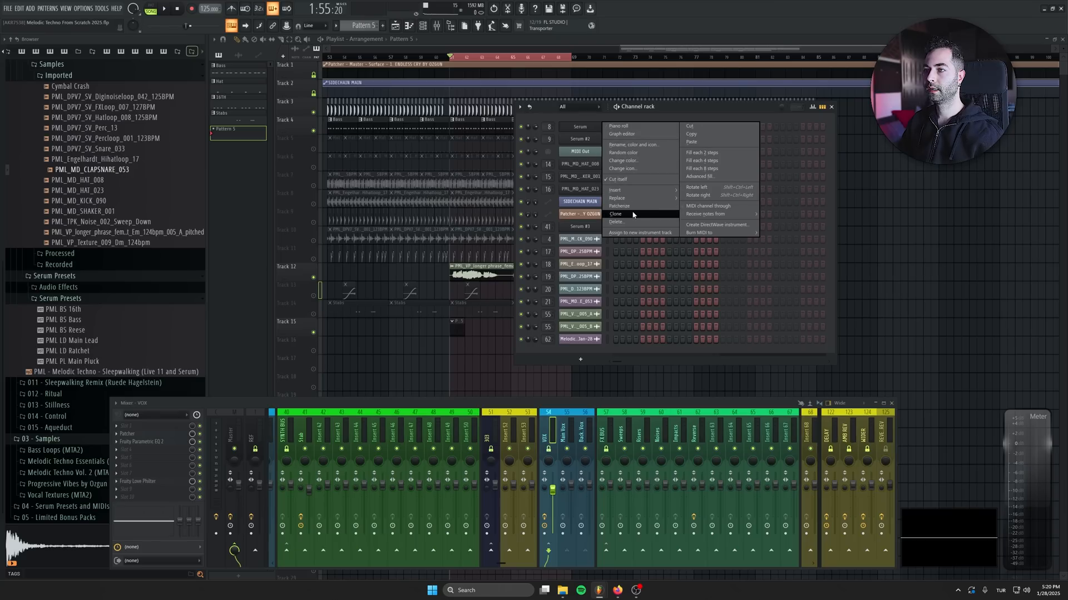
pyautogui.moveTo(631, 192)
pyautogui.click(709, 174)
pyautogui.click(390, 157)
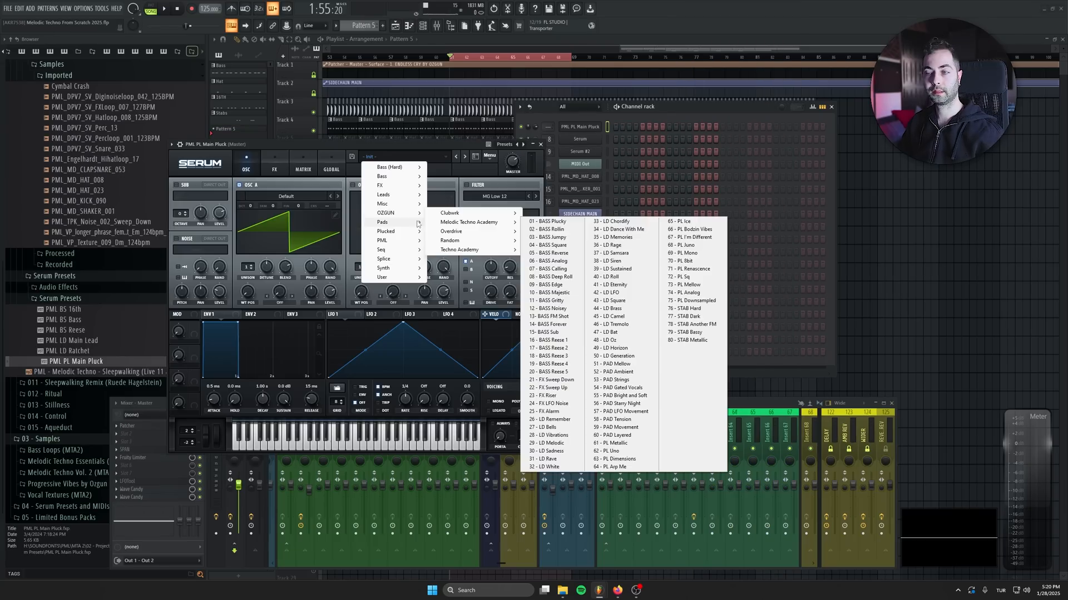
pyautogui.moveTo(400, 213)
pyautogui.moveTo(486, 224)
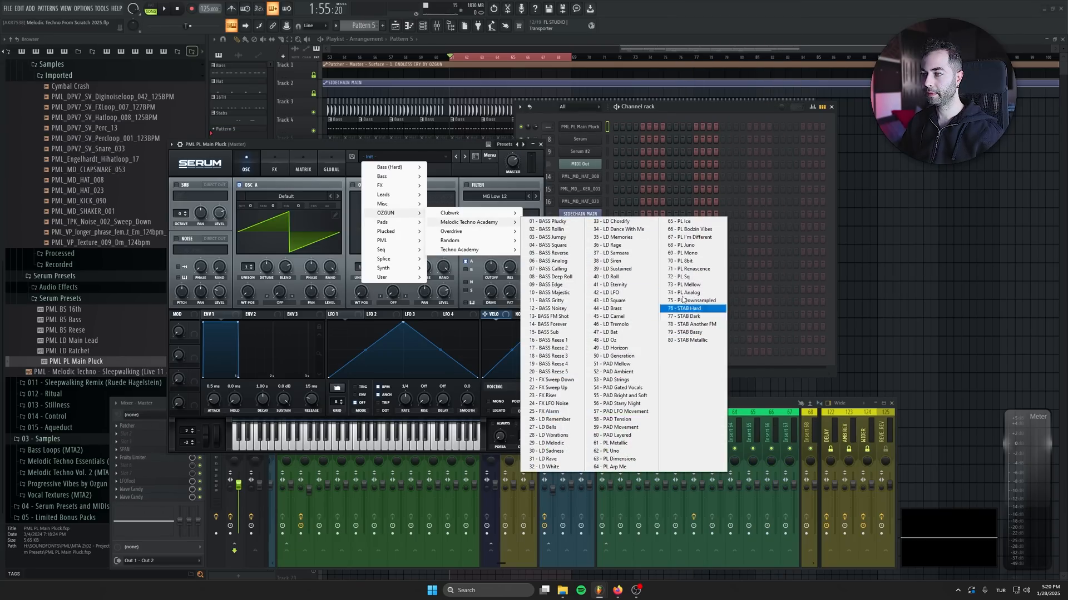
pyautogui.click(685, 293)
# Audition the preceding pluck presets back to 69 - PL Mono and try out its Filter macro, leaving it at 0%
pyautogui.click(470, 287)
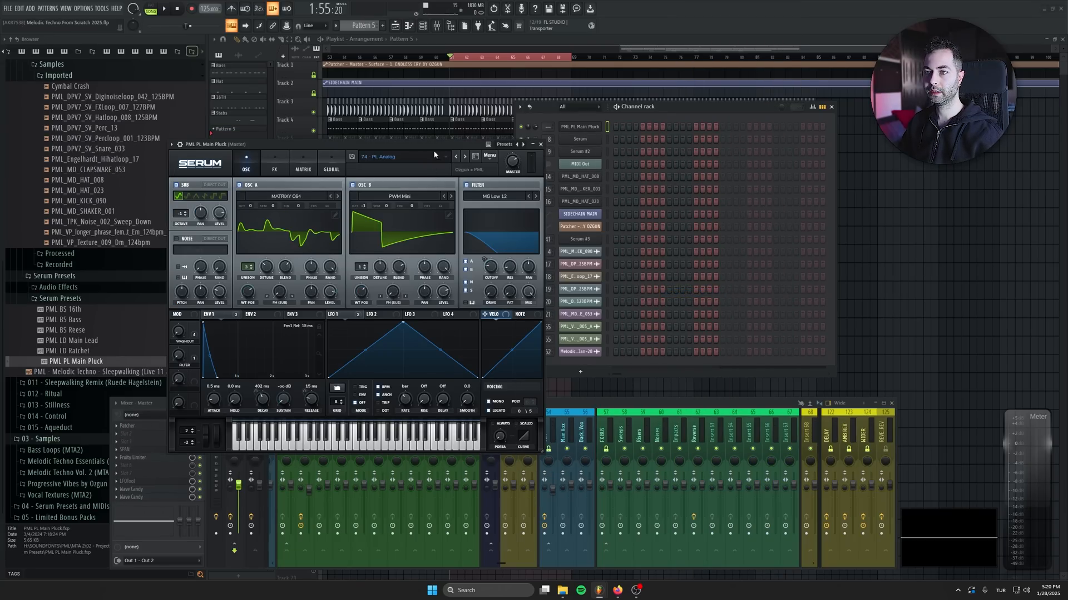
pyautogui.click(470, 188)
pyautogui.click(470, 188)
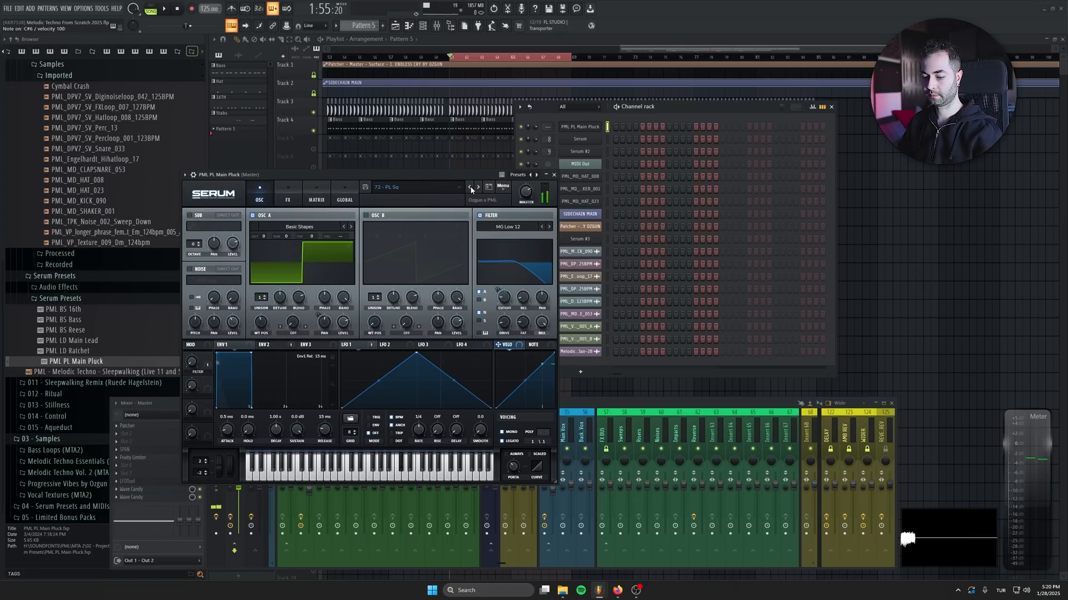
pyautogui.click(470, 187)
pyautogui.click(470, 188)
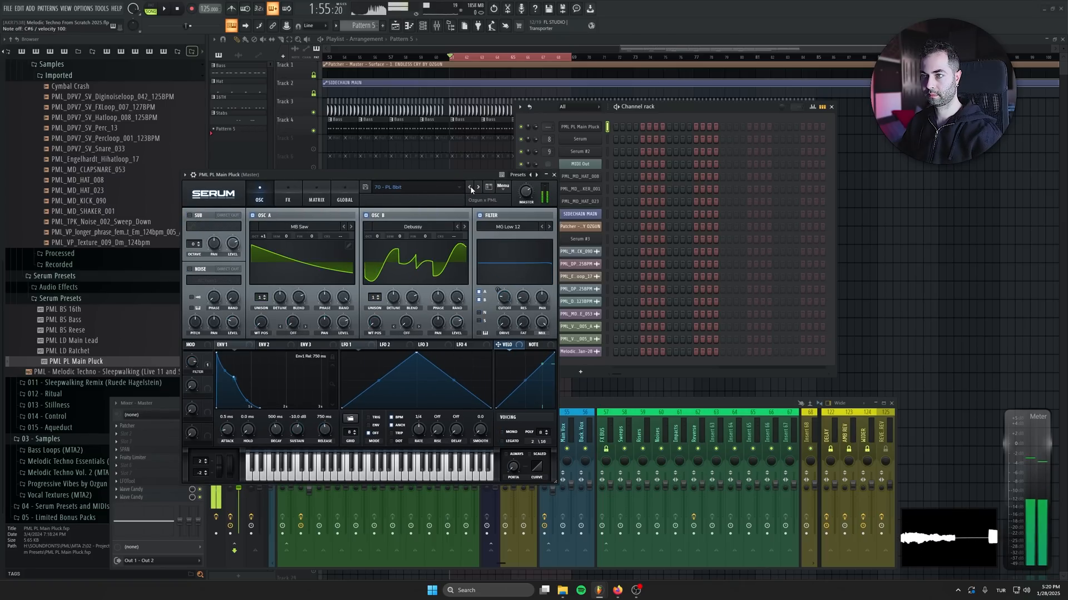
pyautogui.click(470, 188)
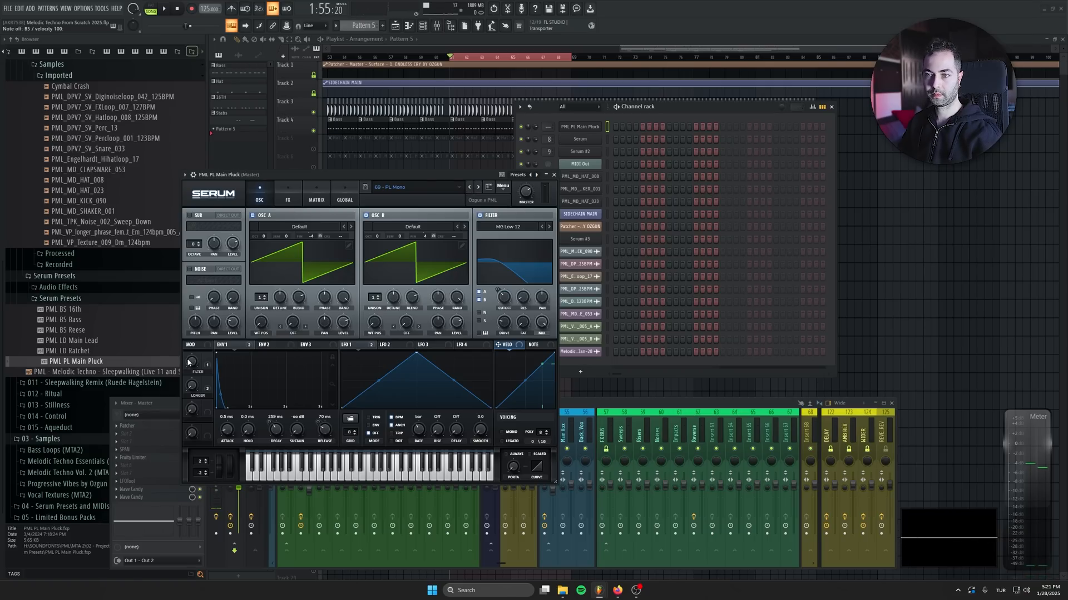
pyautogui.moveTo(191, 365); pyautogui.dragTo(192, 315)
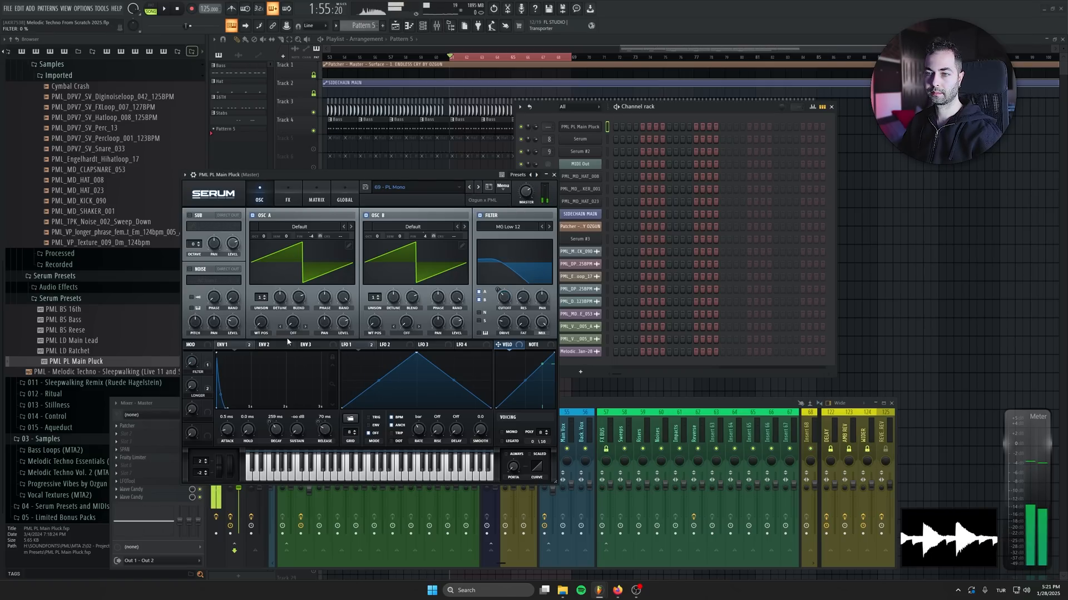
# Open the pluck's piano roll and place three short notes on the second to fourth steps, raised an octave to F#6
pyautogui.click(556, 174)
pyautogui.rightClick(580, 126)
pyautogui.click(623, 127)
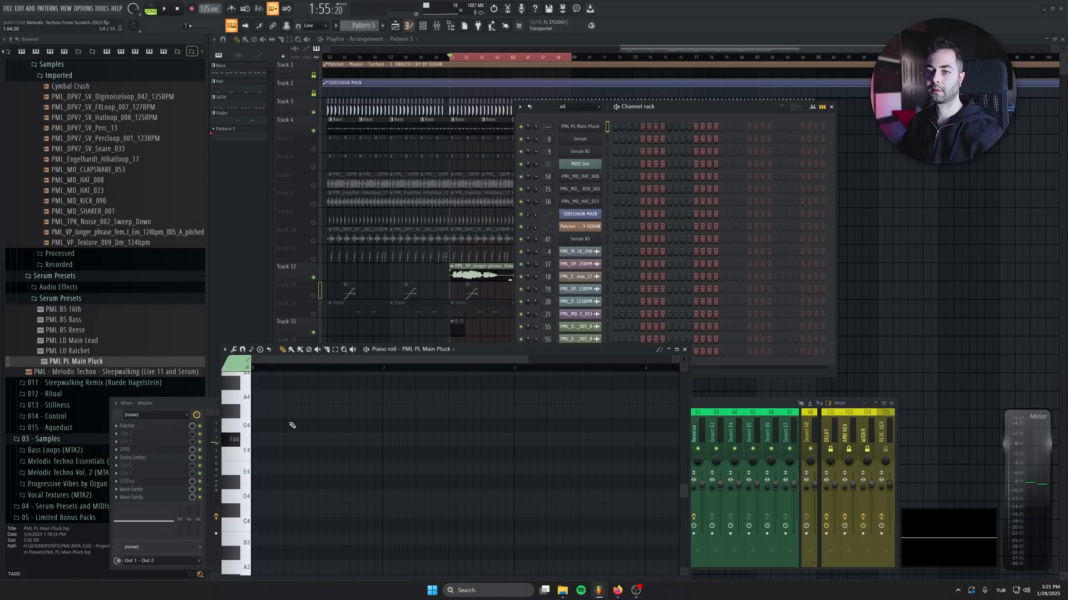
pyautogui.click(293, 251)
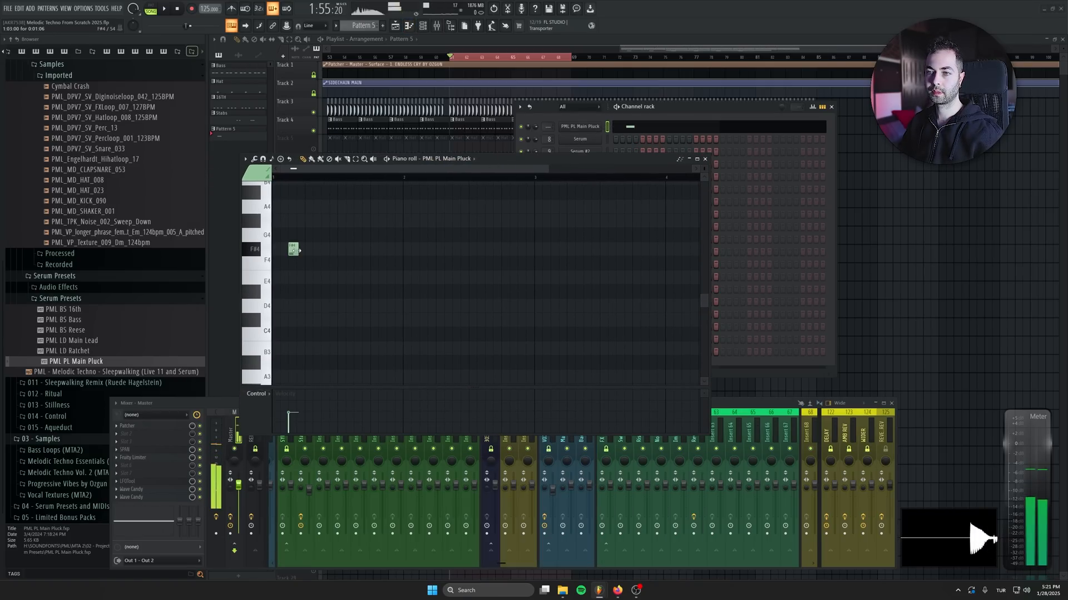
pyautogui.keyDown('ctrl'); pyautogui.scroll(3, 284, 259); pyautogui.keyUp('ctrl')
pyautogui.scroll(2, 345, 284)
pyautogui.rightClick(323, 294)
pyautogui.scroll(3, 322, 293)
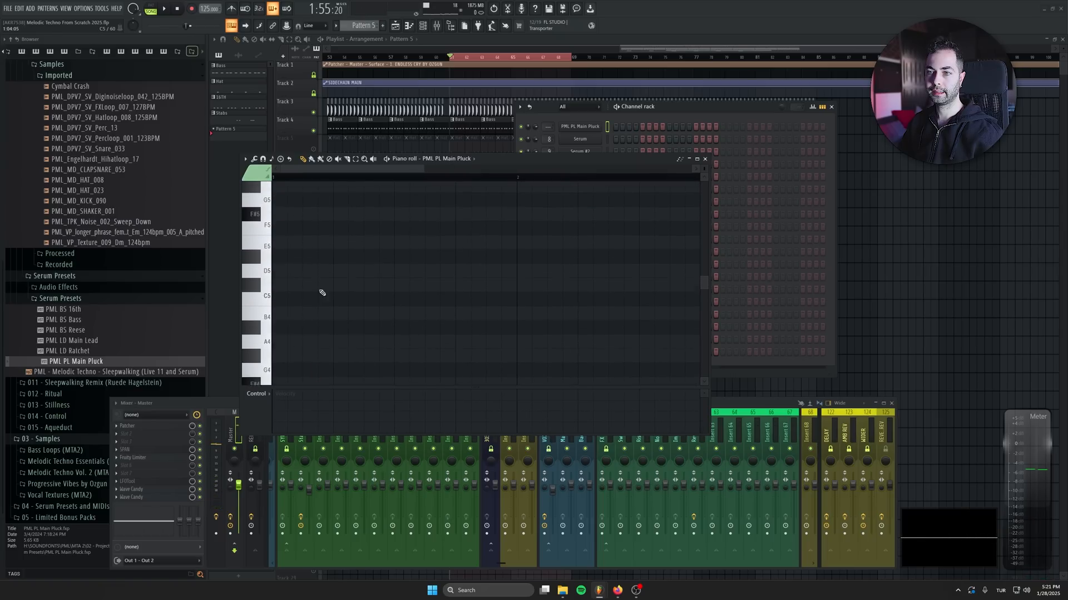
pyautogui.click(289, 245)
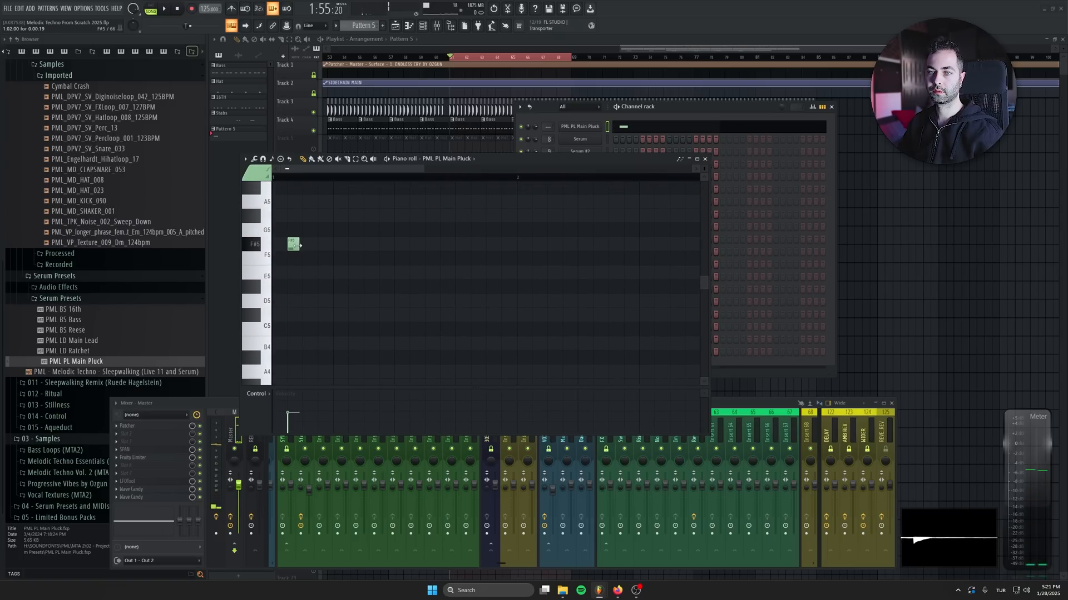
pyautogui.click(307, 245)
pyautogui.click(322, 245)
pyautogui.hotkey('ctrl', 'Up')
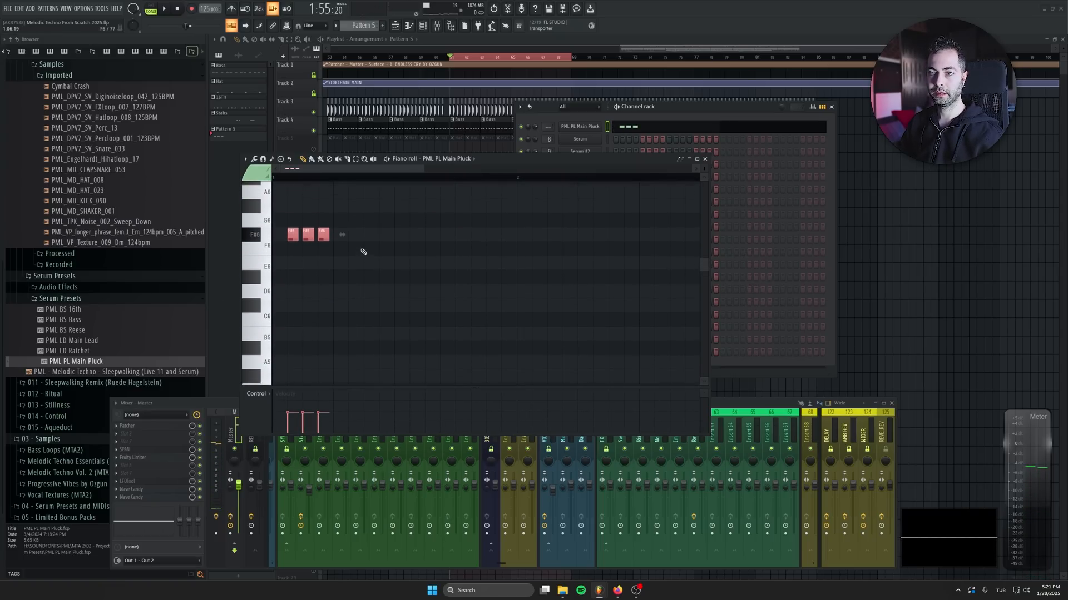
# Duplicate the three-note group until it fills the bar with four groups, and listen to it in playback
pyautogui.press('space')
pyautogui.hotkey('ctrl', 'b')
pyautogui.hotkey('ctrl', 'a')
pyautogui.hotkey('ctrl', 'b')
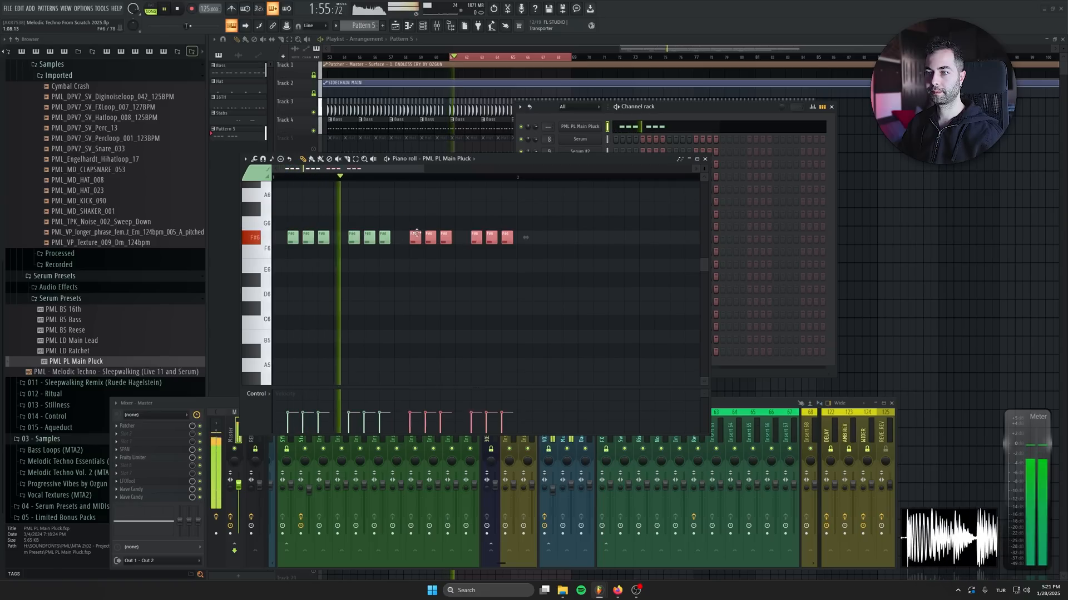
pyautogui.press('F7')
pyautogui.press('space')
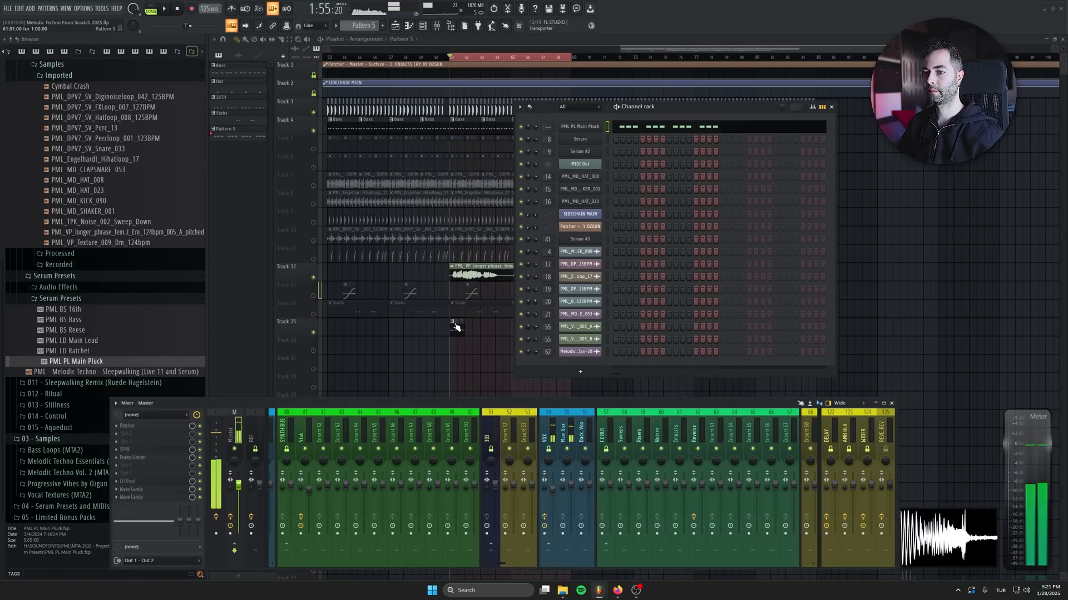
# Repeat the pluck pattern along Track 15 from bar 61 to bar 77 and extend the timeline selection to bar 77
pyautogui.click(472, 328)
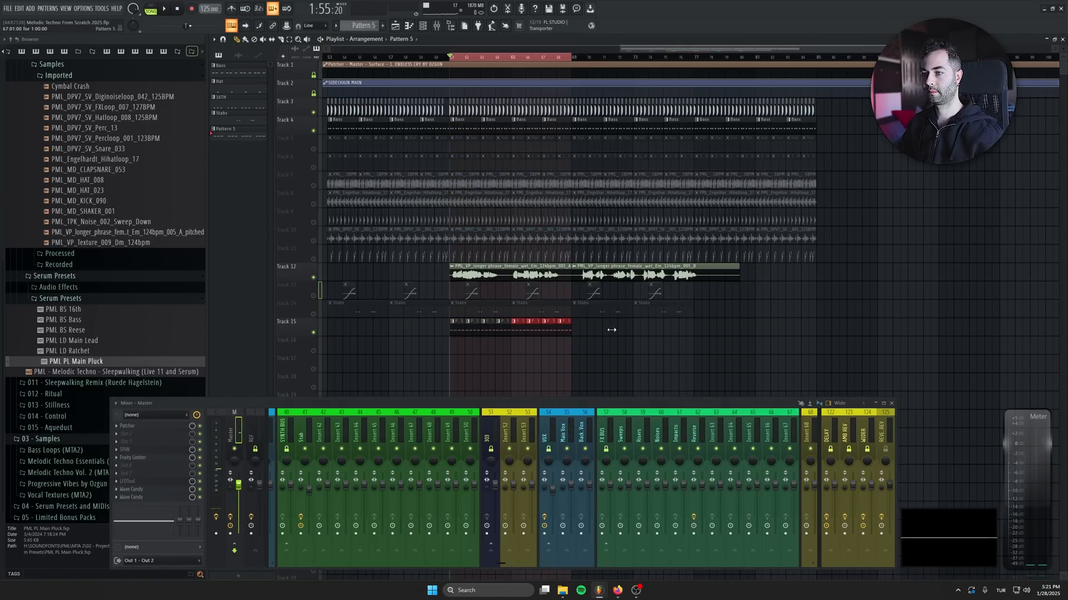
pyautogui.click(635, 326)
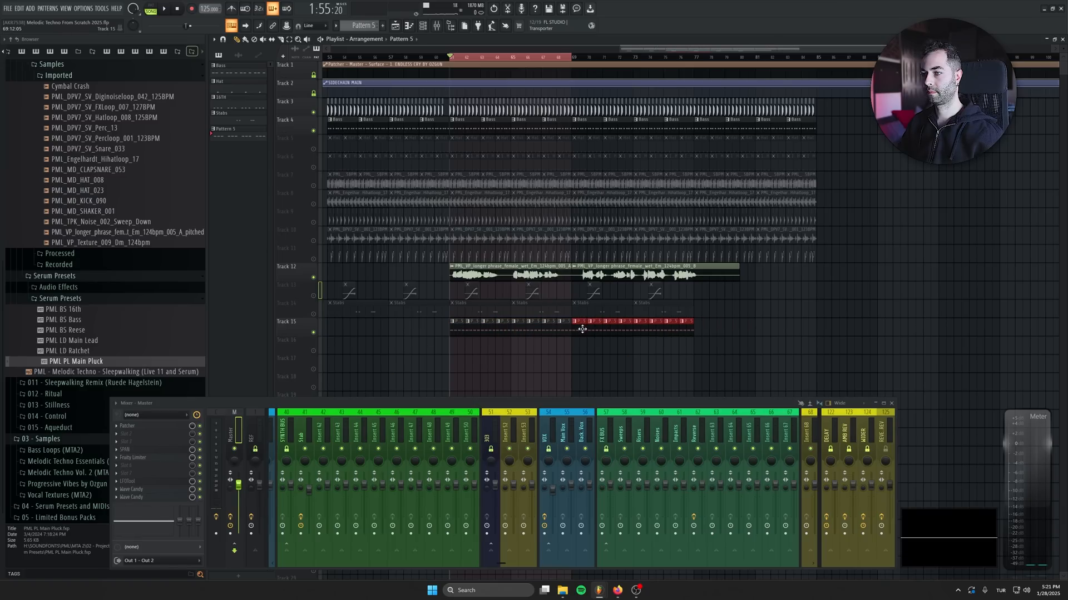
pyautogui.moveTo(684, 58); pyautogui.dragTo(692, 58)
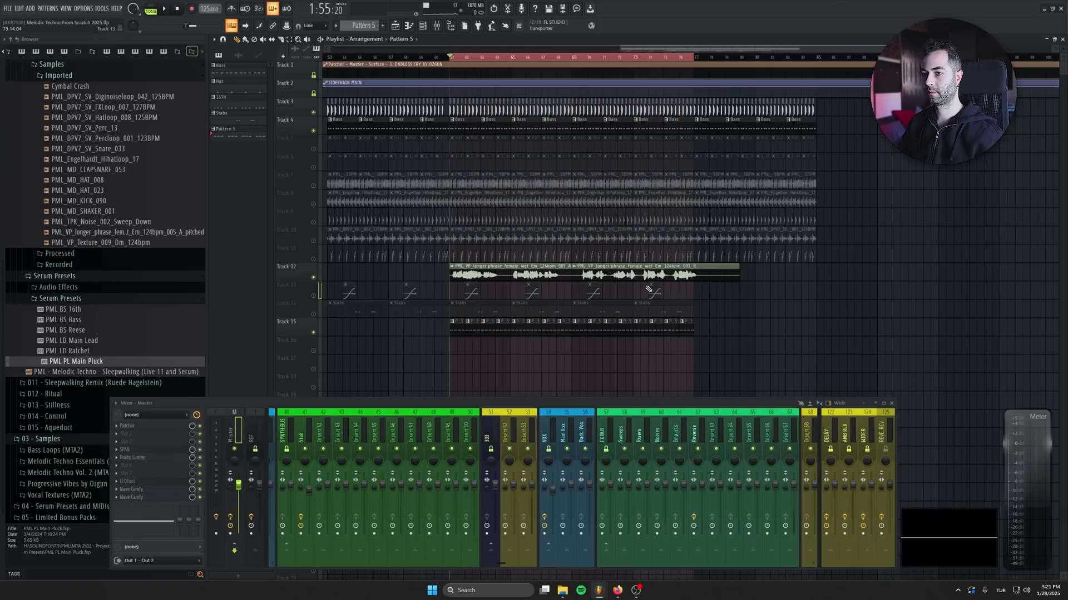
# Route the pluck channel to mixer insert 42, named Drop PL, and copy the Stab insert's Fruity Love Philter onto it
pyautogui.press('F6')
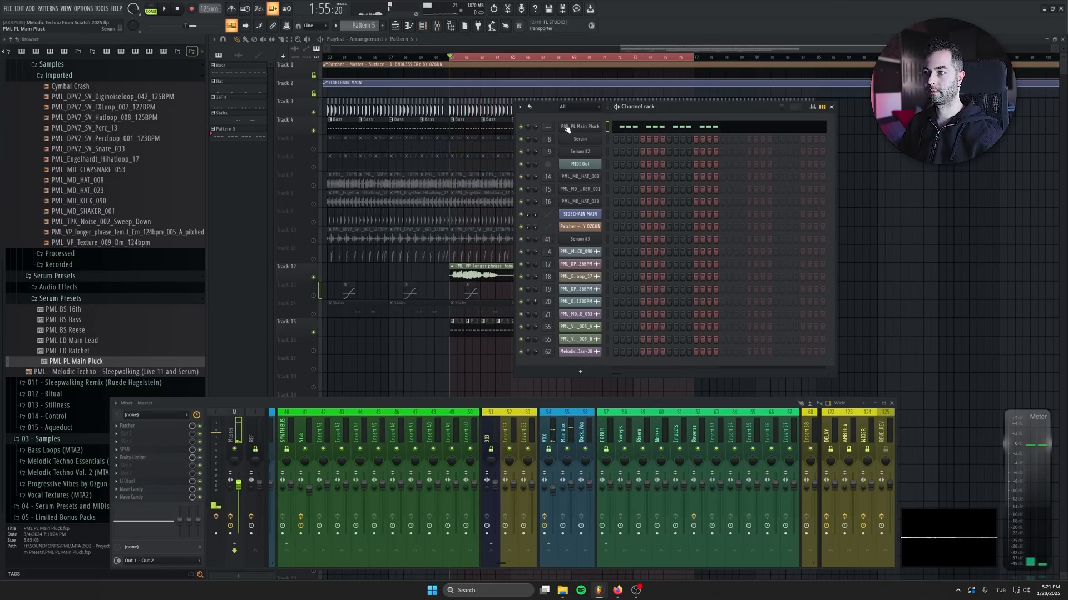
pyautogui.hotkey('ctrl', 'l')
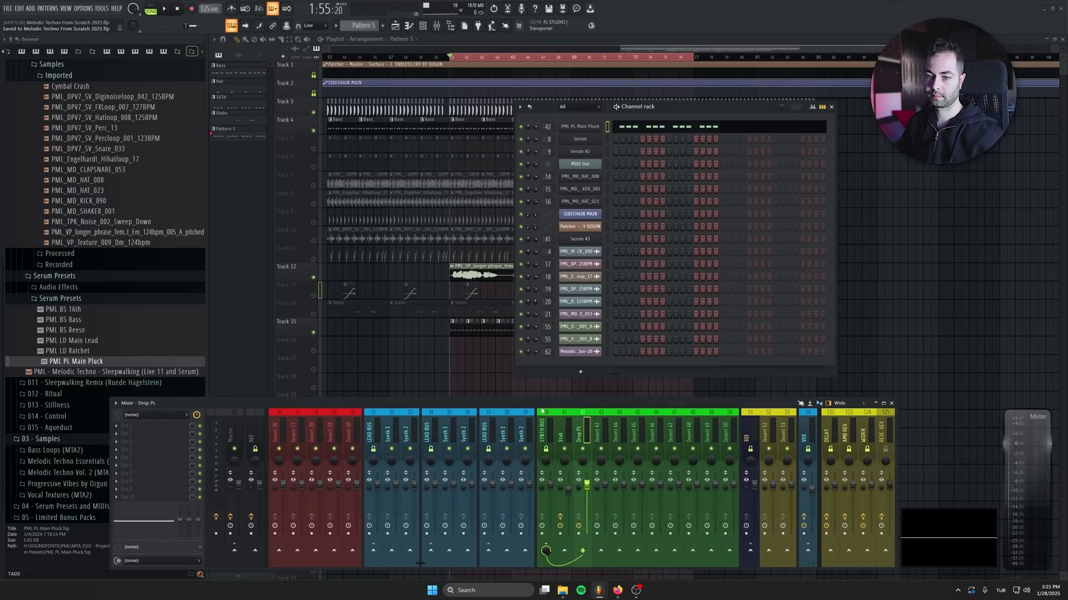
pyautogui.click(118, 490)
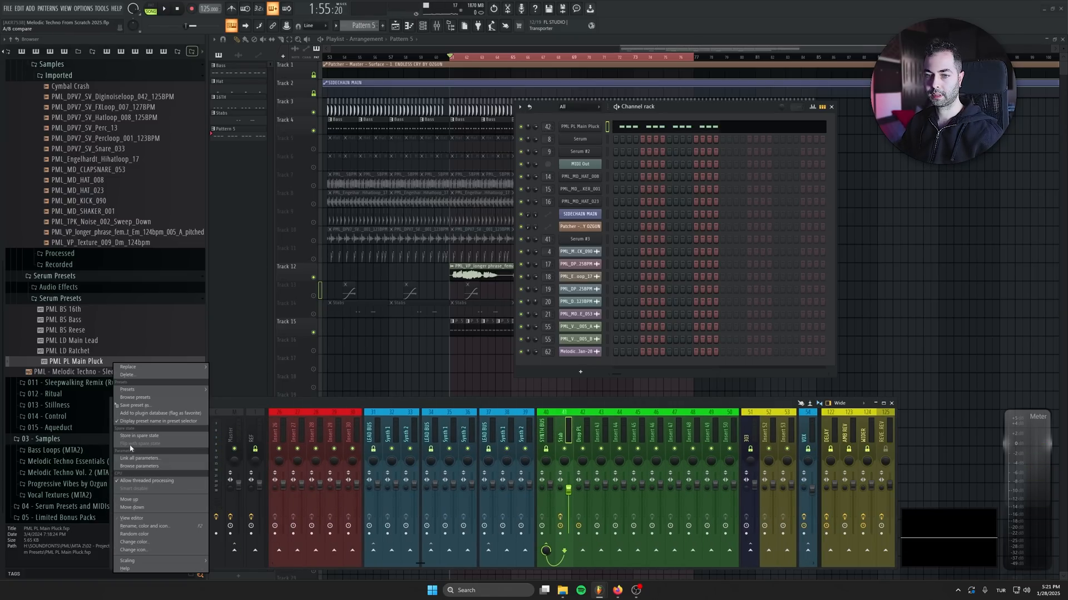
pyautogui.moveTo(136, 410); pyautogui.dragTo(579, 428)
pyautogui.press('space')
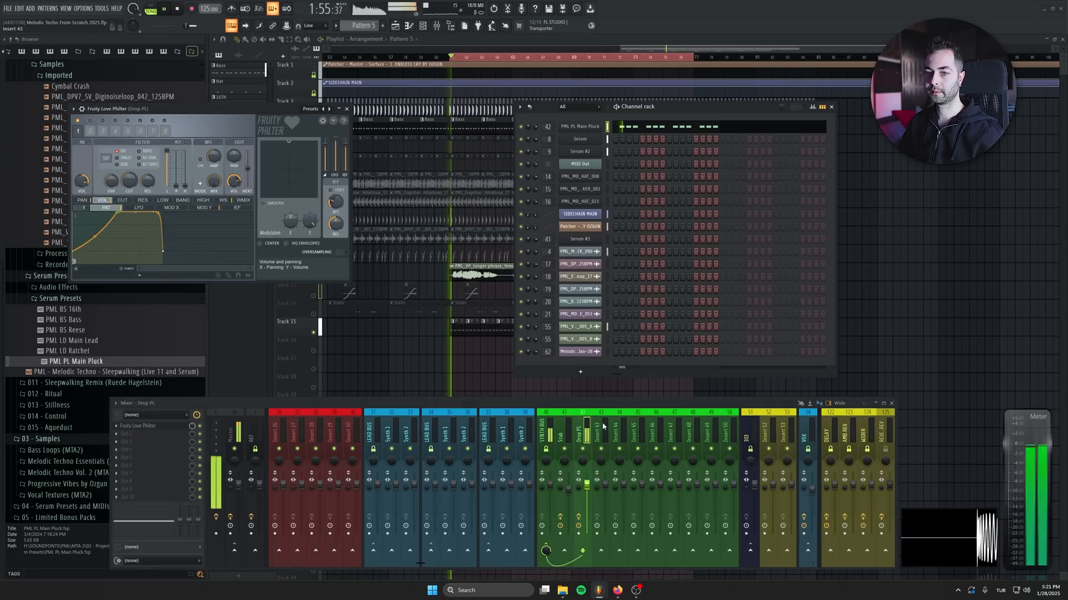
# Shorten the decay of the pluck's envelope 1 to 81 ms in Serum while the loop plays
pyautogui.click(580, 126)
pyautogui.press('space')
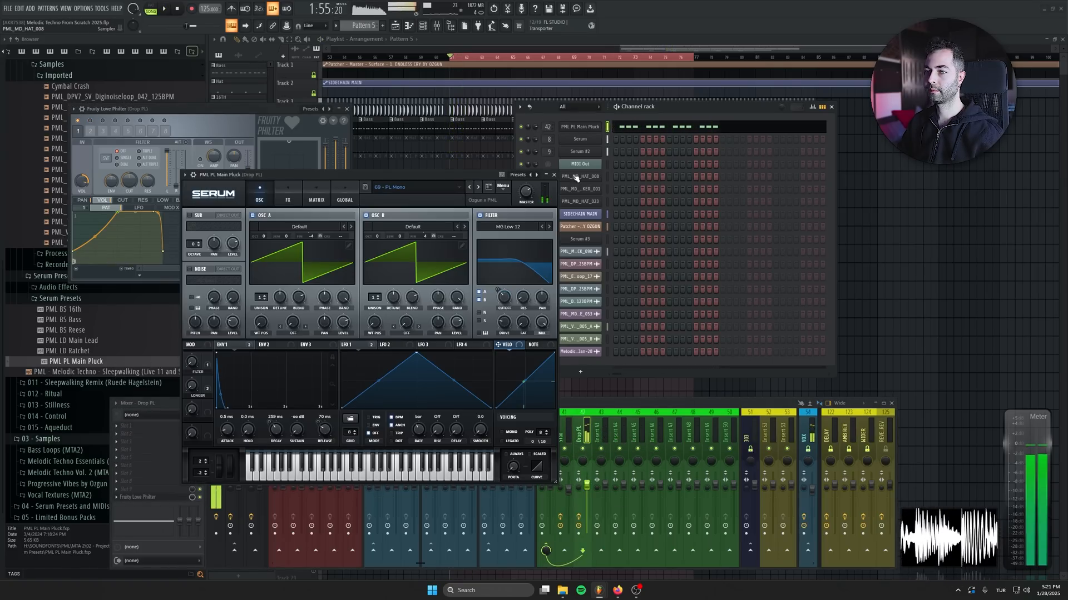
pyautogui.press('space')
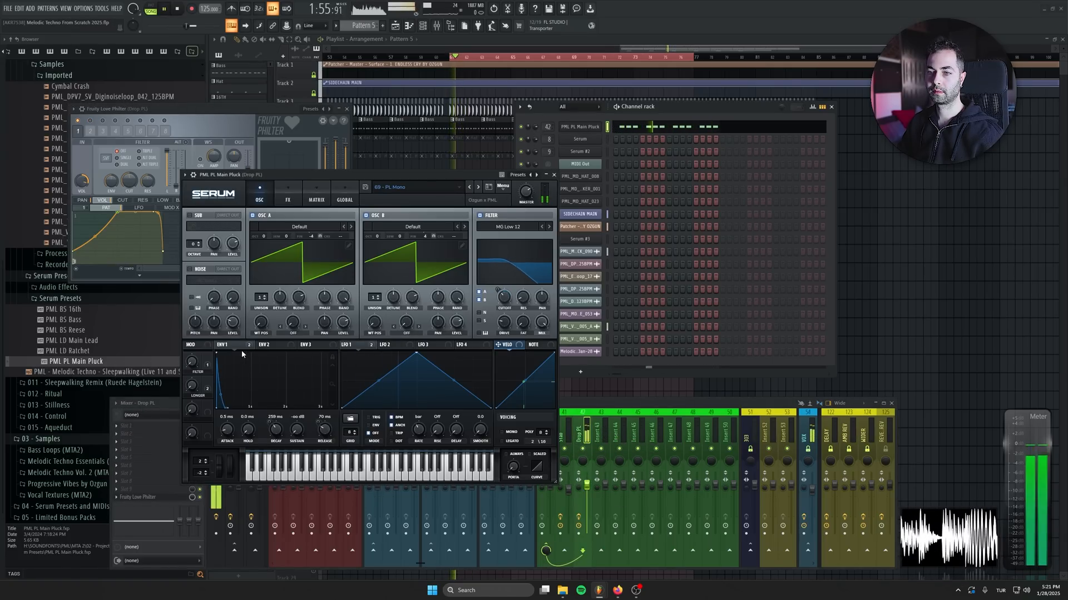
pyautogui.moveTo(274, 429); pyautogui.dragTo(275, 439)
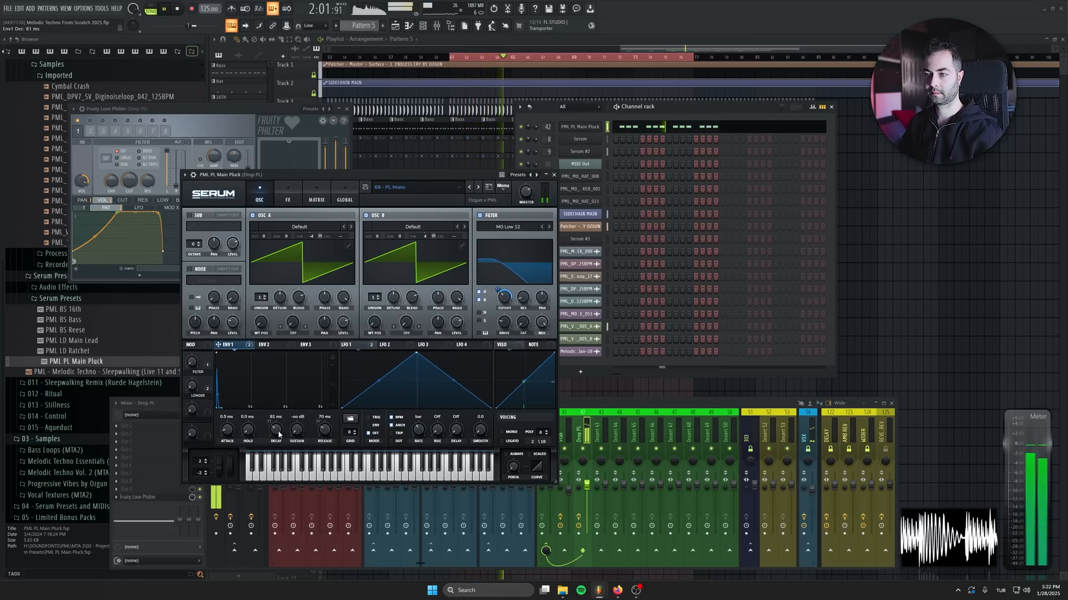
# Modulate the pan of oscillators A and B with LFO 3 in Serum and listen to the movement in the loop
pyautogui.press('Escape')
pyautogui.click(662, 129)
pyautogui.press('space')
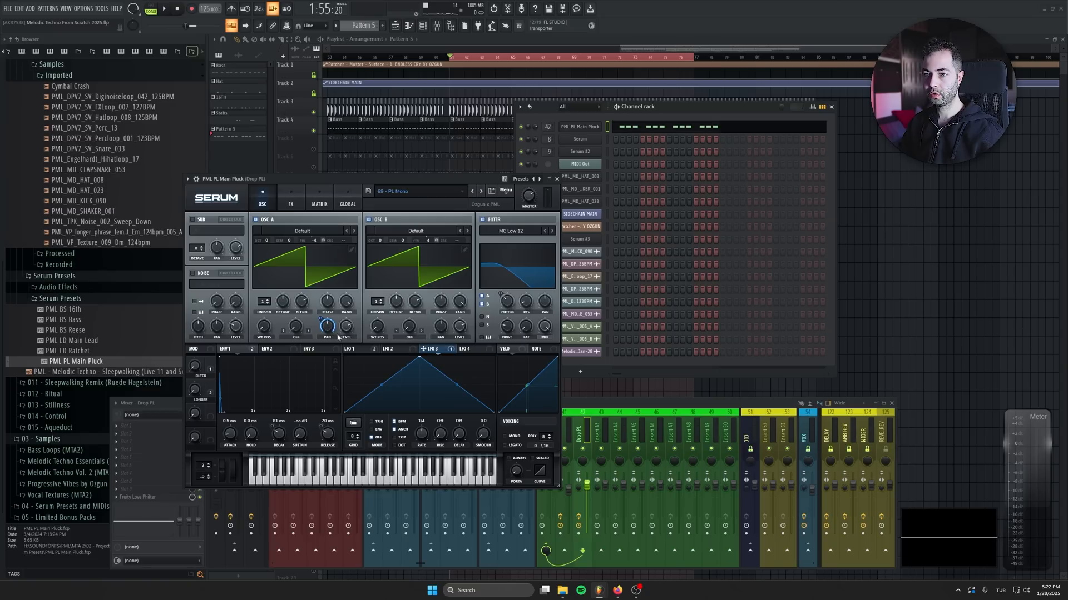
pyautogui.press('space')
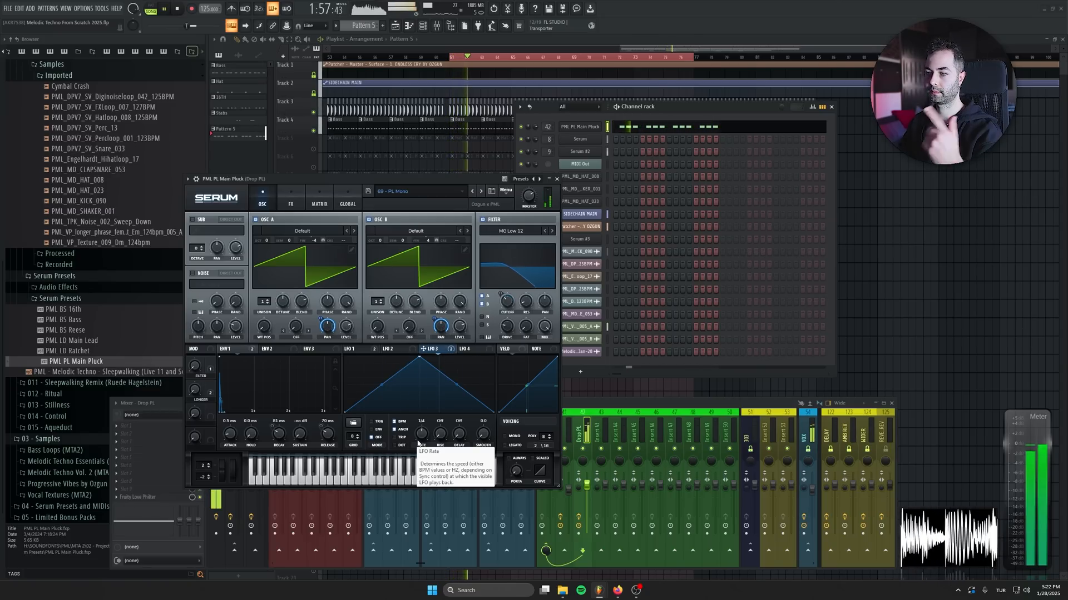
# Solo the Drop PL insert and set the LFO 3 rate to 1/8 while listening to the pluck
pyautogui.press('space')
pyautogui.click(582, 453)
pyautogui.press('space')
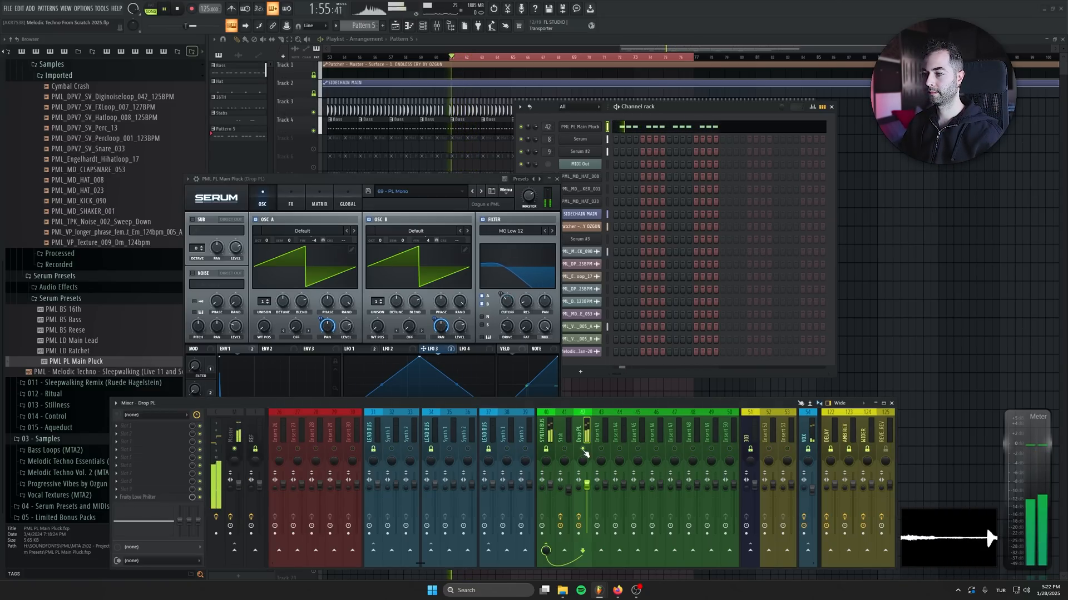
pyautogui.click(440, 349)
pyautogui.press('space')
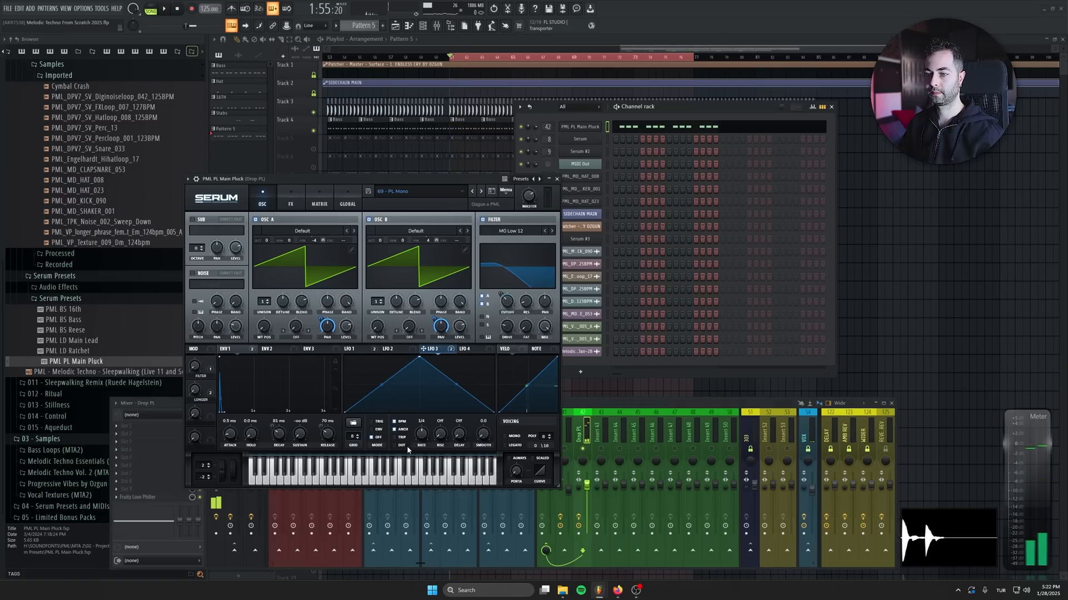
pyautogui.press('space')
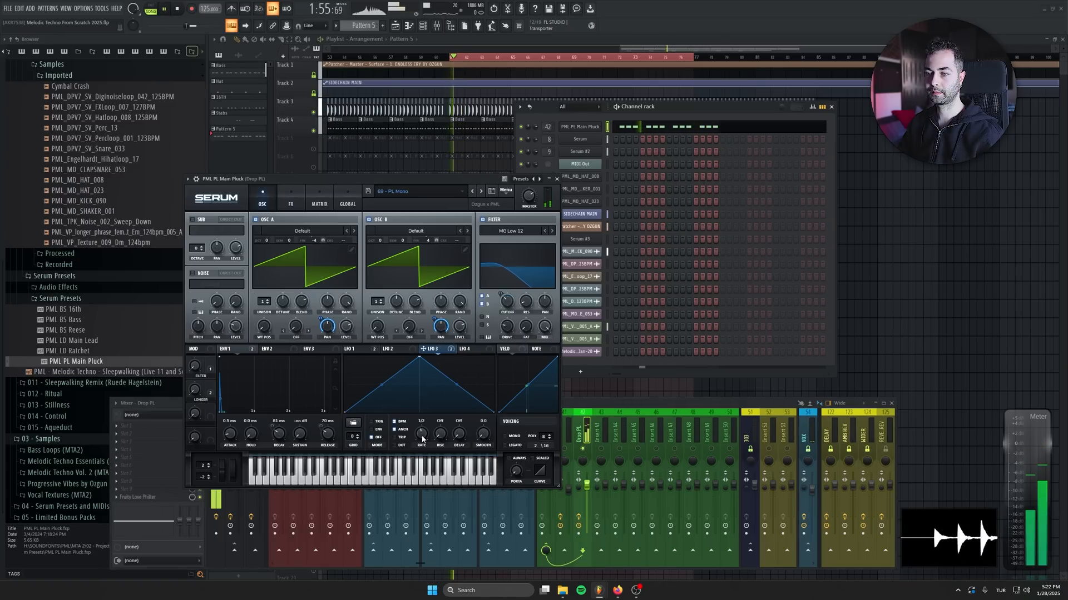
pyautogui.moveTo(421, 443); pyautogui.dragTo(424, 442)
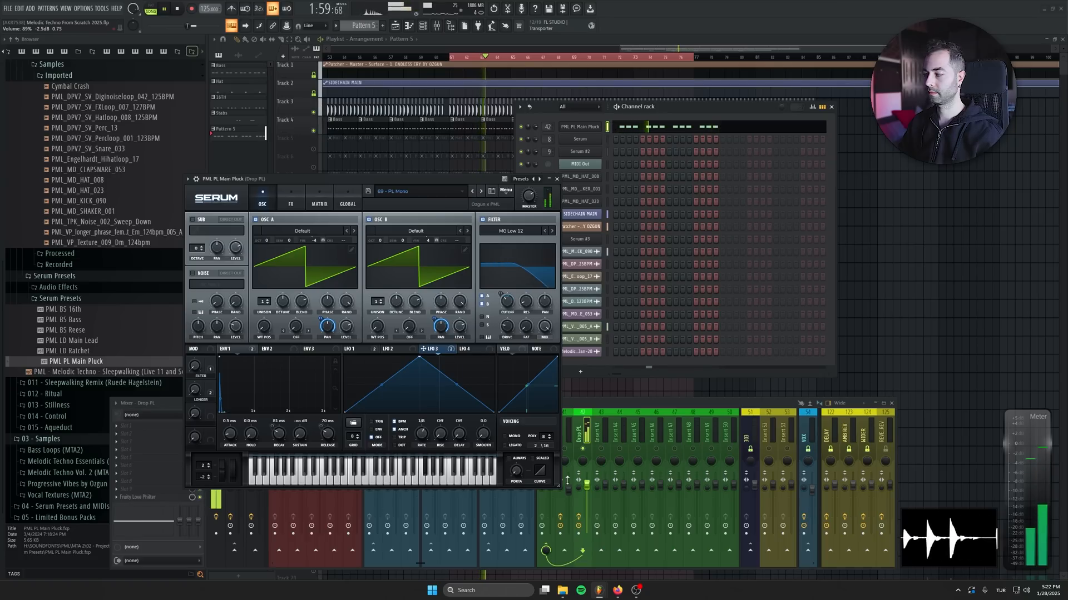
# Adjust envelope 1's modulation amount on the MG Low 12 filter cutoff in Serum to 76 while the loop plays
pyautogui.press('space')
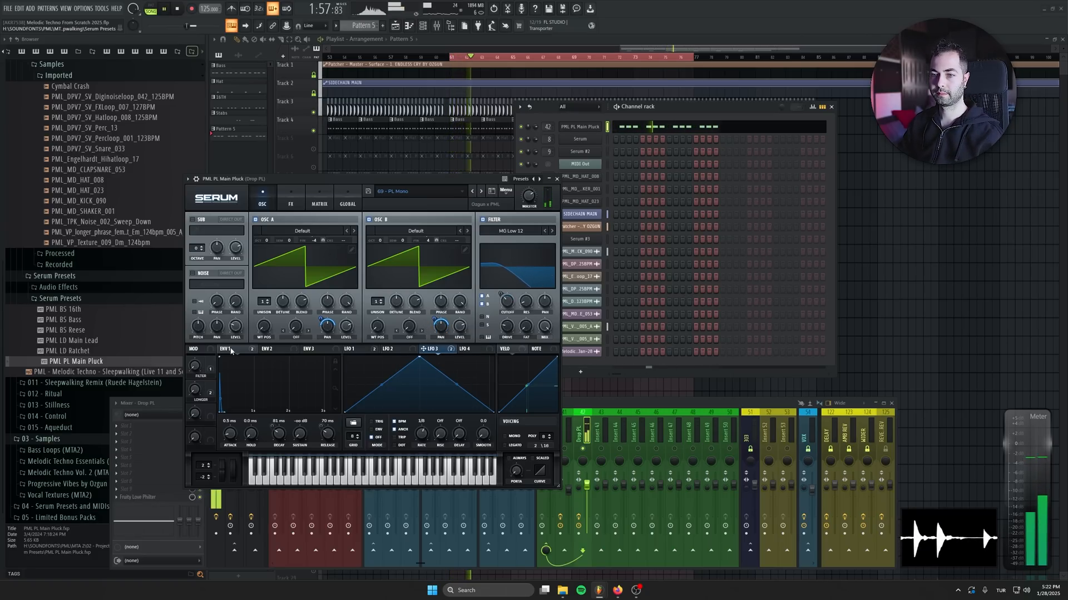
pyautogui.click(261, 396)
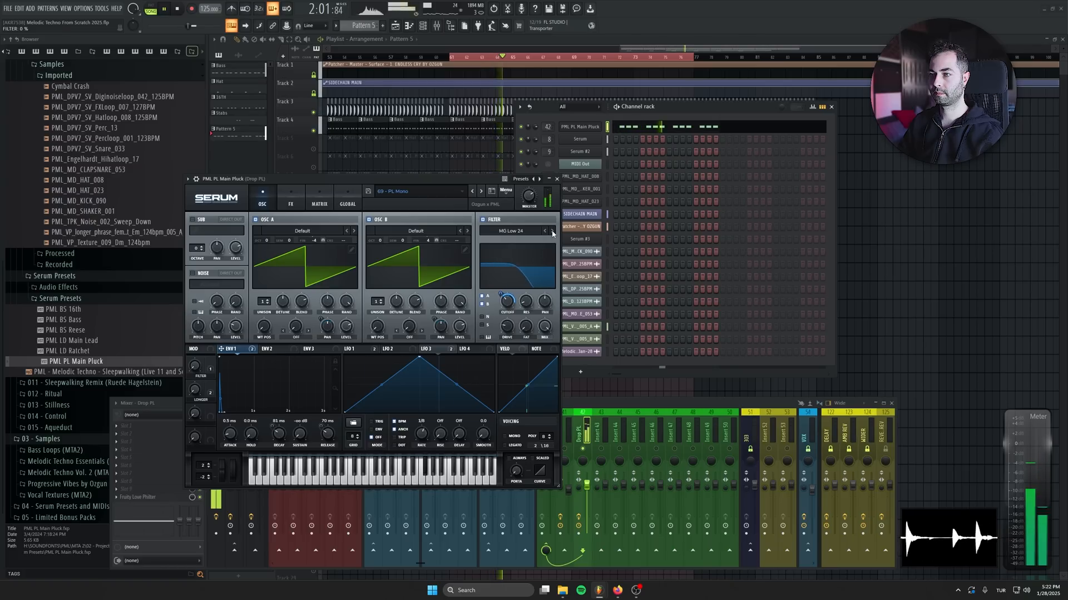
pyautogui.moveTo(497, 304)
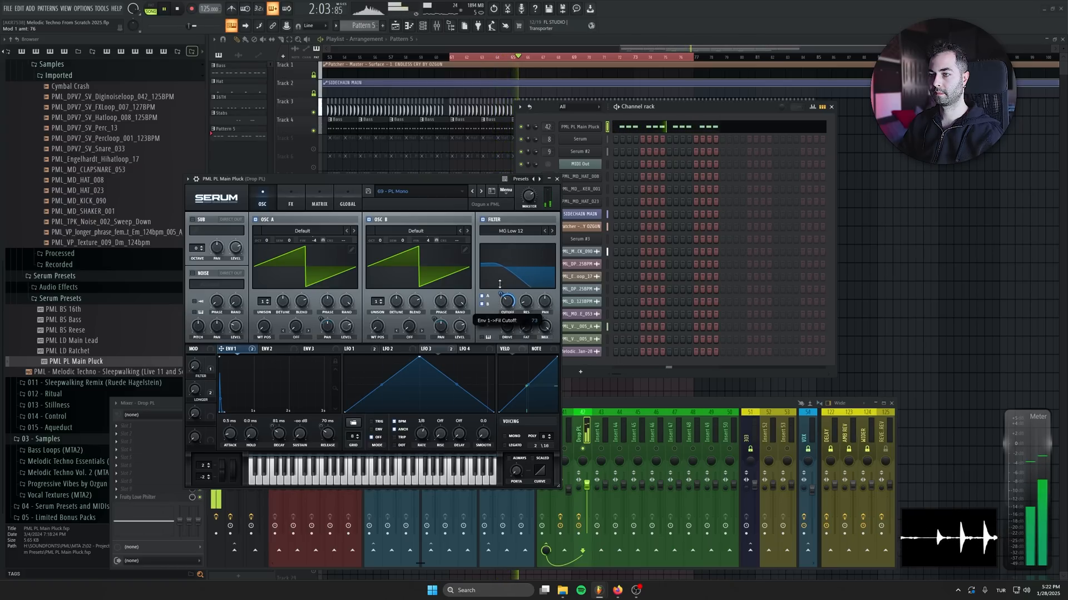
pyautogui.scroll(5, 497, 304)
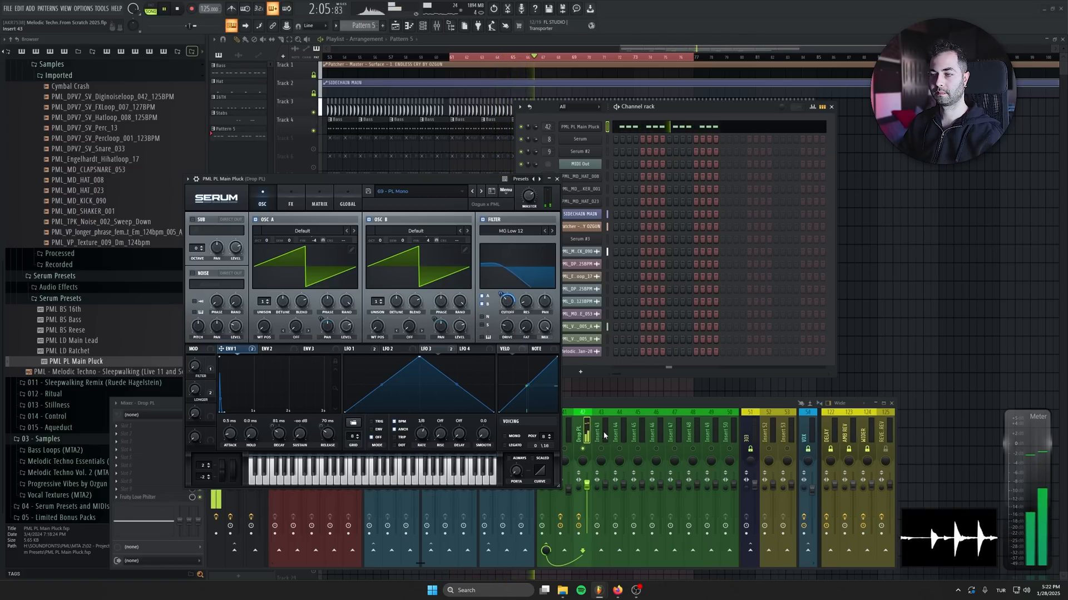
# Lower the volume fader of the Drop PL insert slightly against the loop and stop playback
pyautogui.press('F9')
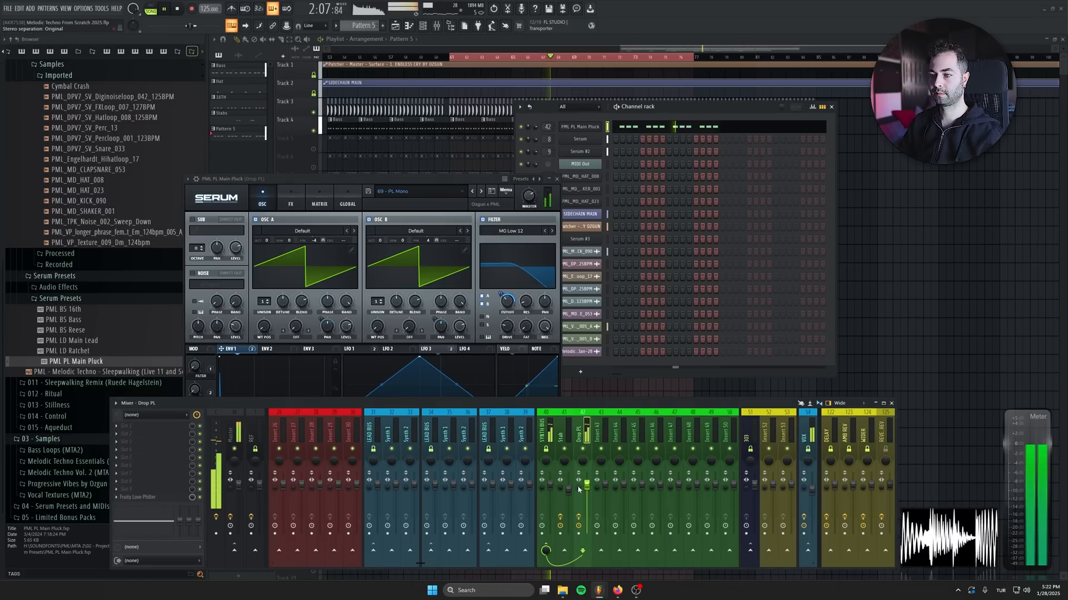
pyautogui.moveTo(587, 484); pyautogui.dragTo(586, 495)
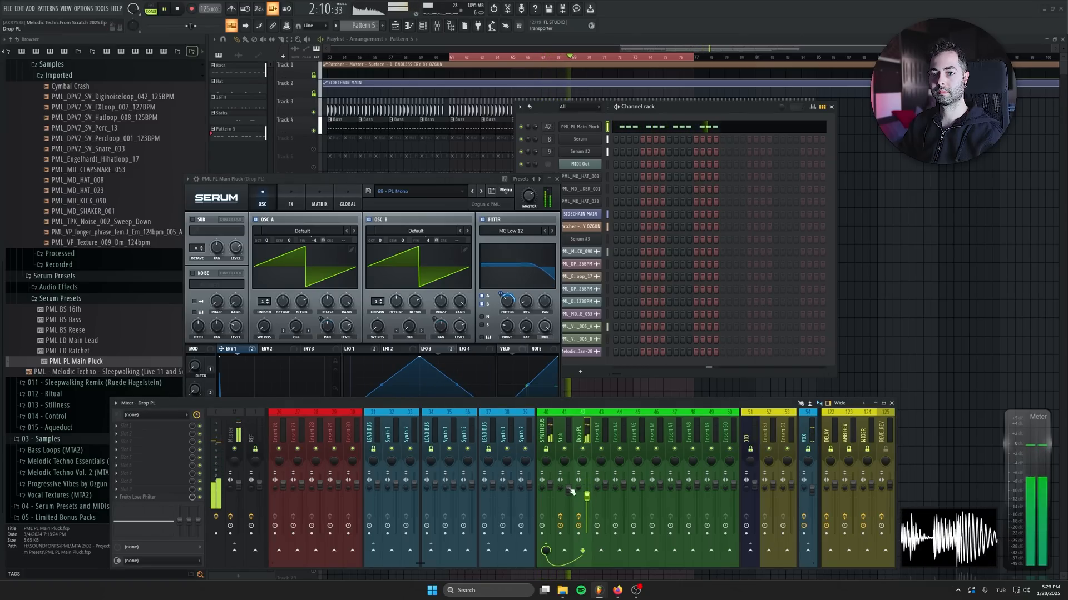
pyautogui.press('space')
# Add Fruity Blood Overdrive to the first effect slot of the Drop PL insert and open the insert's Fruity Love Philter
pyautogui.click(174, 412)
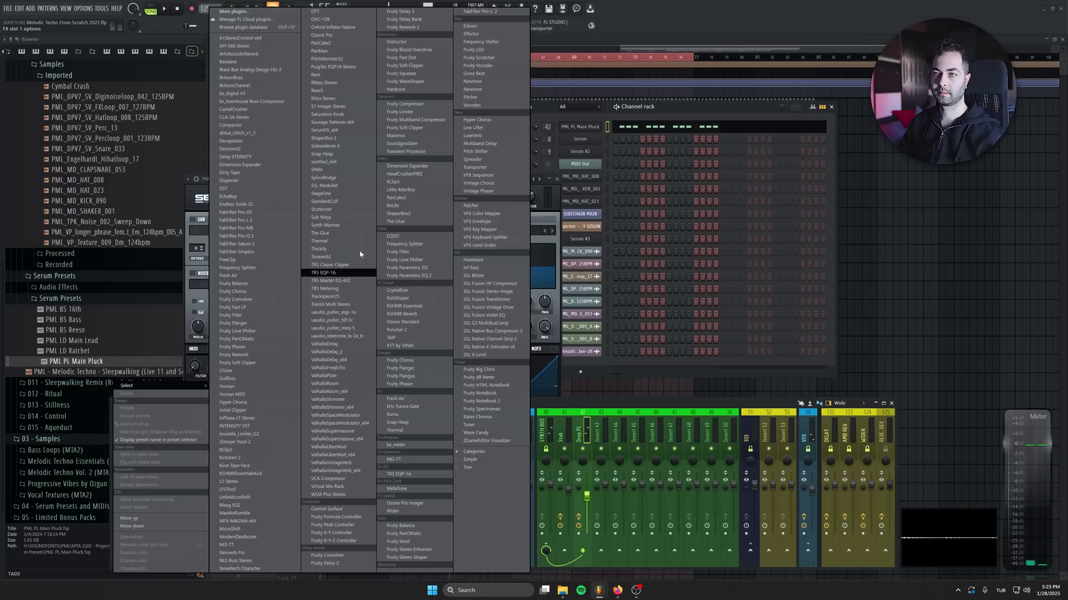
pyautogui.click(414, 50)
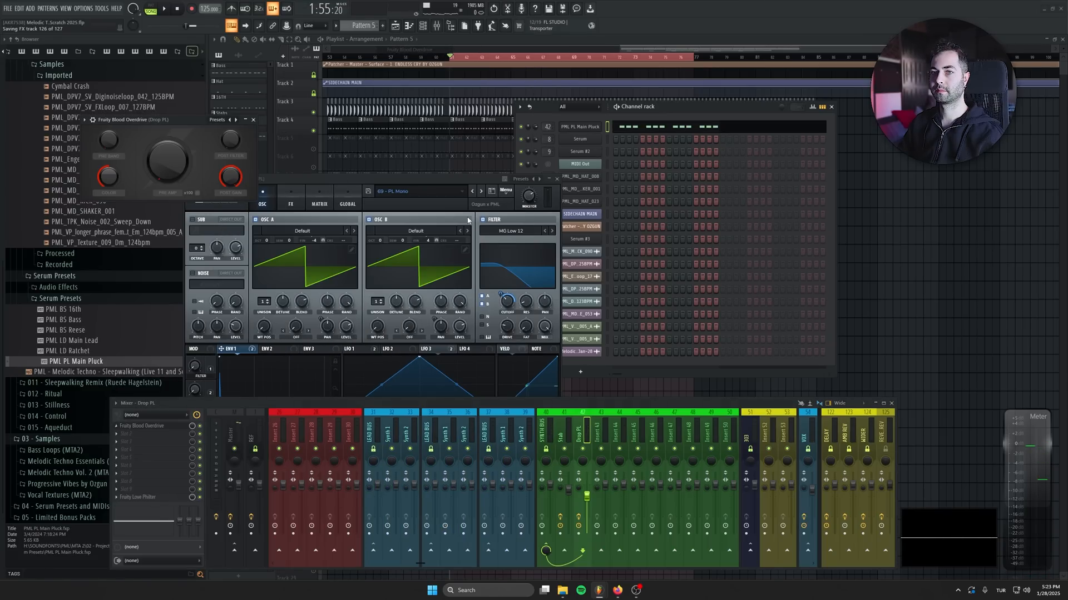
pyautogui.press('space')
pyautogui.click(253, 119)
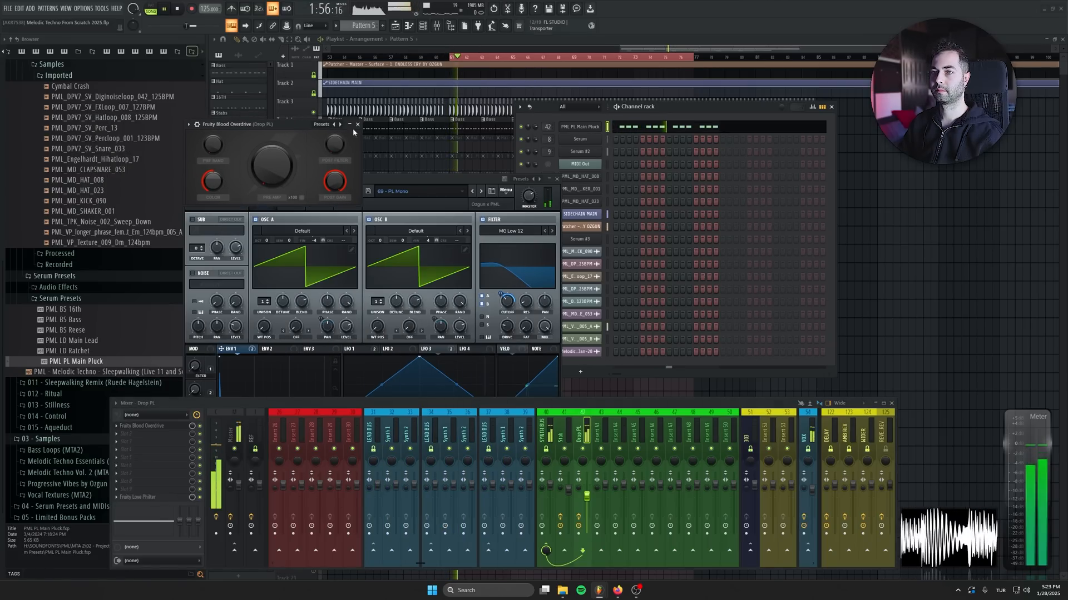
pyautogui.click(166, 441)
pyautogui.press('Escape')
pyautogui.click(137, 497)
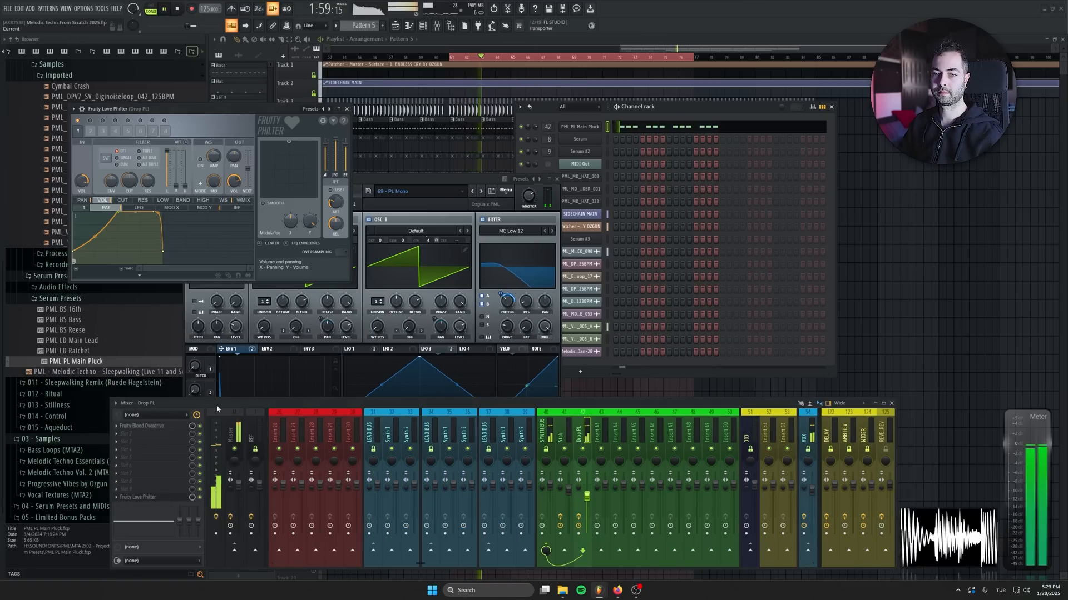
# Add Fruity Parametric EQ 2 to Drop PL with the LOWCUT preset and shift its low-cut band to a lower frequency
pyautogui.click(144, 439)
pyautogui.click(408, 275)
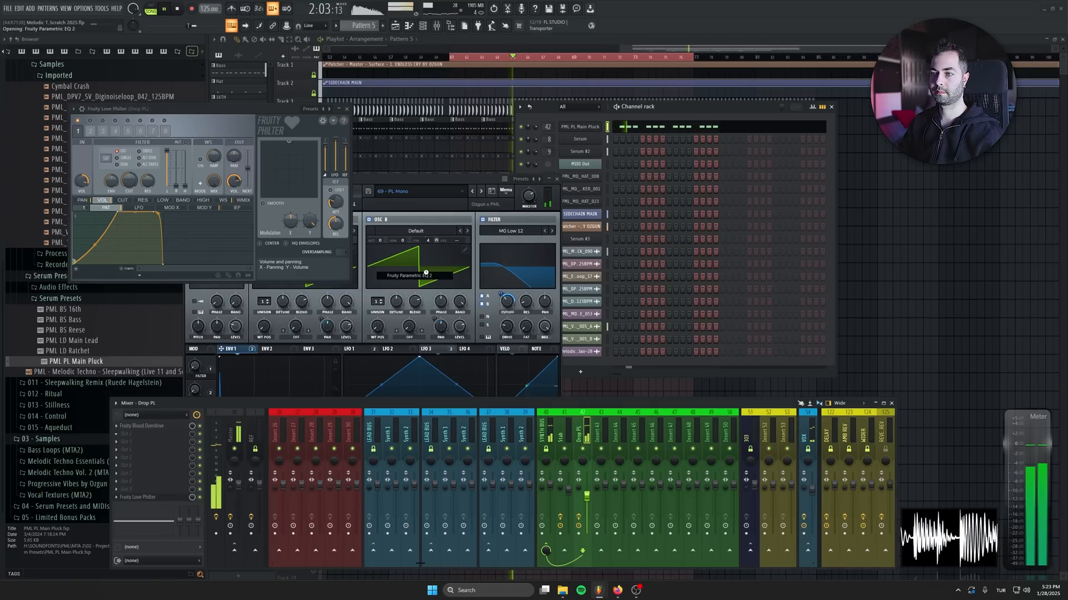
pyautogui.click(84, 119)
pyautogui.moveTo(108, 150)
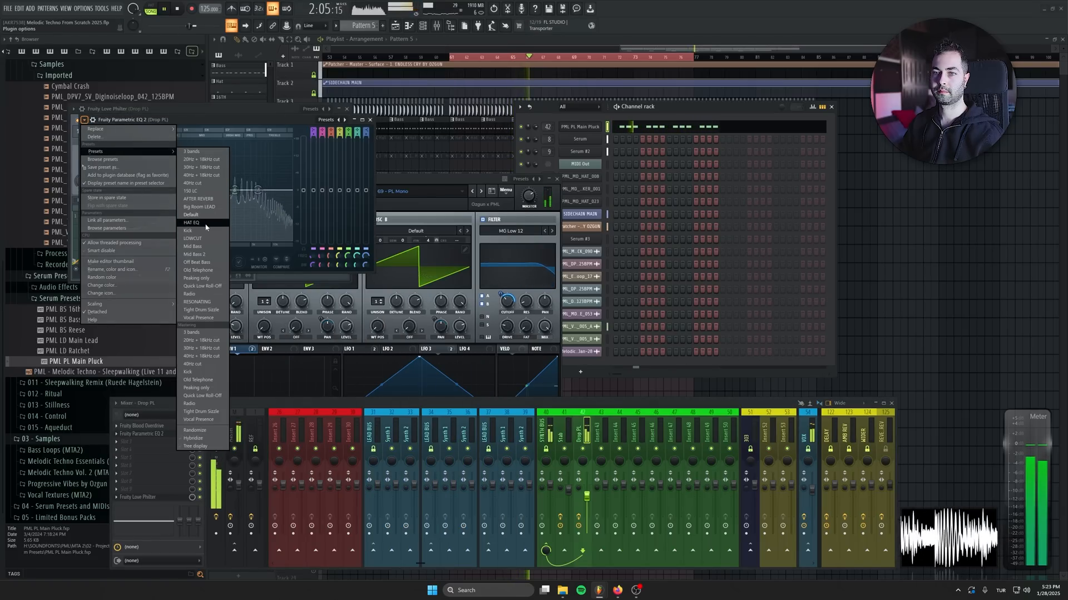
pyautogui.click(192, 239)
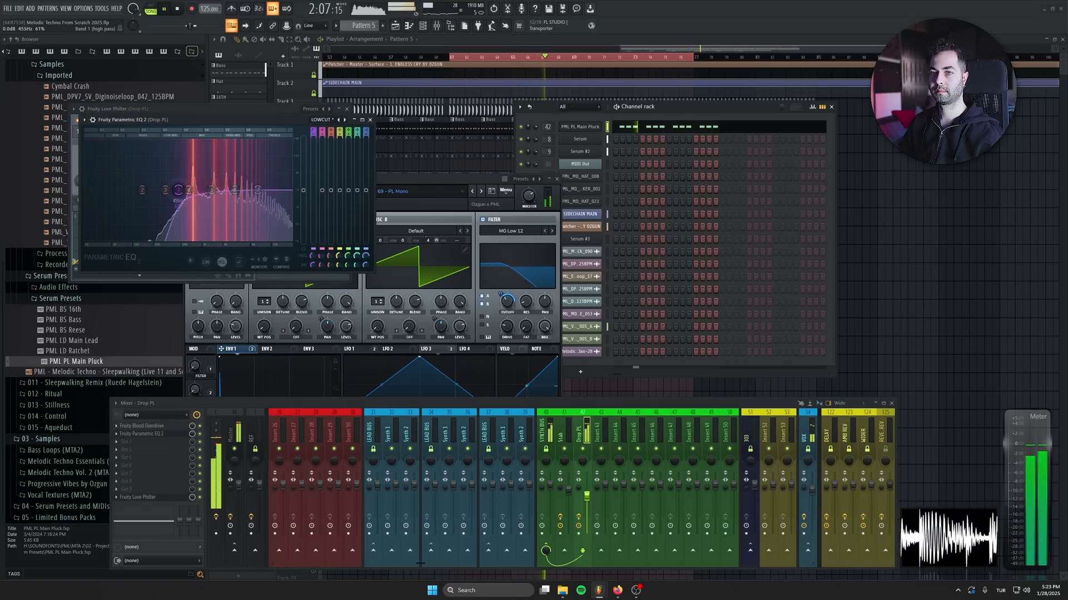
pyautogui.moveTo(195, 190); pyautogui.dragTo(178, 189)
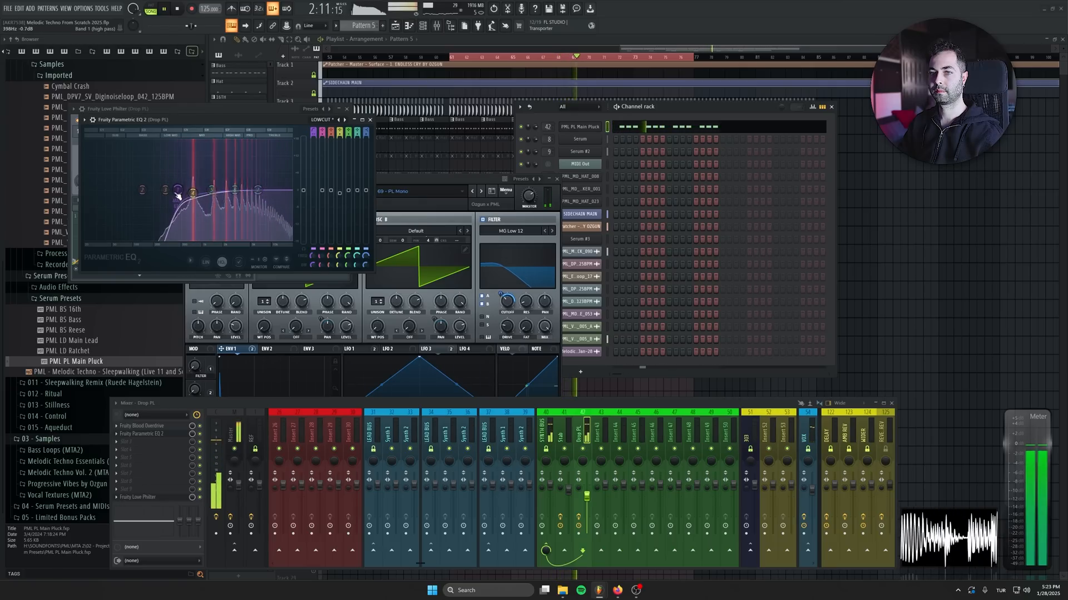
pyautogui.click(370, 119)
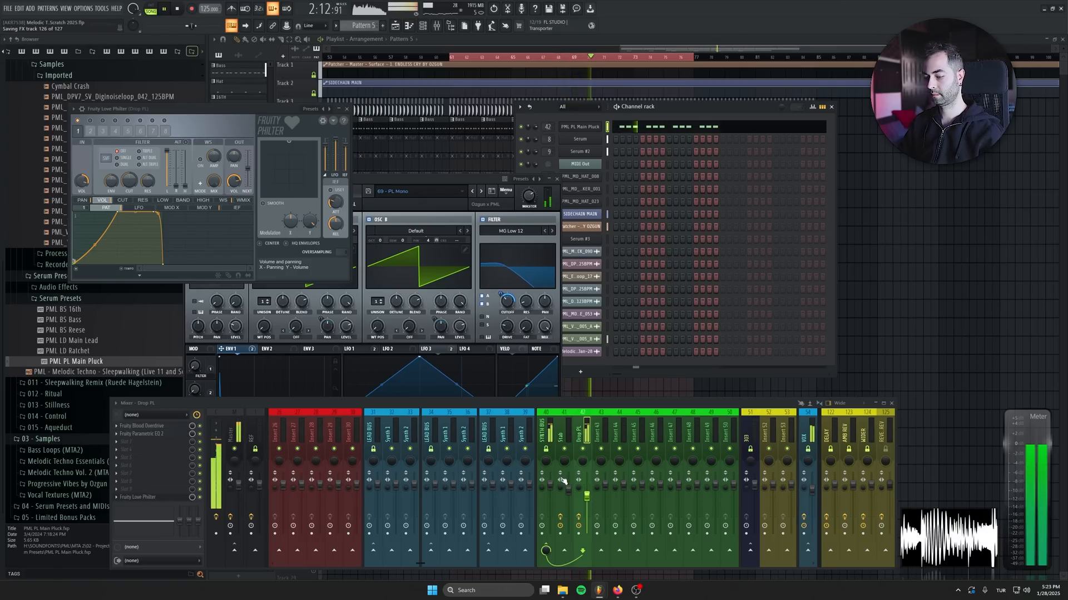
# Unmute the Hat clips on Track 5 in the playlist during playback, save the project and stop the loop
pyautogui.press('F12')
pyautogui.click(395, 26)
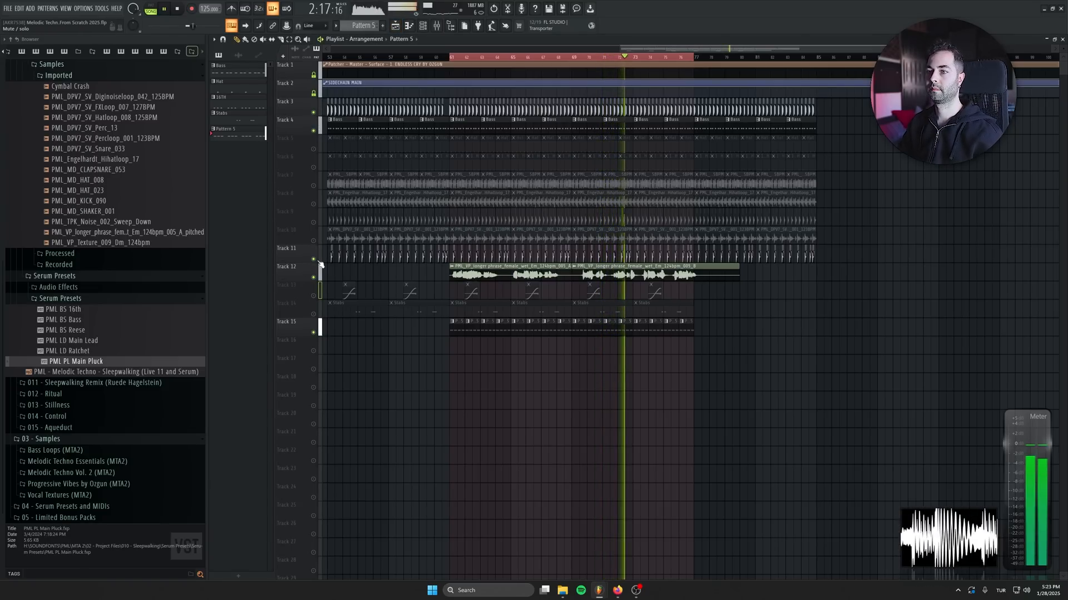
pyautogui.click(314, 150)
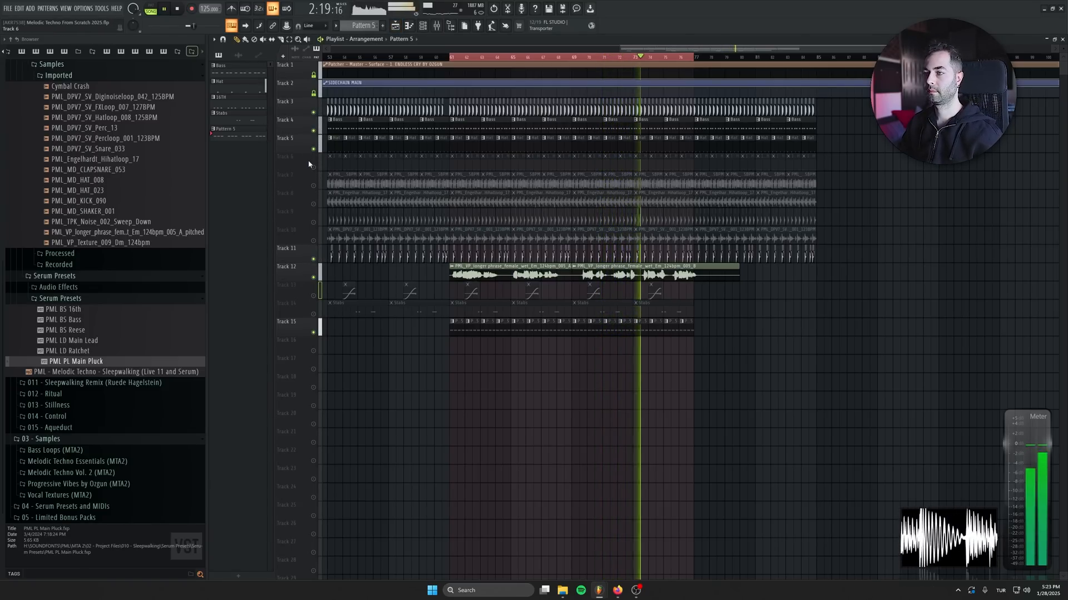
pyautogui.hotkey('ctrl', 's')
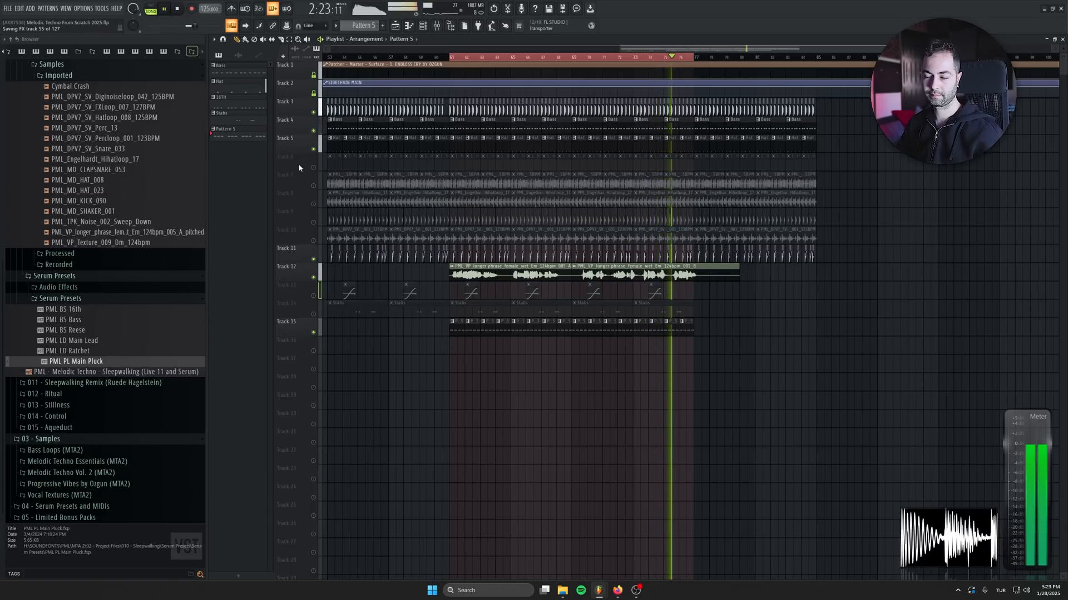
pyautogui.press('space')
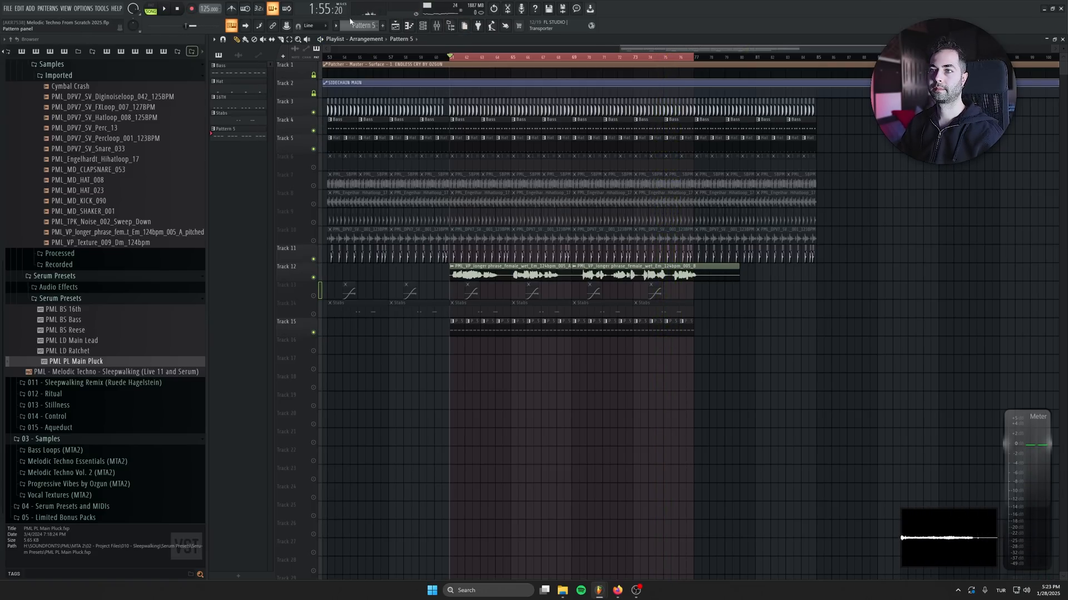
# Add Fruity Balance to the second effect slot of the Master insert with its volume at -3.0 dB
pyautogui.click(437, 26)
pyautogui.click(239, 412)
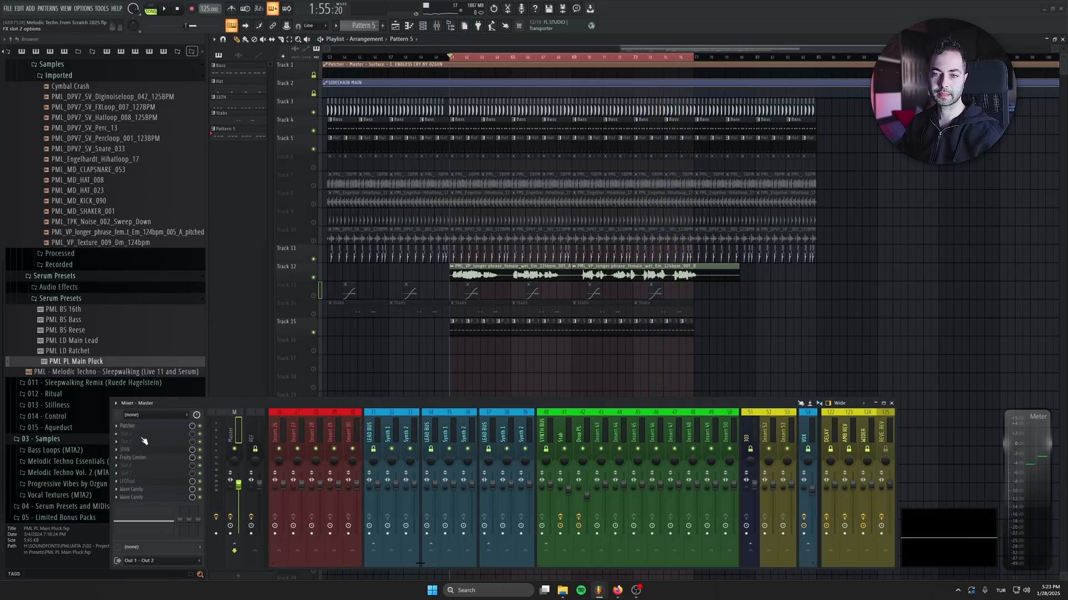
pyautogui.click(143, 440)
pyautogui.click(261, 284)
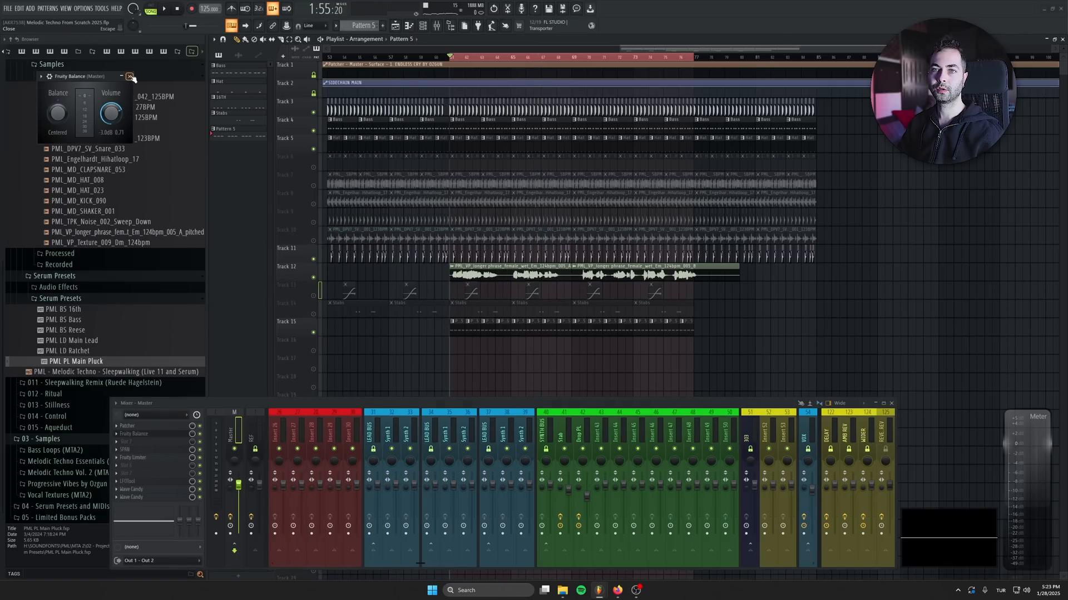
pyautogui.click(130, 77)
pyautogui.click(892, 404)
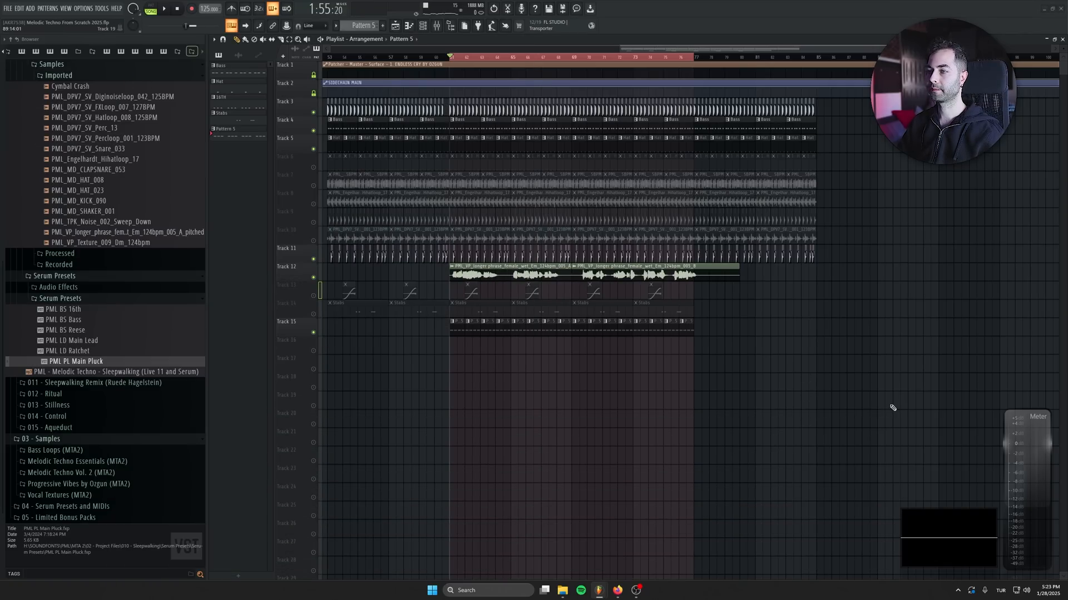
# Create a new pattern named PADS and place it on Track 16 at the start of the looped section
pyautogui.press('space')
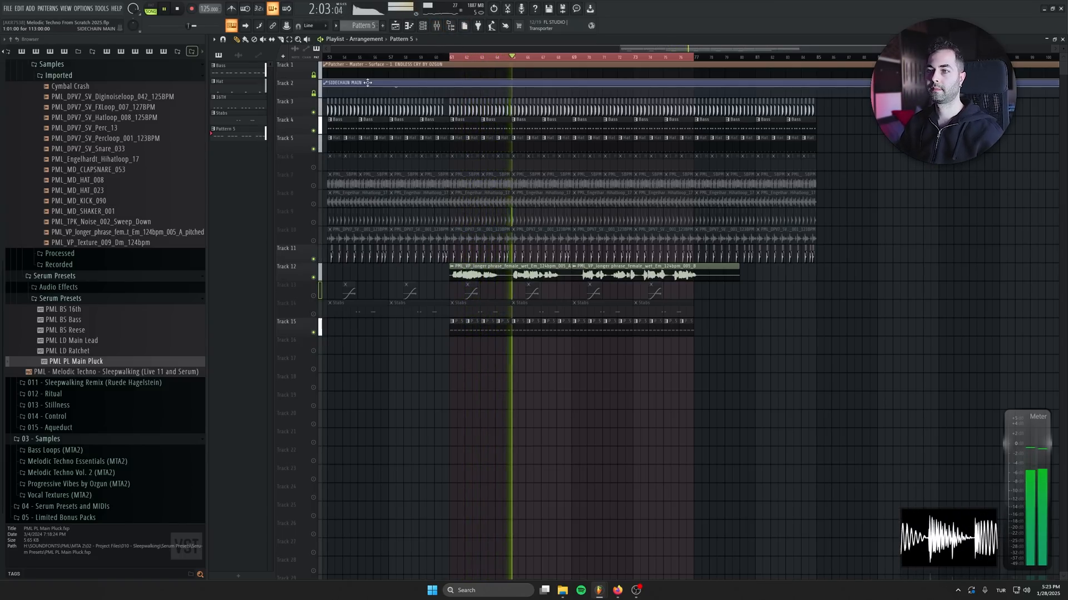
pyautogui.press('space')
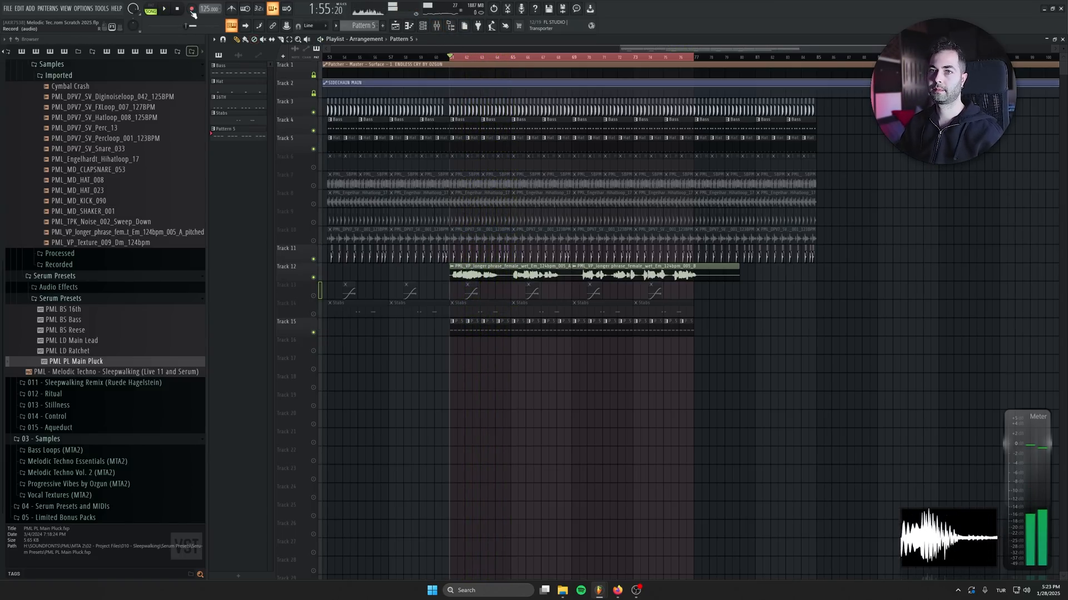
pyautogui.click(384, 26)
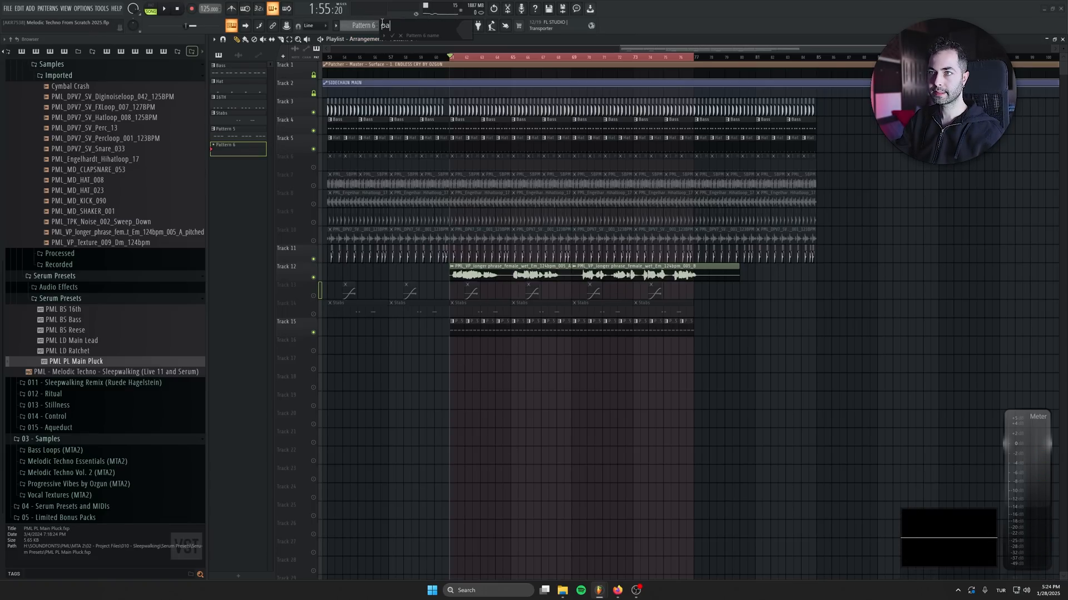
pyautogui.write('PADS')
pyautogui.press('Return')
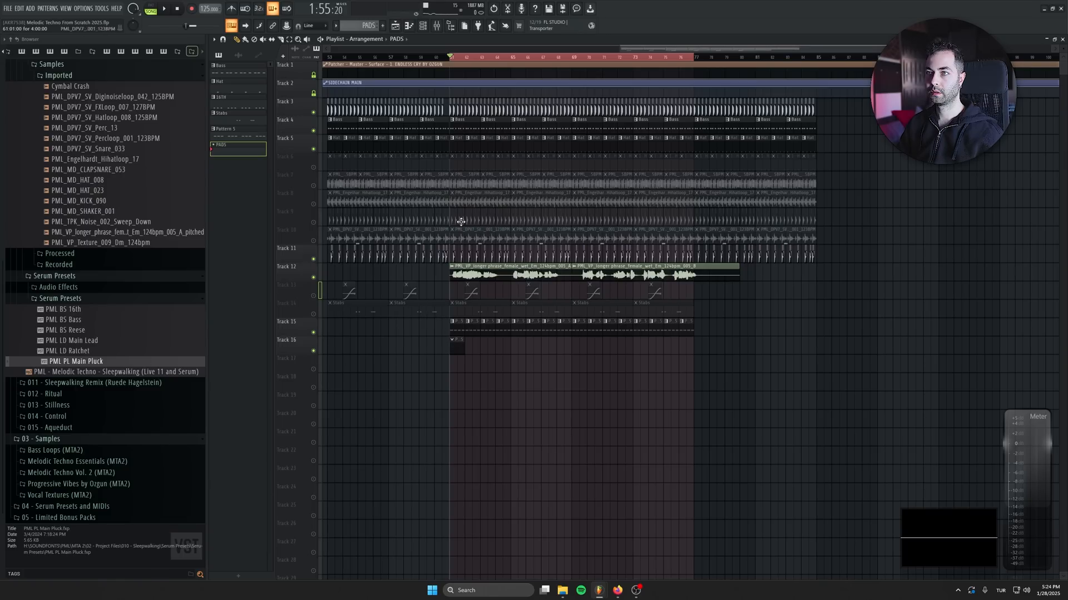
# Insert a FLEX channel with the Arksun Cityscape preset 80s Theatre and route it to mixer insert 43, named PADS
pyautogui.click(422, 26)
pyautogui.rightClick(599, 125)
pyautogui.moveTo(646, 193)
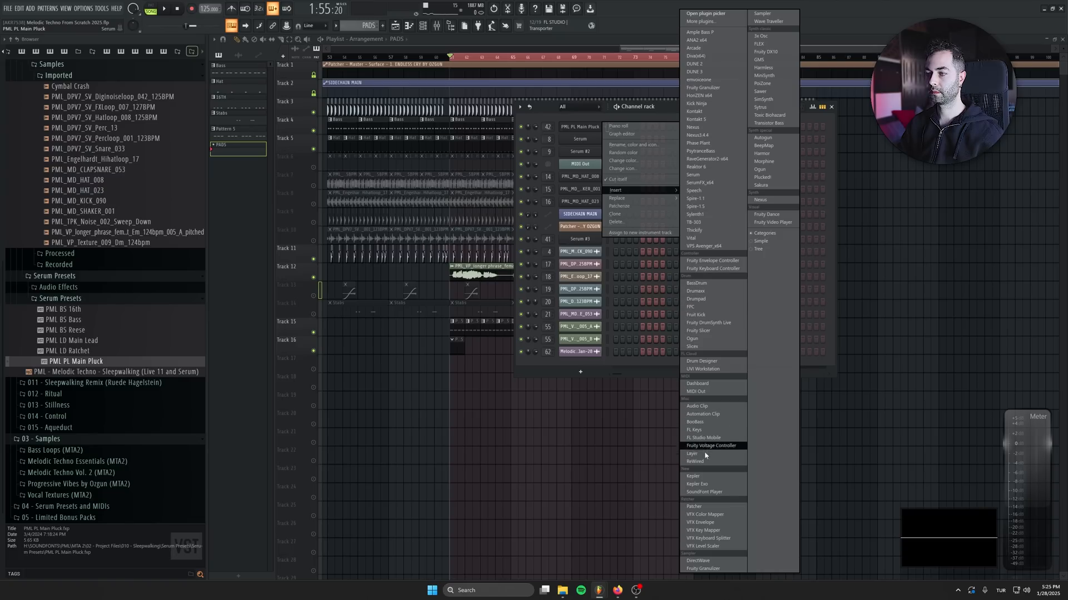
pyautogui.click(758, 44)
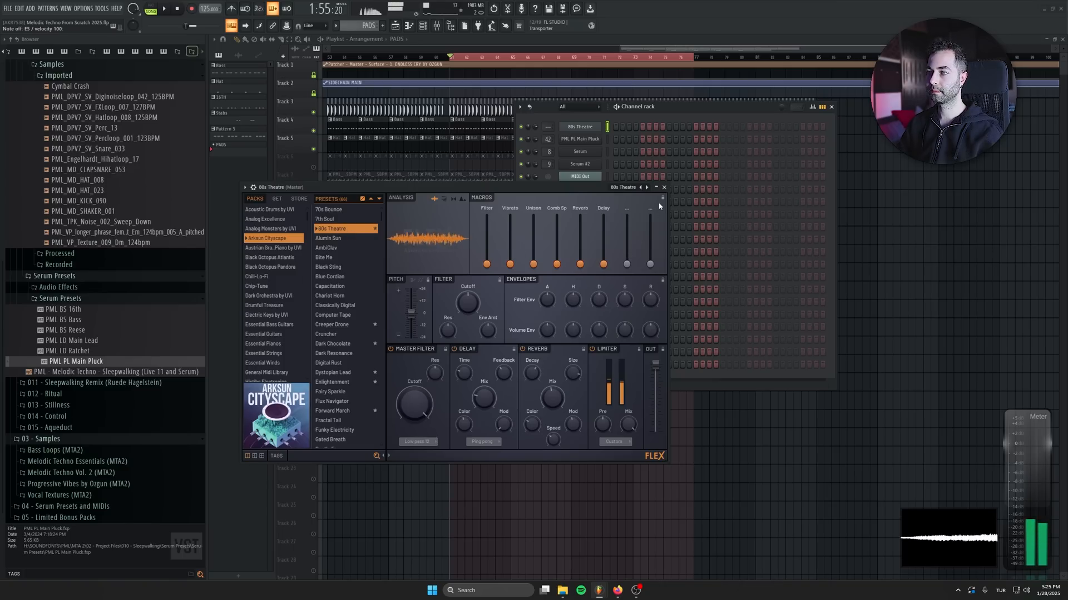
pyautogui.click(664, 188)
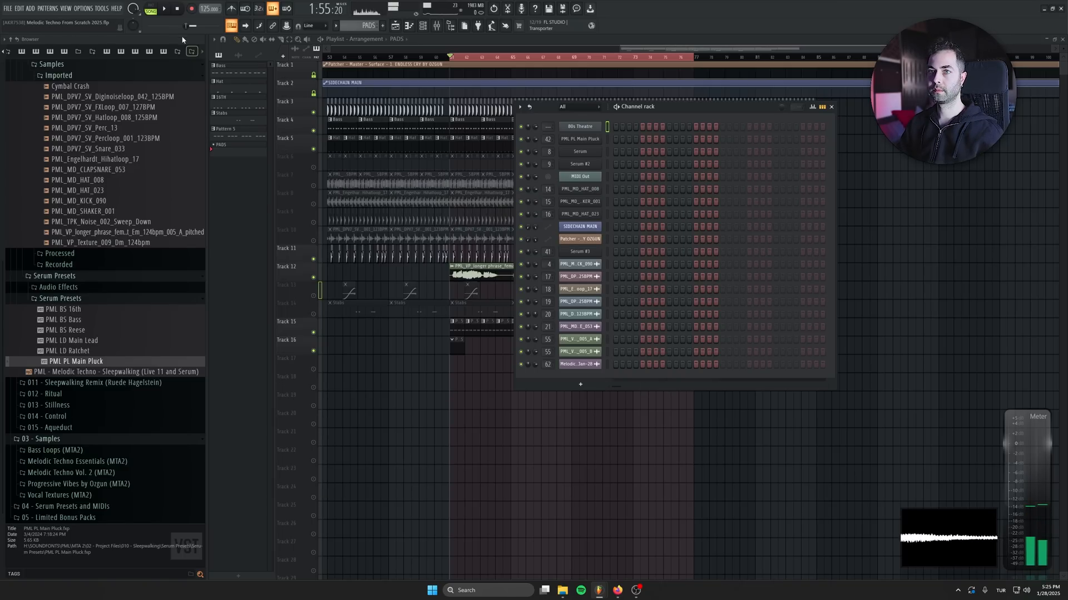
pyautogui.doubleClick(552, 126)
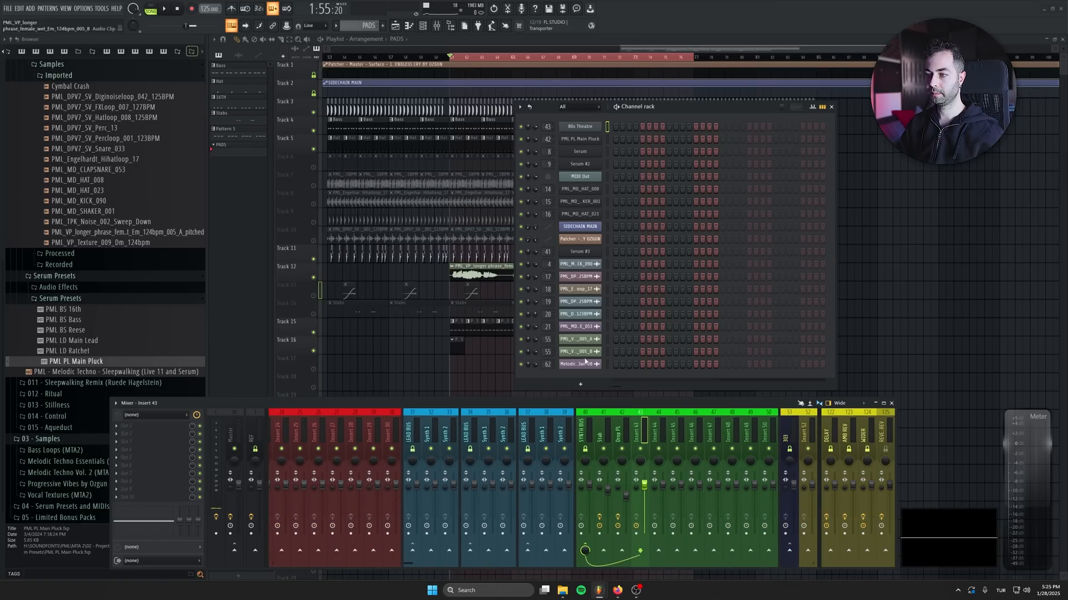
pyautogui.doubleClick(646, 433)
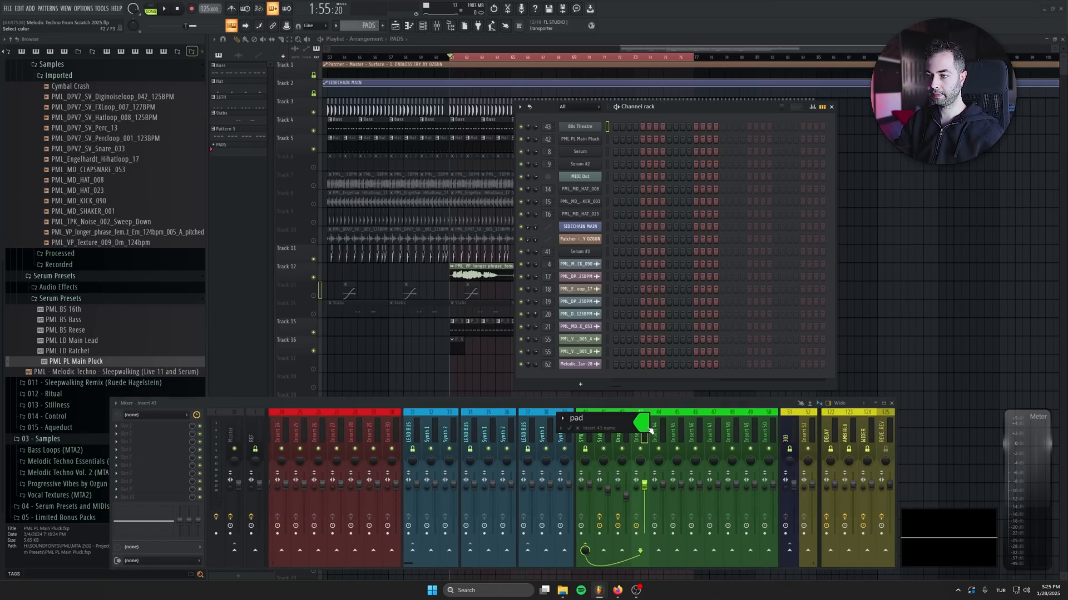
# Draw one sustained F#4 note for the 80s Theatre channel in the piano roll, from bar 1 to the start of bar 9
pyautogui.rightClick(586, 128)
pyautogui.click(621, 126)
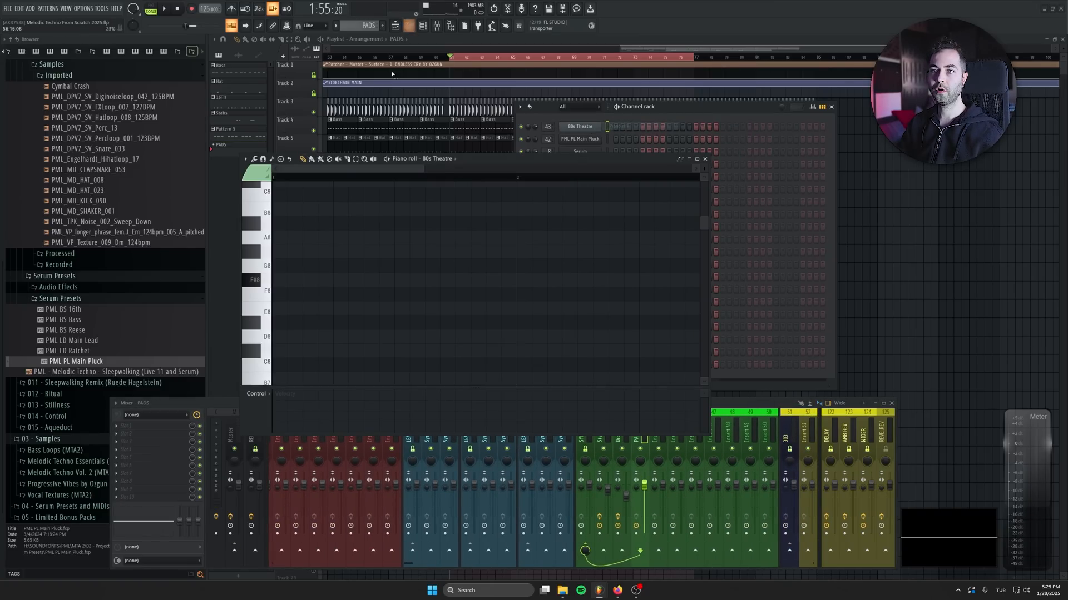
pyautogui.doubleClick(531, 177)
pyautogui.keyDown('ctrl'); pyautogui.scroll(-3, 170, 351); pyautogui.keyUp('ctrl')
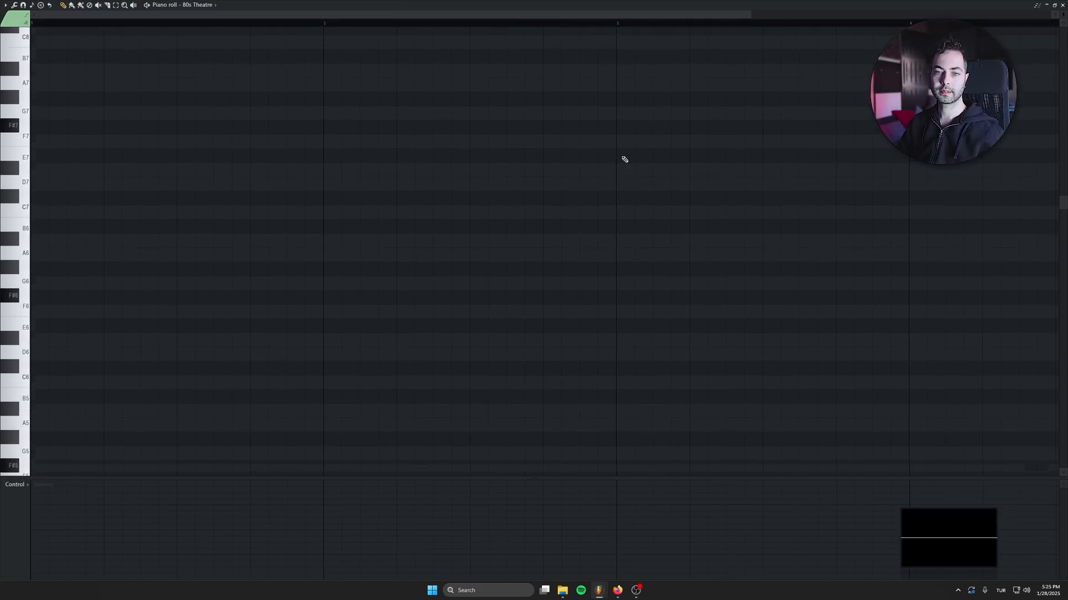
pyautogui.scroll(-5, 96, 327)
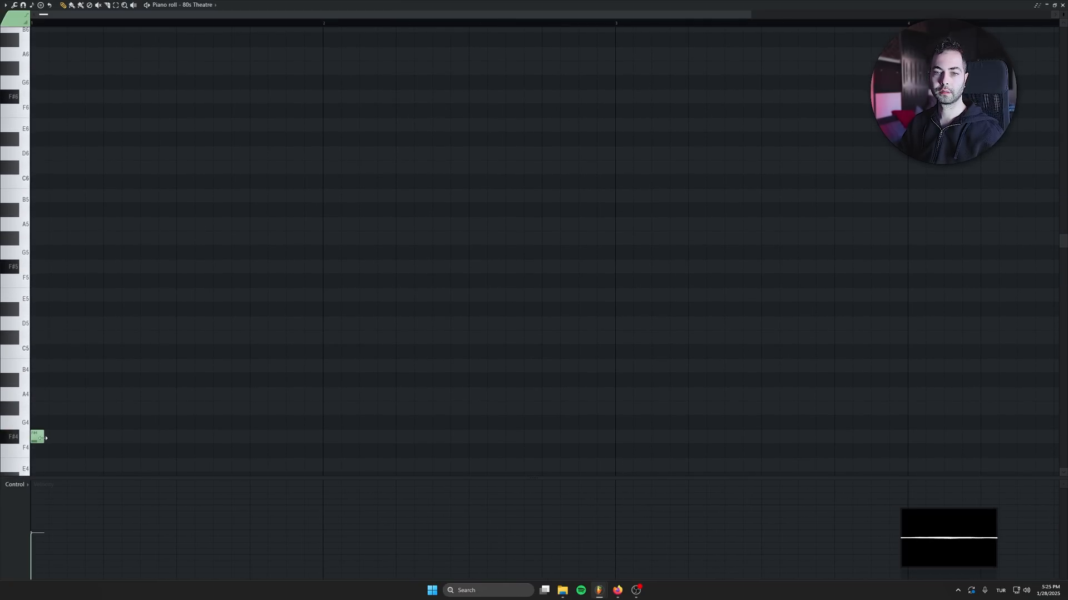
pyautogui.moveTo(43, 439); pyautogui.dragTo(856, 423)
pyautogui.scroll(3, 852, 425)
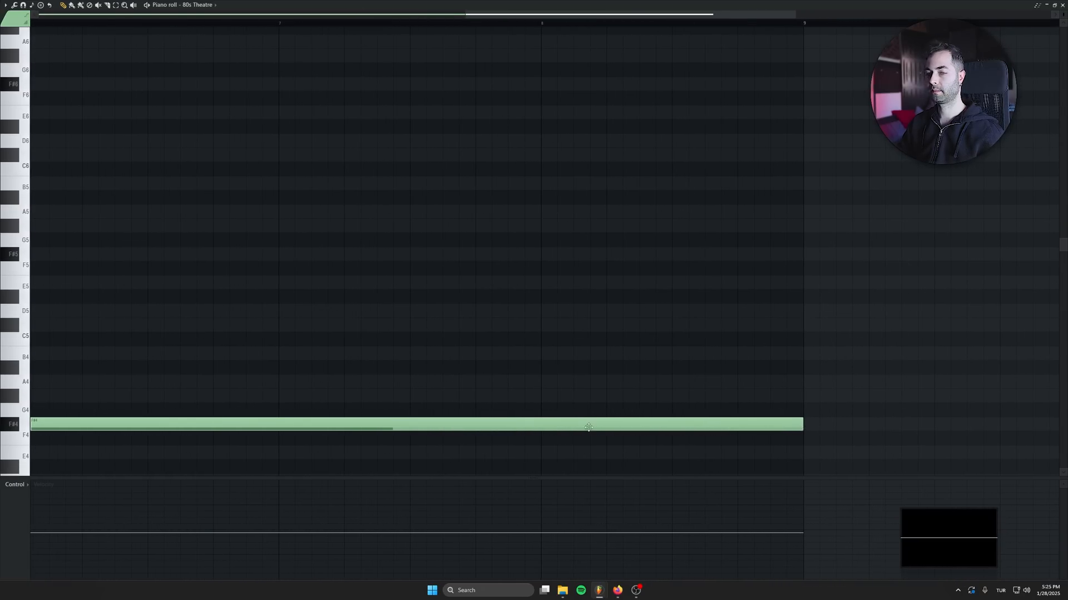
# Stack sustained F#5, A5 and C#6 notes above the F#4 note, each spanning bar 1 to the start of bar 9
pyautogui.scroll(-3, 522, 417)
pyautogui.scroll(1, 65, 266)
pyautogui.click(1, 289)
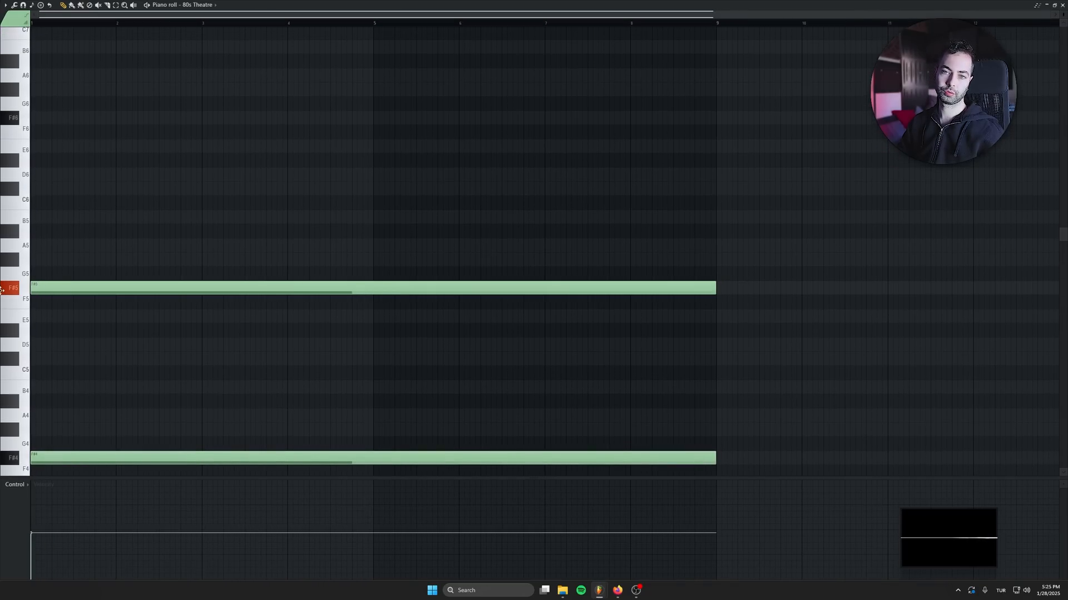
pyautogui.click(3, 245)
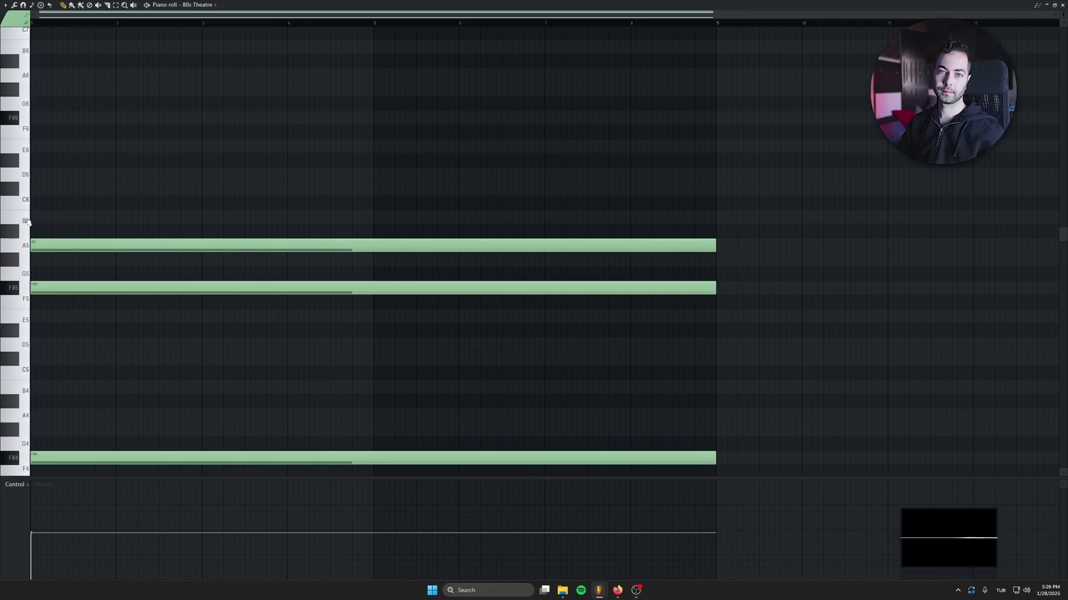
pyautogui.moveTo(6, 203); pyautogui.dragTo(3, 175)
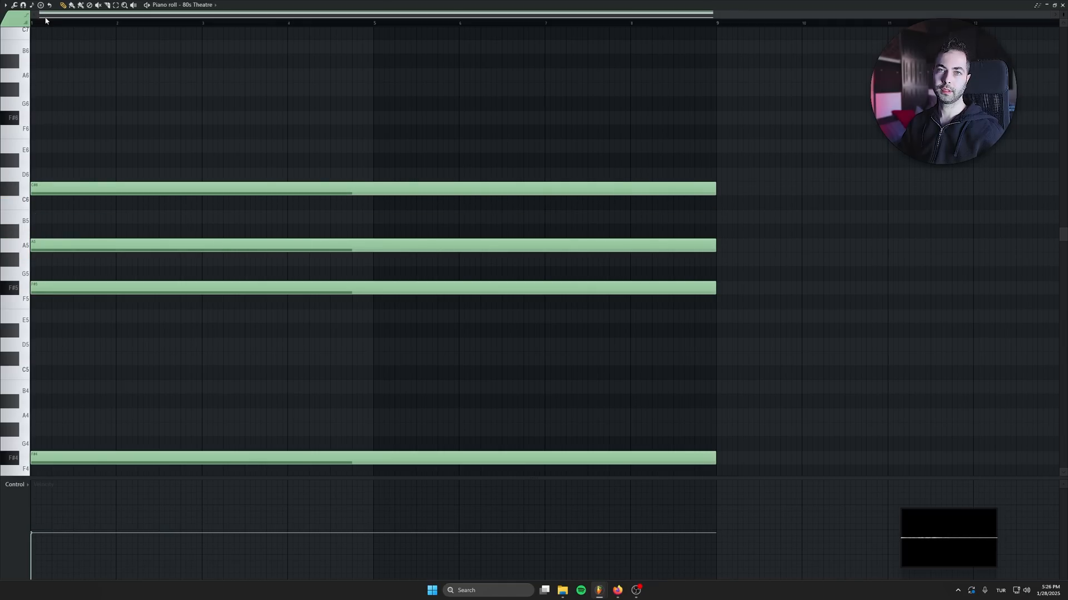
# Transpose the A5 note up an octave to A6 and add a sustained C#7 note on top of the chord
pyautogui.keyDown('ctrl'); pyautogui.click(98, 246); pyautogui.keyUp('ctrl')
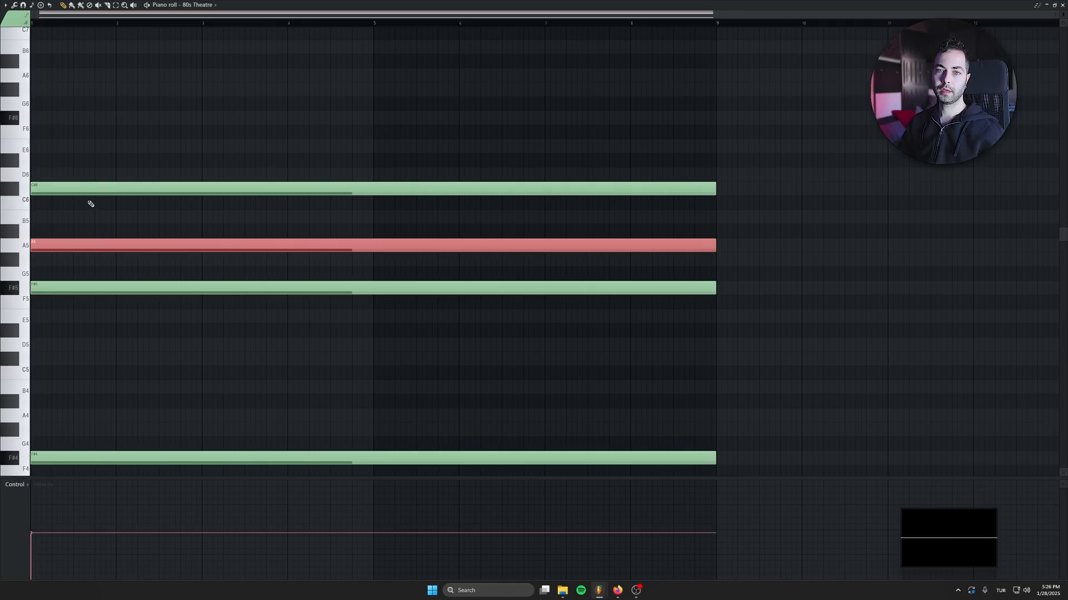
pyautogui.hotkey('ctrl', 'Up')
pyautogui.scroll(4, 88, 200)
pyautogui.scroll(-3, 95, 315)
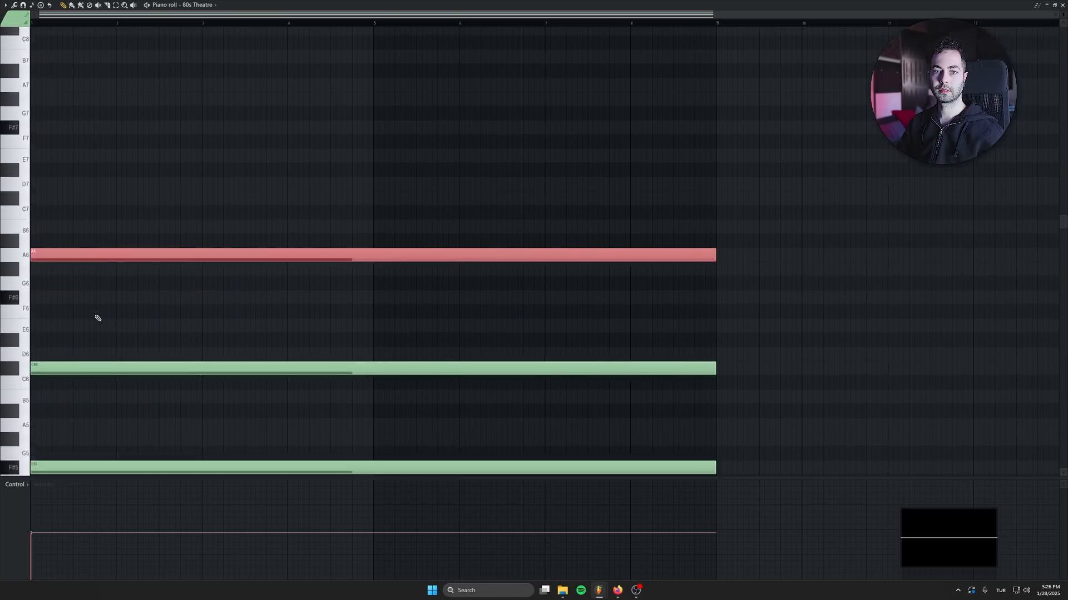
pyautogui.scroll(-1, 128, 168)
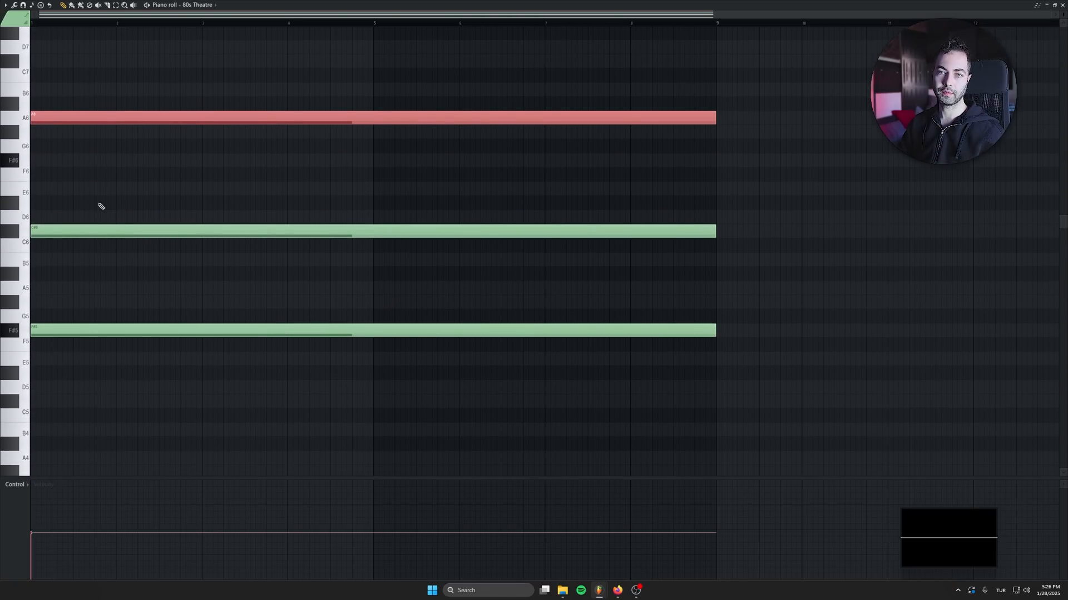
pyautogui.keyDown('ctrl'); pyautogui.click(94, 232); pyautogui.keyUp('ctrl')
pyautogui.scroll(4, 84, 269)
pyautogui.click(48, 154)
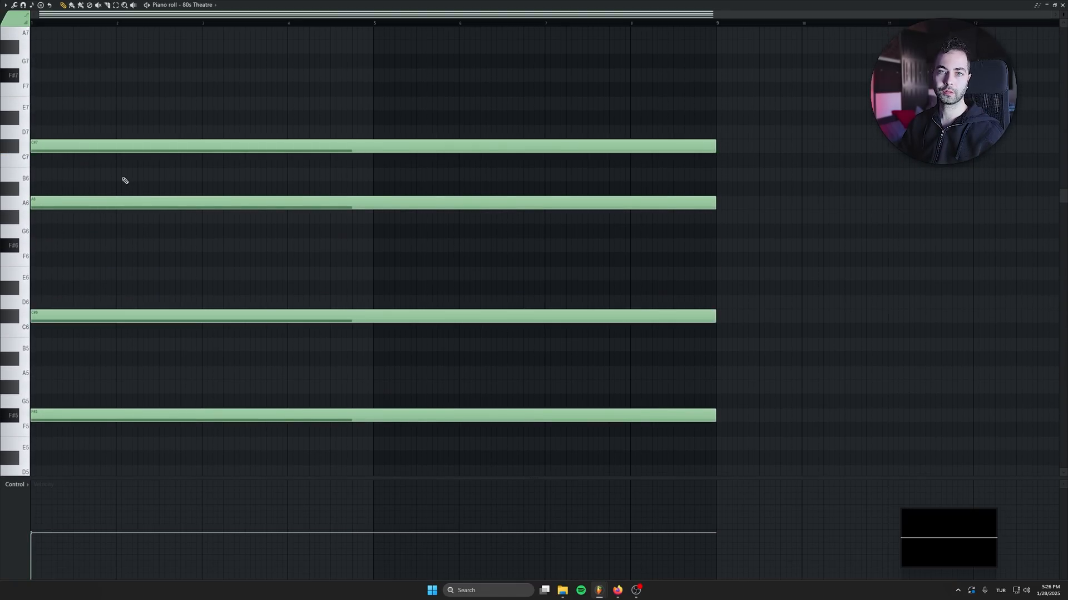
# Switch playback from song to pattern mode and audition the full pad chord
pyautogui.press('space')
pyautogui.press('F7')
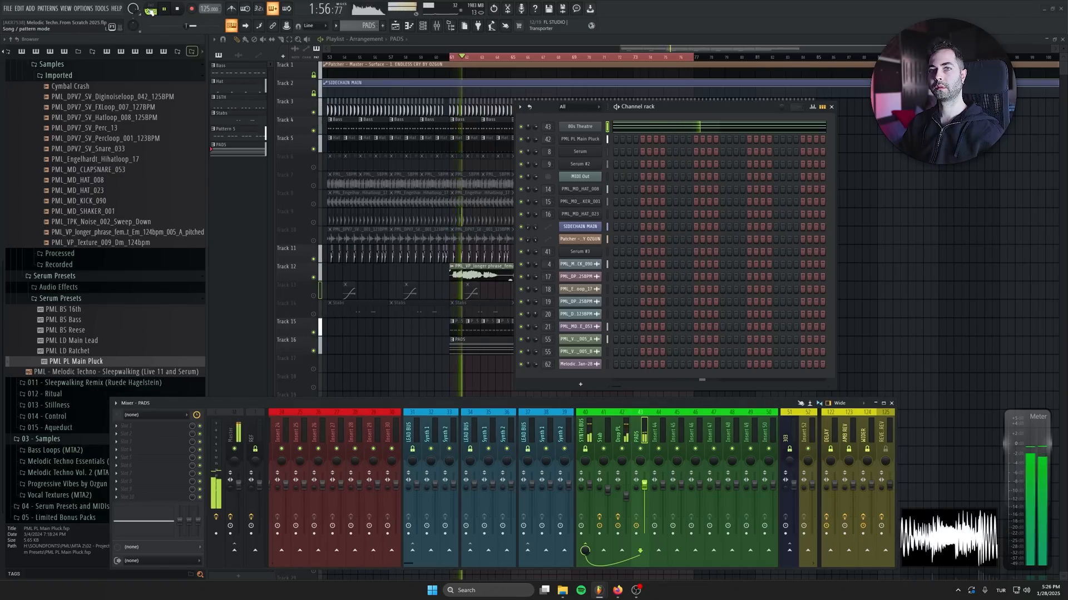
pyautogui.press('F7')
pyautogui.scroll(-5, 456, 117)
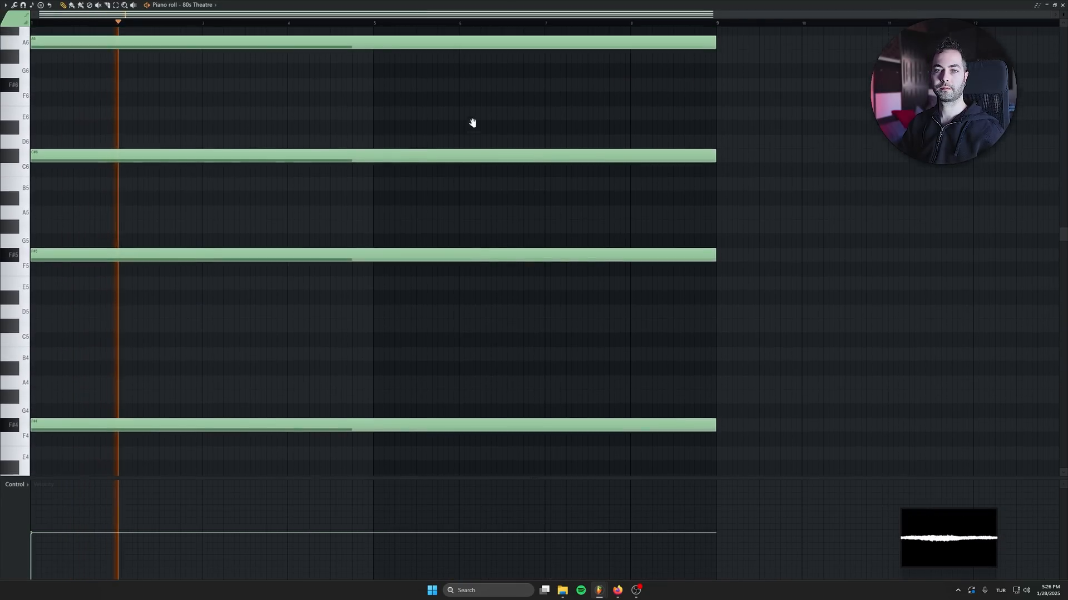
pyautogui.press('space')
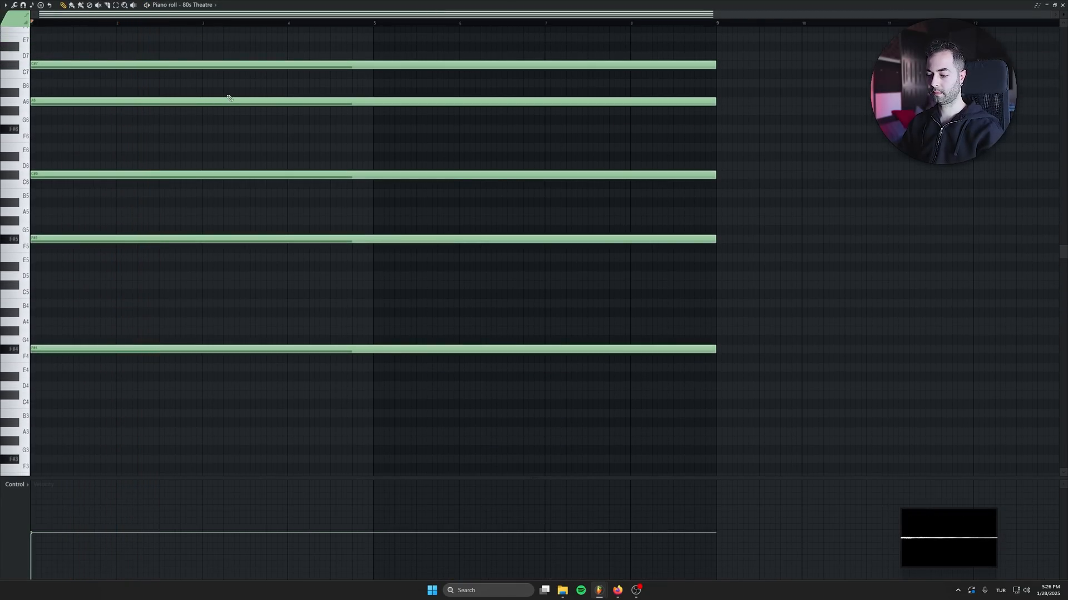
# Restore the piano roll to a smaller floating window, enlarge and reposition it, and review the pad chord's notes
pyautogui.doubleClick(183, 5)
pyautogui.moveTo(704, 434); pyautogui.dragTo(870, 533)
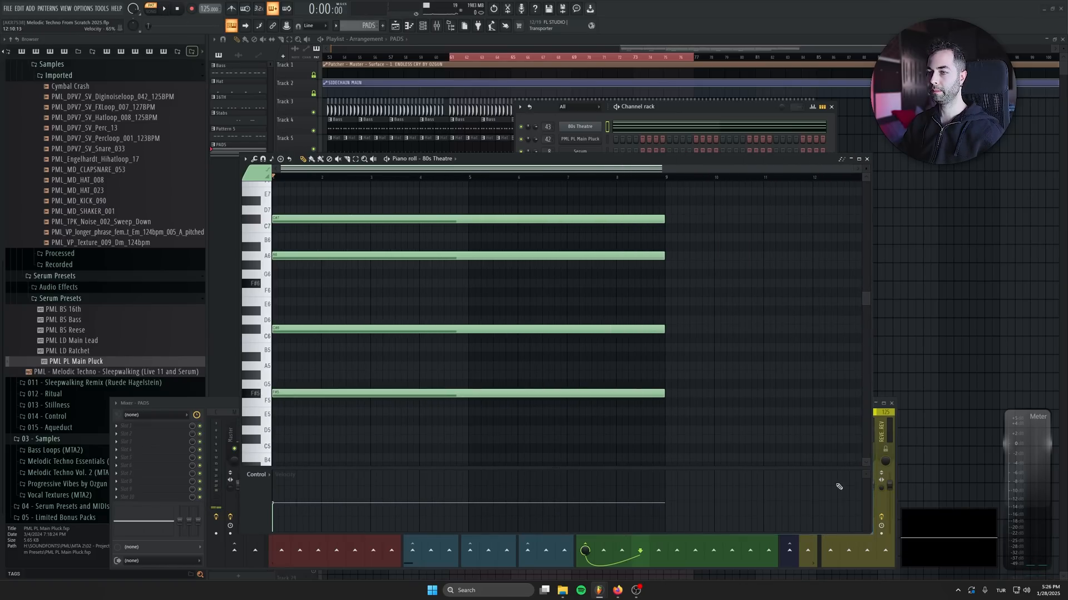
pyautogui.moveTo(627, 162); pyautogui.dragTo(576, 141)
pyautogui.scroll(2, 607, 303)
pyautogui.moveTo(283, 338); pyautogui.dragTo(290, 361)
pyautogui.moveTo(302, 208); pyautogui.dragTo(306, 322)
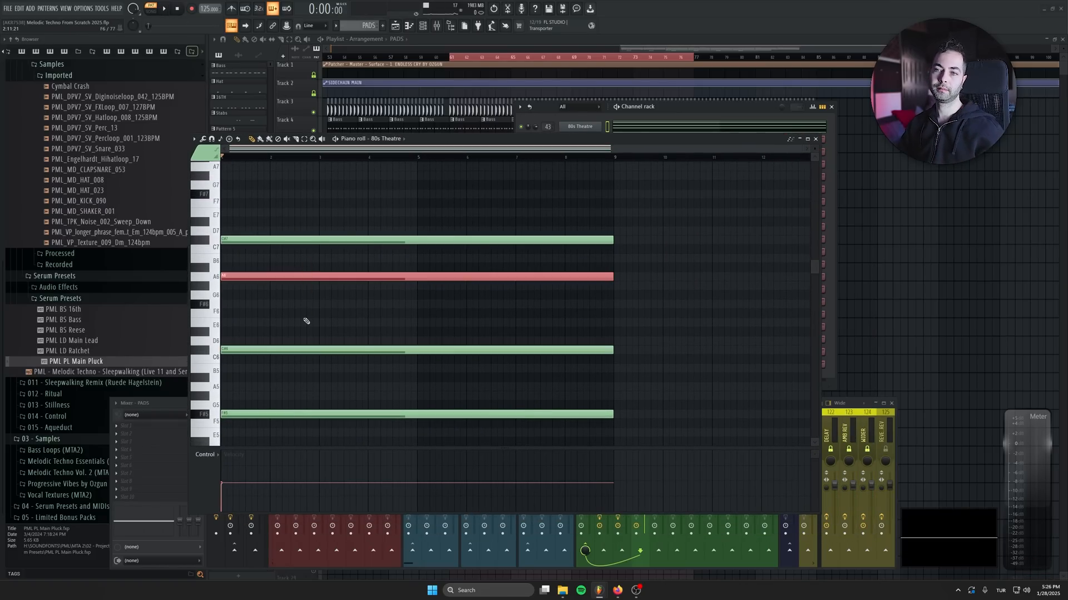
pyautogui.scroll(-3, 229, 279)
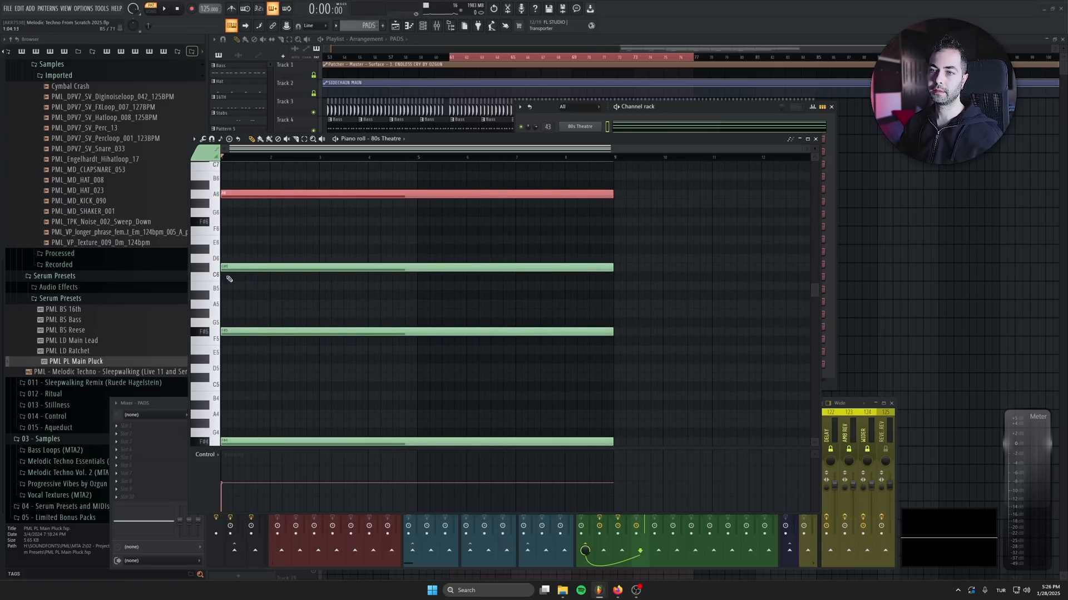
pyautogui.scroll(3, 311, 286)
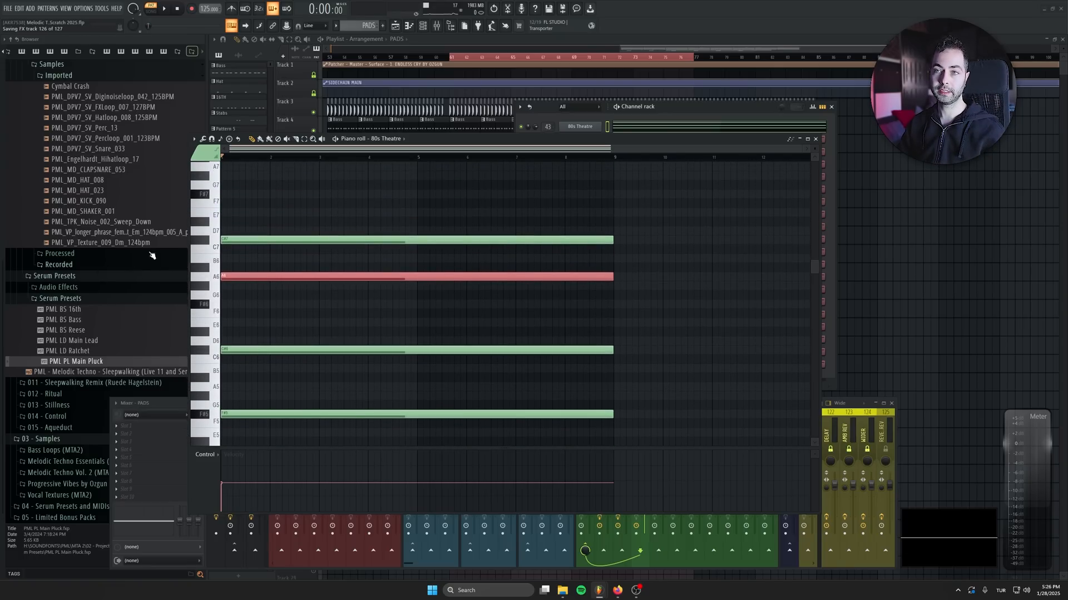
# Clone the 80s Theatre channel and load the Juno Super Pad preset into the copy by searching all FLEX packs for juno
pyautogui.rightClick(580, 127)
pyautogui.click(630, 217)
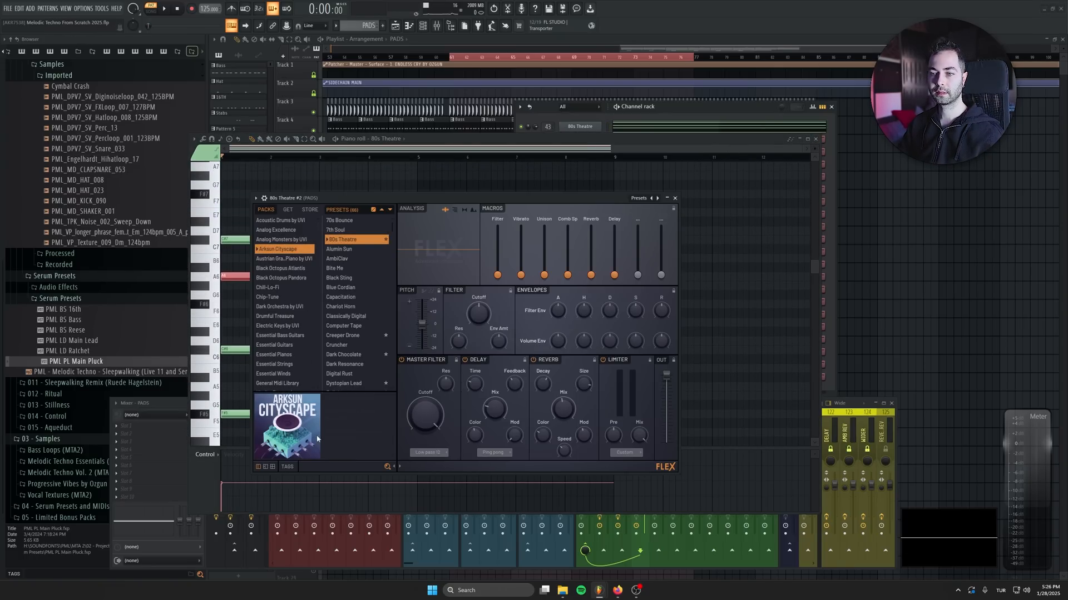
pyautogui.click(344, 468)
pyautogui.write('j')
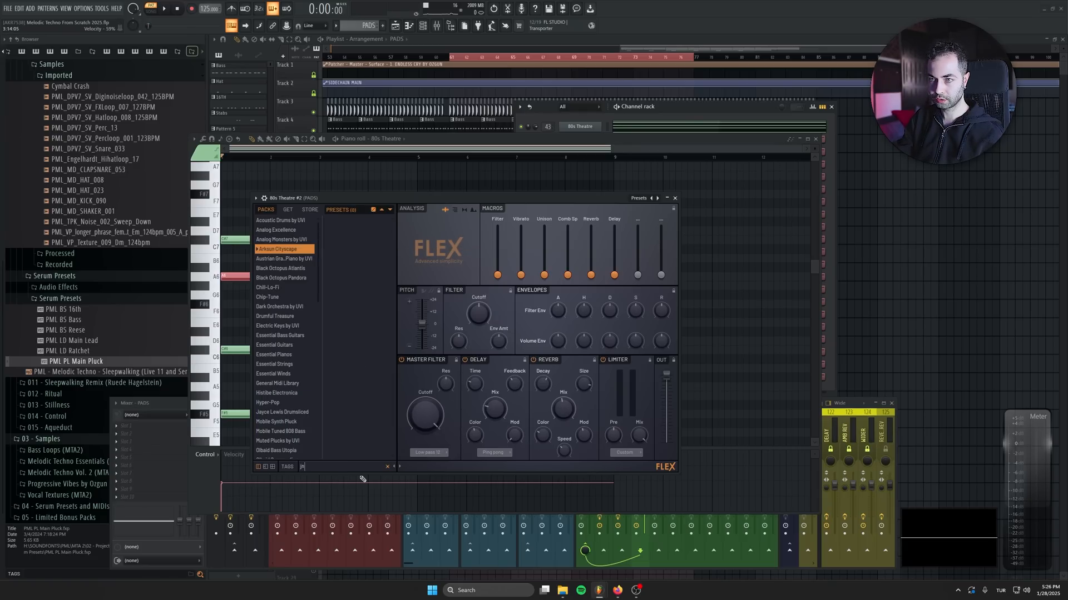
pyautogui.scroll(-5, 289, 394)
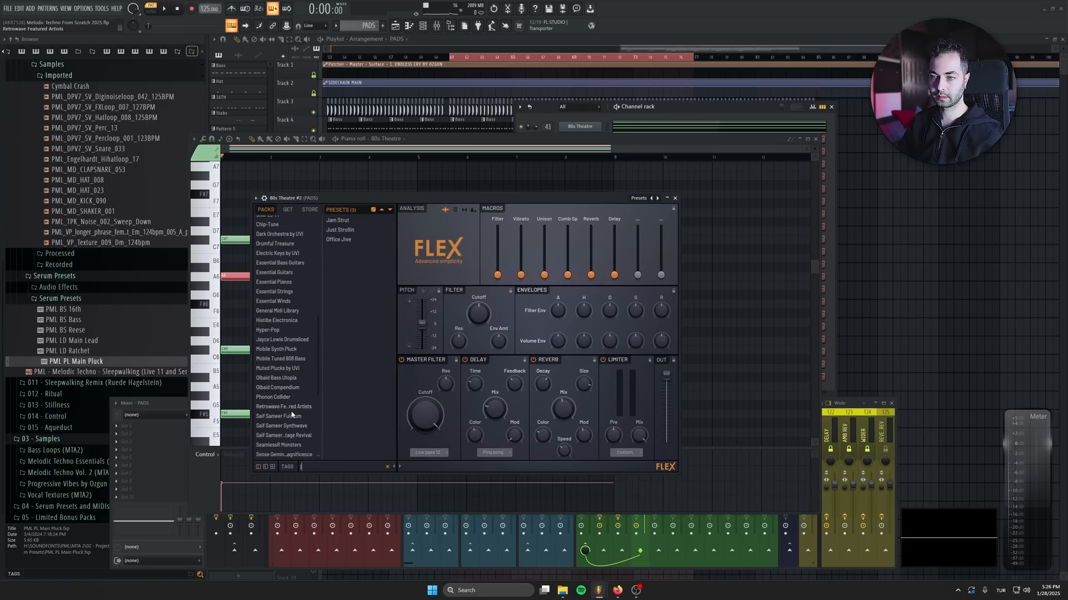
pyautogui.click(280, 435)
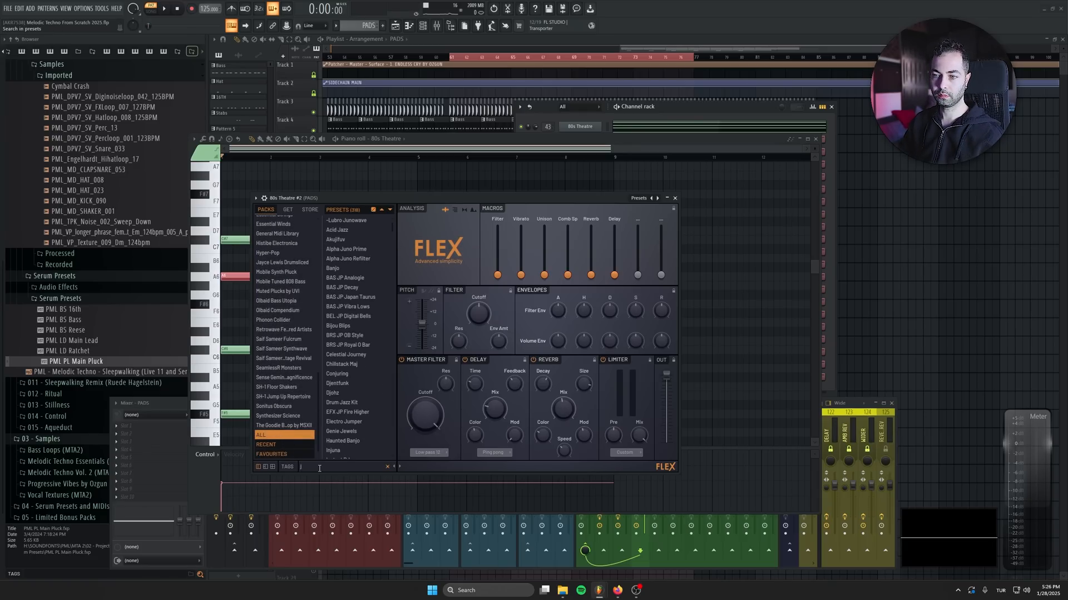
pyautogui.write('juno')
pyautogui.click(358, 356)
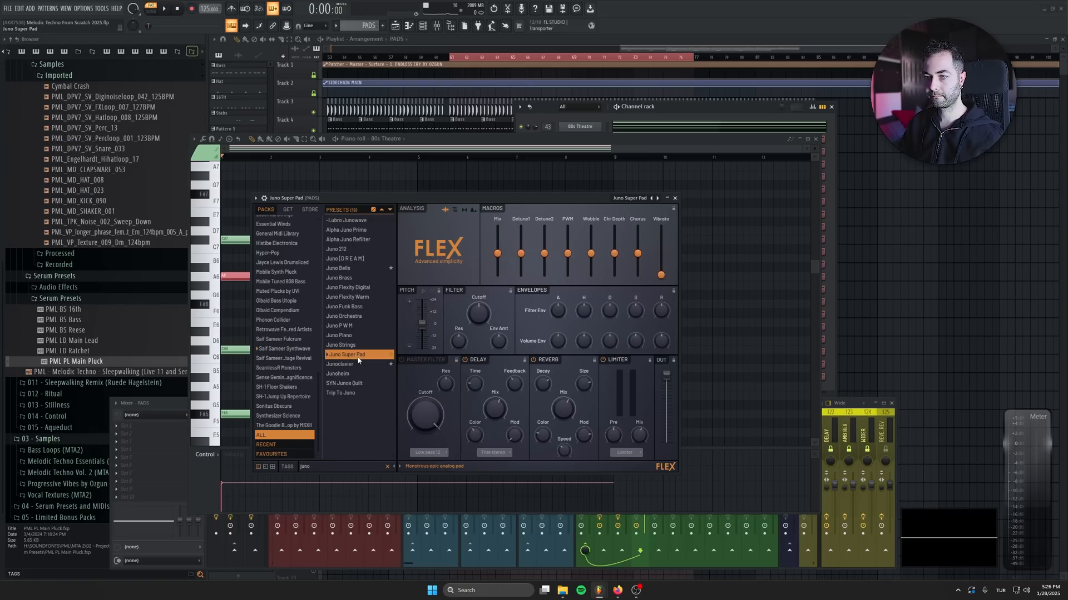
pyautogui.click(675, 198)
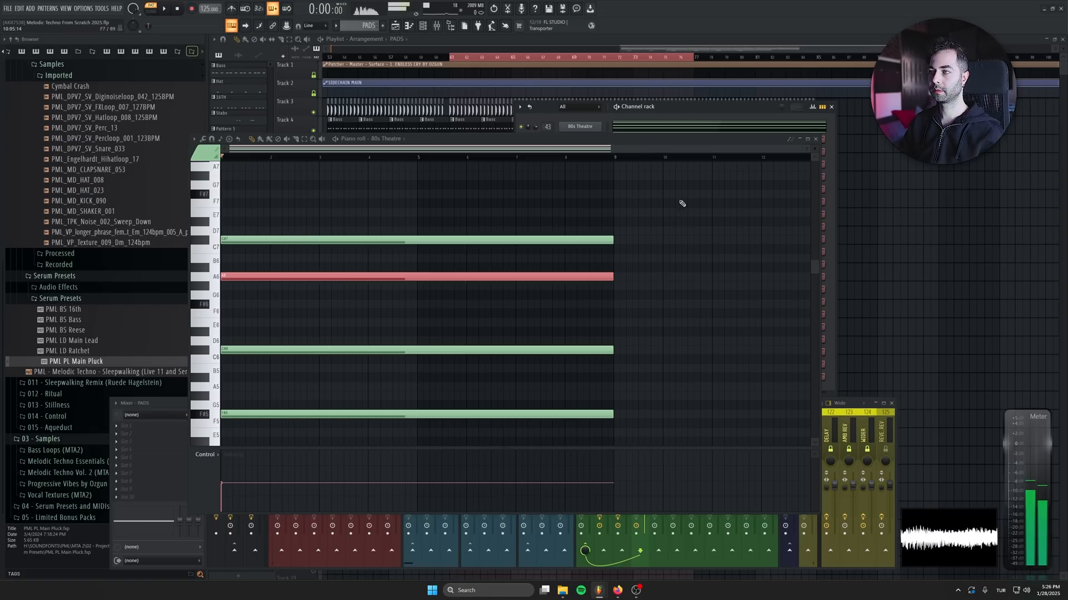
pyautogui.click(816, 139)
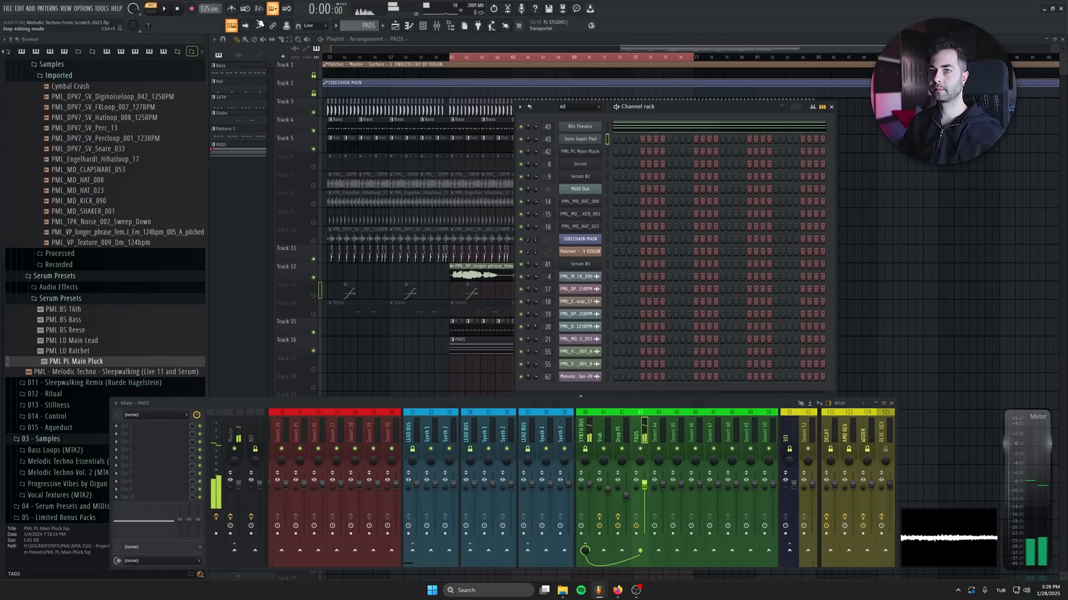
pyautogui.click(180, 8)
# Add Fruity Parametric EQ 2 to the PADS insert's first slot, with a low cut and the high shelf pulled down to -18 dB
pyautogui.click(167, 425)
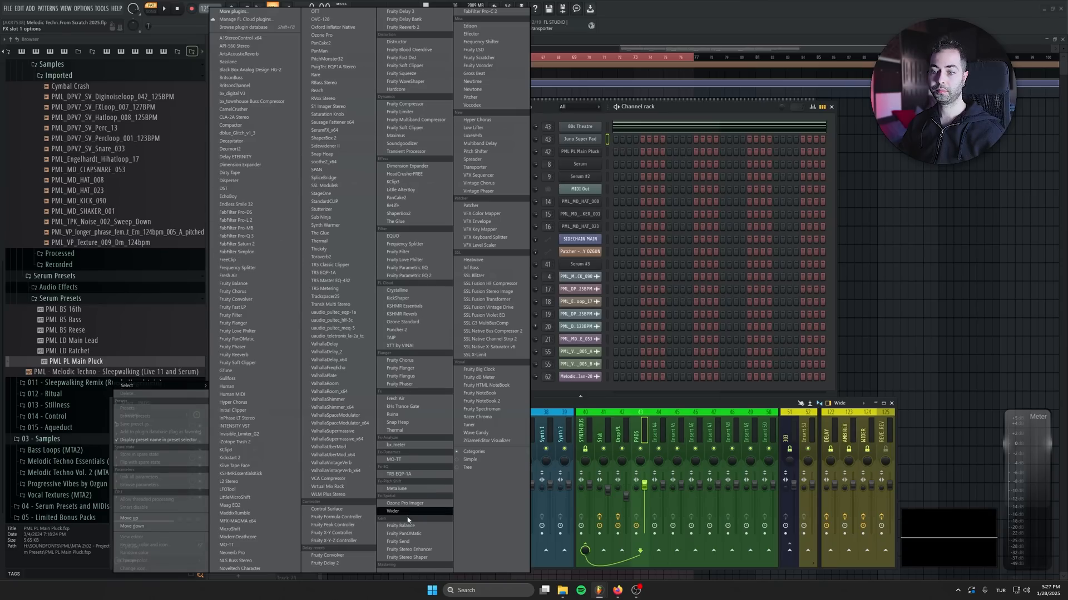
pyautogui.click(409, 275)
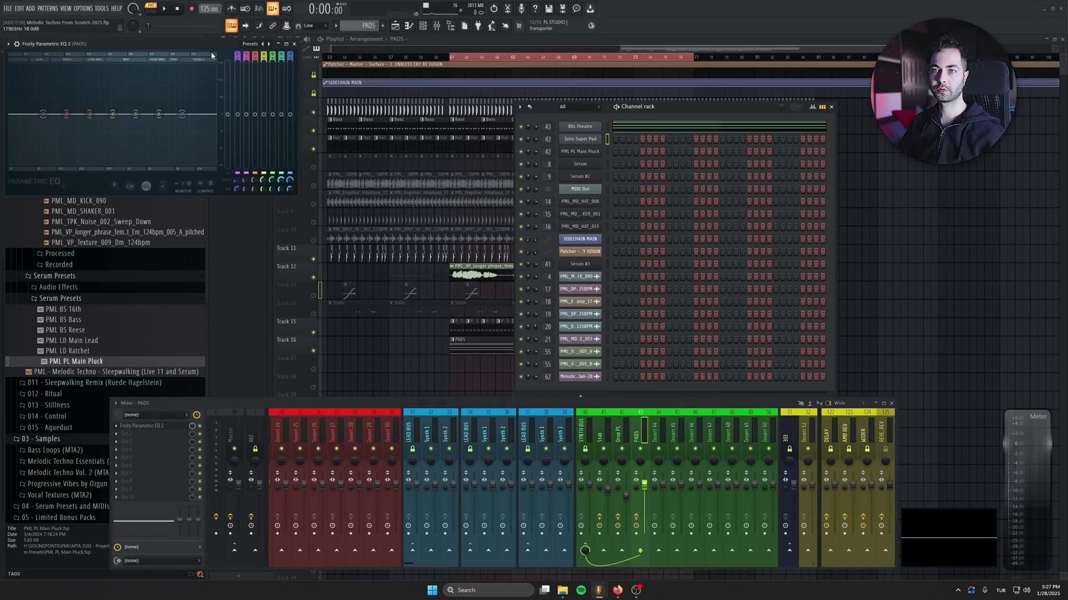
pyautogui.moveTo(189, 115); pyautogui.dragTo(190, 167)
pyautogui.moveTo(99, 115); pyautogui.dragTo(87, 115)
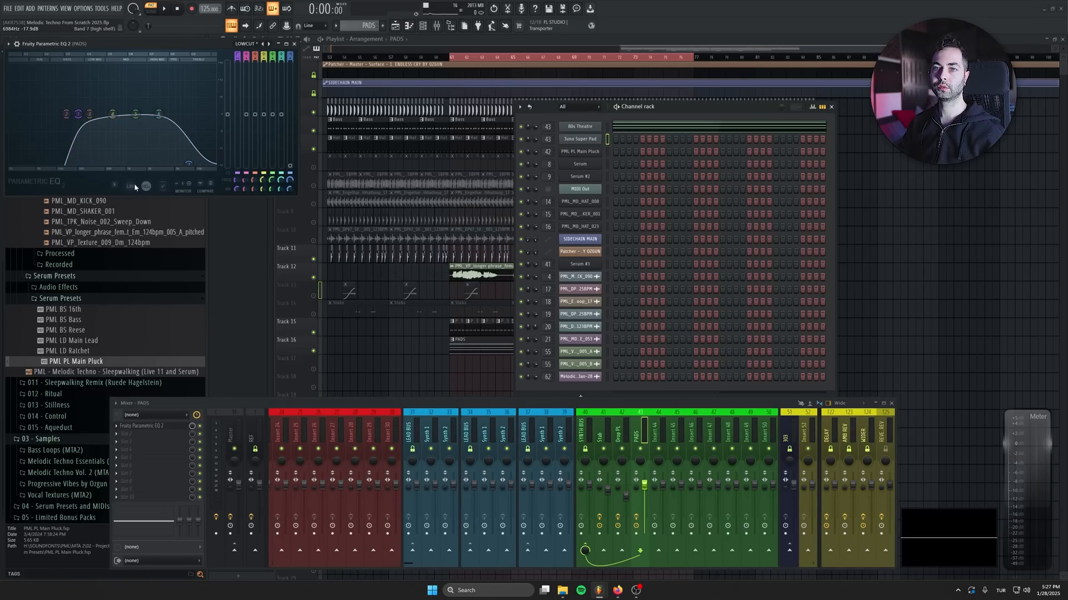
pyautogui.moveTo(189, 166); pyautogui.dragTo(164, 163)
pyautogui.press('space')
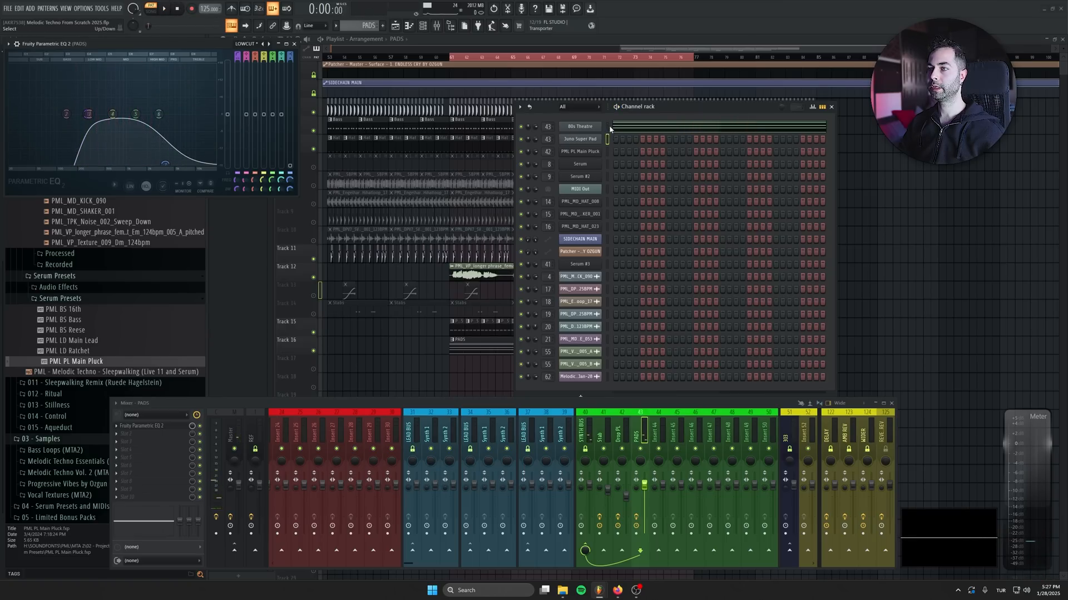
# Paste the pad chord into the Juno Super Pad channel and lower the PADS EQ's high-shelf frequency to about 2452 Hz
pyautogui.hotkey('ctrl', 'v')
pyautogui.press('space')
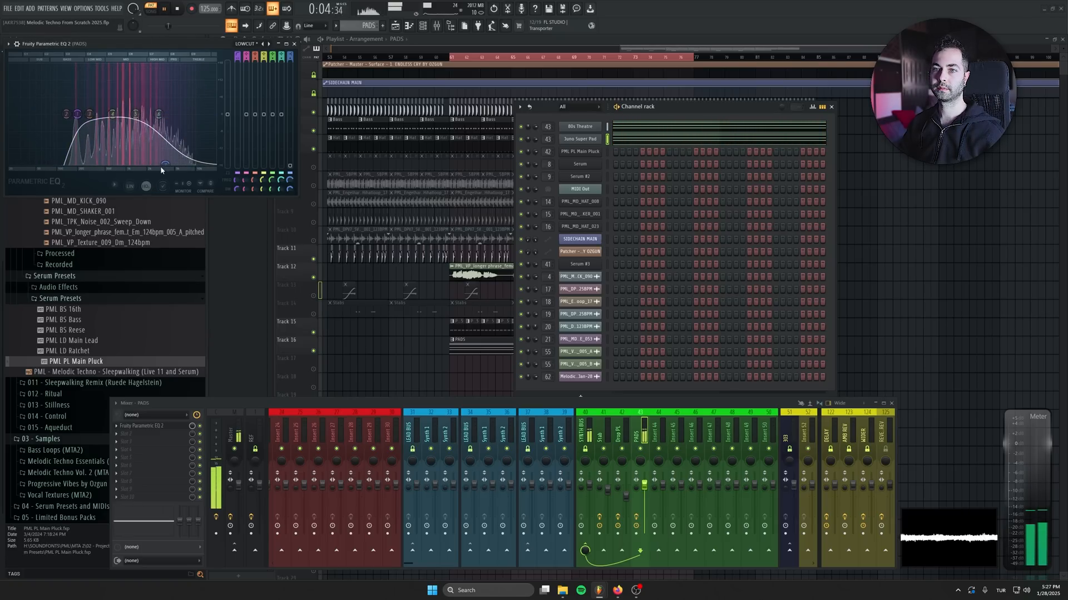
pyautogui.moveTo(168, 164); pyautogui.dragTo(147, 164)
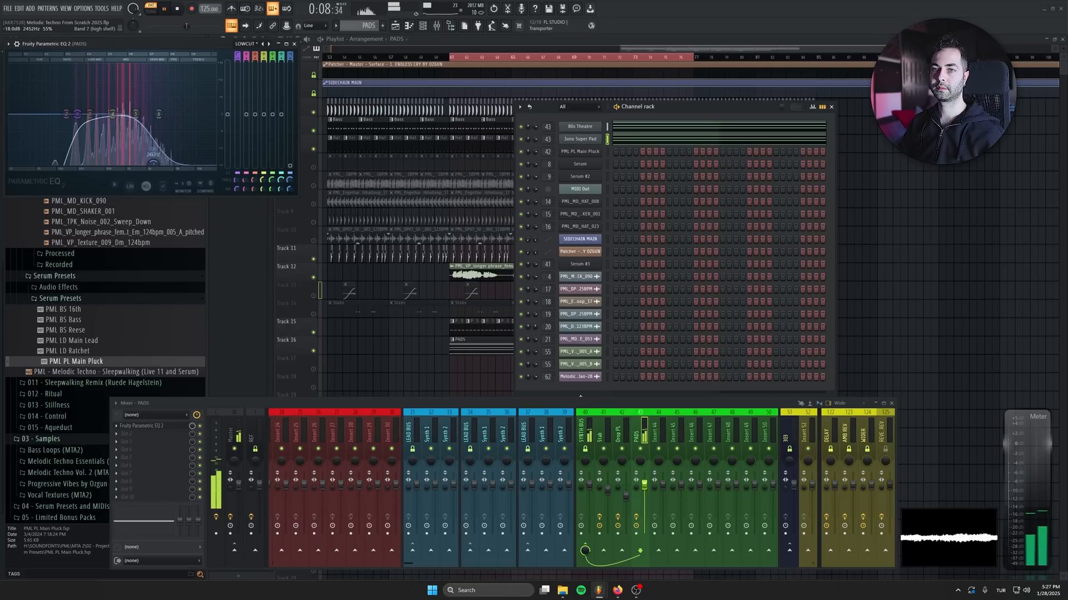
pyautogui.click(634, 143)
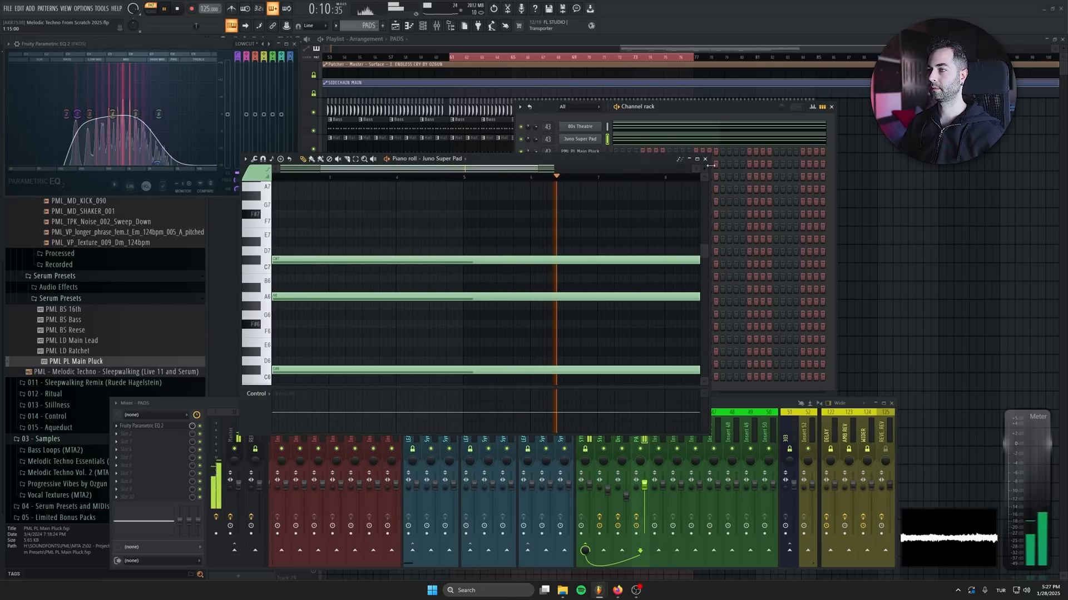
pyautogui.press('Escape')
pyautogui.click(294, 44)
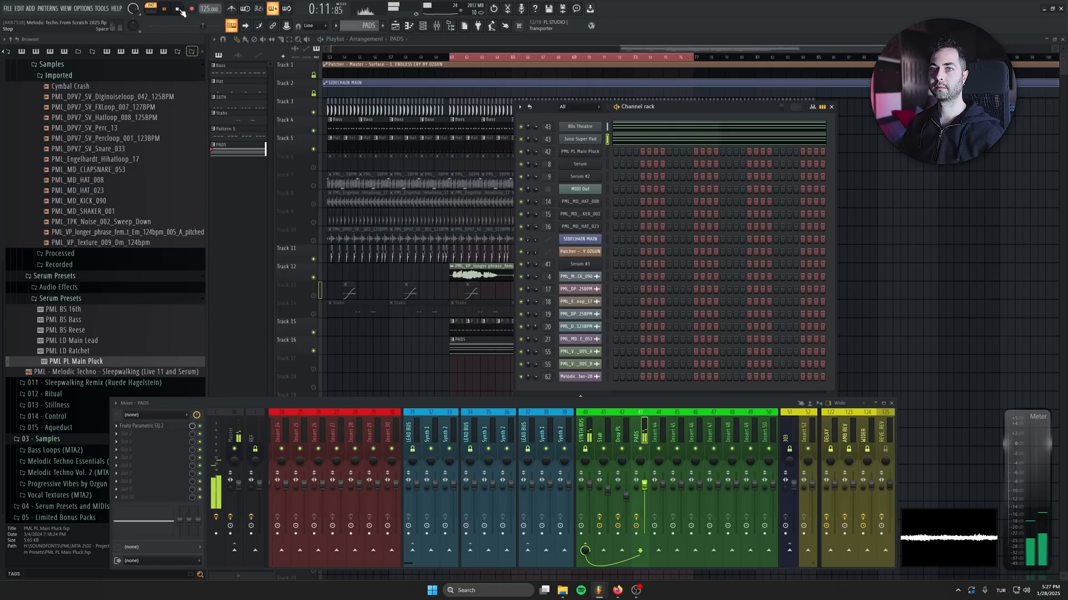
# Copy Fruity Love Philter from the Drop PL insert to the PADS insert and move it to the eighth effect slot
pyautogui.click(628, 430)
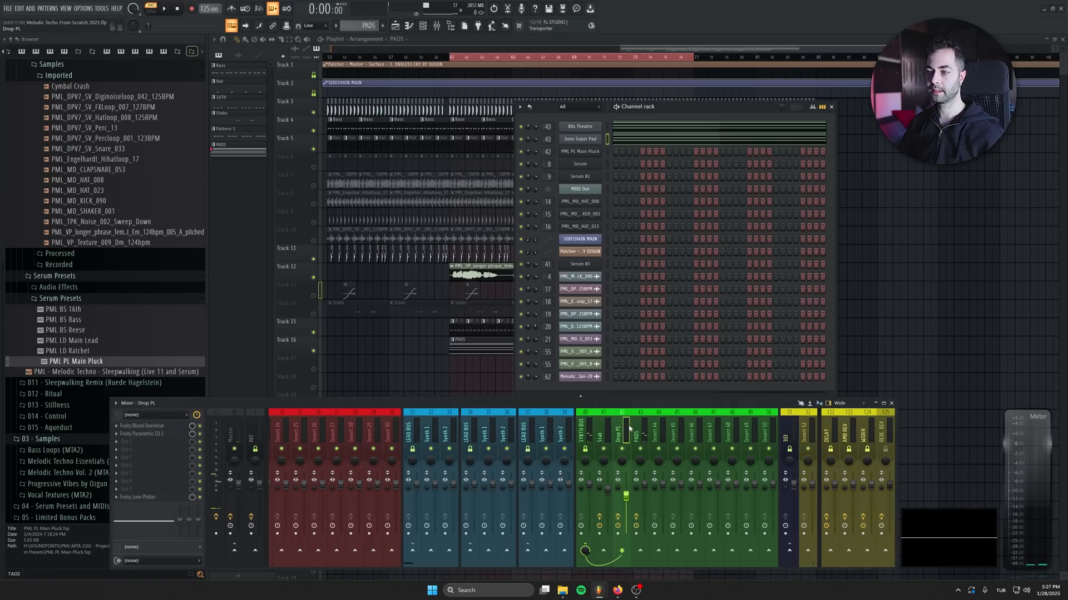
pyautogui.click(122, 493)
pyautogui.moveTo(161, 414); pyautogui.dragTo(642, 428)
pyautogui.moveTo(160, 462); pyautogui.dragTo(159, 483)
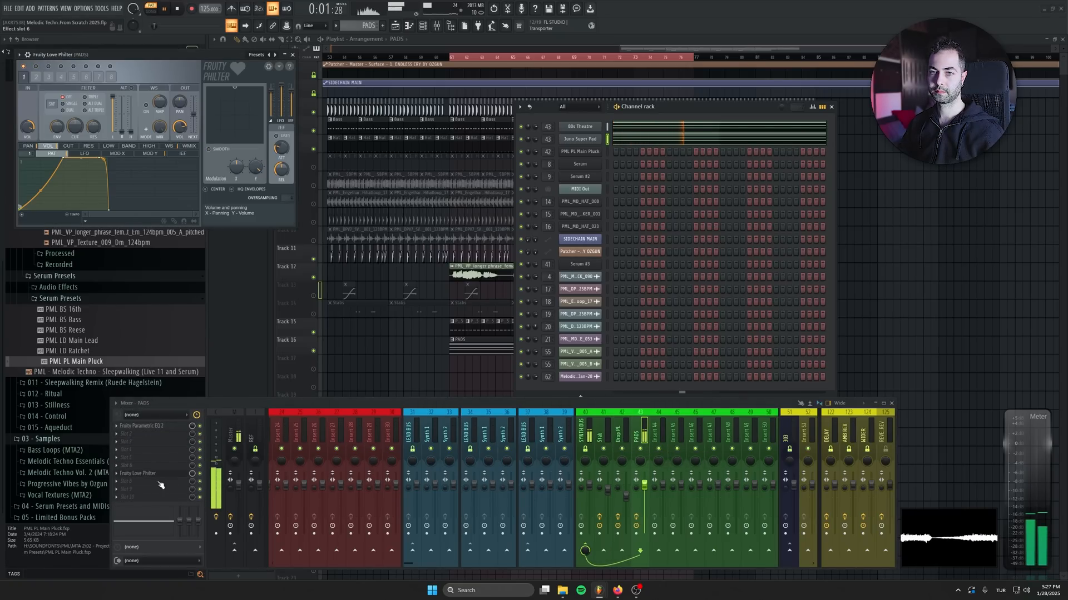
# Raise the first point of the PADS Love Philter volume envelope to about 25%, then close the plugin and stop playback
pyautogui.moveTo(21, 208); pyautogui.dragTo(17, 199)
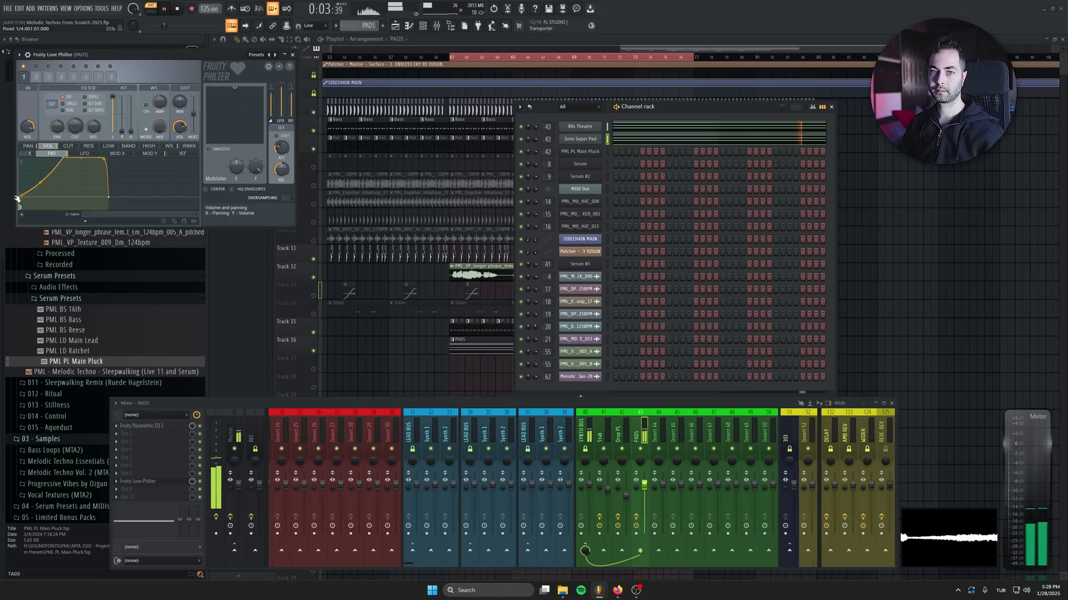
pyautogui.click(293, 56)
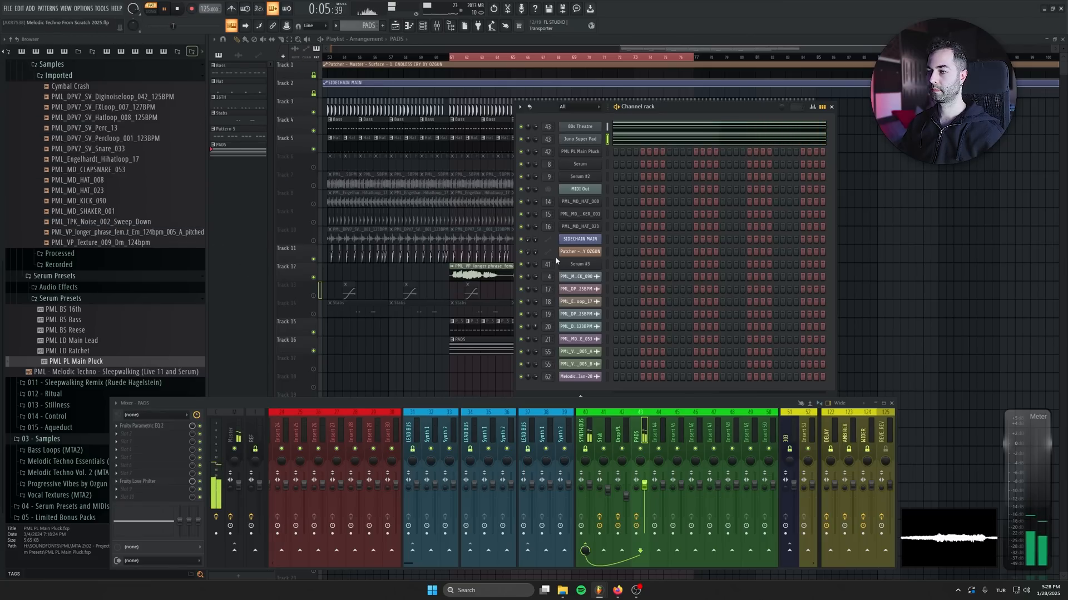
pyautogui.click(179, 8)
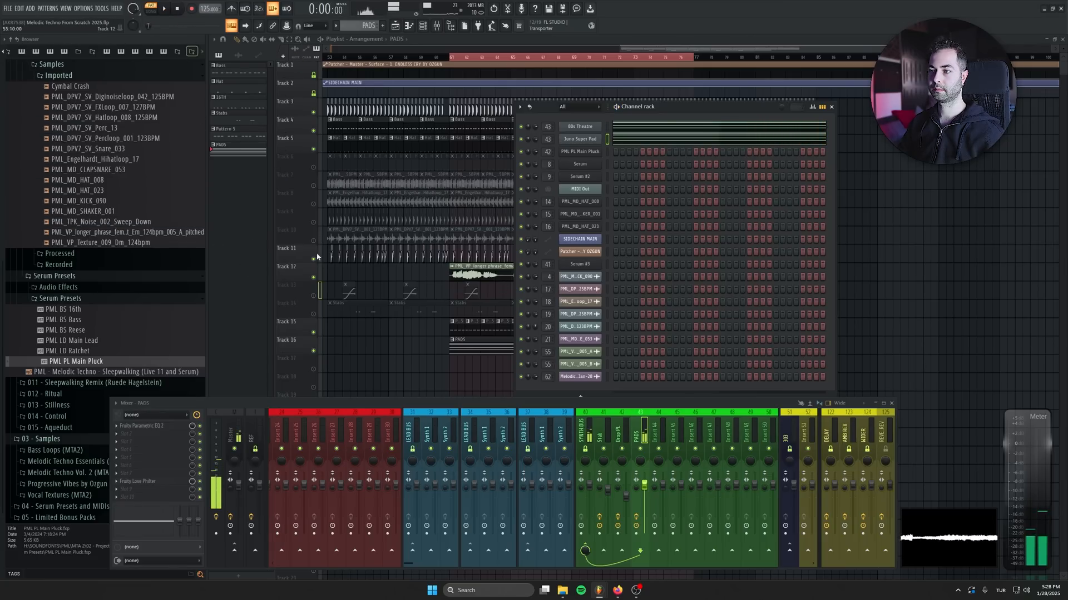
# Add Fruity Filter to the PADS insert's third effect slot and create an automation clip for its cutoff frequency
pyautogui.click(149, 445)
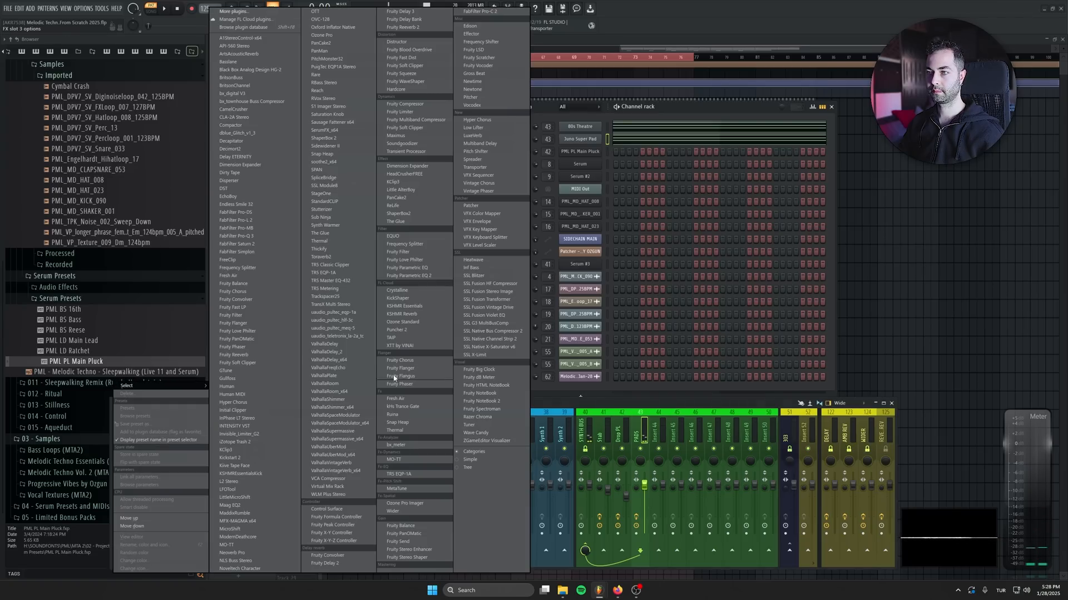
pyautogui.click(265, 322)
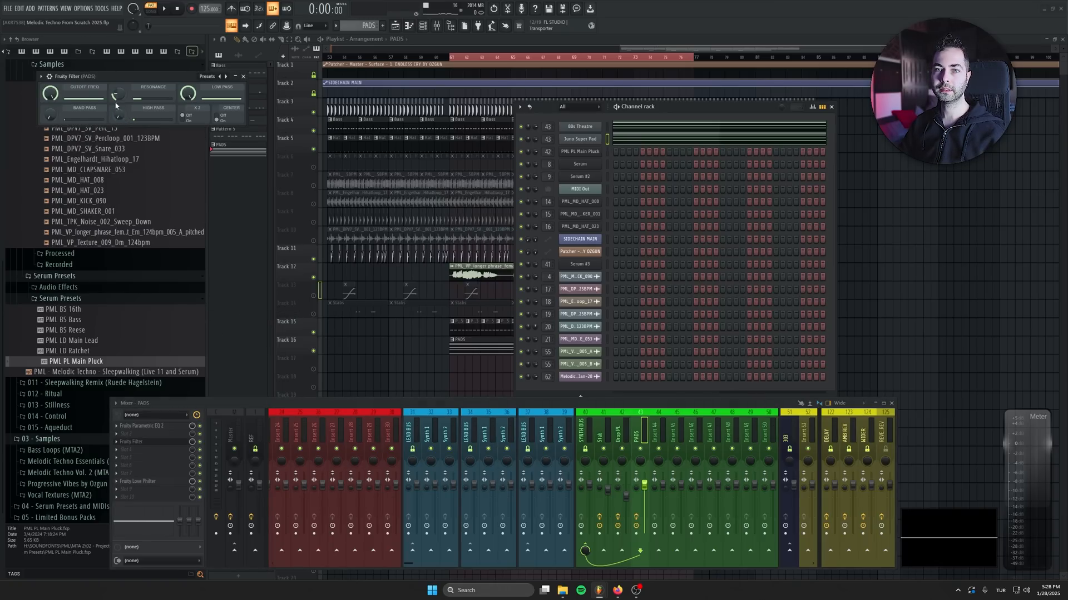
pyautogui.rightClick(48, 92)
pyautogui.click(74, 153)
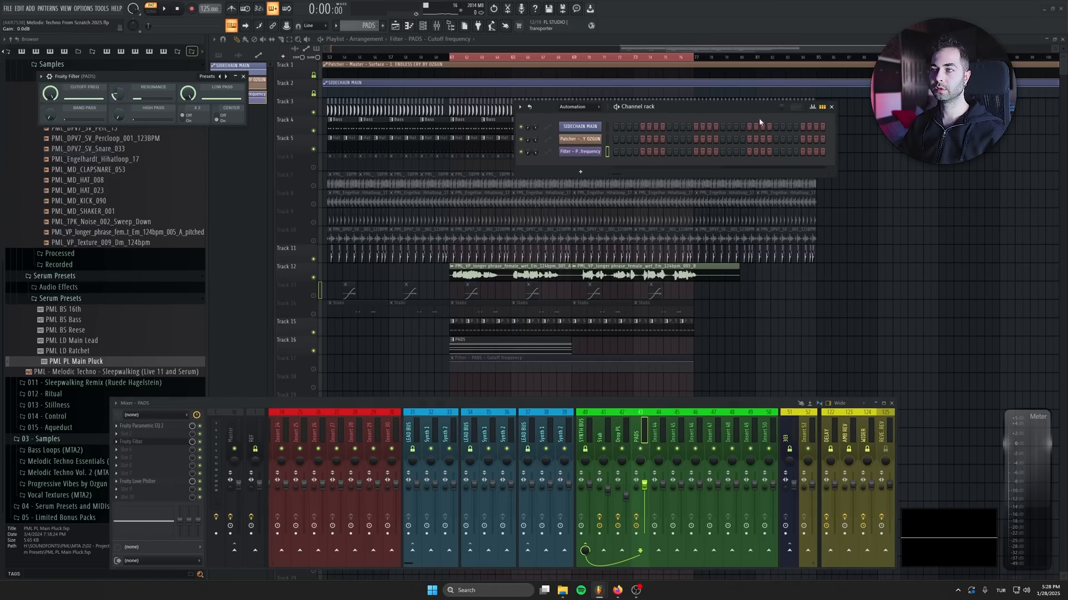
# Add a PADS clip at bar 53 on Track 16 and stretch the cutoff automation clip on Track 17 from bar 1 to bar 93
pyautogui.click(560, 338)
pyautogui.scroll(-5, 539, 305)
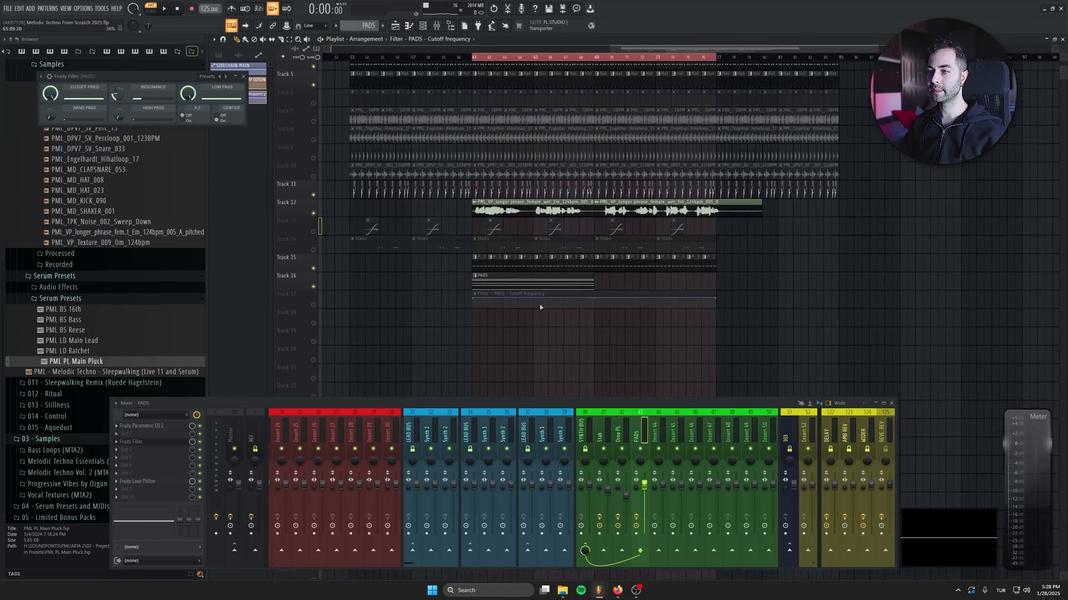
pyautogui.click(485, 242)
pyautogui.moveTo(448, 255); pyautogui.dragTo(505, 286)
pyautogui.click(451, 269)
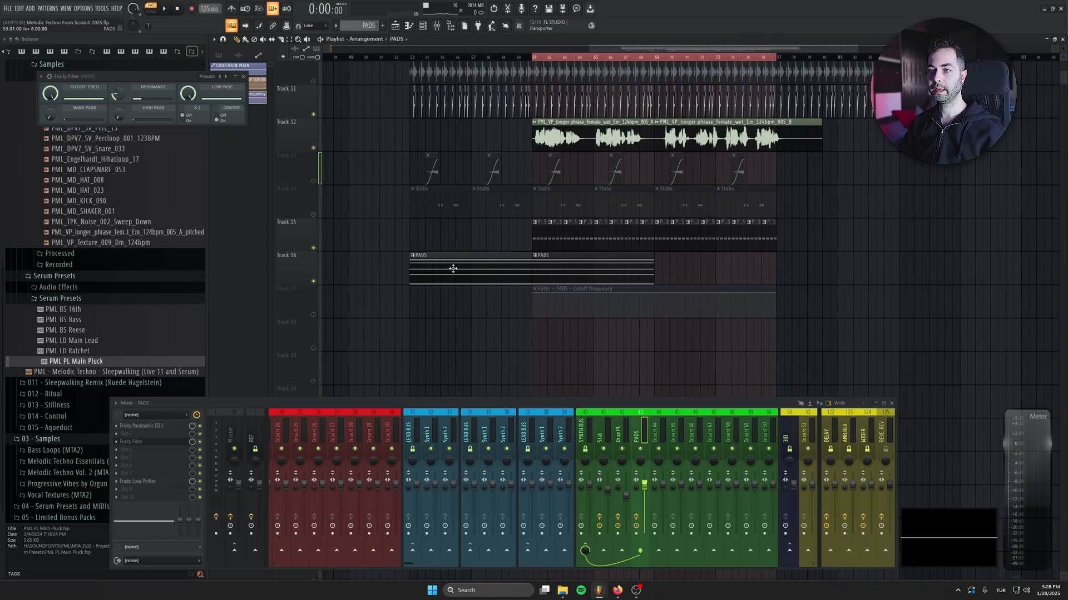
pyautogui.click(445, 289)
pyautogui.scroll(-3, 317, 315)
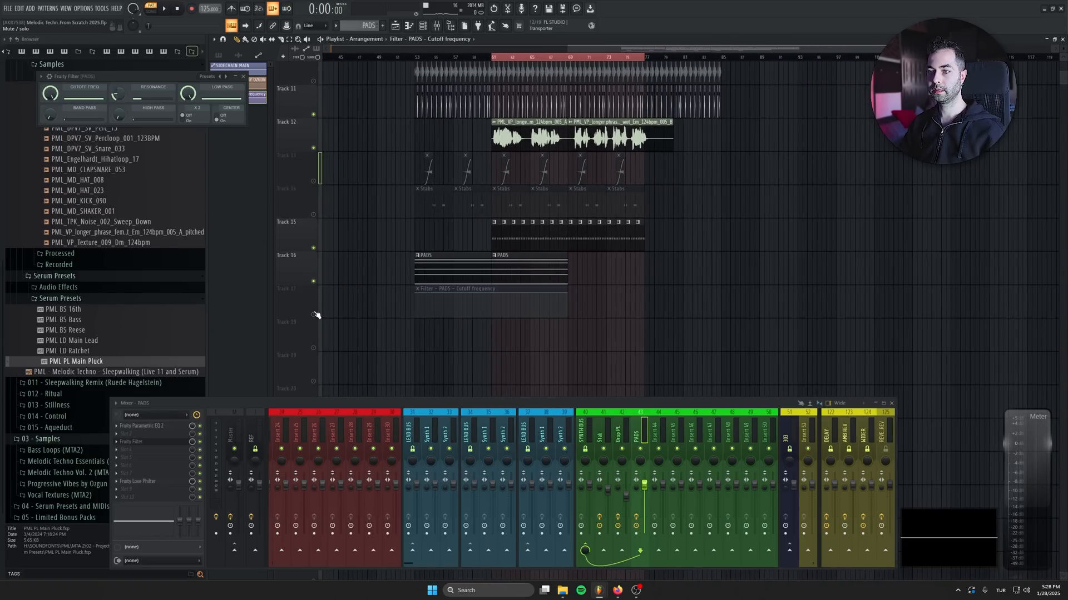
pyautogui.scroll(-3, 316, 316)
pyautogui.moveTo(709, 295); pyautogui.dragTo(745, 268)
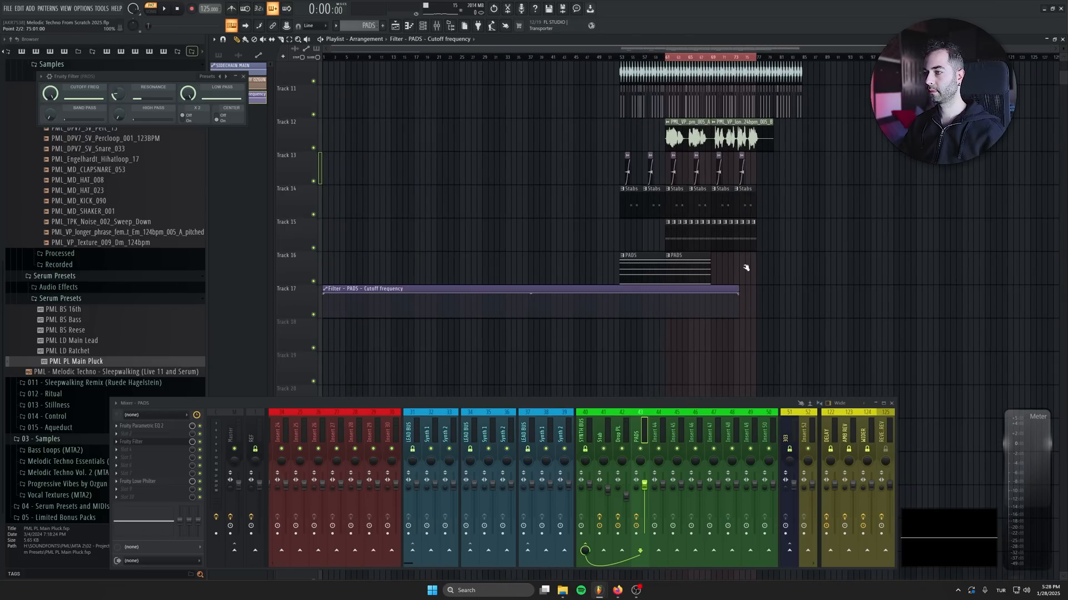
pyautogui.scroll(5, 853, 318)
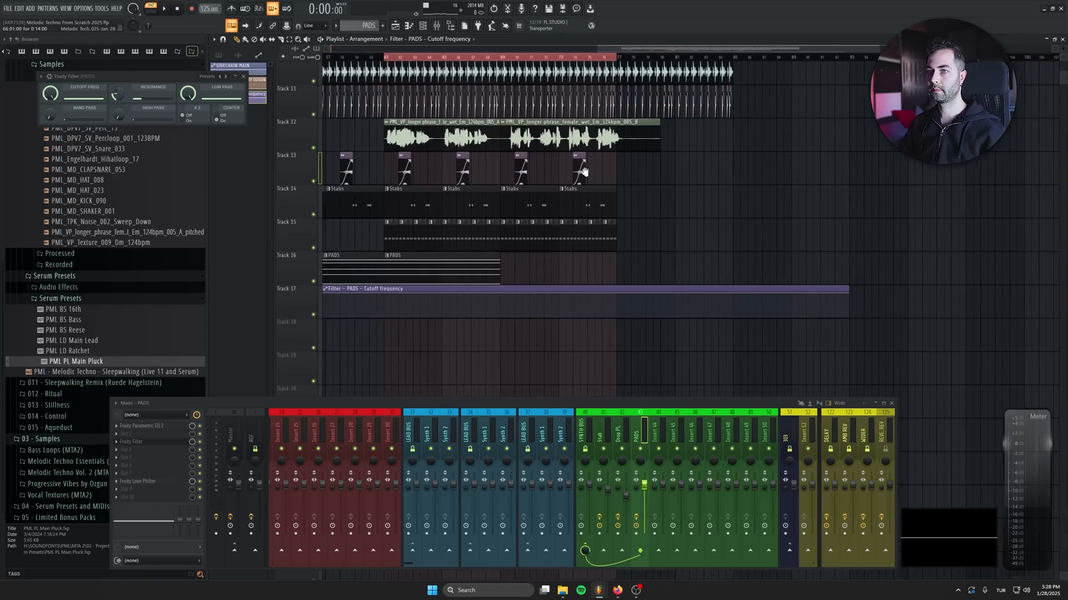
# Add a third PADS clip at bar 69 on Track 16
pyautogui.moveTo(581, 172); pyautogui.dragTo(748, 166)
pyautogui.hotkey('ctrl', 'd')
pyautogui.press('l')
pyautogui.moveTo(586, 255); pyautogui.dragTo(702, 256)
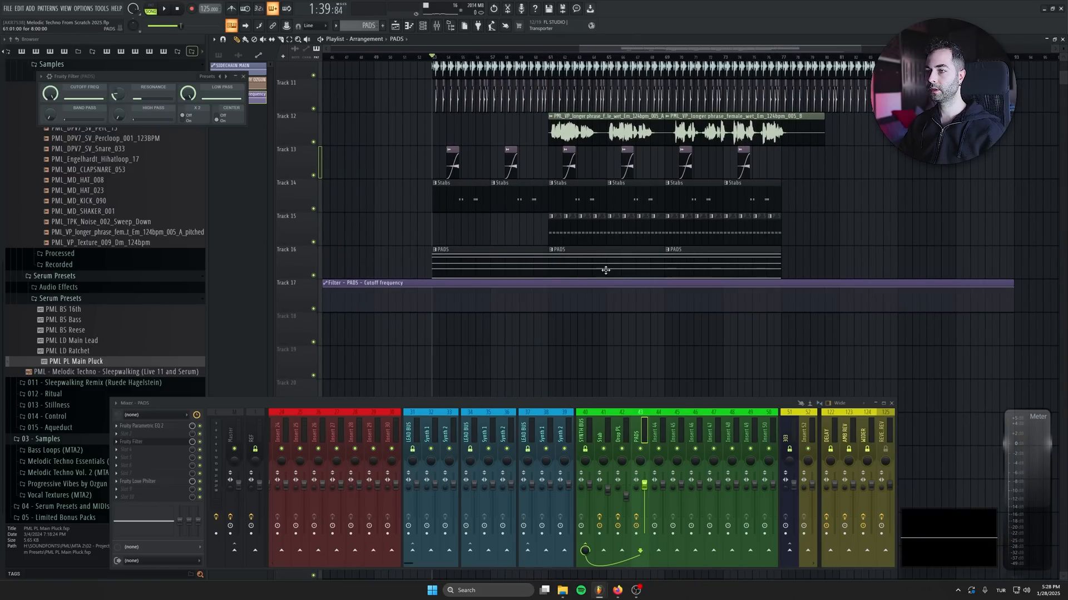
# Shape the PADS cutoff automation to drop low at bar 53 and rise fully open by bar 78, and play from bar 61
pyautogui.moveTo(420, 294); pyautogui.dragTo(440, 316)
pyautogui.moveTo(795, 297); pyautogui.dragTo(794, 276)
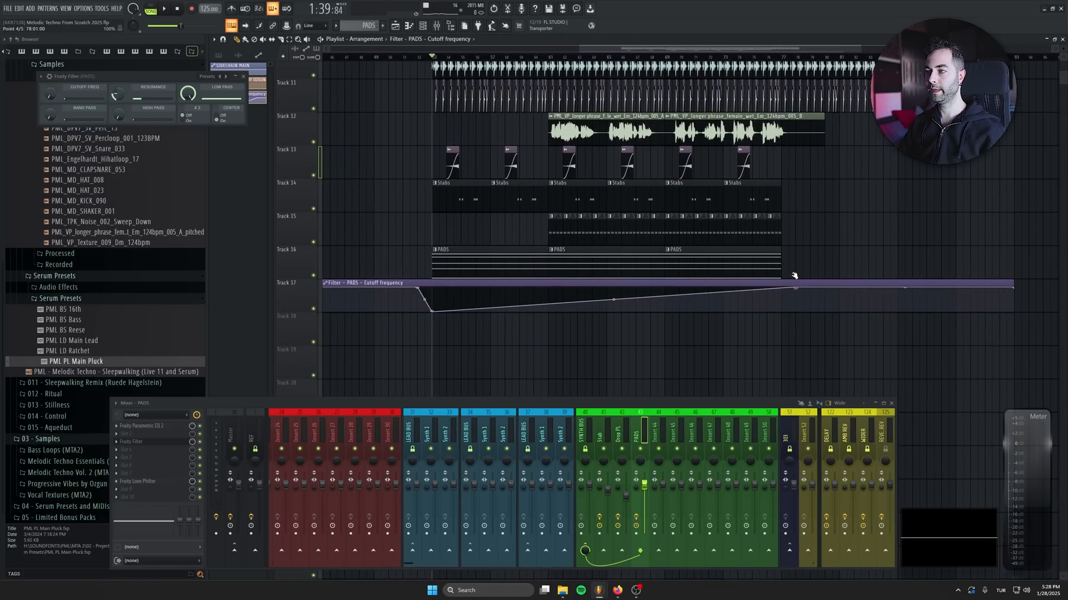
pyautogui.moveTo(454, 102); pyautogui.dragTo(390, 197)
pyautogui.scroll(-2, 412, 293)
pyautogui.press('space')
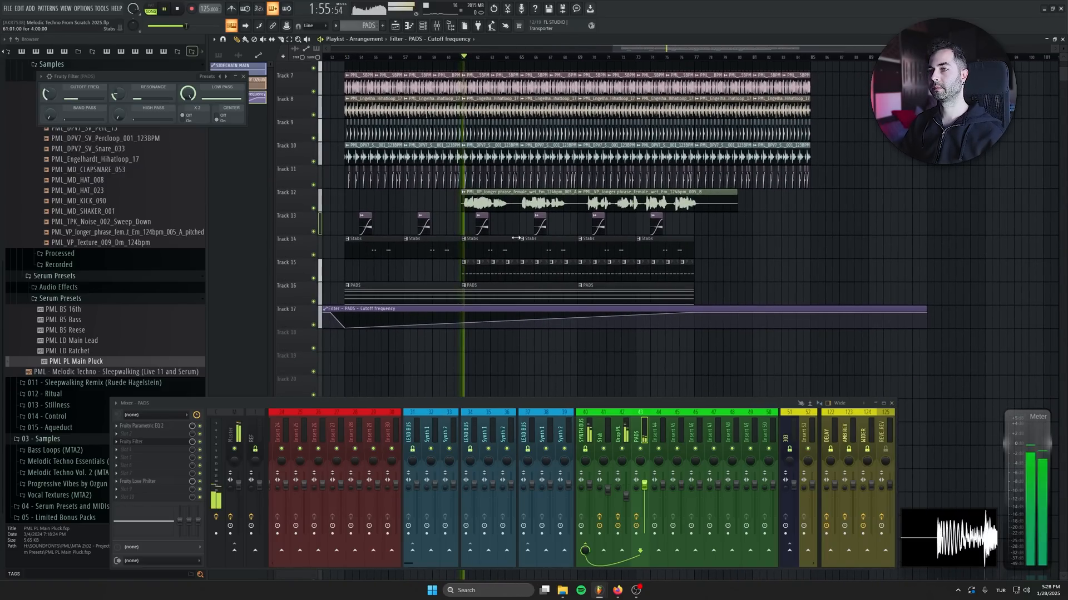
# Mute Tracks 7 to 11 while the arrangement plays
pyautogui.scroll(2, 314, 159)
pyautogui.click(313, 138)
pyautogui.click(313, 161)
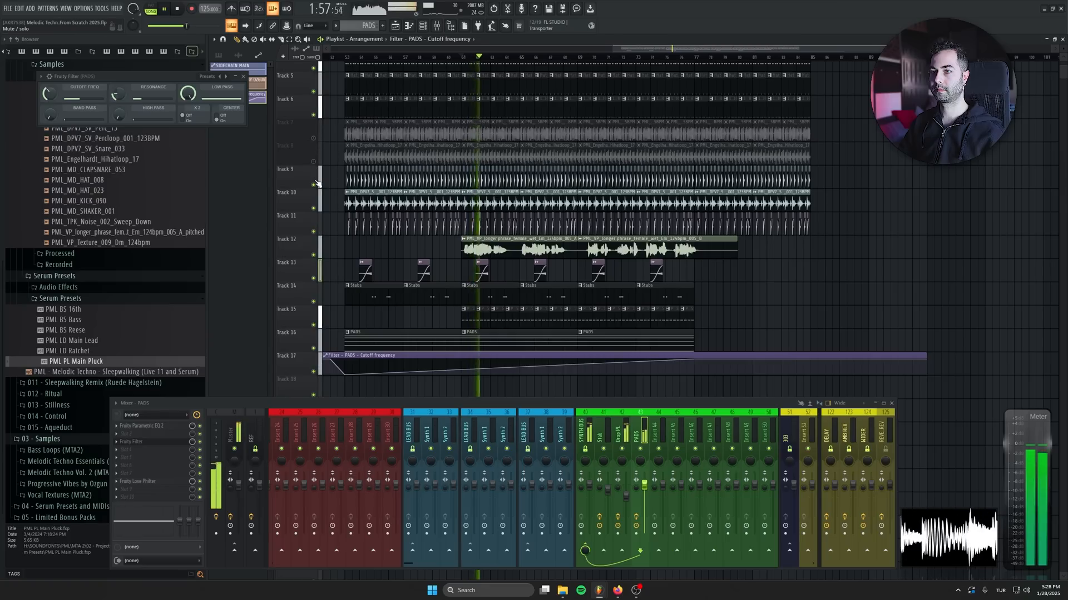
pyautogui.click(313, 185)
pyautogui.click(313, 208)
pyautogui.click(313, 231)
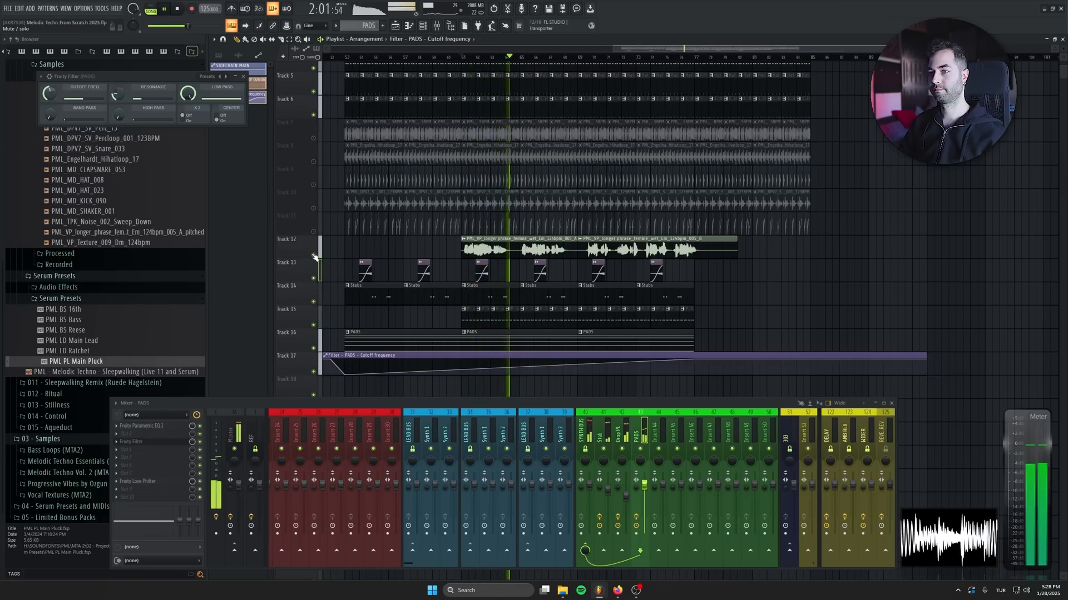
# Mute Tracks 5 and 6 and slightly lower the PADS insert's volume fader while listening
pyautogui.scroll(-1, 309, 167)
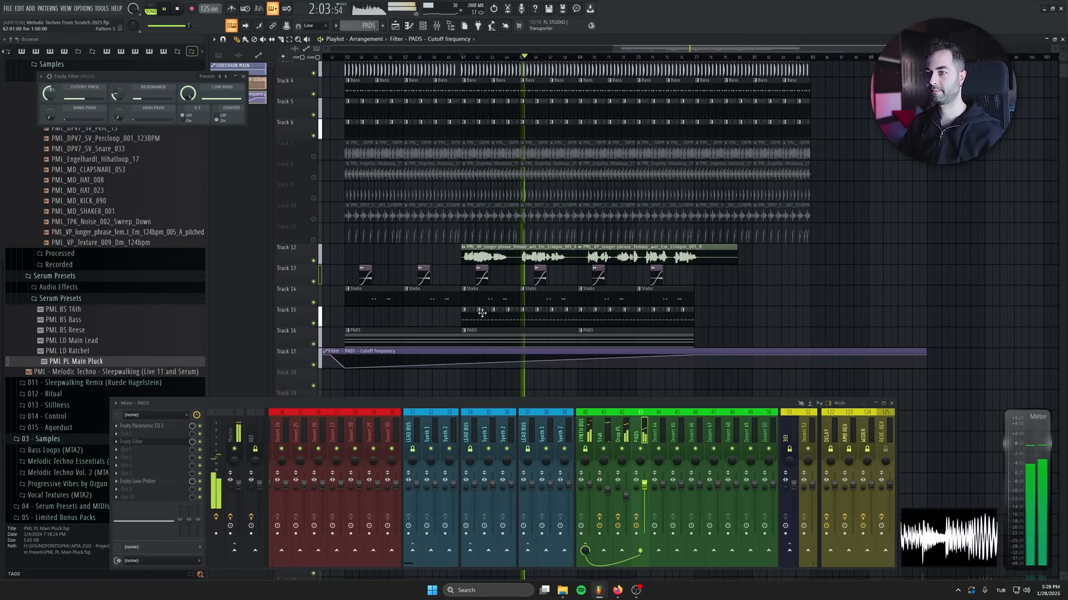
pyautogui.click(313, 136)
pyautogui.click(313, 115)
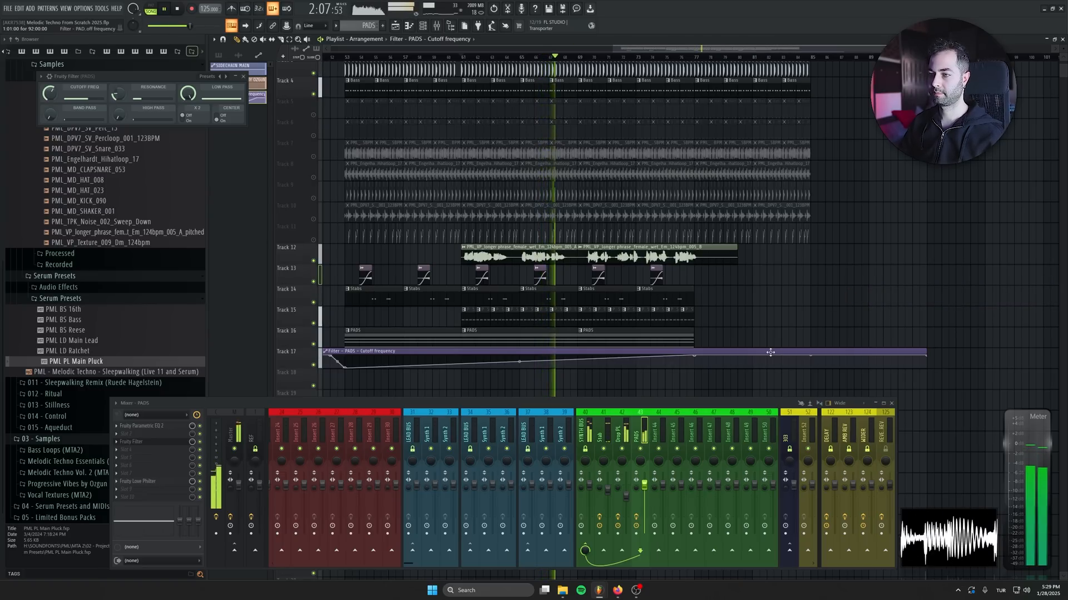
pyautogui.moveTo(644, 489); pyautogui.dragTo(644, 484)
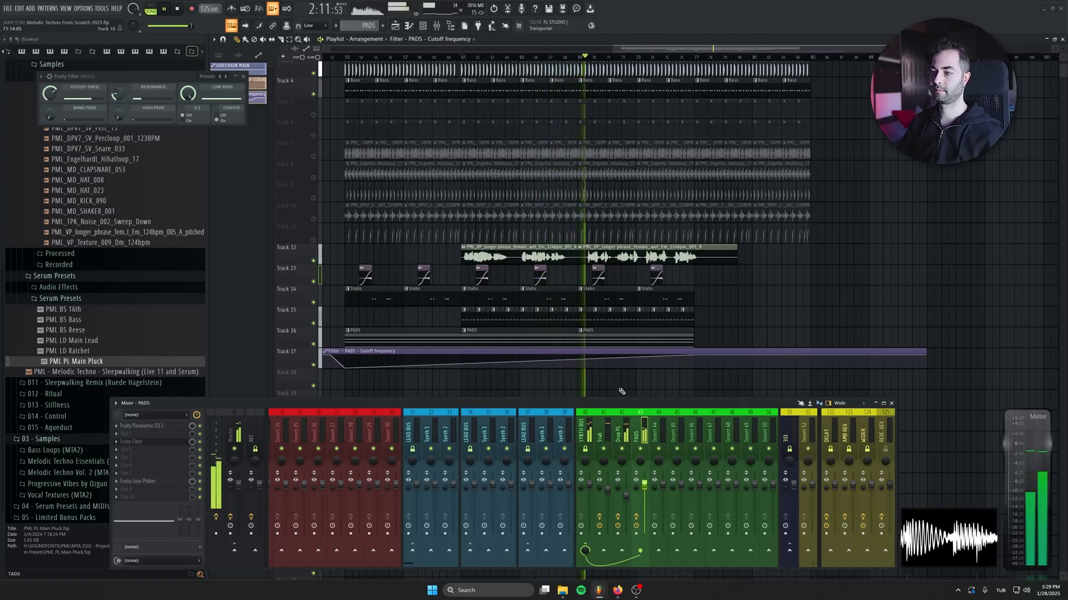
pyautogui.moveTo(644, 484); pyautogui.dragTo(646, 492)
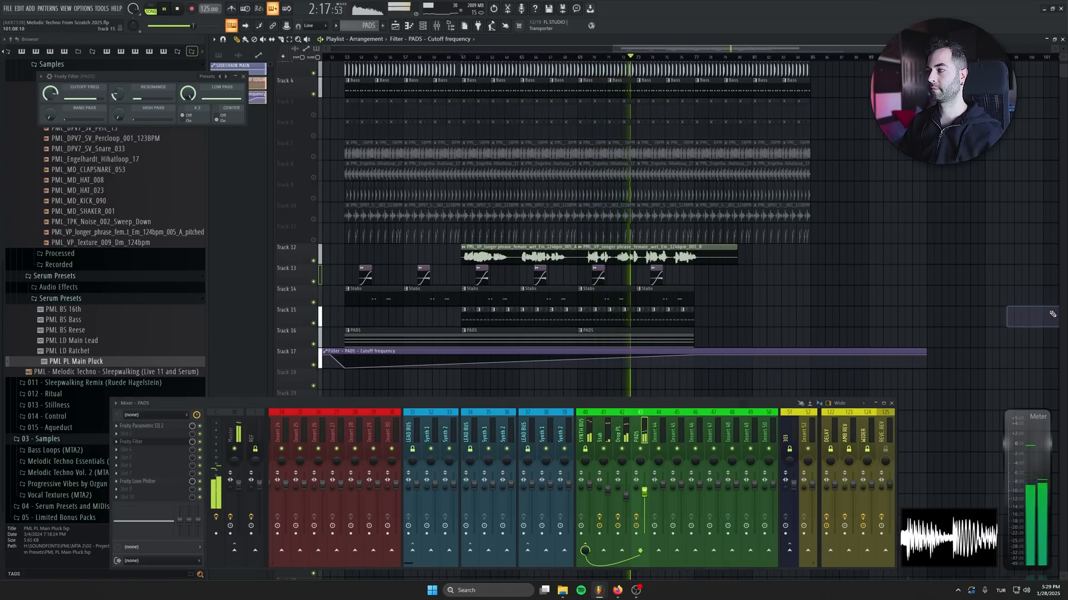
# Move the drum and bass clips on Tracks 3 to 11 from bar 77 to bar 81, leaving a four-bar break, and stop playback
pyautogui.scroll(2, 763, 224)
pyautogui.keyDown('ctrl'); pyautogui.scroll(3, 773, 167); pyautogui.keyUp('ctrl')
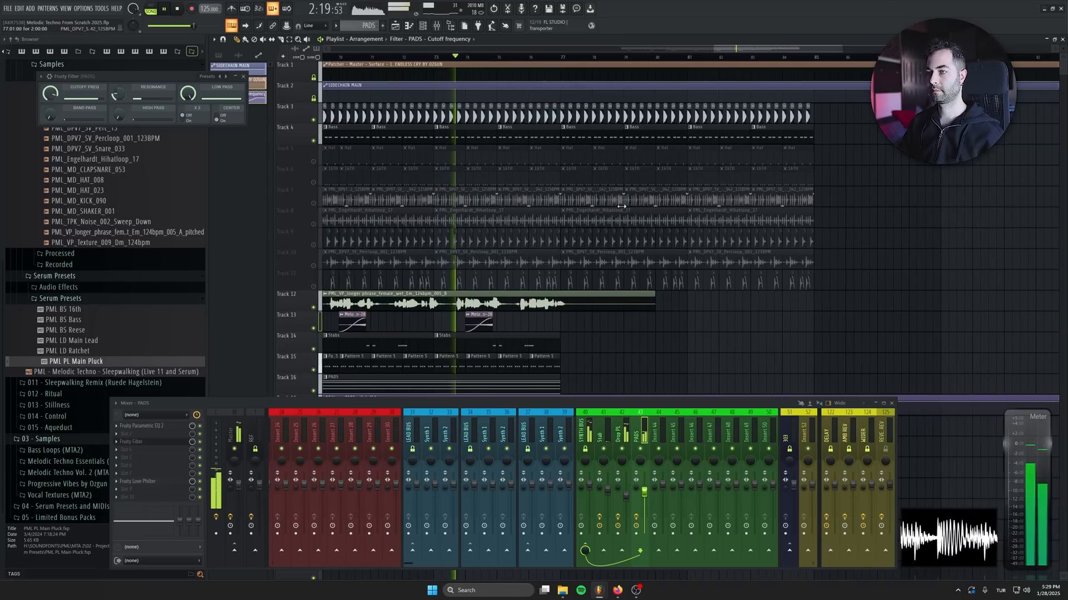
pyautogui.moveTo(777, 122); pyautogui.dragTo(483, 290)
pyautogui.moveTo(500, 143); pyautogui.dragTo(627, 143)
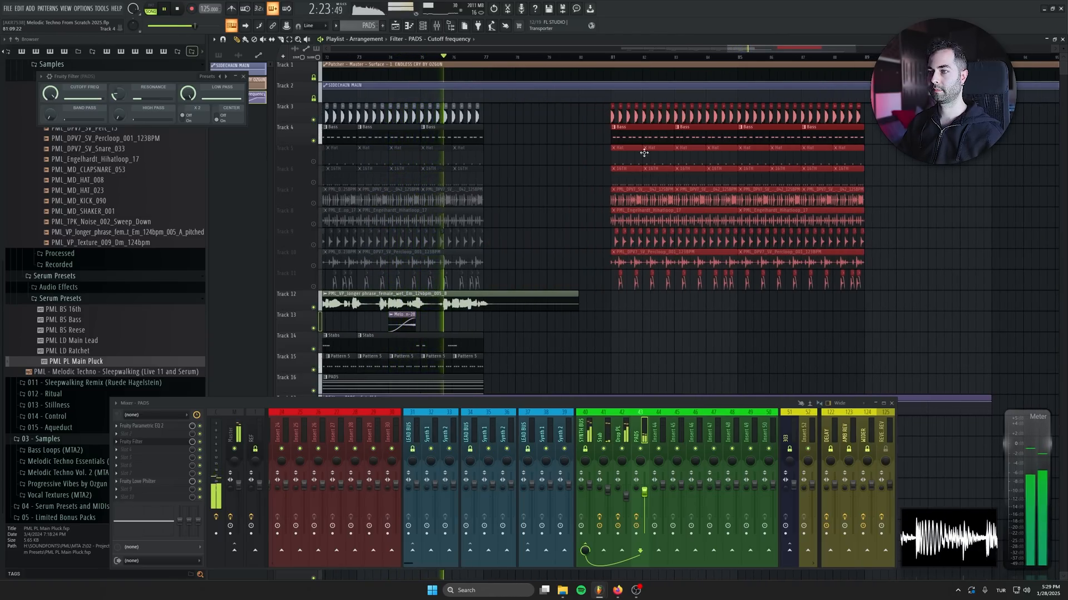
pyautogui.click(819, 342)
pyautogui.scroll(-2, 648, 214)
pyautogui.hscroll(-3, 648, 183)
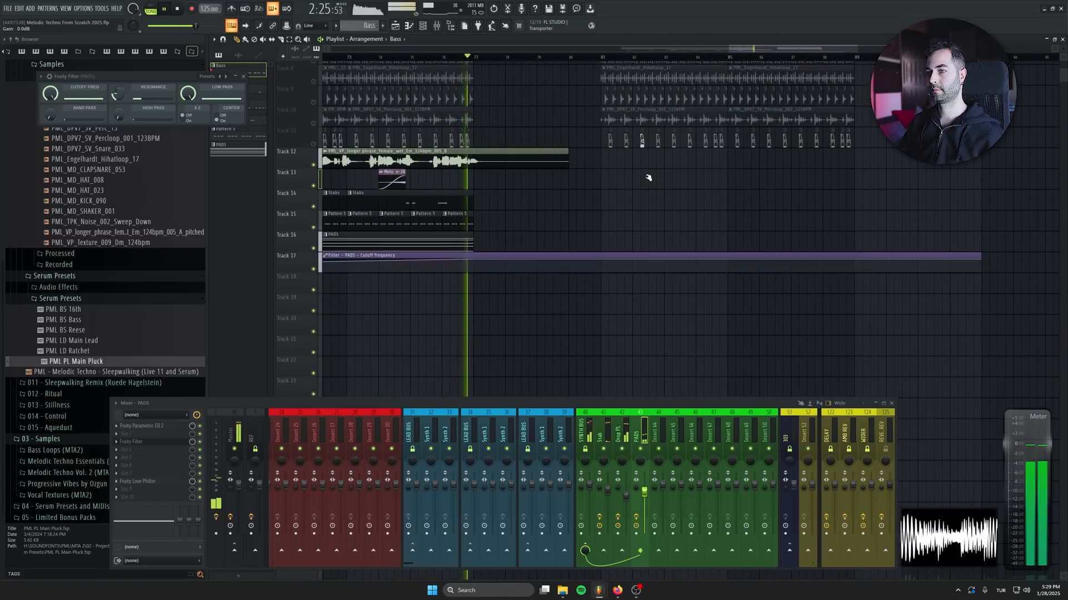
pyautogui.press('space')
# Duplicate the drum and bass section that starts at bar 81 so it continues to bar 97
pyautogui.keyDown('ctrl'); pyautogui.scroll(-5, 534, 57); pyautogui.keyUp('ctrl')
pyautogui.scroll(2, 548, 194)
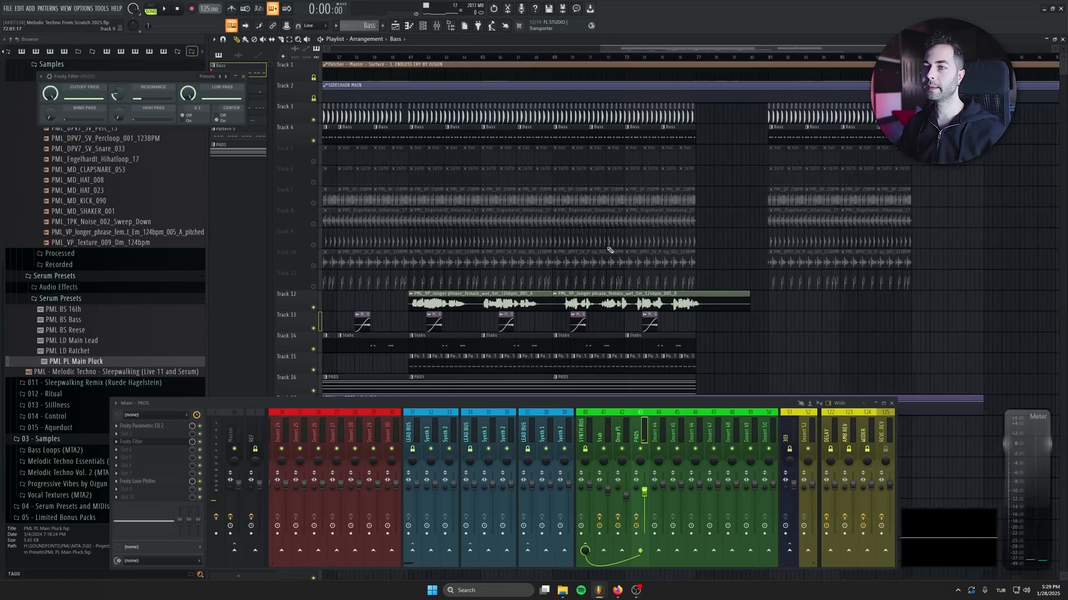
pyautogui.scroll(-1, 549, 195)
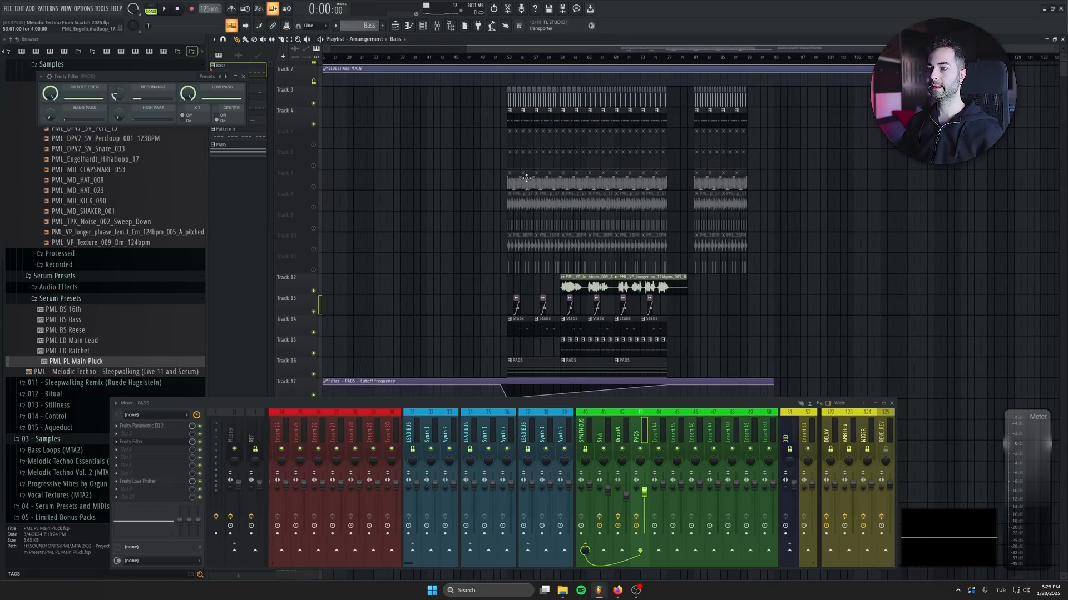
pyautogui.click(505, 57)
pyautogui.hscroll(2, 547, 137)
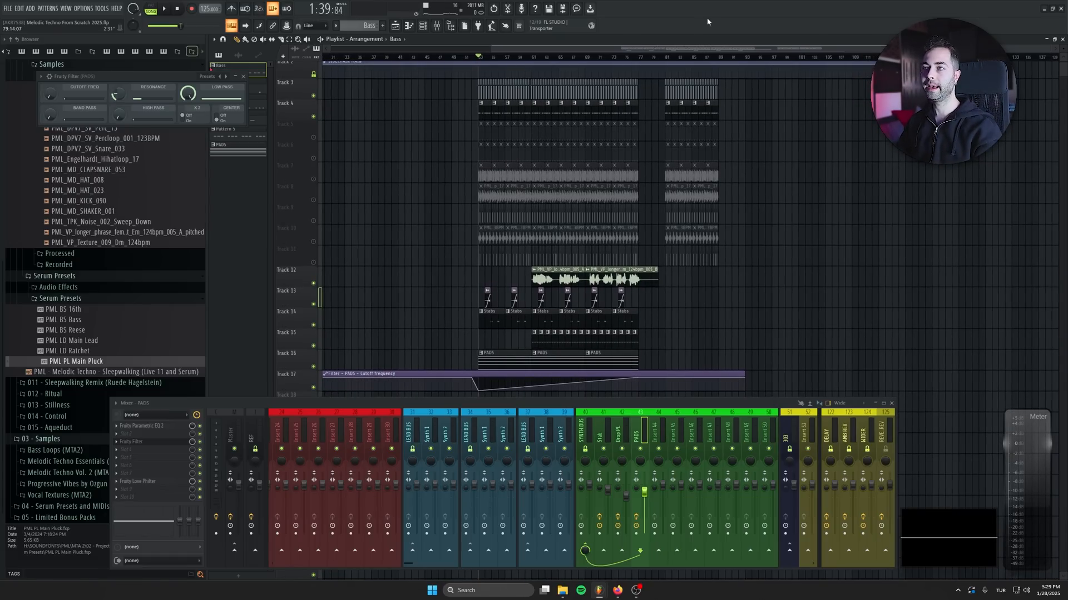
pyautogui.moveTo(740, 94); pyautogui.dragTo(649, 266)
pyautogui.keyDown('ctrl'); pyautogui.scroll(4, 663, 168); pyautogui.keyUp('ctrl')
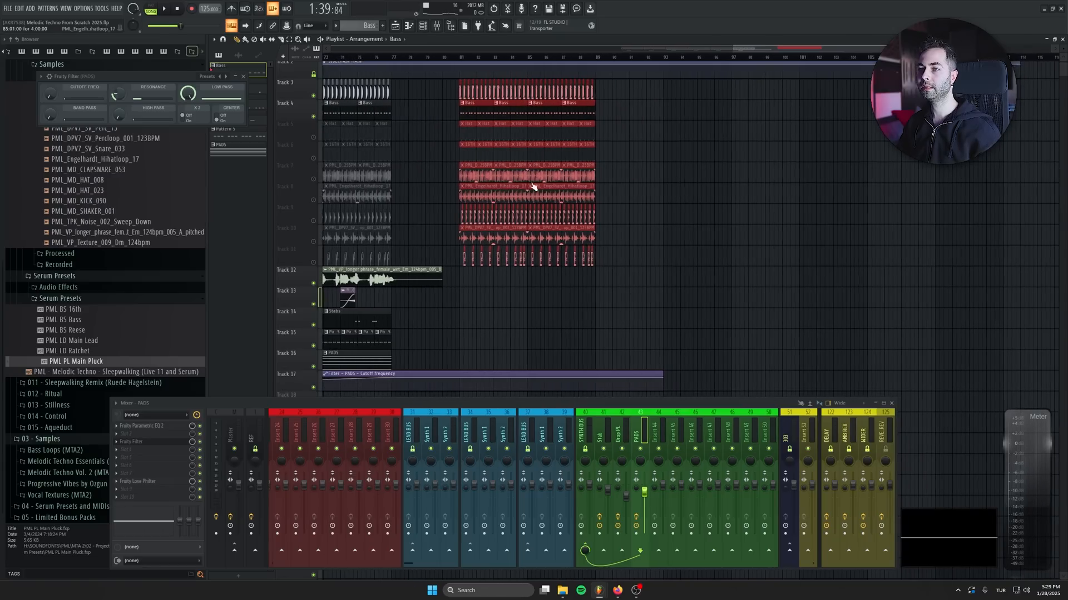
pyautogui.hotkey('ctrl', 'b')
pyautogui.moveTo(662, 168); pyautogui.dragTo(654, 168)
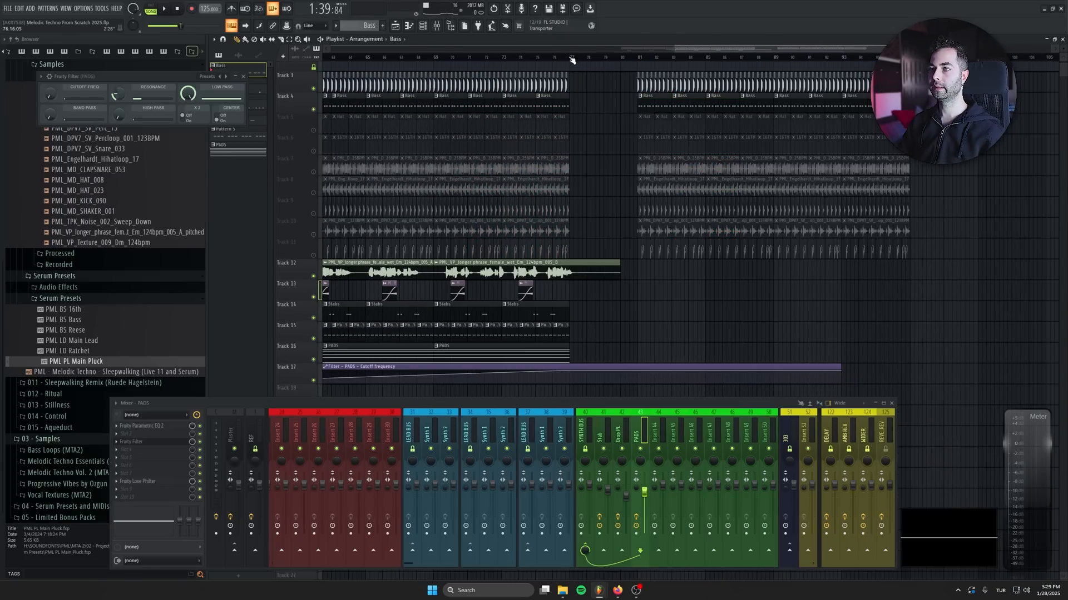
# Select the four-bar break between bars 77 and 81 on the playlist timeline and clear the selection
pyautogui.moveTo(569, 57); pyautogui.dragTo(623, 57)
pyautogui.keyDown('ctrl'); pyautogui.scroll(3, 637, 56); pyautogui.keyUp('ctrl')
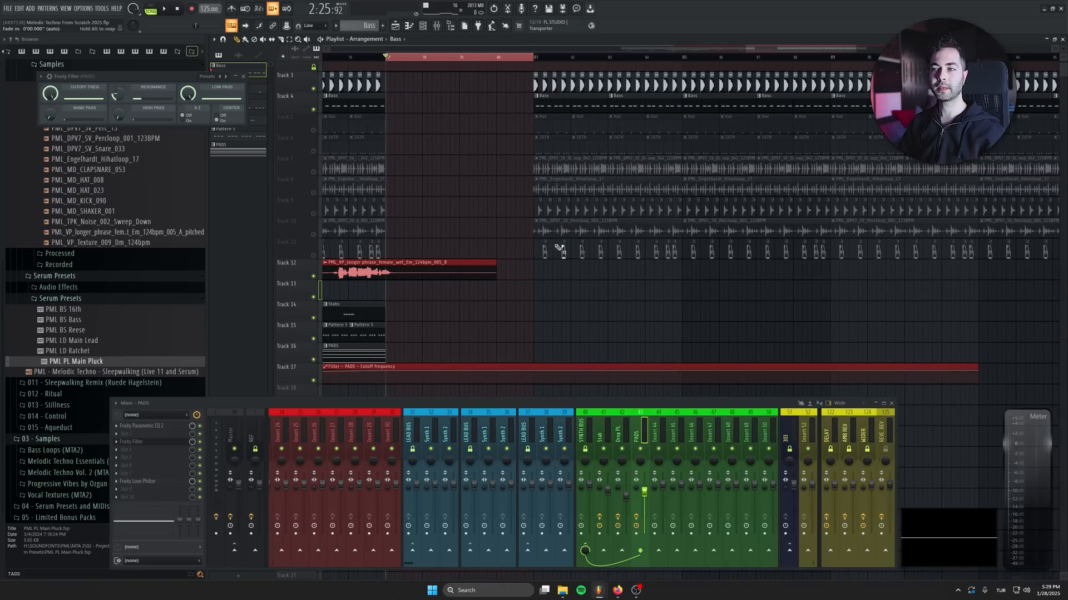
pyautogui.click(391, 62)
pyautogui.hotkey('ctrl', 'd')
# Create a new pattern named Arp, place it at bar 69 on Track 18 and set the playback position there
pyautogui.moveTo(384, 143); pyautogui.dragTo(690, 196)
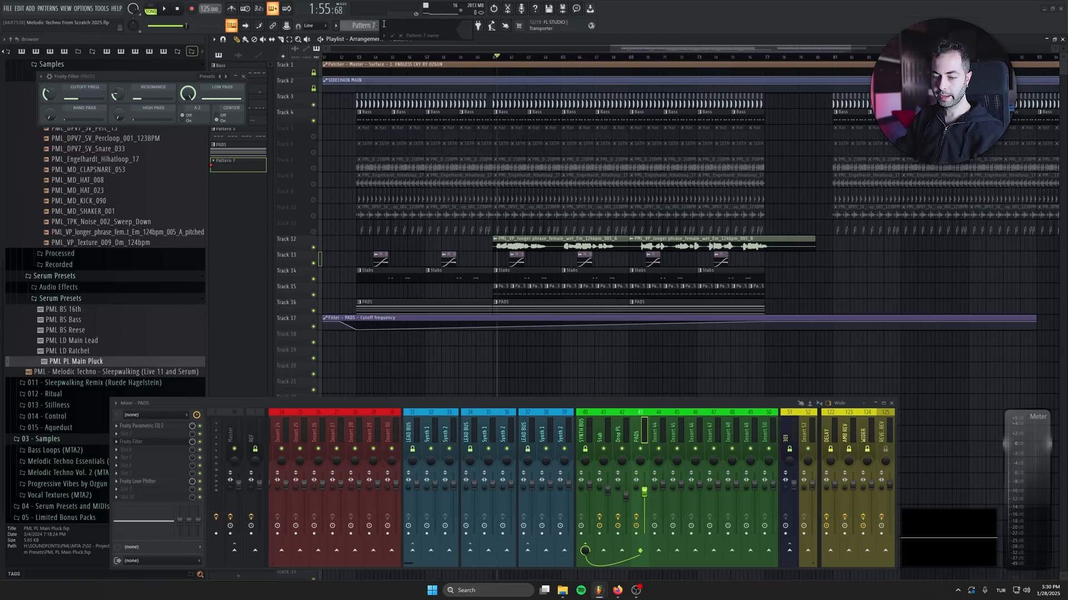
pyautogui.write('rp')
pyautogui.press('Return')
pyautogui.scroll(3, 508, 337)
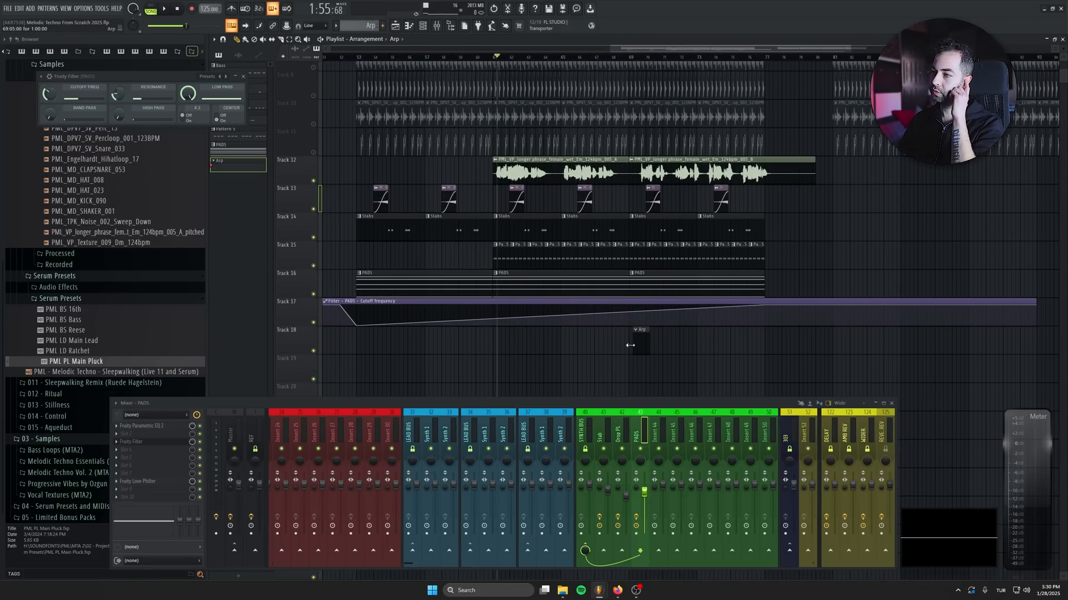
pyautogui.moveTo(636, 346); pyautogui.dragTo(582, 353)
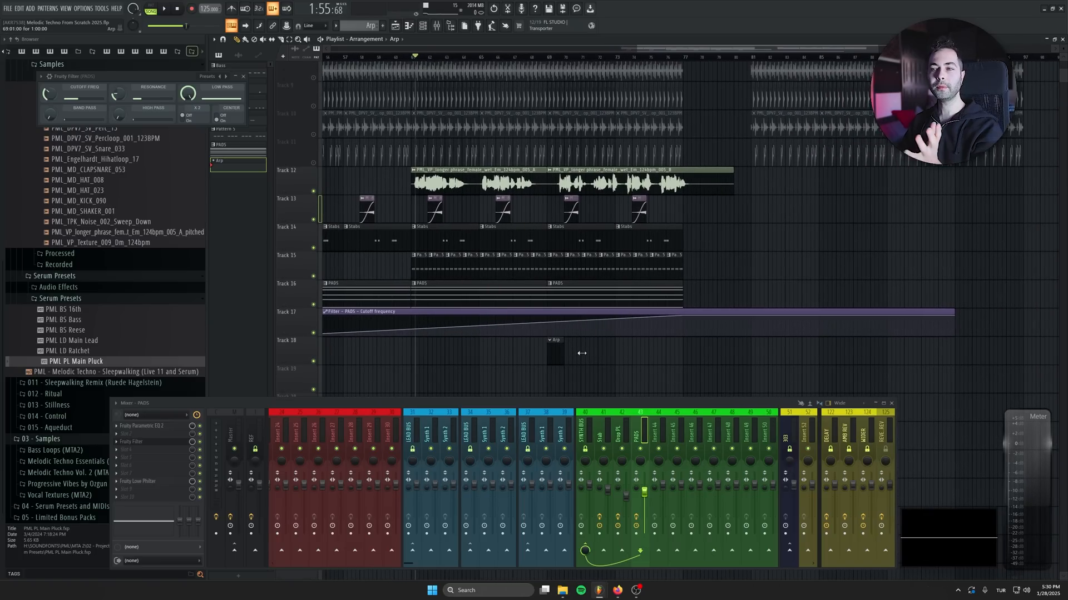
pyautogui.click(551, 57)
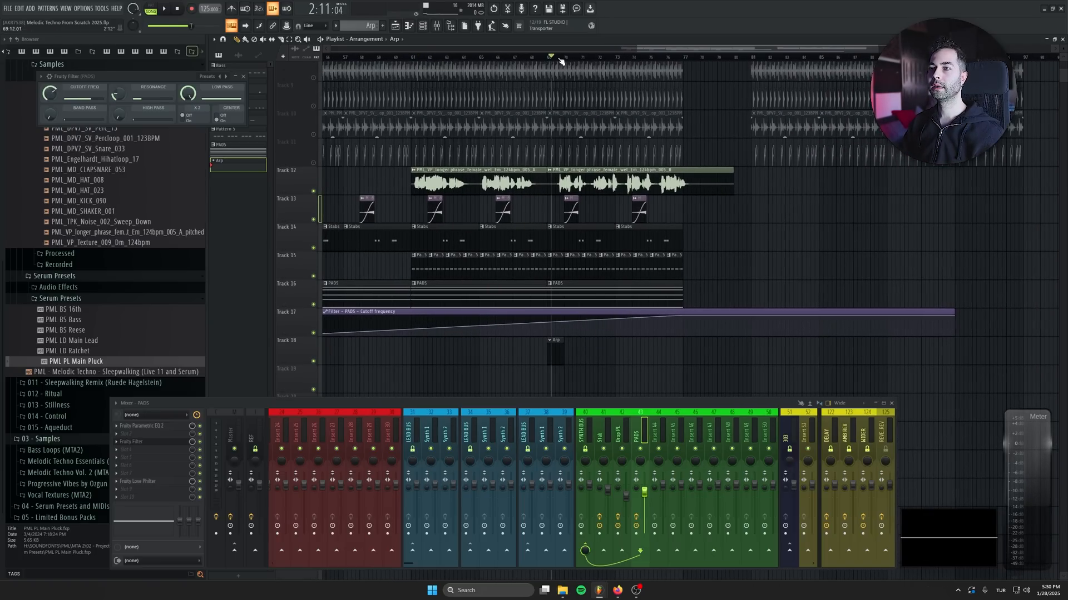
# Insert a new FLEX channel above 80s Theatre in the channel rack
pyautogui.moveTo(769, 226); pyautogui.dragTo(702, 214)
pyautogui.press('F6')
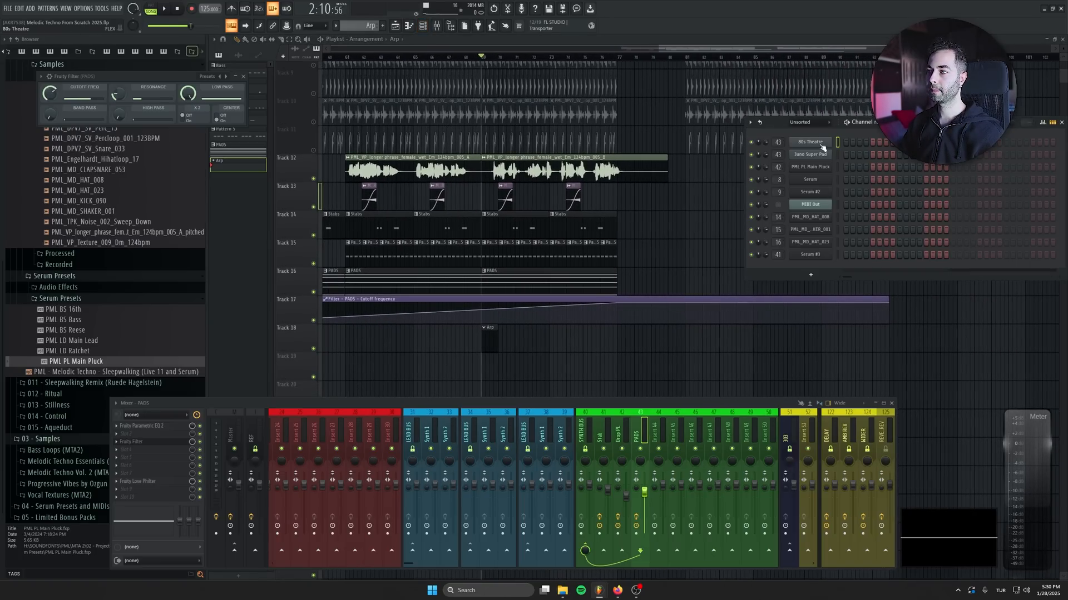
pyautogui.rightClick(822, 147)
pyautogui.moveTo(859, 206)
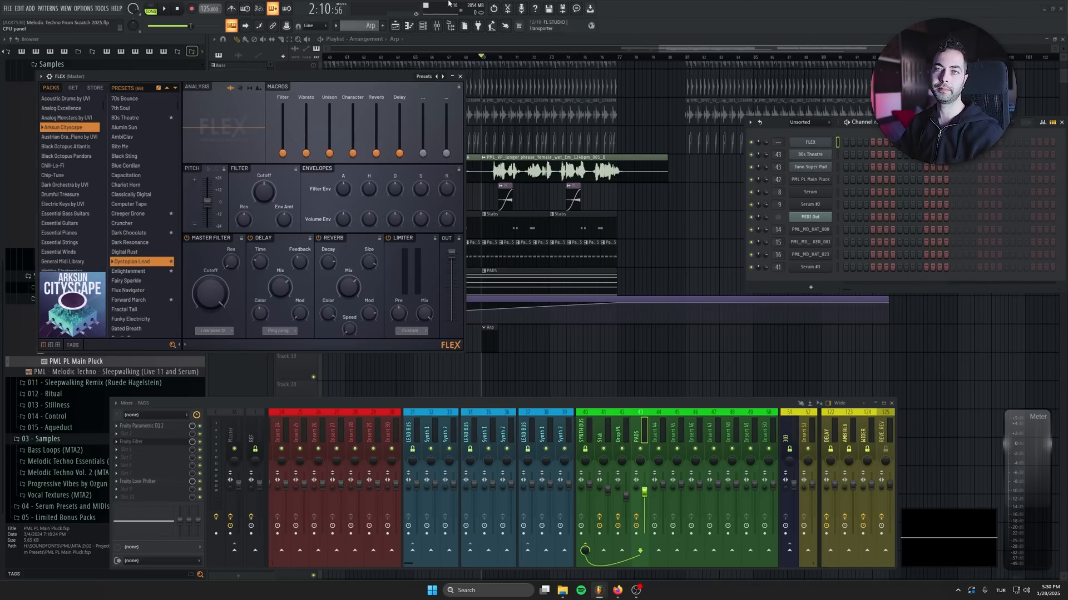
# Load the Enlightenment preset from FLEX's Arksun Cityscape pack, audition it and close the plugin
pyautogui.moveTo(301, 78); pyautogui.dragTo(424, 179)
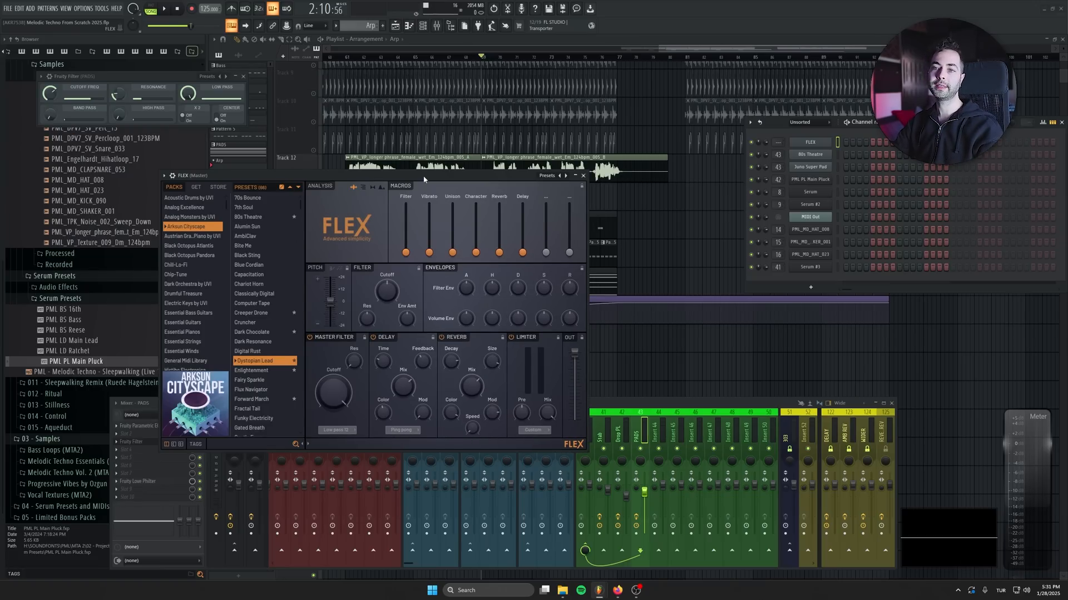
pyautogui.click(253, 371)
pyautogui.moveTo(307, 170); pyautogui.dragTo(316, 199)
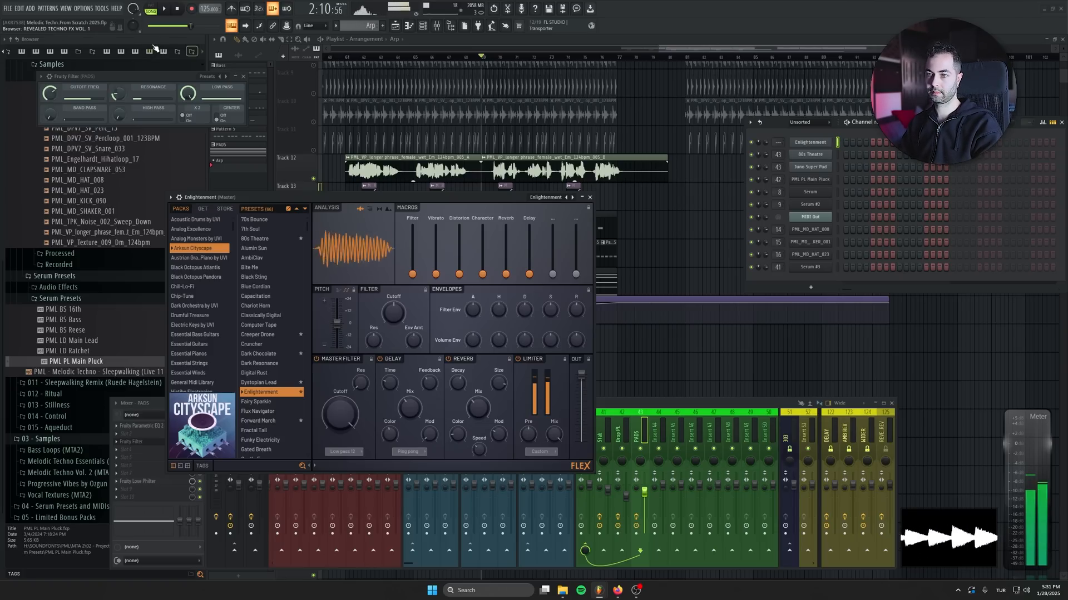
pyautogui.click(177, 8)
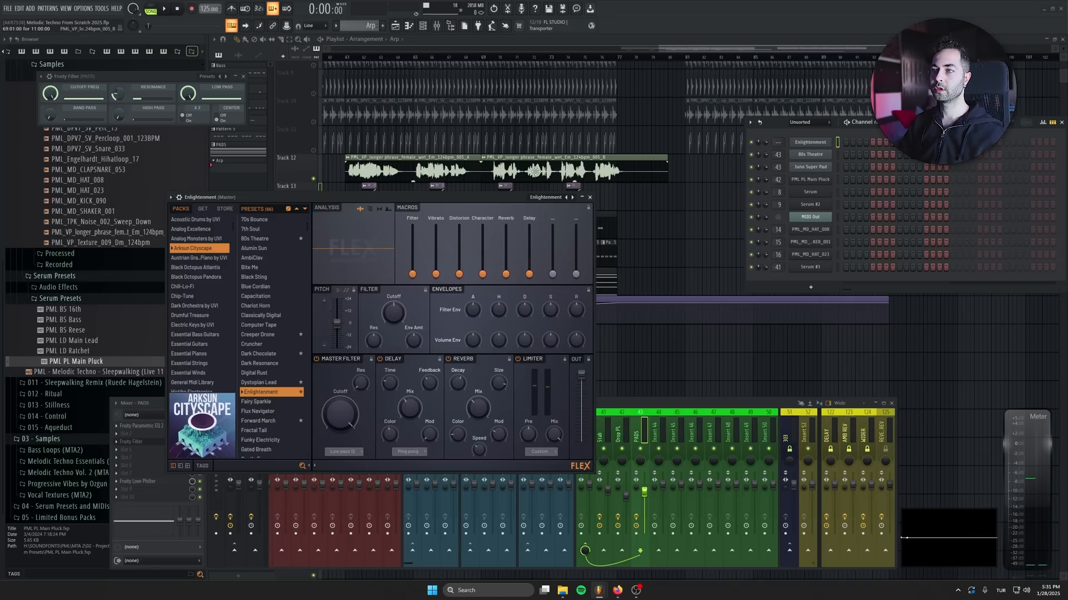
pyautogui.click(590, 198)
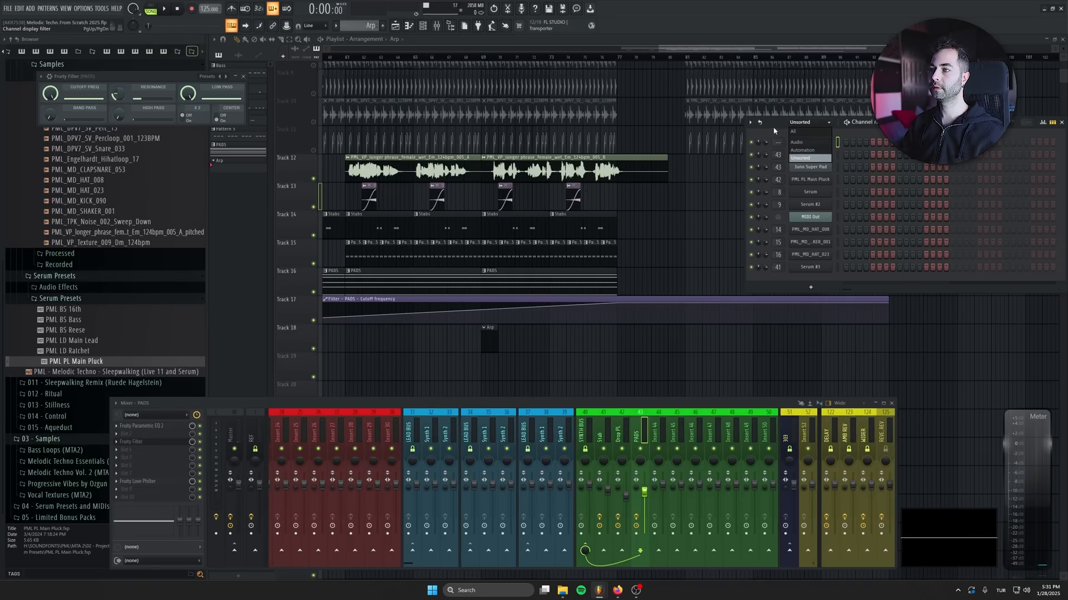
# Open and close the Enlightenment piano roll, and switch the channel rack to the PADS pattern
pyautogui.moveTo(773, 124); pyautogui.dragTo(676, 141)
pyautogui.press('F7')
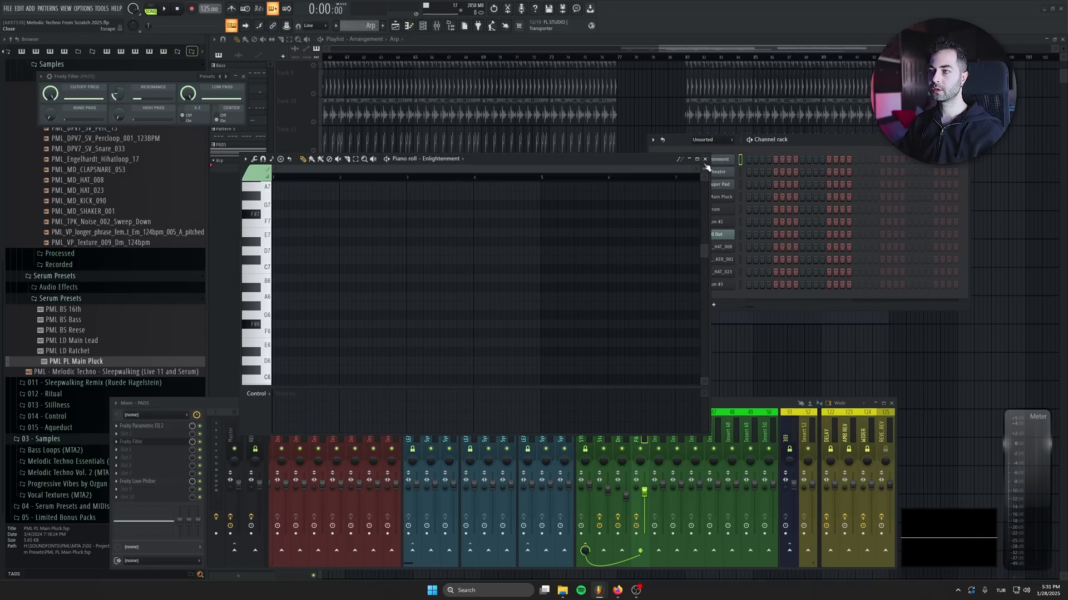
pyautogui.click(705, 160)
pyautogui.press('F6')
pyautogui.click(433, 27)
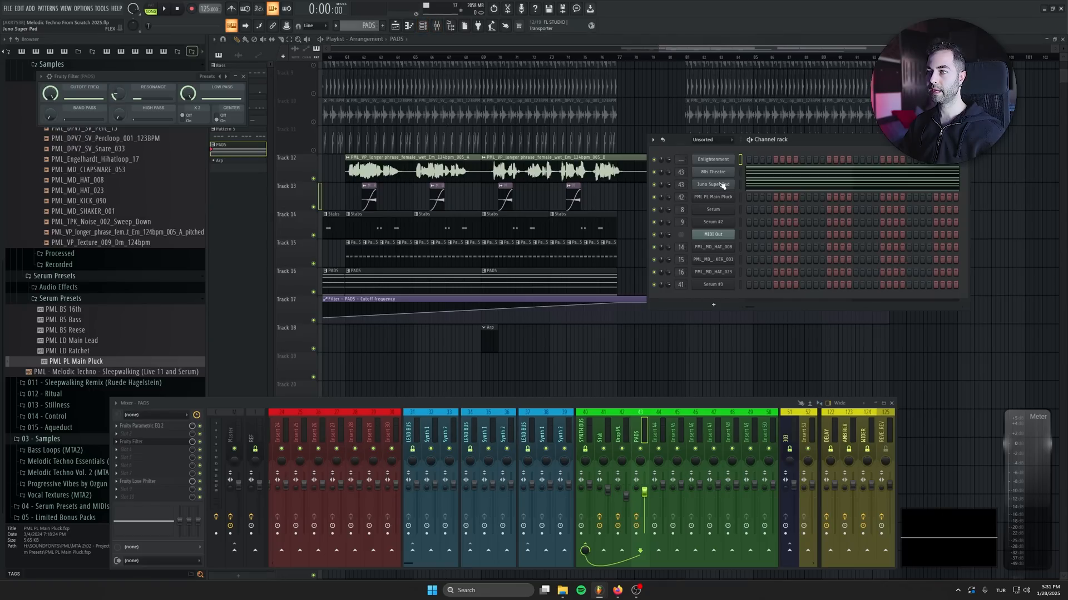
# Paste the pad chord notes into the Enlightenment channel of the Arp pattern placed on Track 18
pyautogui.click(492, 342)
pyautogui.press('F6')
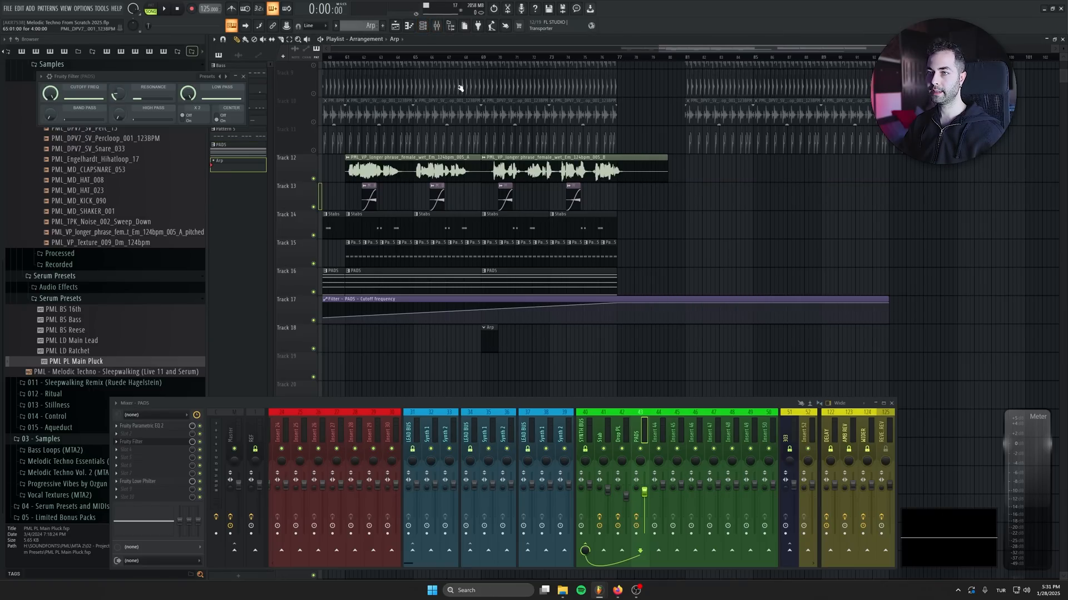
pyautogui.click(423, 27)
pyautogui.click(738, 161)
pyautogui.hotkey('ctrl', 'v')
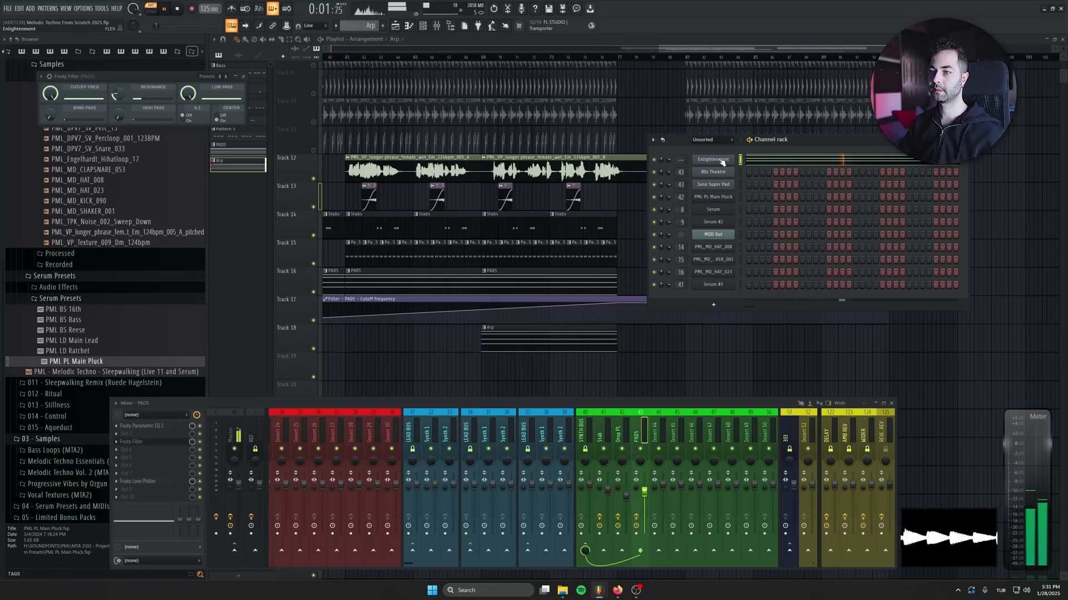
# Play the arrangement from bar 69 and examine the pasted Enlightenment notes in the piano roll
pyautogui.click(486, 58)
pyautogui.press('space')
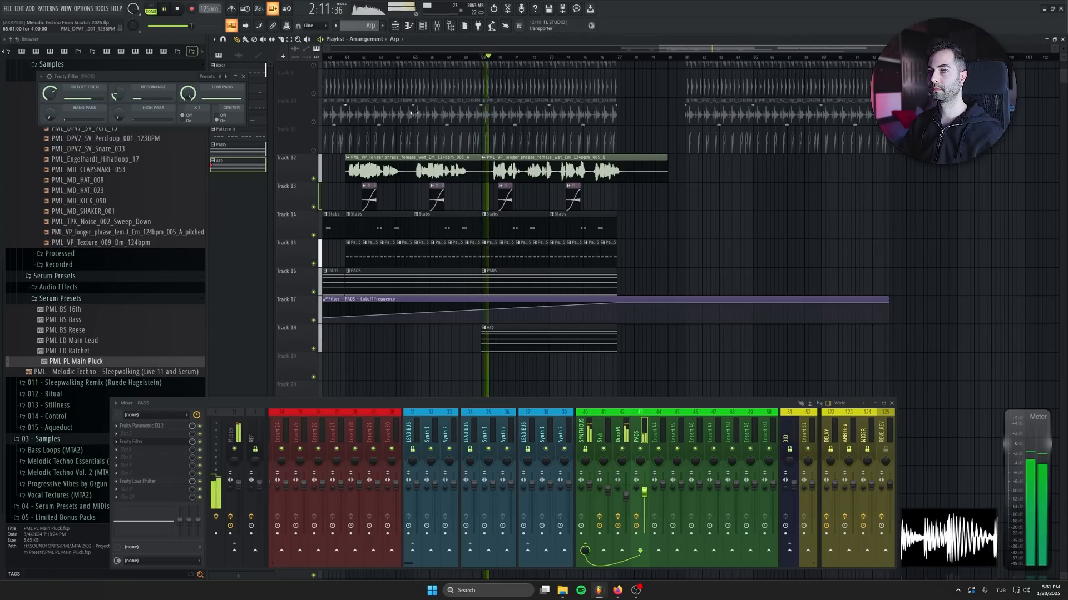
pyautogui.click(760, 166)
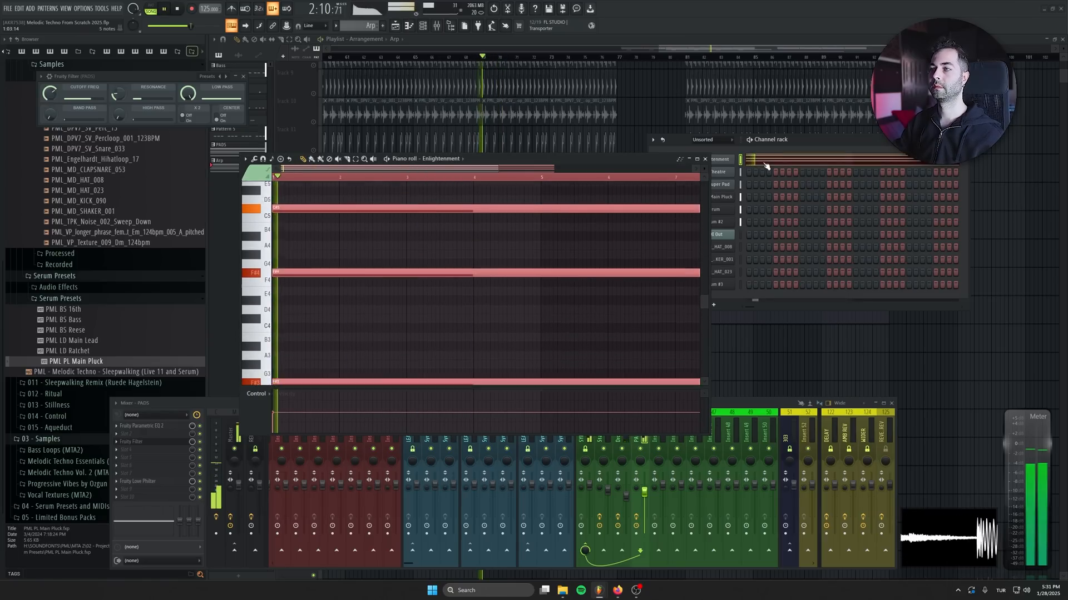
pyautogui.press('Escape')
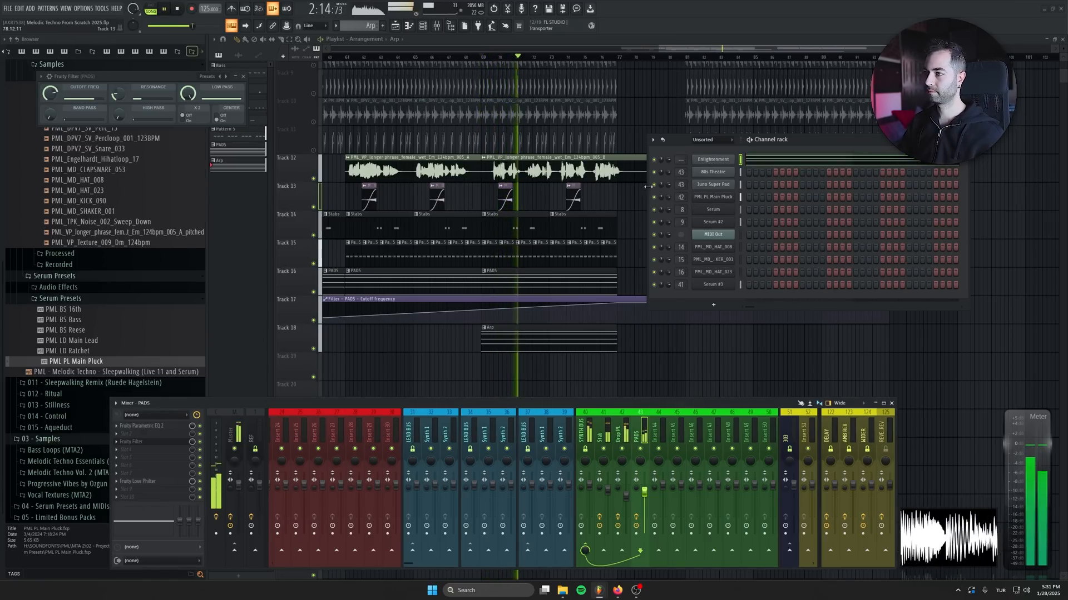
pyautogui.press('F6')
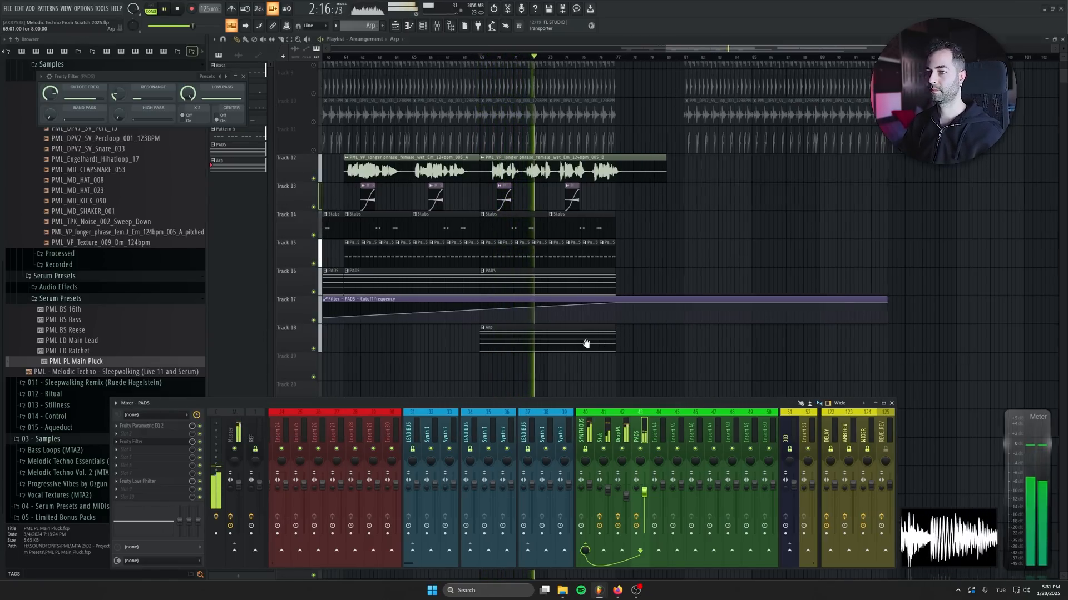
pyautogui.scroll(-2, 602, 350)
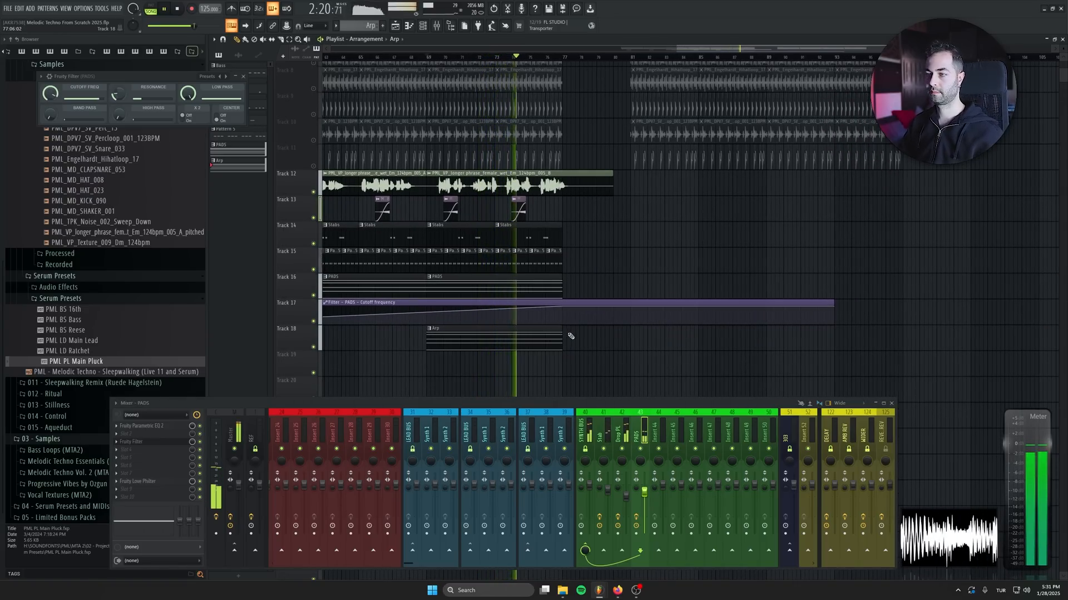
# Inspect the PML PL Main Pluck notes of Pattern 5 and the Arp notes during playback, and stop playback
pyautogui.doubleClick(487, 253)
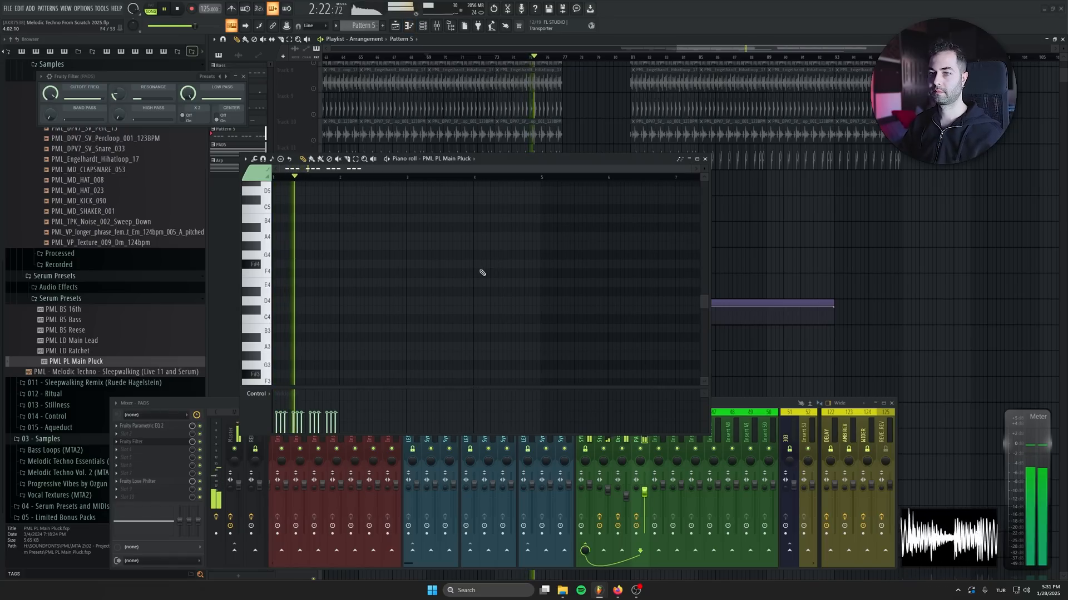
pyautogui.press('KP_Add')
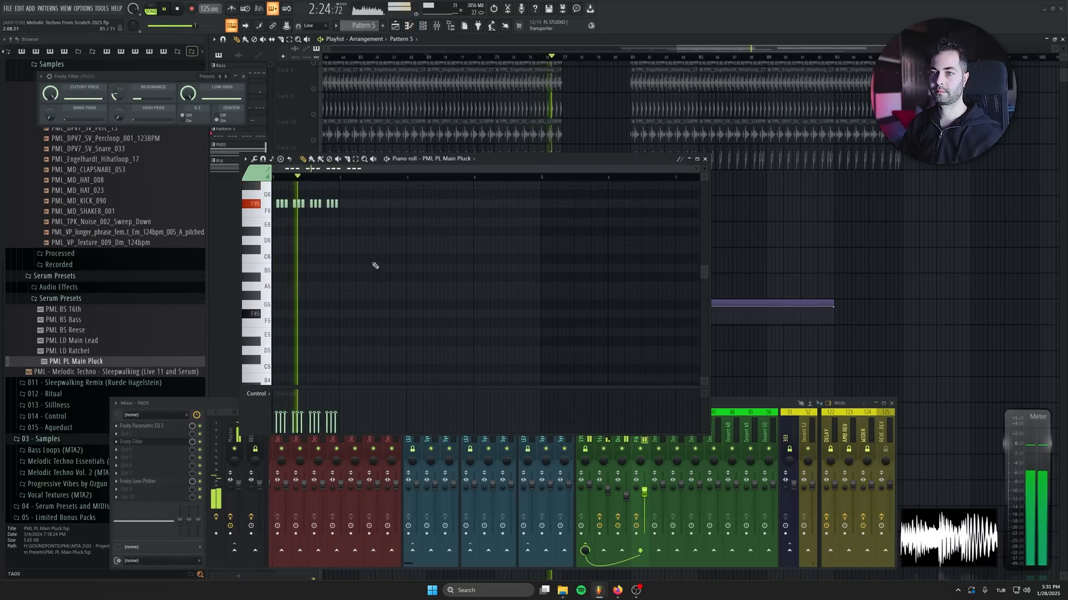
pyautogui.press('F7')
pyautogui.doubleClick(530, 334)
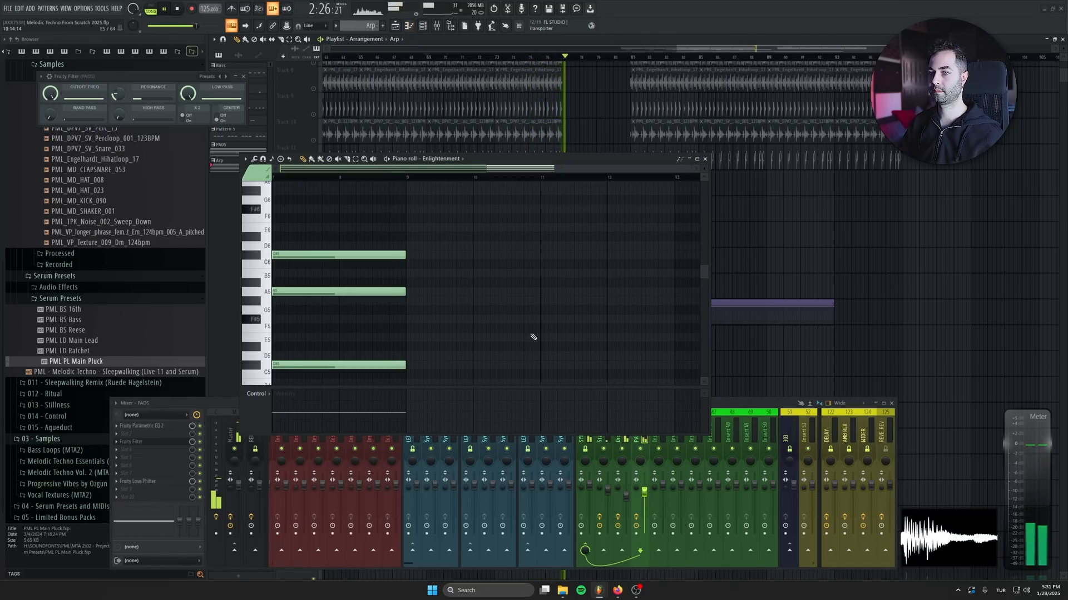
pyautogui.click(707, 159)
pyautogui.press('space')
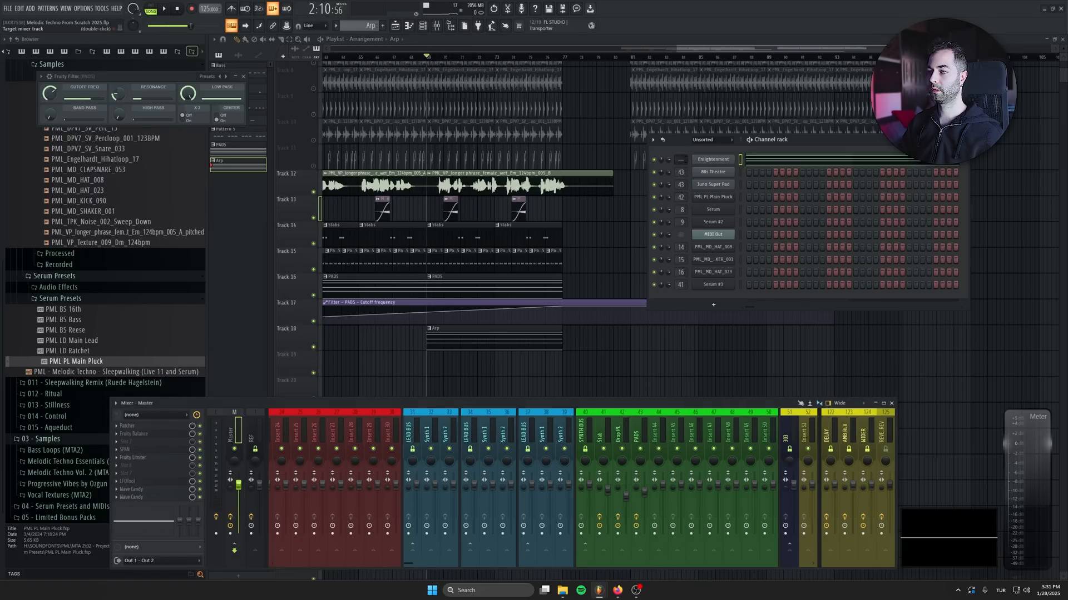
# Route the Enlightenment channel to mixer insert 44 and rename that insert ARP
pyautogui.press('F6')
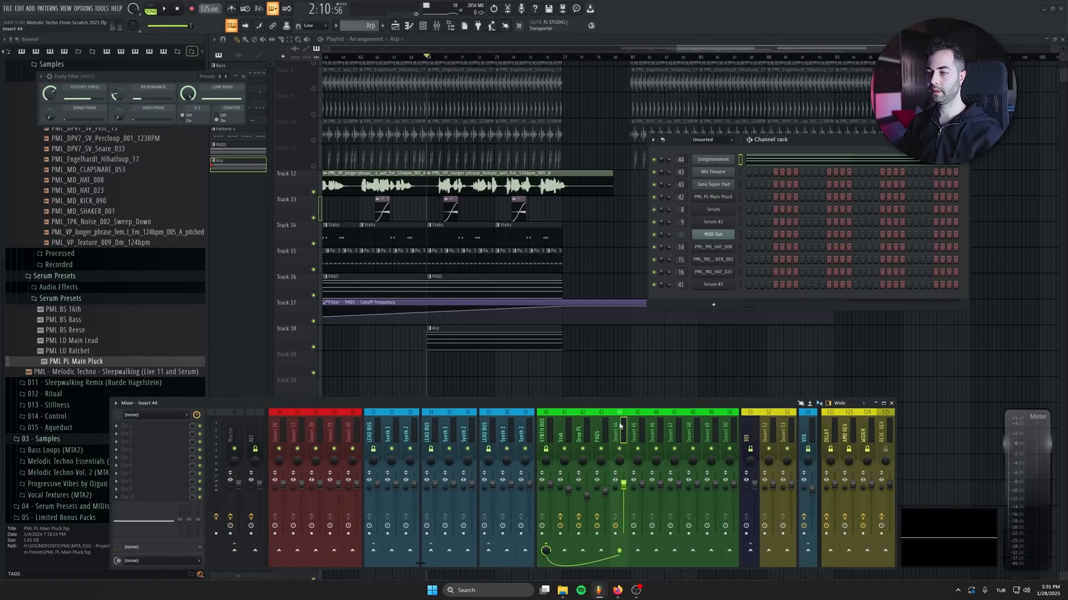
pyautogui.doubleClick(621, 426)
pyautogui.press('Return')
# Copy Fruity Love Philter from the PADS insert to ARP and add Fruity Parametric EQ 2 with the LOWCUT preset, raising its cutoff
pyautogui.click(597, 436)
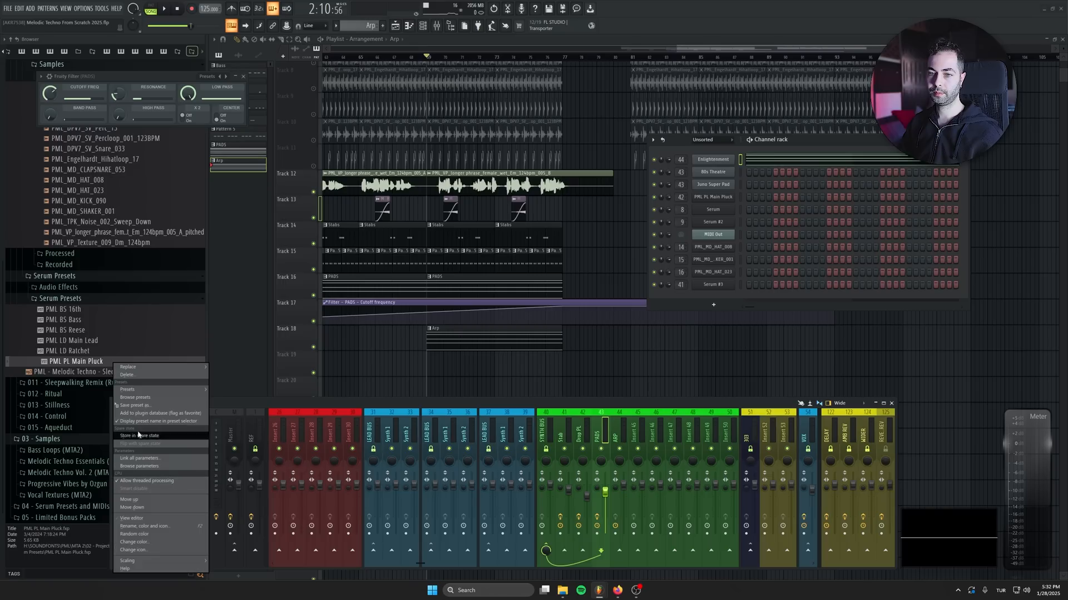
pyautogui.moveTo(136, 482); pyautogui.dragTo(595, 438)
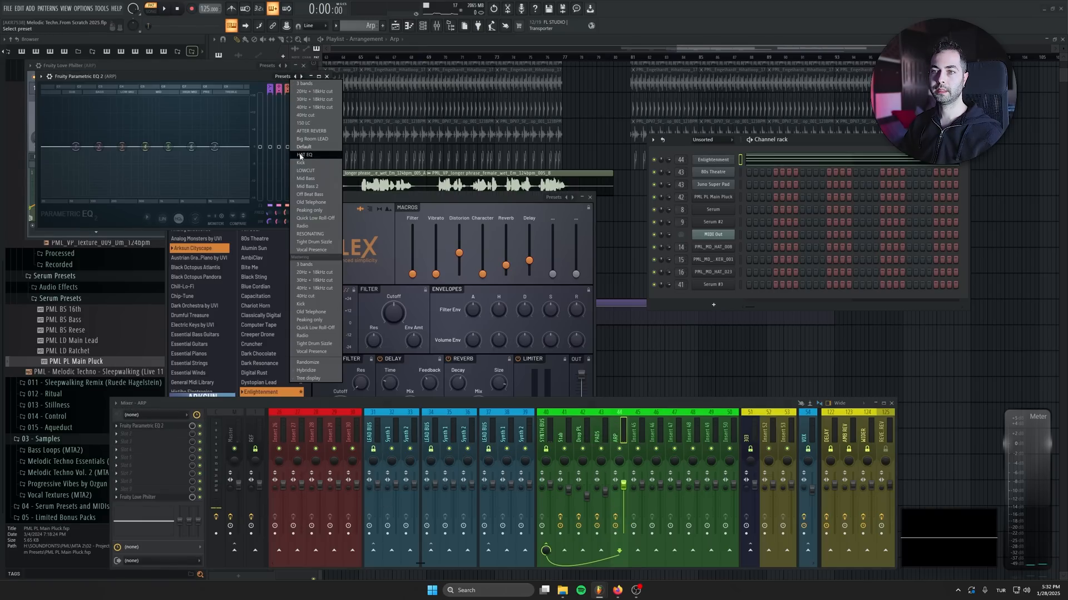
pyautogui.moveTo(105, 146)
pyautogui.mouseDown()
pyautogui.moveTo(84, 146)
pyautogui.moveTo(126, 148)
pyautogui.mouseUp()
# Add Fruity Blood Overdrive to the ARP insert ahead of the EQ and audition the distorted sound
pyautogui.rightClick(149, 429)
pyautogui.moveTo(127, 385)
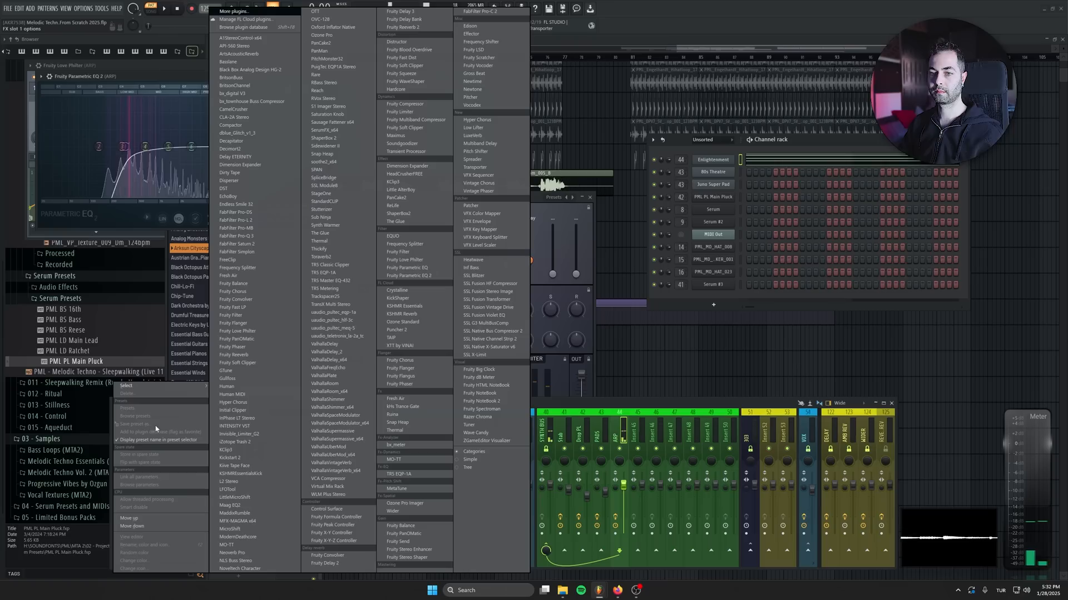
pyautogui.click(408, 49)
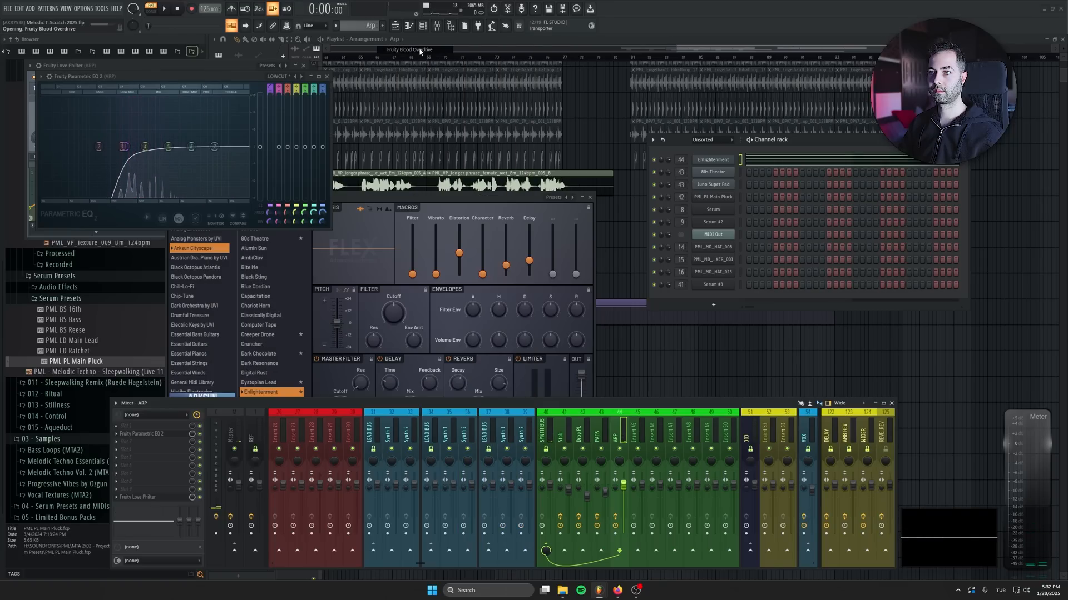
pyautogui.press('space')
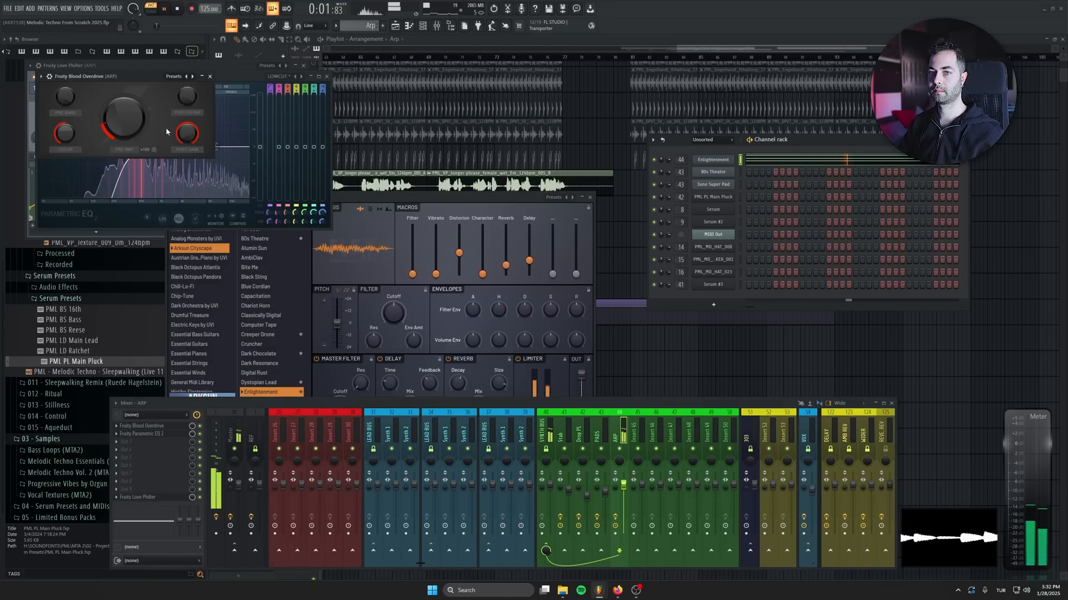
pyautogui.click(201, 76)
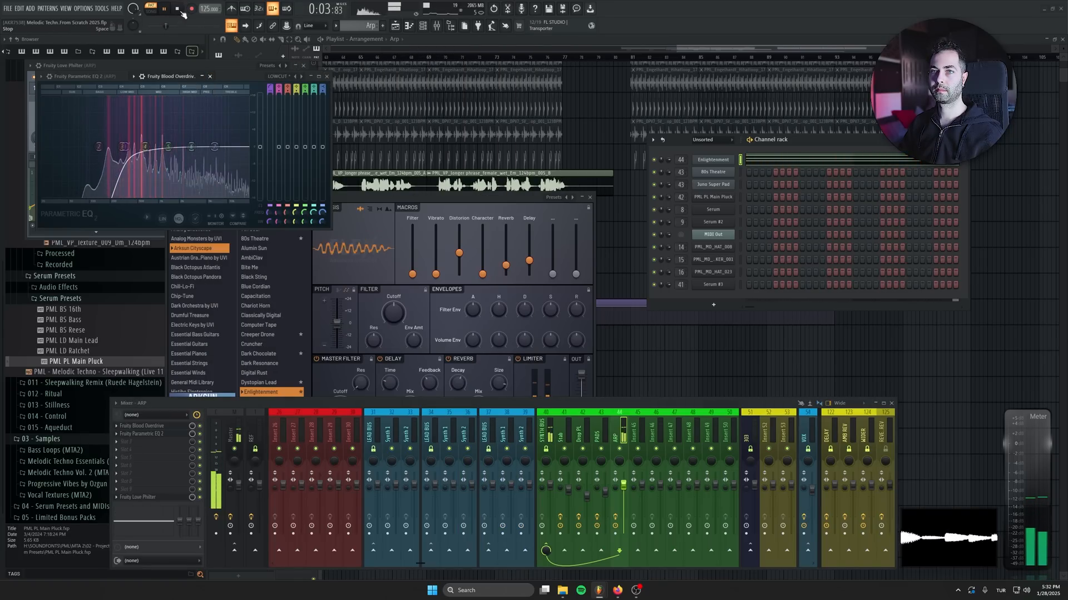
pyautogui.press('space')
# Add OTT to the ARP insert after the EQ and set its depth to 15%
pyautogui.rightClick(141, 426)
pyautogui.moveTo(127, 385)
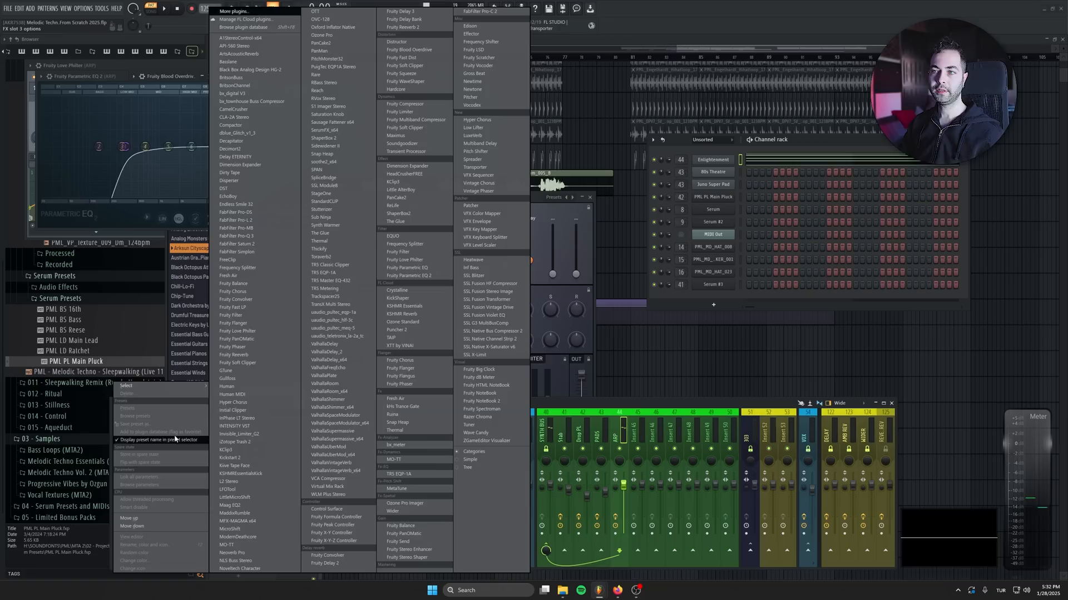
pyautogui.click(316, 11)
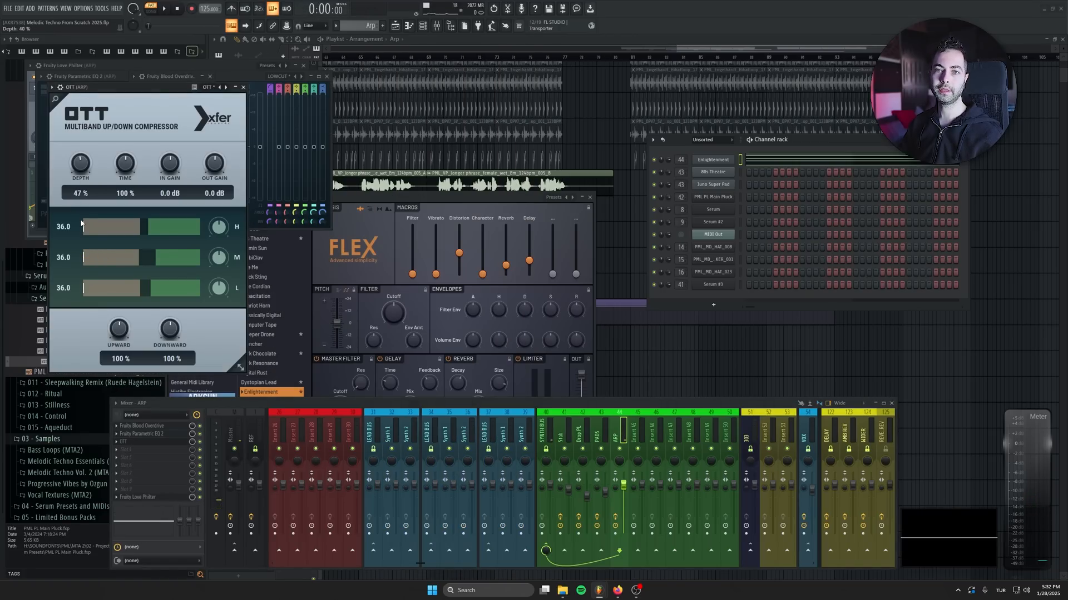
pyautogui.moveTo(139, 87); pyautogui.dragTo(164, 109)
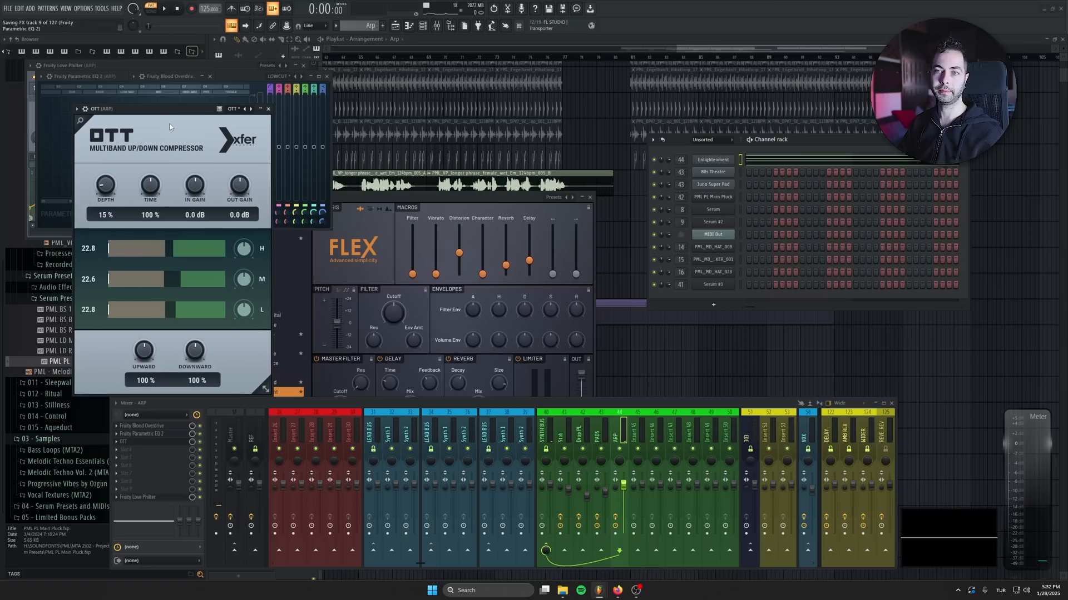
pyautogui.press('space')
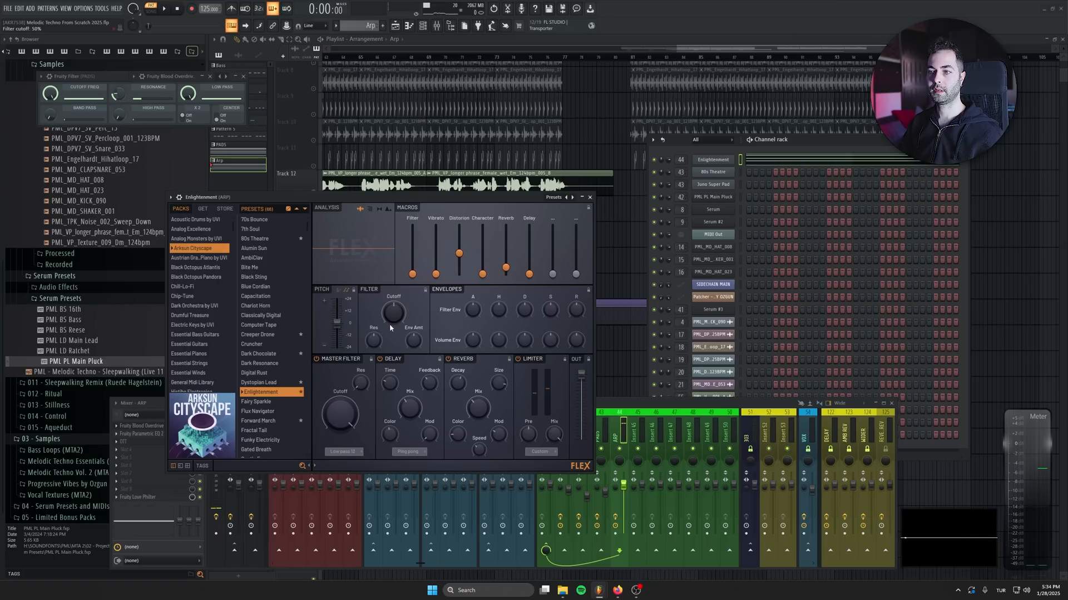
# Audition the Enlightenment patch's filter cutoff and create an automation clip for it
pyautogui.press('space')
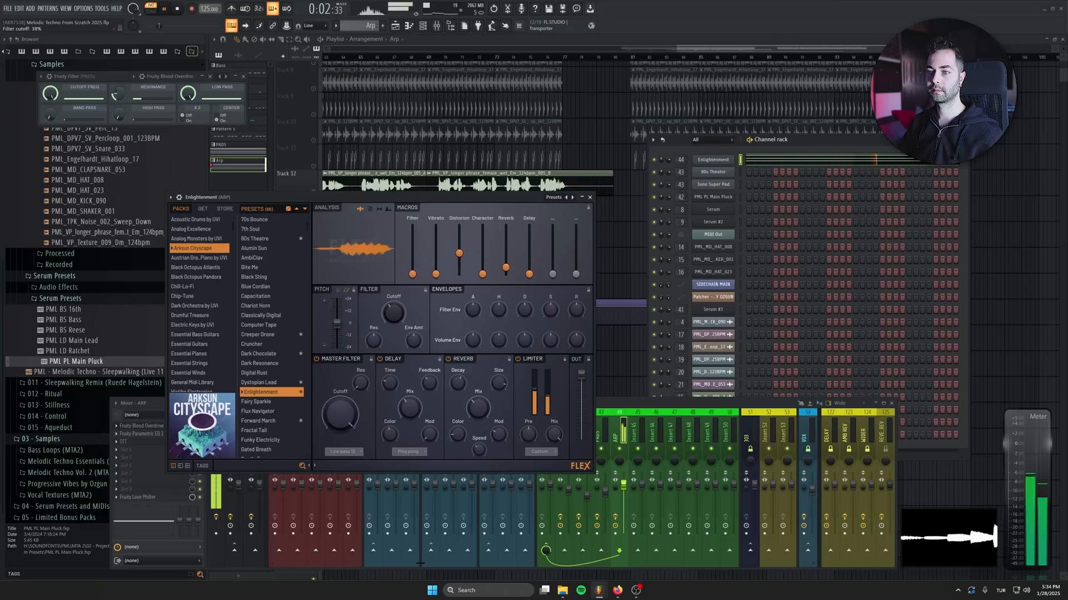
pyautogui.press('space')
pyautogui.rightClick(394, 312)
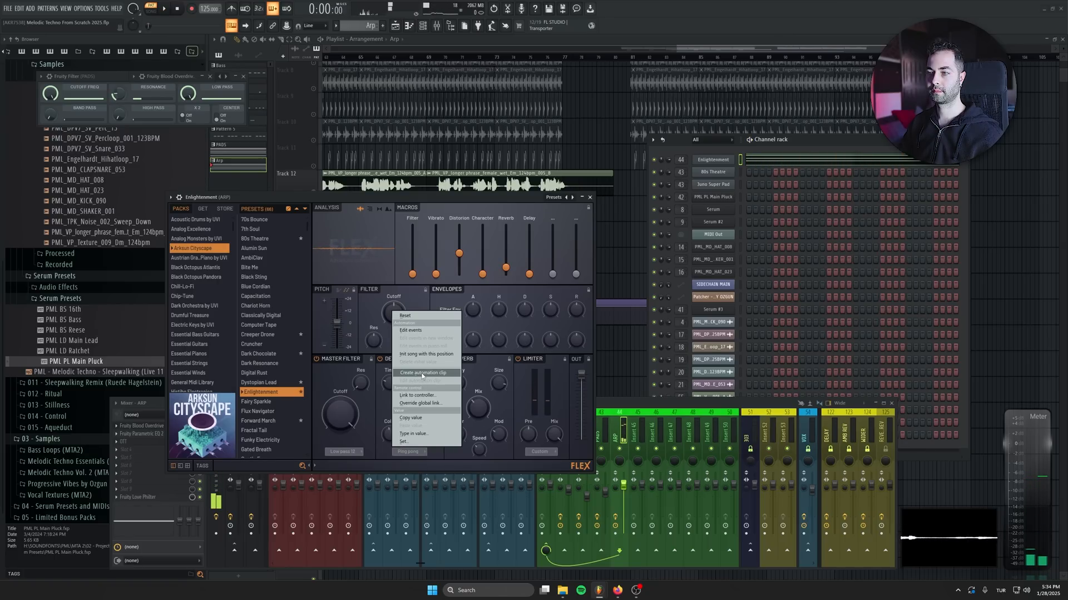
pyautogui.click(422, 373)
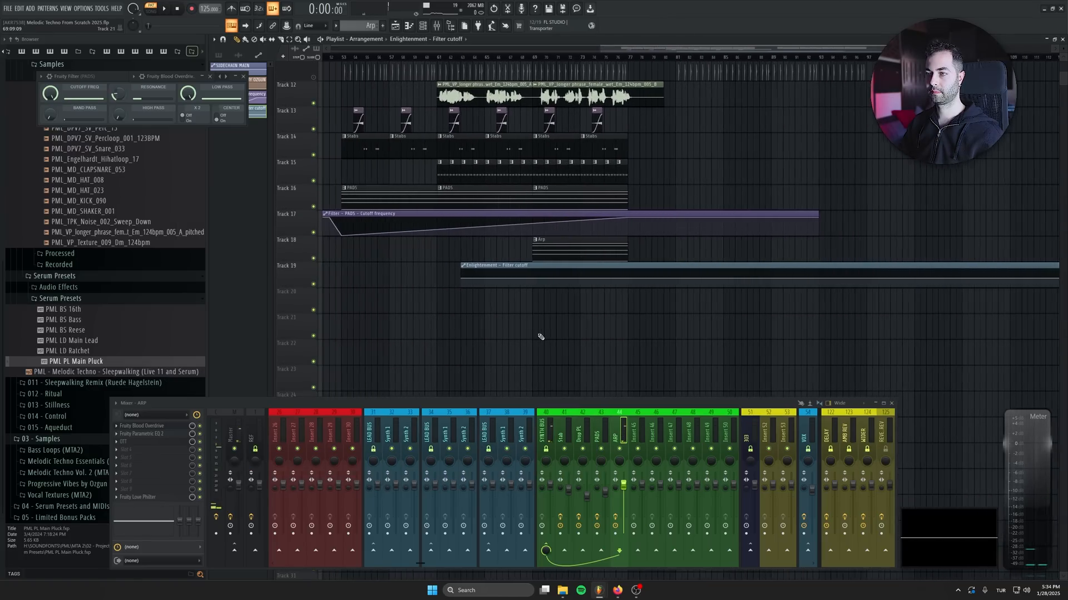
# Move the Enlightenment filter cutoff automation on Track 19 to the arrangement's start and level the point near its beginning
pyautogui.scroll(-3, 541, 337)
pyautogui.moveTo(806, 267); pyautogui.dragTo(332, 284)
pyautogui.rightClick(327, 277)
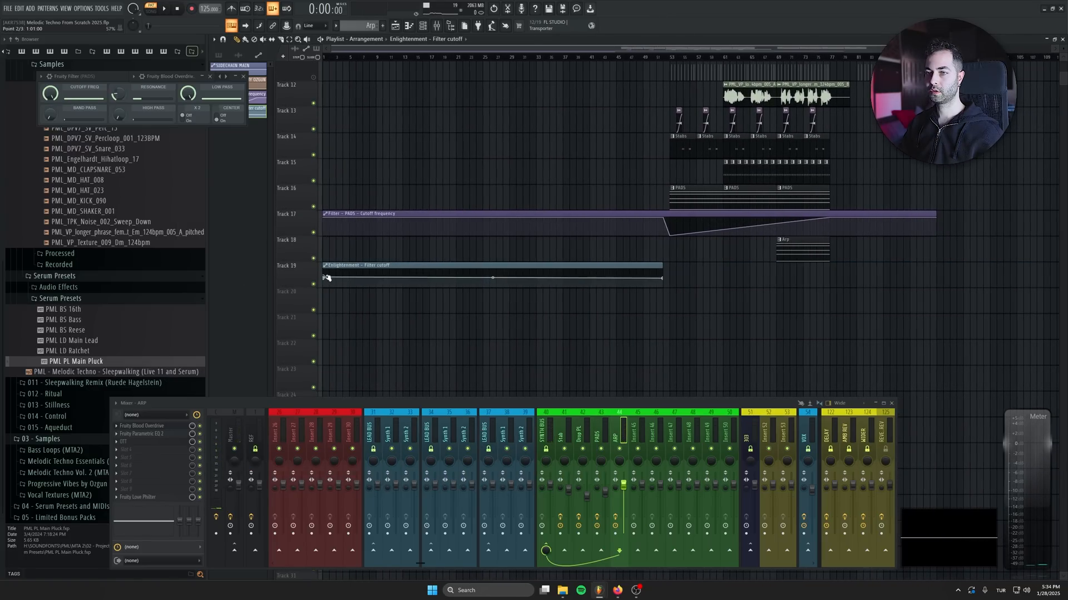
pyautogui.hotkey('ctrl', 'z')
pyautogui.rightClick(327, 277)
pyautogui.click(345, 415)
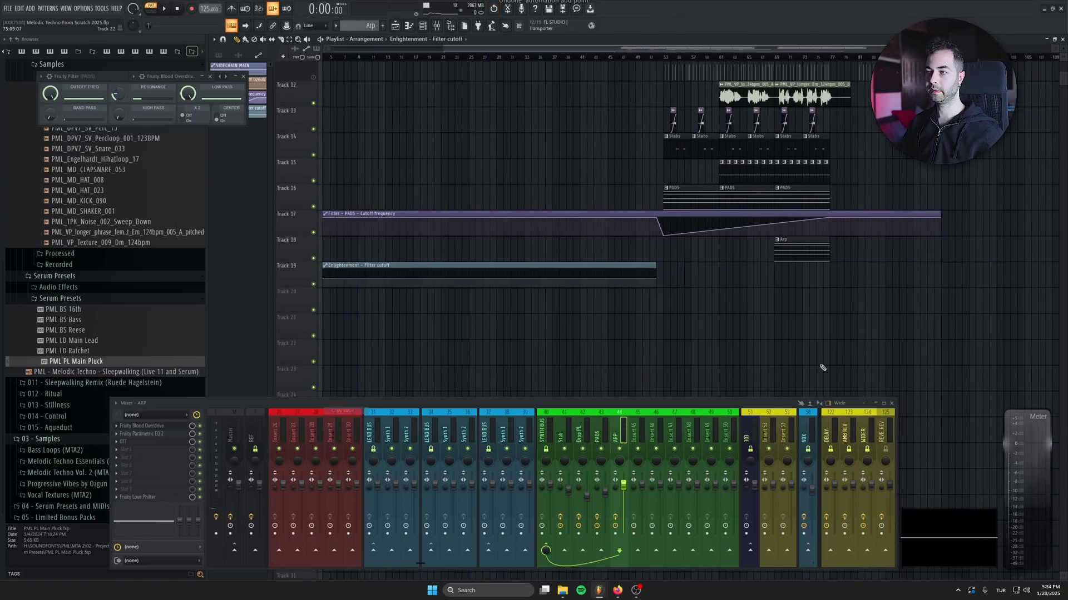
# Extend the Enlightenment cutoff automation and shape a dip at bar 69 that rises until bar 77, pasting the base value on both sides
pyautogui.scroll(3, 822, 369)
pyautogui.moveTo(746, 285); pyautogui.dragTo(924, 281)
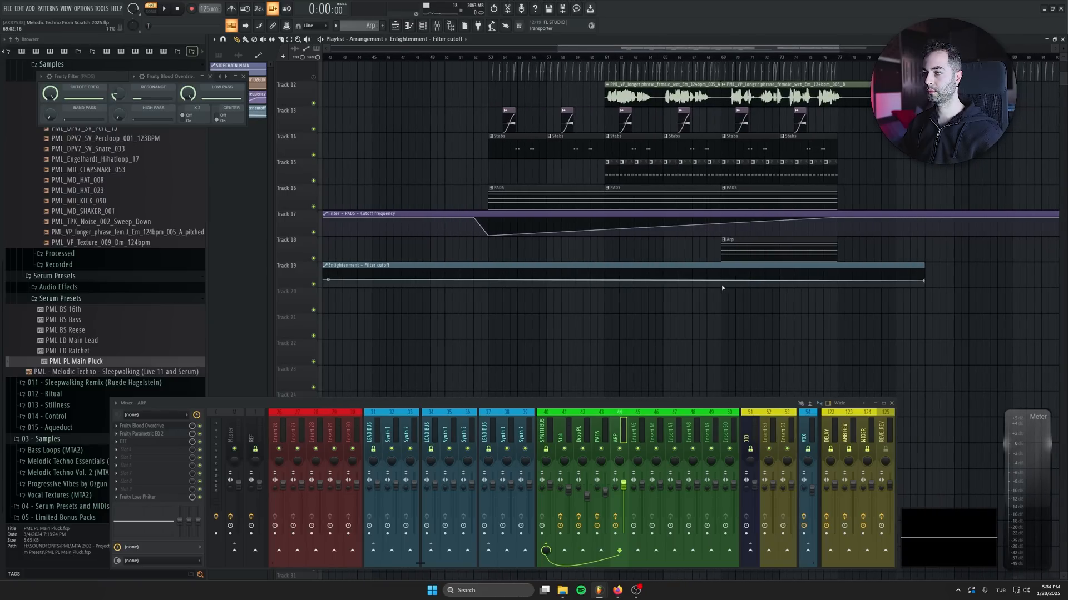
pyautogui.rightClick(706, 279)
pyautogui.click(733, 420)
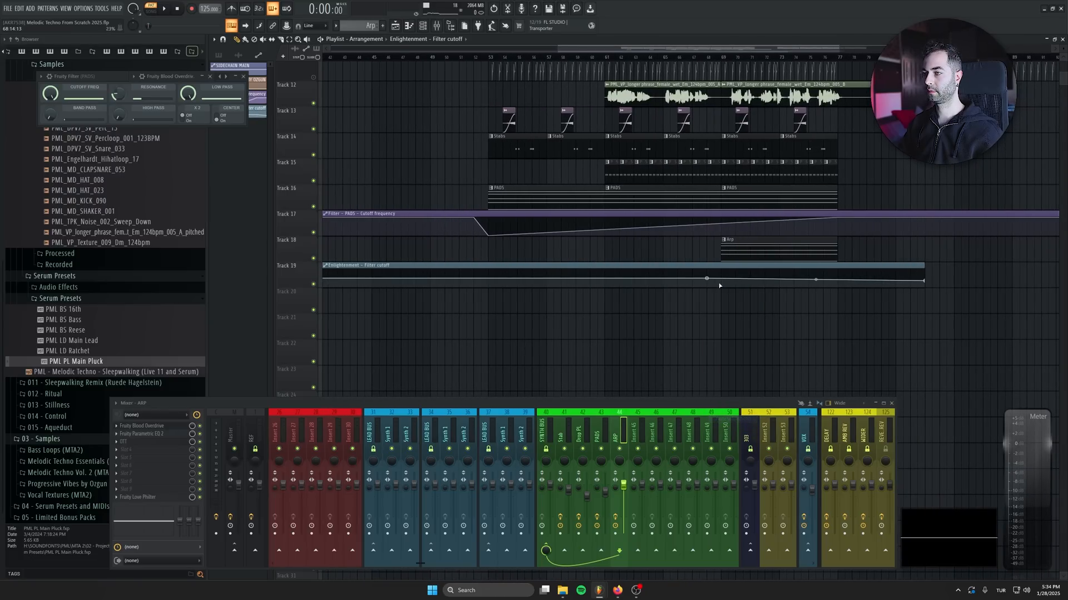
pyautogui.rightClick(840, 281)
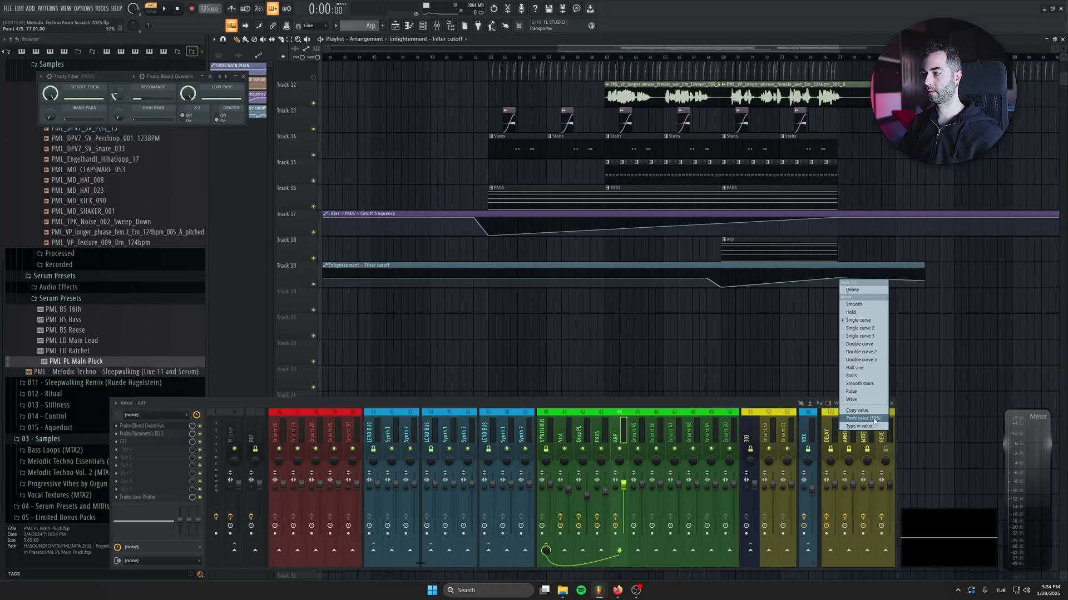
pyautogui.click(874, 421)
# Extend the cutoff automation's last point to bar 97 at the base level while playing the drop, and save the project
pyautogui.press('space')
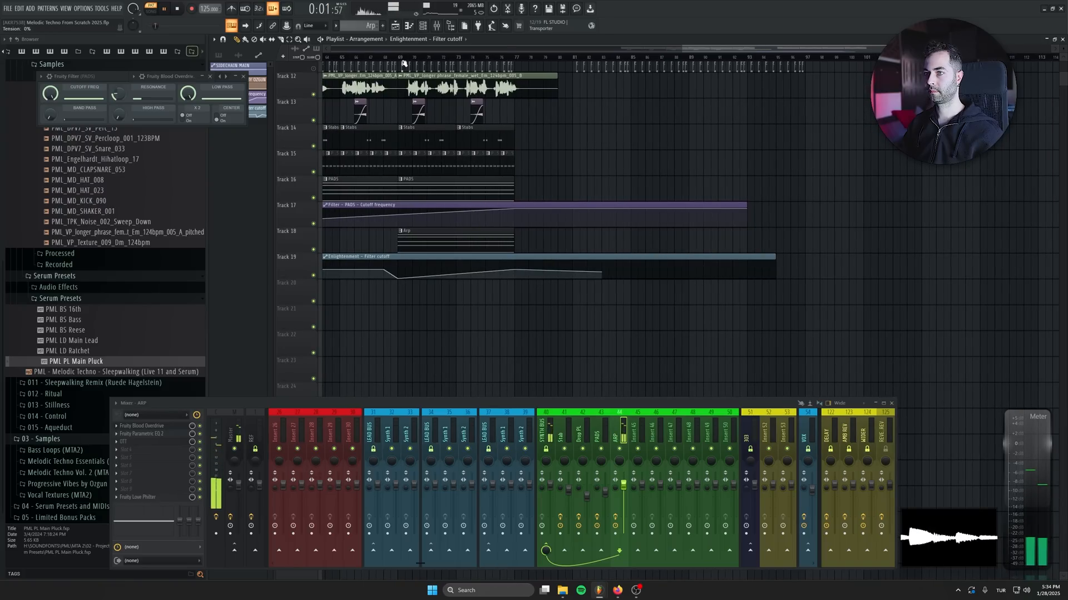
pyautogui.moveTo(601, 272); pyautogui.dragTo(804, 270)
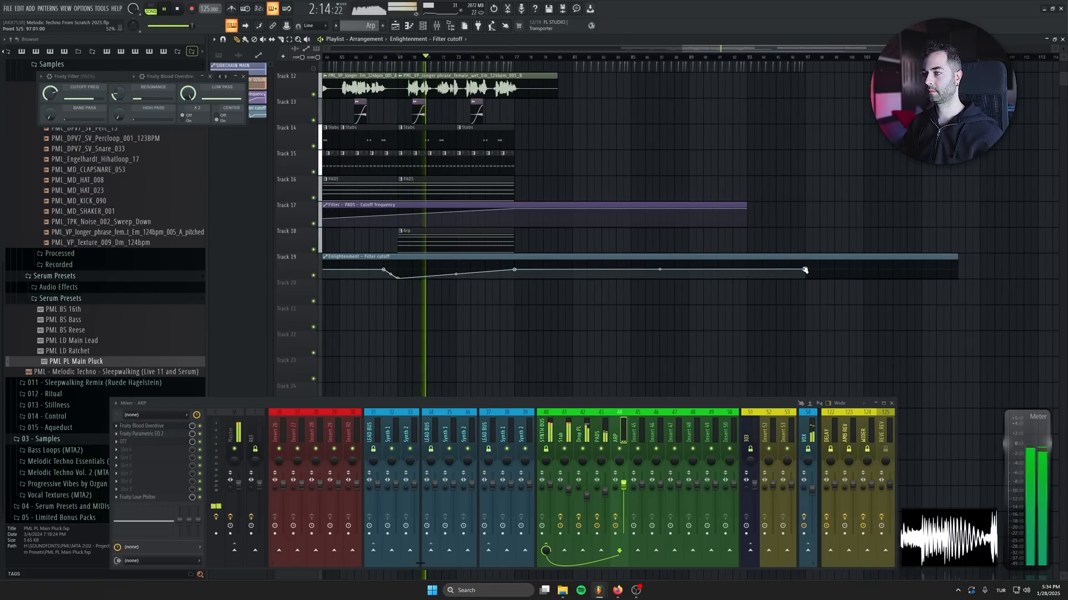
pyautogui.rightClick(805, 270)
pyautogui.click(702, 327)
pyautogui.scroll(-3, 702, 326)
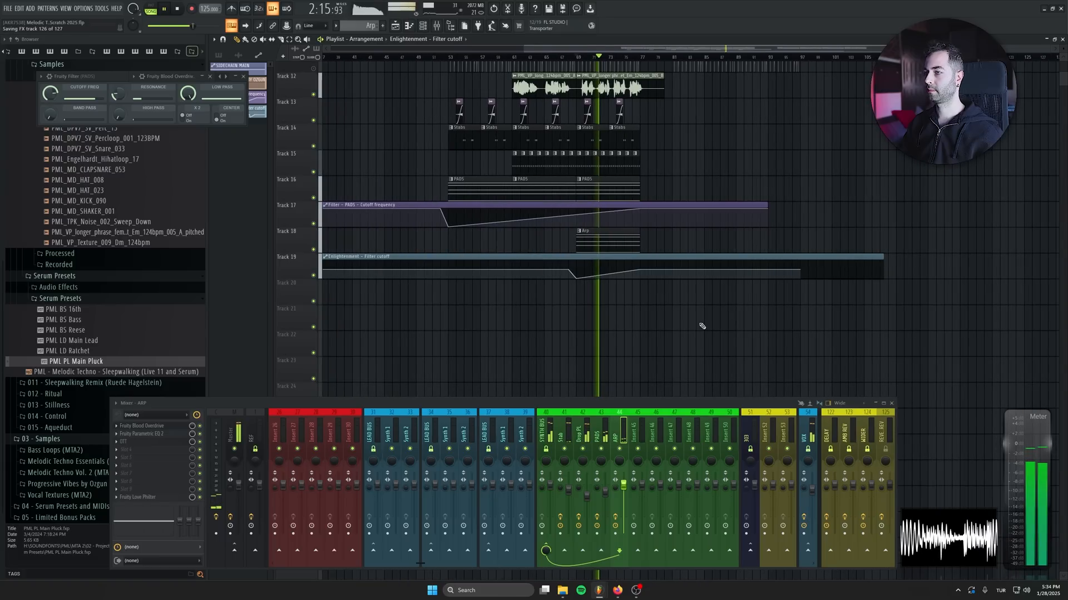
pyautogui.scroll(-1, 700, 328)
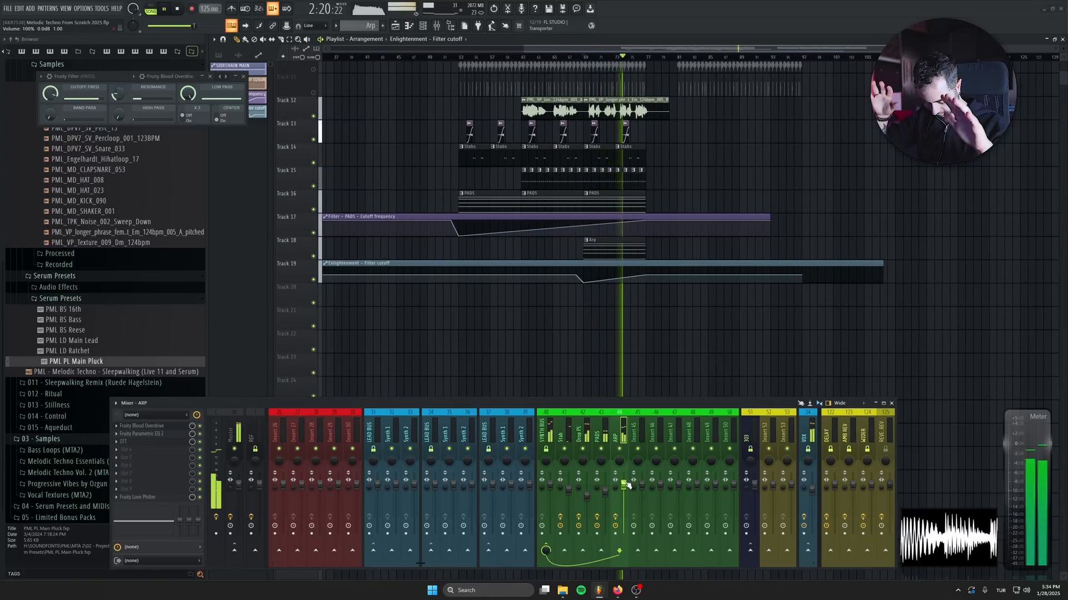
pyautogui.scroll(-3, 751, 334)
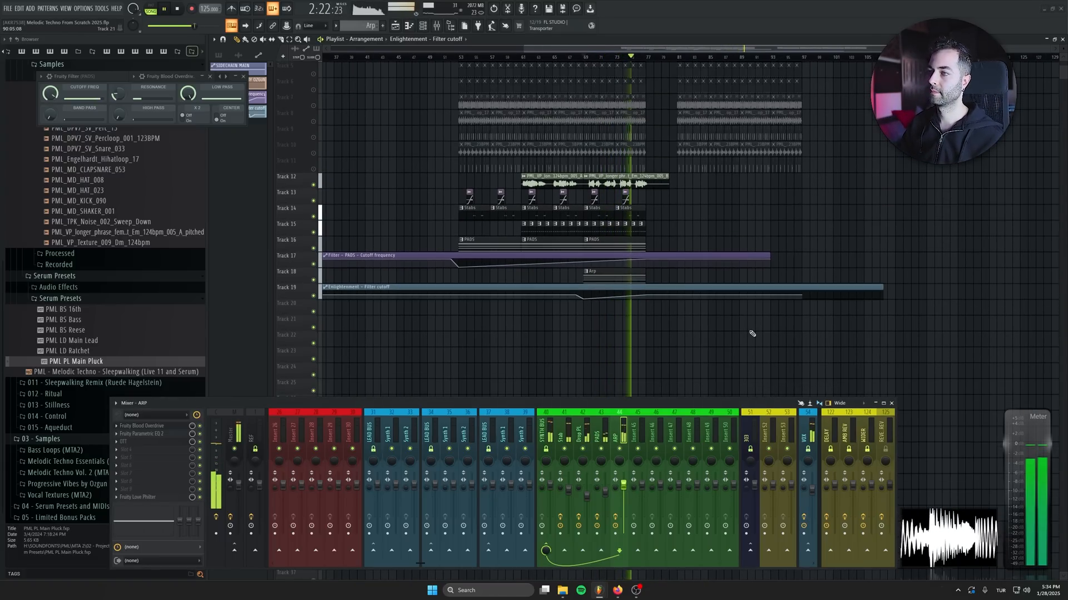
# Insert an empty playlist track above the vocal track and create a new pattern named DROP SYNTH
pyautogui.scroll(2, 778, 250)
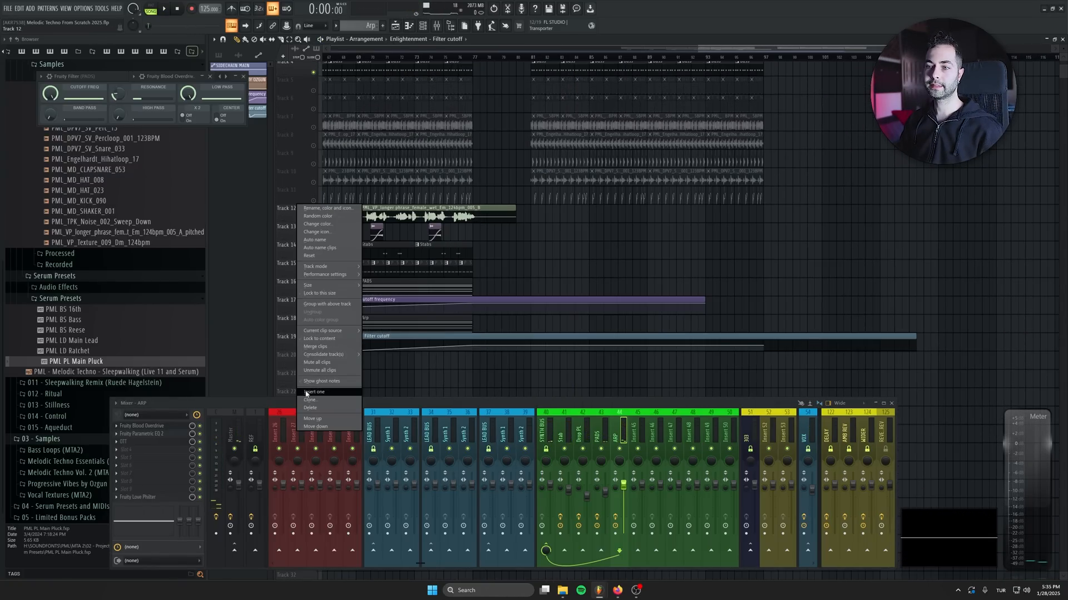
pyautogui.click(305, 393)
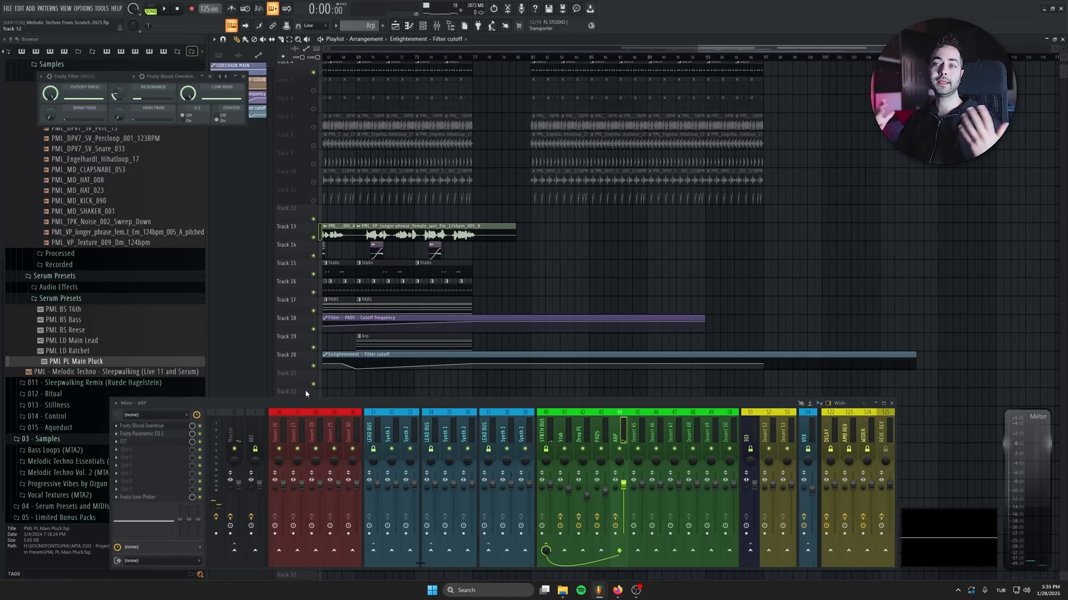
pyautogui.click(383, 26)
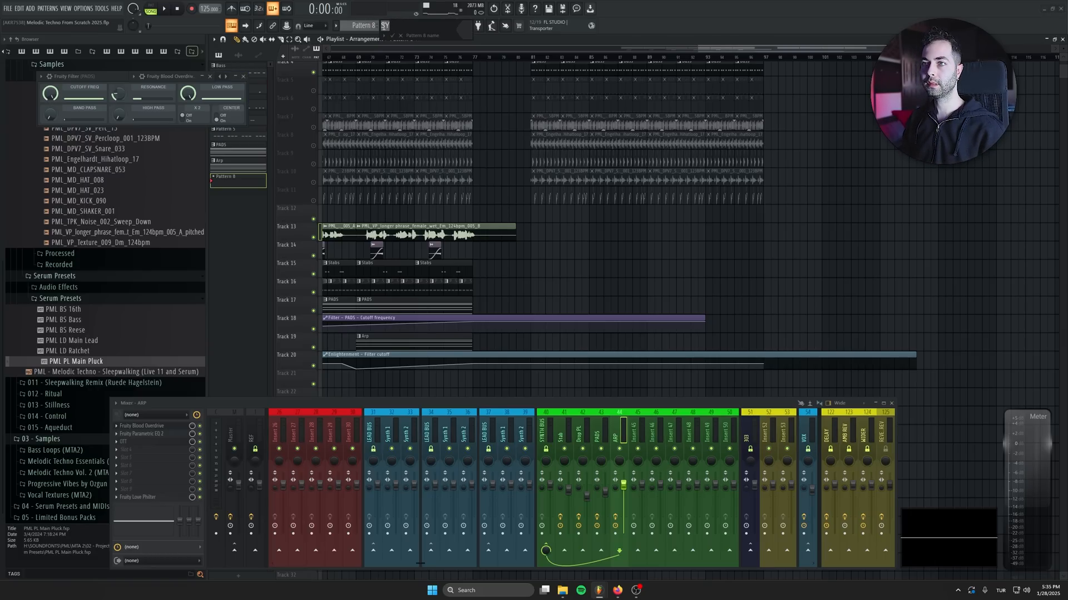
pyautogui.write('DROP SY')
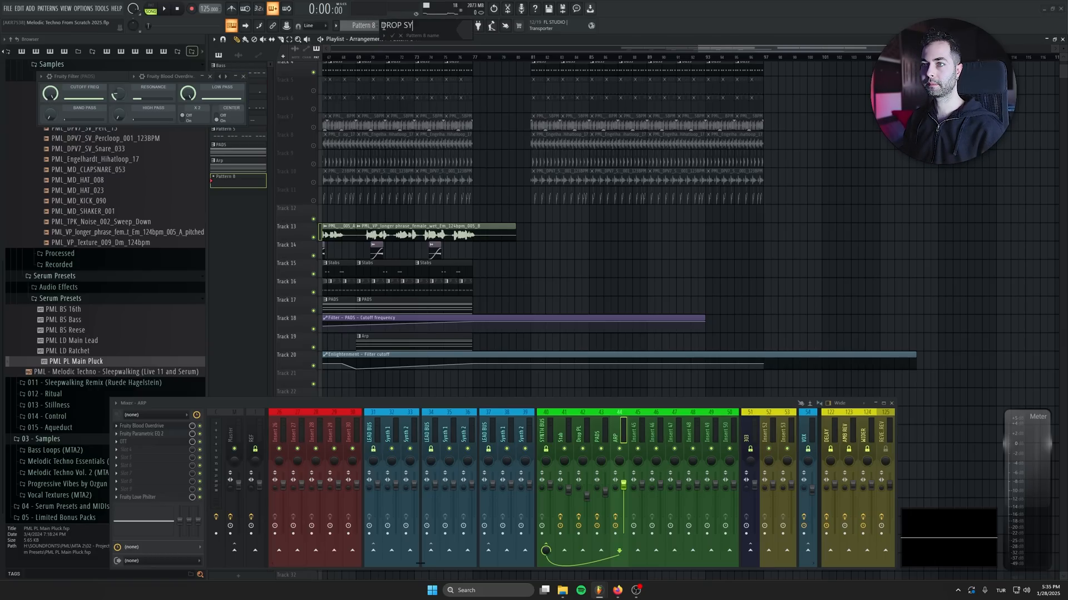
pyautogui.write('NTH')
pyautogui.press('Return')
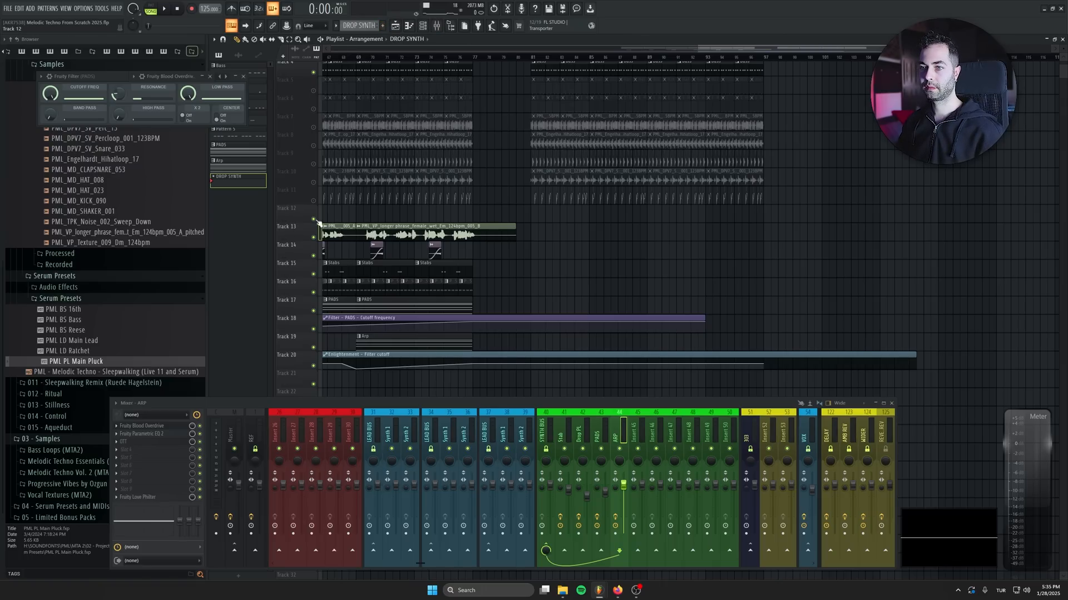
# Place the DROP SYNTH pattern on Track 23 at bar 81 and insert a new Serum channel
pyautogui.scroll(-4, 489, 255)
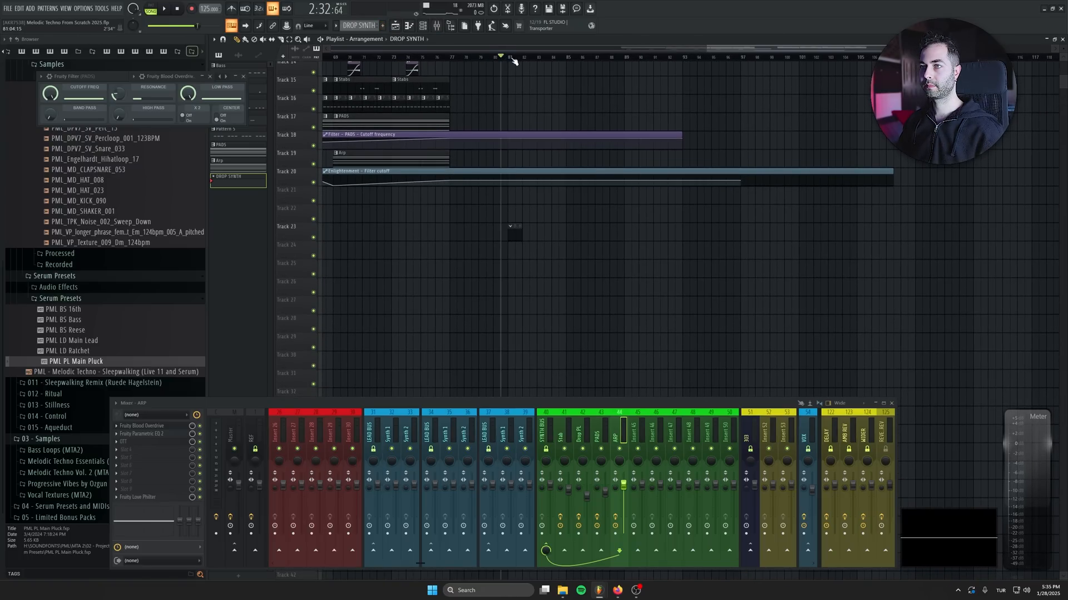
pyautogui.scroll(-2, 570, 152)
pyautogui.press('F6')
pyautogui.rightClick(717, 158)
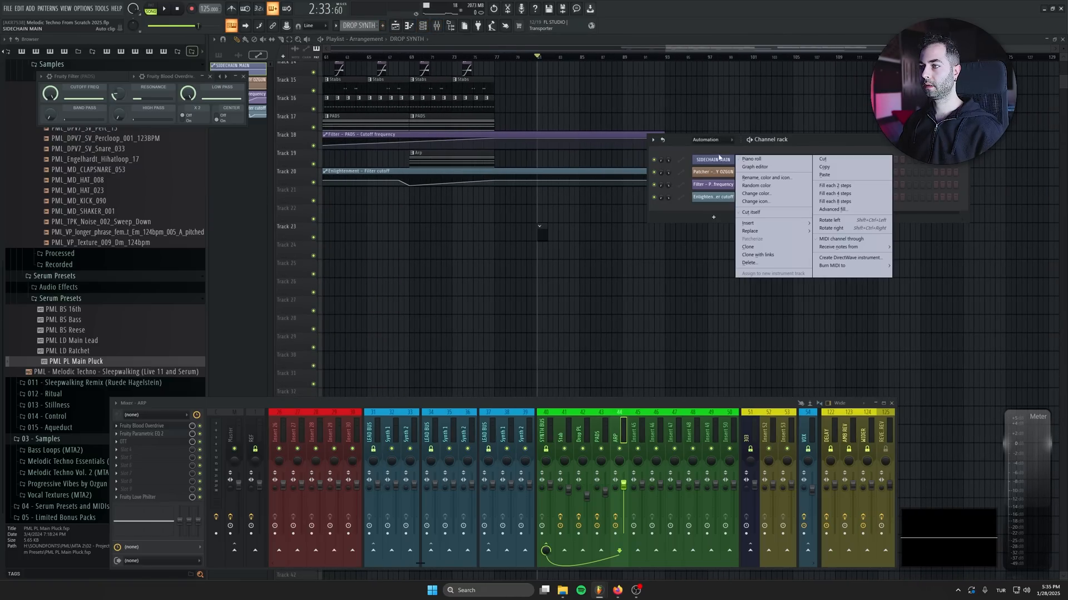
pyautogui.moveTo(743, 224)
pyautogui.click(834, 175)
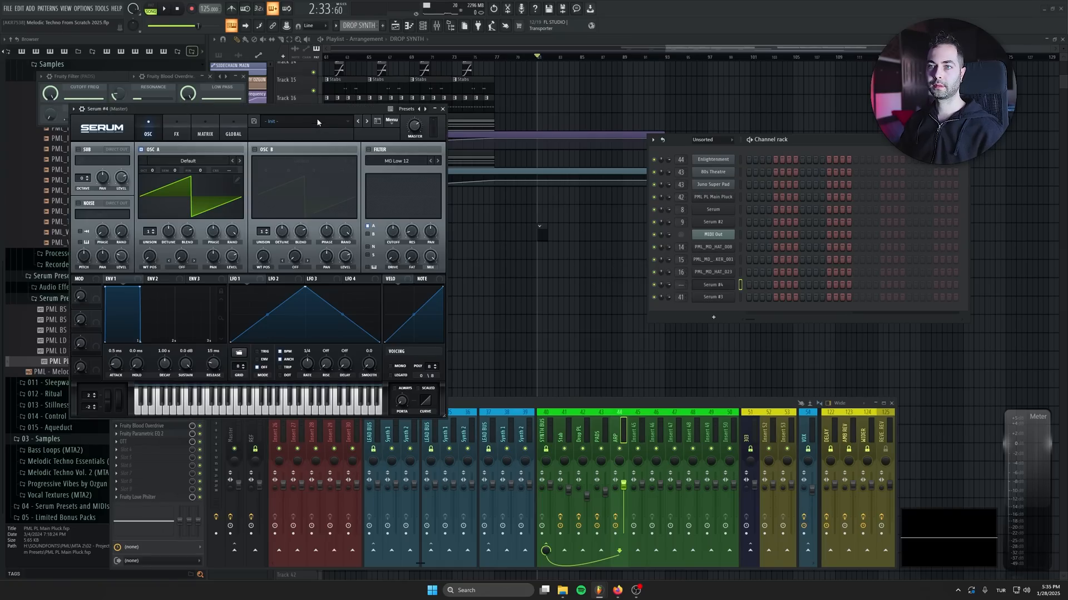
# Load the preset 39 - LD Sustained from the OZGUN Melodic Techno Academy bank into the new Serum
pyautogui.click(299, 127)
pyautogui.moveTo(287, 178)
pyautogui.moveTo(371, 187)
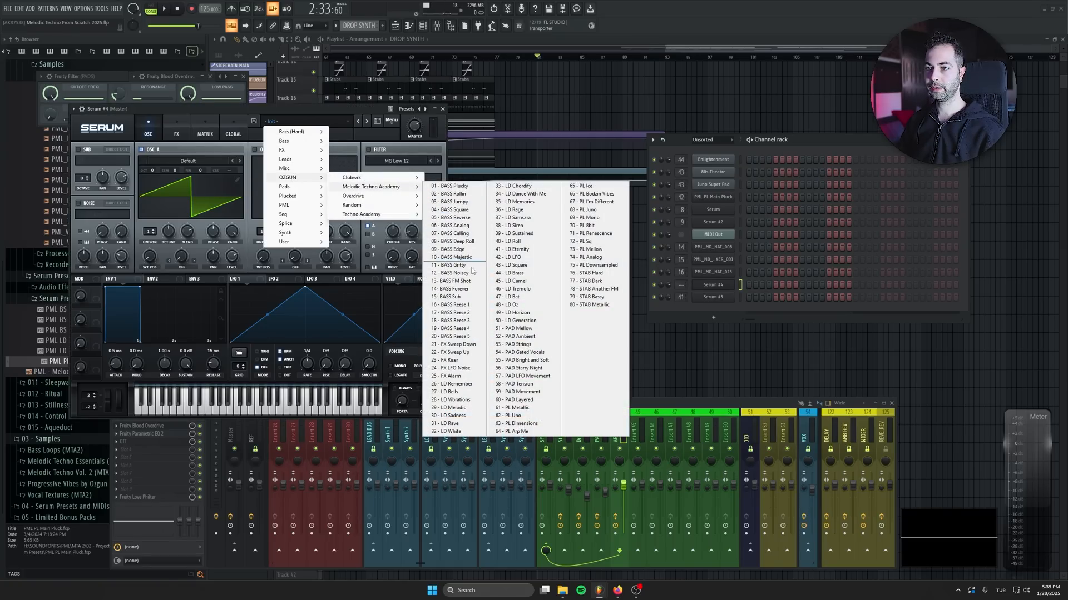
pyautogui.click(535, 233)
pyautogui.moveTo(278, 111); pyautogui.dragTo(386, 149)
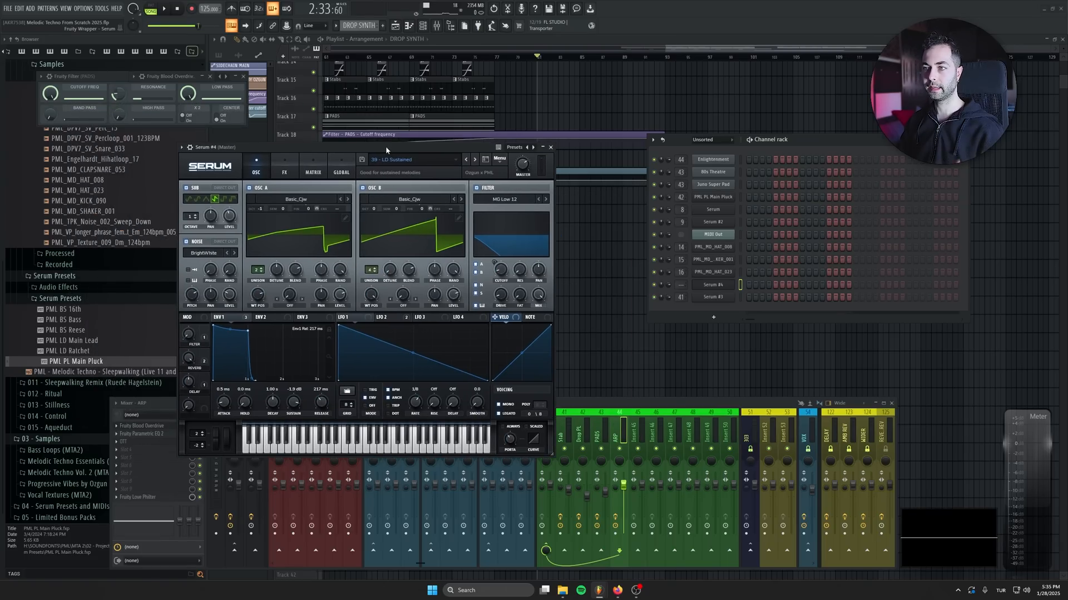
# Audition the LD Sustained preset by playing a few test notes
pyautogui.press('e')
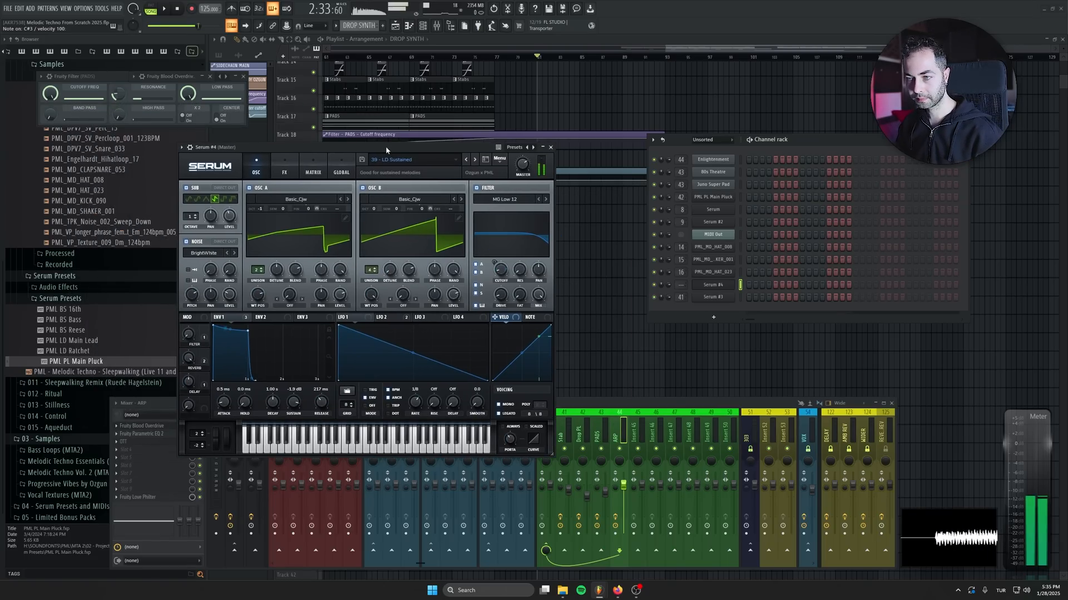
pyautogui.press('e')
pyautogui.press('5')
pyautogui.press('5')
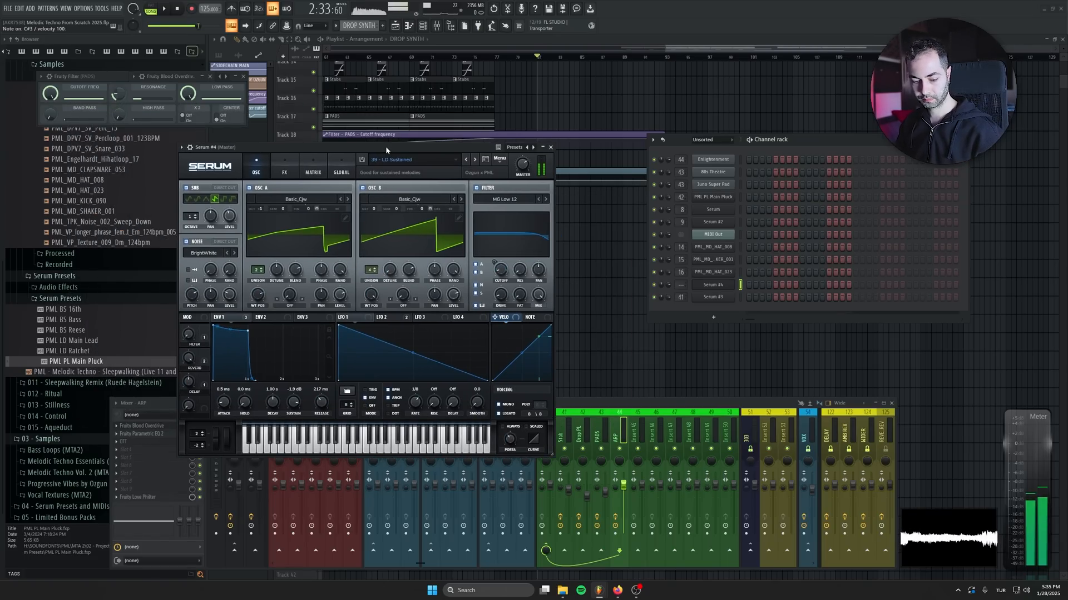
pyautogui.press('6')
pyautogui.press('6')
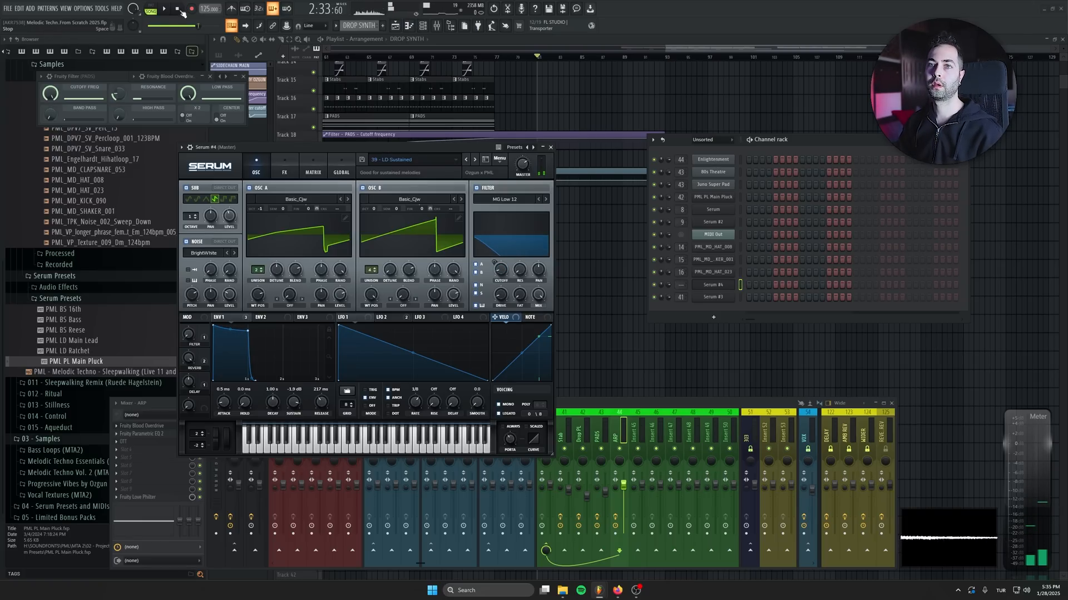
# Route the Serum #4 channel to mixer track 32 and copy the Stab track's Fruity Love Philter onto the first LEAD BUS
pyautogui.click(710, 285)
pyautogui.moveTo(676, 282); pyautogui.dragTo(676, 256)
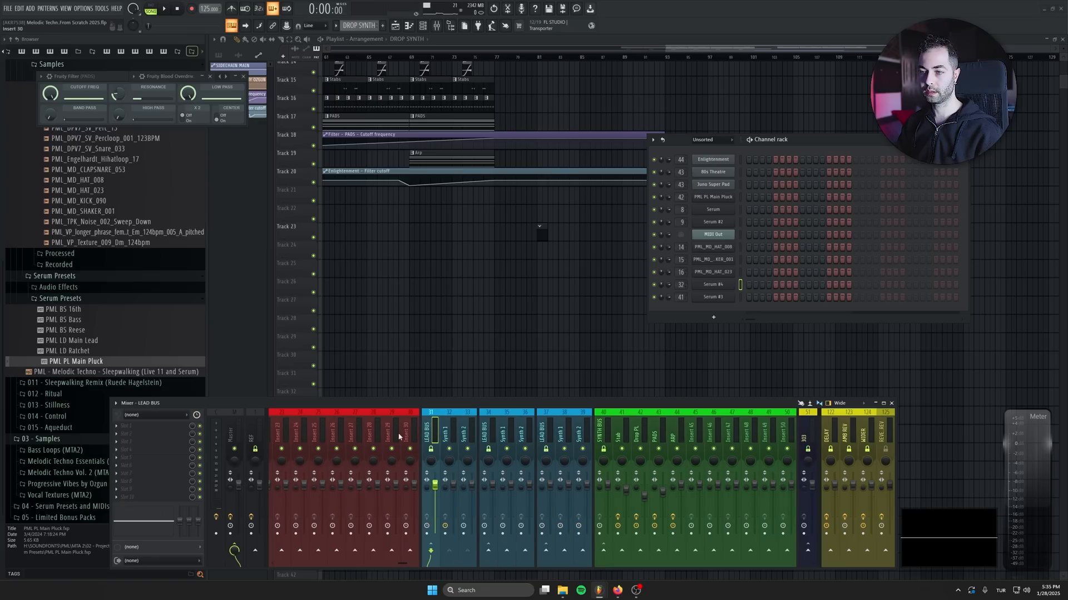
pyautogui.click(615, 432)
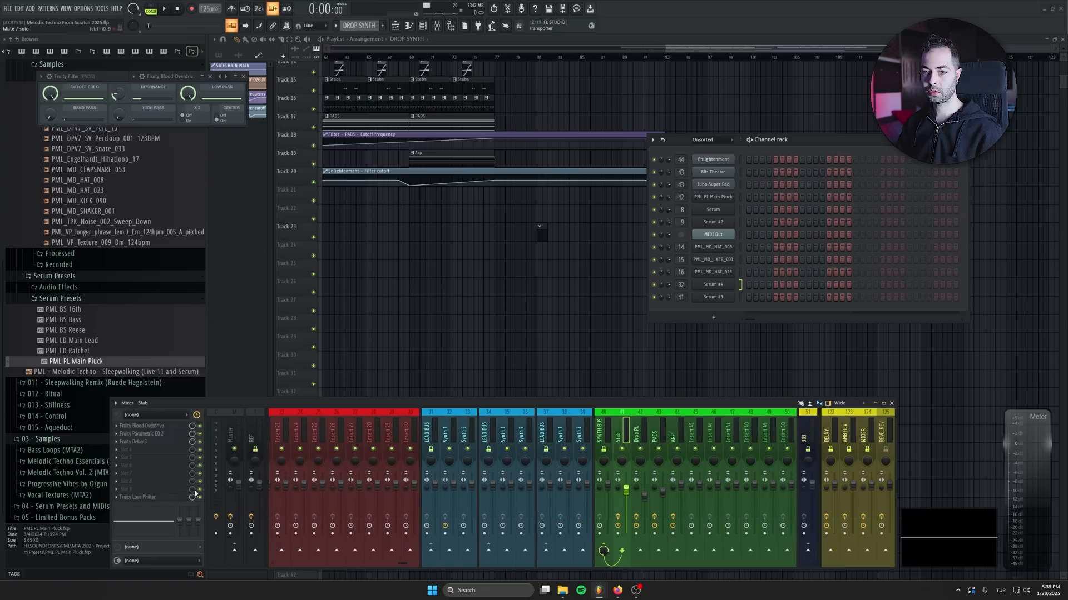
pyautogui.rightClick(124, 499)
pyautogui.moveTo(143, 409); pyautogui.dragTo(430, 428)
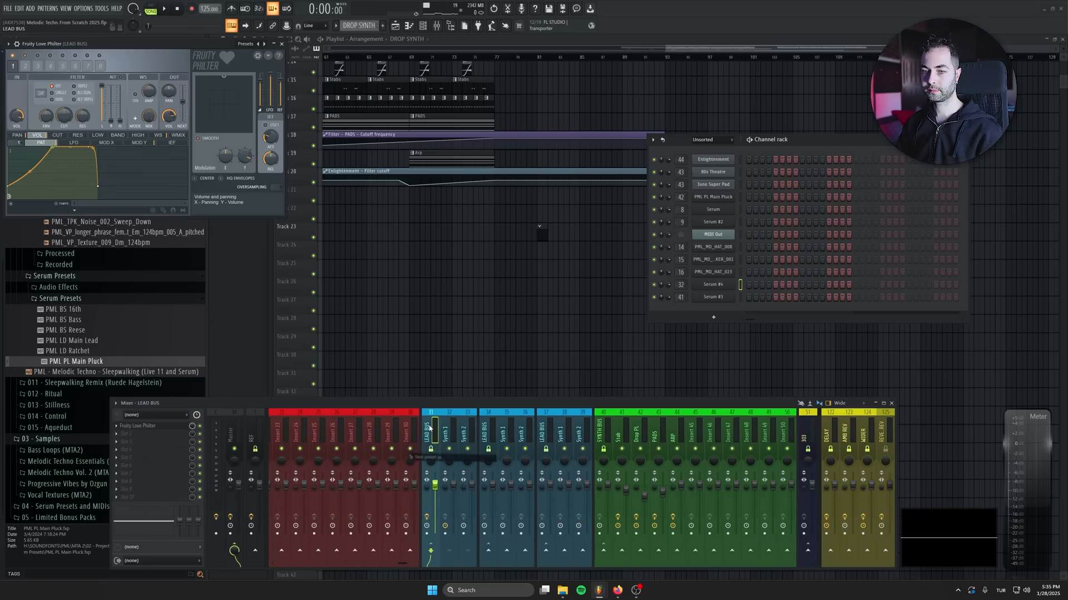
# Add Fruity Blood Overdrive and Fruity Parametric EQ 2 to the LEAD BUS effects
pyautogui.click(165, 426)
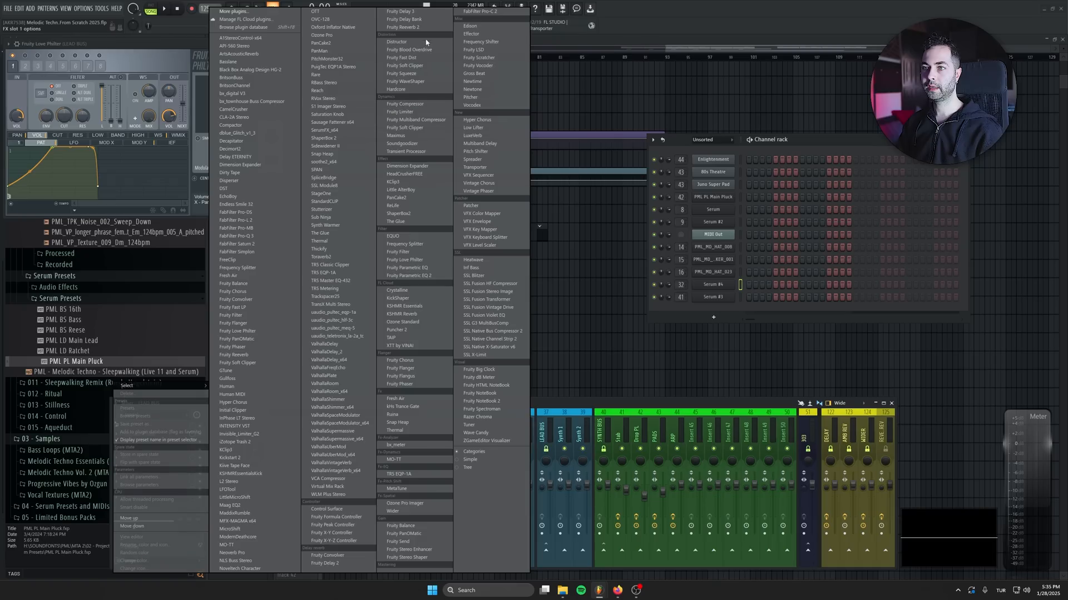
pyautogui.click(409, 49)
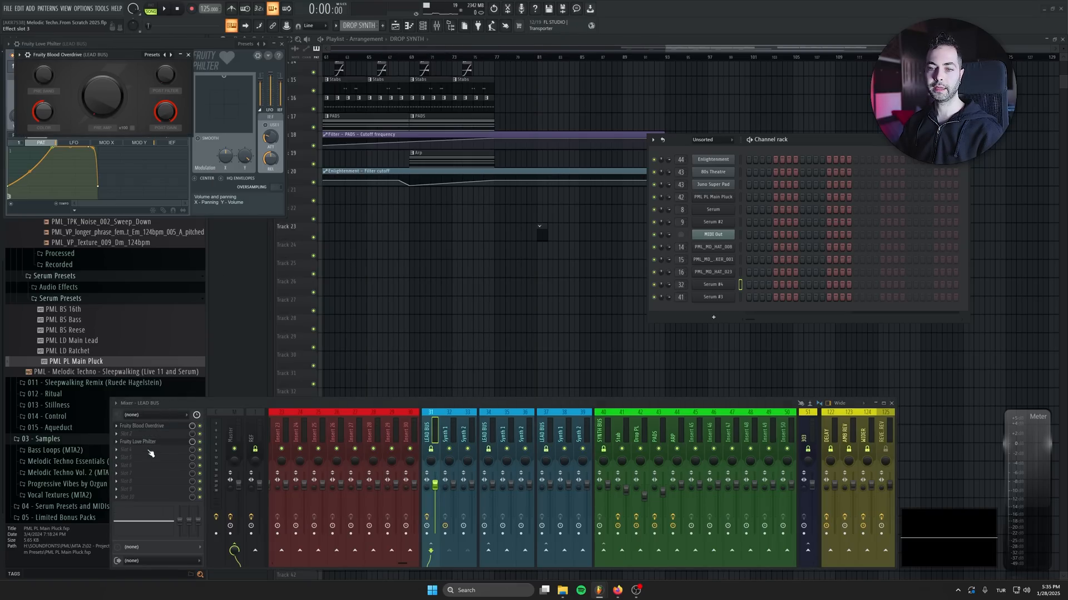
pyautogui.click(160, 436)
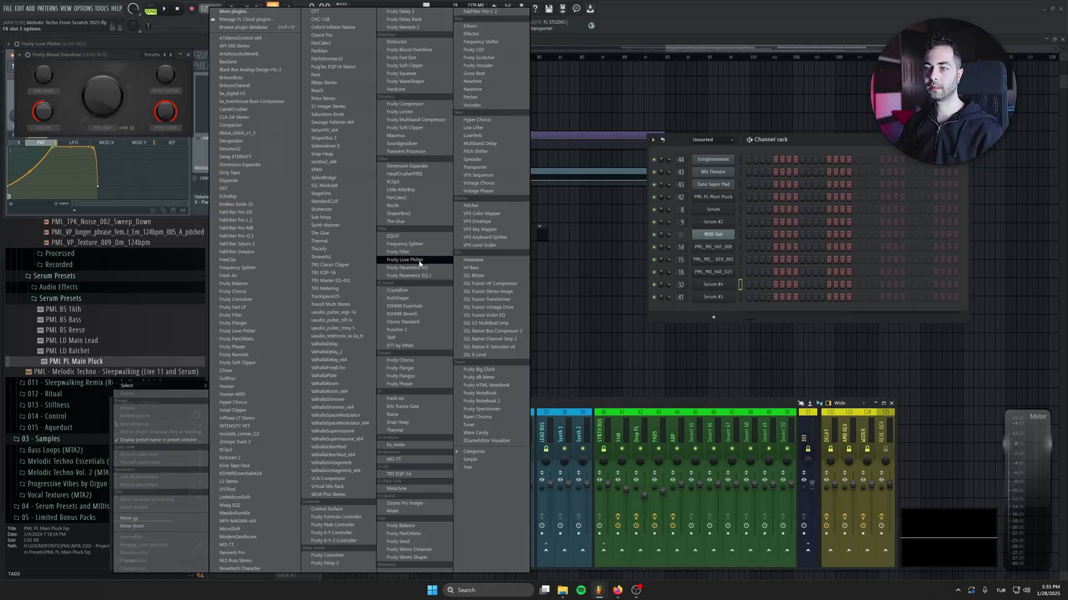
pyautogui.click(411, 275)
# Apply the LOWCUT preset to the LEAD BUS equalizer, raise its cutoff frequency, and move the equalizer to slot 4
pyautogui.click(278, 66)
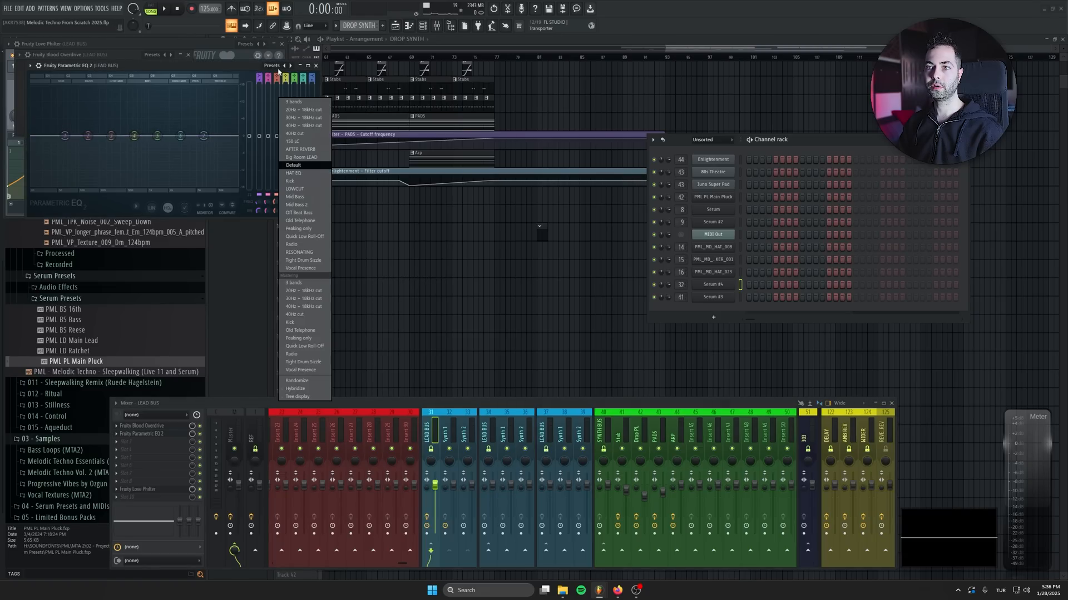
pyautogui.click(295, 157)
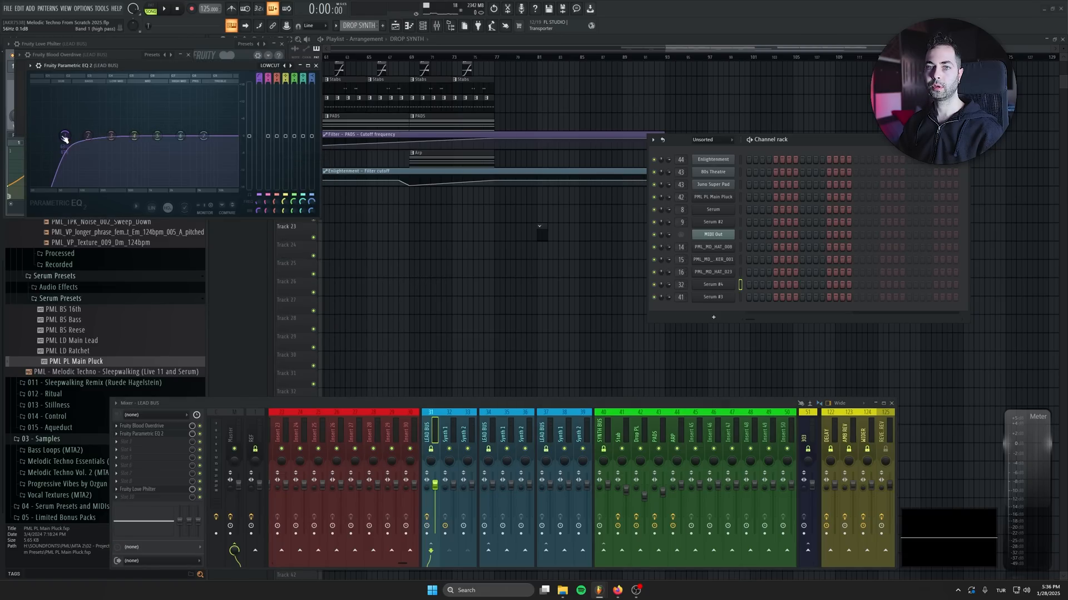
pyautogui.moveTo(65, 139); pyautogui.dragTo(89, 136)
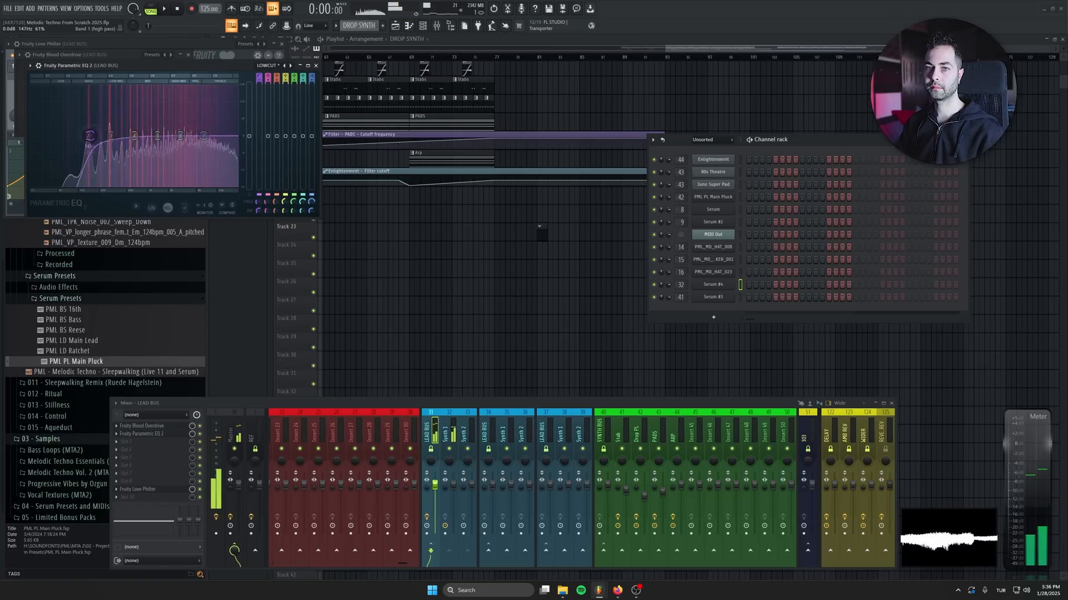
pyautogui.moveTo(141, 434); pyautogui.dragTo(142, 449)
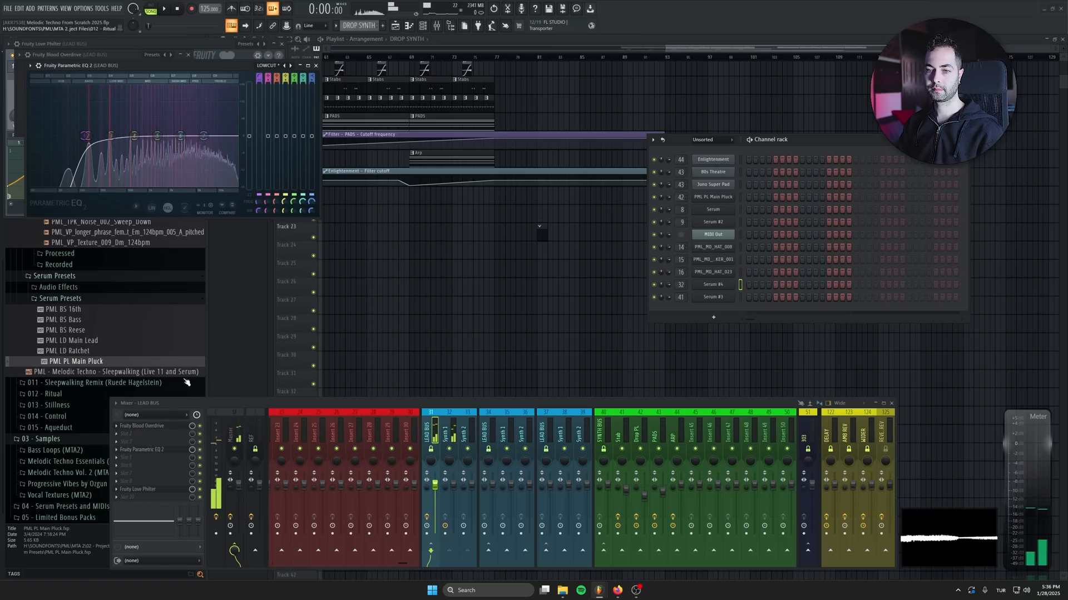
# Set the playback position to bar 81 and rename the Serum #4 channel as drop ld
pyautogui.click(537, 57)
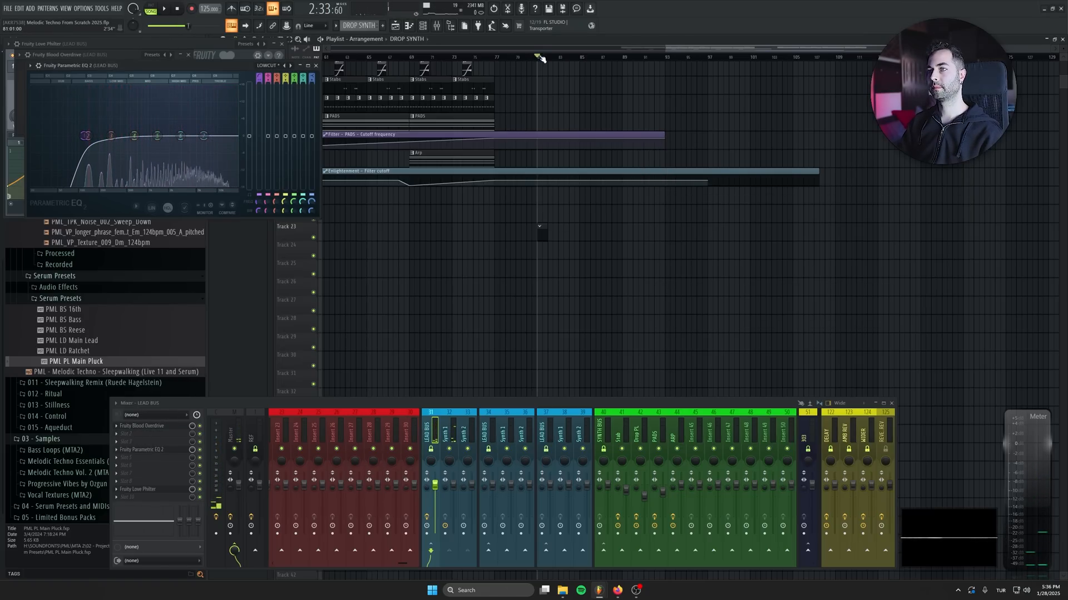
pyautogui.press('F6')
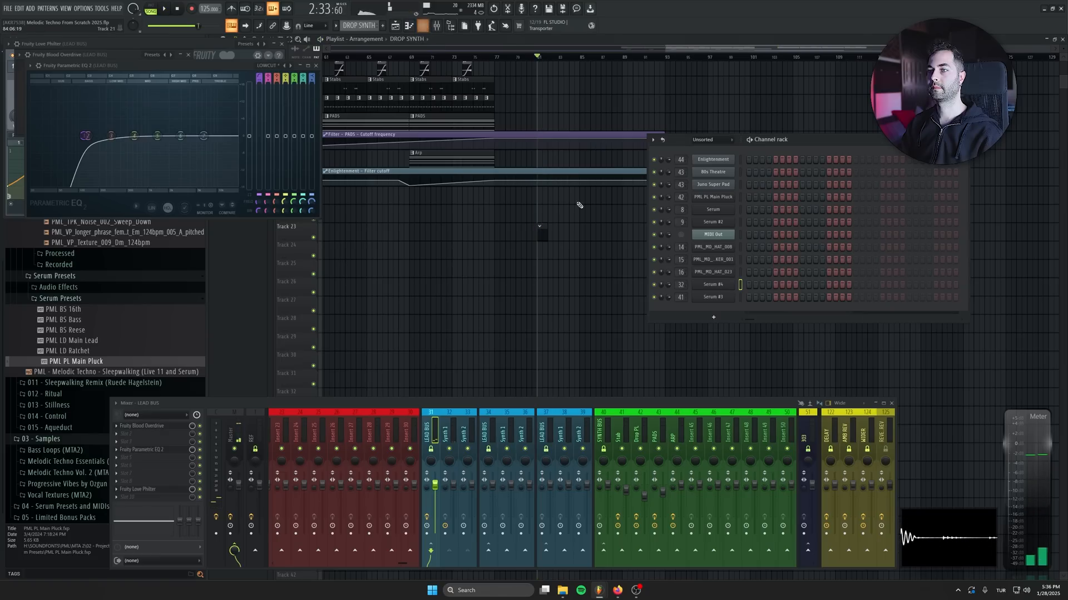
pyautogui.rightClick(727, 285)
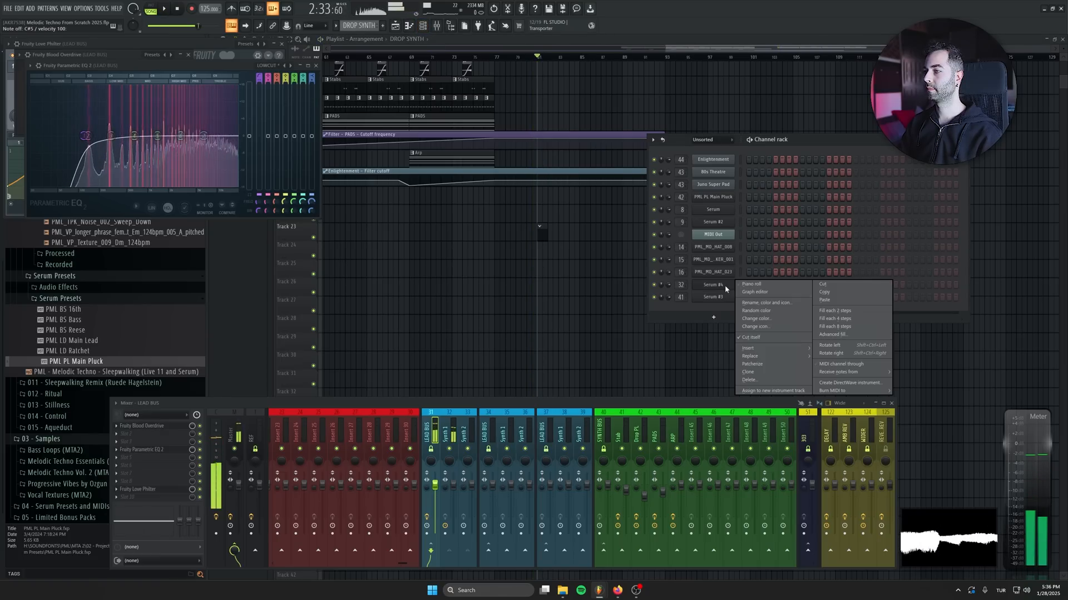
pyautogui.click(753, 304)
pyautogui.write('drop ld')
pyautogui.press('Return')
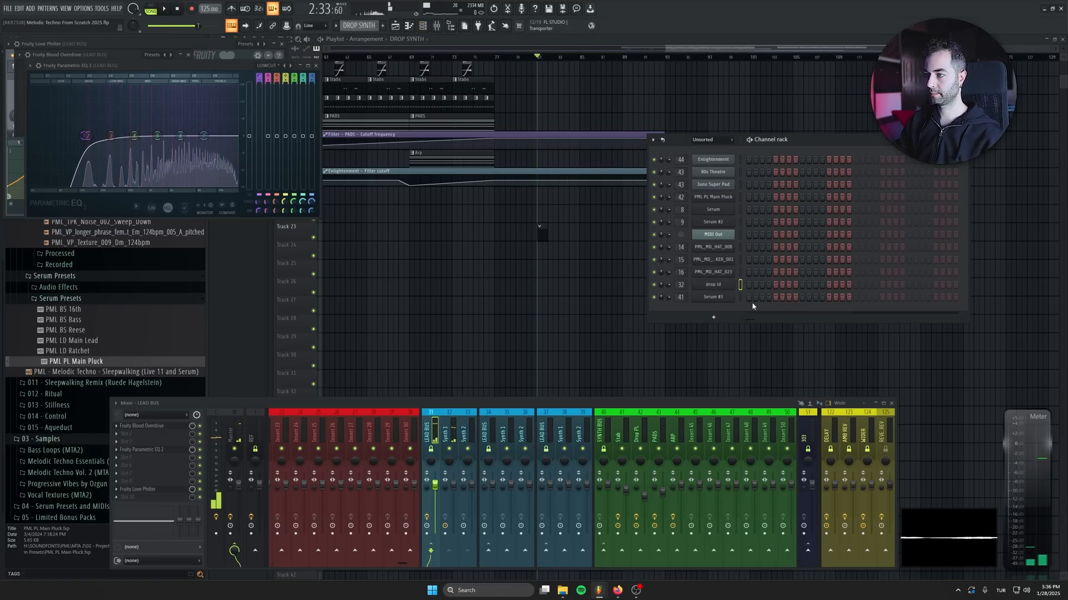
# Open the drop ld piano roll full screen and draw a three-step F#2 note at the start of the pattern
pyautogui.rightClick(729, 290)
pyautogui.click(752, 284)
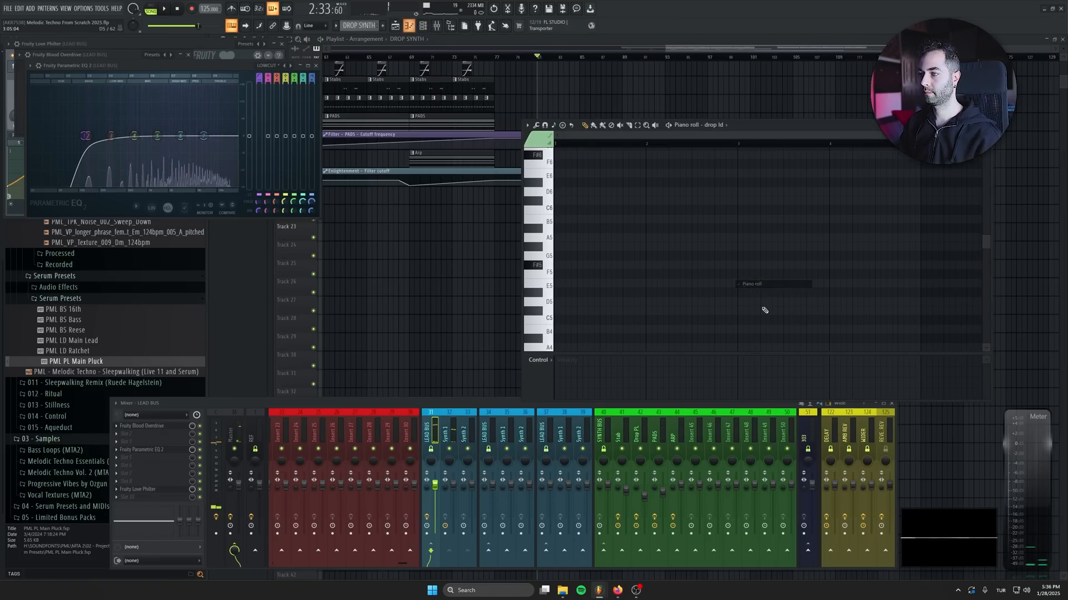
pyautogui.doubleClick(773, 131)
pyautogui.click(39, 365)
pyautogui.scroll(-3, 83, 369)
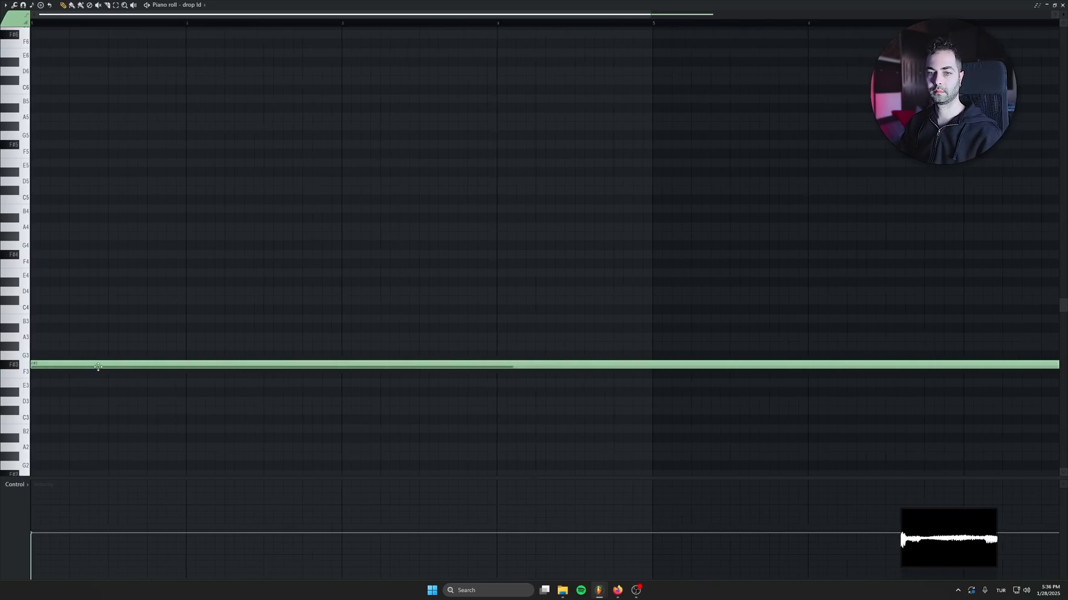
pyautogui.moveTo(76, 447); pyautogui.dragTo(68, 449)
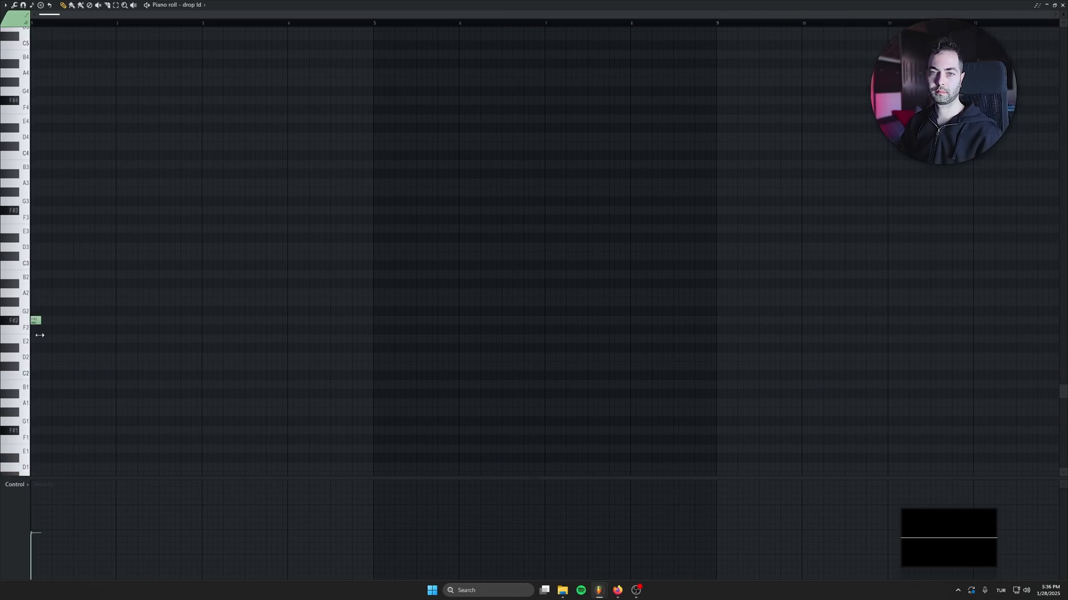
pyautogui.scroll(4, 111, 288)
pyautogui.scroll(3, 112, 289)
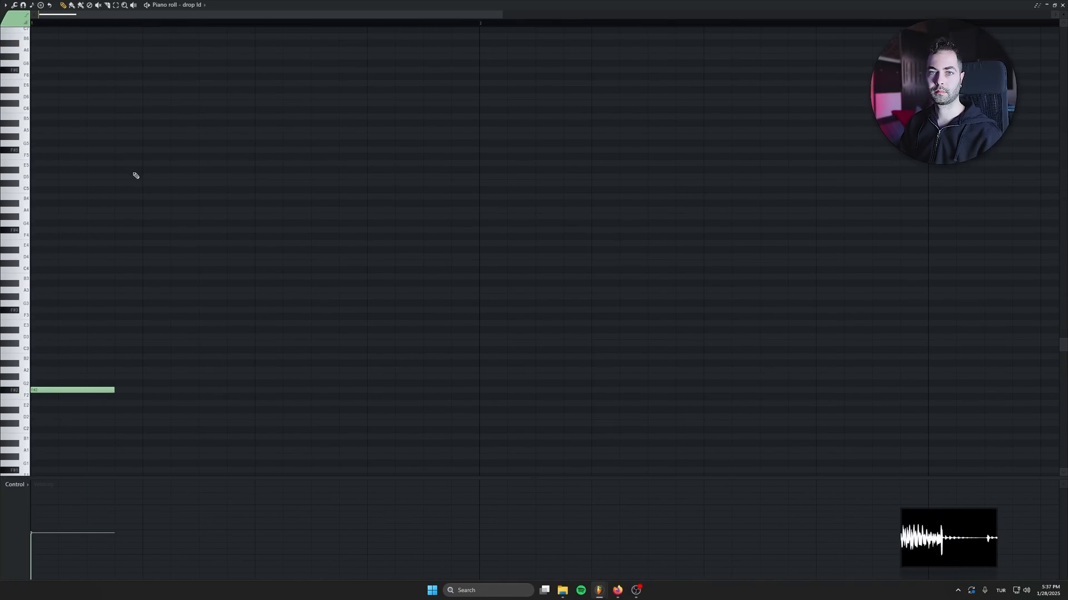
# Add a three-step D5 note right after the first note, raise it one octave to D6, and play the pattern
pyautogui.click(162, 159)
pyautogui.moveTo(162, 159); pyautogui.dragTo(134, 181)
pyautogui.press('space')
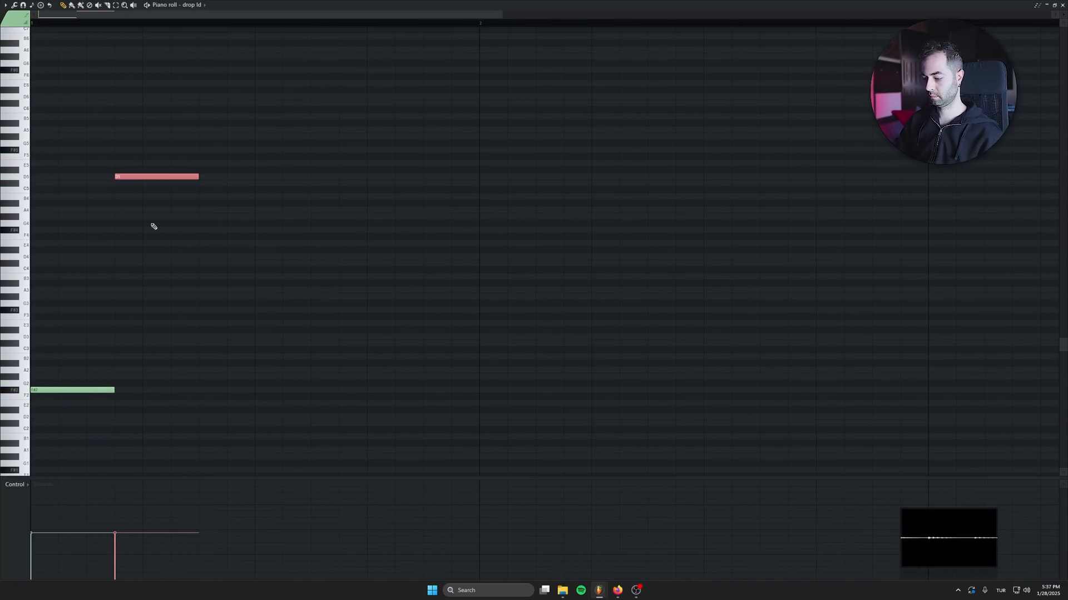
pyautogui.hotkey('ctrl', 'Up')
pyautogui.press('space')
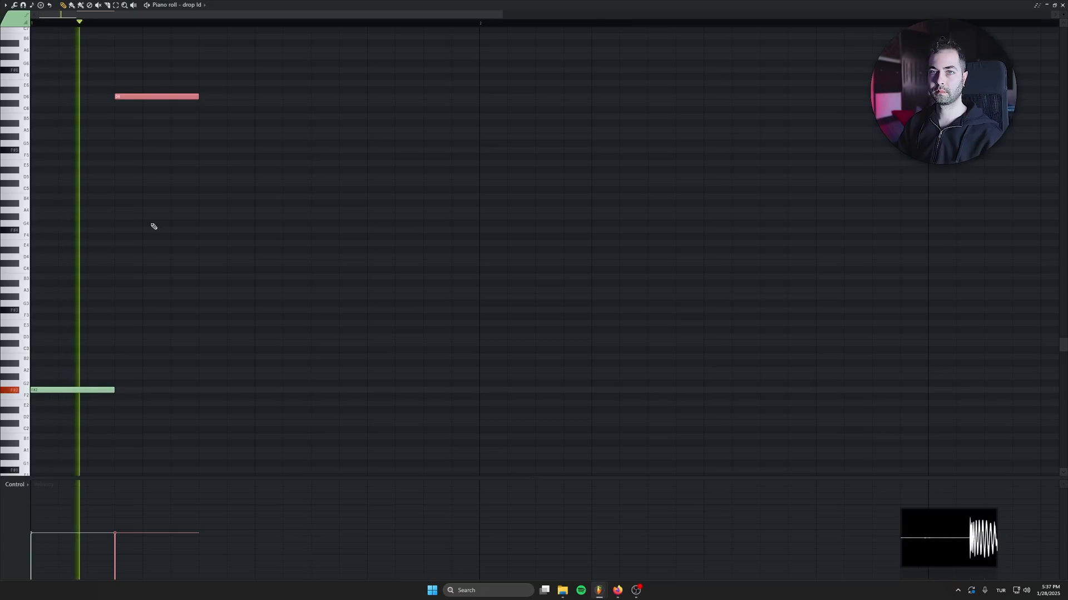
# Continue the melody with a three-step F#2 note followed directly by a three-step C#6 note
pyautogui.click(228, 115)
pyautogui.rightClick(228, 115)
pyautogui.click(204, 390)
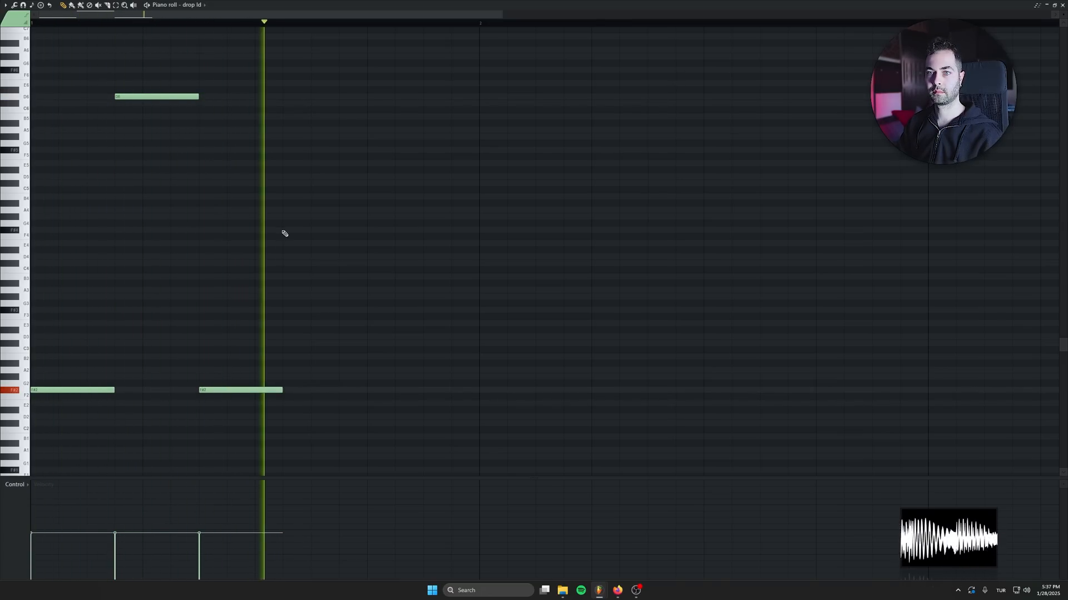
pyautogui.click(288, 104)
pyautogui.press('space')
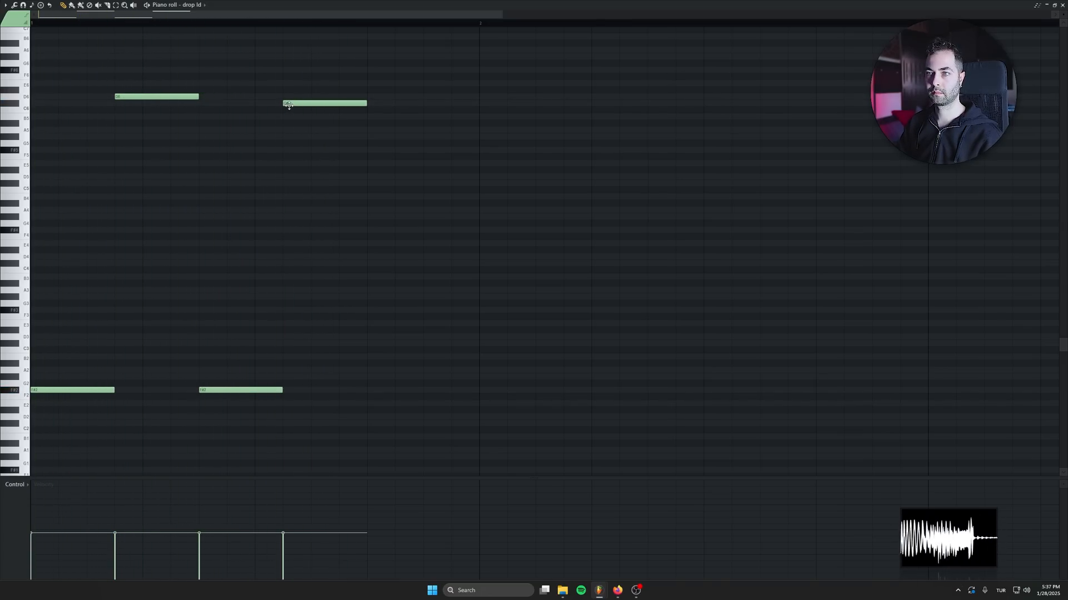
# Add a third three-step F#2 note after the C#6, lower the two upper notes one octave, and play the melody
pyautogui.click(376, 392)
pyautogui.press('space')
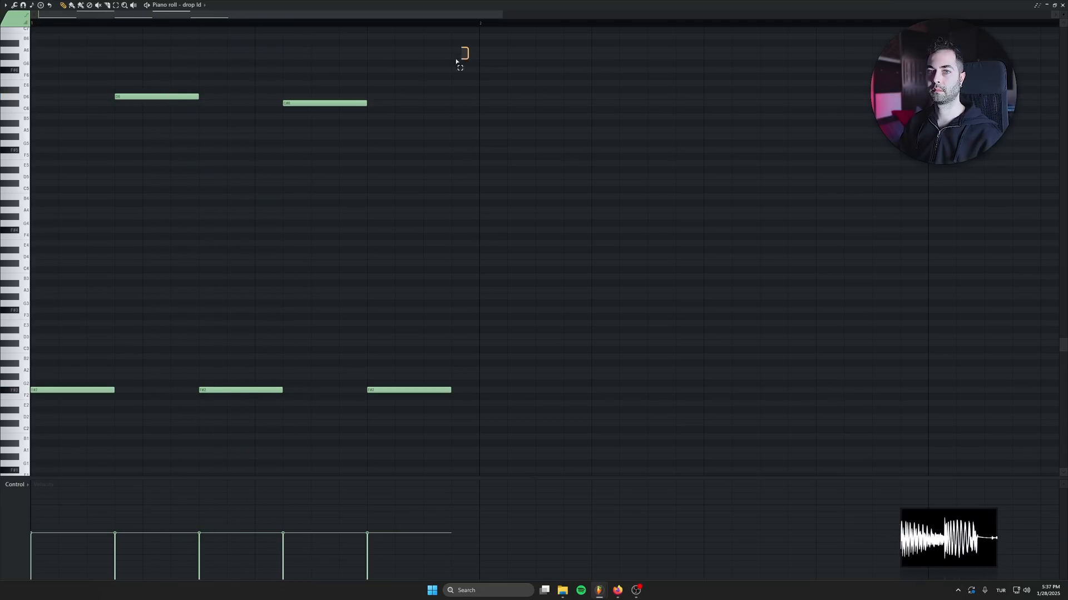
pyautogui.hotkey('ctrl', 'Down')
pyautogui.press('space')
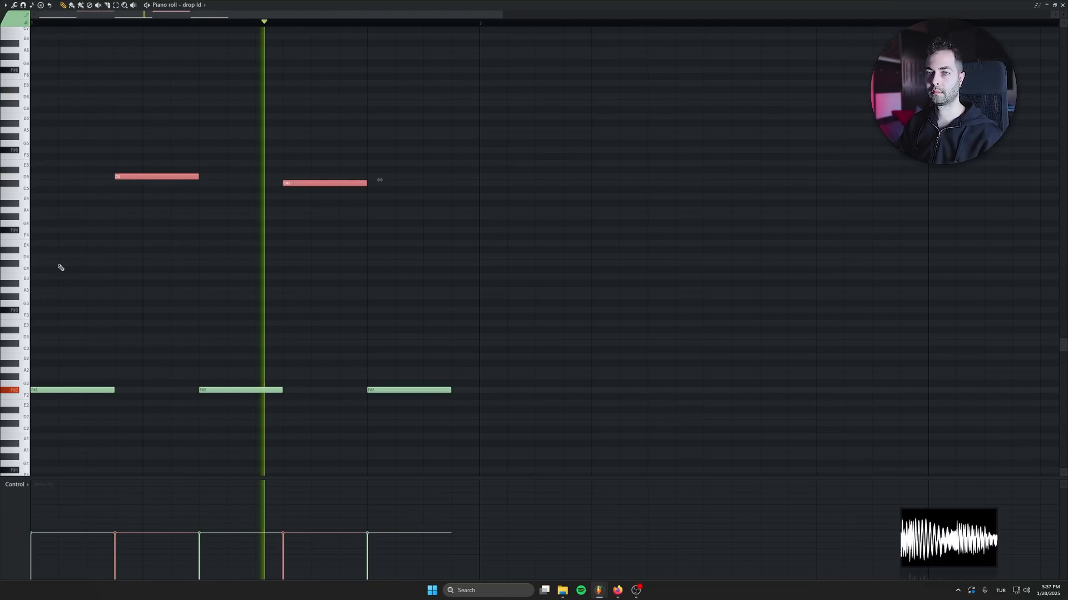
pyautogui.press('space')
# Extend the melody after the third F#2 with a three-step B4 note followed by a three-step D5 note, and play it
pyautogui.click(479, 197)
pyautogui.press('space')
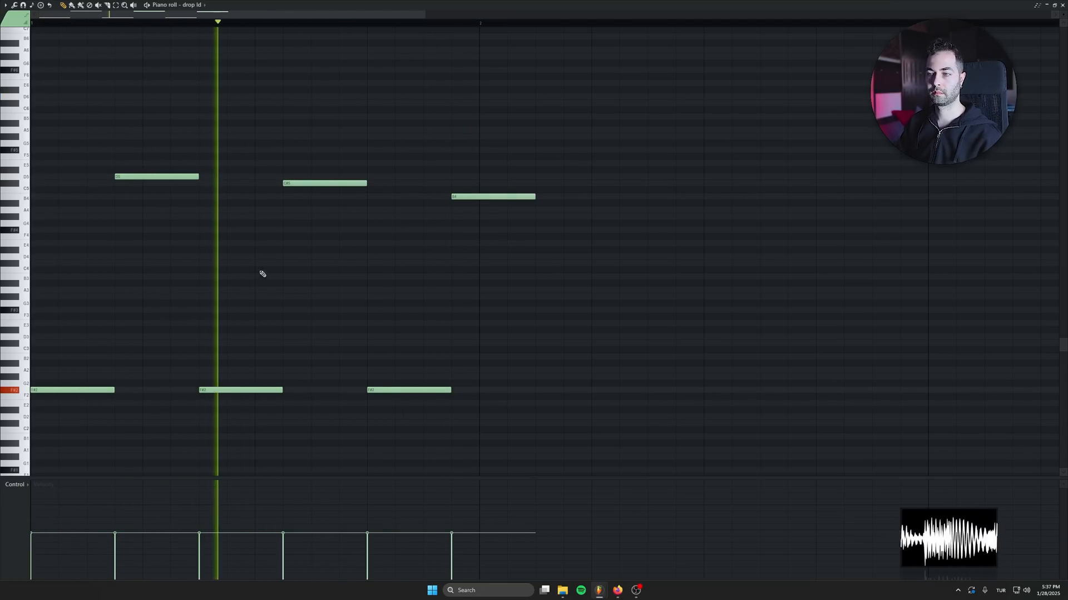
pyautogui.press('space')
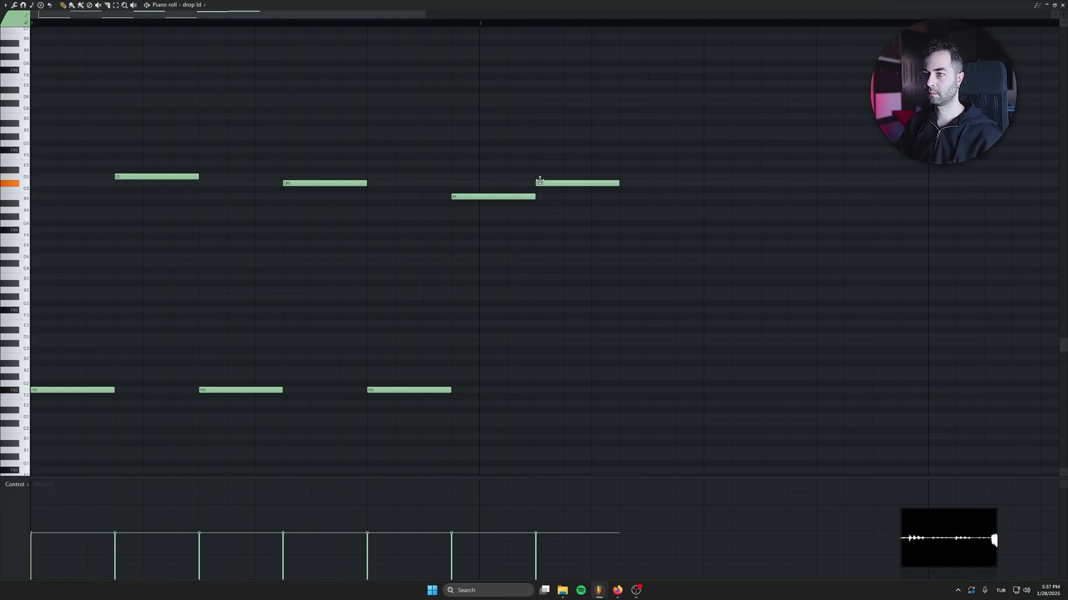
pyautogui.moveTo(540, 180); pyautogui.dragTo(537, 172)
pyautogui.press('space')
pyautogui.hscroll(3, 446, 239)
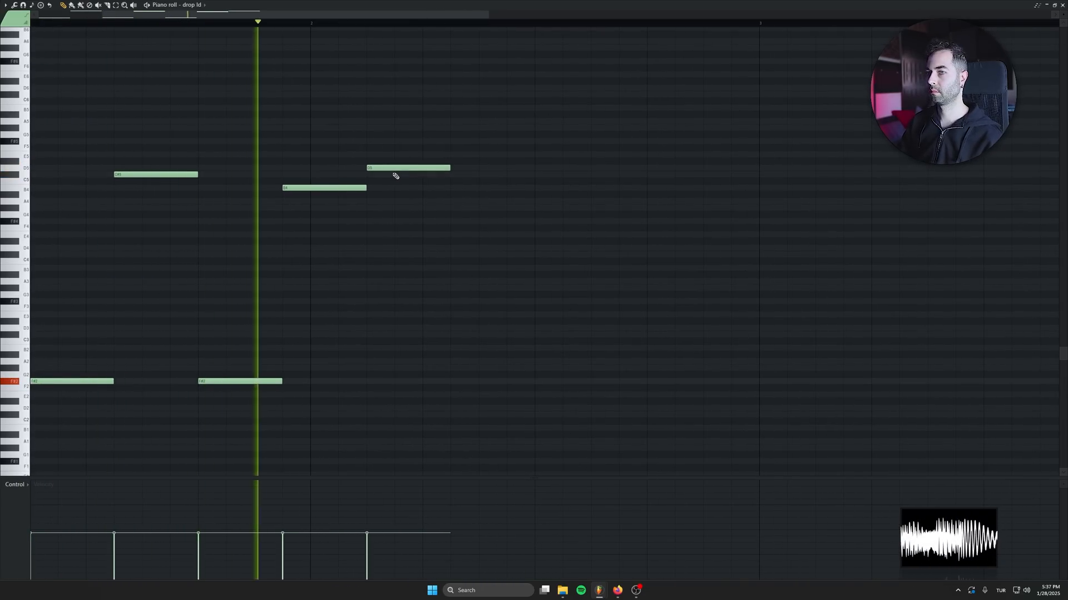
pyautogui.press('space')
# Move the last D5 note up to A5 and one step earlier, and add a three-step F#2 note directly after it
pyautogui.moveTo(388, 118); pyautogui.dragTo(366, 120)
pyautogui.press('space')
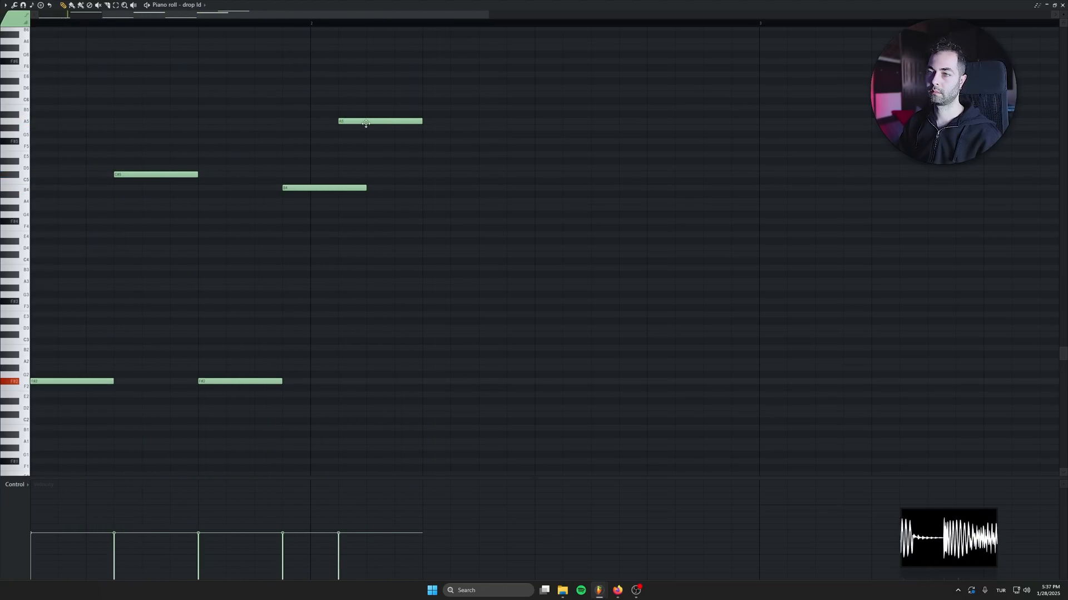
pyautogui.click(428, 382)
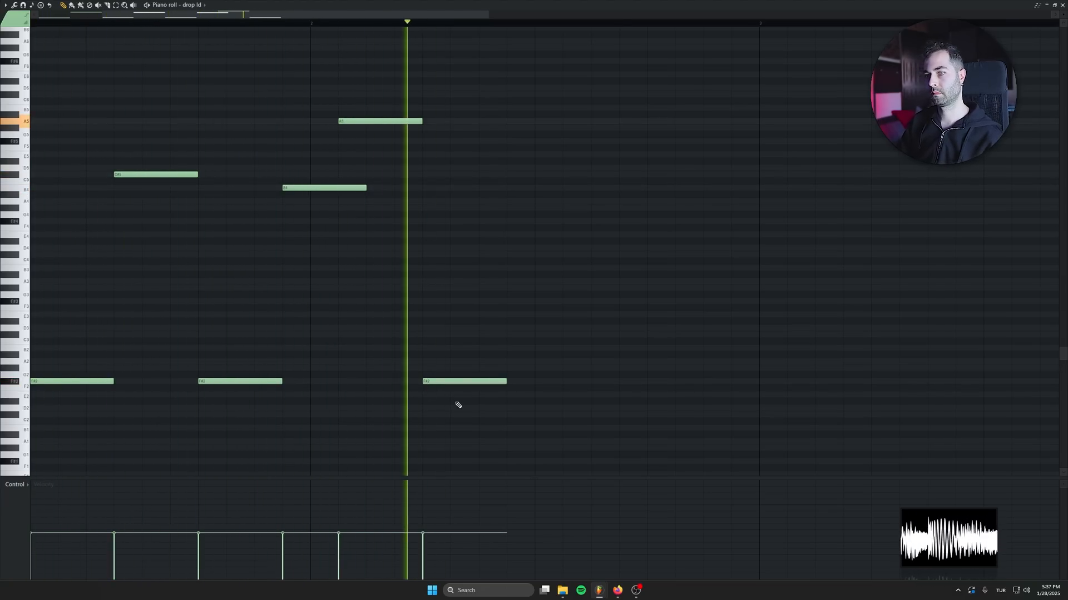
pyautogui.press('space')
pyautogui.press('space')
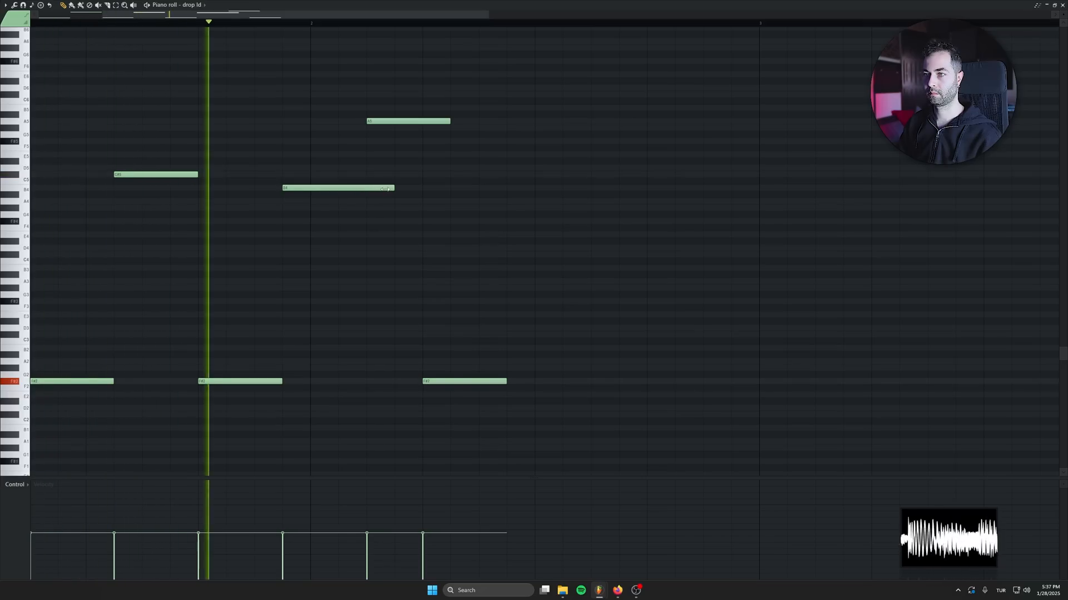
# Retime the ending so A5 starts right after the three-step B4 and the last F#2 starts one step after A5, and play it
pyautogui.moveTo(366, 188); pyautogui.dragTo(395, 188)
pyautogui.press('space')
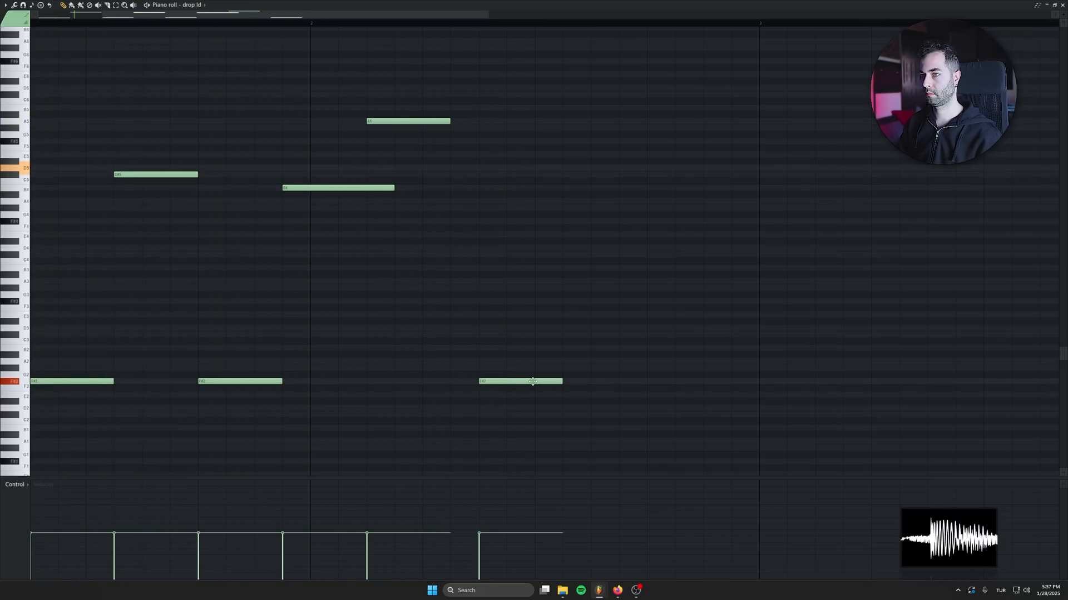
pyautogui.press('space')
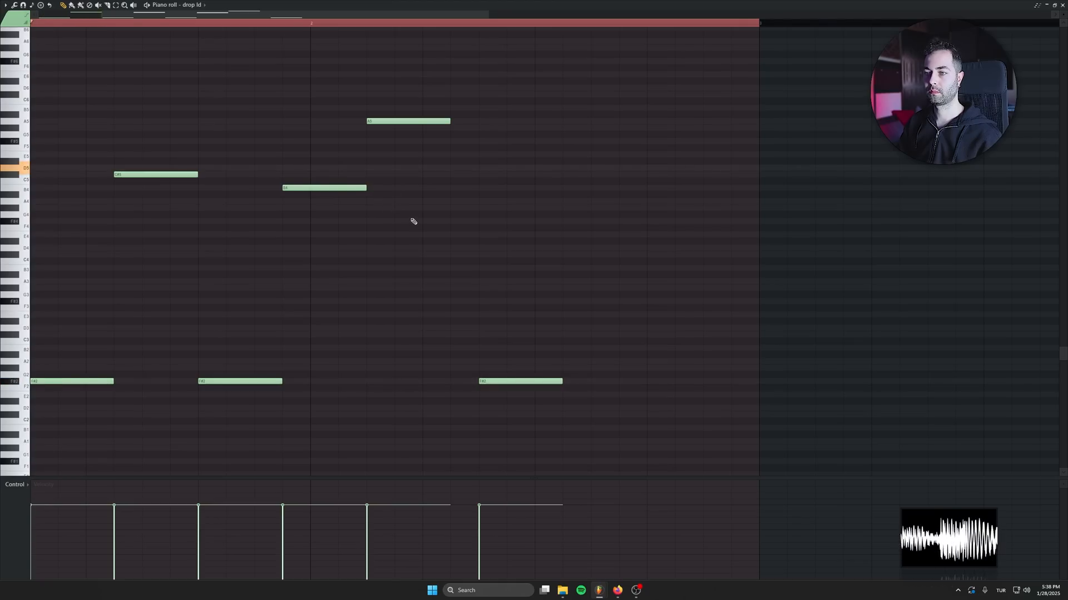
pyautogui.press('space')
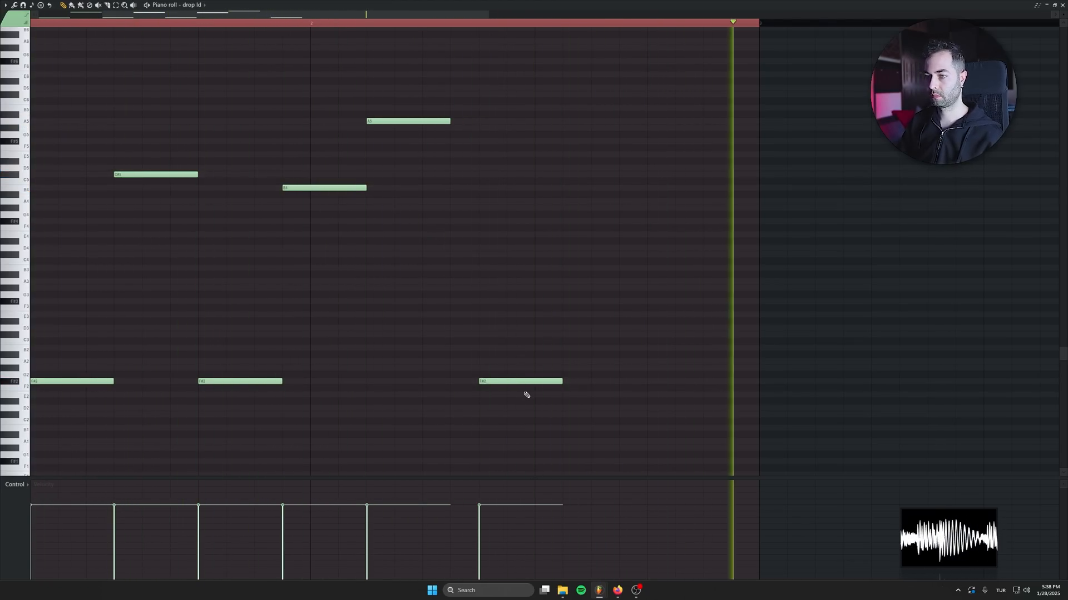
# Duplicate the whole eight-note phrase at bar 5 of the drop ld pattern and play it
pyautogui.scroll(-5, 456, 414)
pyautogui.moveTo(393, 64); pyautogui.dragTo(726, 389)
pyautogui.press('space')
pyautogui.press('space')
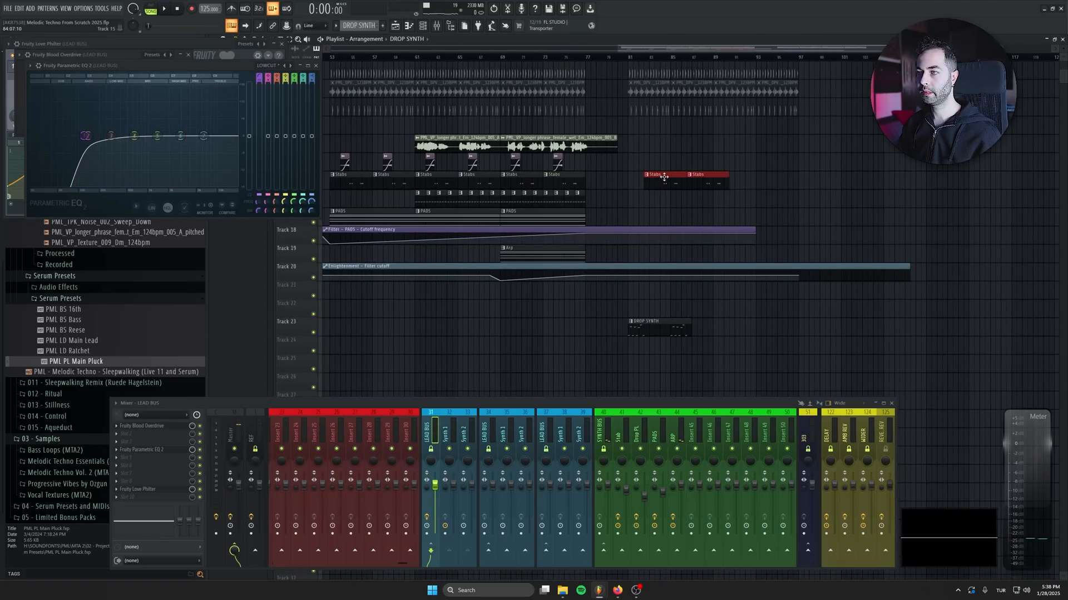
# Play the arrangement from bar 81 while reviewing the drop ld melody in the piano roll, and return to the playlist
pyautogui.press('space')
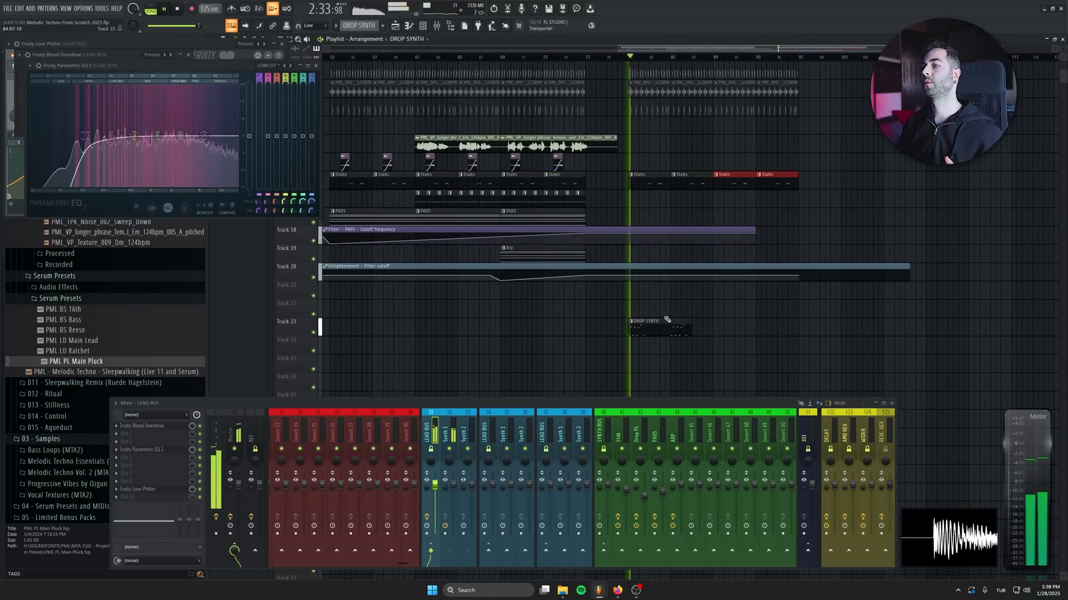
pyautogui.click(423, 26)
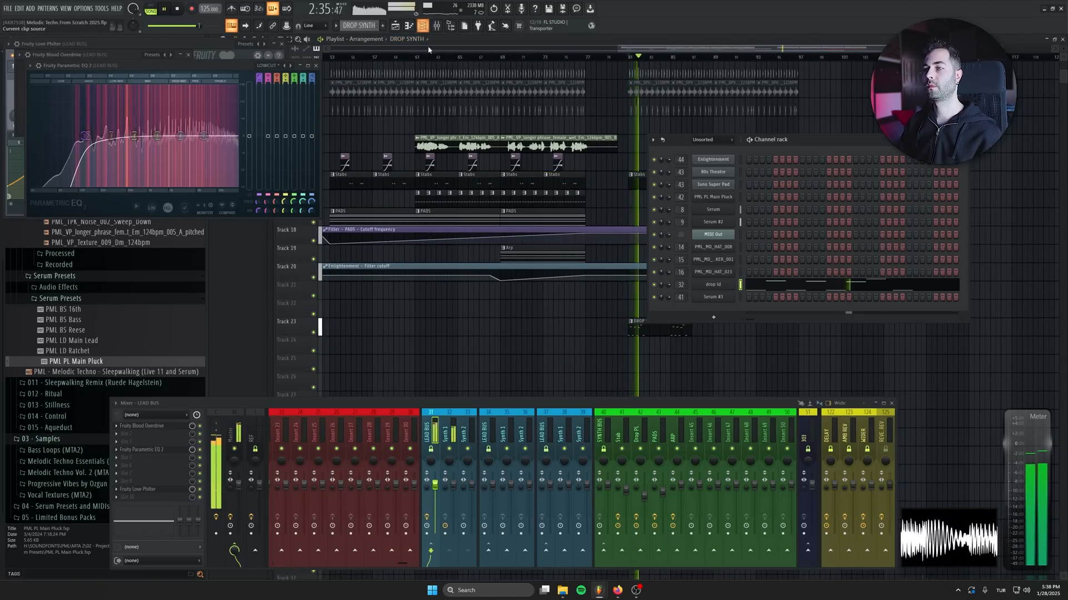
pyautogui.click(765, 288)
pyautogui.scroll(-3, 517, 332)
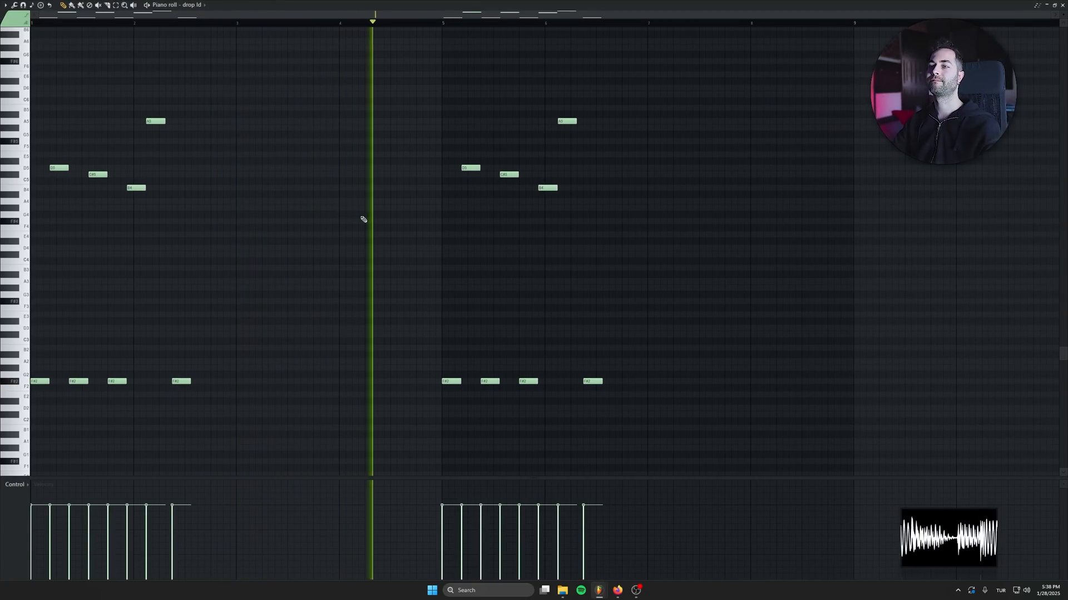
pyautogui.scroll(2, 539, 272)
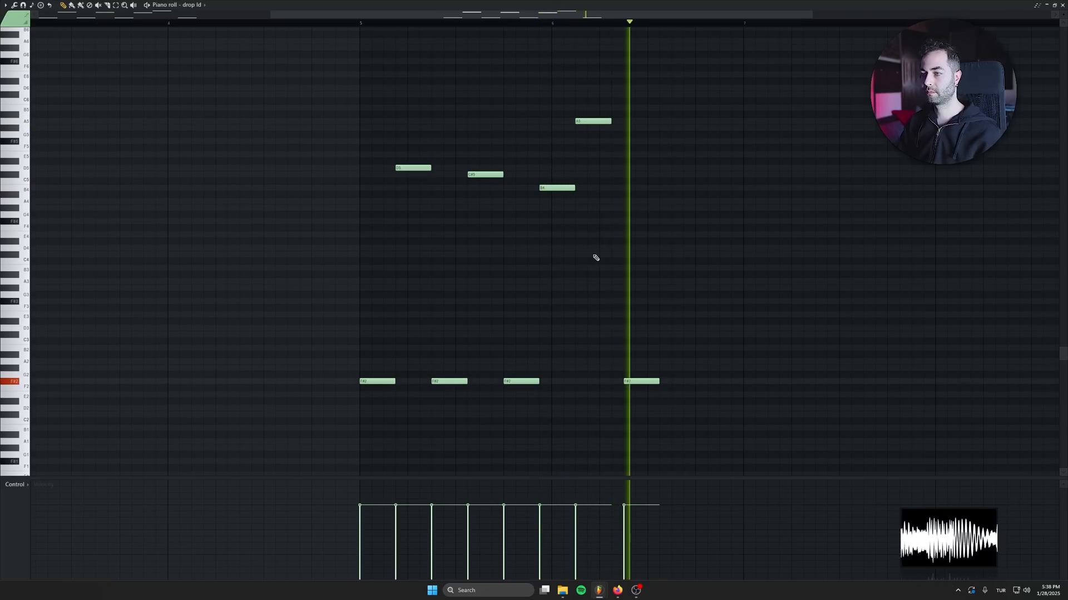
pyautogui.scroll(-2, 484, 333)
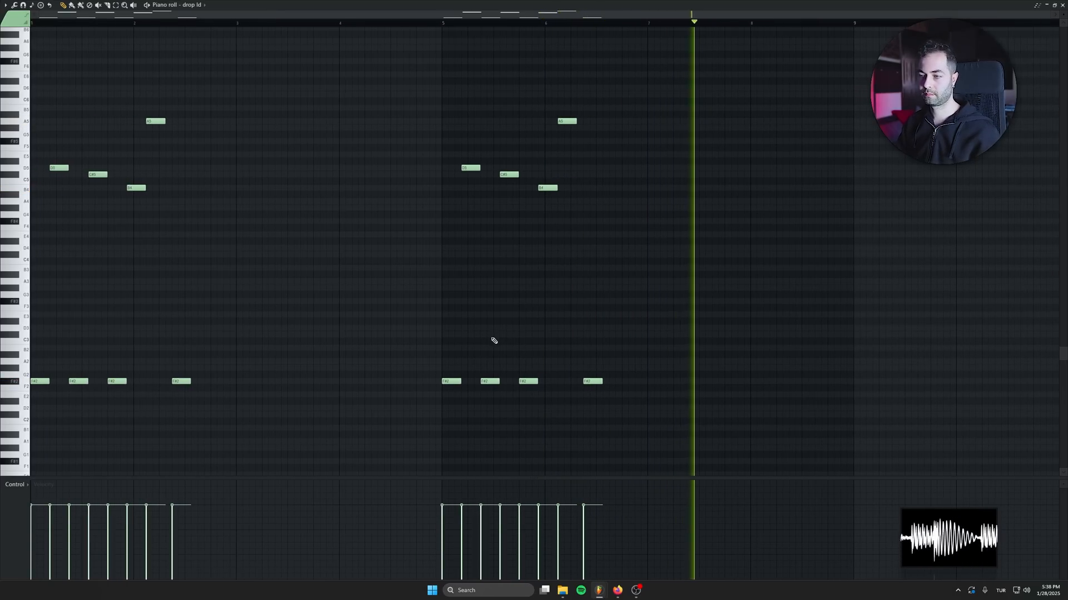
pyautogui.press('space')
pyautogui.press('F7')
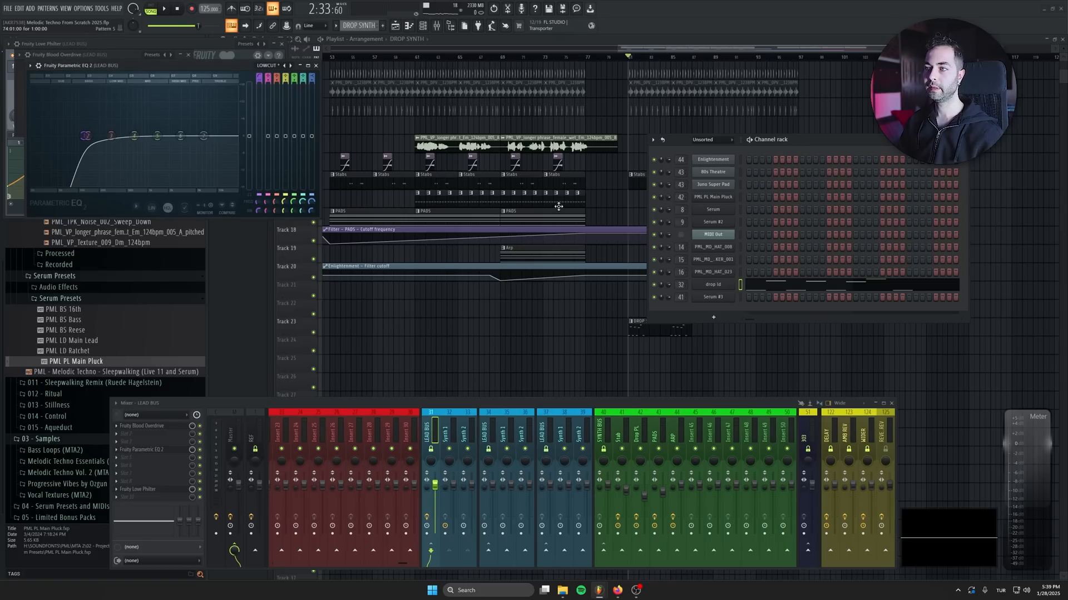
pyautogui.press('F6')
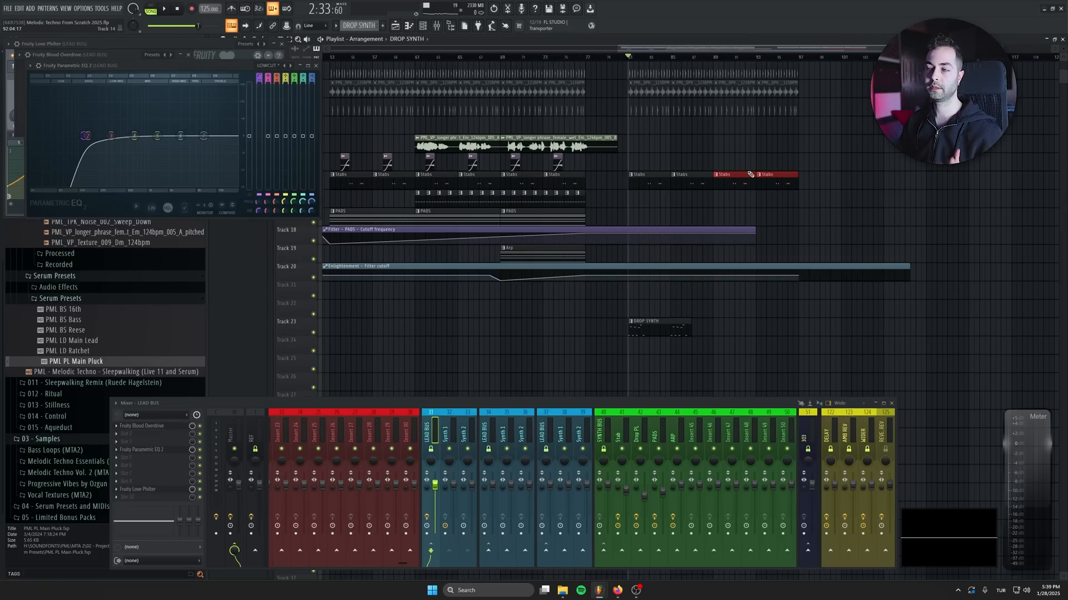
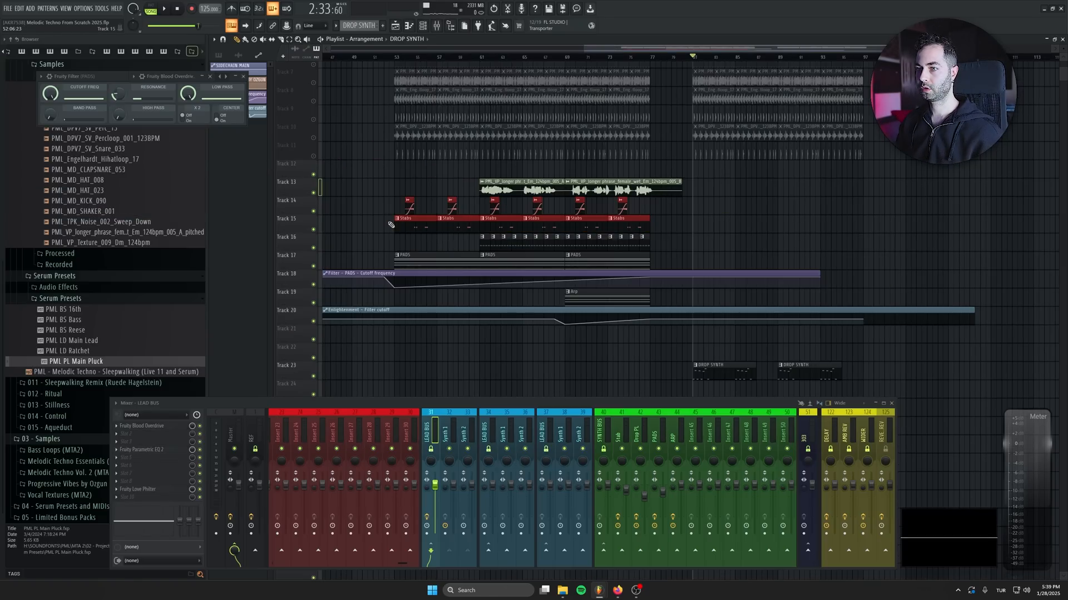
# Duplicate the track 14 and Stabs clips across bars 81 to 97, remove the excess copies, and copy the Arp clip to bar 89
pyautogui.hotkey('ctrl', 'b')
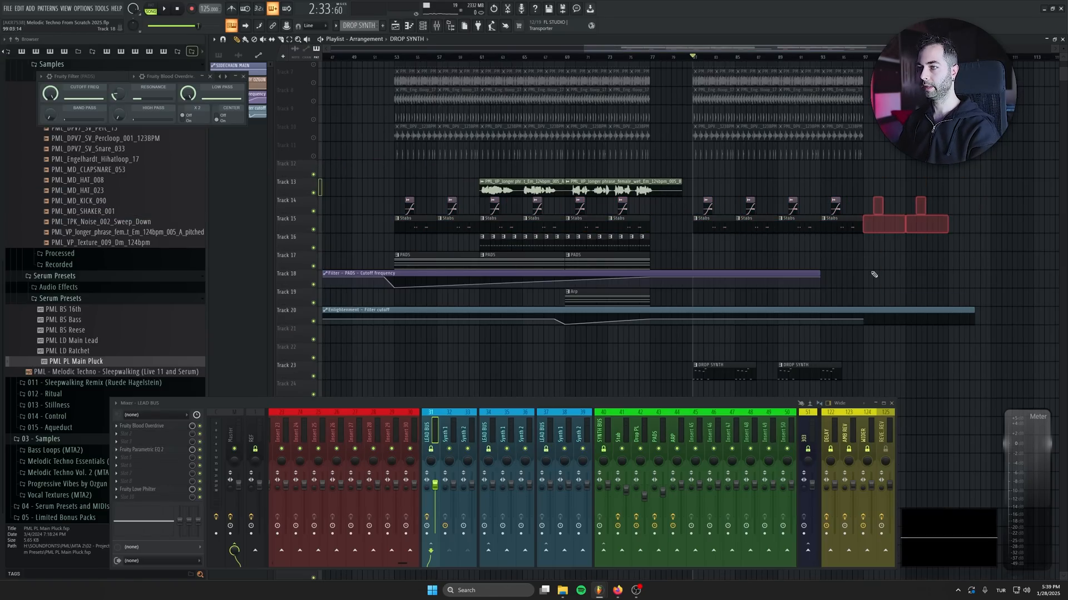
pyautogui.press('Delete')
pyautogui.moveTo(885, 308); pyautogui.dragTo(800, 300)
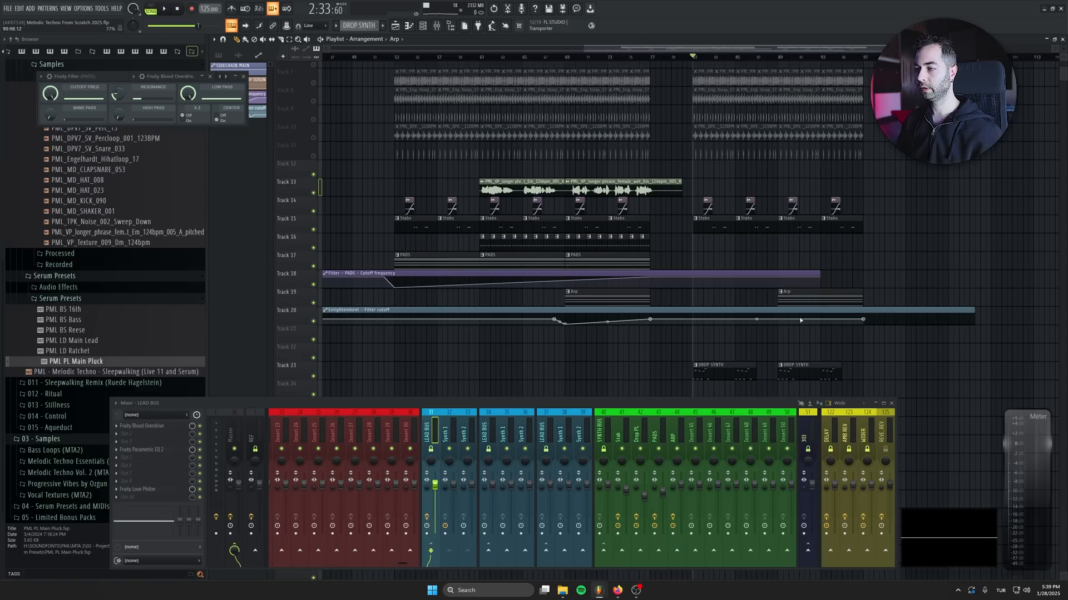
# Copy the PADS clip to bar 89 with a filter cutoff dip at its start, and copy a run of track 16 clips there
pyautogui.scroll(2, 800, 321)
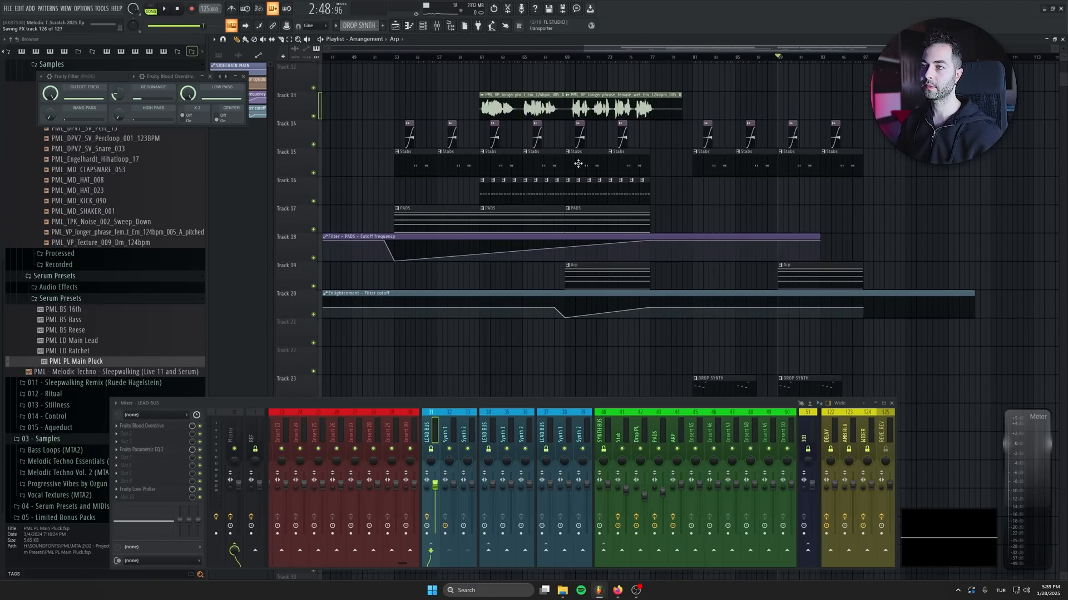
pyautogui.moveTo(636, 219); pyautogui.dragTo(832, 216)
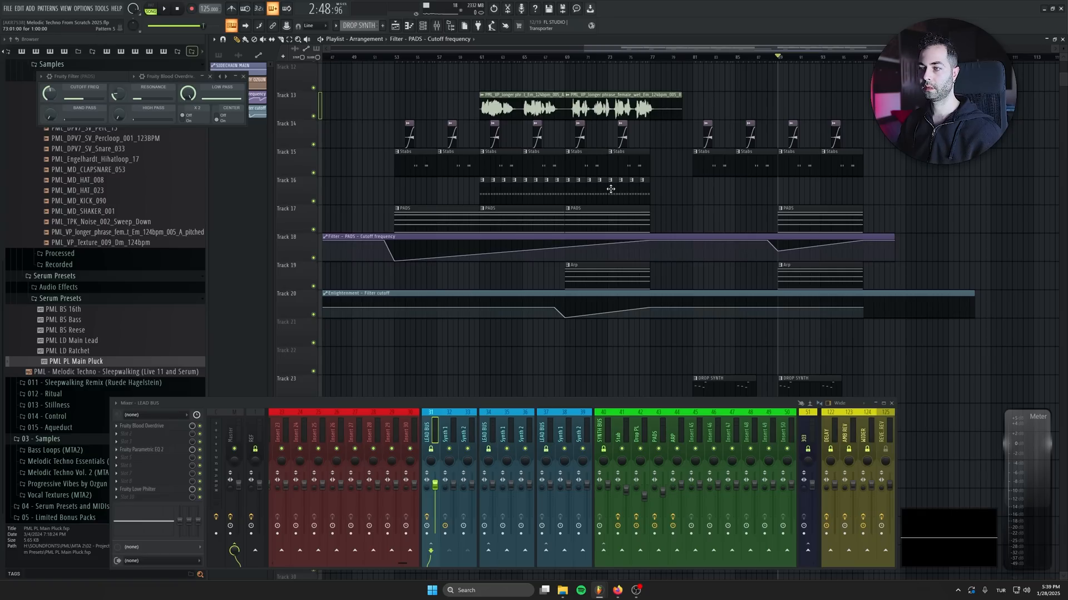
pyautogui.moveTo(605, 201); pyautogui.dragTo(787, 192)
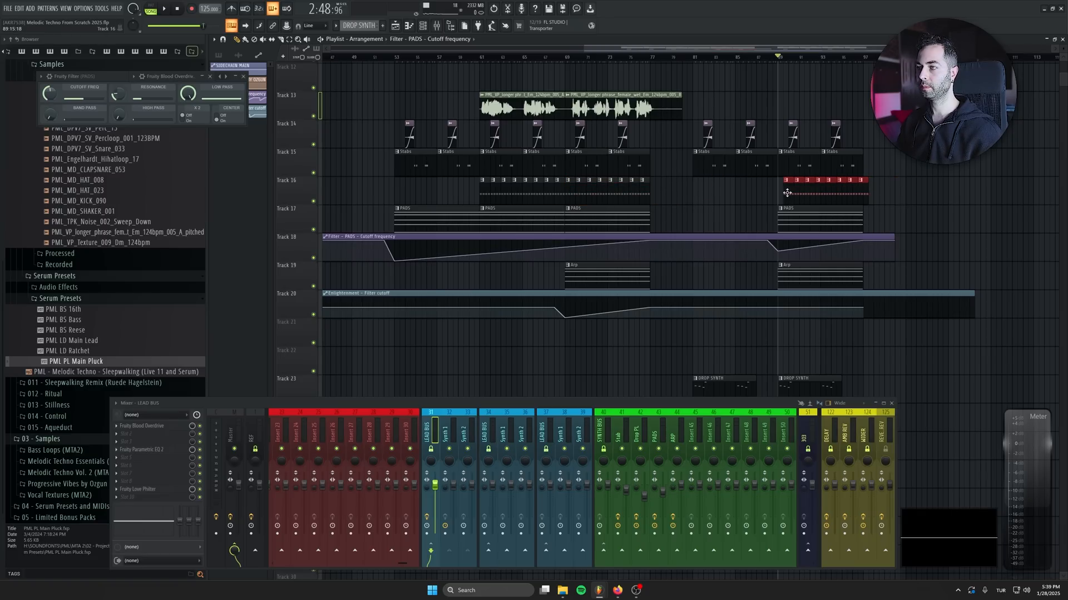
pyautogui.rightClick(986, 195)
# Set the playback position to bar 53 and place the PML_VP_Texture_009_Dm_124bpm sample there on track 24
pyautogui.moveTo(701, 188); pyautogui.dragTo(602, 296)
pyautogui.scroll(-3, 604, 296)
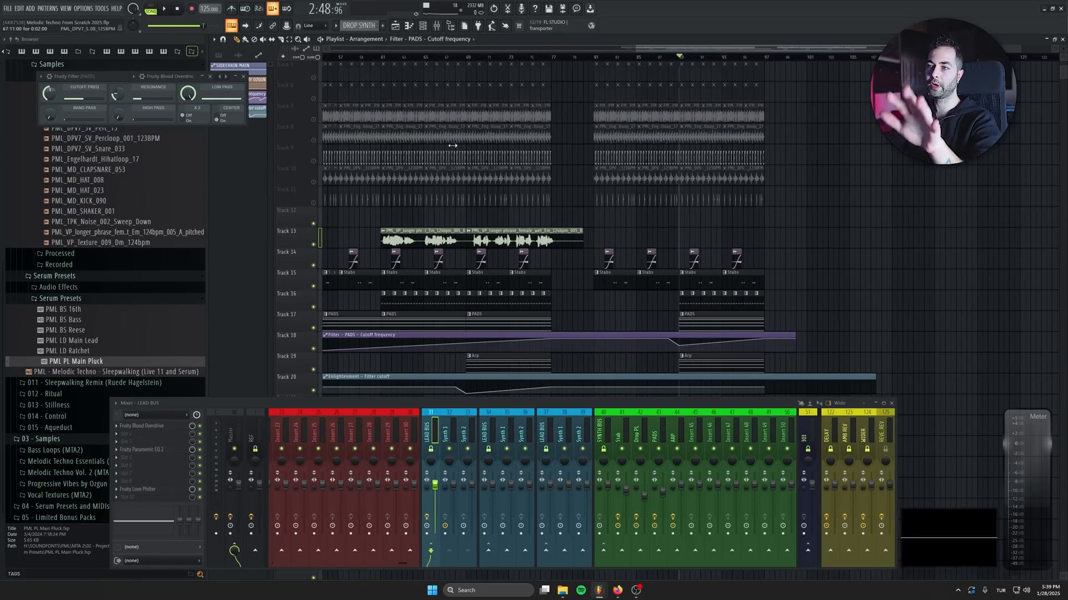
pyautogui.moveTo(636, 207); pyautogui.dragTo(708, 288)
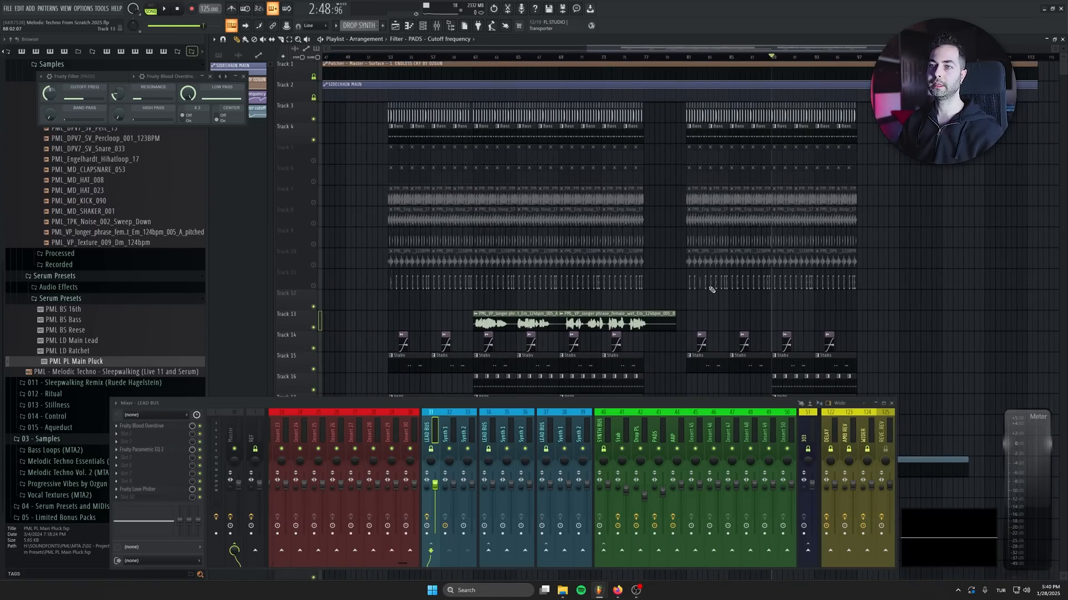
pyautogui.click(389, 56)
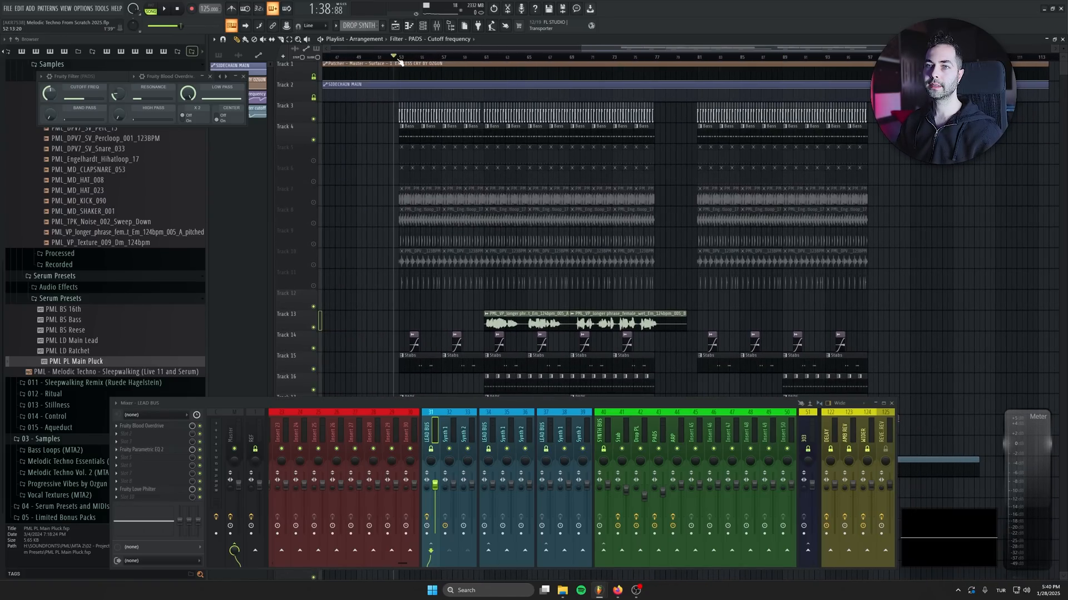
pyautogui.click(243, 77)
pyautogui.click(891, 403)
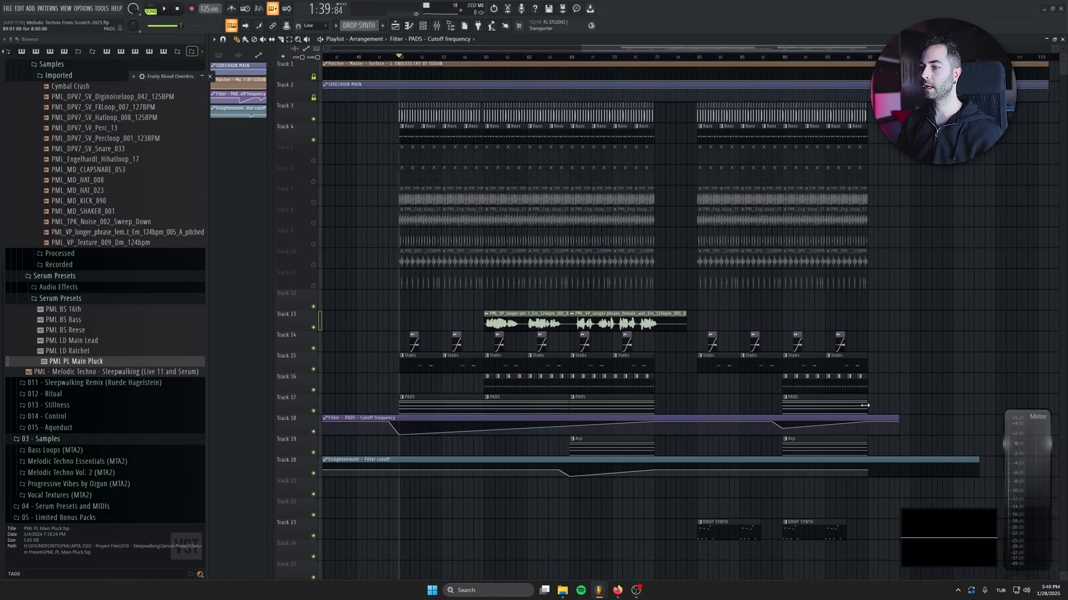
pyautogui.moveTo(100, 243); pyautogui.dragTo(411, 472)
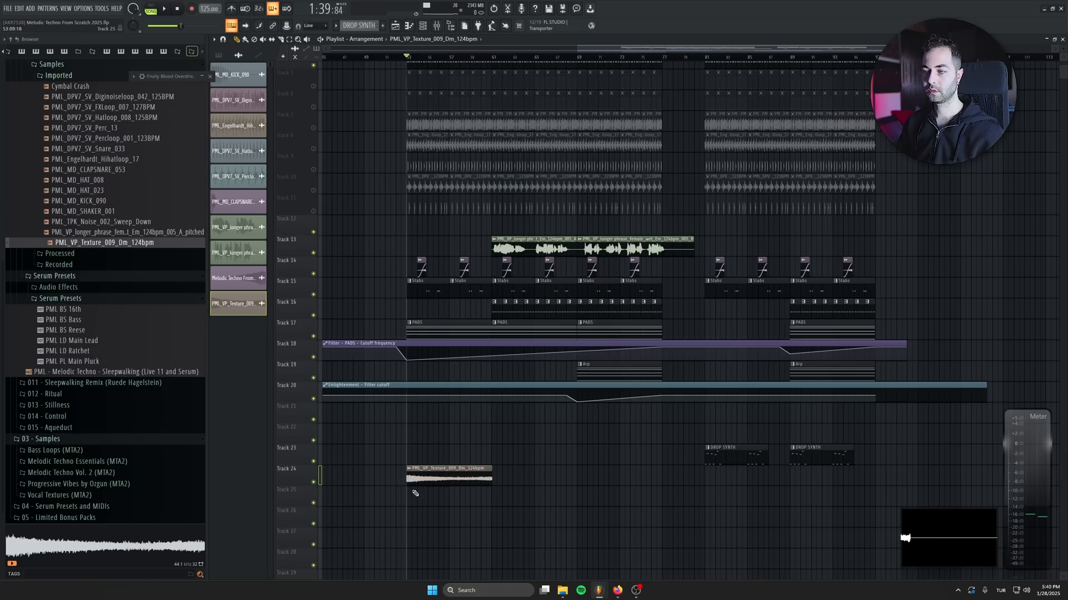
# Open the texture clip's sample settings and adjust its time stretching and pitch to fit the project
pyautogui.doubleClick(436, 478)
pyautogui.click(284, 160)
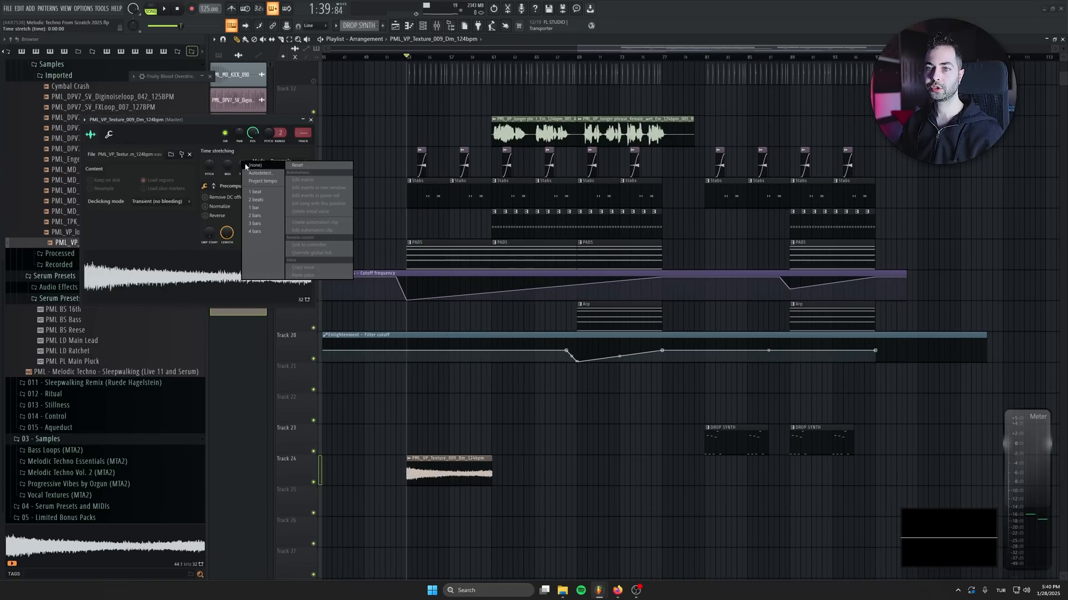
pyautogui.click(257, 197)
pyautogui.click(531, 323)
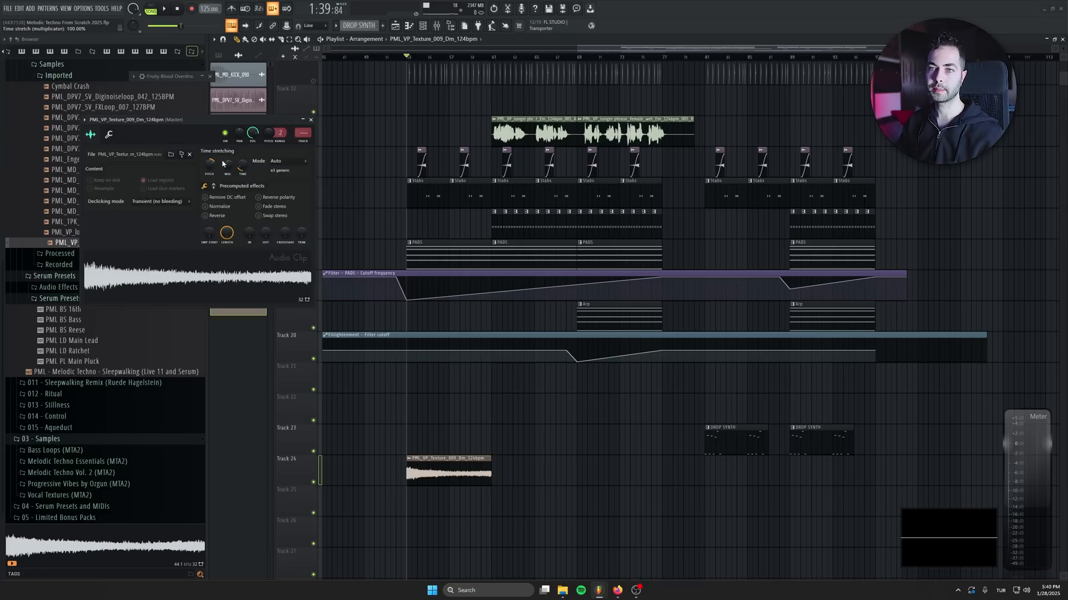
pyautogui.click(257, 166)
pyautogui.click(241, 156)
# Route the texture clip to mixer insert 63 and name that insert Atmos
pyautogui.scroll(5, 303, 133)
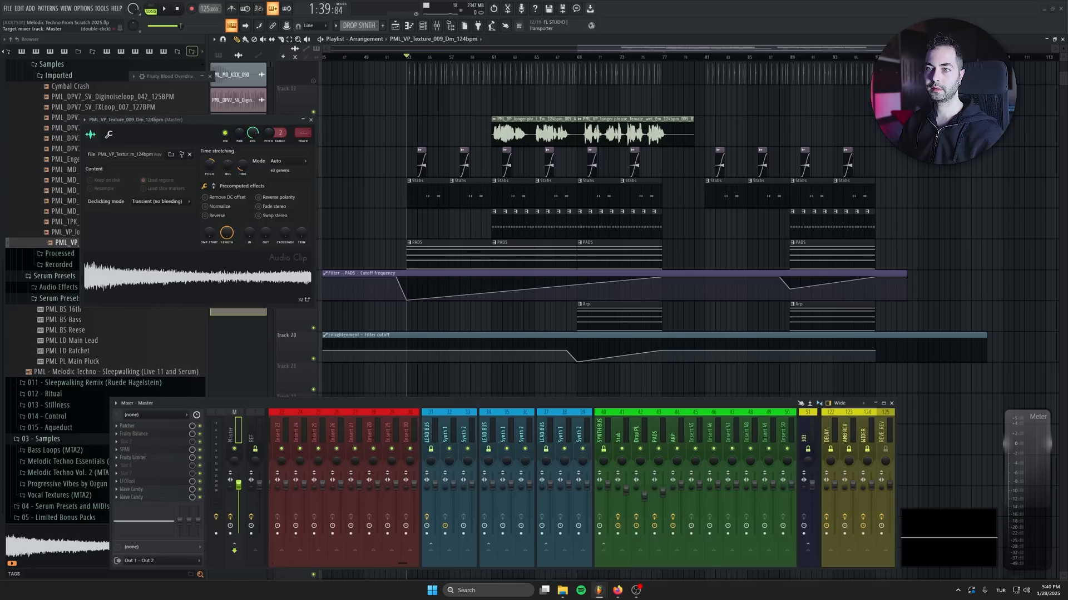
pyautogui.doubleClick(303, 132)
pyautogui.scroll(20, 303, 132)
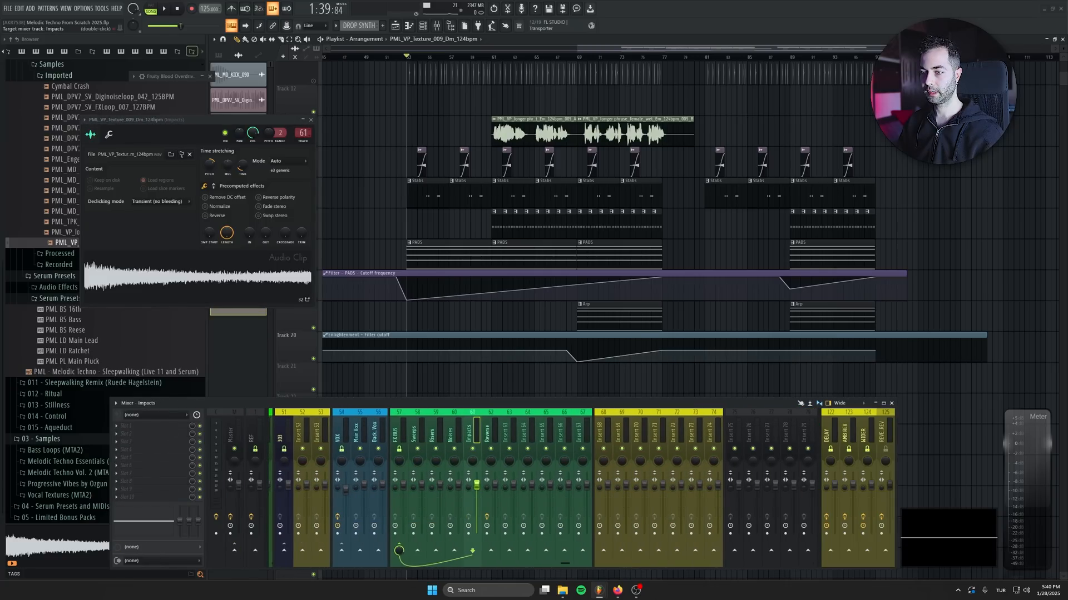
pyautogui.doubleClick(510, 434)
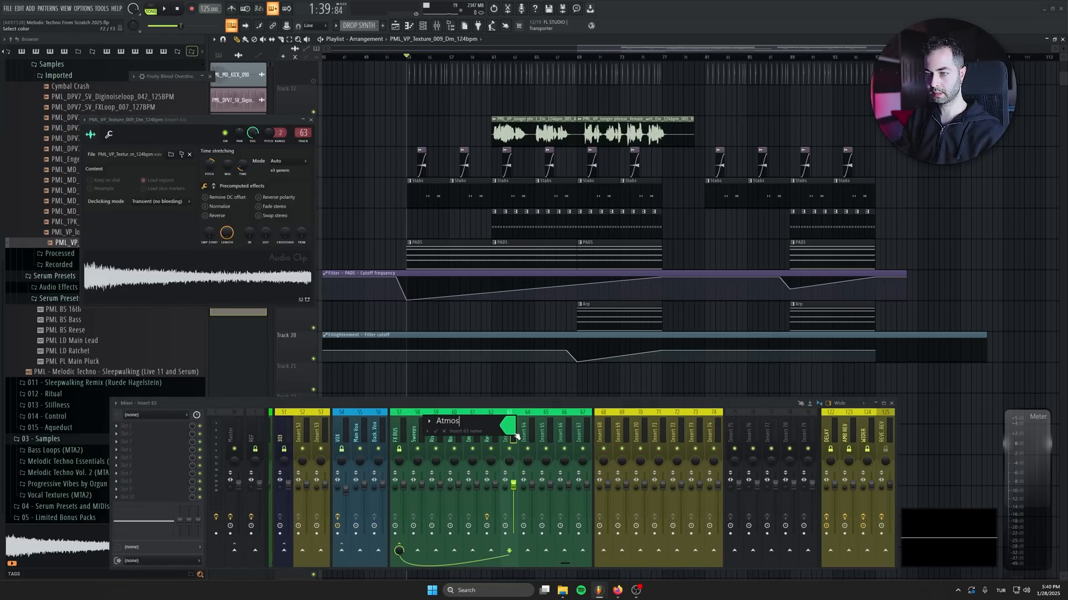
pyautogui.press('Return')
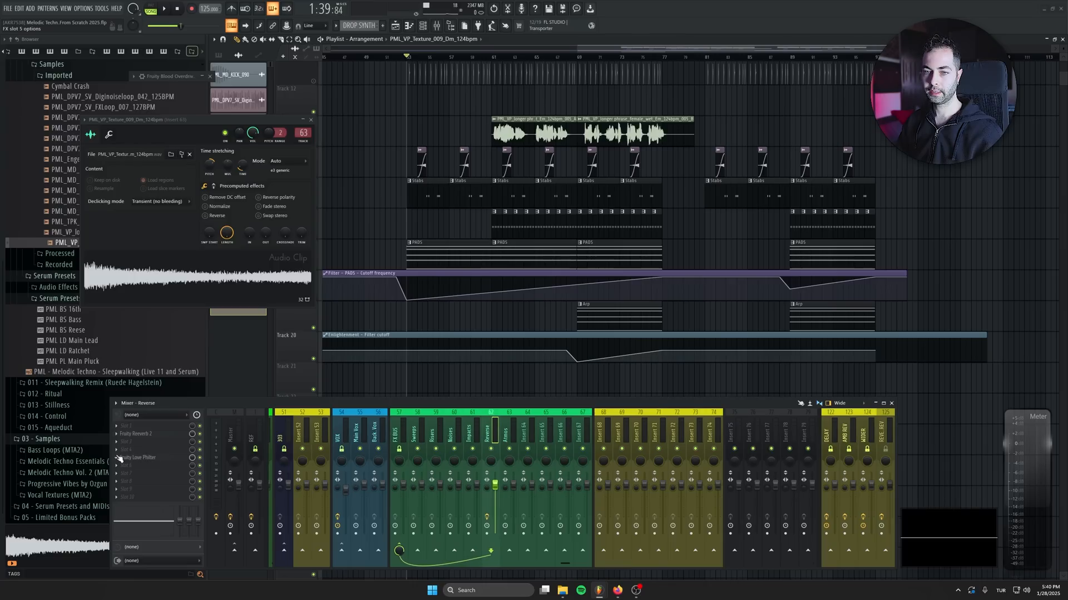
# Copy the Fruity Love Philter from the Reverse insert to Atmos, add Fruity Reeverb 2 there, and start playback
pyautogui.click(118, 458)
pyautogui.click(132, 518)
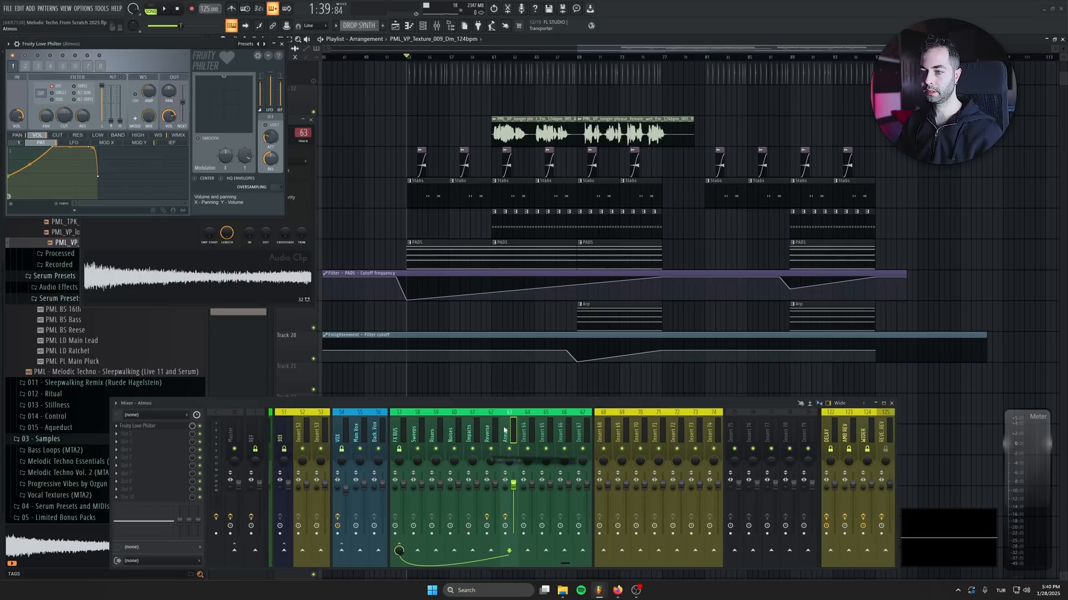
pyautogui.moveTo(114, 437); pyautogui.dragTo(507, 428)
pyautogui.moveTo(141, 435); pyautogui.dragTo(150, 453)
pyautogui.press('space')
# Add Fruity Parametric EQ 2 to the Atmos insert and roll off the texture's lows and highs
pyautogui.click(151, 433)
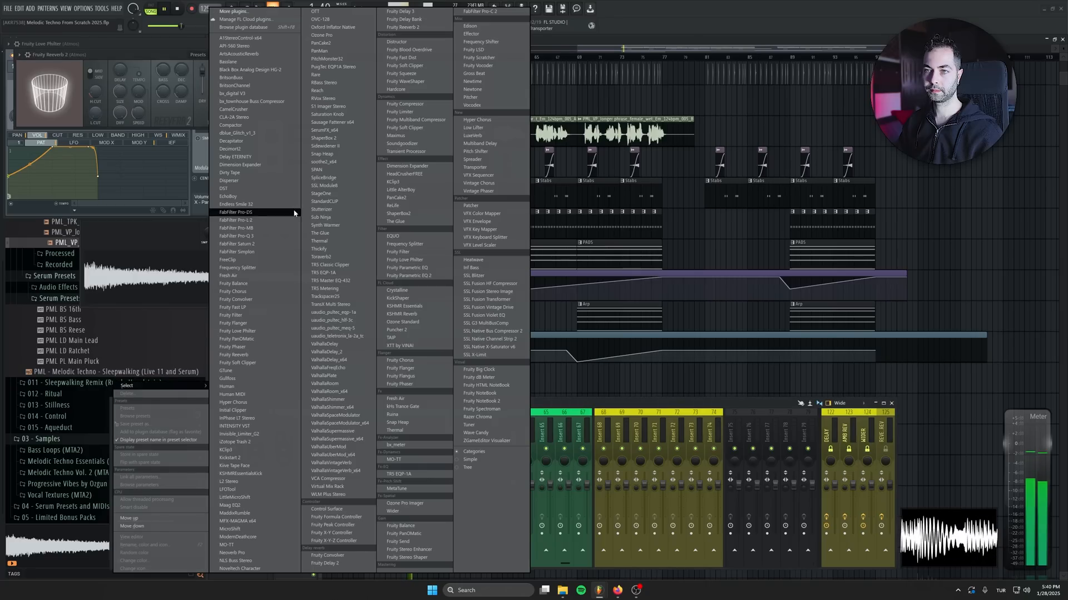
pyautogui.click(423, 275)
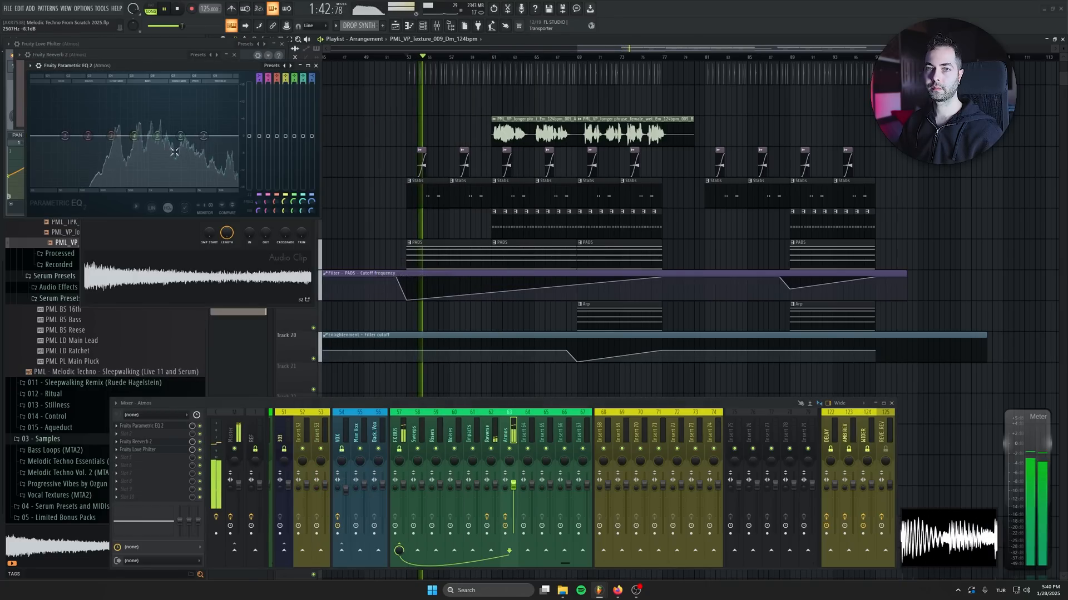
pyautogui.moveTo(282, 70); pyautogui.dragTo(281, 98)
pyautogui.click(284, 91)
pyautogui.press('space')
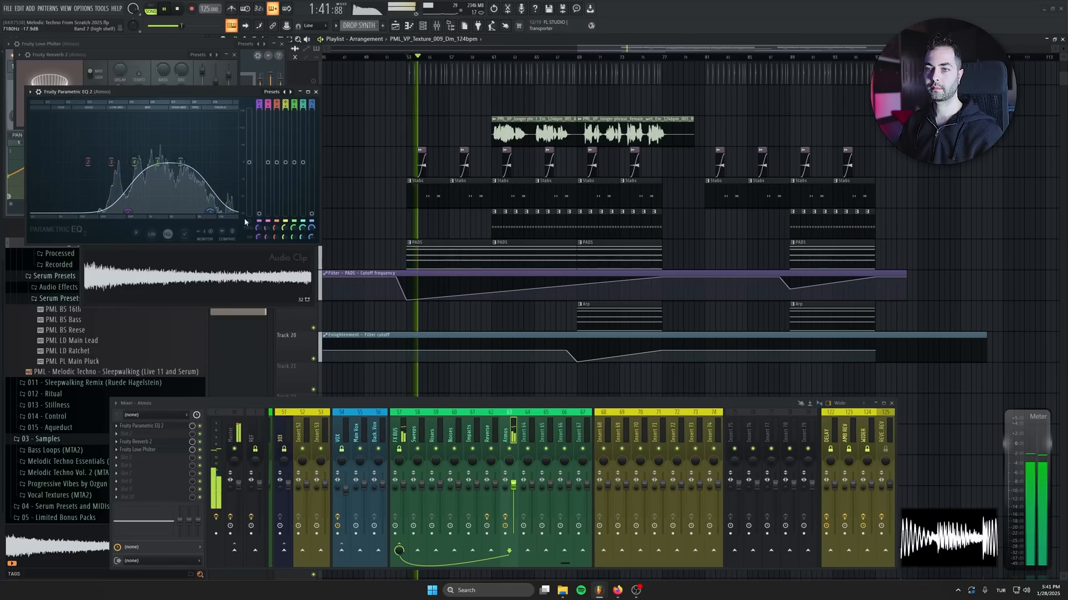
pyautogui.press('Escape')
pyautogui.press('Escape')
pyautogui.press('Escape')
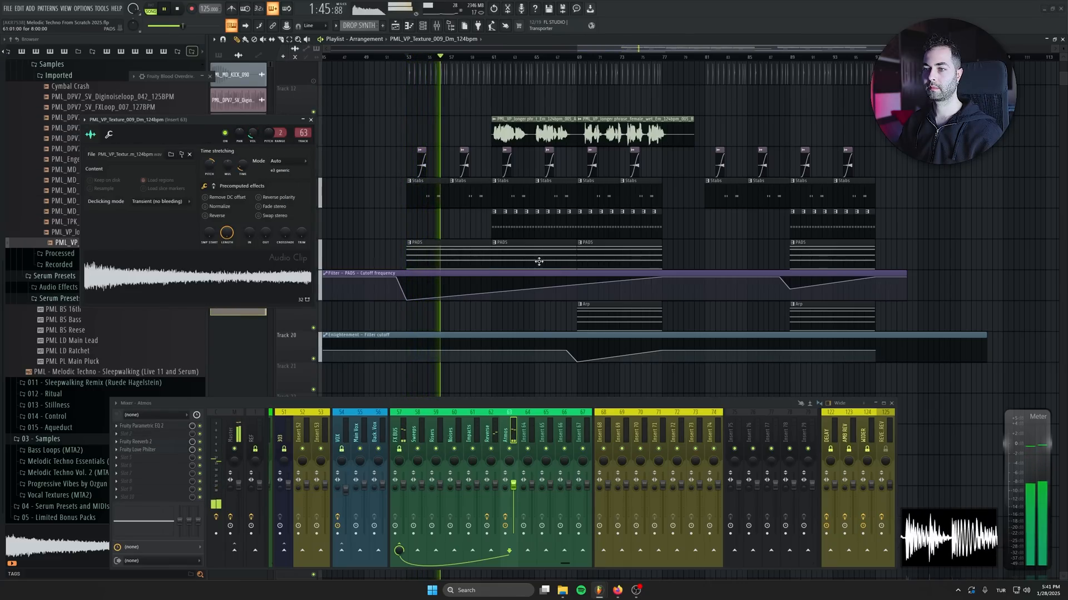
# Repeat the texture clip on track 24 across bars 53 to 77 and 81 to 97, removing the excess copies
pyautogui.scroll(-4, 466, 320)
pyautogui.moveTo(448, 351)
pyautogui.mouseDown()
pyautogui.moveTo(536, 358)
pyautogui.moveTo(459, 350)
pyautogui.mouseUp()
pyautogui.moveTo(450, 352); pyautogui.dragTo(605, 351)
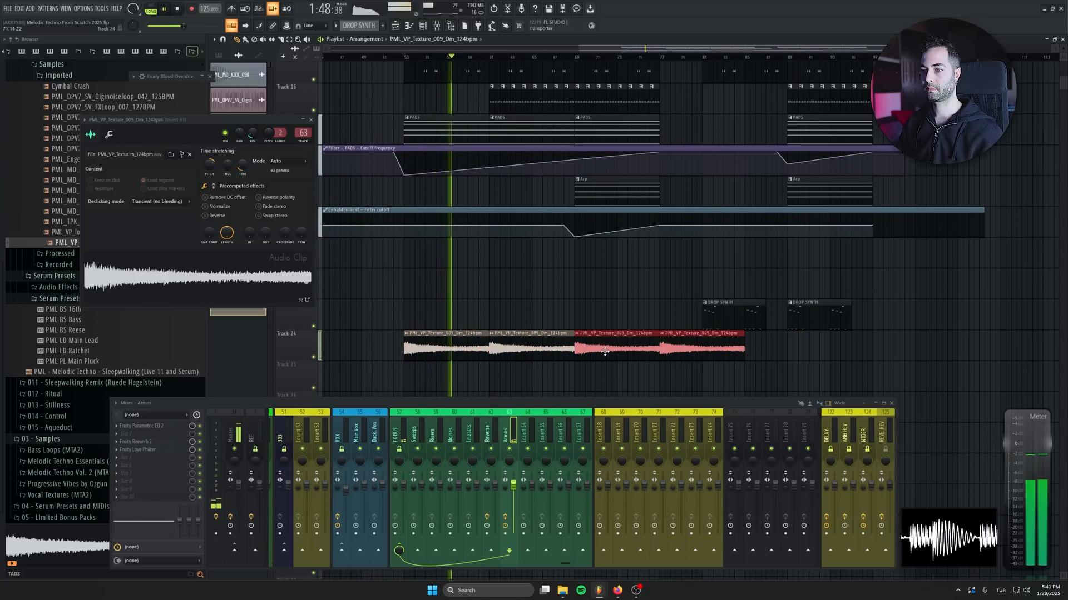
pyautogui.click(790, 356)
pyautogui.rightClick(701, 347)
pyautogui.moveTo(800, 347); pyautogui.dragTo(710, 347)
pyautogui.click(790, 347)
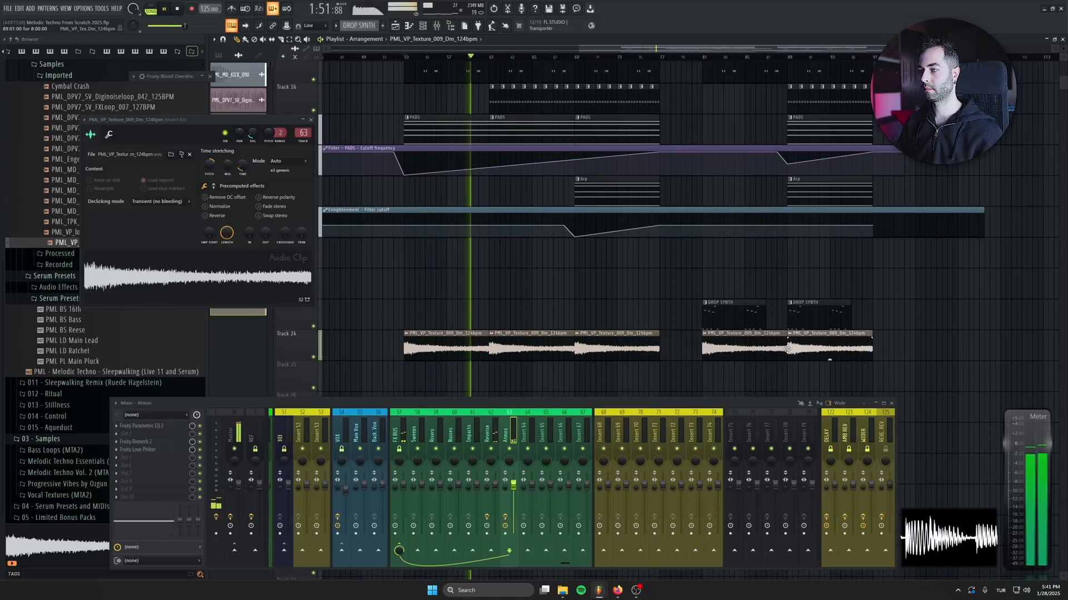
pyautogui.click(926, 348)
pyautogui.rightClick(945, 348)
pyautogui.press('space')
pyautogui.press('Escape')
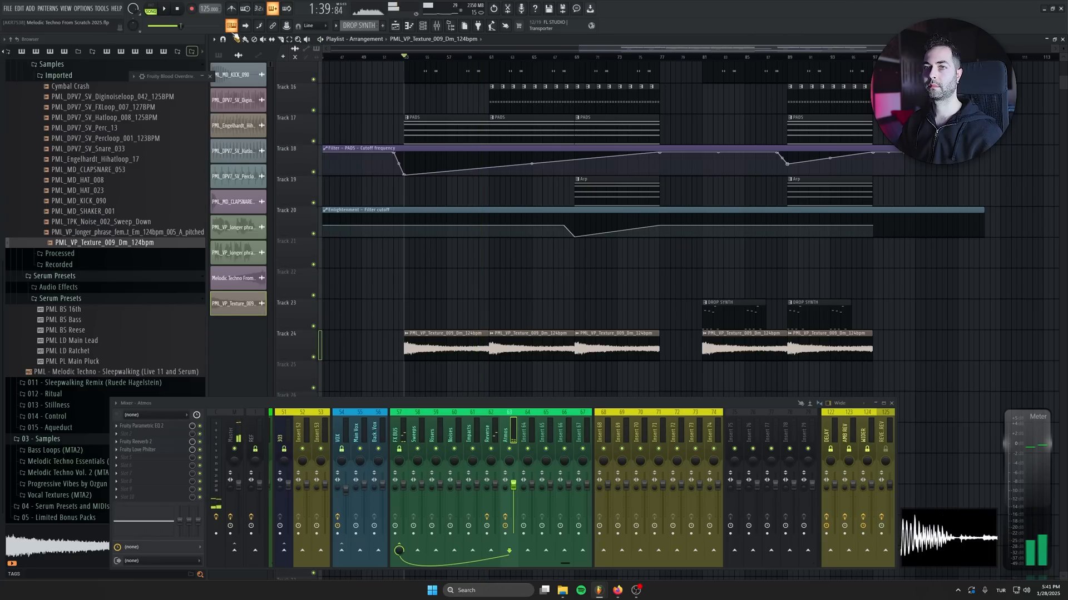
# Place the Cymbal Crash sample at bar 53 on track 25 and lower its clip gain to about -11 dB
pyautogui.click(177, 10)
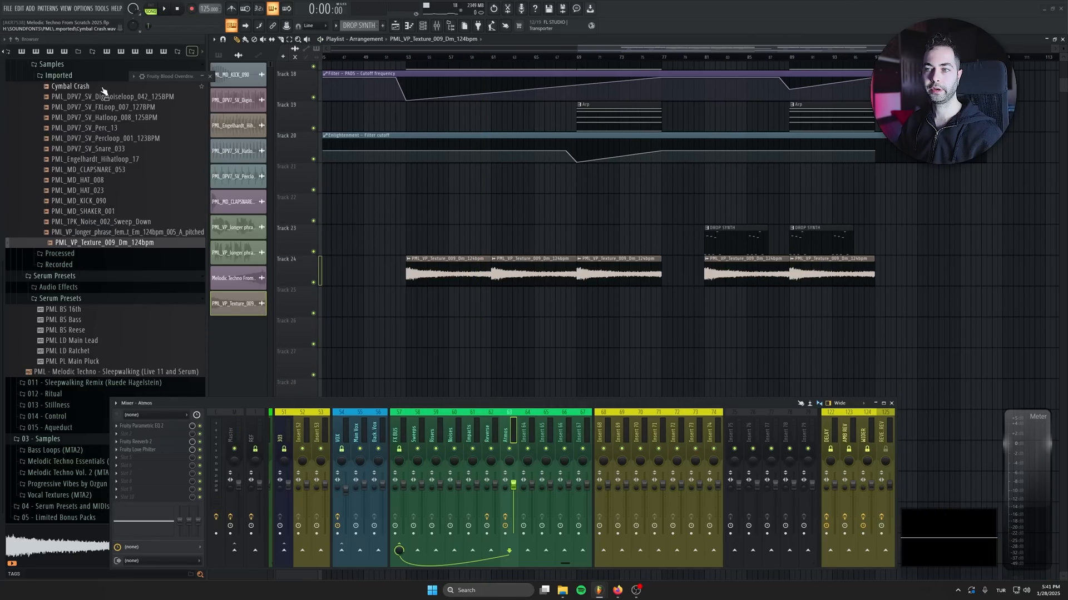
pyautogui.moveTo(80, 86); pyautogui.dragTo(453, 328)
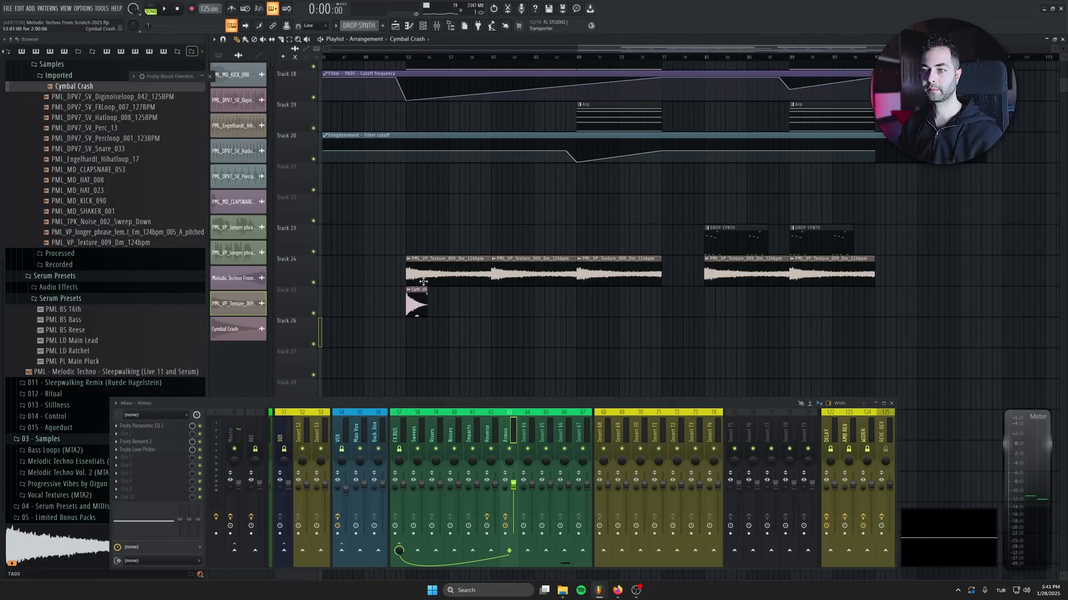
pyautogui.click(409, 65)
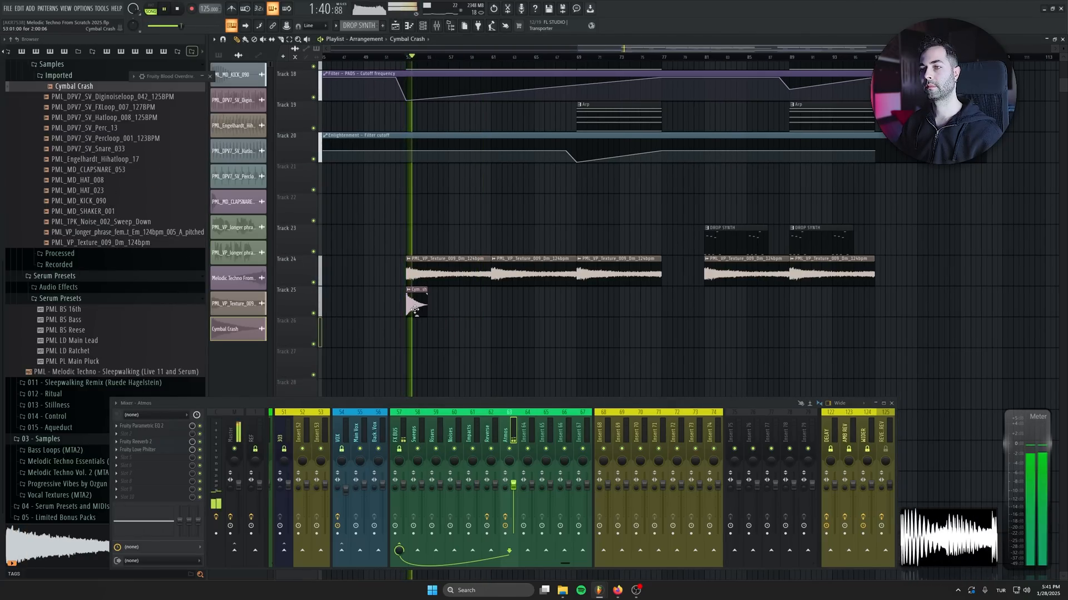
pyautogui.press('space')
pyautogui.scroll(-3, 417, 316)
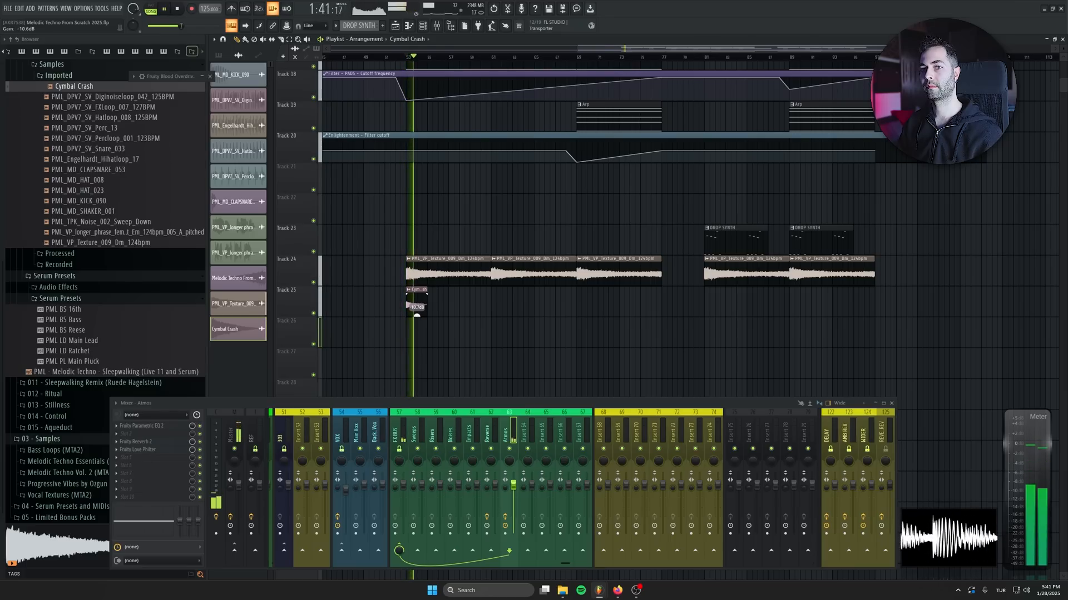
pyautogui.press('space')
# Place the PML_TPK_Noise_002_Sweep_Down sample at bar 53 on track 26 and lower its clip gain to about -18 dB
pyautogui.click(111, 112)
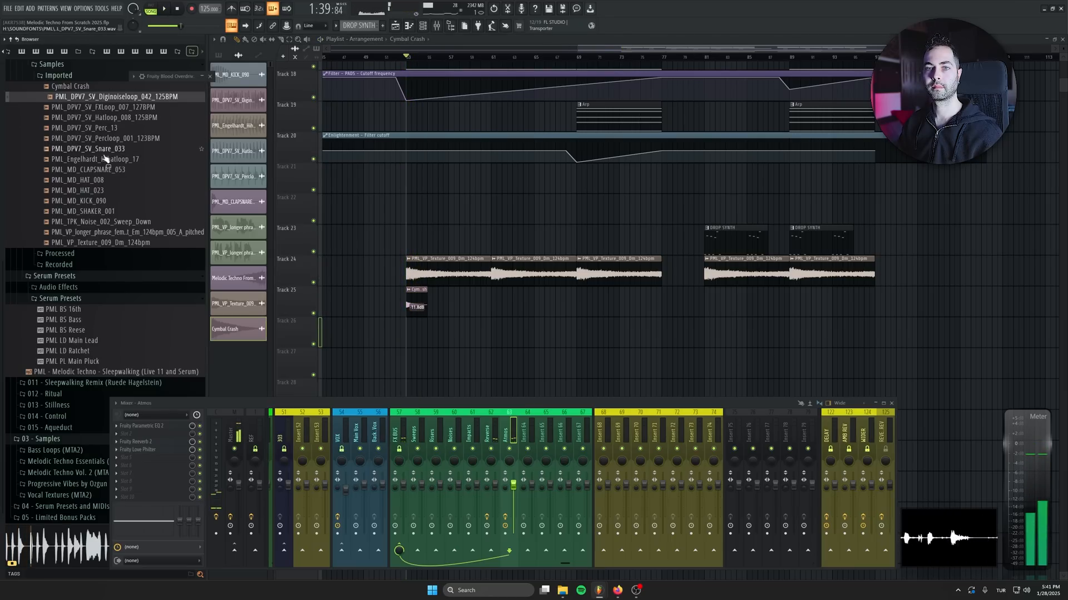
pyautogui.click(112, 159)
pyautogui.click(114, 223)
pyautogui.moveTo(114, 225); pyautogui.dragTo(433, 320)
pyautogui.moveTo(491, 348); pyautogui.dragTo(491, 345)
pyautogui.press('space')
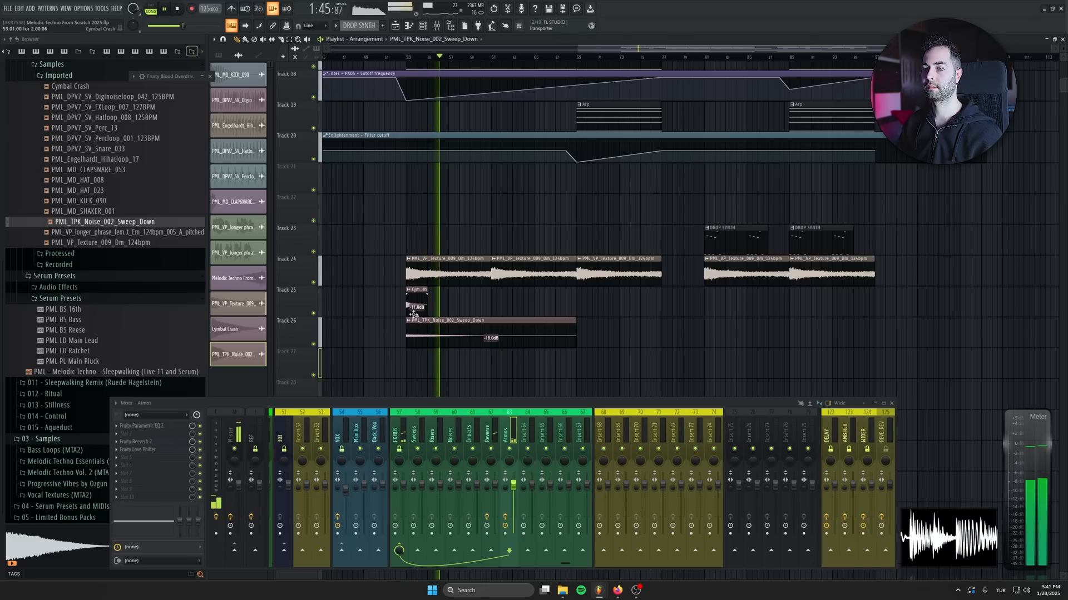
# Set the noise sweep's clip gain to -25.6 dB and the cymbal crash's to -15.4 dB during playback
pyautogui.moveTo(492, 349); pyautogui.dragTo(492, 352)
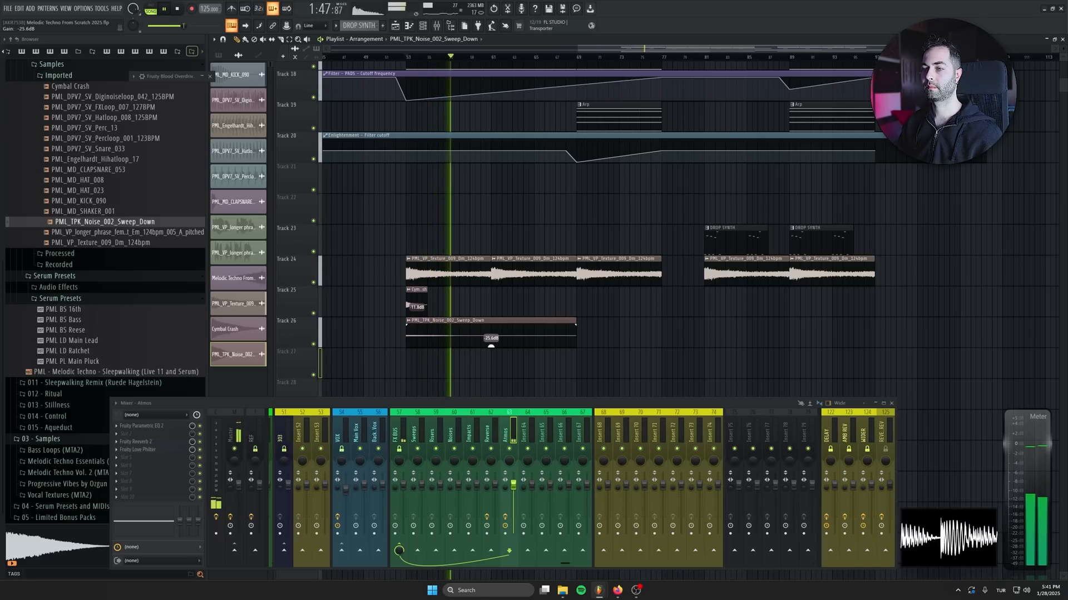
pyautogui.moveTo(417, 310); pyautogui.dragTo(417, 317)
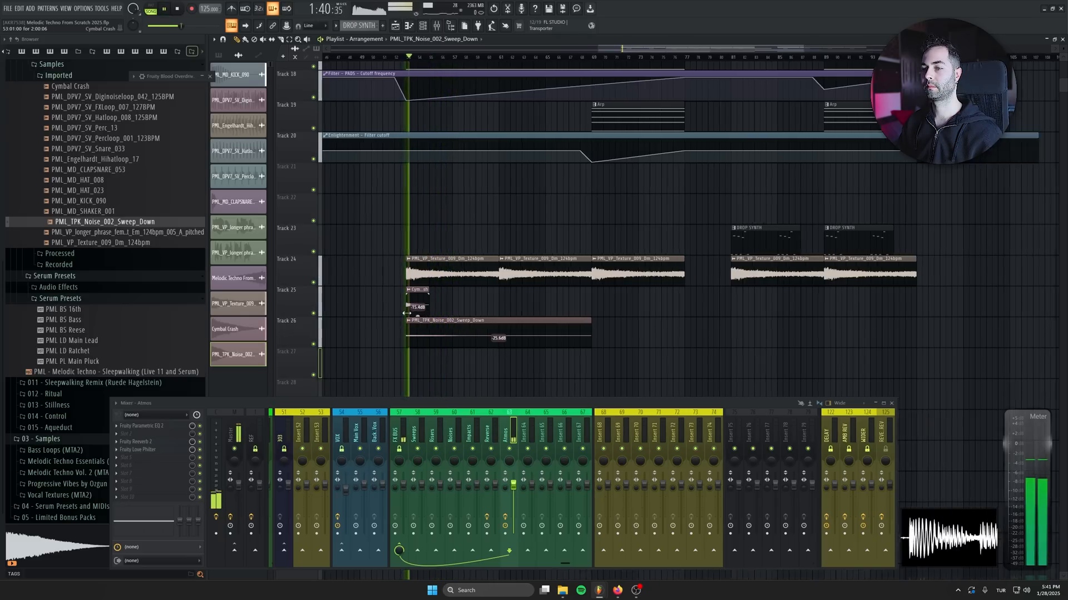
pyautogui.scroll(3, 417, 317)
pyautogui.scroll(-5, 461, 291)
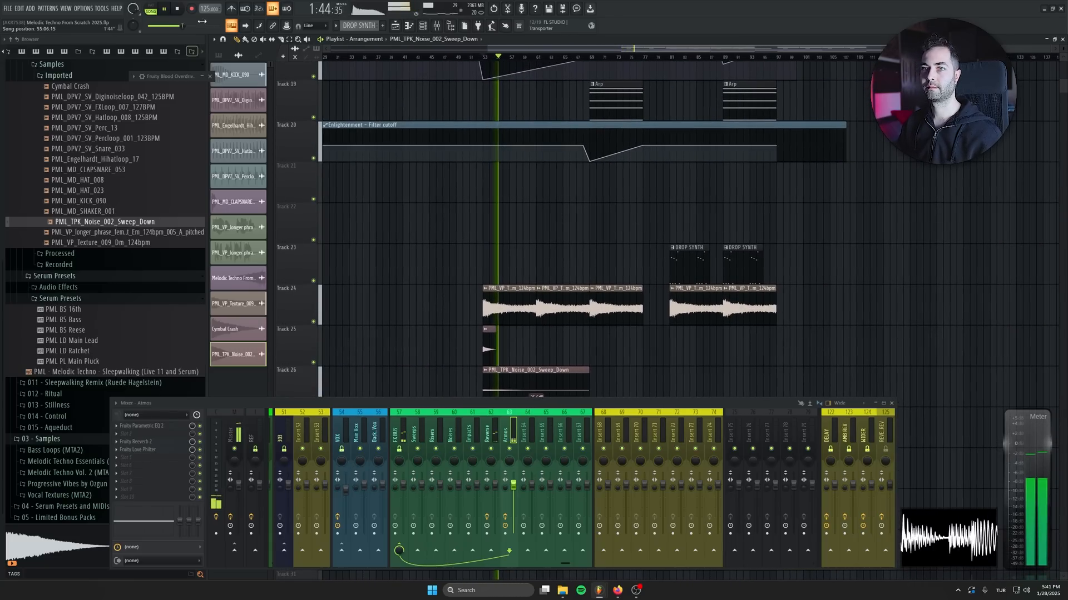
# Stop playback and audition the imported samples one by one to find another transition sound
pyautogui.click(178, 9)
pyautogui.click(114, 170)
pyautogui.click(114, 200)
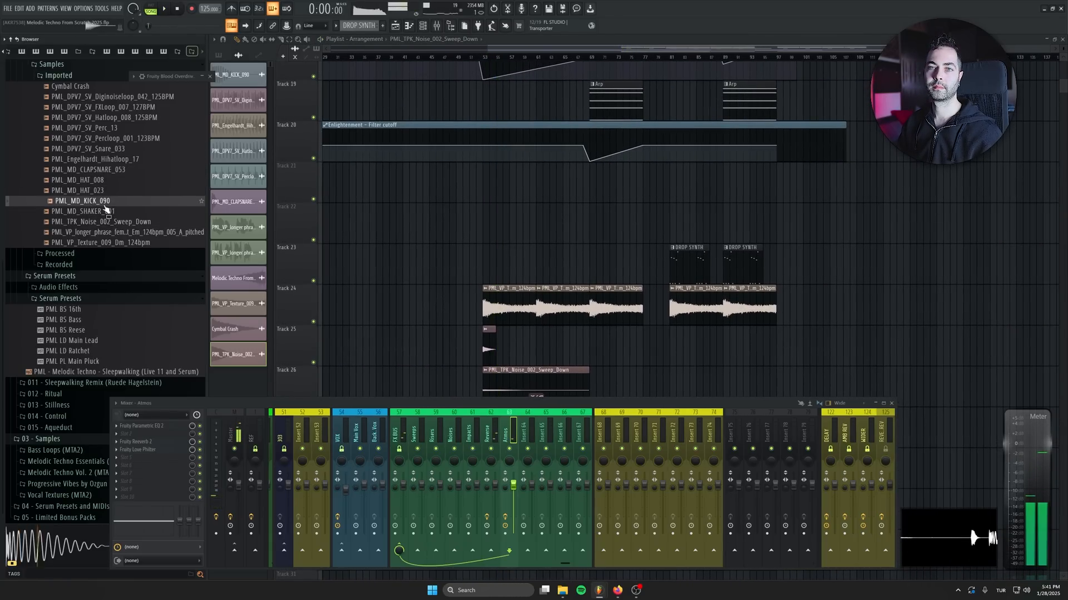
pyautogui.click(114, 138)
pyautogui.click(114, 107)
pyautogui.click(114, 97)
pyautogui.click(114, 86)
pyautogui.click(114, 107)
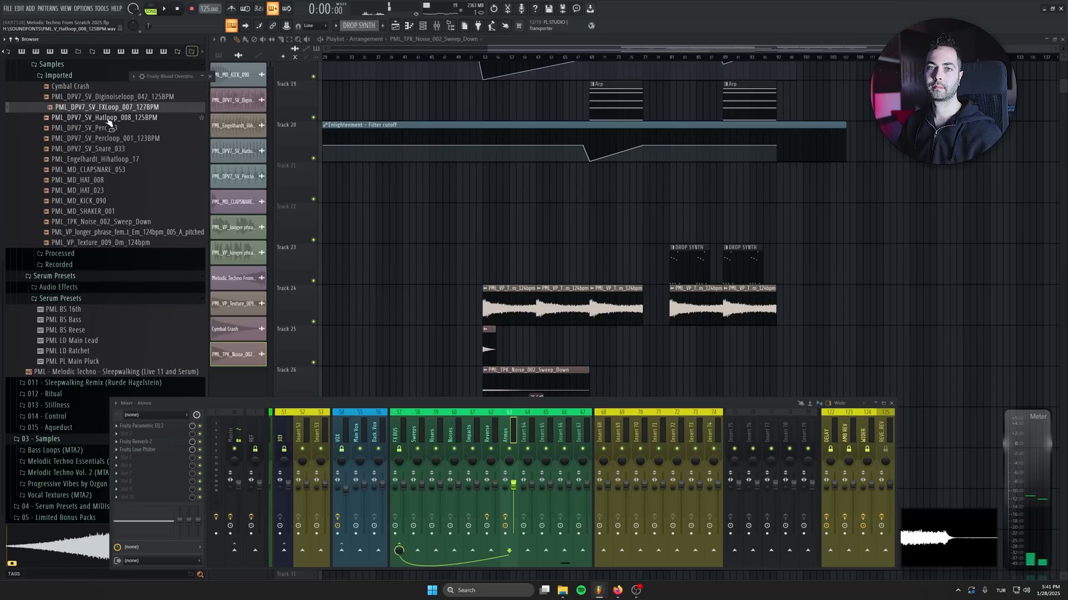
pyautogui.click(111, 117)
pyautogui.click(112, 127)
pyautogui.click(111, 138)
pyautogui.click(110, 148)
pyautogui.click(111, 159)
pyautogui.click(112, 170)
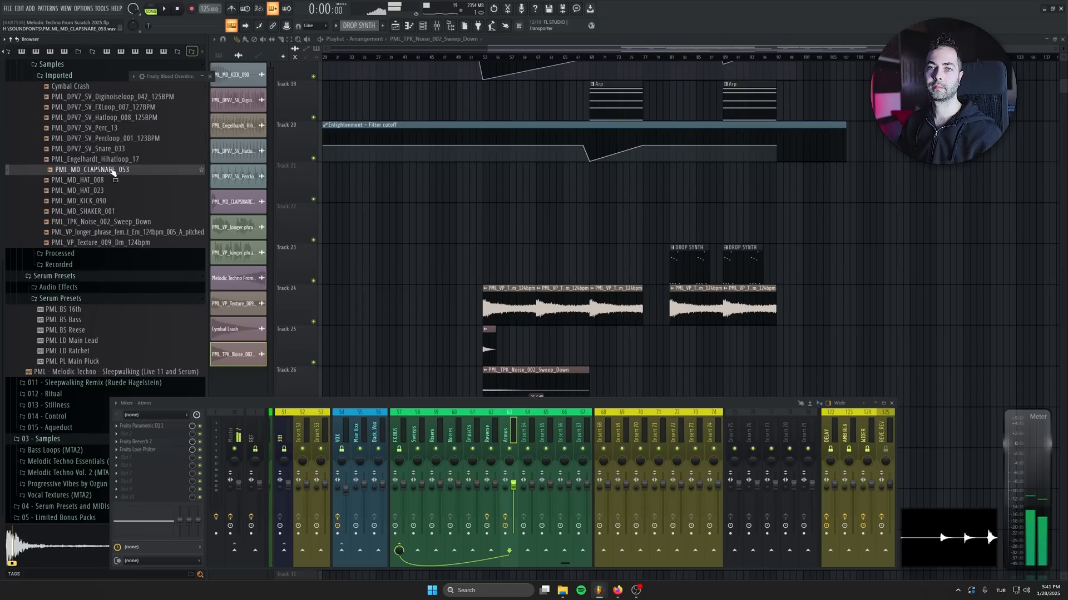
pyautogui.click(115, 179)
pyautogui.click(117, 191)
pyautogui.click(118, 200)
pyautogui.click(119, 212)
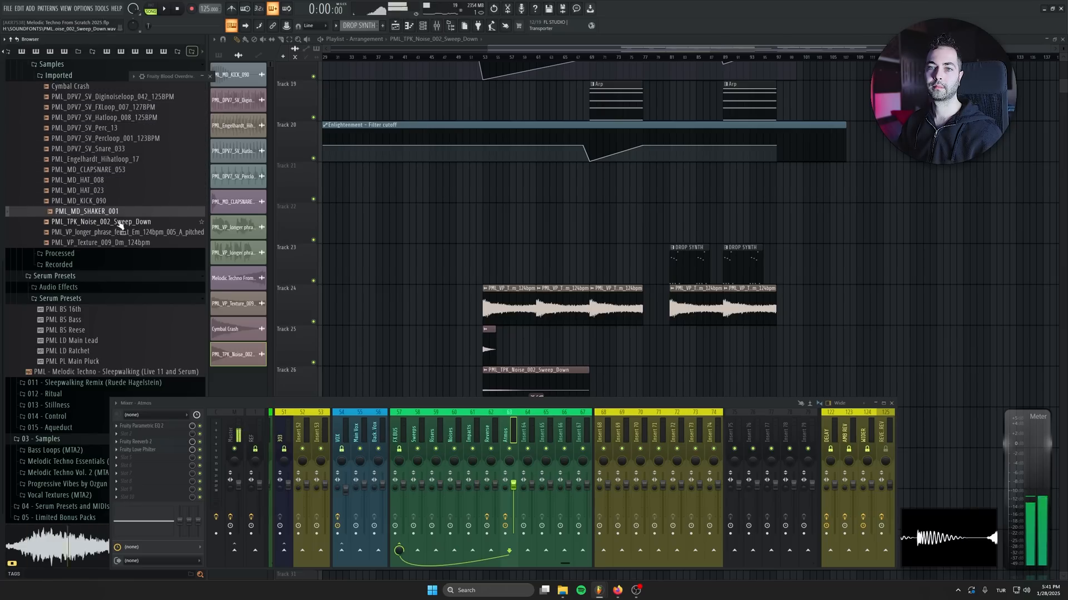
pyautogui.click(120, 222)
pyautogui.click(120, 231)
pyautogui.click(122, 243)
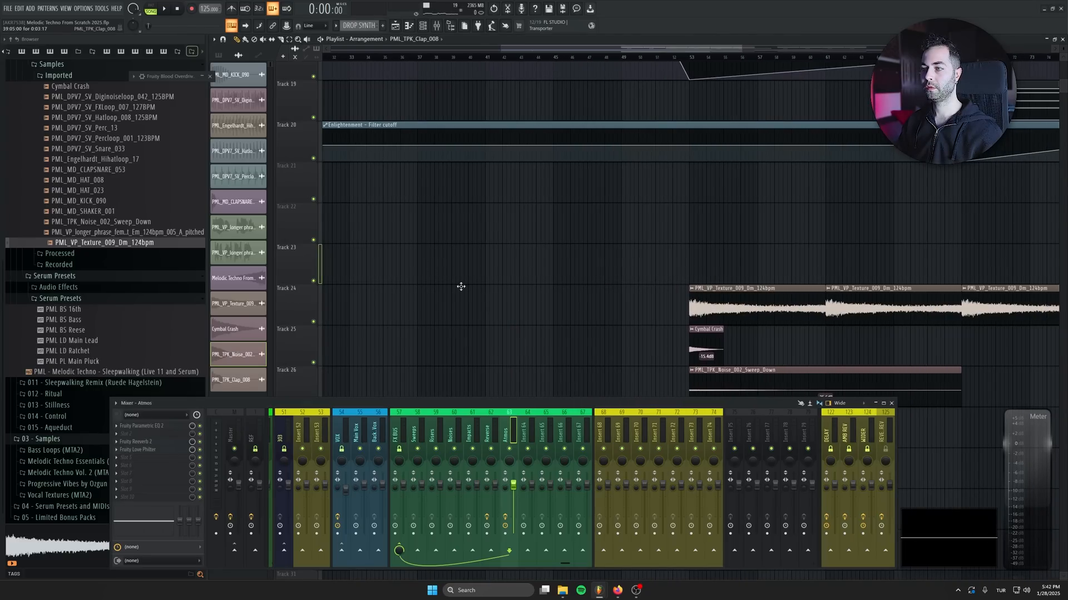
# Place the PML_TPK_Clap_008 clip on track 27 just before bar 53 and open its sample settings
pyautogui.scroll(-5, 504, 148)
pyautogui.keyDown('ctrl'); pyautogui.scroll(3, 504, 148); pyautogui.keyUp('ctrl')
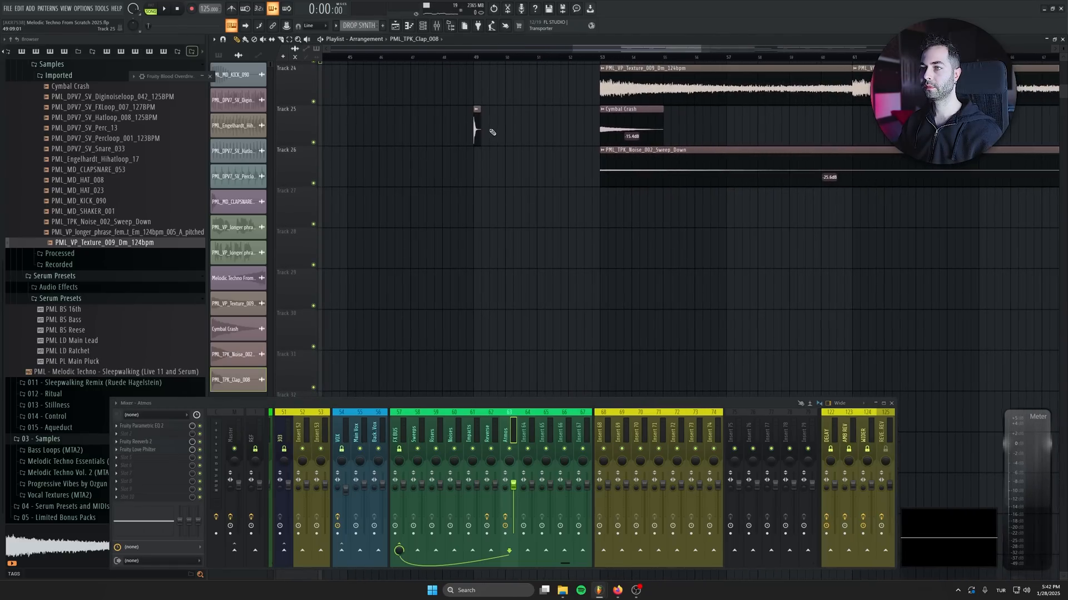
pyautogui.click(573, 208)
pyautogui.doubleClick(573, 210)
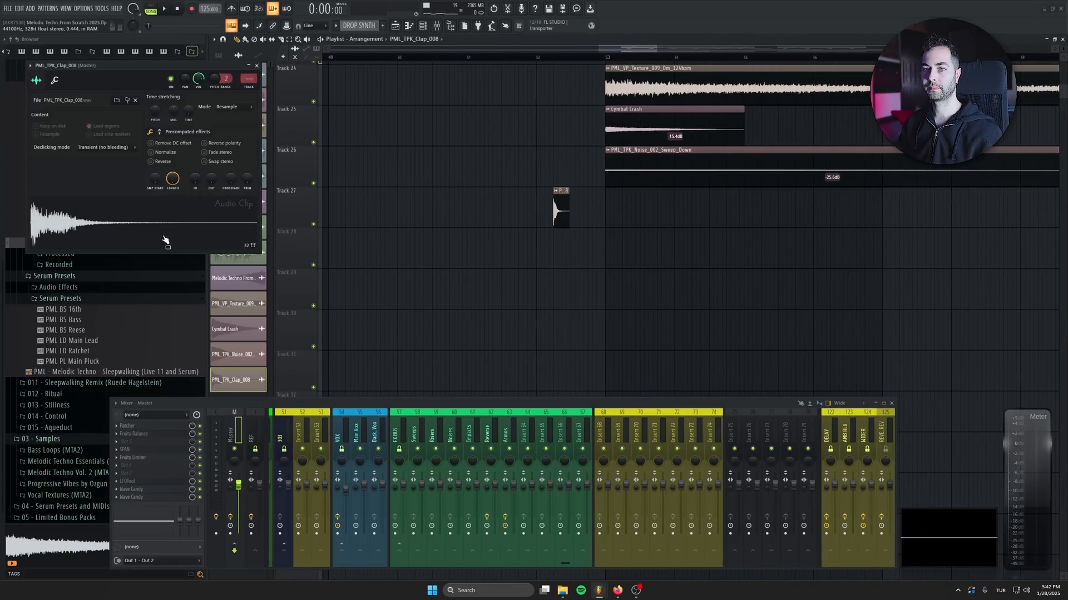
pyautogui.keyDown('ctrl'); pyautogui.scroll(2, 497, 245); pyautogui.keyUp('ctrl')
pyautogui.scroll(1, 487, 266)
pyautogui.keyDown('ctrl'); pyautogui.scroll(2, 525, 268); pyautogui.keyUp('ctrl')
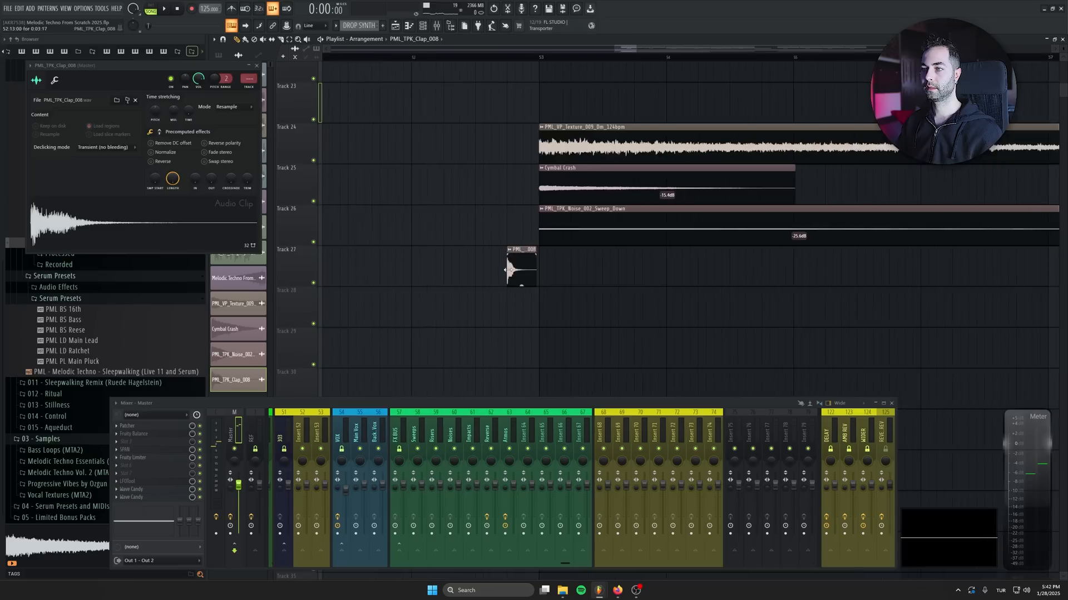
pyautogui.keyDown('ctrl'); pyautogui.scroll(1, 408, 184); pyautogui.keyUp('ctrl')
# Route the clap clip to mixer insert 21, name it Rev Clap, and add Fruity Reeverb 2 to it
pyautogui.moveTo(248, 78); pyautogui.dragTo(248, 64)
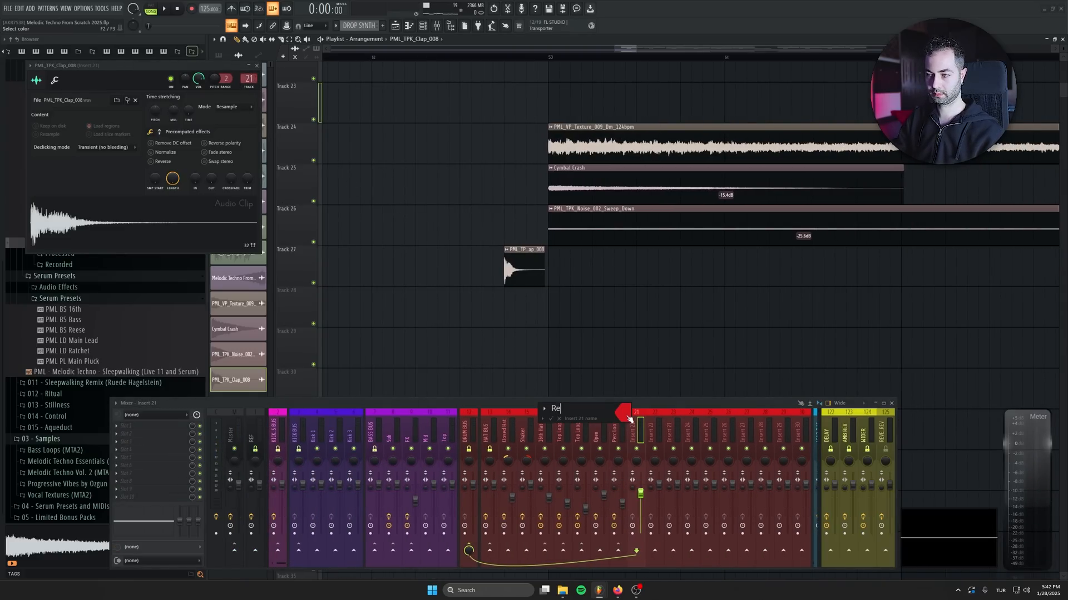
pyautogui.click(170, 426)
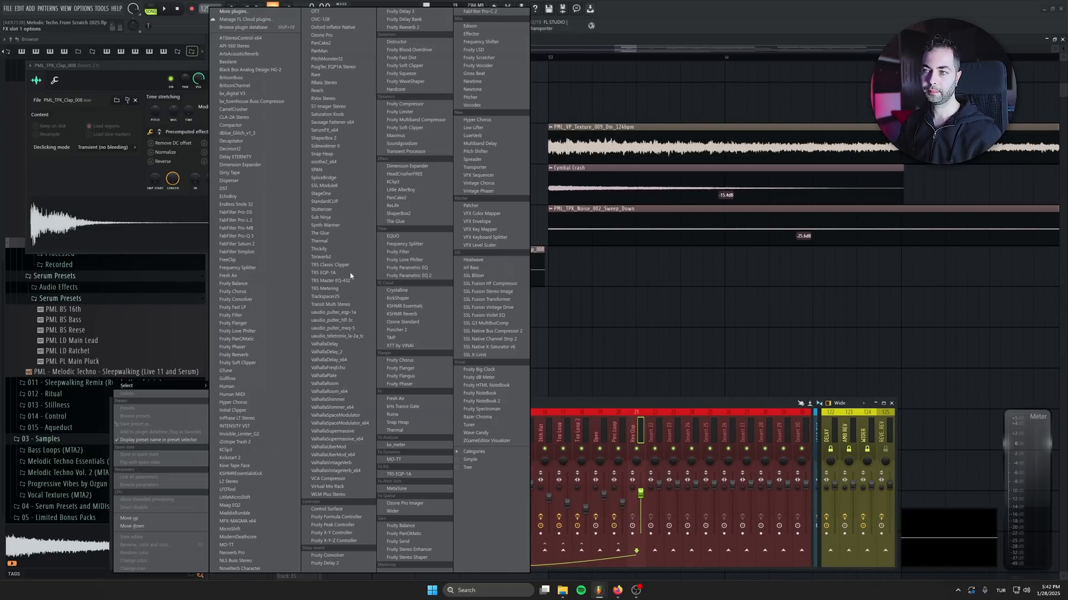
pyautogui.click(416, 27)
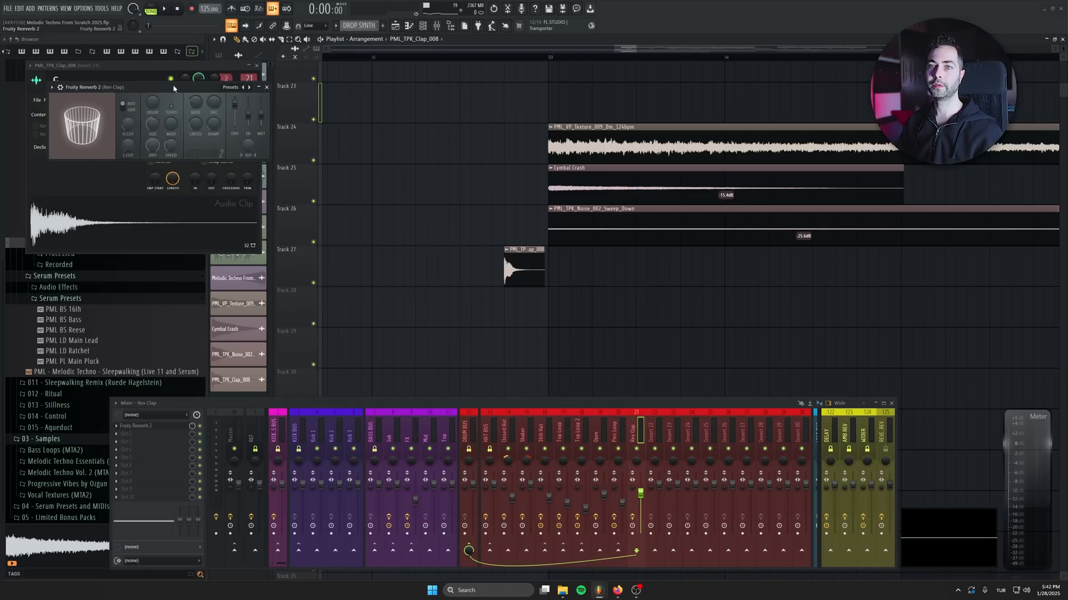
pyautogui.moveTo(174, 87); pyautogui.dragTo(270, 175)
pyautogui.click(139, 217)
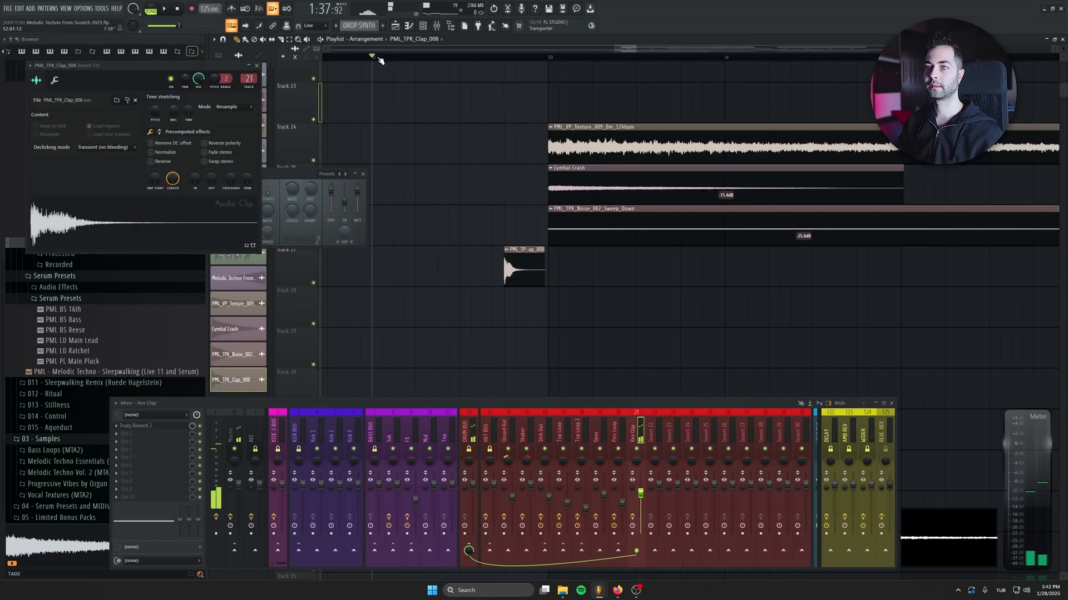
# Play the transition into bar 53, close the plugin windows, and shift the clap clip slightly later across the bar line
pyautogui.press('space')
pyautogui.click(362, 174)
pyautogui.press('Escape')
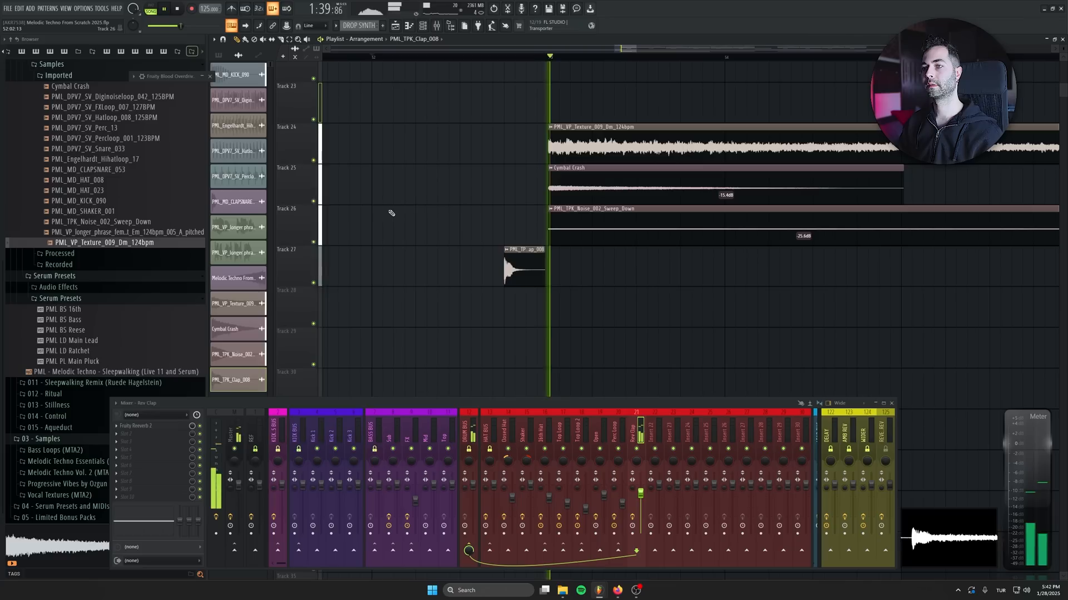
pyautogui.moveTo(528, 273); pyautogui.dragTo(550, 272)
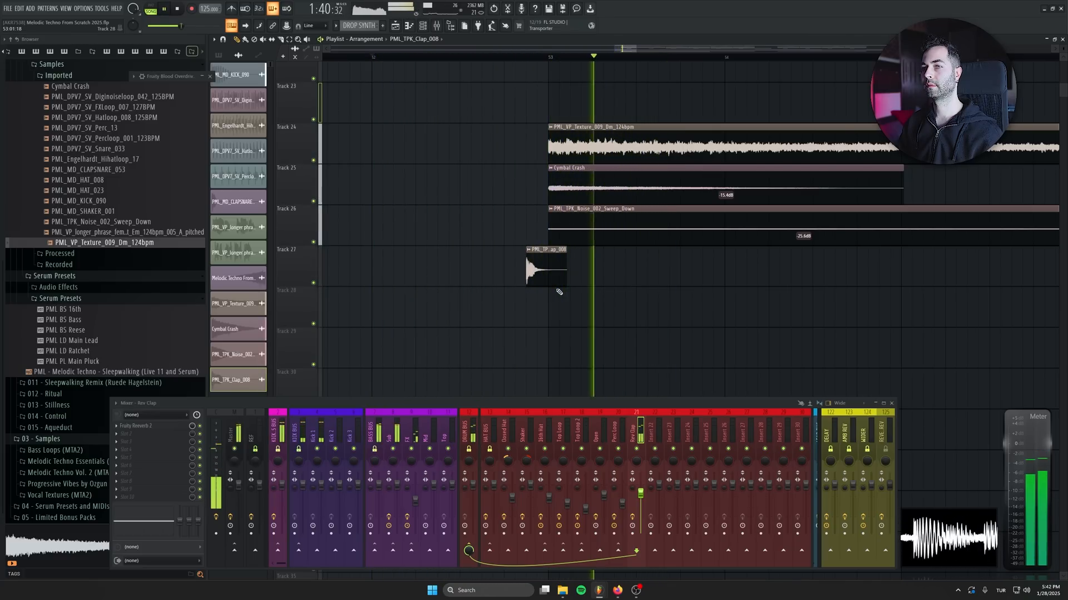
# Stop playback, create a pattern named Reverse Bass, and place it on track 28 at bar 50
pyautogui.press('space')
pyautogui.scroll(-3, 556, 250)
pyautogui.click(384, 27)
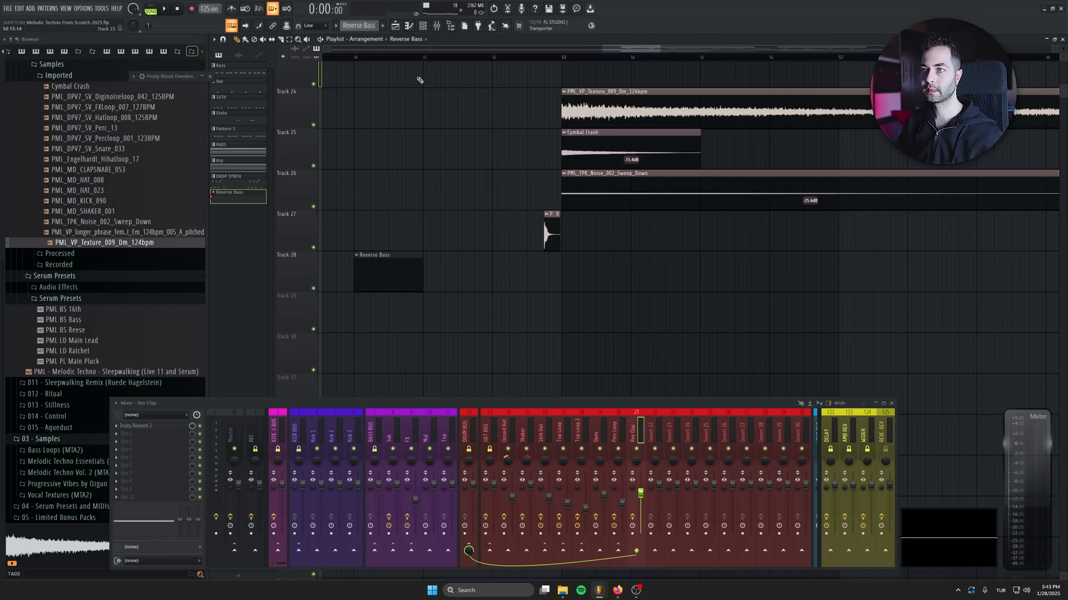
# Insert a new Serum instrument into the channel rack for the Reverse Bass pattern
pyautogui.click(423, 26)
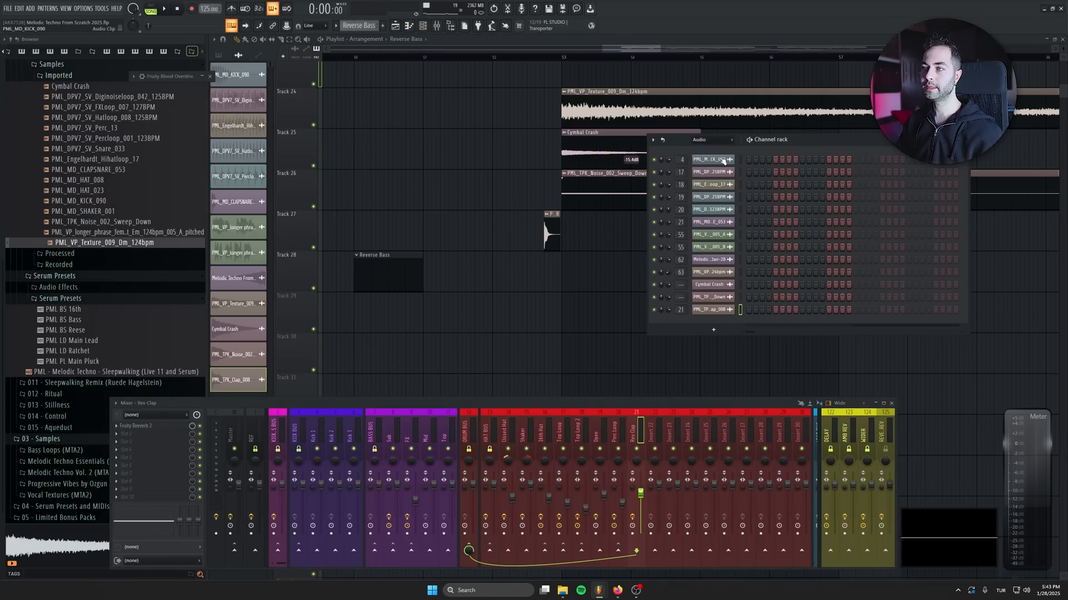
pyautogui.rightClick(723, 160)
pyautogui.moveTo(778, 230)
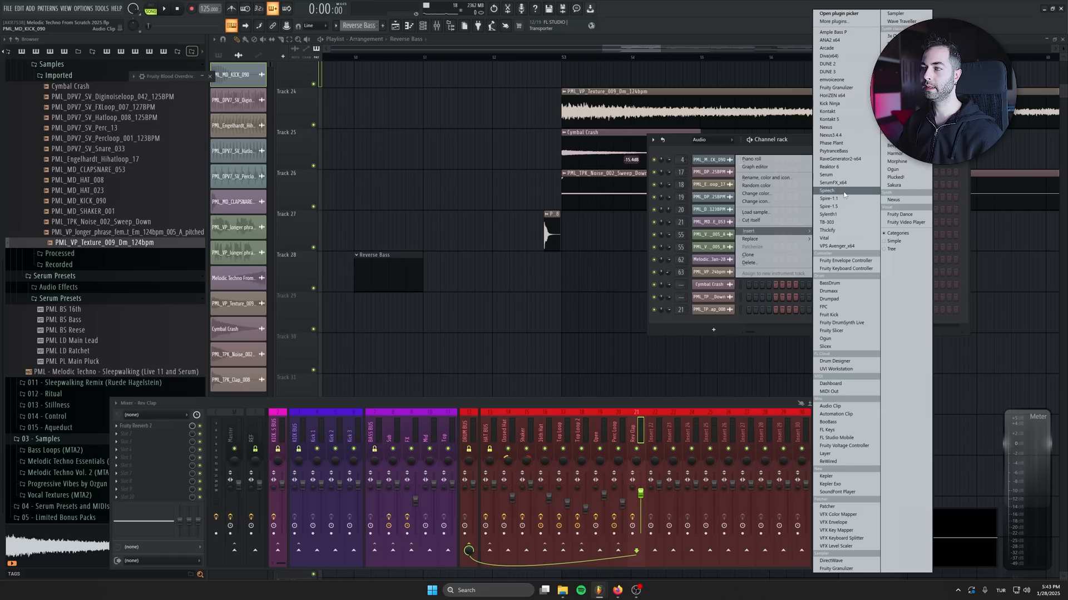
pyautogui.click(834, 174)
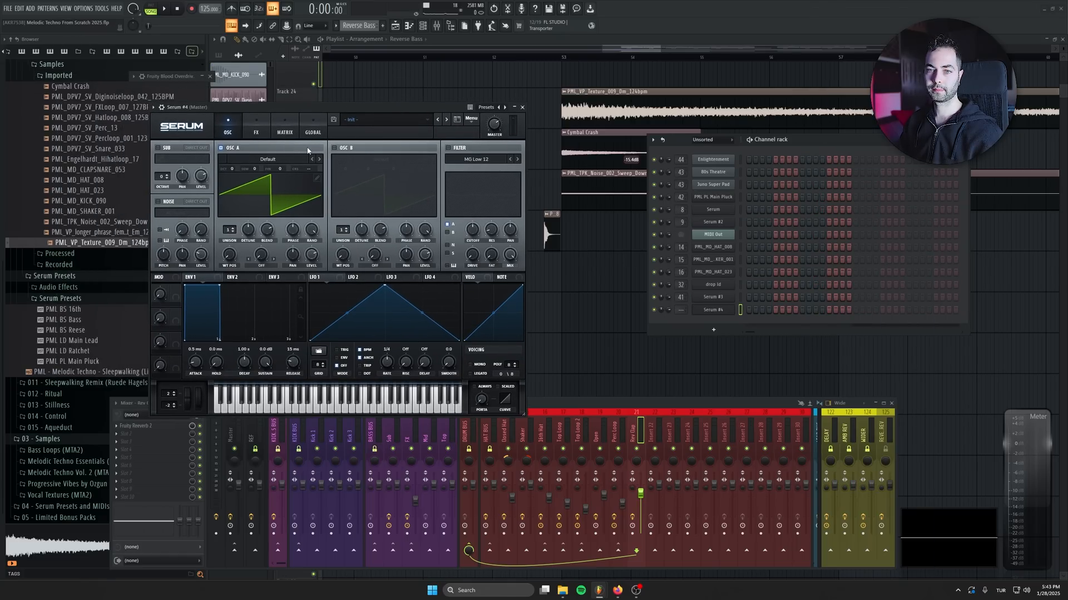
# Load the 05 - BASS Reverse preset from the OZGUN Melodic Techno Academy bank into the new Serum and check its settings
pyautogui.click(367, 118)
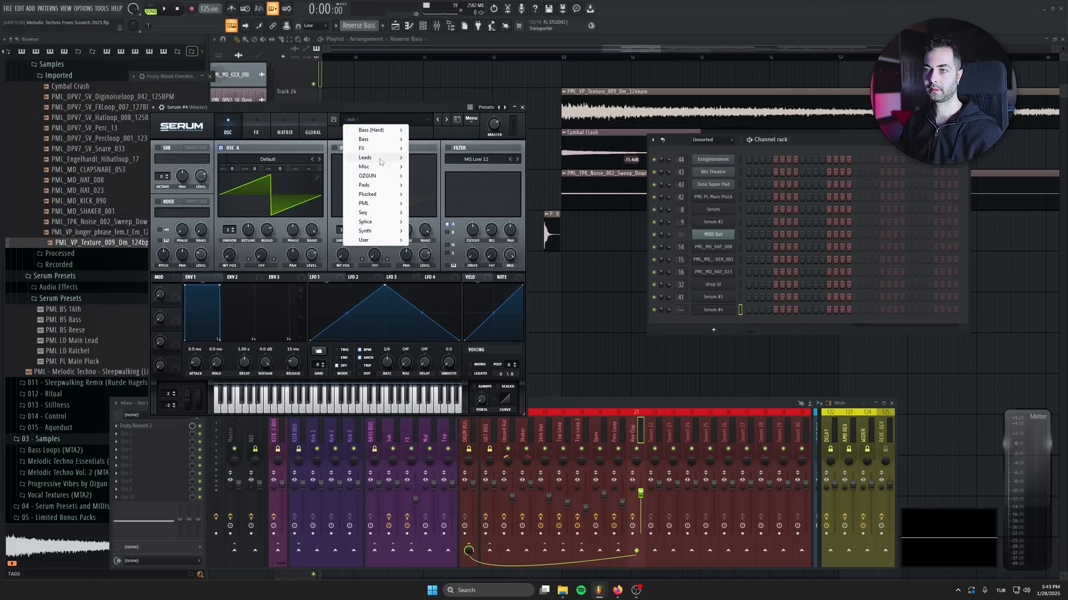
pyautogui.moveTo(369, 175)
pyautogui.moveTo(451, 185)
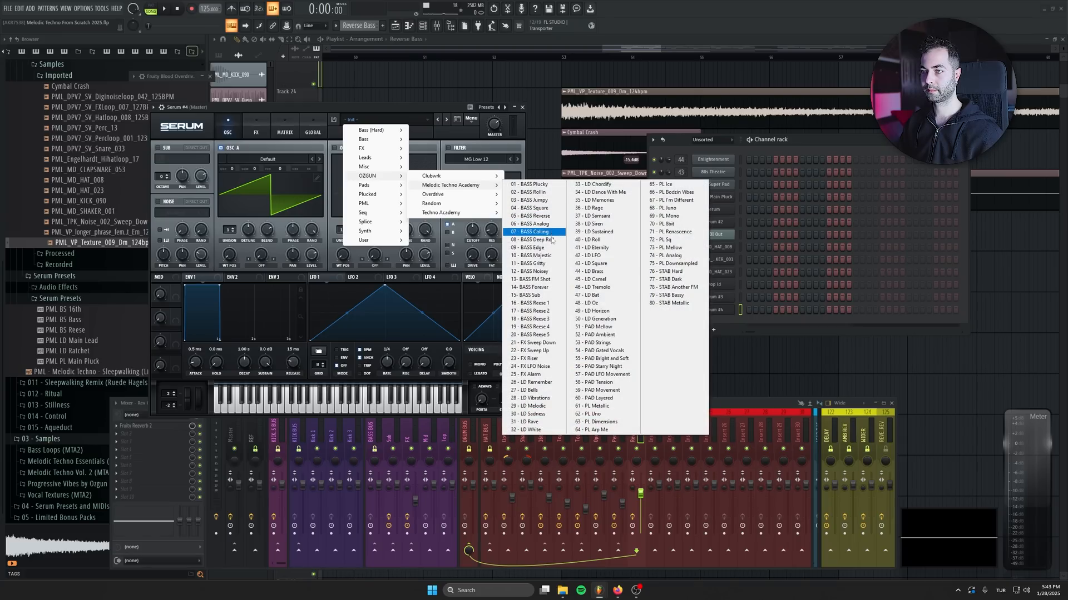
pyautogui.click(525, 216)
pyautogui.moveTo(345, 109); pyautogui.dragTo(348, 121)
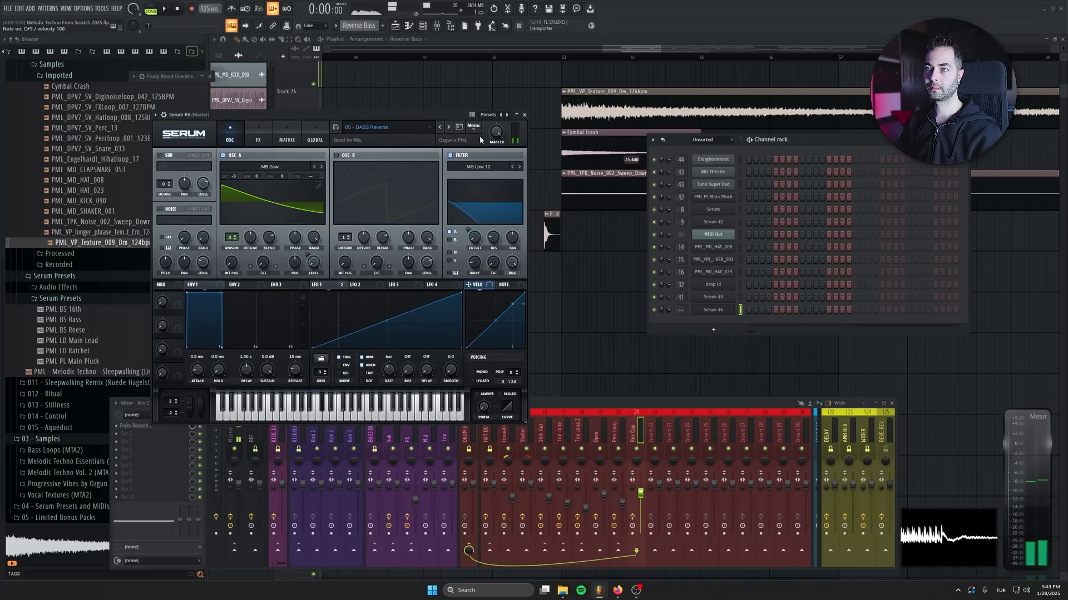
pyautogui.click(524, 114)
pyautogui.click(716, 311)
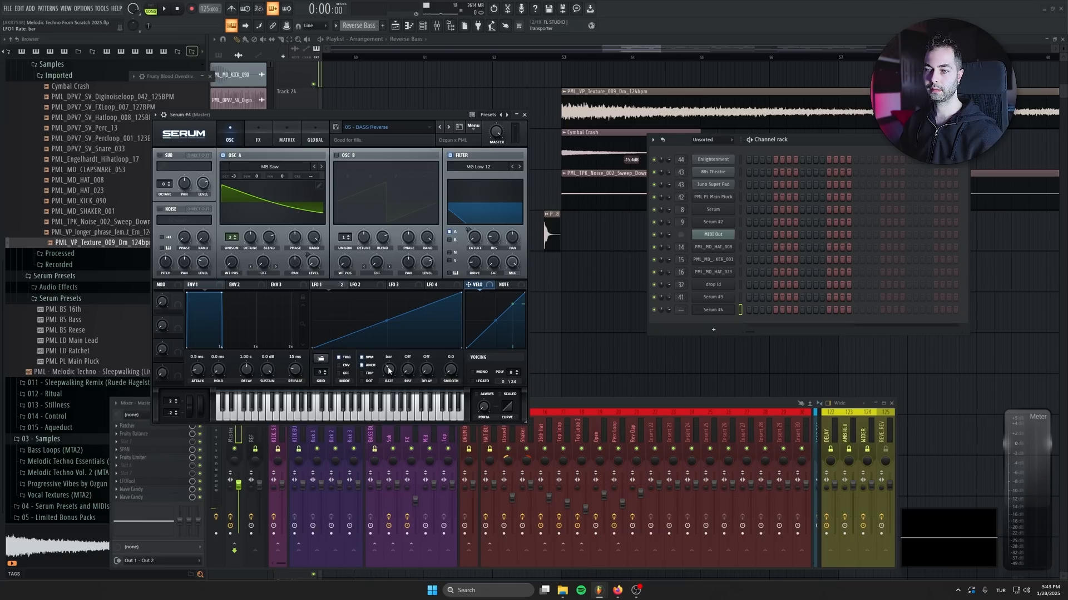
pyautogui.click(524, 114)
# Open the piano roll of the new Serum channel and draw one long sustained note
pyautogui.rightClick(741, 310)
pyautogui.click(748, 309)
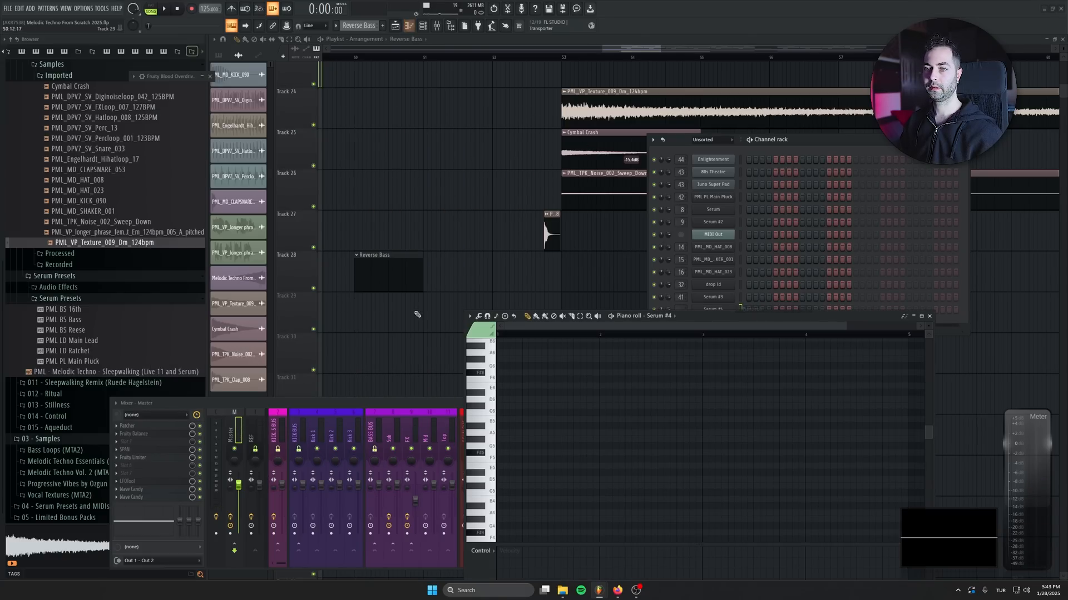
pyautogui.moveTo(708, 323); pyautogui.dragTo(475, 211)
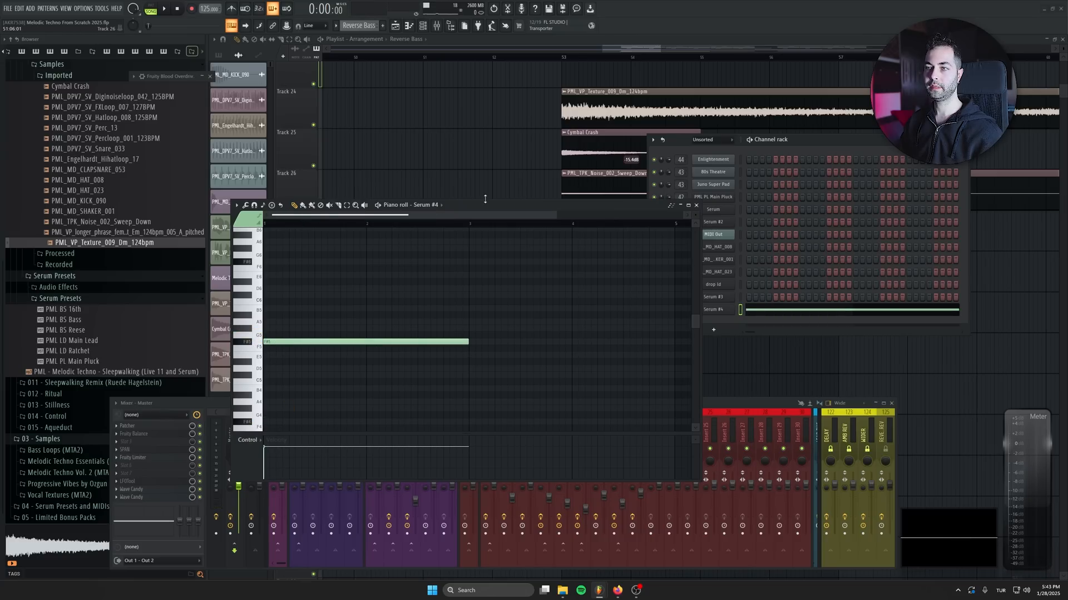
pyautogui.moveTo(484, 199); pyautogui.dragTo(493, 298)
# Play the arrangement from bar 50 to hear the reverse bass lead into the drop, and close the piano roll
pyautogui.click(356, 57)
pyautogui.press('space')
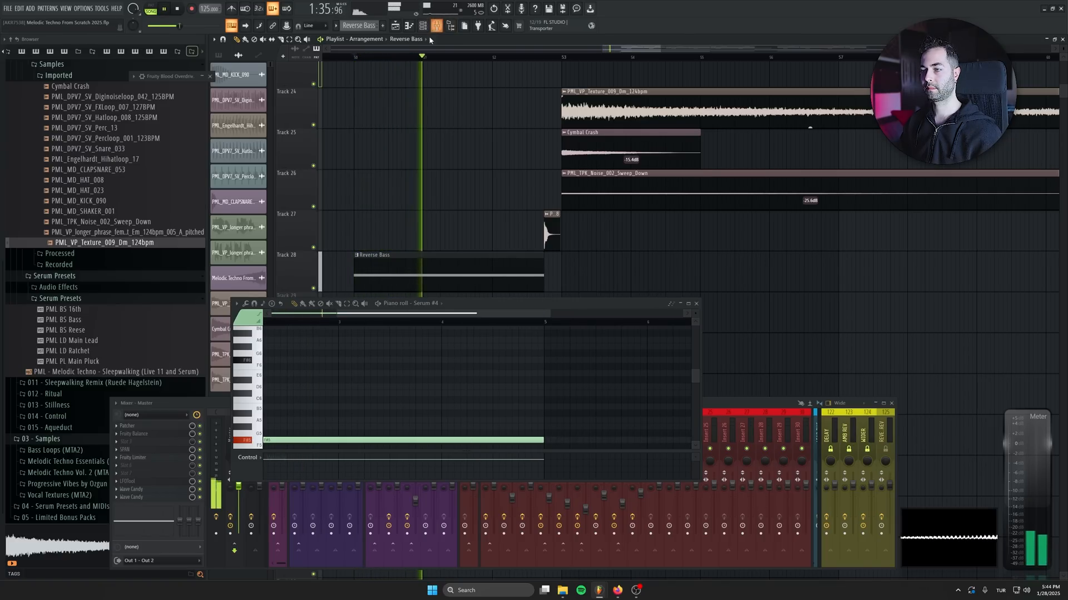
pyautogui.click(696, 304)
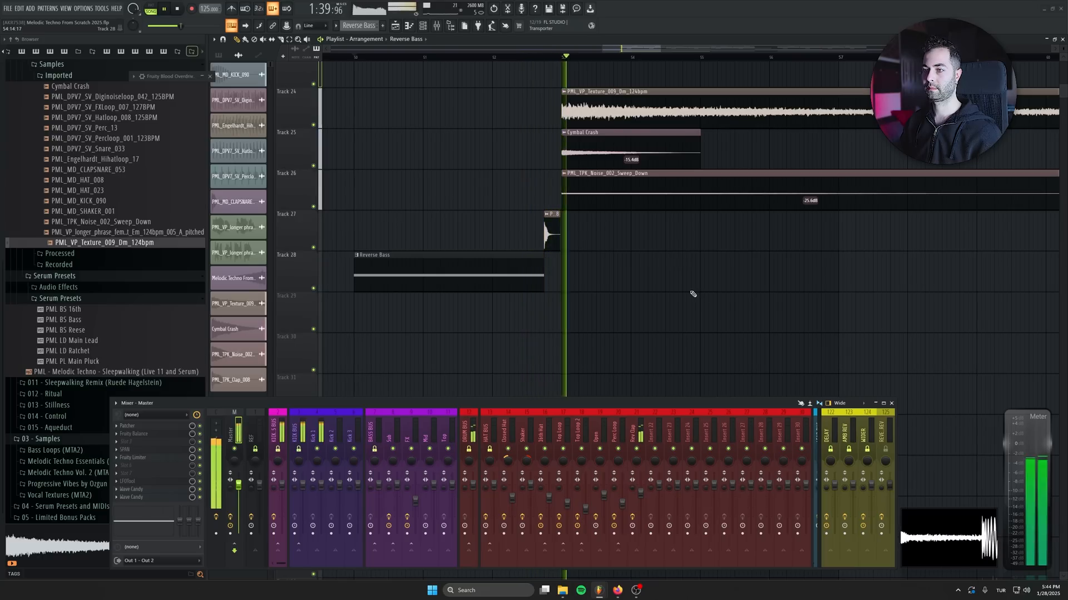
# Set the new Serum's LFO 1 rate to 2 bar and shorten the Reverse Bass clip to start at bar 51
pyautogui.press('space')
pyautogui.press('F6')
pyautogui.click(713, 310)
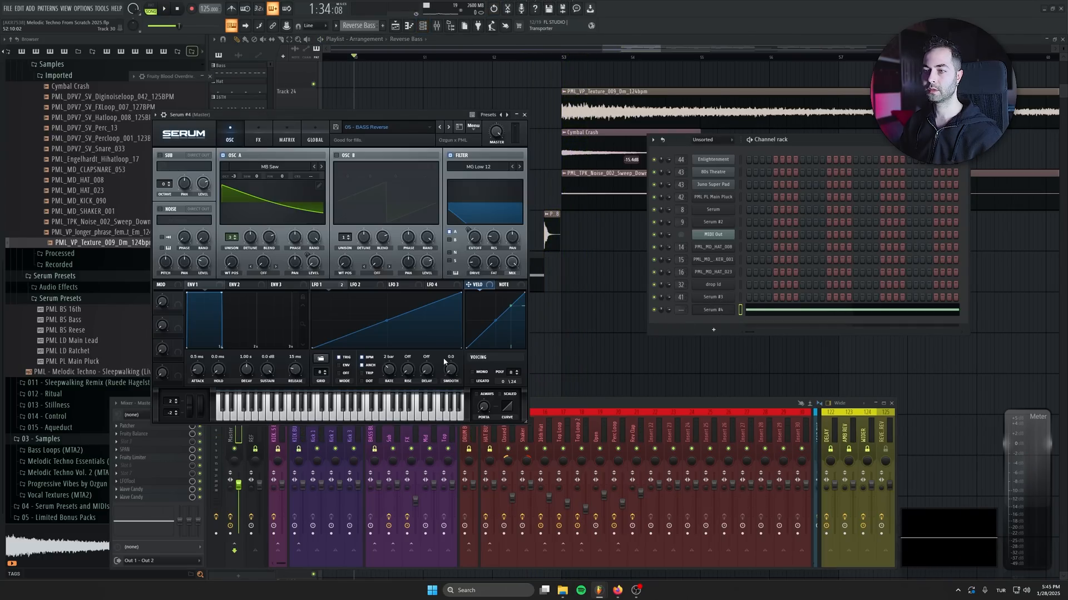
pyautogui.click(525, 116)
pyautogui.moveTo(541, 265); pyautogui.dragTo(471, 280)
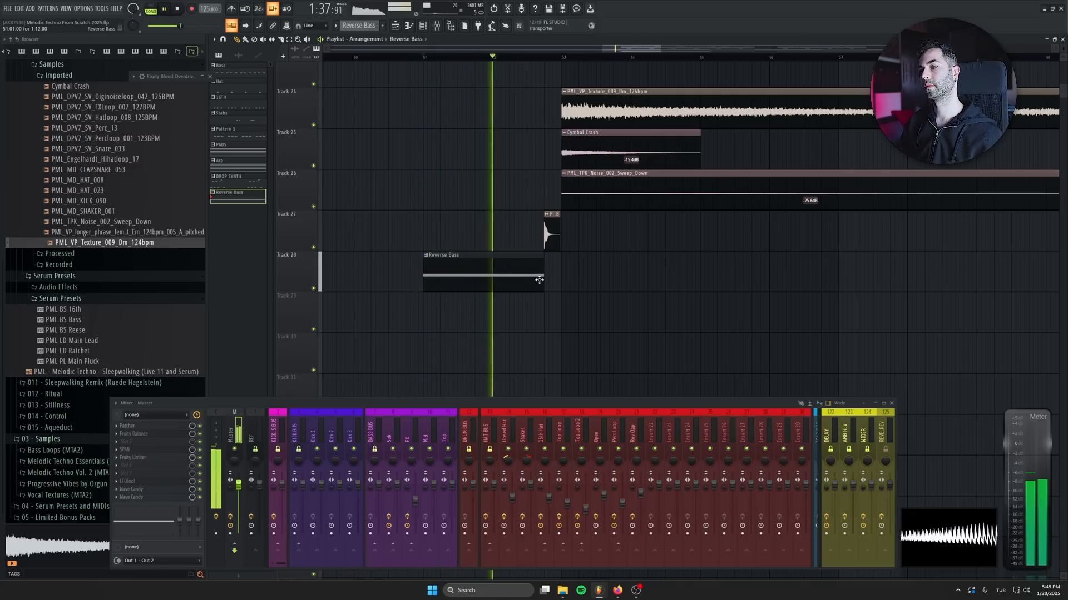
# Play the reverse bass into bar 53 while watching Serum's filter, then close Serum, the channel rack and the mixer
pyautogui.press('space')
pyautogui.press('F6')
pyautogui.click(654, 310)
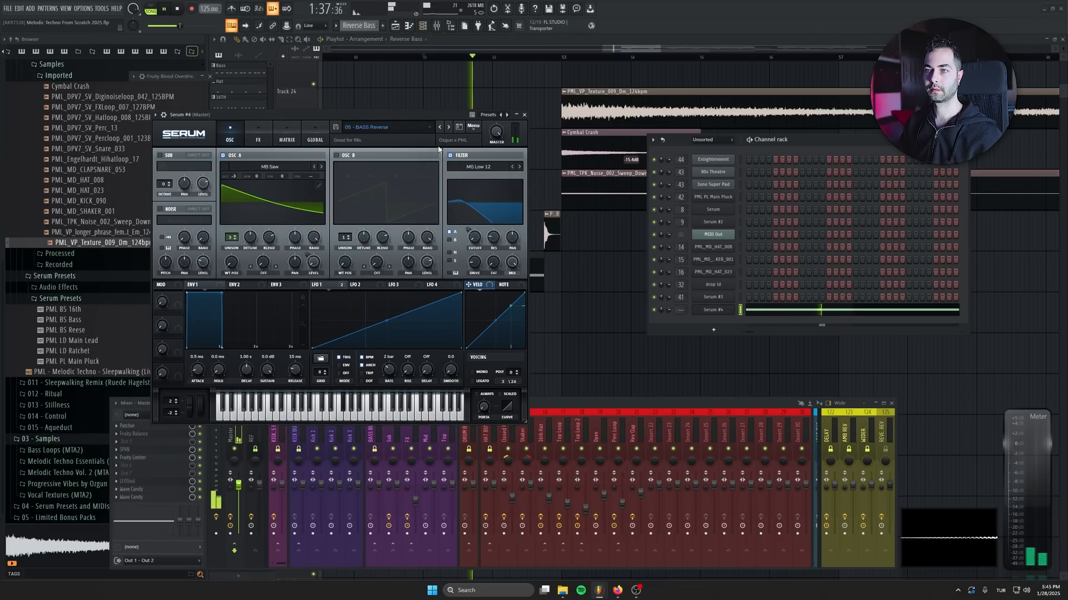
pyautogui.moveTo(438, 114); pyautogui.dragTo(438, 335)
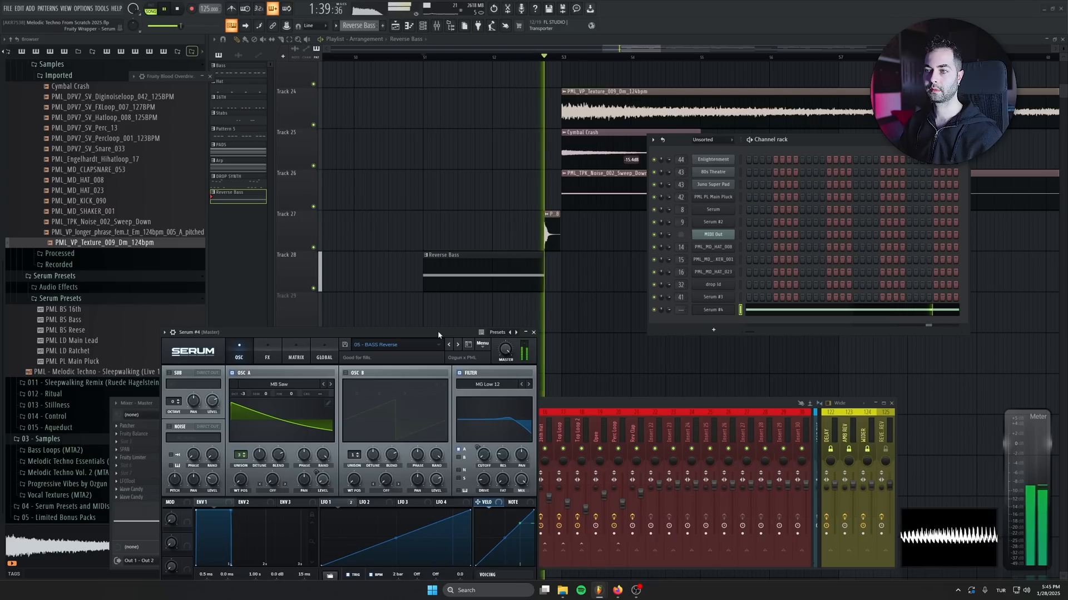
pyautogui.click(533, 332)
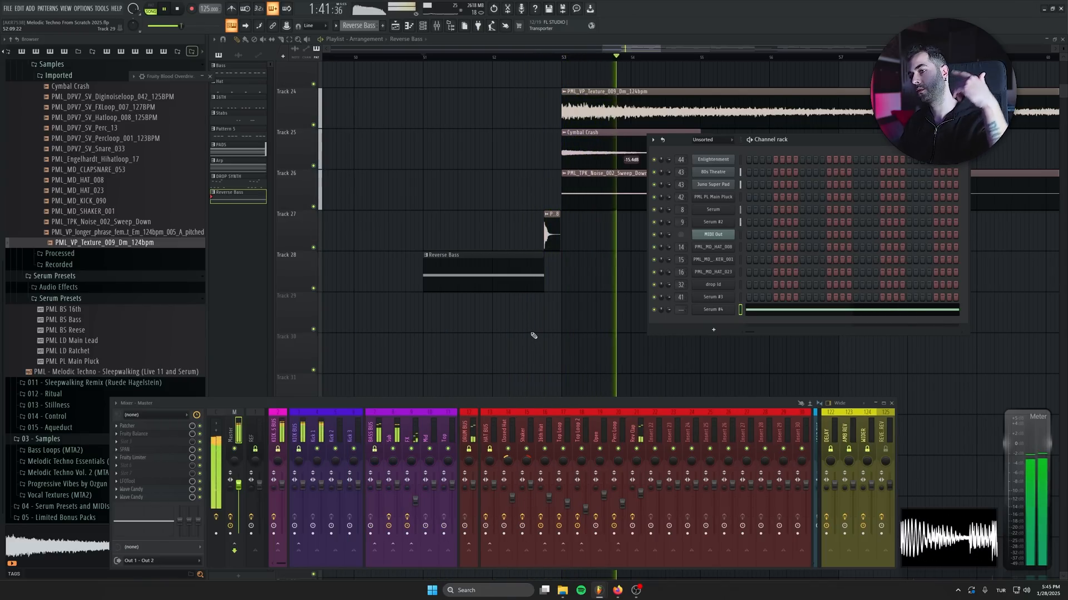
pyautogui.press('F6')
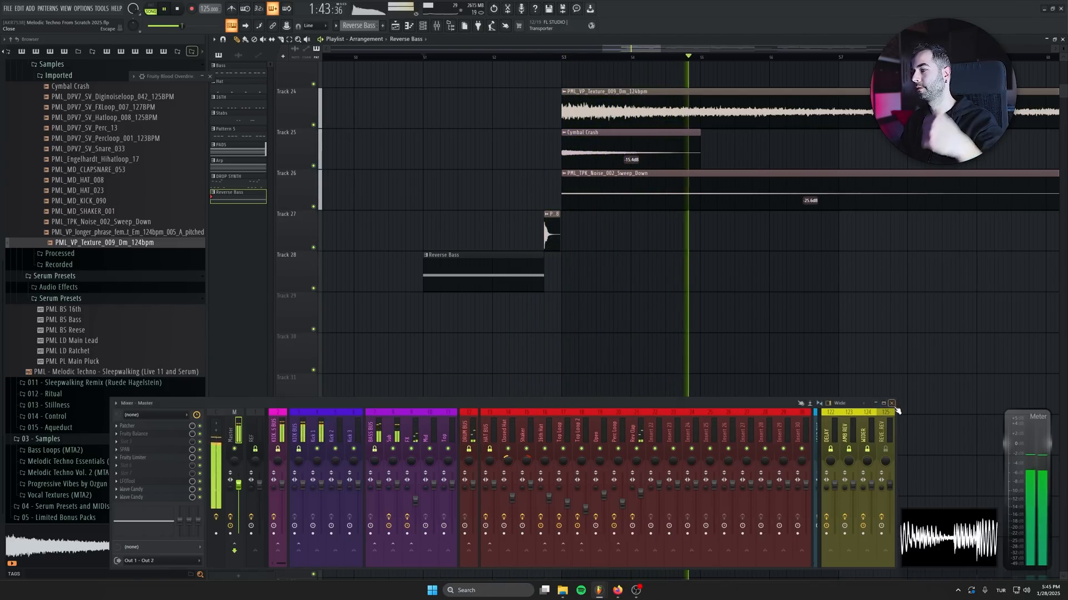
pyautogui.click(892, 403)
pyautogui.press('space')
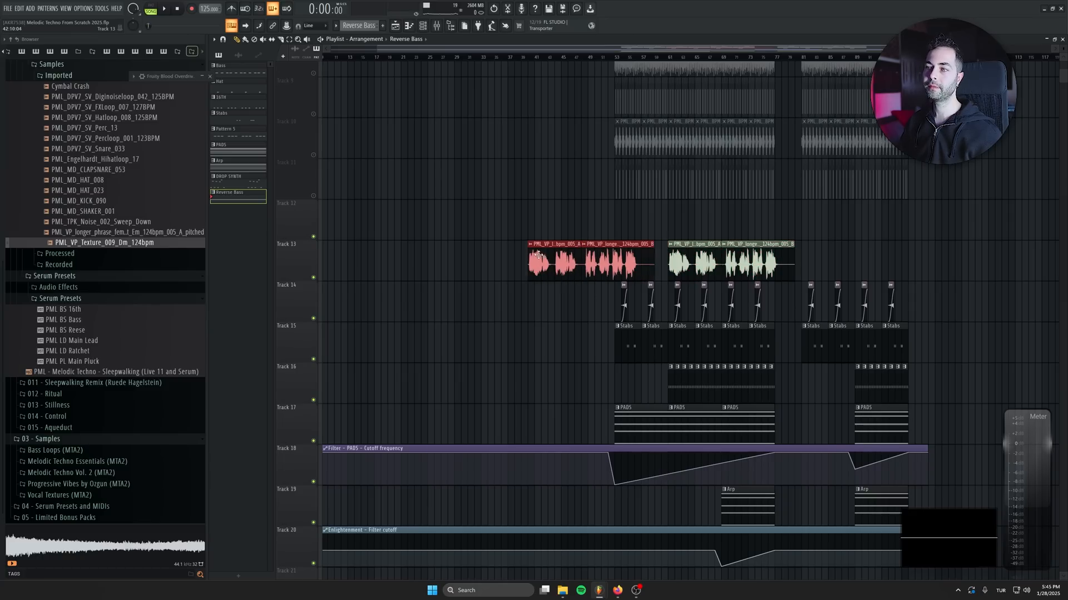
# Move the two vocal phrase clips on track 13 one bar later to end at bar 53, and play the build-up
pyautogui.scroll(5, 537, 255)
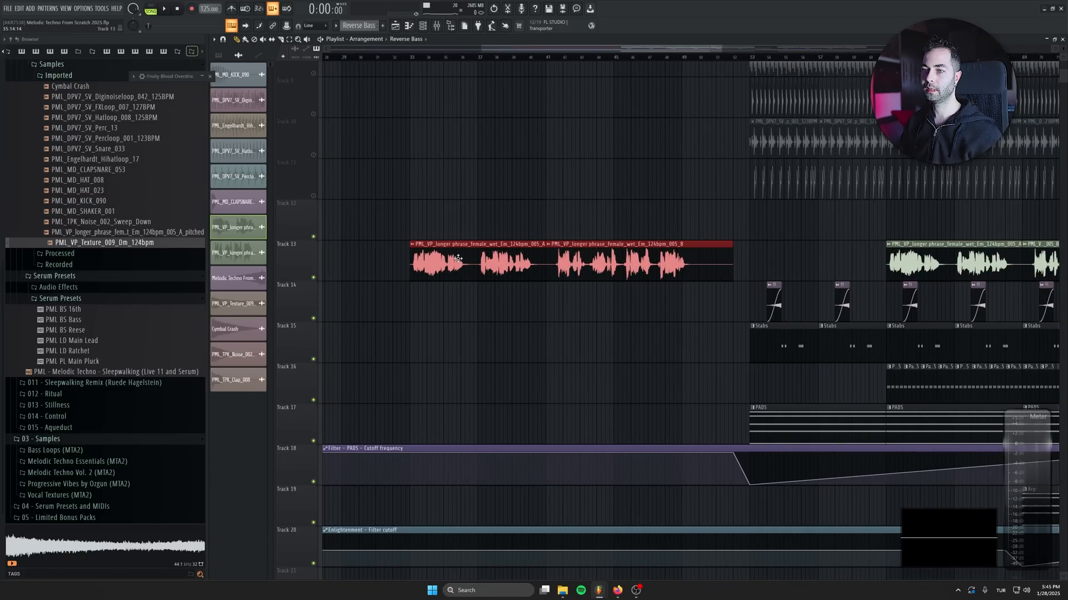
pyautogui.scroll(-2, 548, 267)
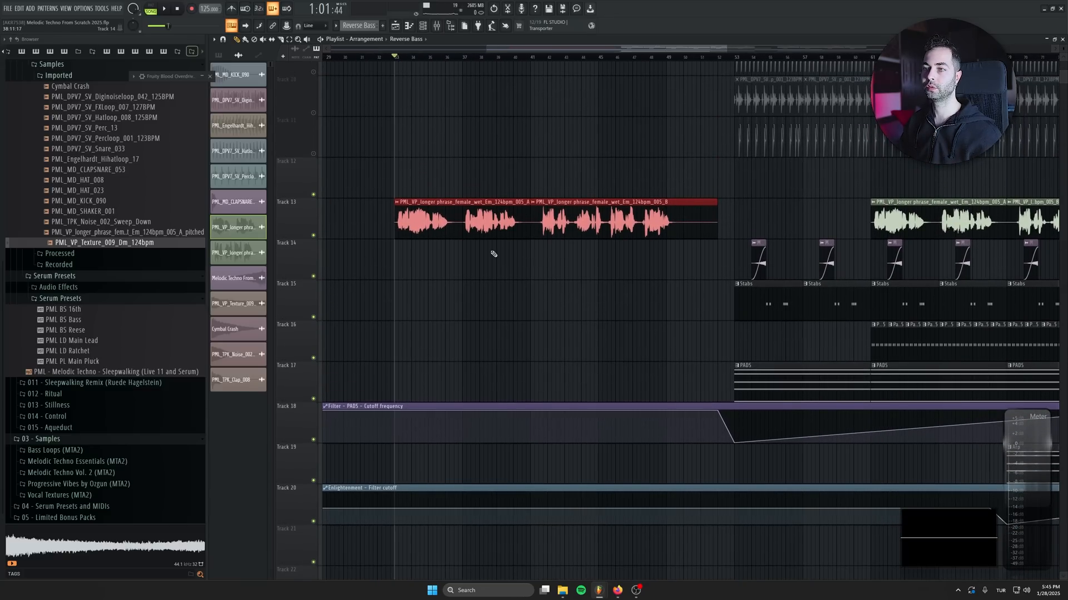
pyautogui.scroll(3, 493, 254)
pyautogui.press('space')
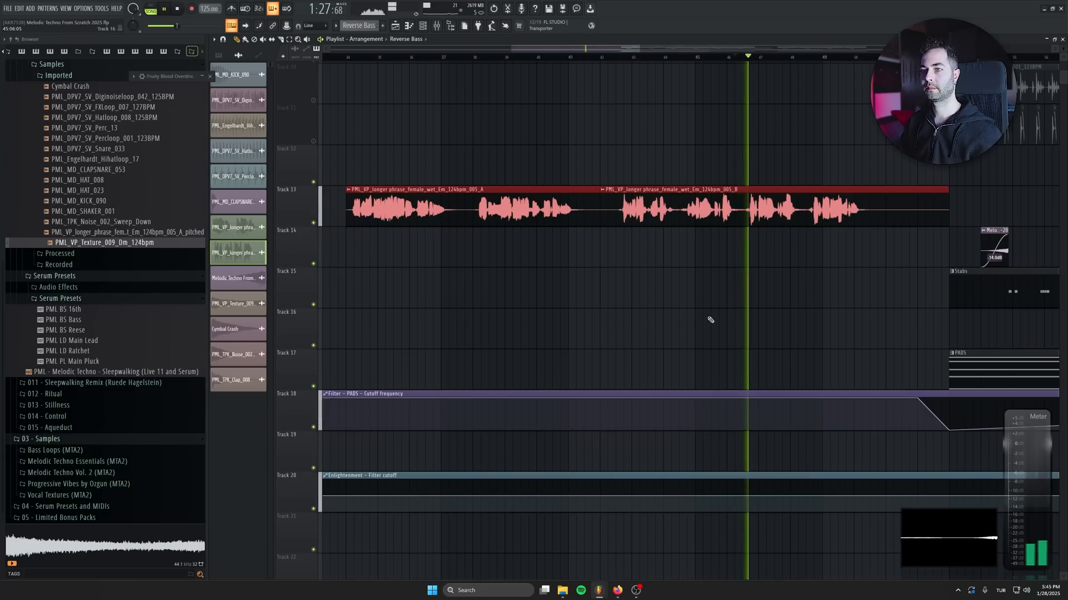
pyautogui.scroll(-10, 763, 327)
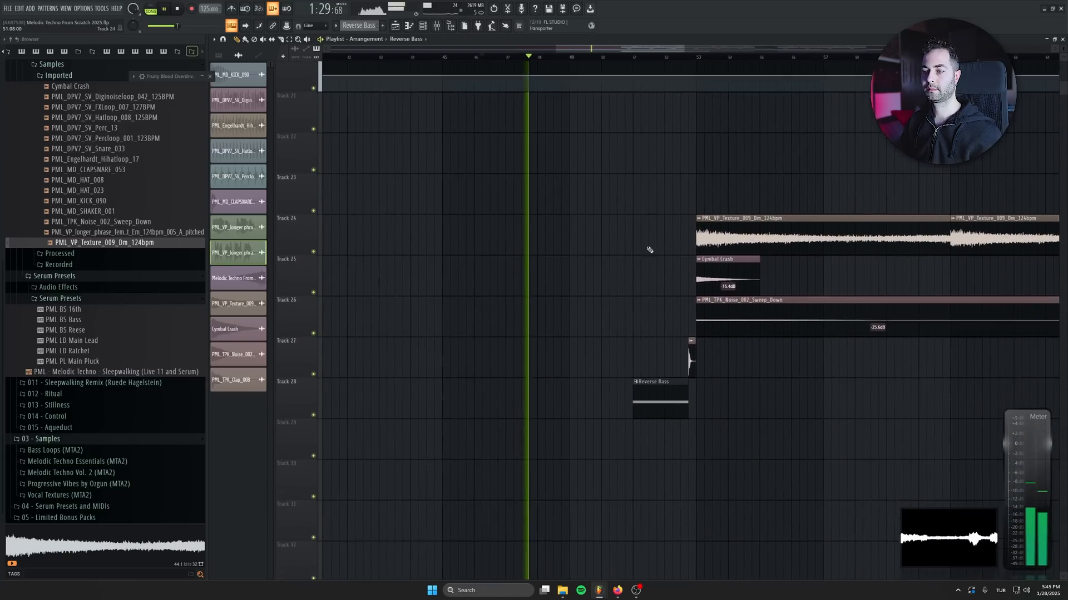
pyautogui.scroll(8, 650, 250)
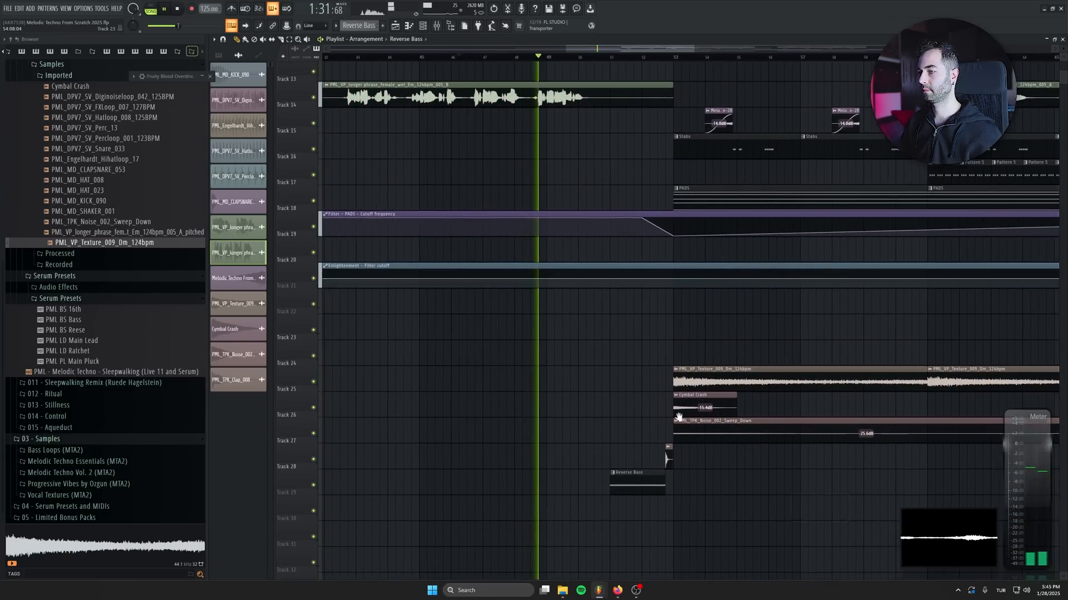
pyautogui.scroll(3, 578, 372)
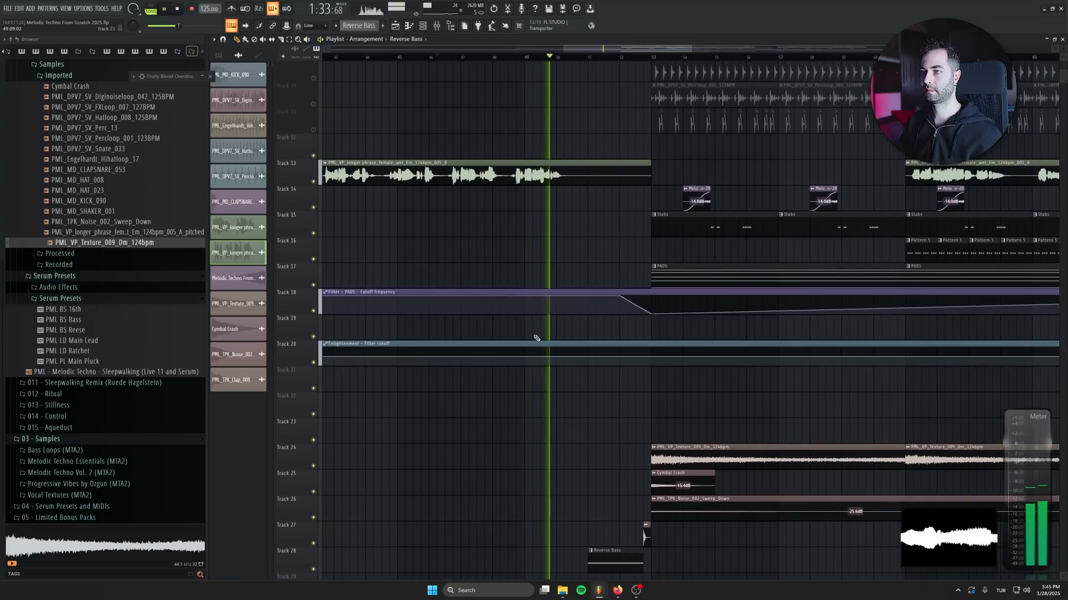
pyautogui.scroll(-4, 528, 323)
# Shift the two vocal phrase clips on track 13 later, trying different positions and settling on an end at bar 54
pyautogui.moveTo(413, 192); pyautogui.dragTo(716, 197)
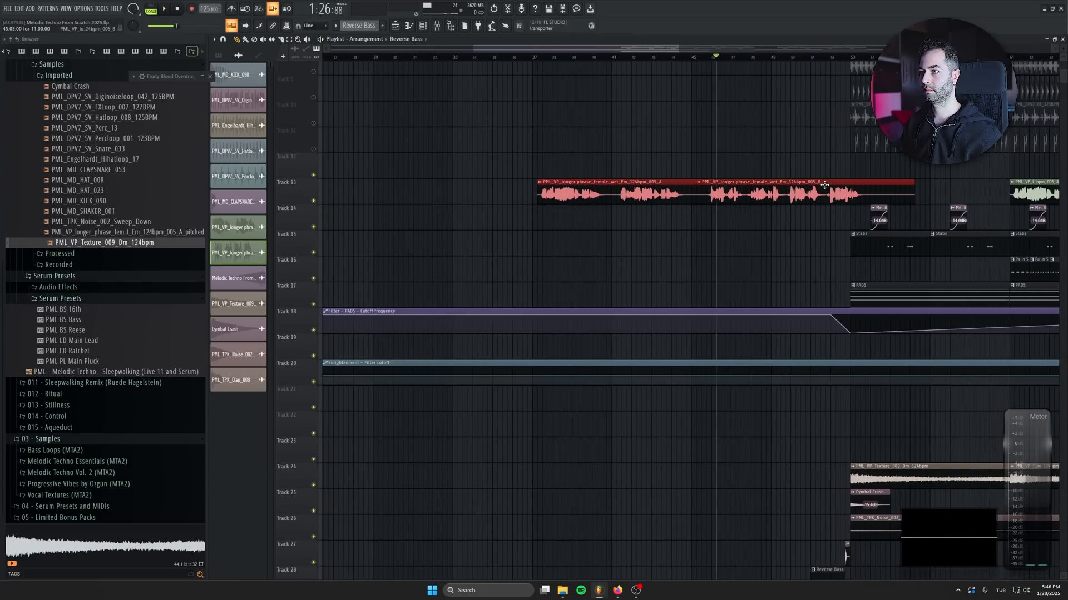
pyautogui.scroll(4, 649, 65)
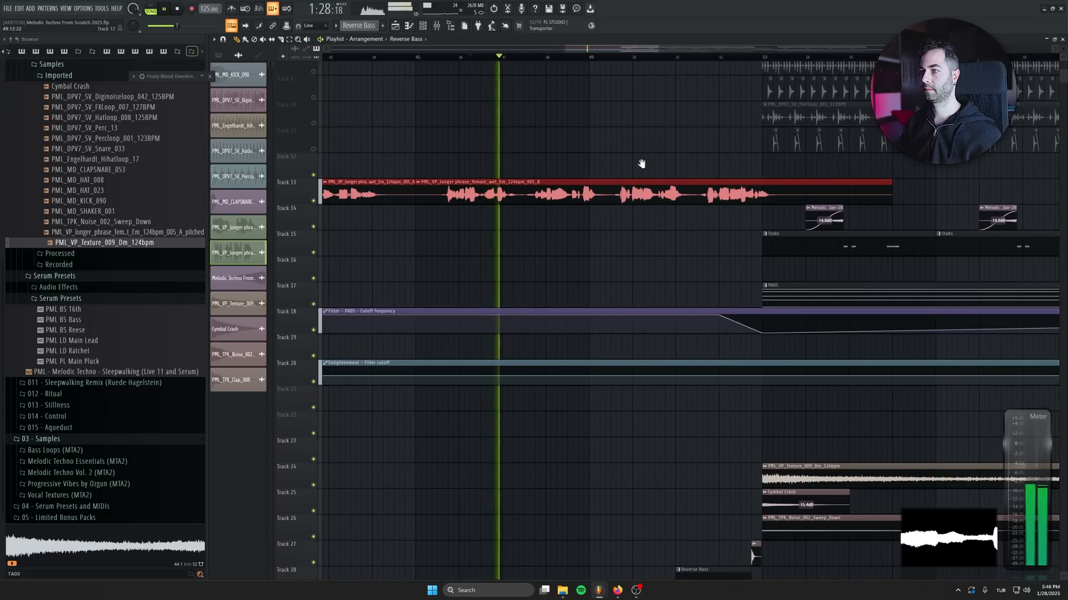
pyautogui.hscroll(-5, 611, 173)
pyautogui.press('space')
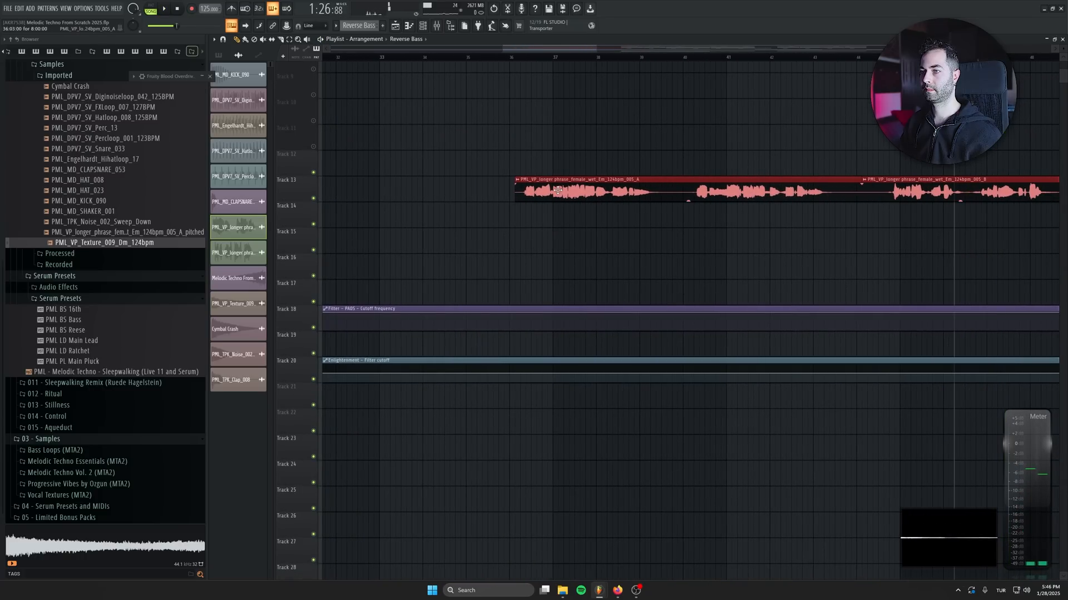
pyautogui.hscroll(1, 558, 191)
pyautogui.hscroll(5, 522, 179)
pyautogui.scroll(-1, 745, 199)
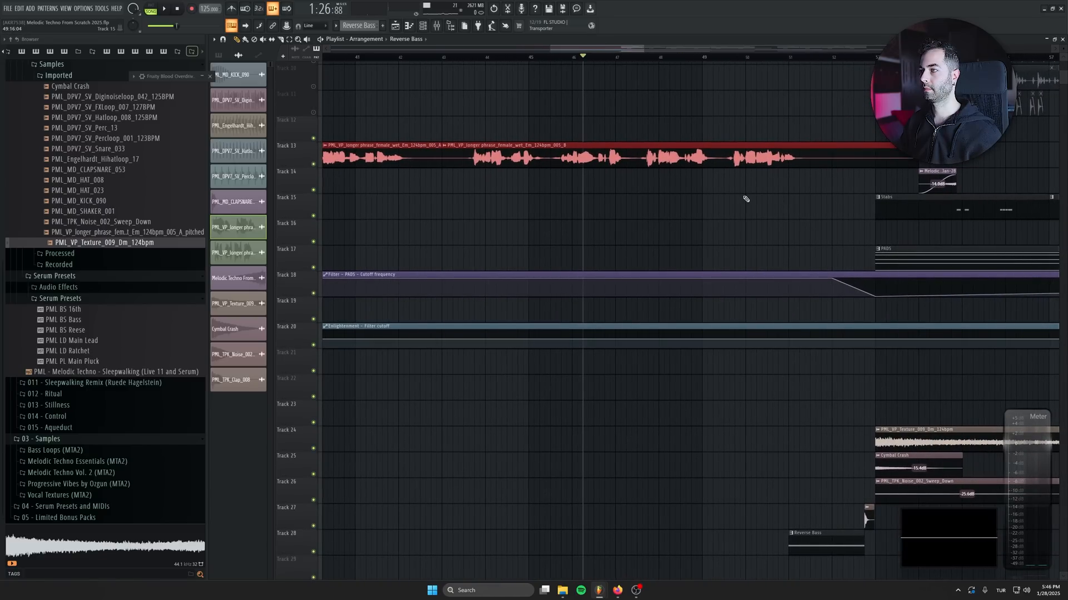
# Play from about bar 49 through the drop to check how the vocals, reverse bass and clap work together
pyautogui.click(720, 60)
pyautogui.hscroll(3, 561, 215)
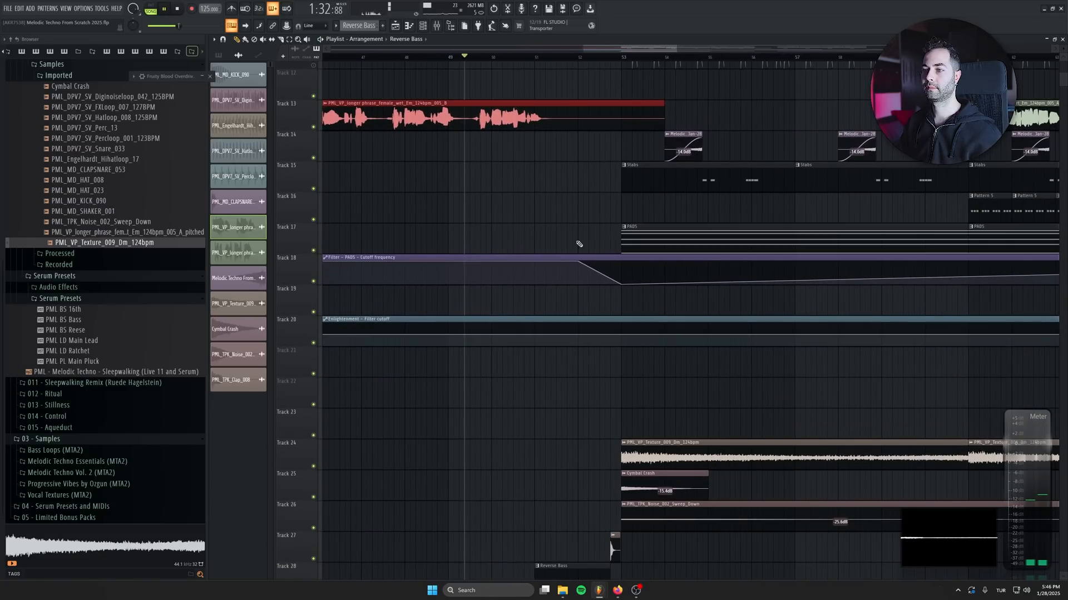
pyautogui.press('space')
pyautogui.scroll(-4, 778, 406)
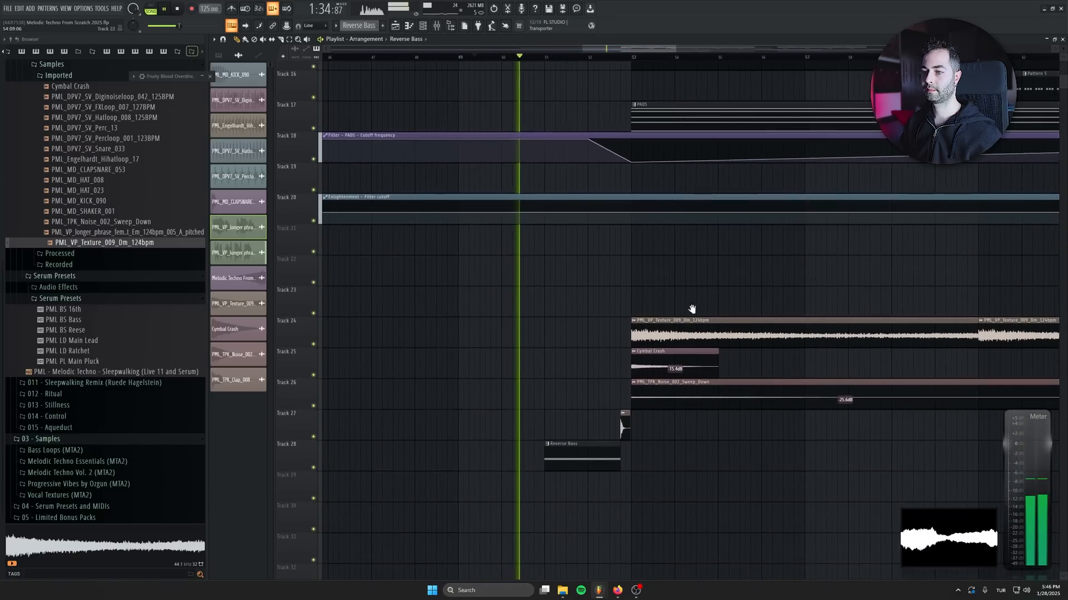
pyautogui.scroll(5, 699, 425)
pyautogui.scroll(-5, 692, 334)
pyautogui.scroll(3, 667, 311)
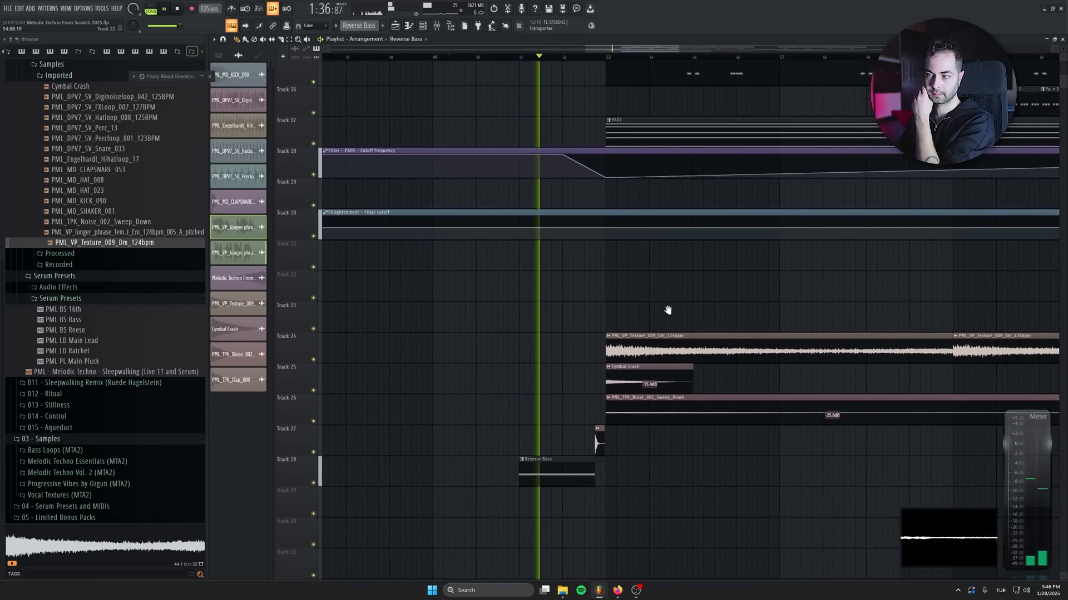
pyautogui.scroll(-3, 556, 311)
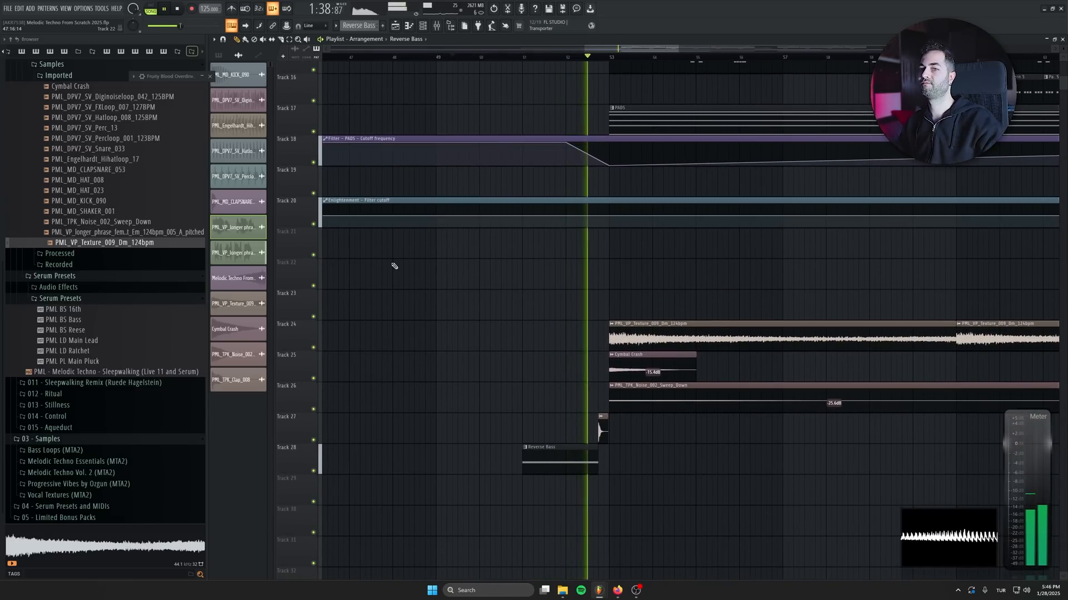
pyautogui.scroll(2, 423, 272)
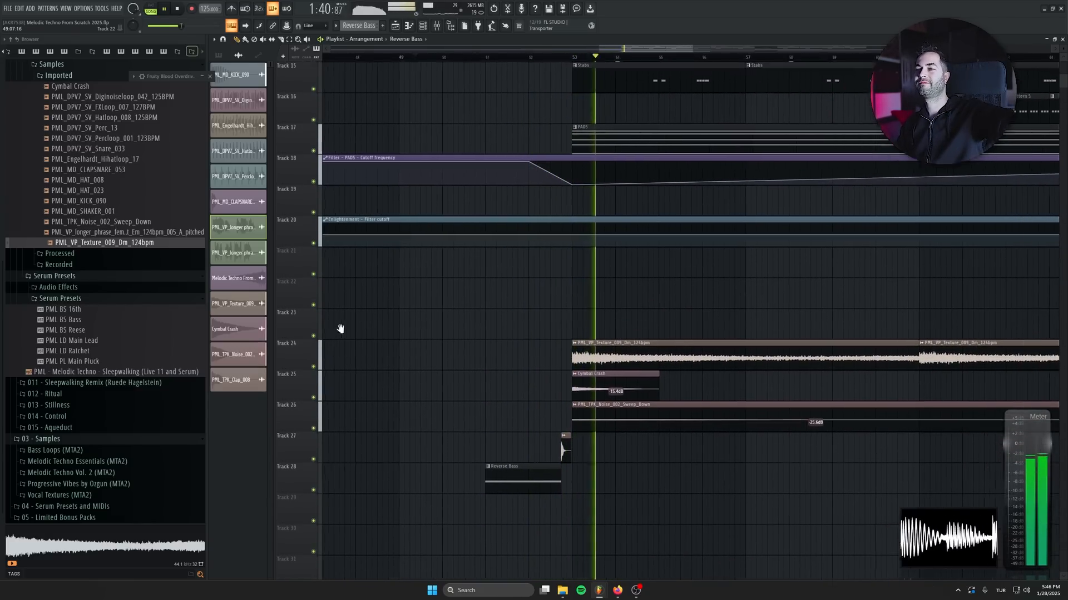
pyautogui.scroll(4, 439, 316)
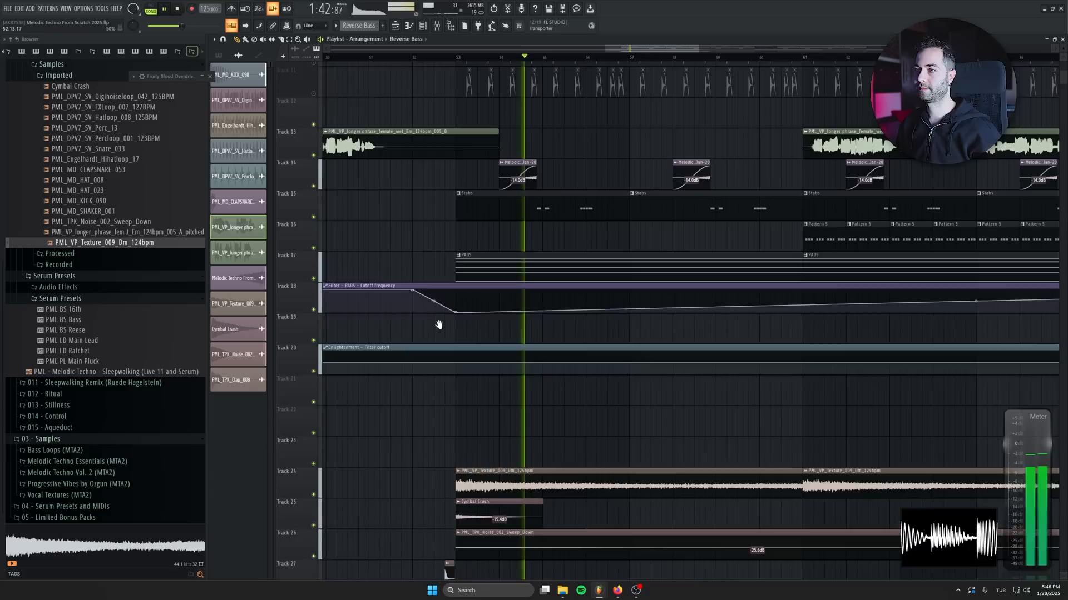
# Add Fruity Reverb 2 to the Stab mixer track with a 3.2 s decay time and a 32% wet level
pyautogui.press('F9')
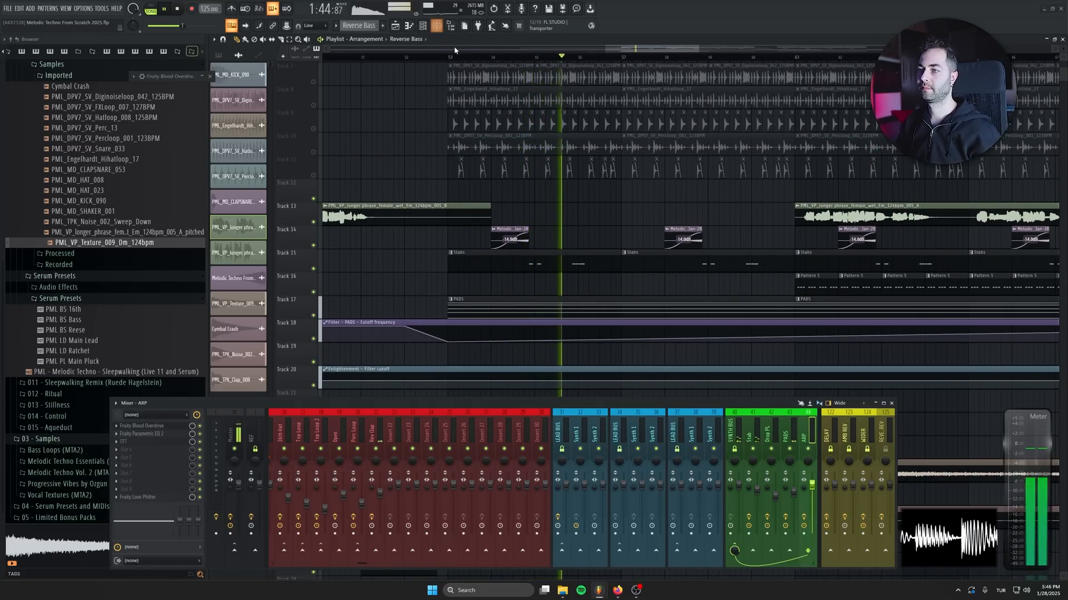
pyautogui.click(751, 429)
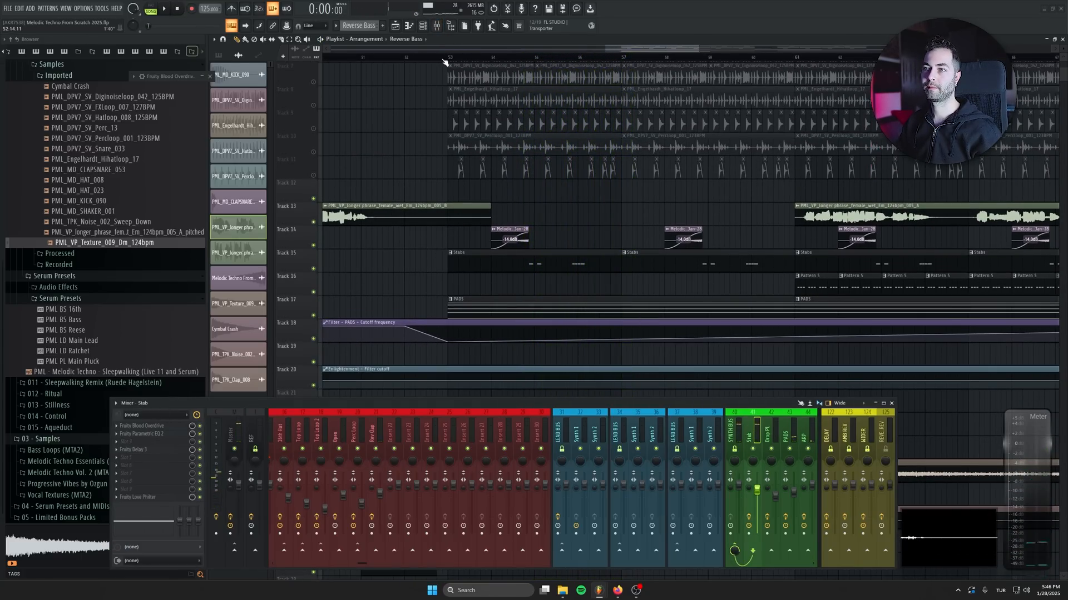
pyautogui.click(145, 462)
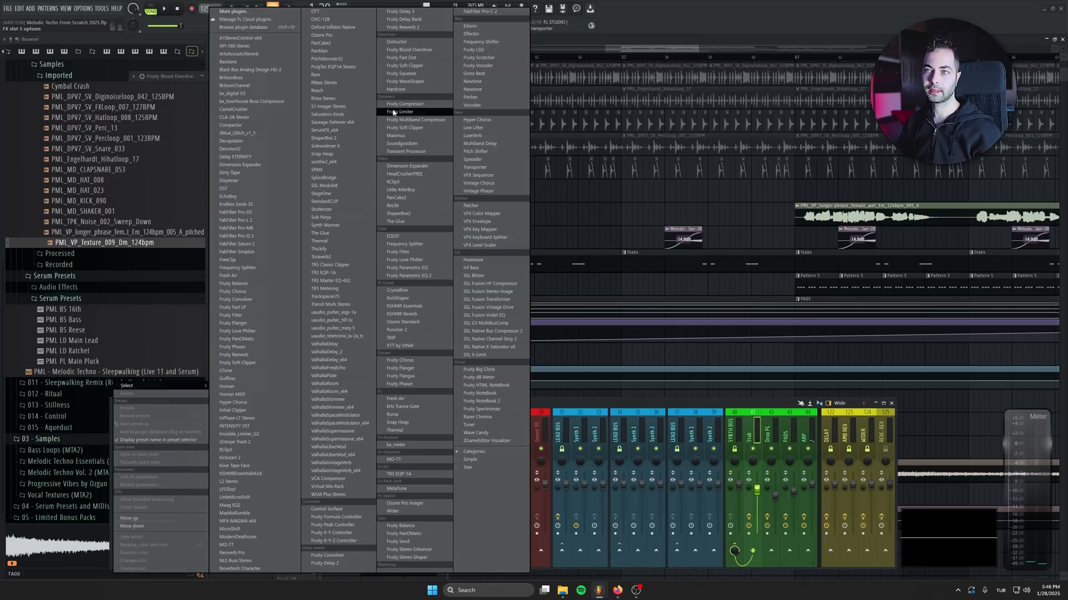
pyautogui.click(427, 29)
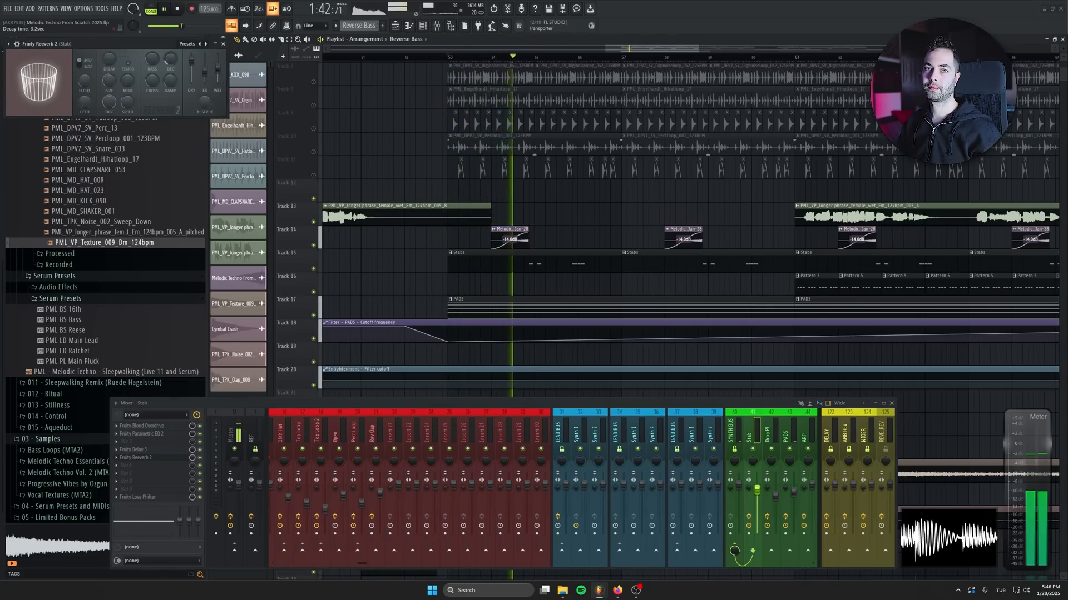
pyautogui.moveTo(217, 68); pyautogui.dragTo(217, 75)
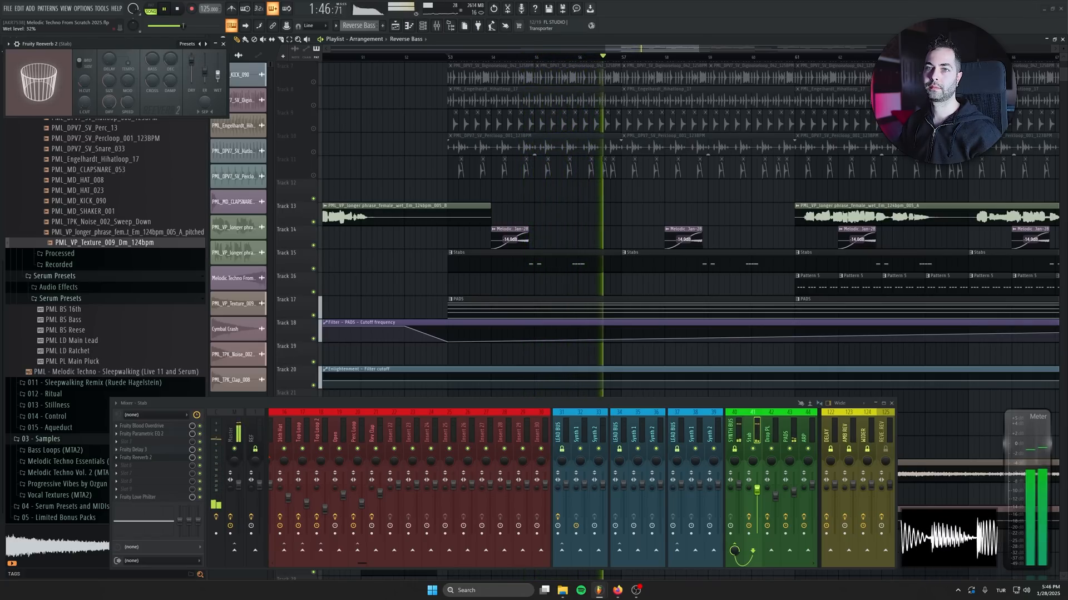
pyautogui.click(223, 44)
# Close the mixer, play on past bar 61, and unmute the percussion on tracks 5 to 11
pyautogui.hscroll(3, 463, 220)
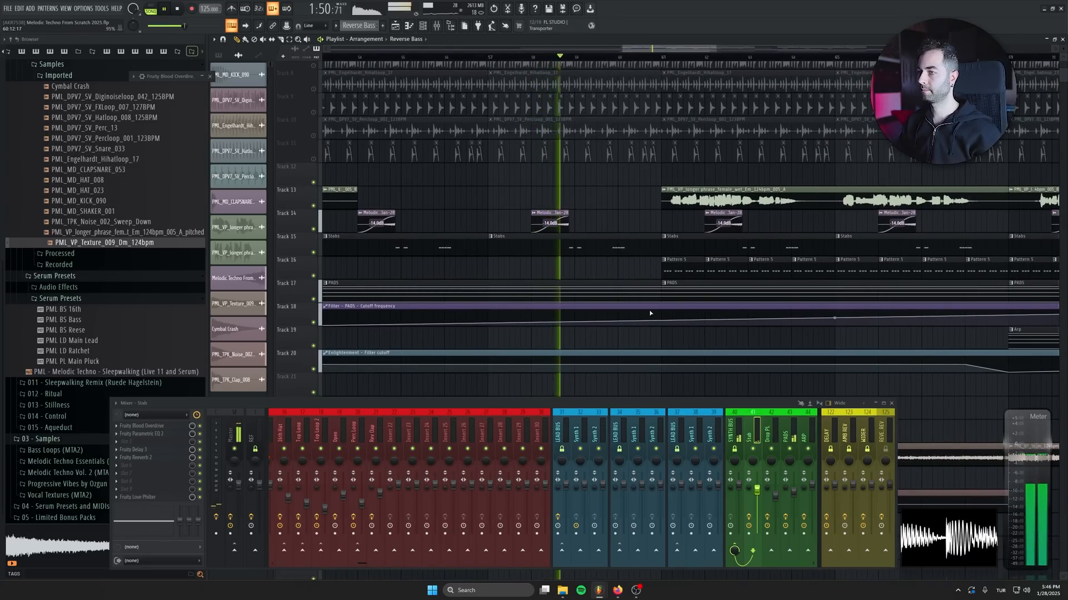
pyautogui.click(891, 403)
pyautogui.scroll(-2, 612, 383)
pyautogui.scroll(3, 578, 382)
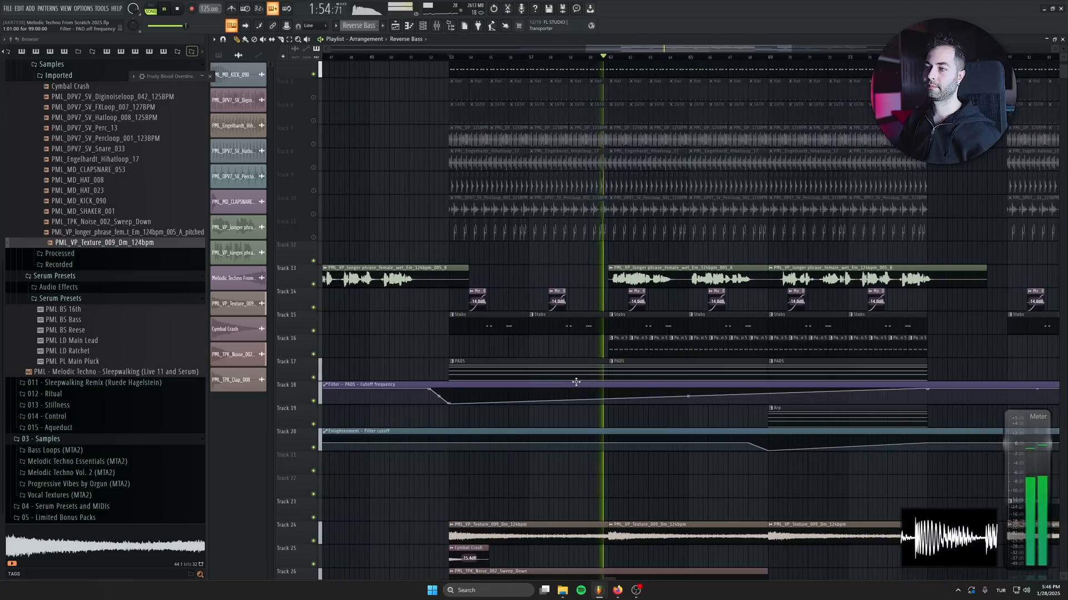
pyautogui.scroll(3, 445, 294)
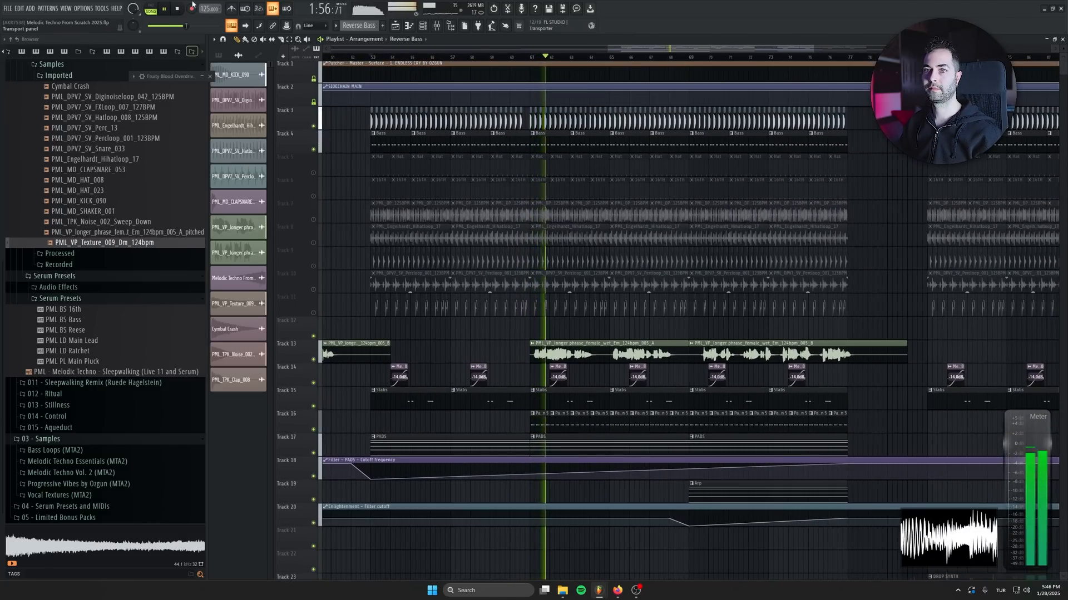
pyautogui.scroll(2, 357, 173)
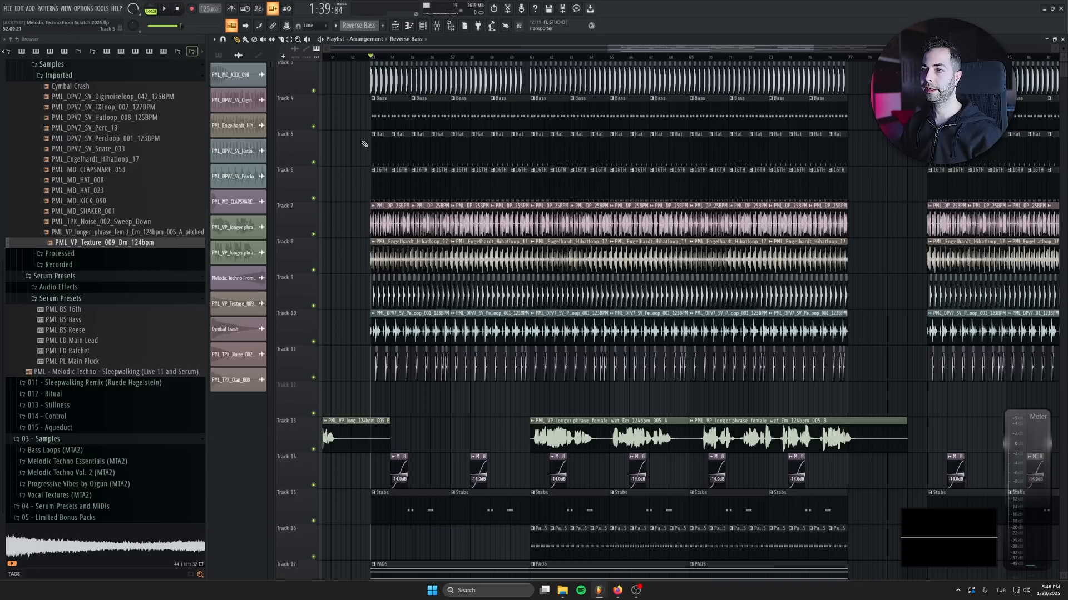
# Delete the percussion clips from bar 53 up to bar 61 on tracks 5 to 10 and up to bar 69 on track 11
pyautogui.moveTo(352, 148)
pyautogui.mouseDown()
pyautogui.moveTo(489, 149)
pyautogui.moveTo(510, 251)
pyautogui.moveTo(371, 258)
pyautogui.moveTo(536, 296)
pyautogui.mouseUp()
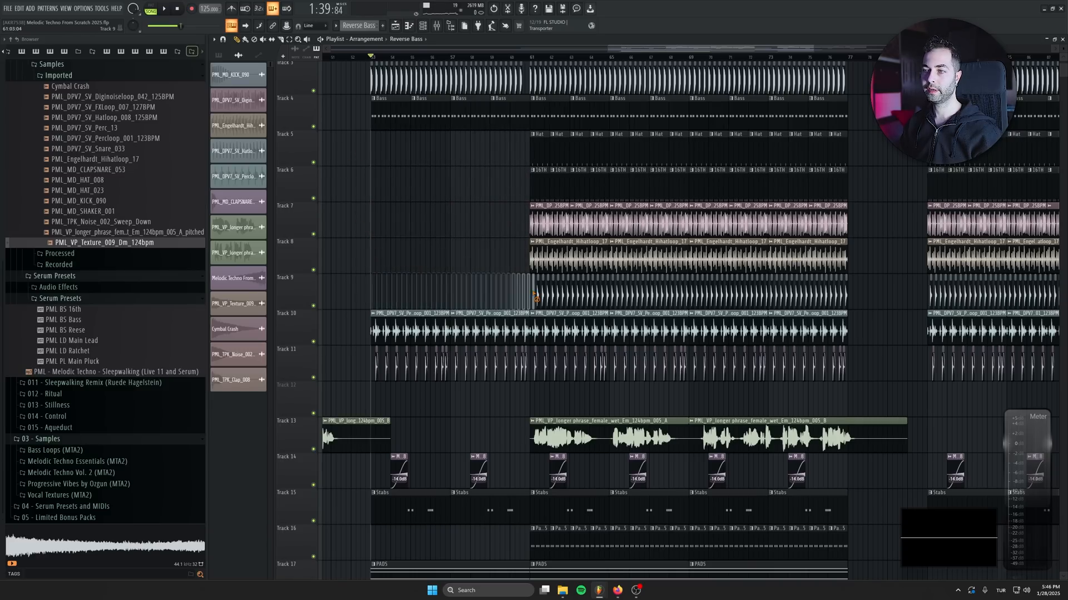
pyautogui.moveTo(364, 293)
pyautogui.mouseDown()
pyautogui.moveTo(525, 298)
pyautogui.moveTo(400, 331)
pyautogui.mouseUp()
pyautogui.press('space')
pyautogui.moveTo(523, 368); pyautogui.dragTo(685, 367)
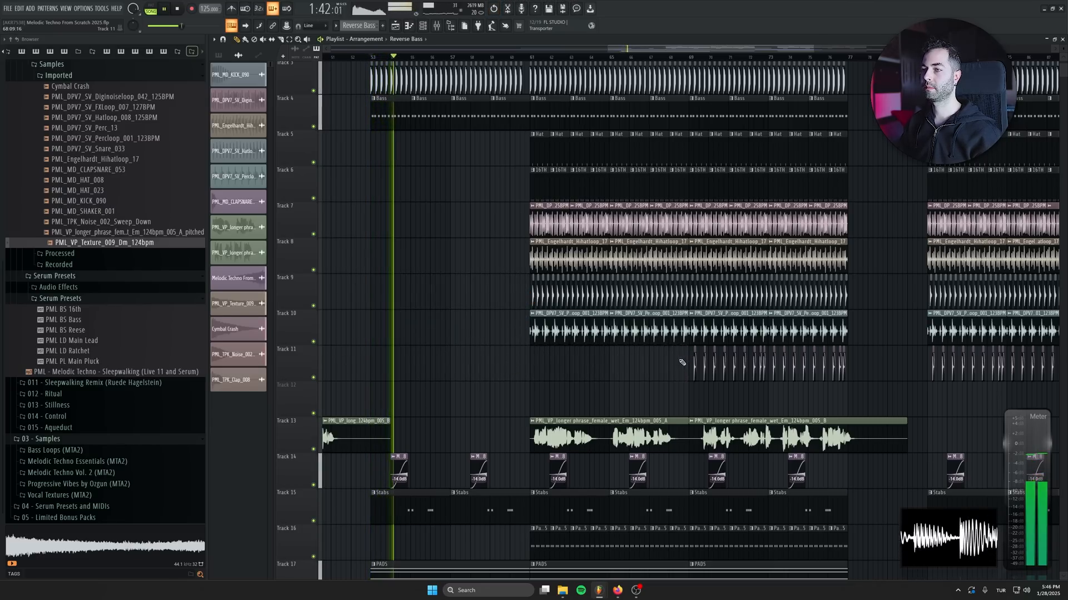
# Hide the browser and play from bar 53 to bar 60 to check the thinned-out percussion
pyautogui.scroll(2, 684, 365)
pyautogui.scroll(-4, 660, 228)
pyautogui.scroll(4, 661, 227)
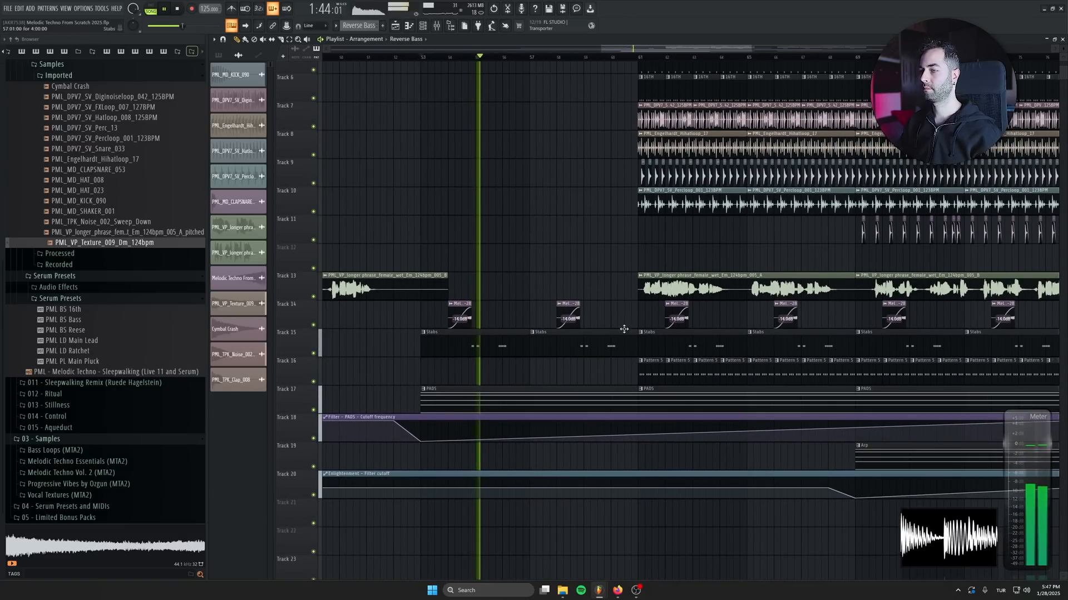
pyautogui.hotkey('alt', 'F8')
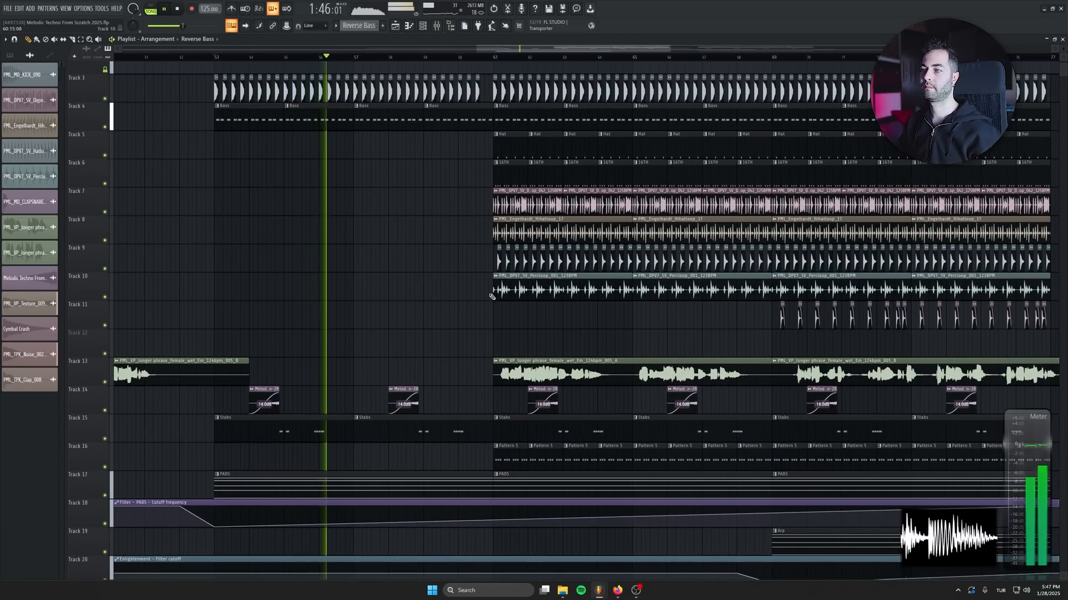
pyautogui.scroll(2, 361, 249)
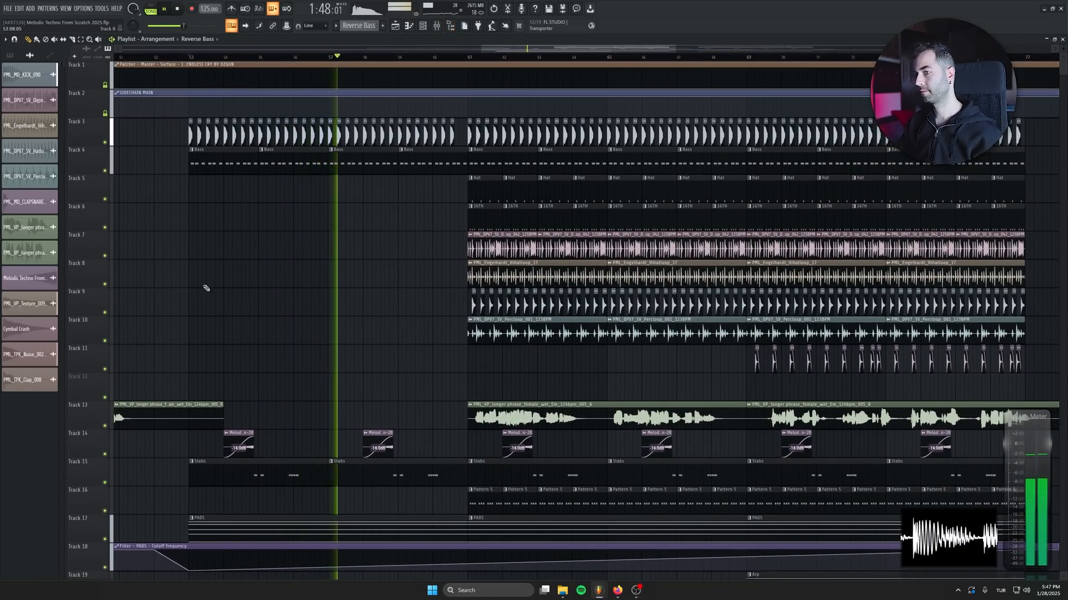
pyautogui.scroll(2, 432, 388)
pyautogui.moveTo(392, 334); pyautogui.dragTo(398, 262)
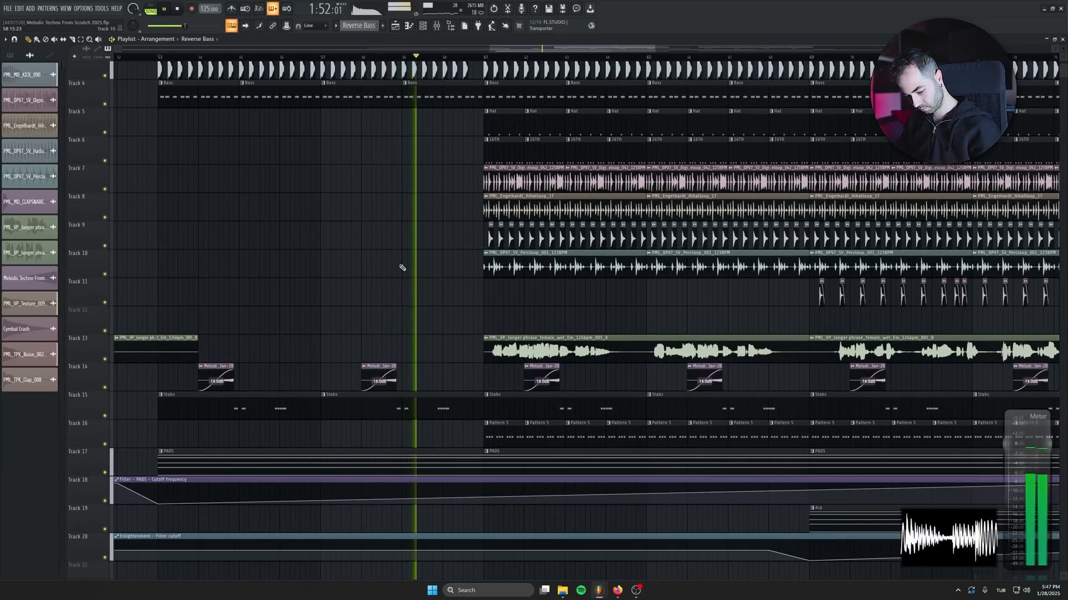
pyautogui.scroll(-1, 407, 281)
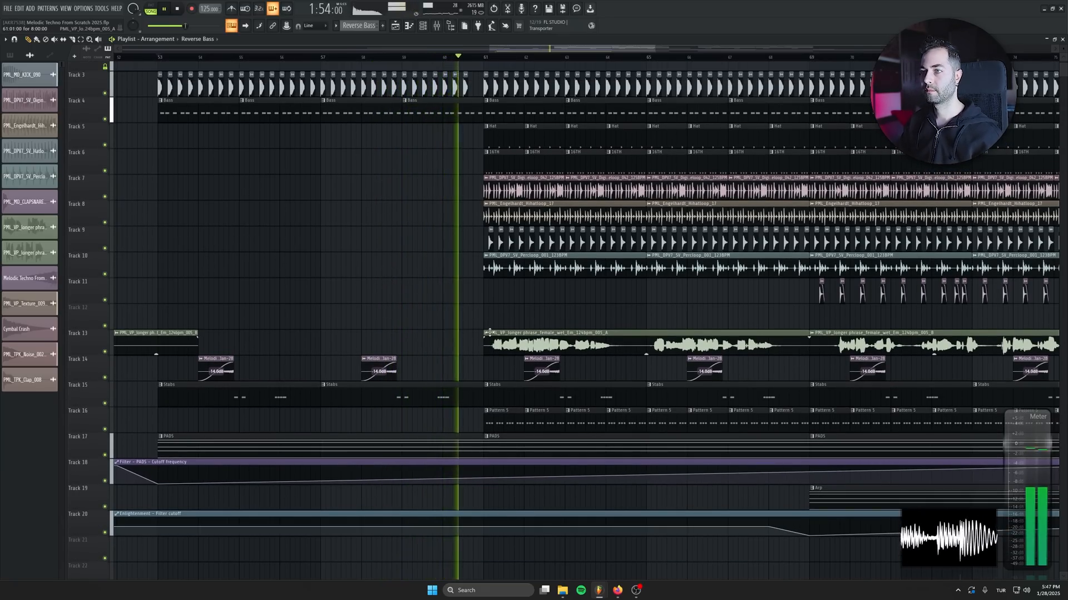
# Delete the percussion clips on tracks 7 to 10 between bars 61 and 65
pyautogui.scroll(1, 476, 350)
pyautogui.moveTo(475, 350); pyautogui.dragTo(445, 379)
pyautogui.rightClick(506, 223)
pyautogui.rightClick(553, 222)
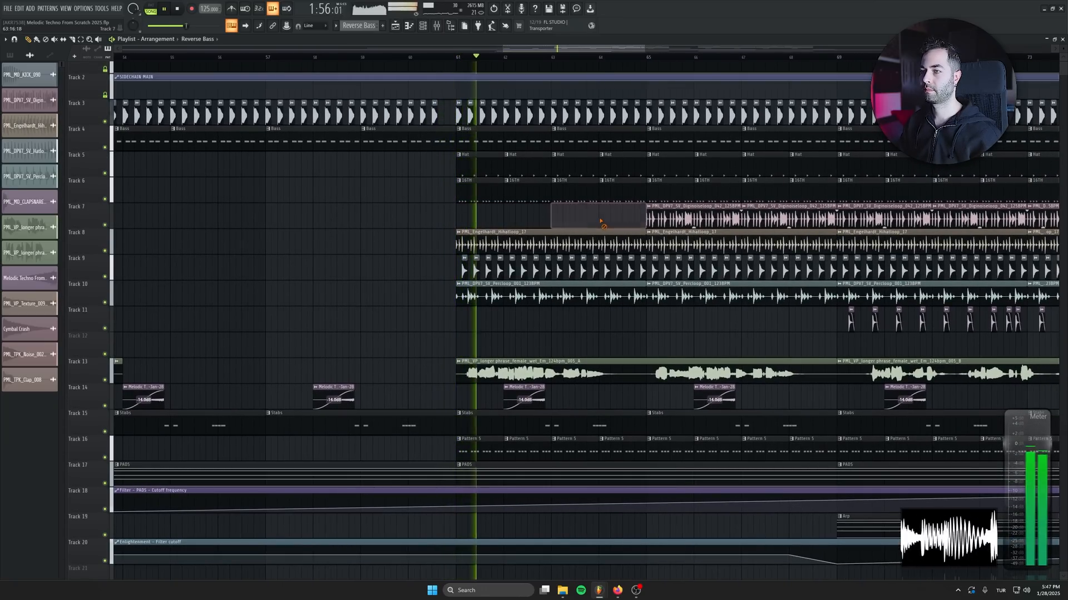
pyautogui.rightClick(501, 236)
pyautogui.rightClick(464, 270)
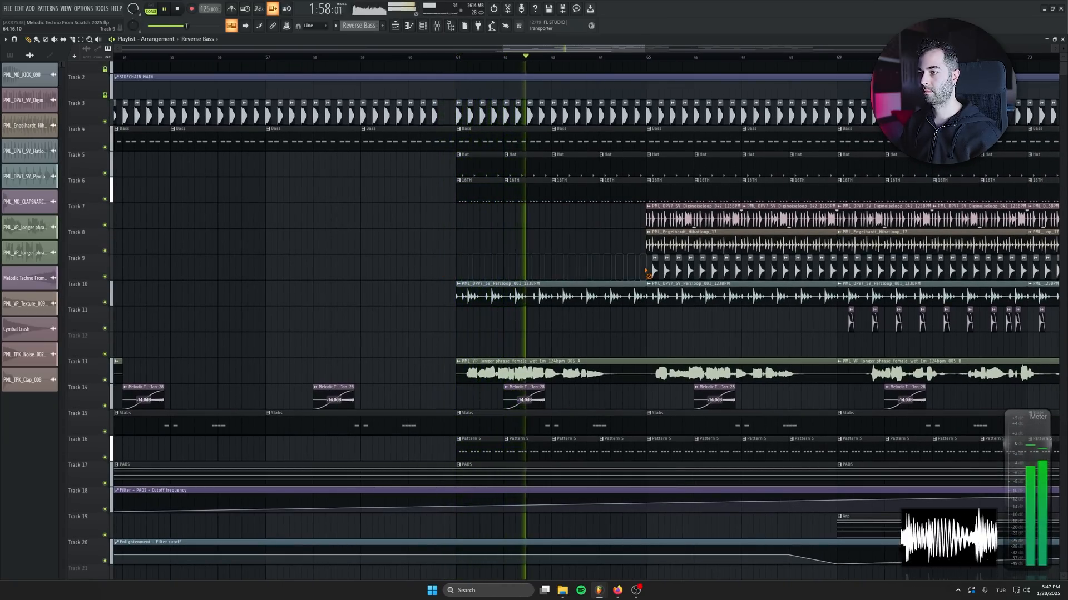
pyautogui.rightClick(477, 270)
pyautogui.rightClick(500, 296)
# Delete the percussion clips on tracks 7 to 10 between bars 65 and 69
pyautogui.scroll(1, 507, 368)
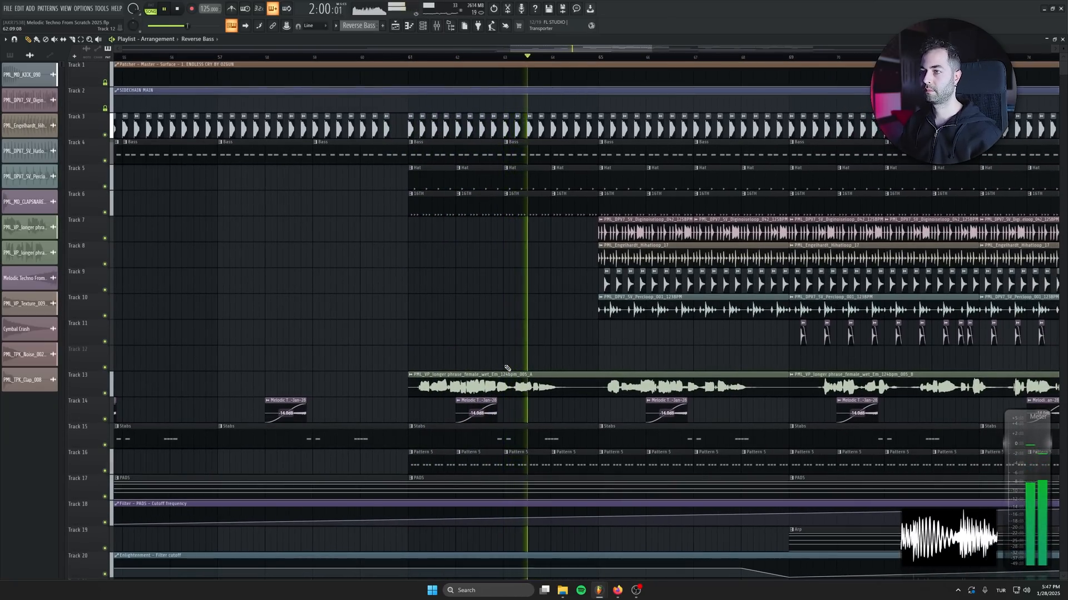
pyautogui.scroll(-3, 450, 292)
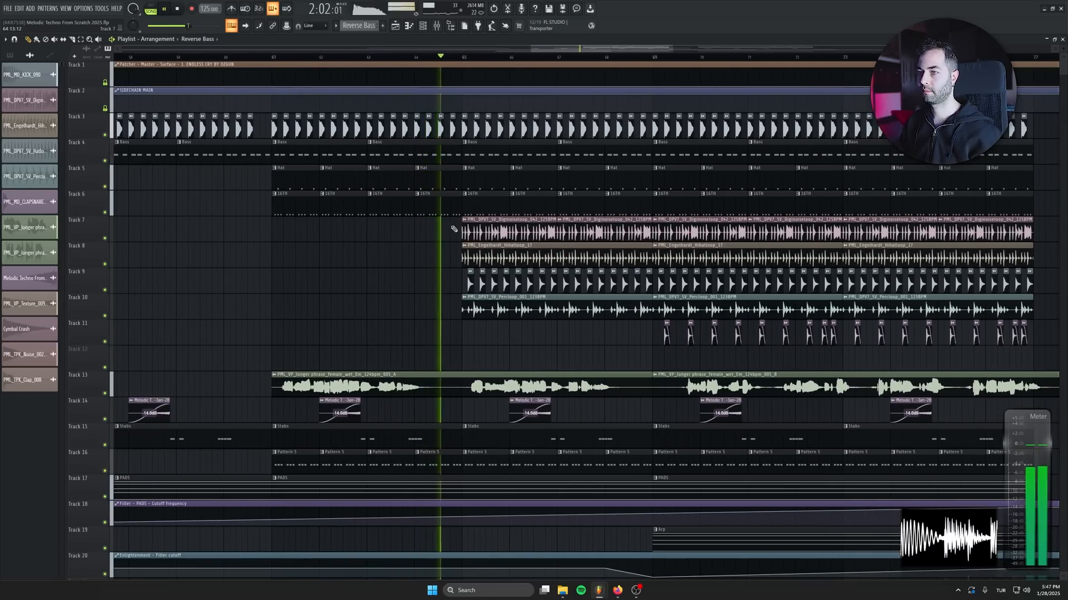
pyautogui.rightClick(501, 228)
pyautogui.rightClick(600, 228)
pyautogui.rightClick(528, 253)
pyautogui.rightClick(556, 284)
pyautogui.rightClick(608, 312)
# Delete the Diginoiseloop and Hihatloop clips on tracks 7 and 8 between bars 69 and 77
pyautogui.scroll(-3, 425, 322)
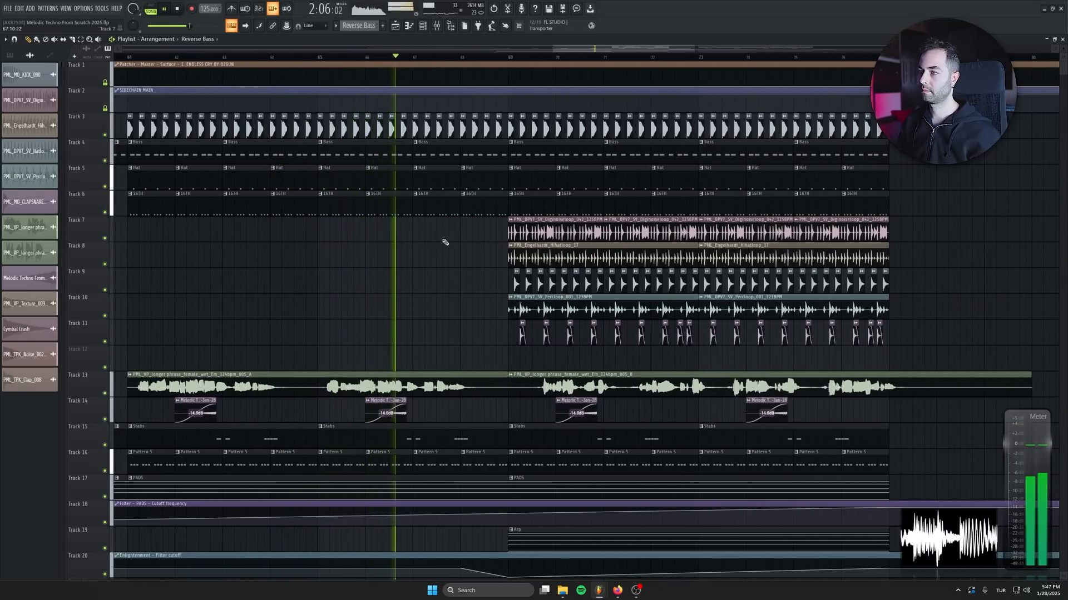
pyautogui.rightClick(556, 231)
pyautogui.rightClick(651, 231)
pyautogui.rightClick(745, 231)
pyautogui.rightClick(792, 257)
pyautogui.rightClick(556, 257)
pyautogui.rightClick(839, 231)
# Route the PML_MD_CLAPSNARE_053 sample to mixer track 22, name that track Clap, and play from bar 69
pyautogui.scroll(-3, 438, 327)
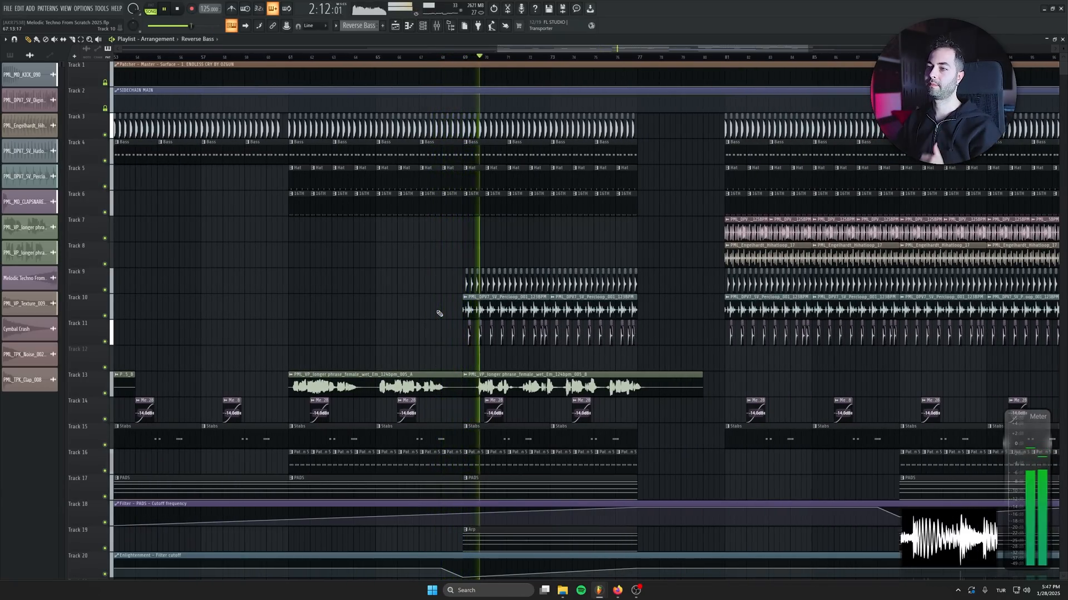
pyautogui.scroll(3, 443, 312)
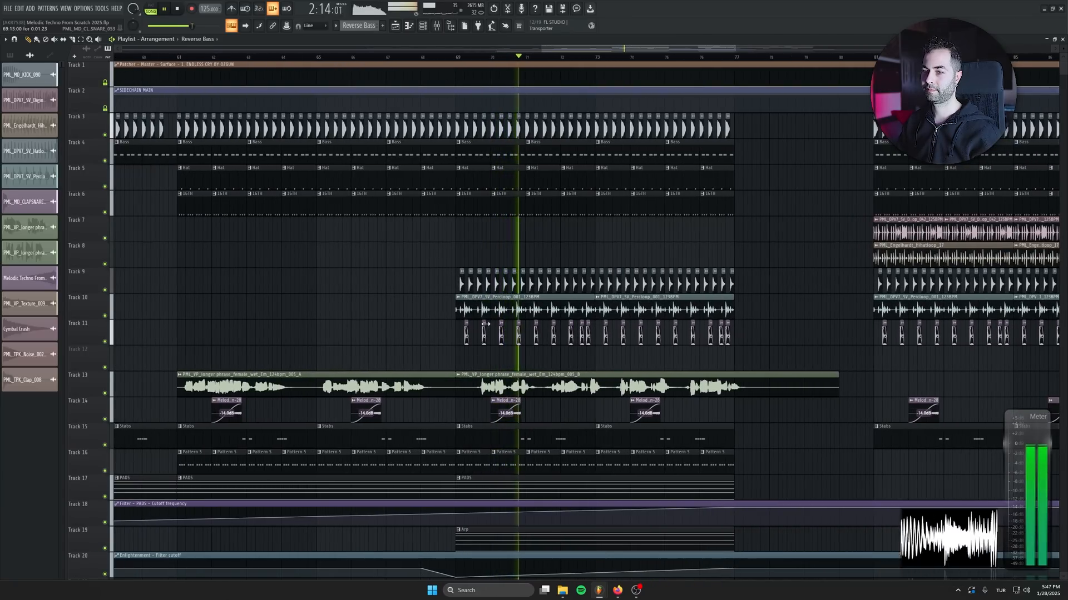
pyautogui.doubleClick(486, 324)
pyautogui.press('F9')
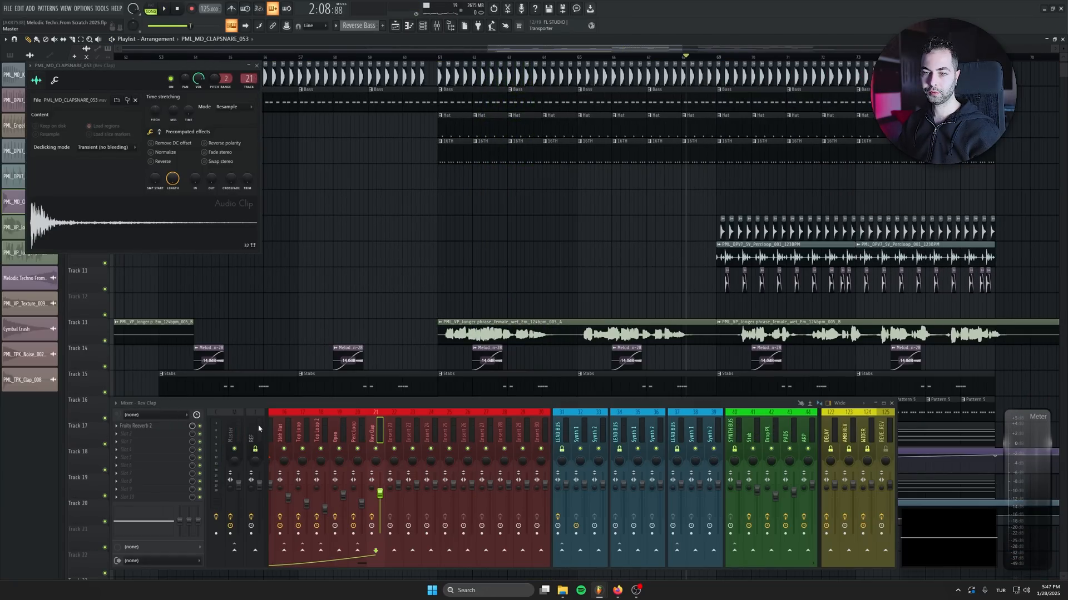
pyautogui.scroll(3, 534, 271)
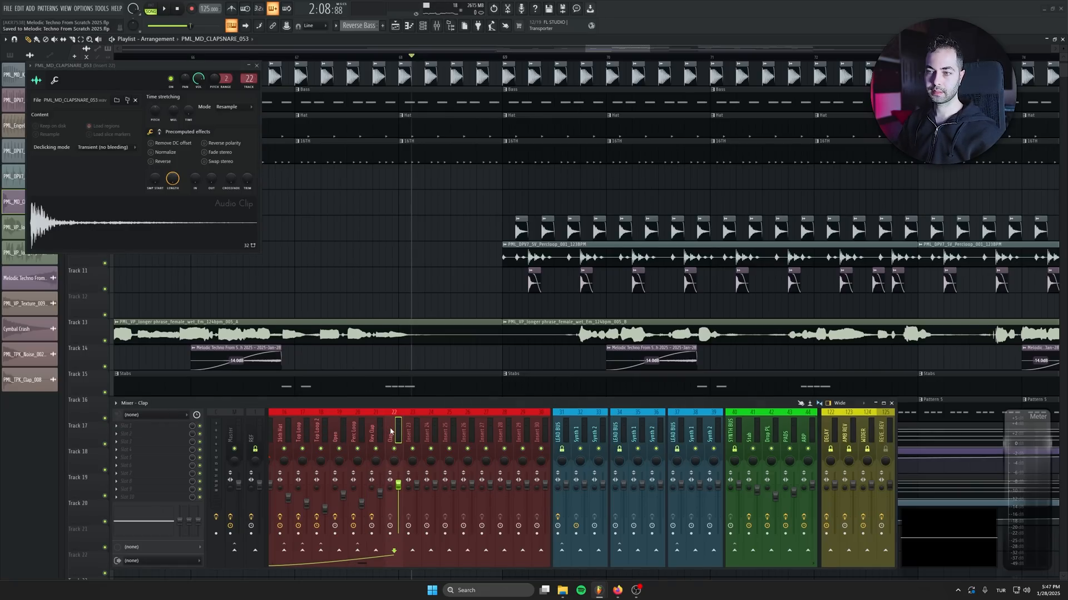
pyautogui.click(256, 65)
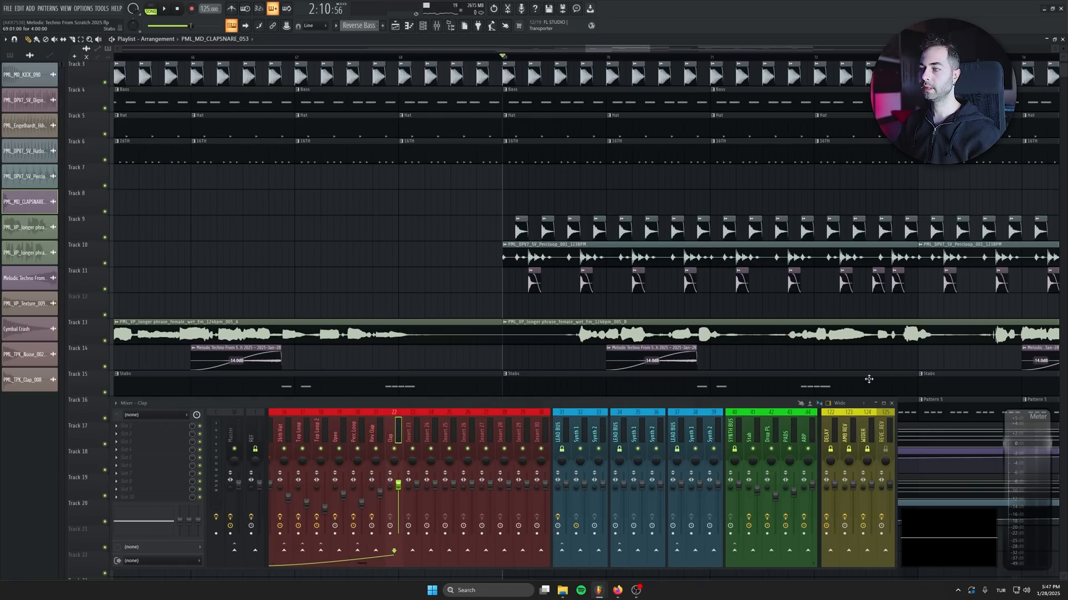
pyautogui.press('space')
pyautogui.press('F9')
# Listen to the section from bar 69 and set the track 9 Hatloop sample's channel volume to 56%
pyautogui.scroll(2, 443, 388)
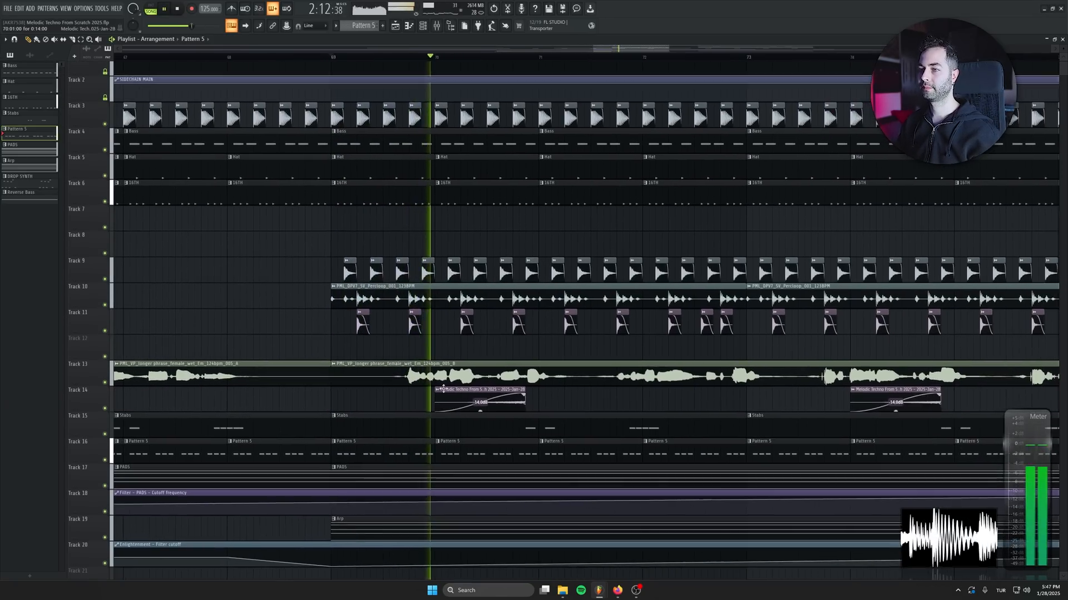
pyautogui.scroll(-4, 501, 343)
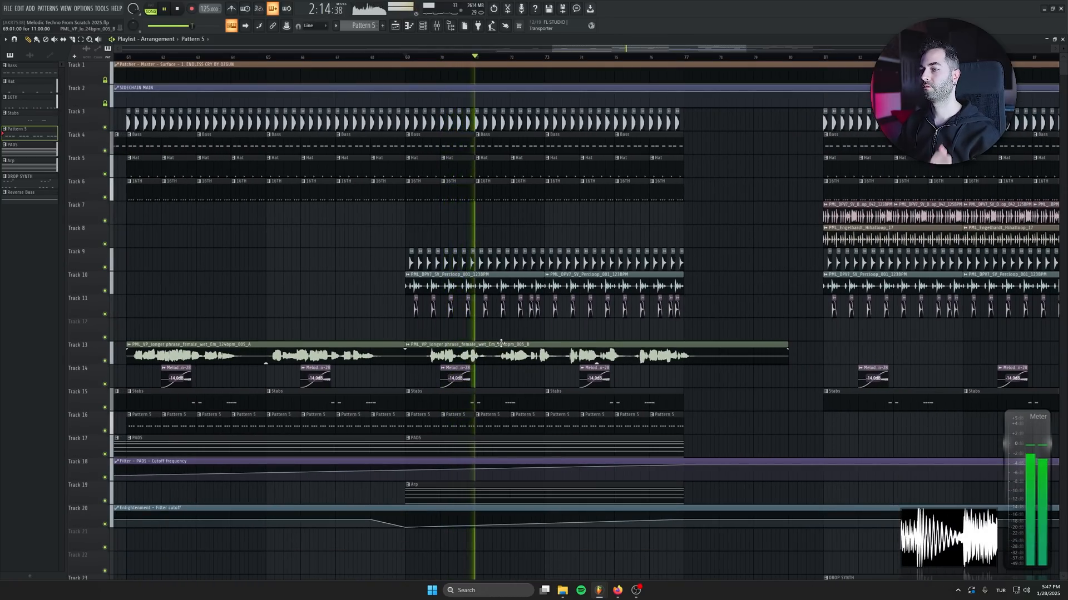
pyautogui.scroll(5, 479, 254)
pyautogui.doubleClick(479, 254)
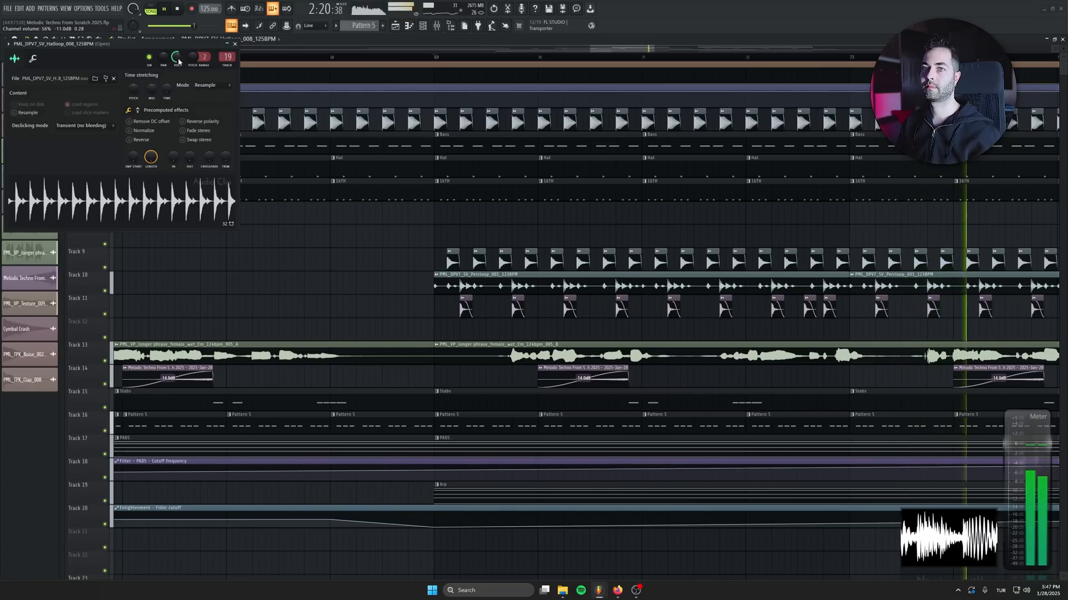
pyautogui.press('Escape')
# Copy the Reverse Bass and clap clips on tracks 27 and 28 from before bar 53 into the gap after bar 77
pyautogui.scroll(-5, 551, 347)
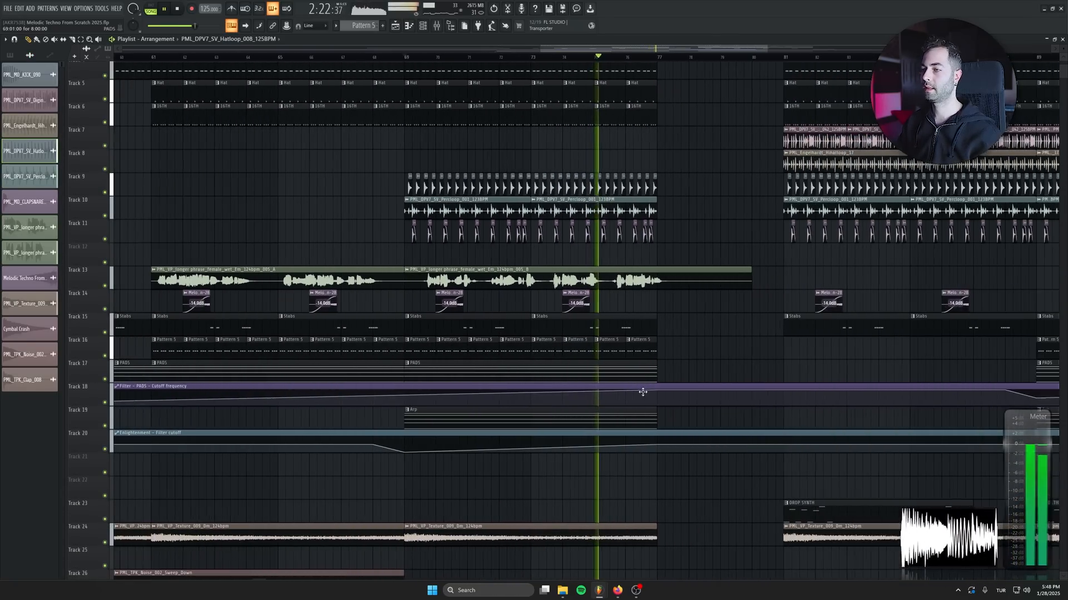
pyautogui.moveTo(677, 461); pyautogui.dragTo(609, 332)
pyautogui.scroll(-2, 610, 331)
pyautogui.moveTo(526, 408); pyautogui.dragTo(532, 311)
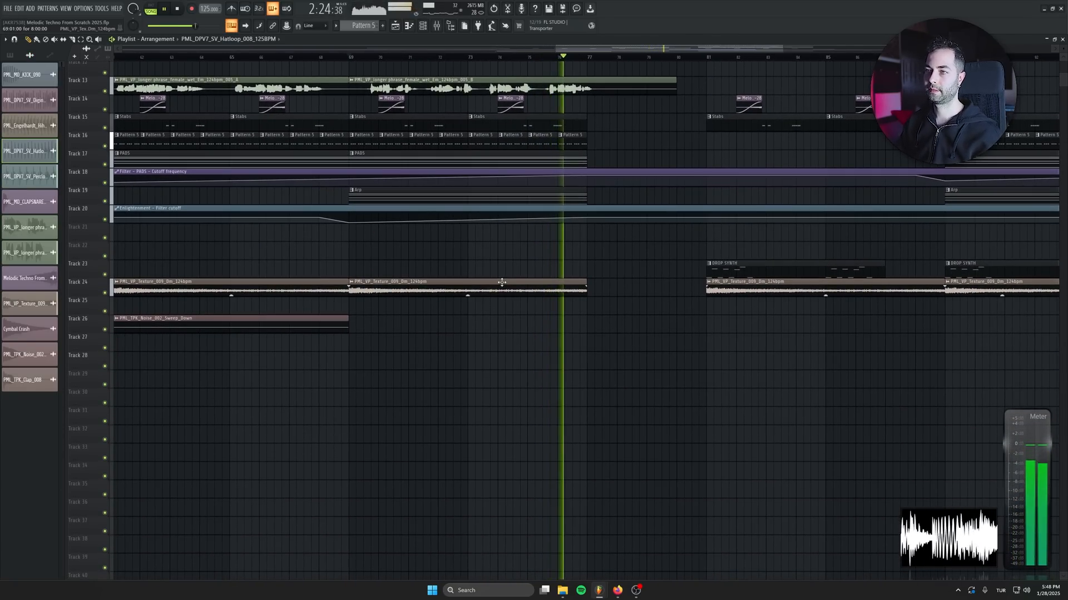
pyautogui.scroll(5, 522, 310)
pyautogui.scroll(-4, 460, 324)
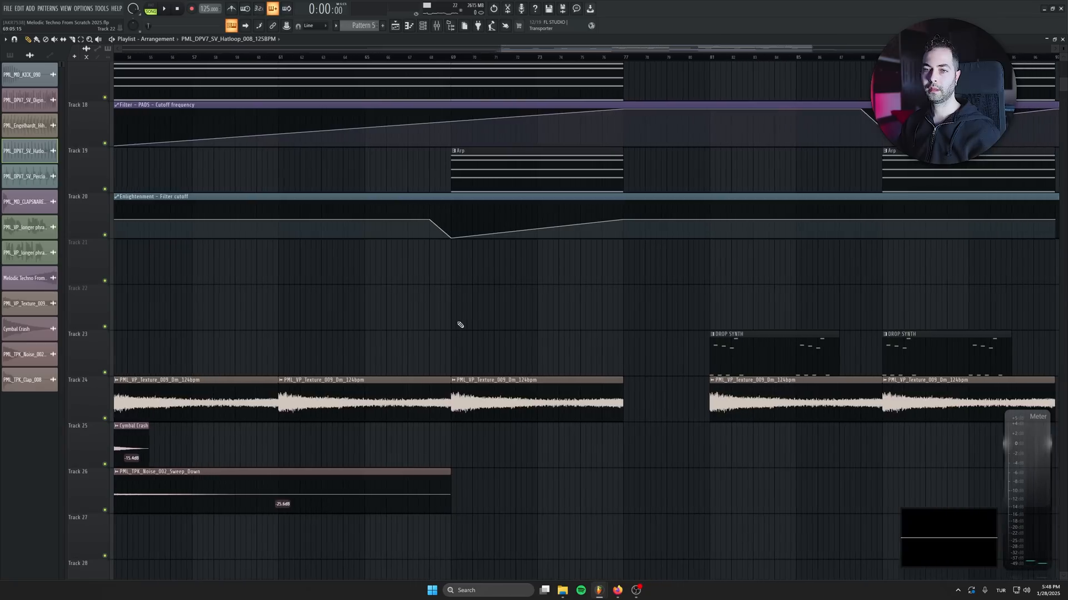
pyautogui.moveTo(259, 531); pyautogui.dragTo(443, 381)
pyautogui.moveTo(404, 432); pyautogui.dragTo(772, 436)
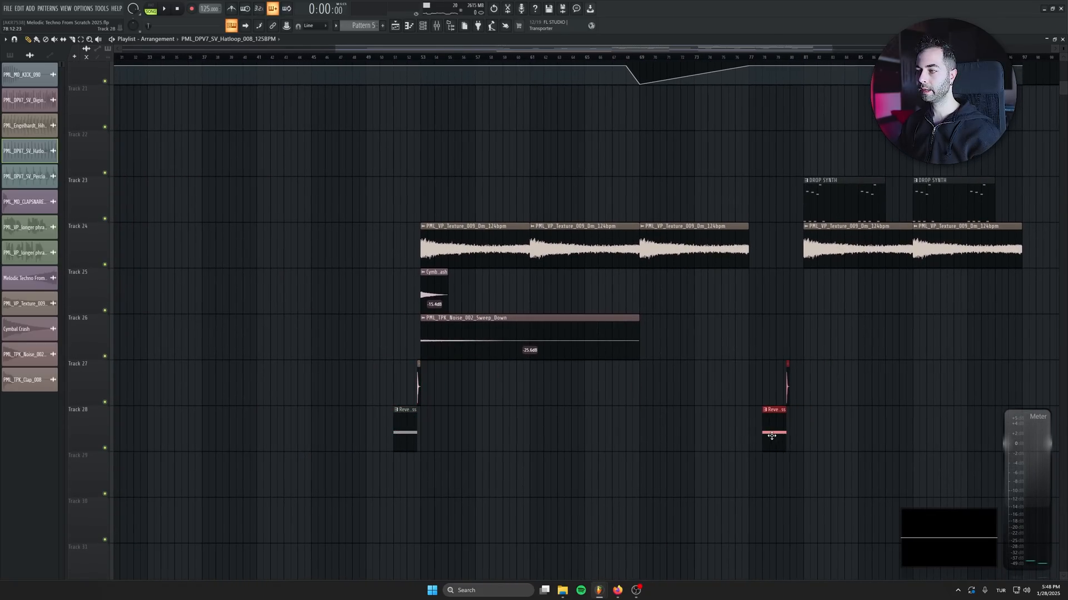
# Move the copied Reverse Bass and clap clips so they end at bar 81, and briefly play from bar 77
pyautogui.scroll(4, 562, 62)
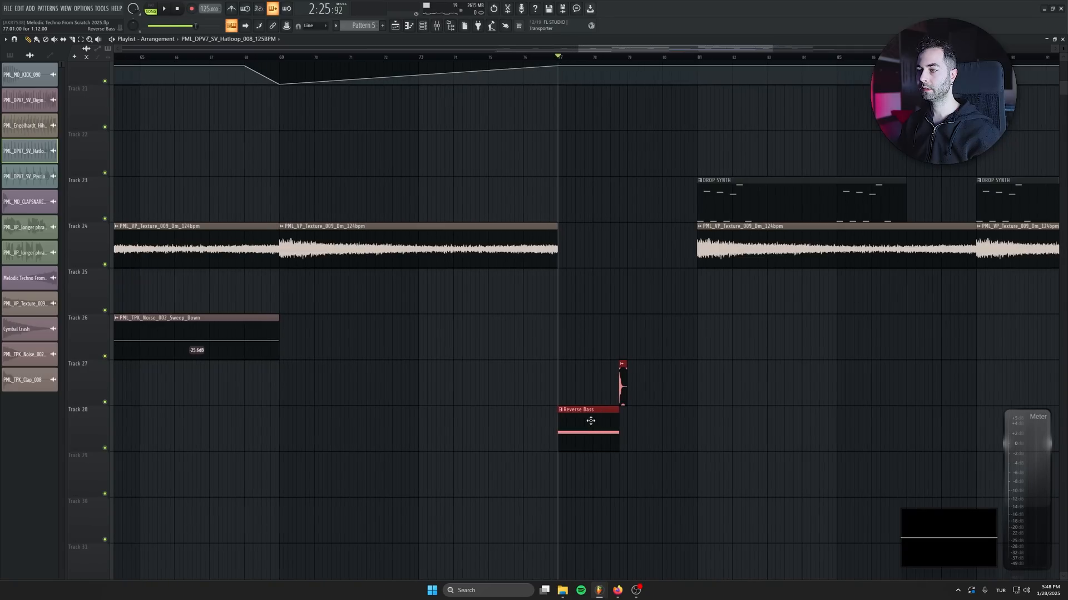
pyautogui.moveTo(590, 421); pyautogui.dragTo(660, 422)
pyautogui.press('space')
pyautogui.press('space')
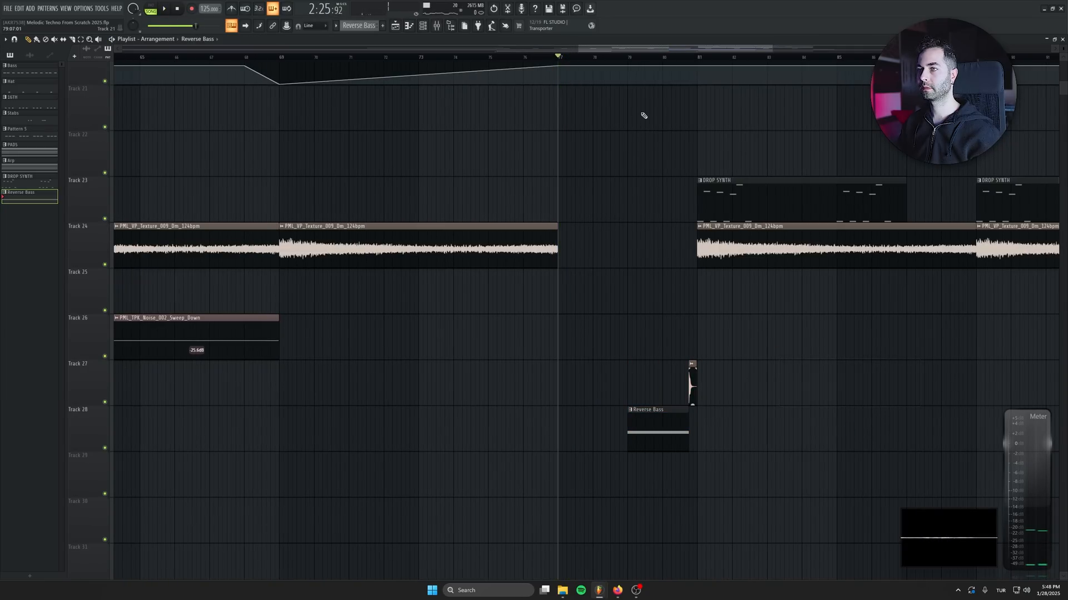
# Create a new pattern, audition the imported percussion samples, and load PML_DPV7_SV_Snare_033 into the channel rack
pyautogui.scroll(4, 644, 116)
pyautogui.press('F4')
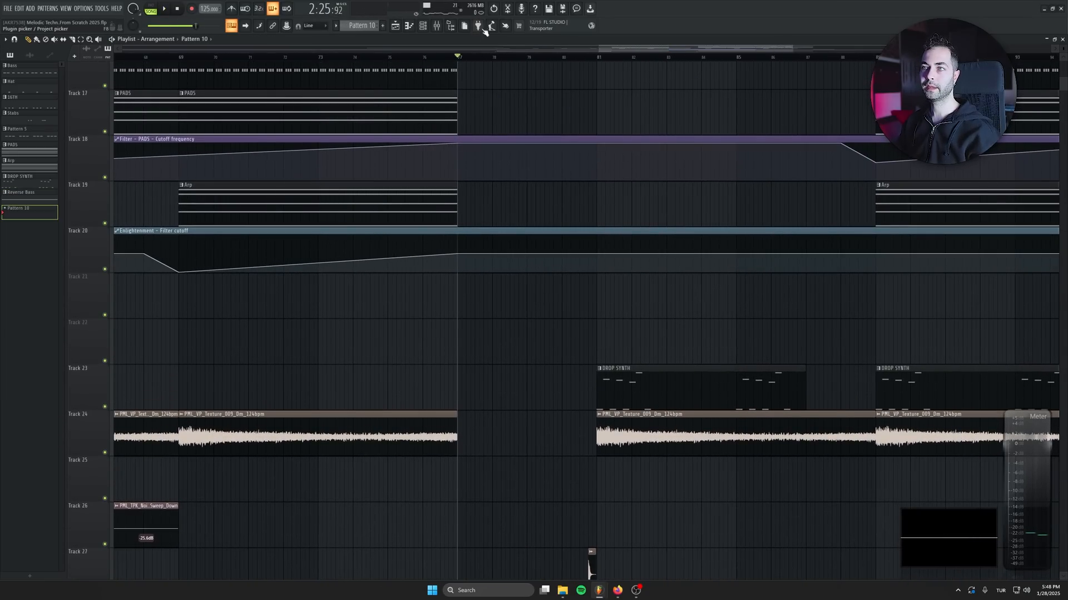
pyautogui.click(452, 25)
pyautogui.click(96, 216)
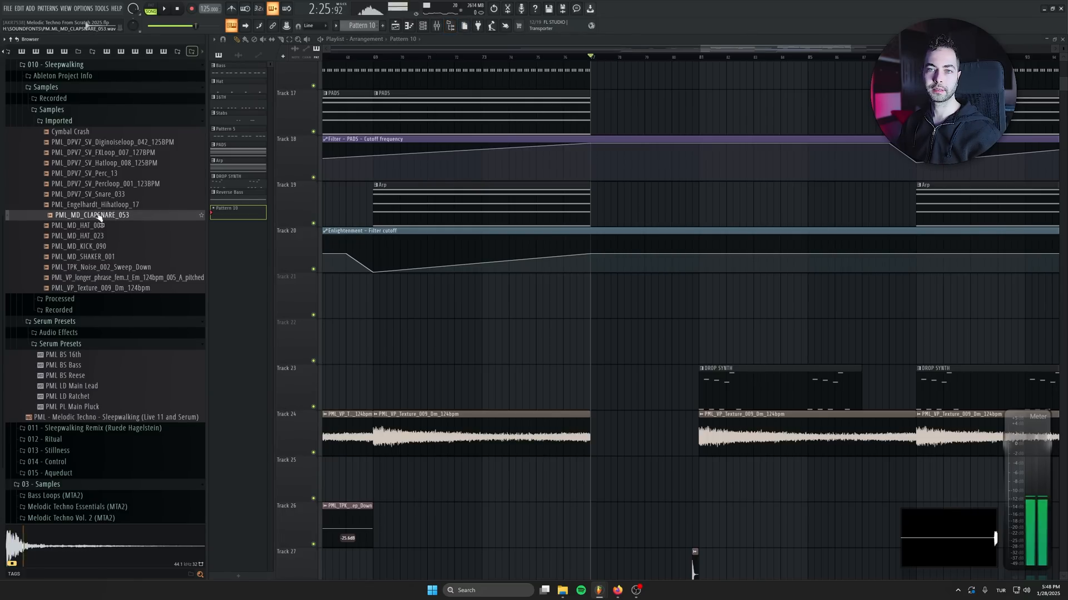
pyautogui.click(101, 184)
pyautogui.click(106, 204)
pyautogui.click(106, 196)
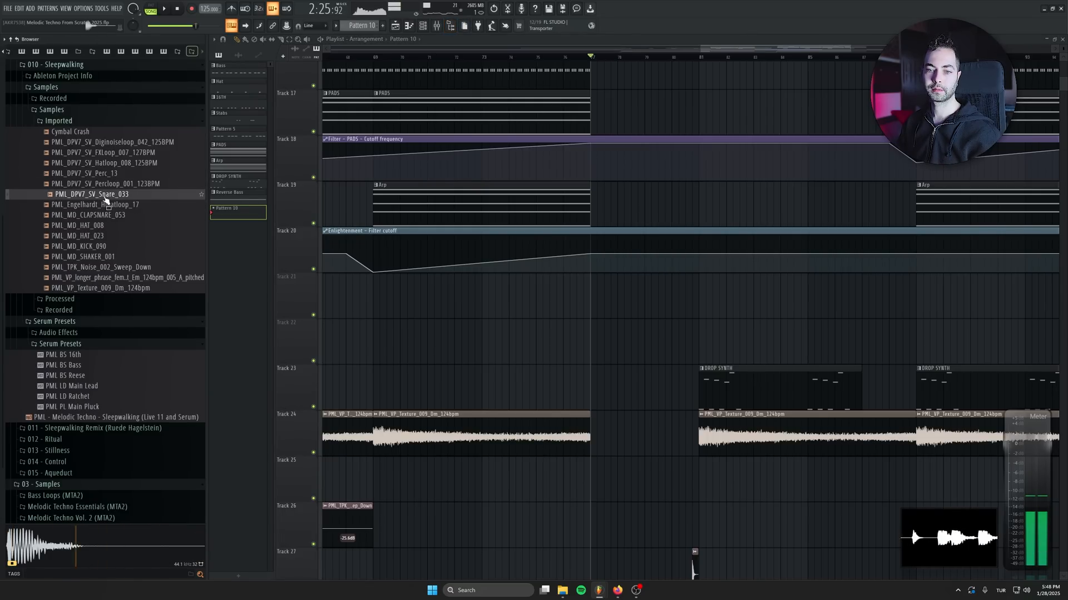
pyautogui.scroll(-6, 529, 92)
pyautogui.click(422, 26)
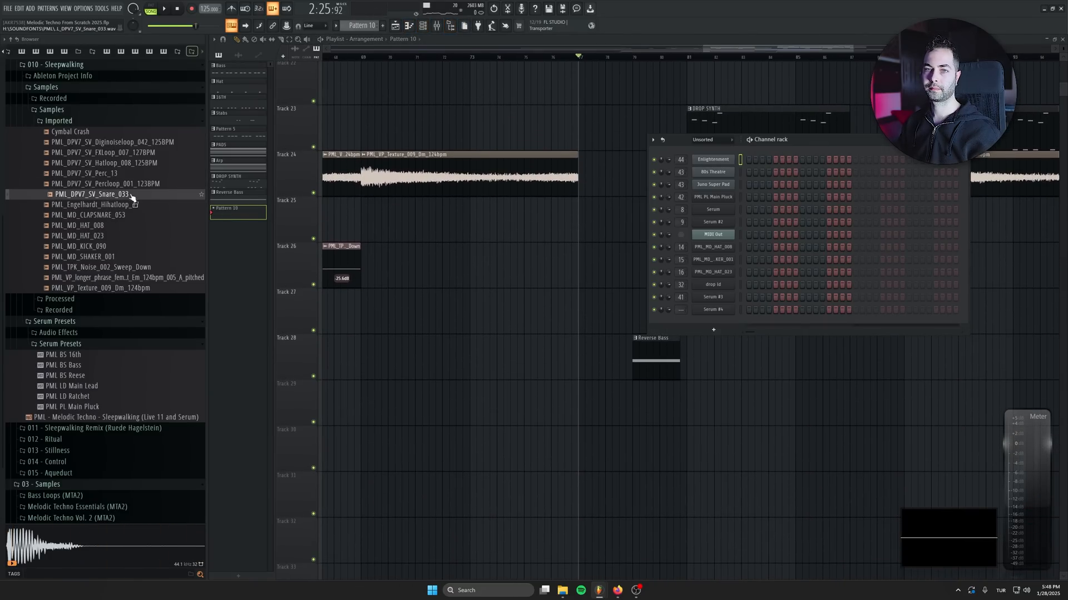
pyautogui.moveTo(132, 197); pyautogui.dragTo(735, 173)
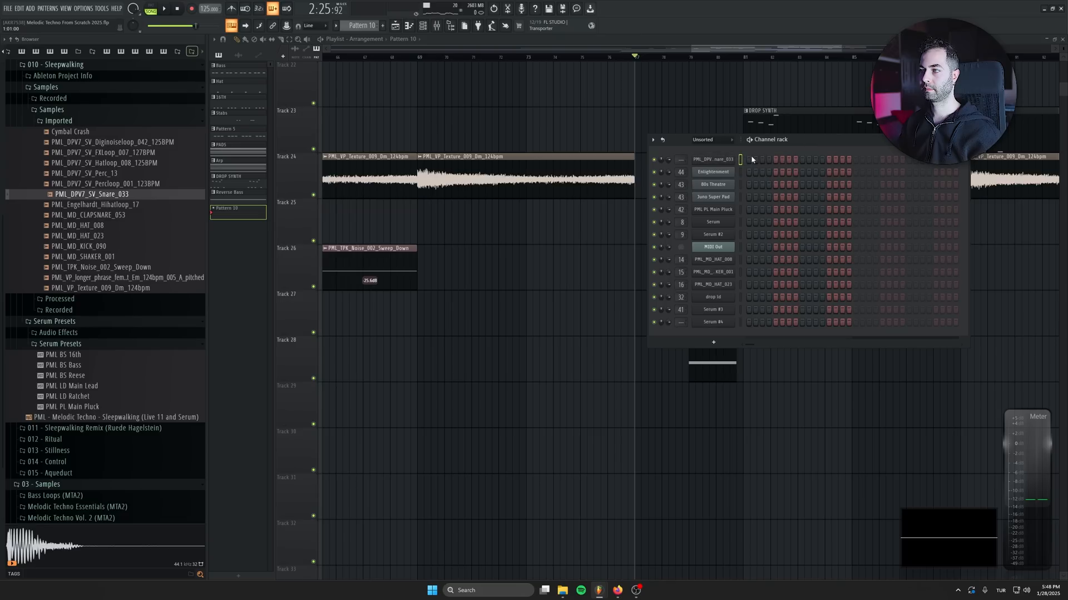
# Fill every step of the new snare channel with hits and show its notes in a maximized piano roll
pyautogui.rightClick(726, 159)
pyautogui.click(753, 160)
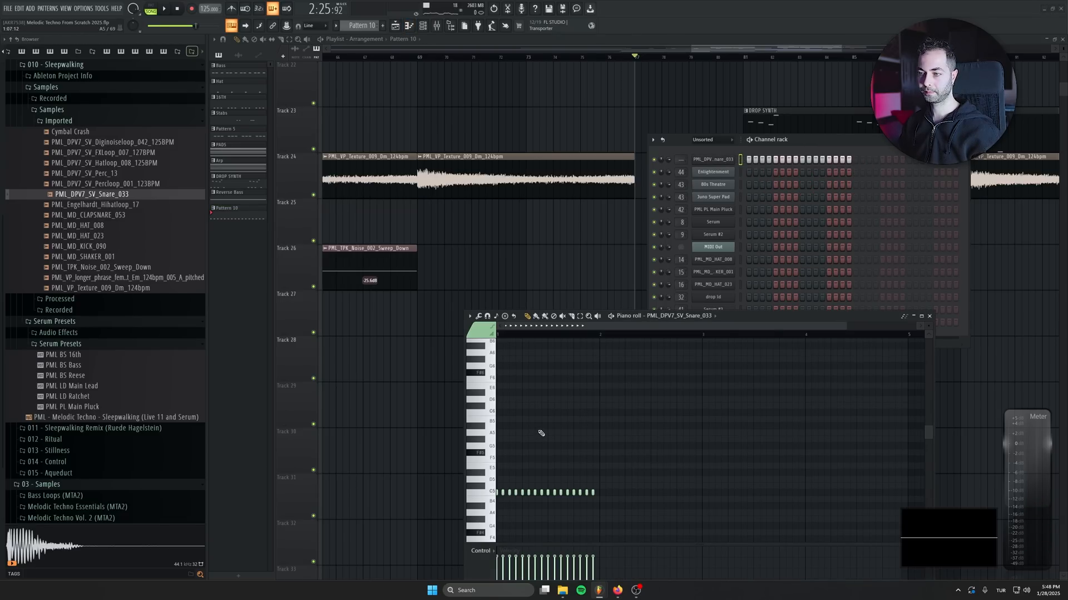
pyautogui.doubleClick(661, 317)
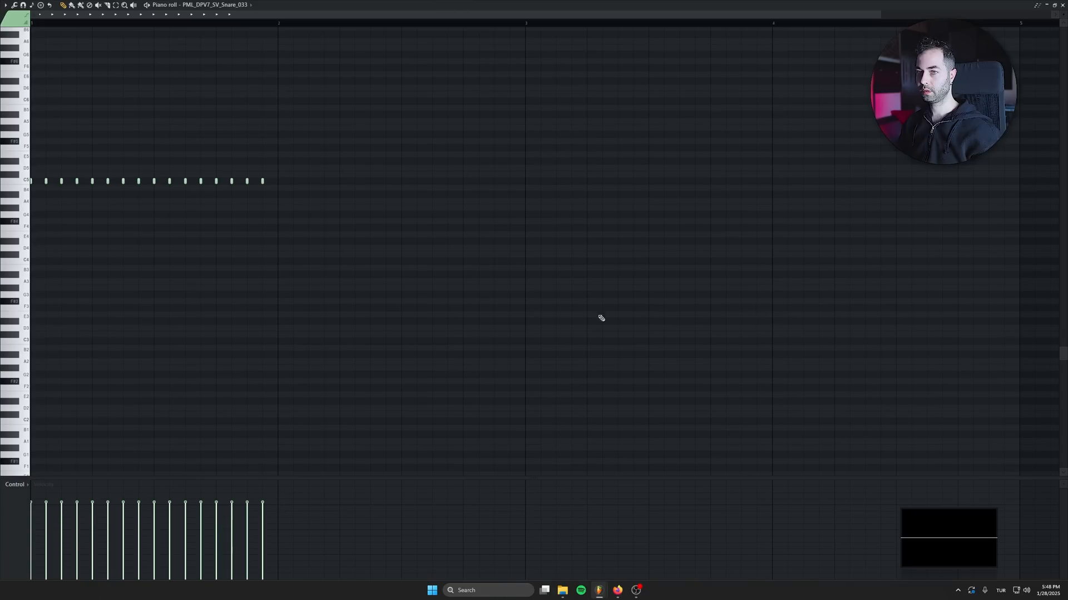
pyautogui.keyDown('ctrl'); pyautogui.scroll(3, 360, 302); pyautogui.keyUp('ctrl')
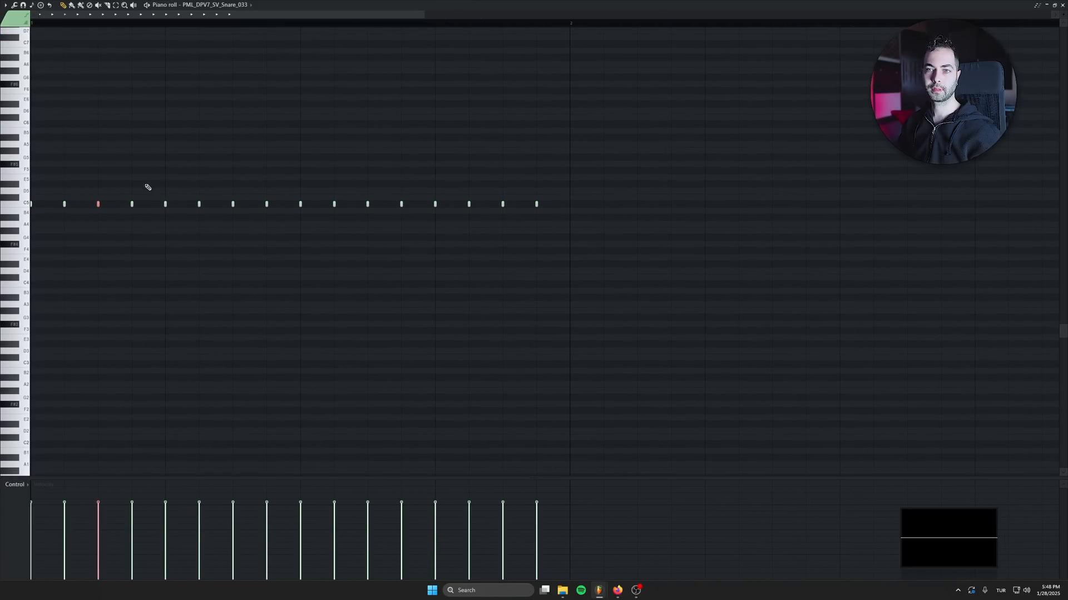
# Raise the velocity of the first snare note in each beat and briefly play the pattern
pyautogui.click(50, 193)
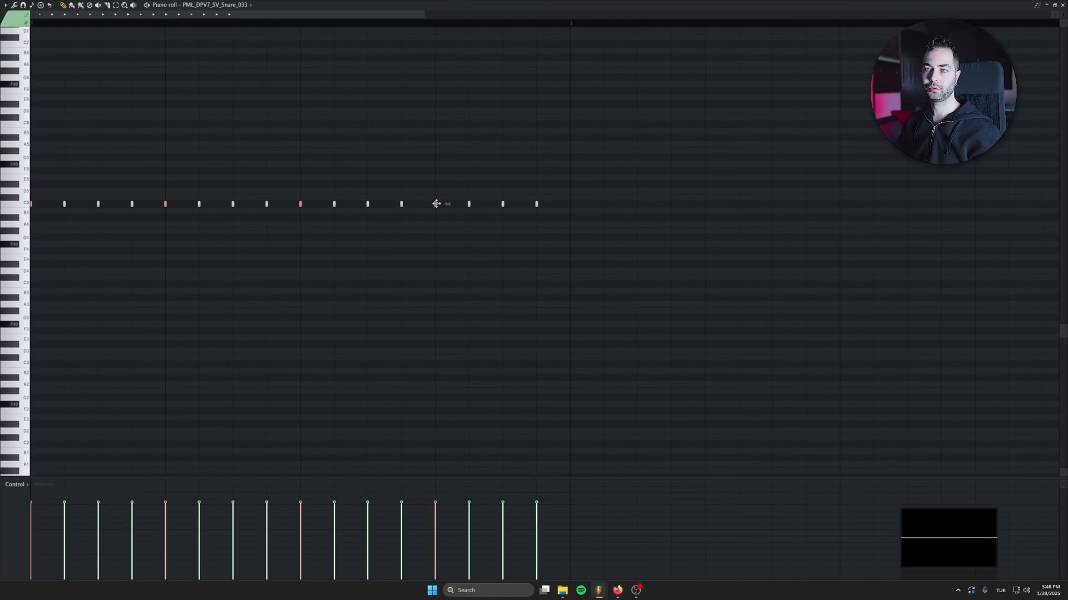
pyautogui.press('F7')
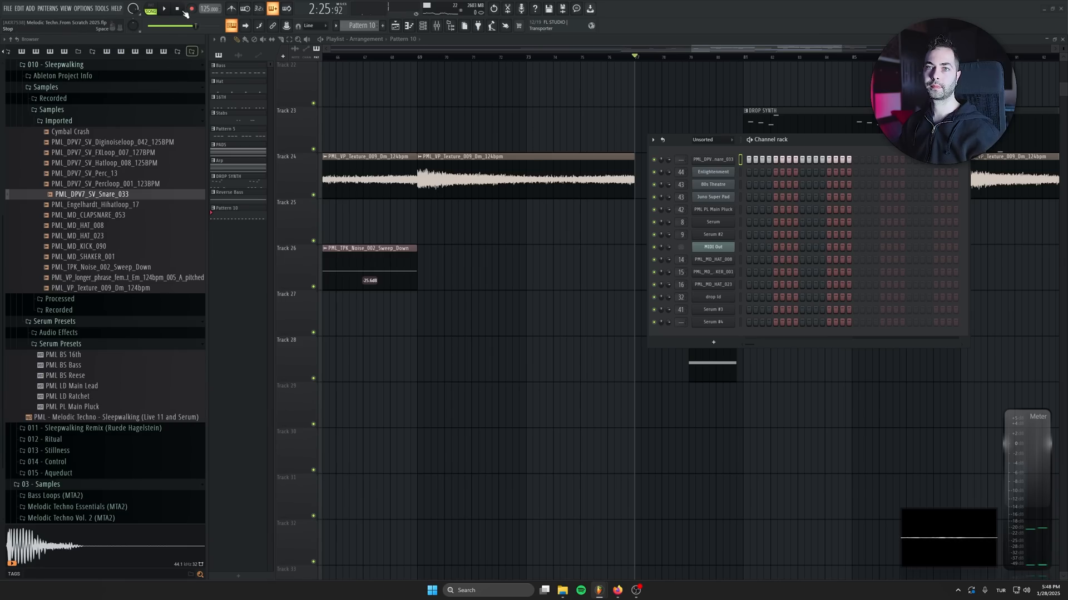
pyautogui.rightClick(730, 166)
pyautogui.click(747, 160)
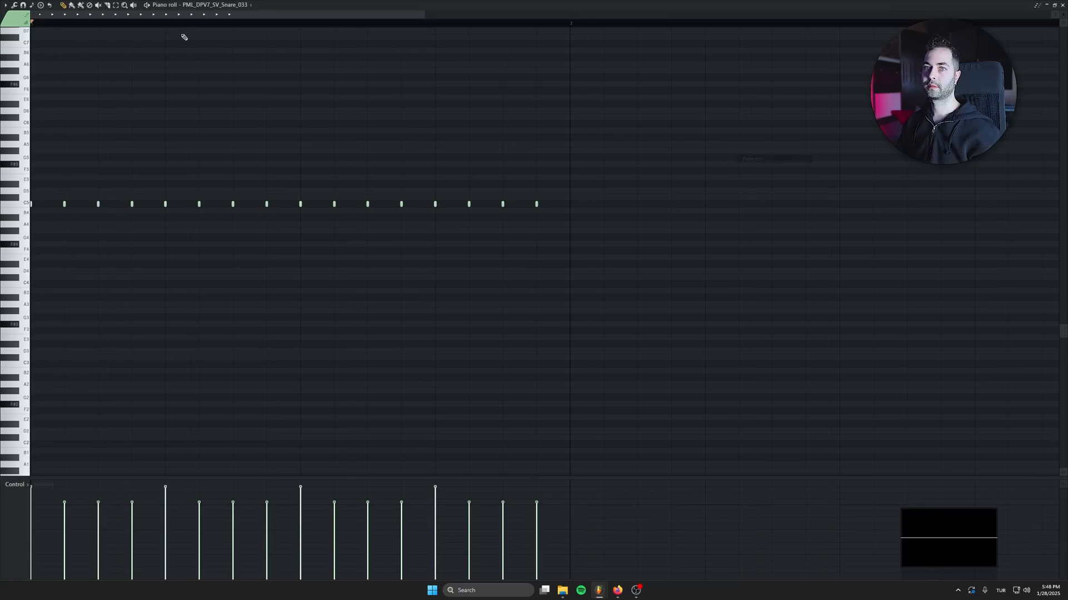
pyautogui.press('space')
pyautogui.press('space')
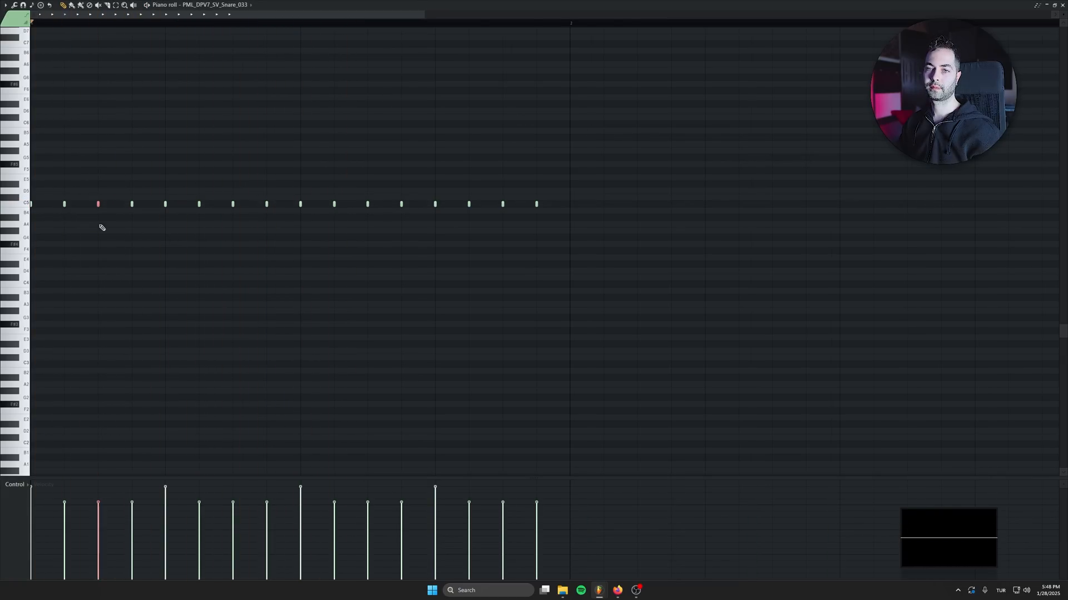
pyautogui.press('space')
pyautogui.press('space')
# Lower the velocity of the fourth snare note in each beat, play the pattern, and return to the playlist
pyautogui.click(144, 173)
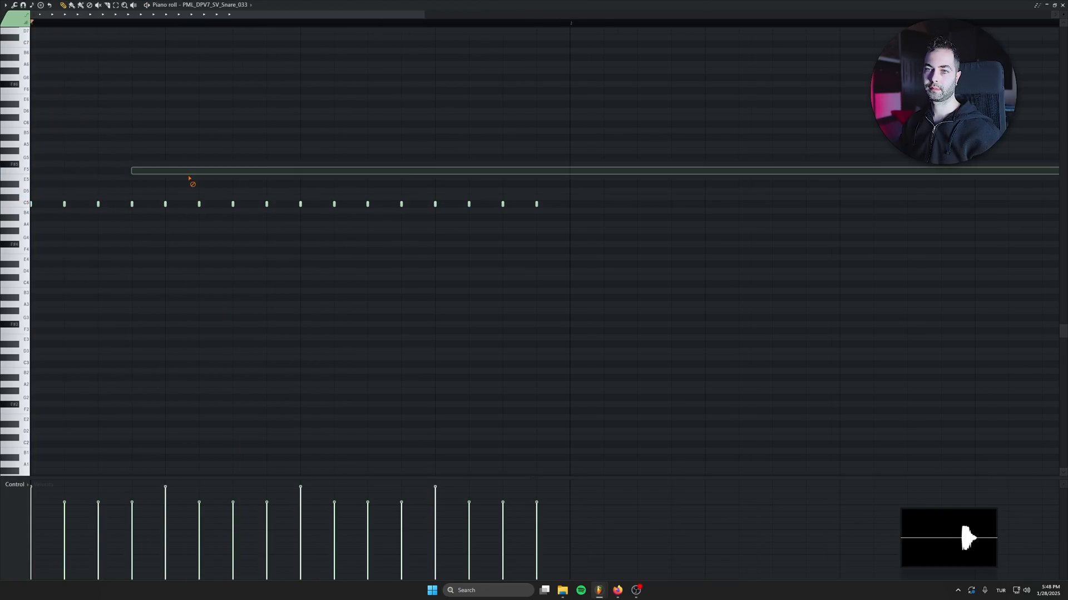
pyautogui.rightClick(189, 175)
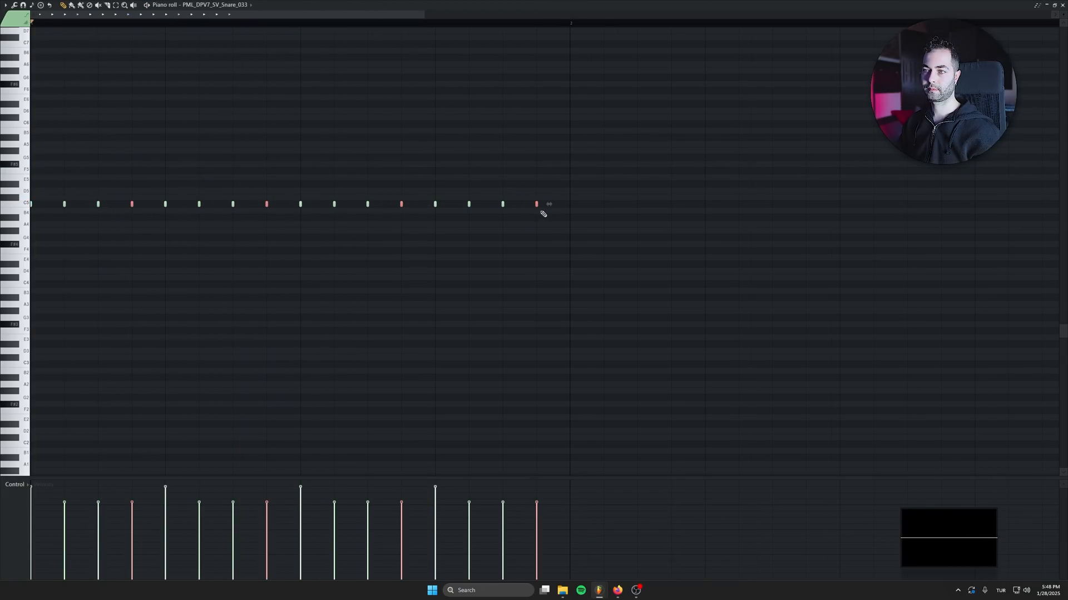
pyautogui.press('space')
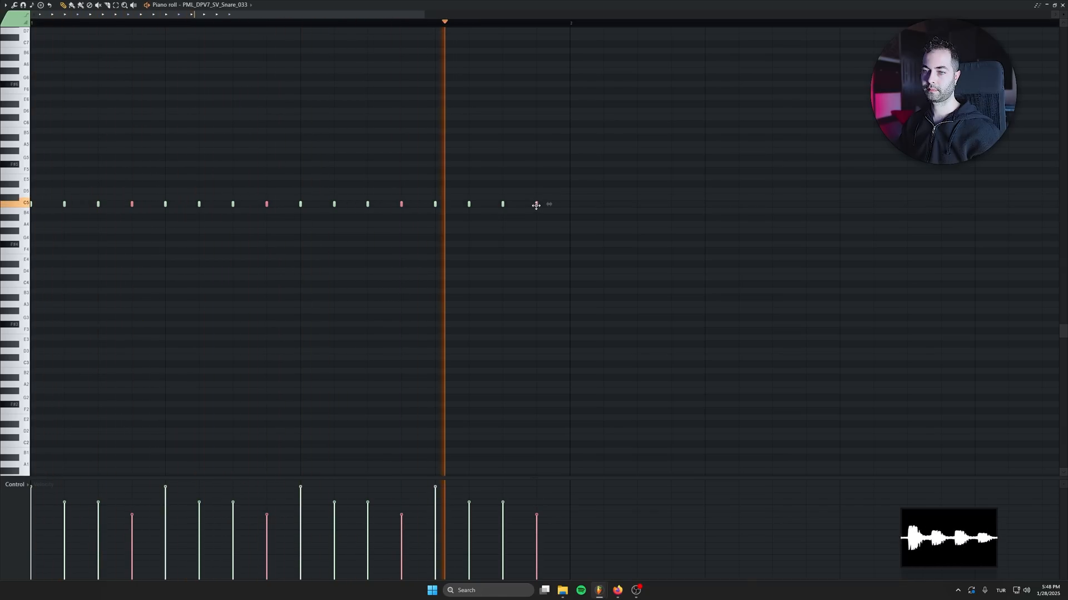
pyautogui.press('F7')
pyautogui.press('F6')
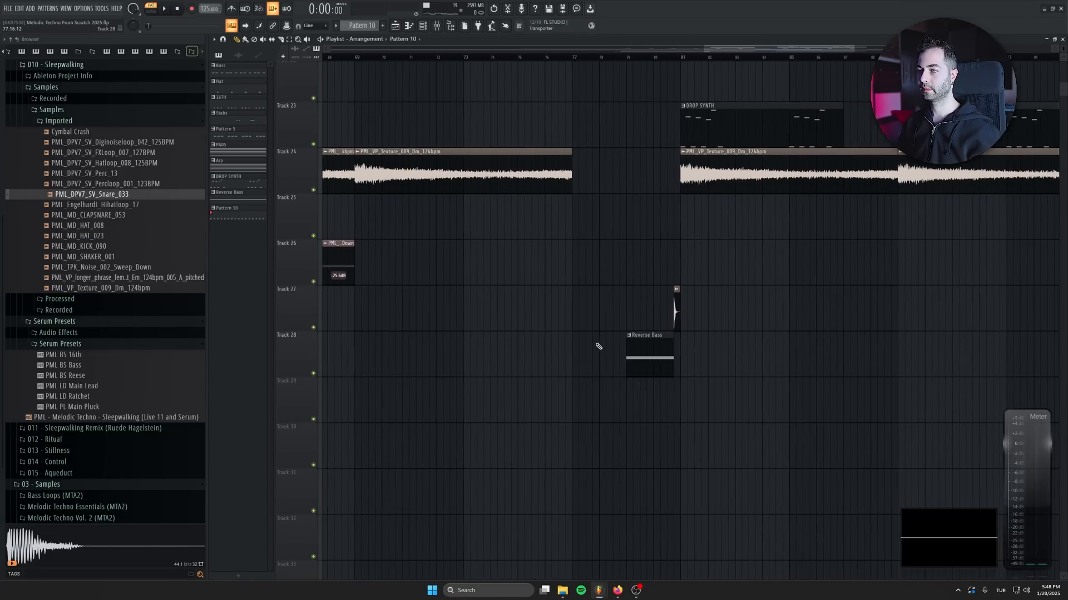
# Place three consecutive Pattern 10 snare clips on Track 29 from bar 77 and play the transition
pyautogui.click(571, 404)
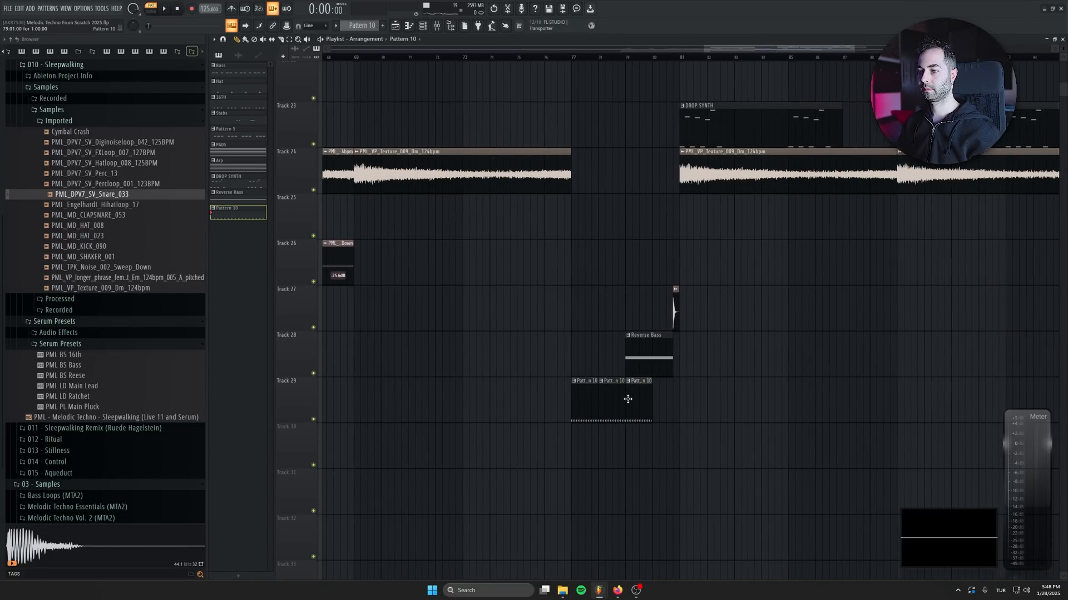
pyautogui.press('l')
pyautogui.press('space')
pyautogui.scroll(-3, 589, 262)
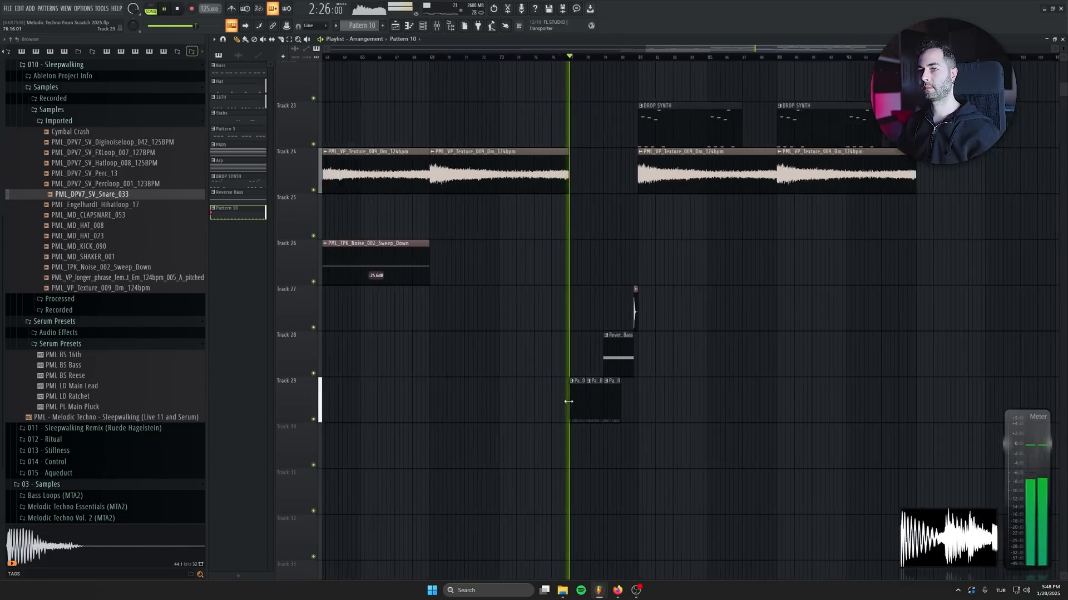
pyautogui.moveTo(590, 262); pyautogui.dragTo(702, 304)
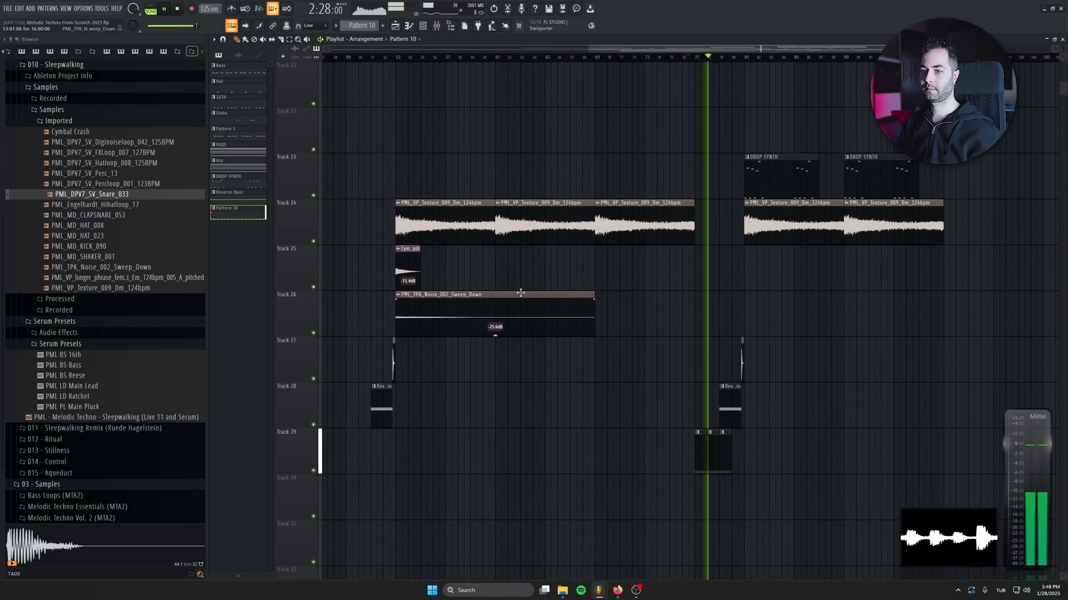
pyautogui.scroll(4, 818, 428)
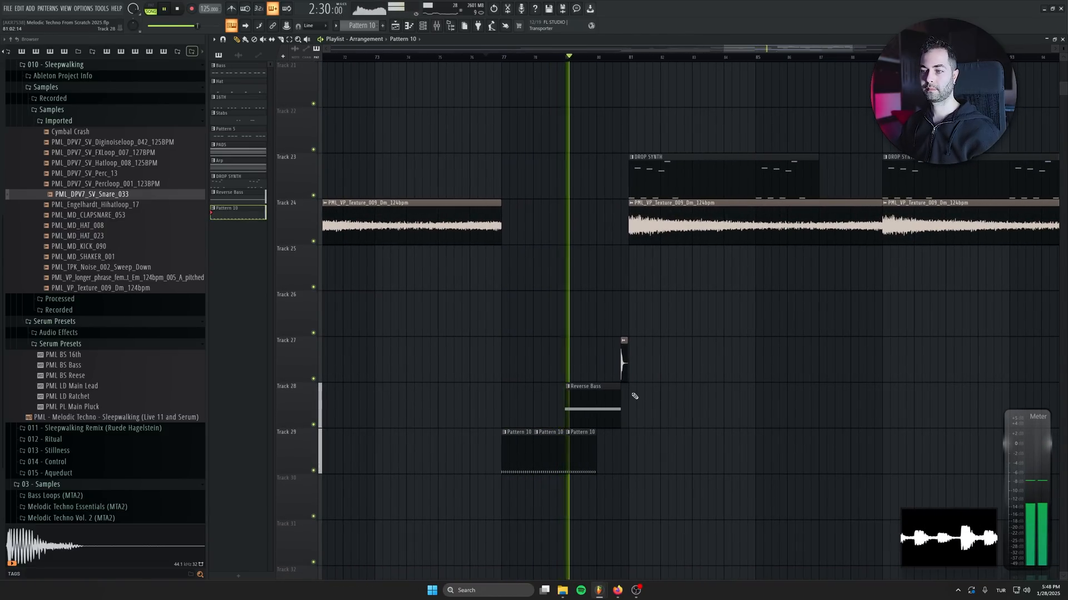
# Add a fourth Pattern 10 clip on Track 29, trim it to end where the clap starts, and play the section
pyautogui.click(612, 453)
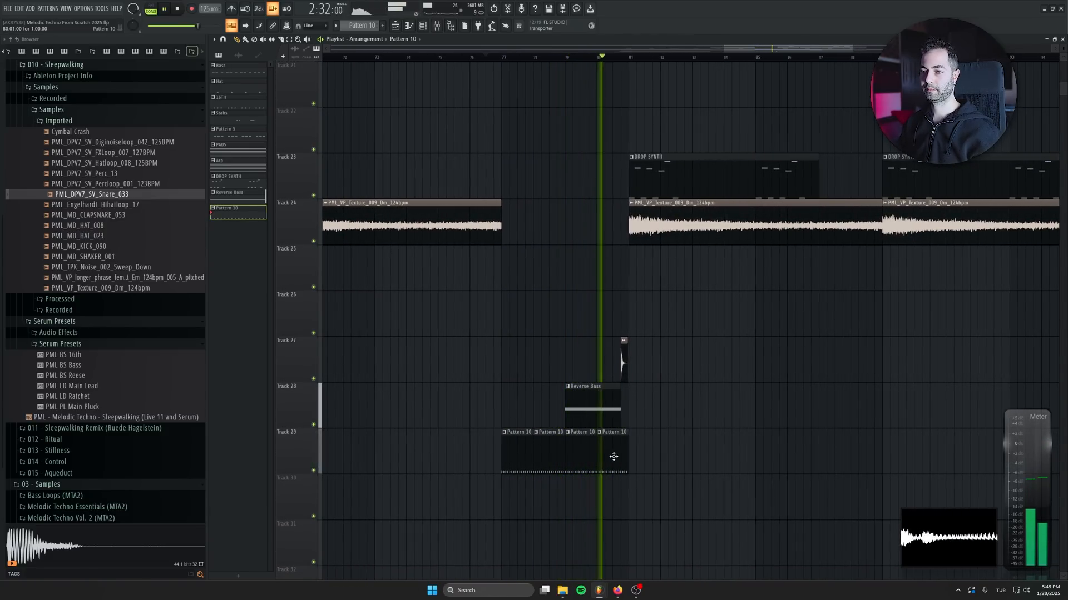
pyautogui.click(621, 456)
pyautogui.rightClick(623, 459)
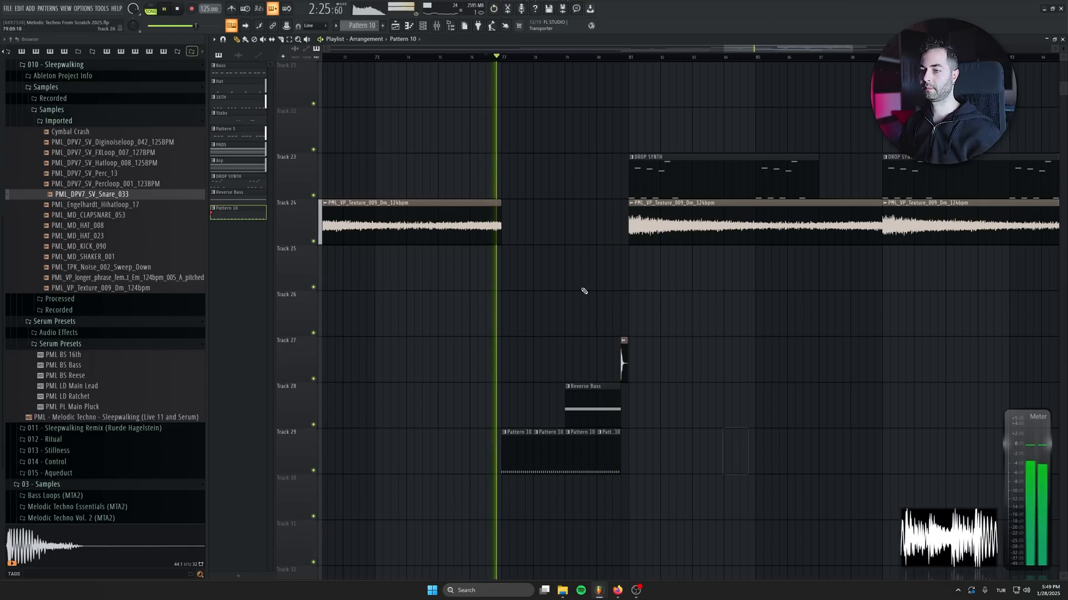
pyautogui.press('space')
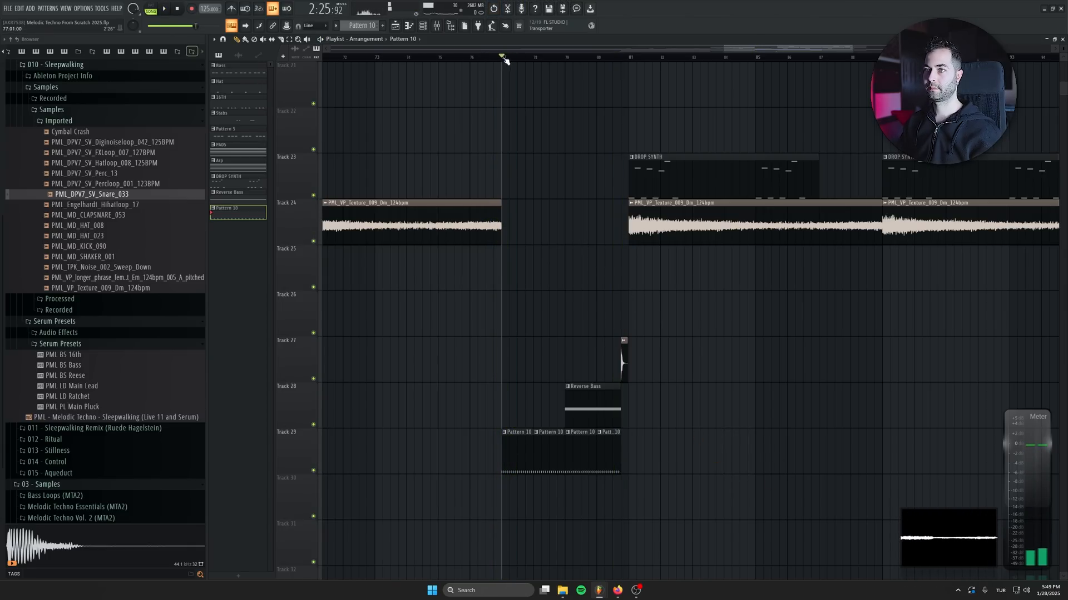
# Audition the imported samples and copy the PML_TPK_Noise_002_Sweep_Down clip on Track 26 to bar 77
pyautogui.click(117, 215)
pyautogui.click(118, 235)
pyautogui.click(118, 268)
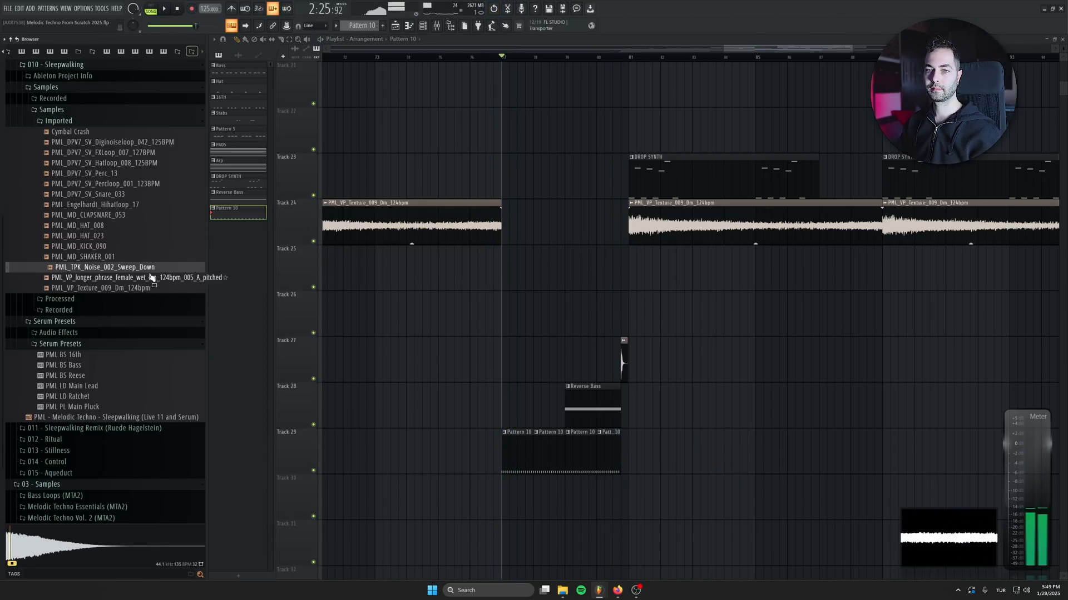
pyautogui.moveTo(201, 290); pyautogui.dragTo(273, 295)
pyautogui.moveTo(763, 313); pyautogui.dragTo(567, 305)
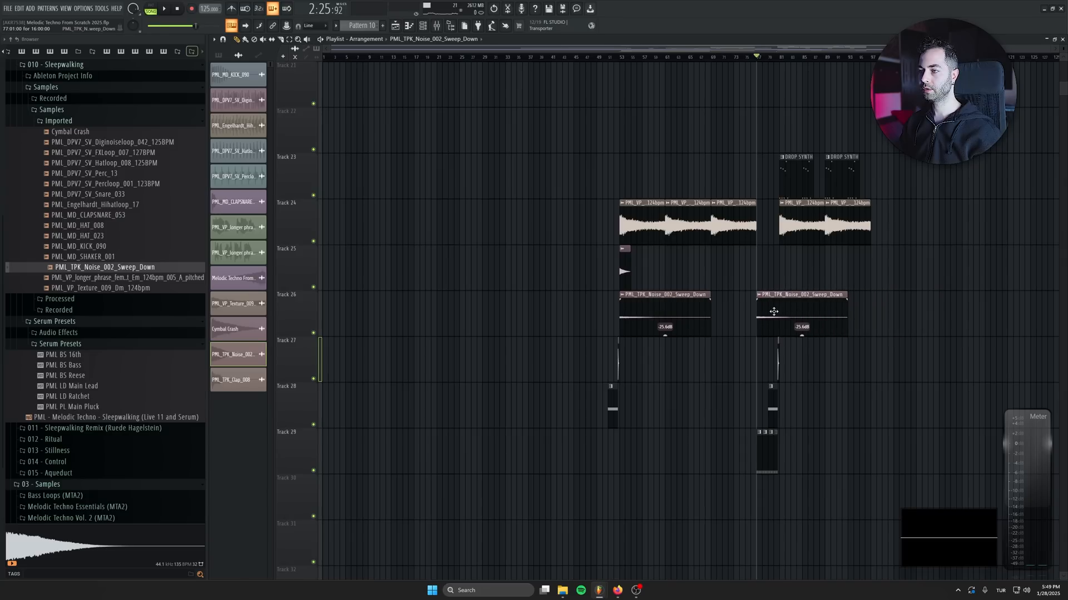
# Shorten the copied noise sweep to end at bar 81 with a fade-out, and copy the Cymbal Crash clip to bar 77
pyautogui.scroll(2, 869, 351)
pyautogui.scroll(2, 869, 351)
pyautogui.hscroll(-5, 567, 305)
pyautogui.moveTo(464, 267); pyautogui.dragTo(826, 267)
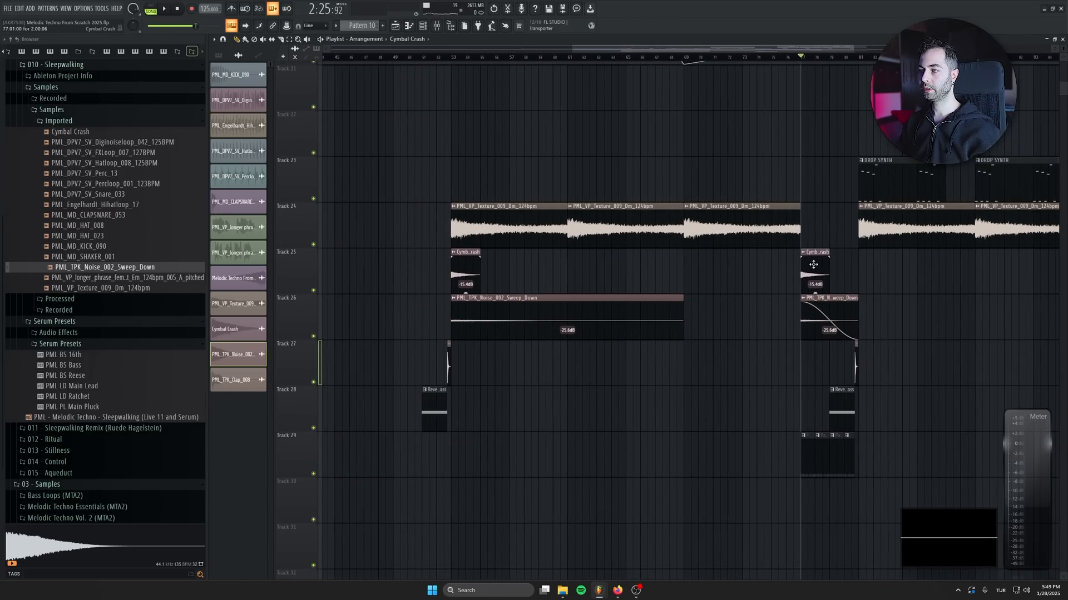
# Insert a track above the noise sweep, place a Cymbal Crash clip there at bar 51, and make it unique and reversed
pyautogui.rightClick(289, 293)
pyautogui.click(320, 481)
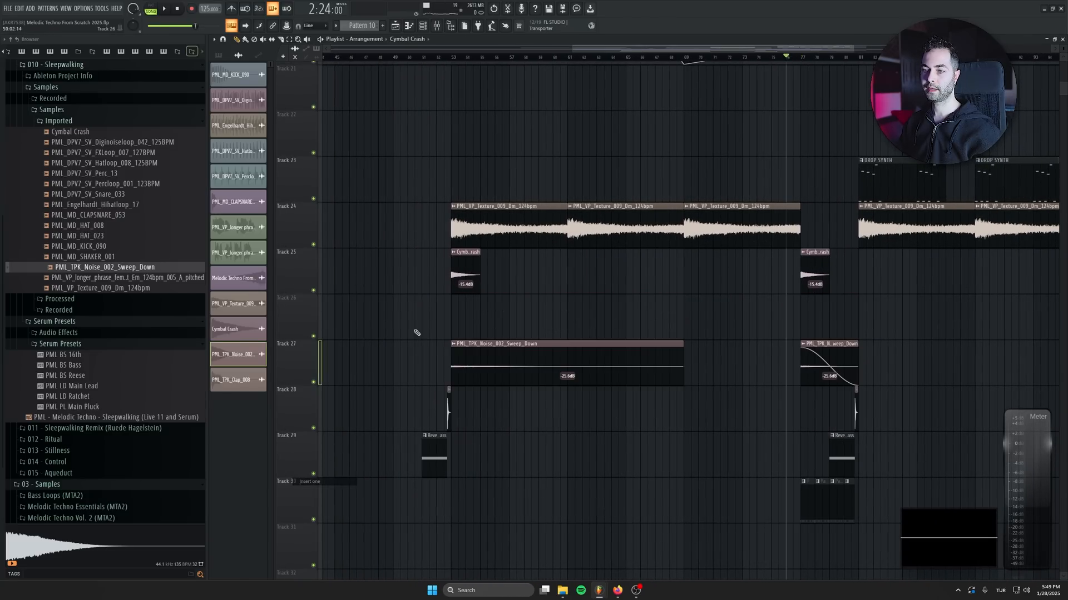
pyautogui.rightClick(424, 300)
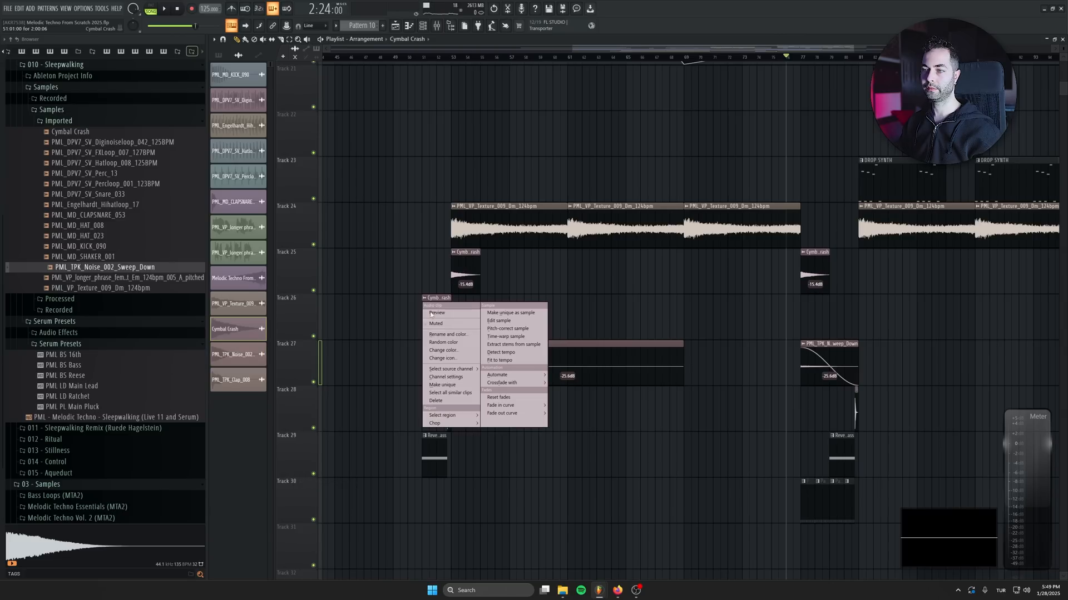
pyautogui.click(443, 385)
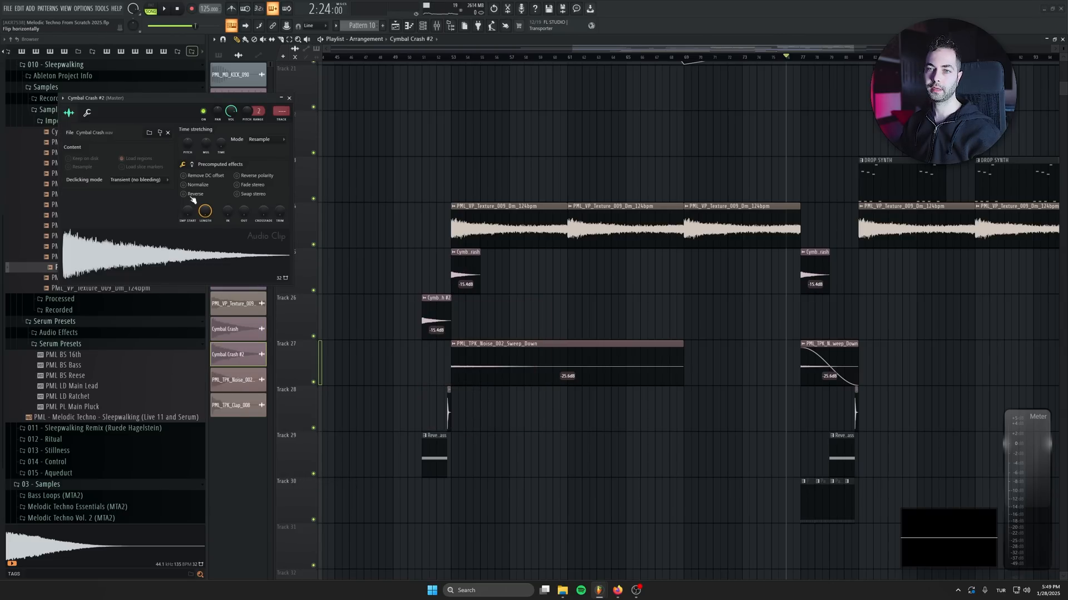
pyautogui.click(184, 194)
# Trim the reversed crash to start at bar 52 with a fade-in, set its clip level to -25.5 dB, and play it
pyautogui.scroll(5, 429, 334)
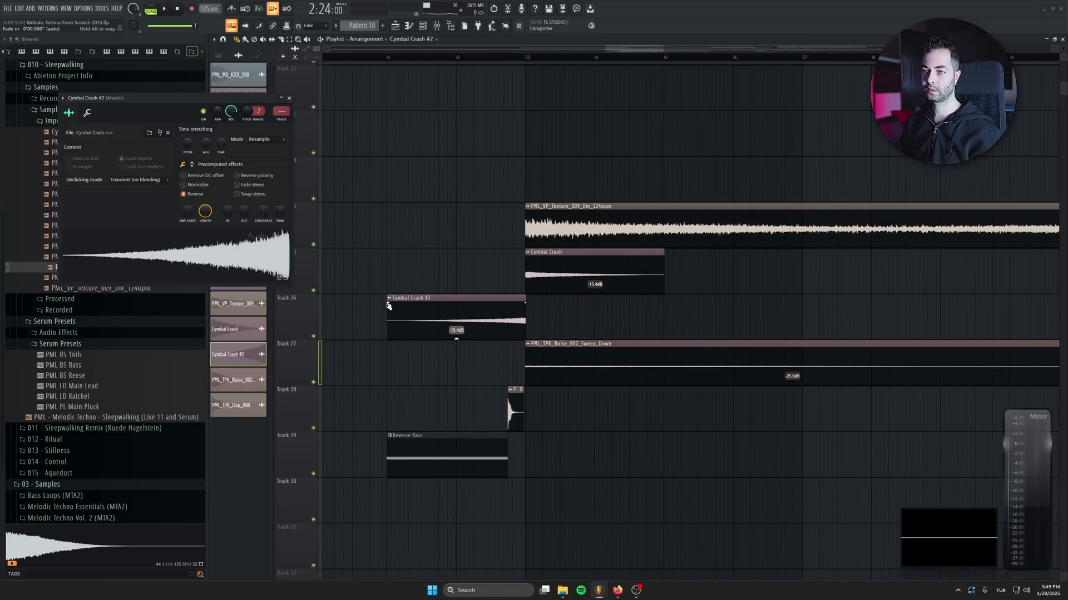
pyautogui.moveTo(385, 300); pyautogui.dragTo(456, 292)
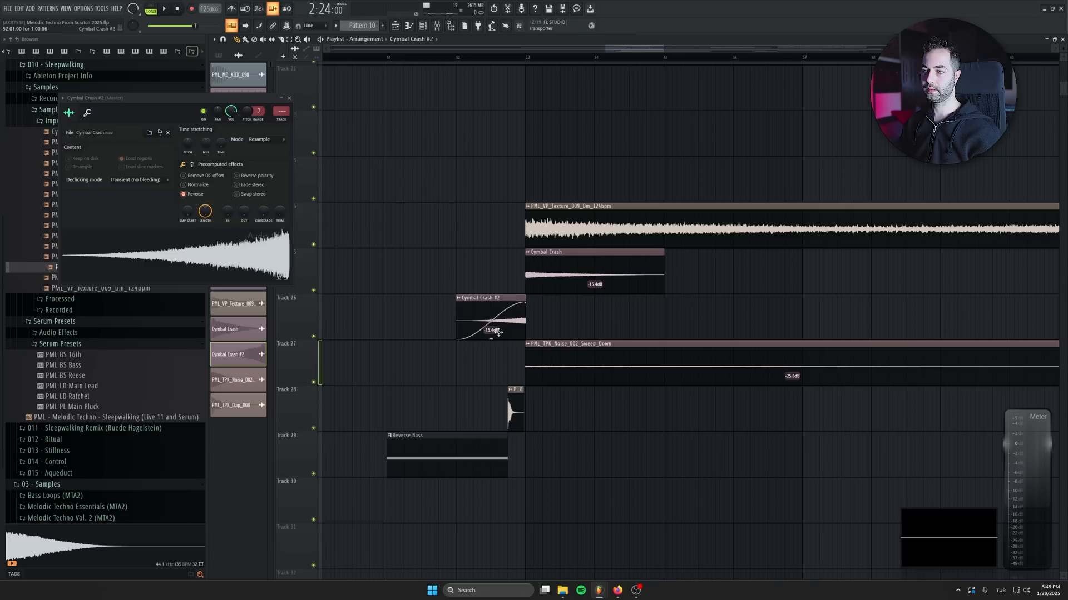
pyautogui.click(458, 59)
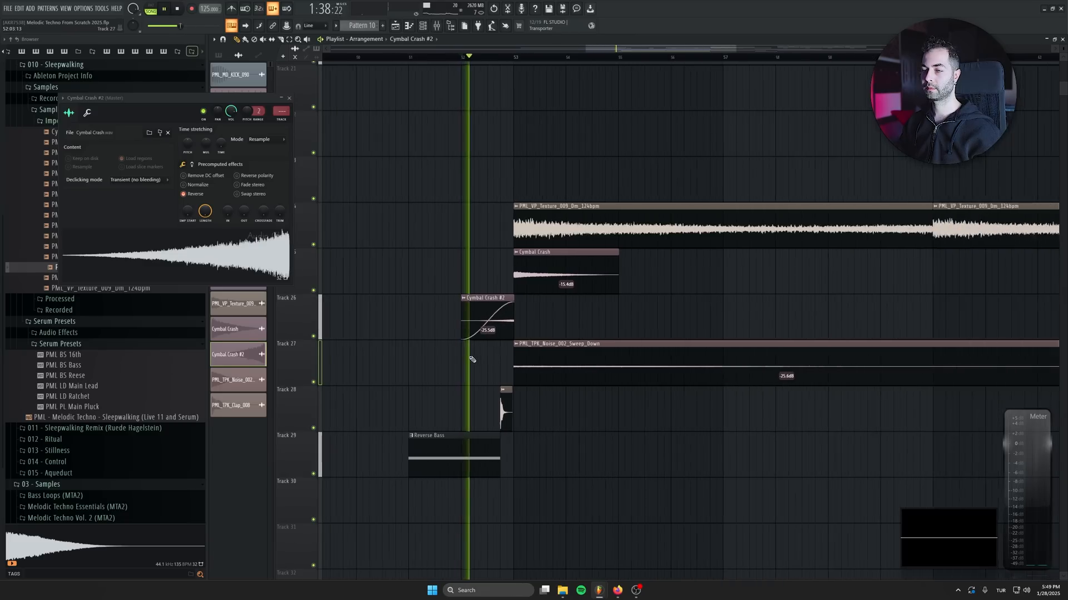
# Copy the reversed crash clip on Track 26 to bar 76 and play the transition from there
pyautogui.scroll(-4, 434, 286)
pyautogui.moveTo(434, 286); pyautogui.dragTo(677, 286)
pyautogui.scroll(-5, 485, 318)
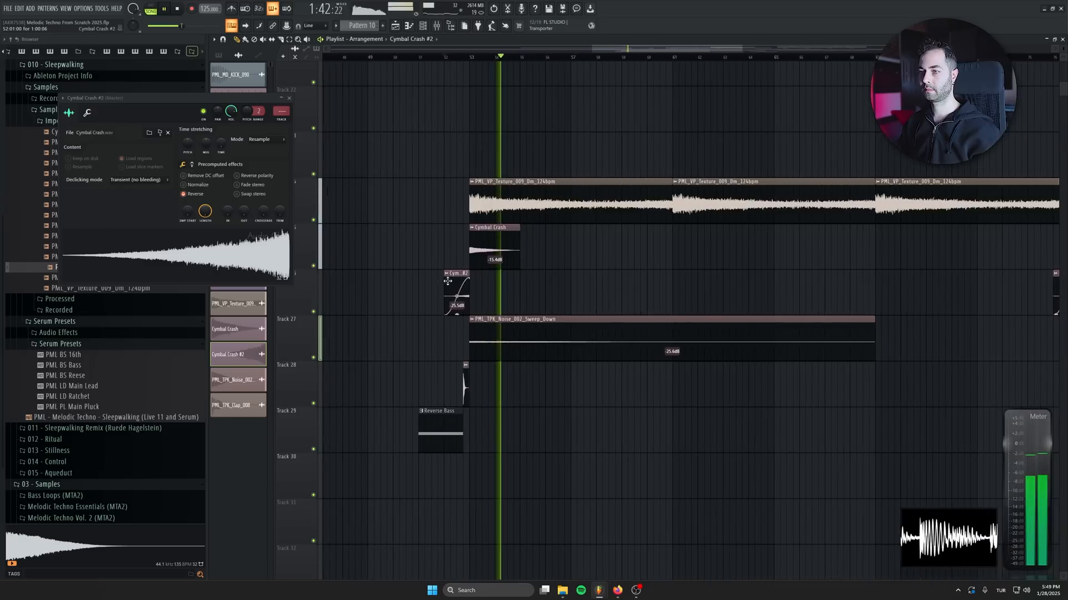
pyautogui.scroll(5, 722, 278)
pyautogui.click(723, 57)
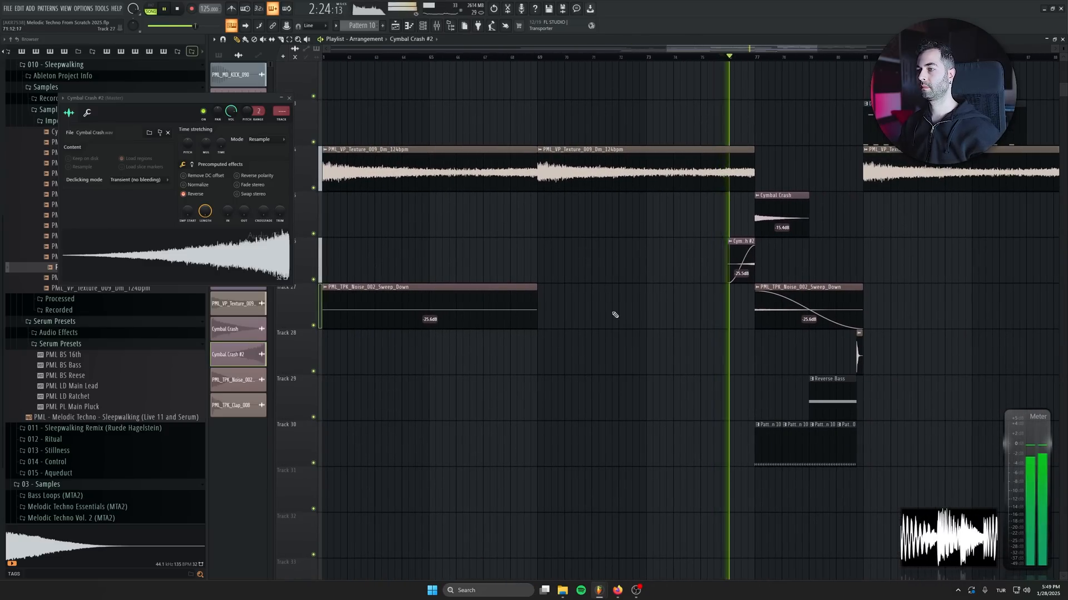
pyautogui.scroll(4, 611, 345)
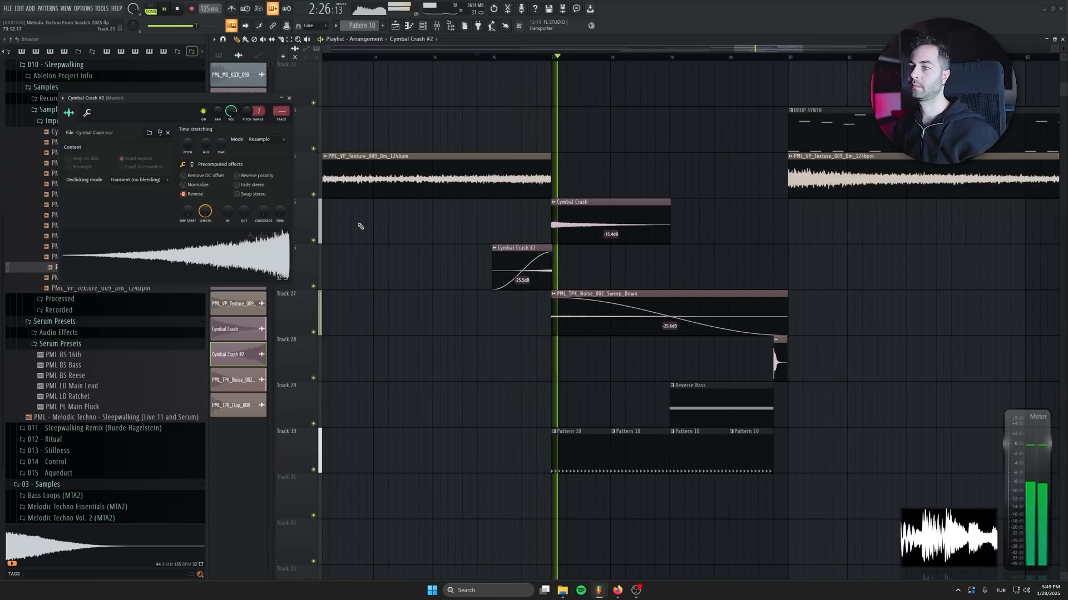
# Place the Impact Start clip at bar 77 on Track 31 and set its channel volume to 50%
pyautogui.scroll(-3, 357, 228)
pyautogui.click(289, 98)
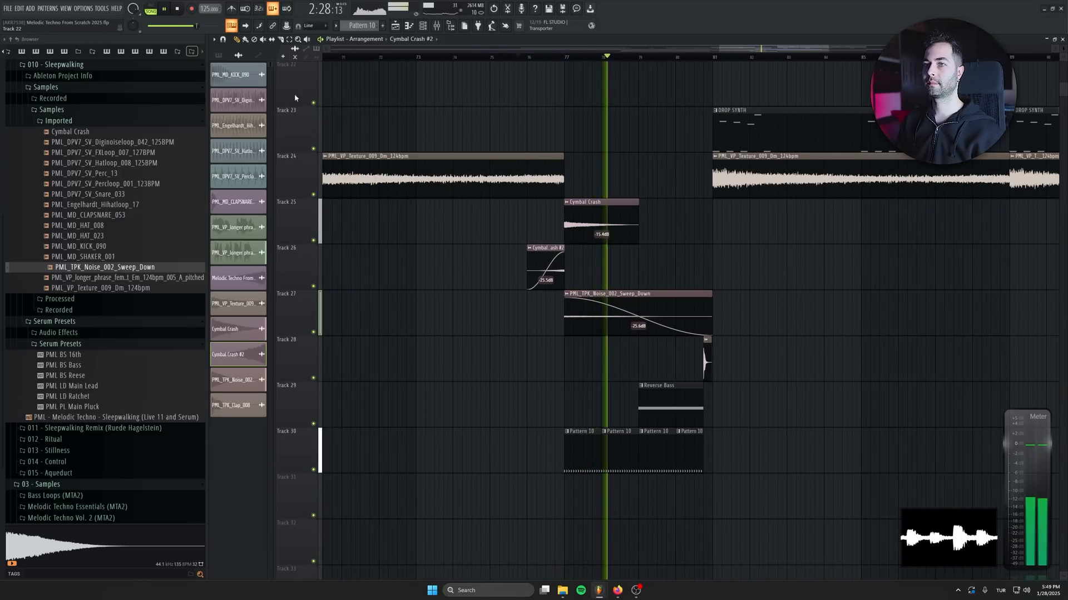
pyautogui.scroll(2, 612, 278)
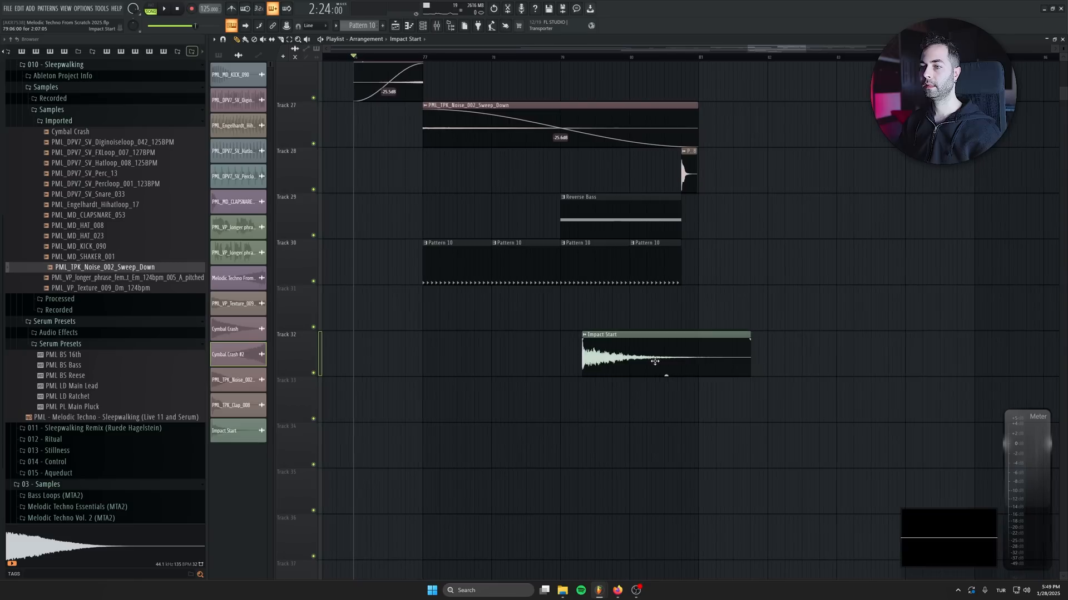
pyautogui.moveTo(655, 362); pyautogui.dragTo(496, 312)
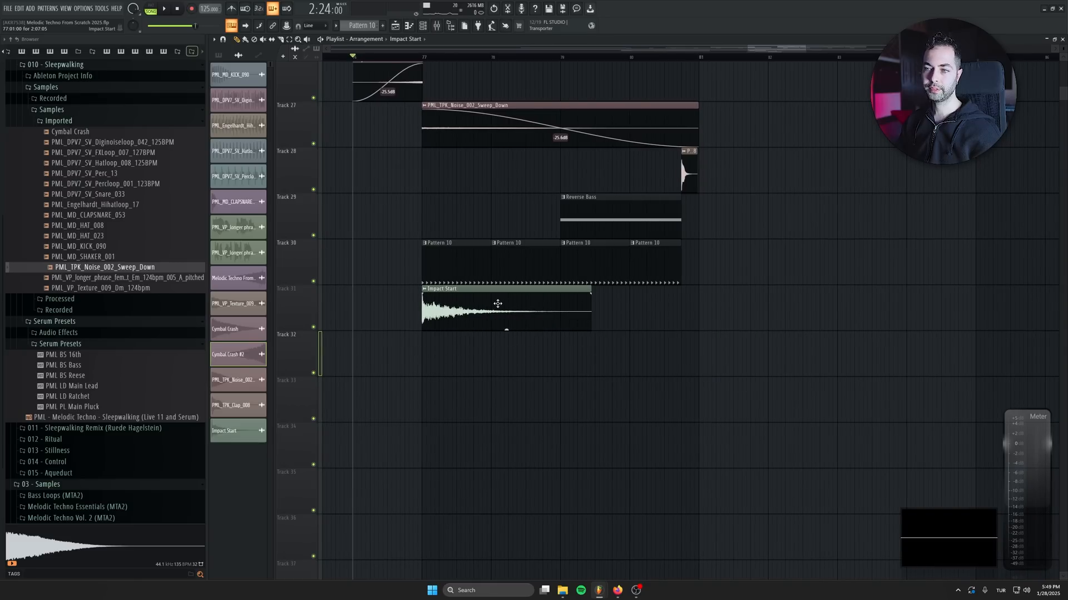
pyautogui.doubleClick(482, 314)
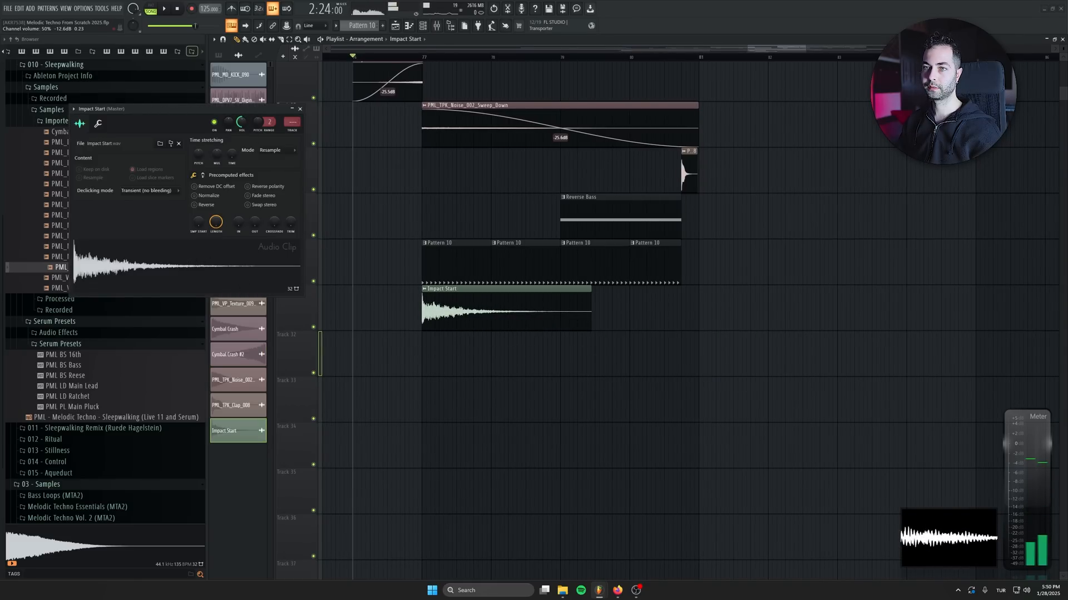
pyautogui.click(301, 109)
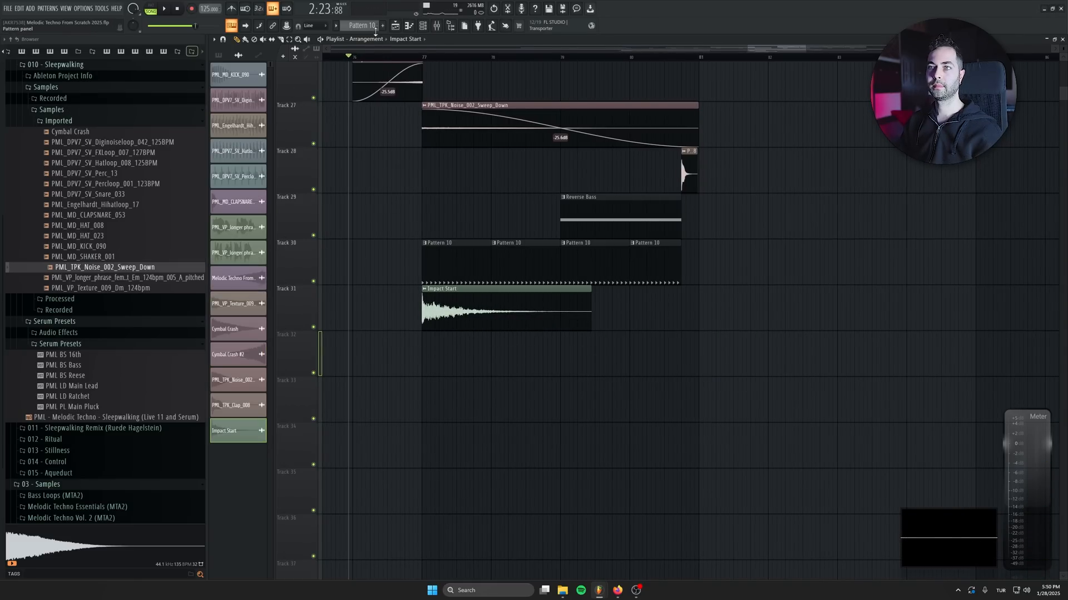
# Create a new pattern named Downlifter and place it at bar 77 on Track 32
pyautogui.click(382, 26)
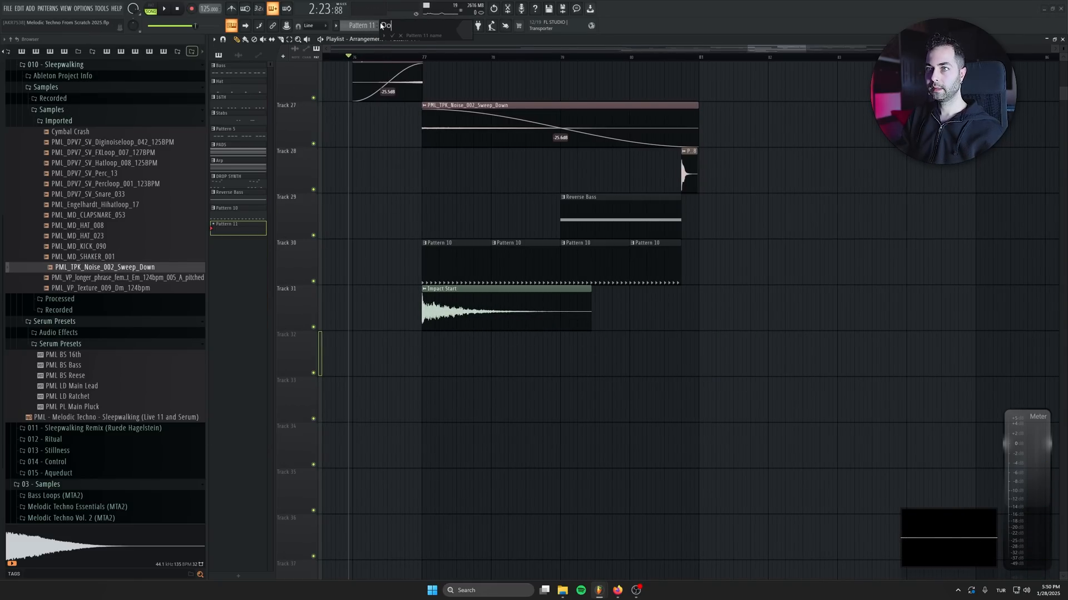
pyautogui.write('Downlifter')
pyautogui.press('Return')
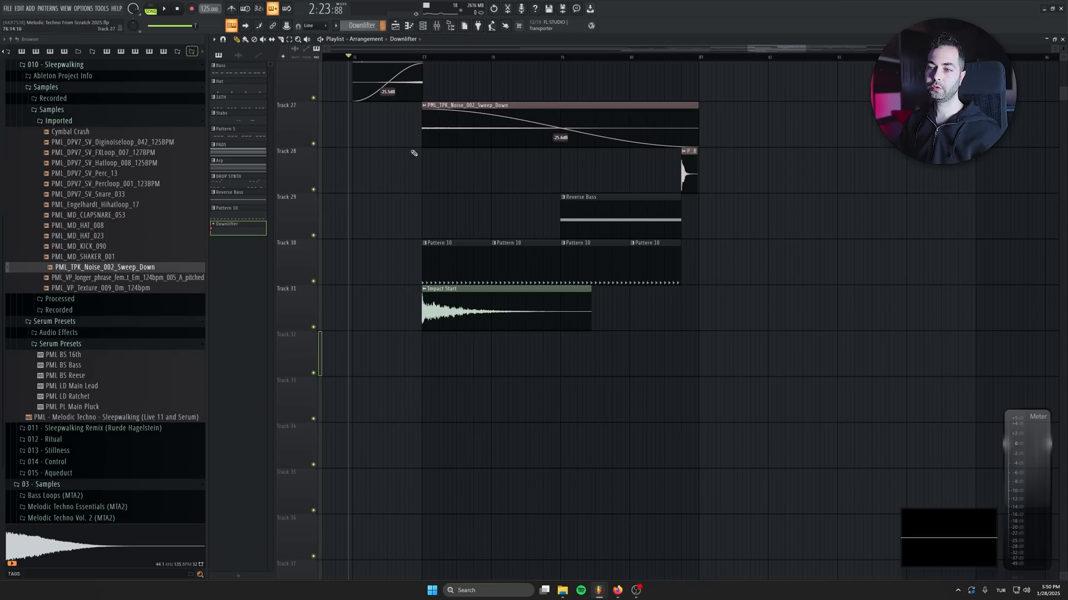
pyautogui.click(422, 356)
# Add a Serum channel for the Downlifter pattern and load the OZGUN Overdrive preset PML_TPK_FX_004_Downlifter
pyautogui.click(429, 26)
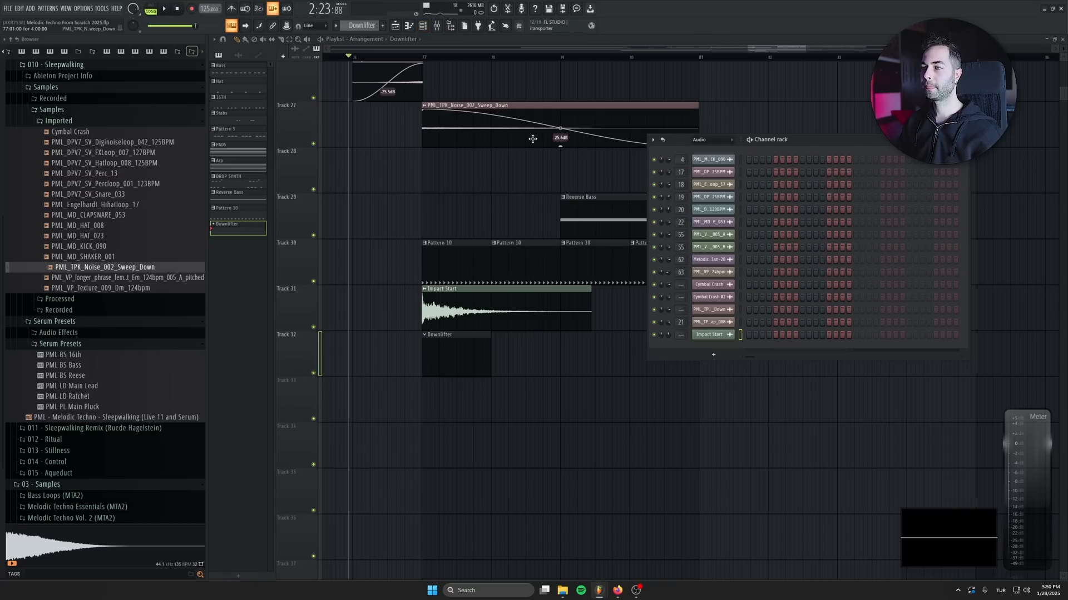
pyautogui.rightClick(719, 160)
pyautogui.moveTo(746, 232)
pyautogui.click(826, 174)
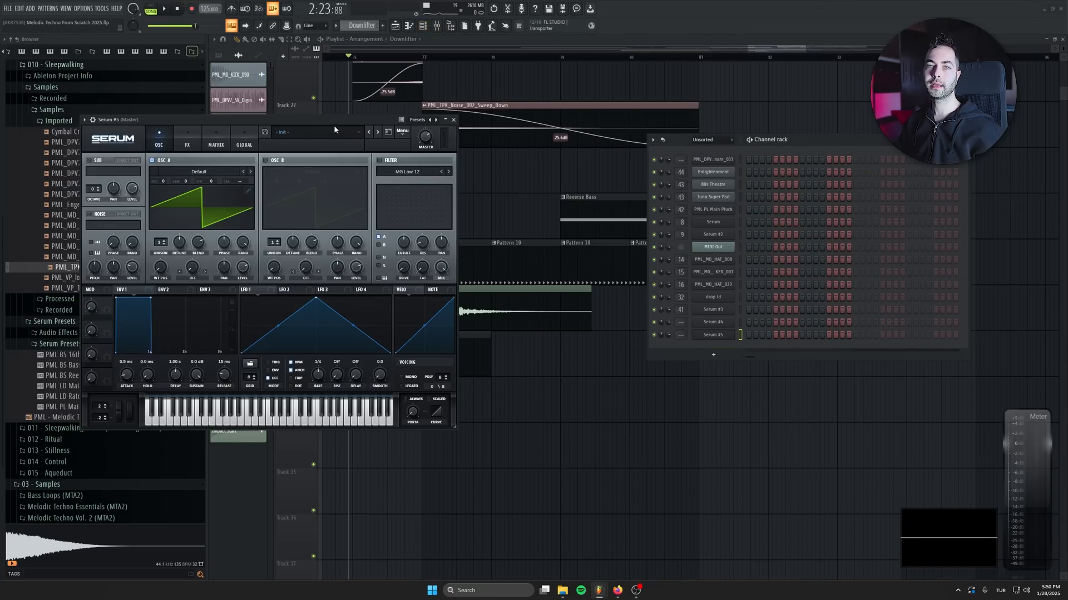
pyautogui.click(312, 132)
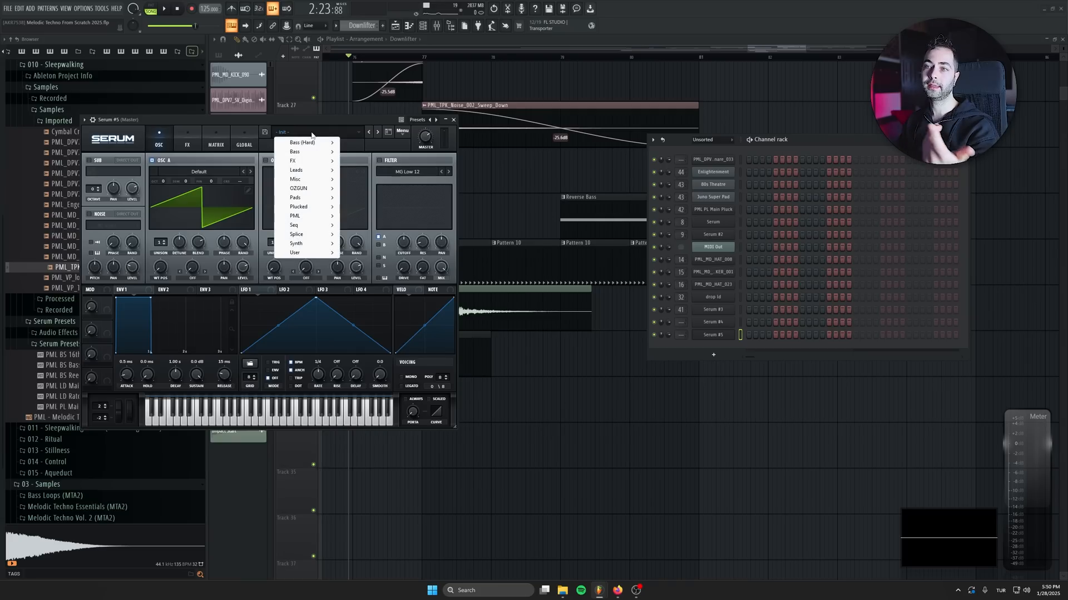
pyautogui.moveTo(309, 190)
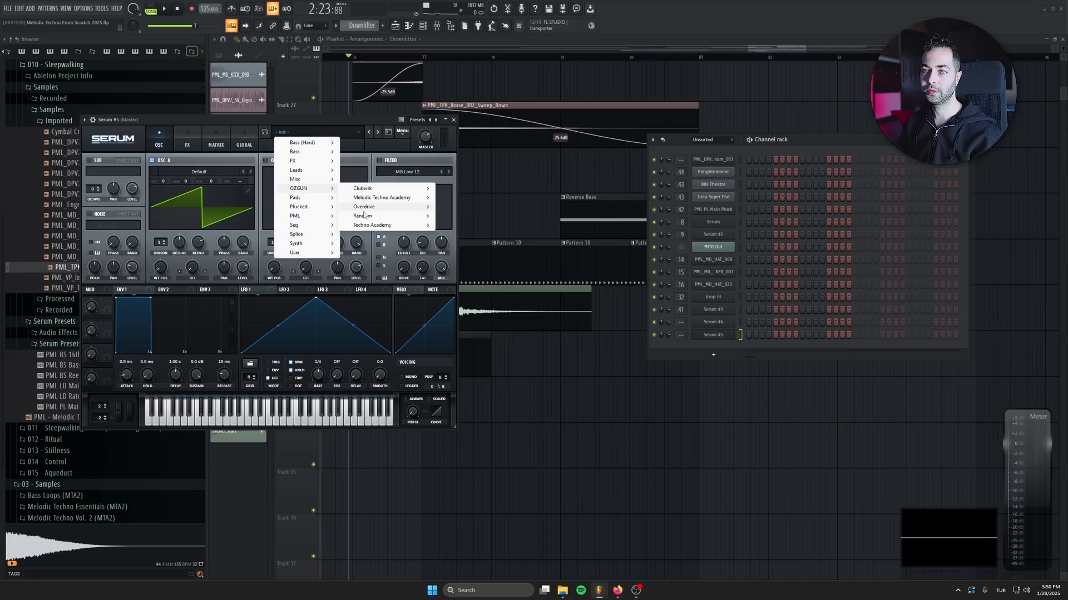
pyautogui.moveTo(367, 210)
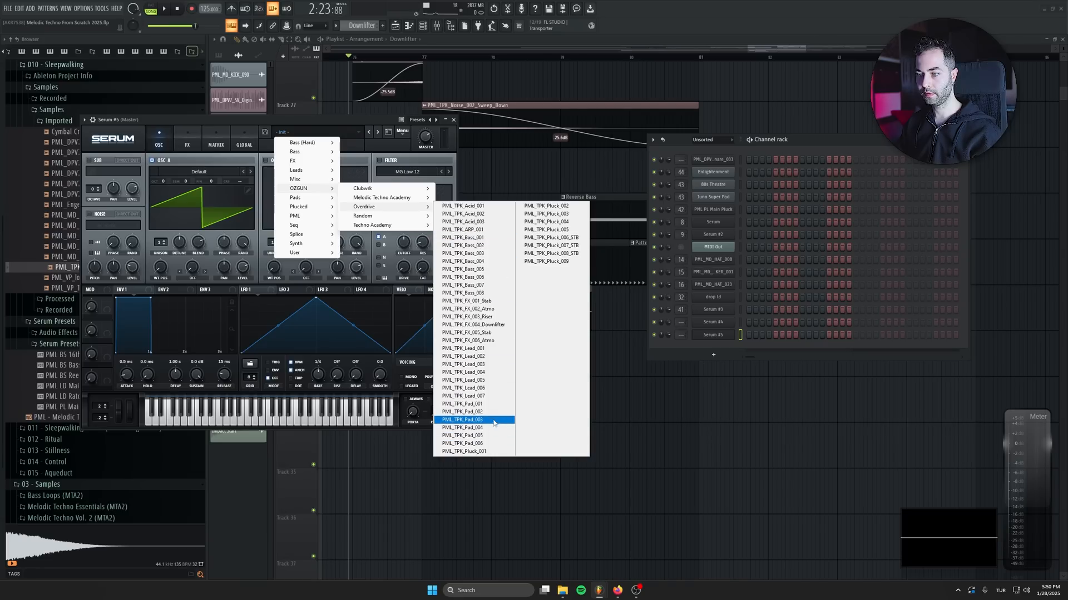
pyautogui.click(470, 325)
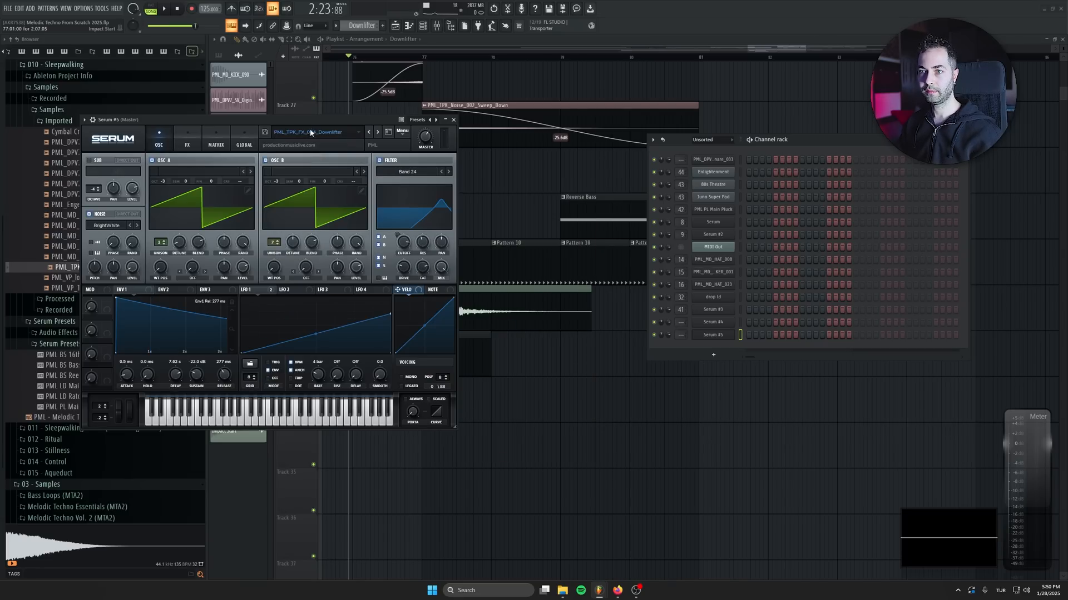
pyautogui.moveTo(313, 118); pyautogui.dragTo(422, 223)
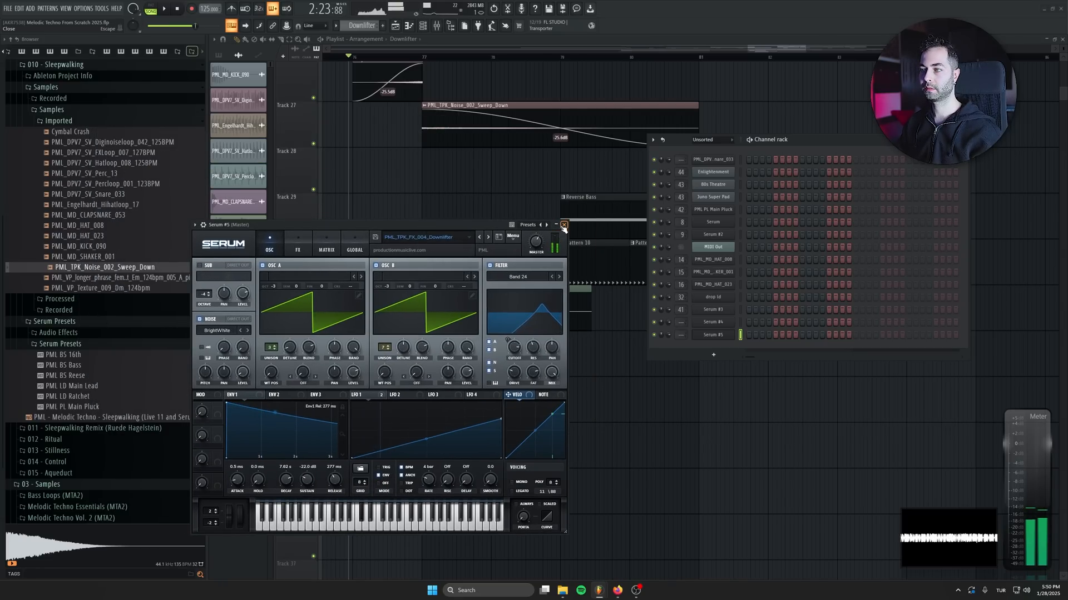
pyautogui.click(563, 224)
# Enter a single long F# note at the start of the new Serum channel's piano roll, trying different octaves
pyautogui.rightClick(712, 336)
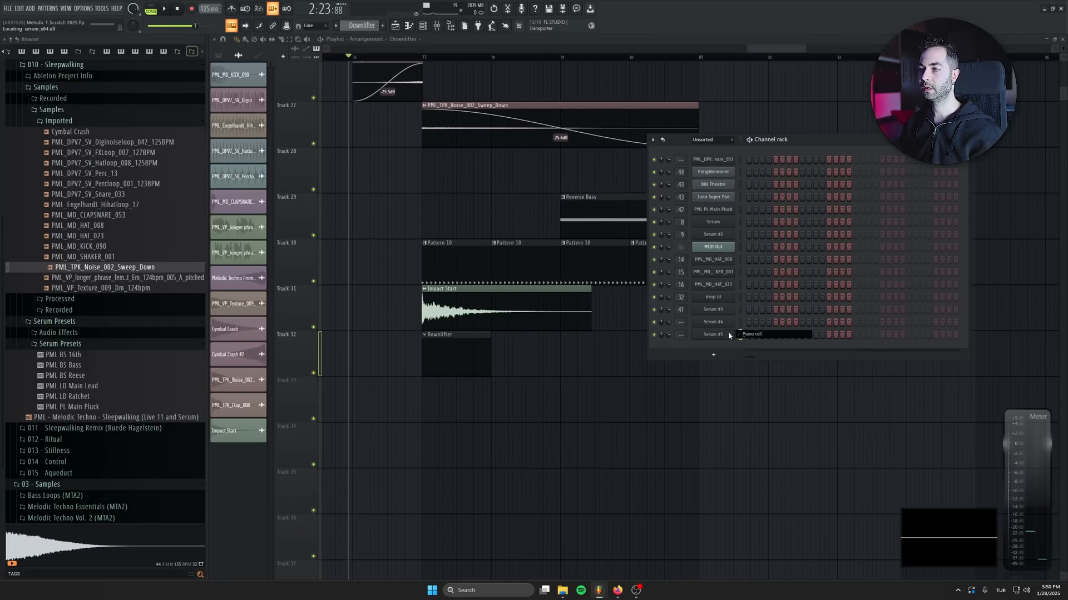
pyautogui.click(729, 331)
pyautogui.click(41, 245)
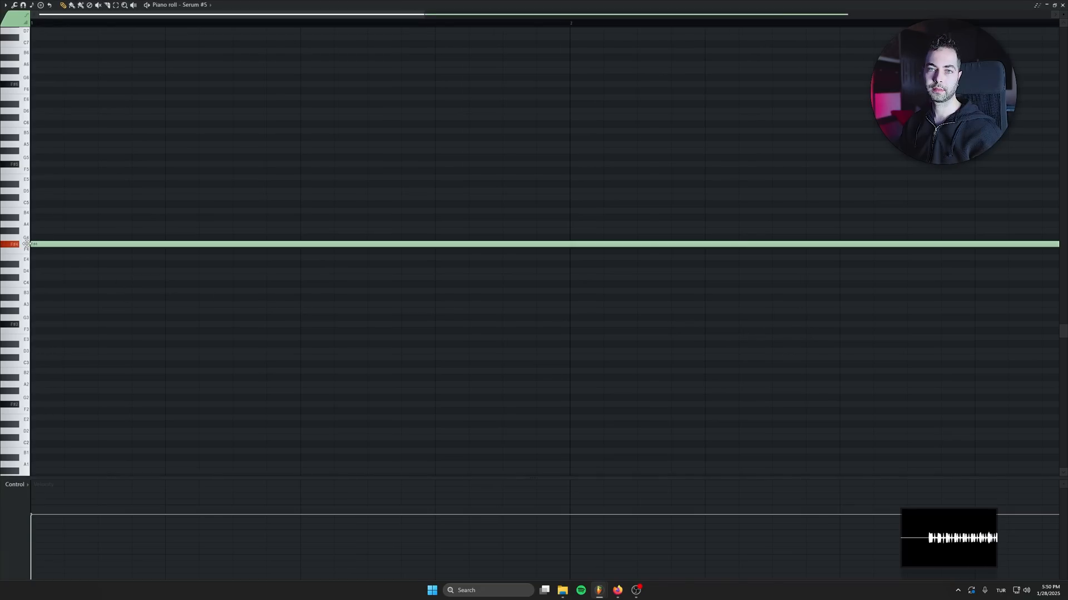
pyautogui.moveTo(33, 178)
pyautogui.mouseDown()
pyautogui.moveTo(41, 151)
pyautogui.moveTo(41, 164)
pyautogui.mouseUp()
pyautogui.click(27, 84)
pyautogui.hotkey('ctrl', 'z')
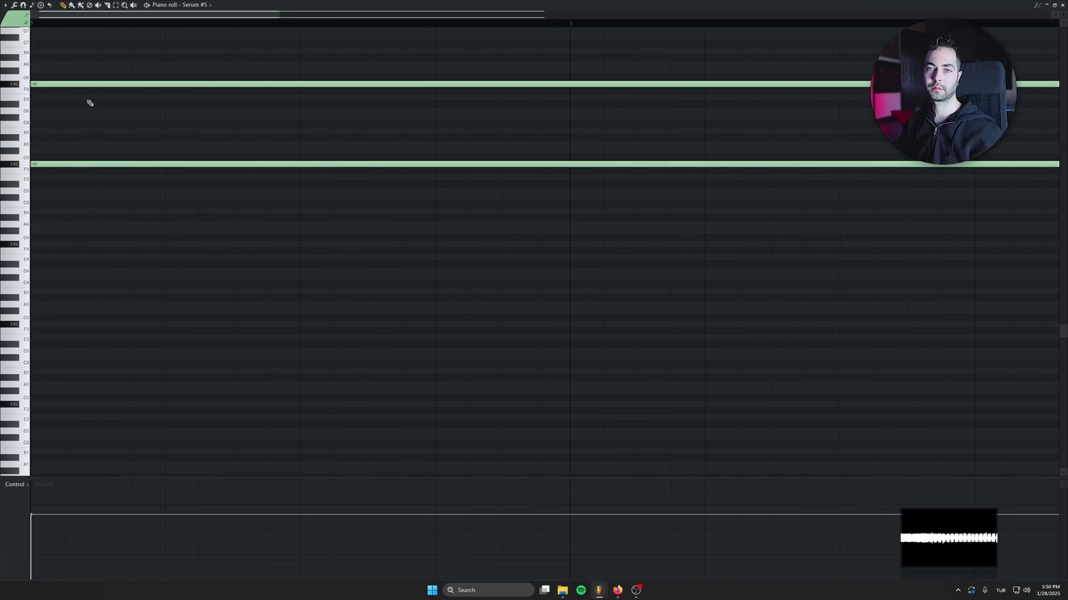
pyautogui.rightClick(95, 85)
# Play the transition into bar 77 to hear the downlifter in context, checking its Serum instrument
pyautogui.press('space')
pyautogui.press('Escape')
pyautogui.press('Escape')
pyautogui.press('space')
pyautogui.moveTo(695, 345)
pyautogui.mouseDown()
pyautogui.moveTo(628, 344)
pyautogui.moveTo(698, 345)
pyautogui.mouseUp()
pyautogui.press('space')
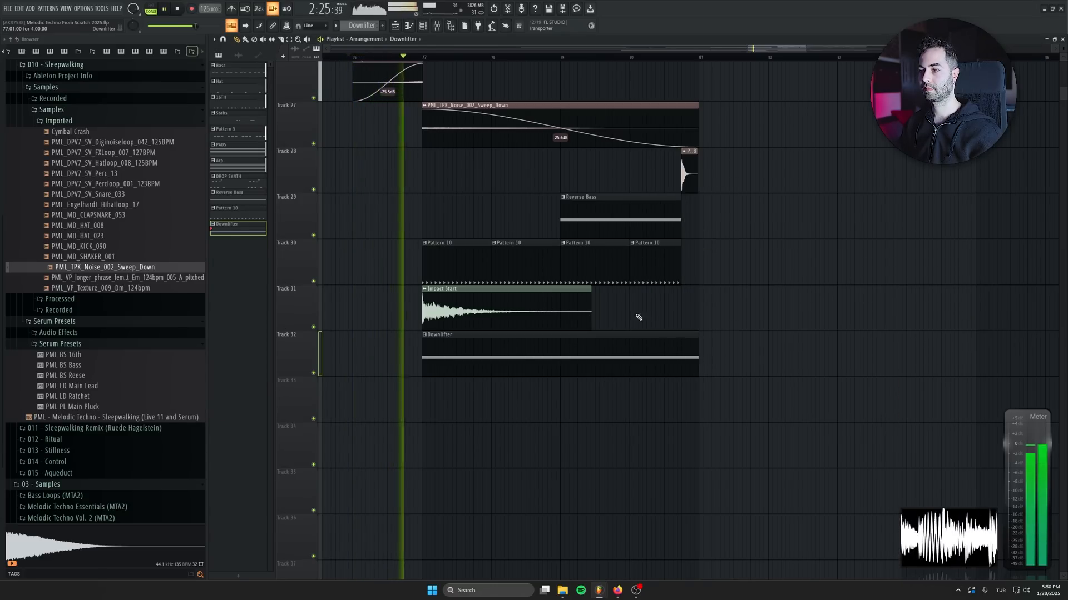
pyautogui.press('F6')
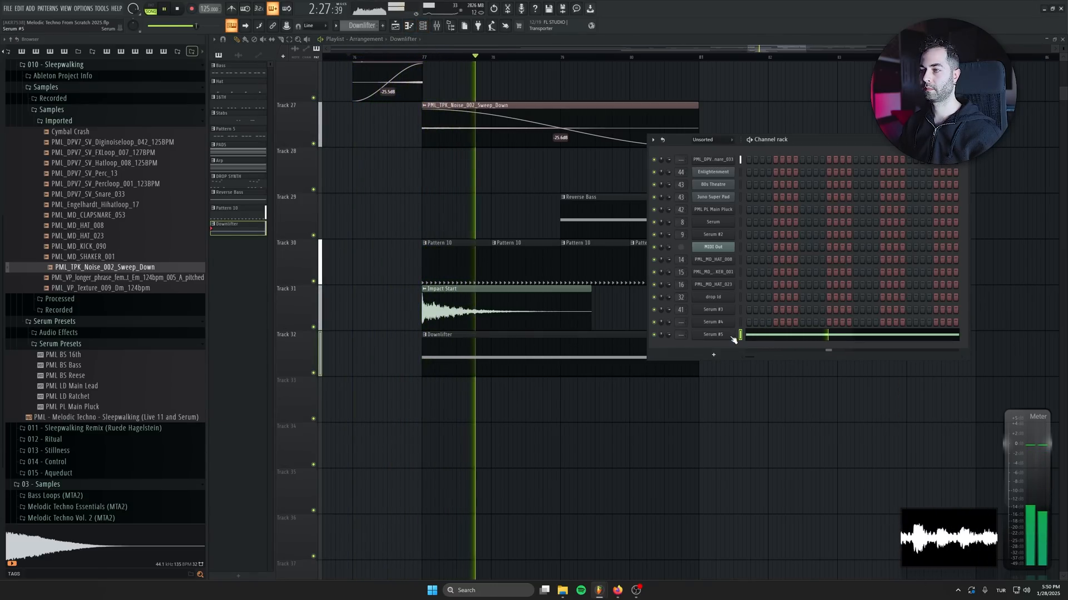
pyautogui.click(731, 336)
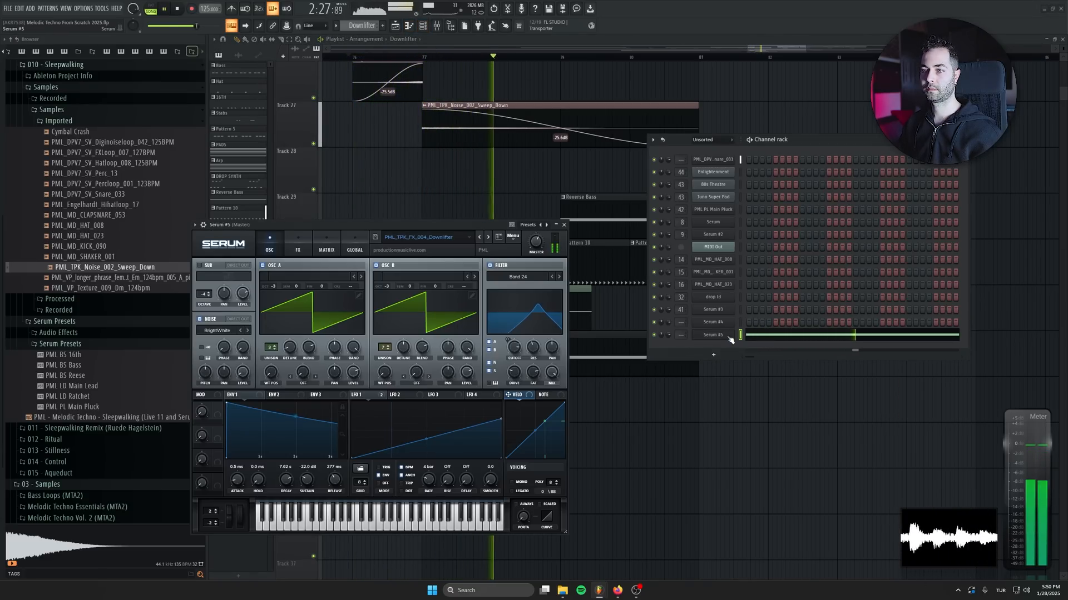
pyautogui.click(563, 226)
pyautogui.press('F6')
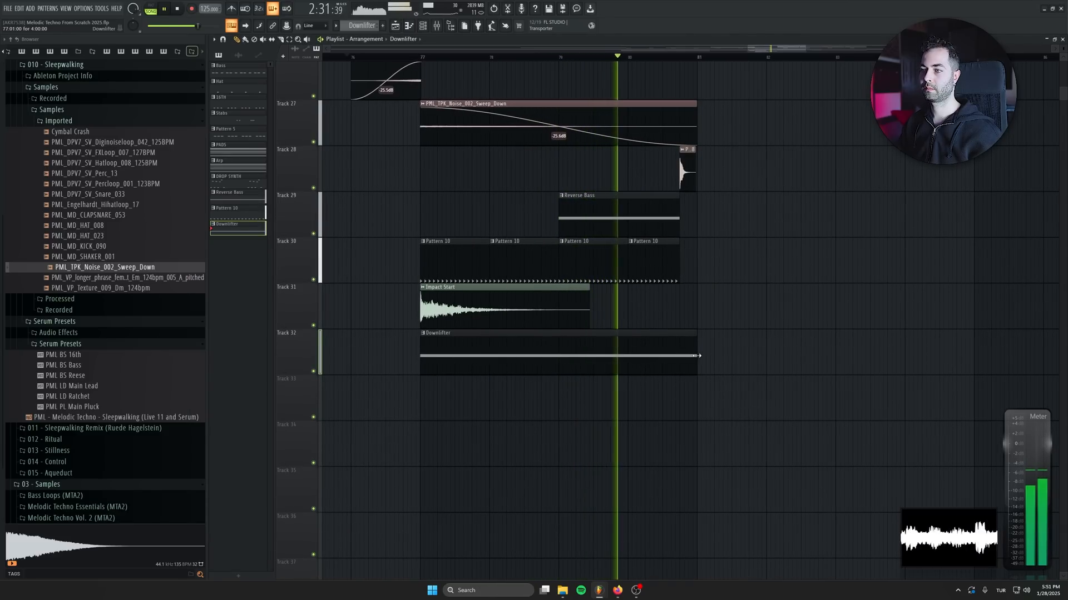
# Shorten the Downlifter clip on Track 32 to end with the Pattern 10 snare roll, and stop playback
pyautogui.moveTo(699, 356); pyautogui.dragTo(679, 356)
pyautogui.click(769, 350)
pyautogui.rightClick(834, 361)
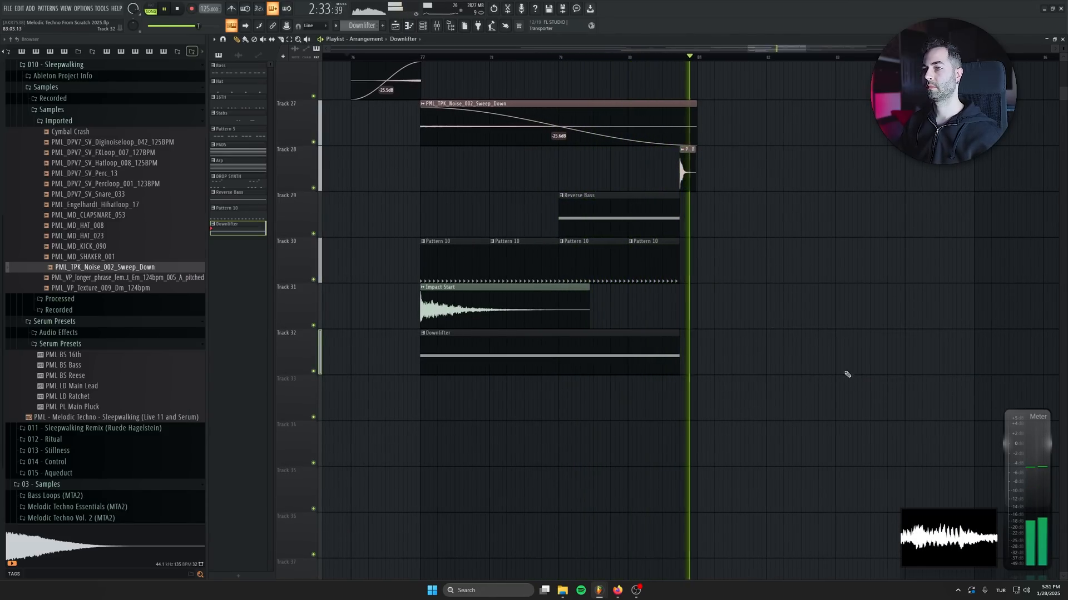
pyautogui.press('space')
pyautogui.click(178, 9)
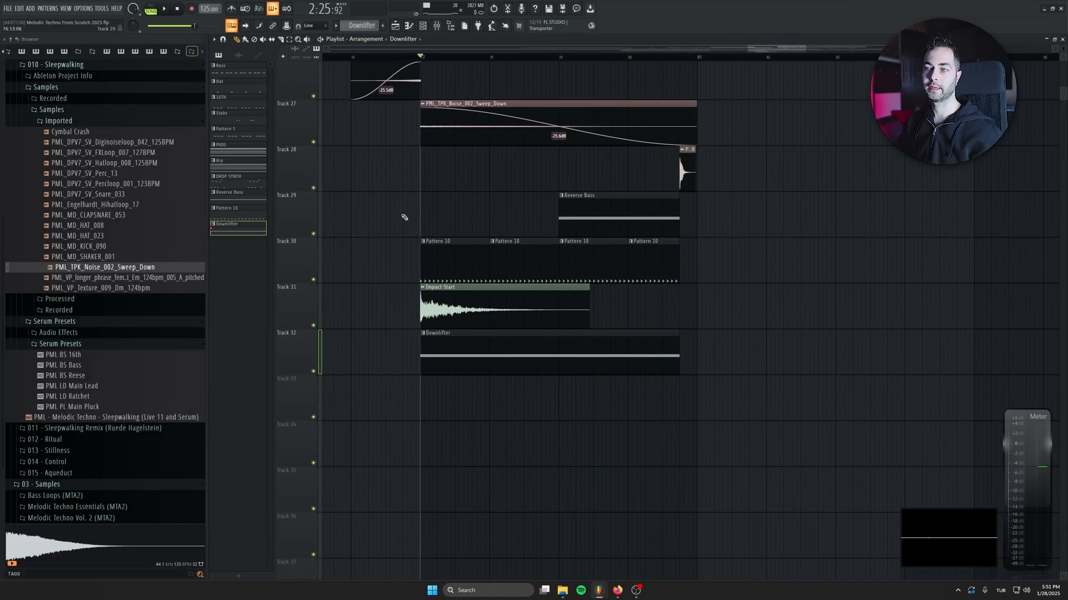
# Route the downlifter's Serum channel to mixer track 64 and name that track Downer
pyautogui.press('F6')
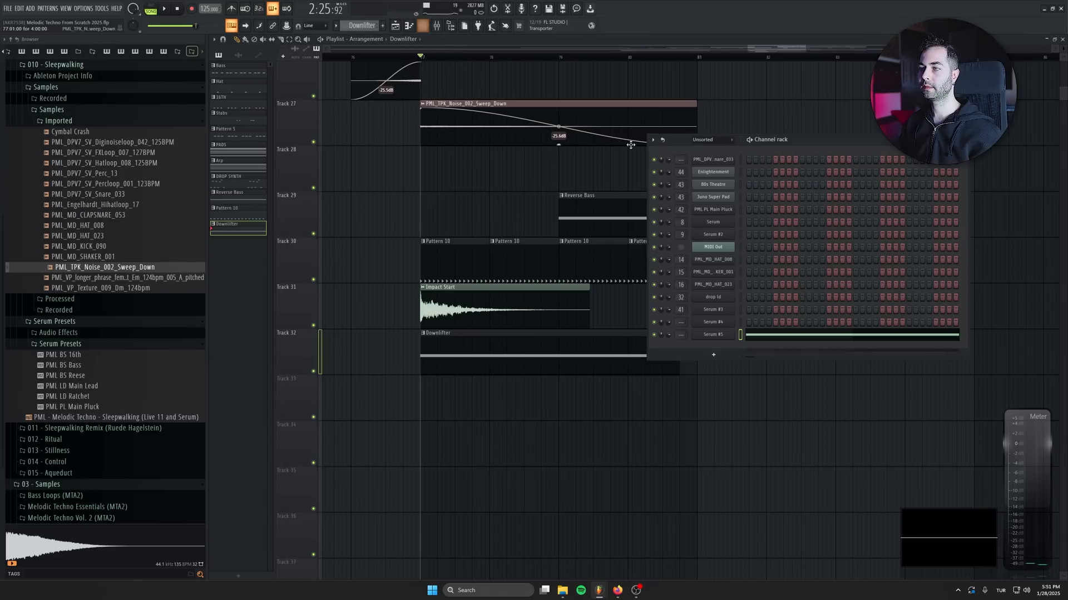
pyautogui.moveTo(679, 331); pyautogui.dragTo(679, 319)
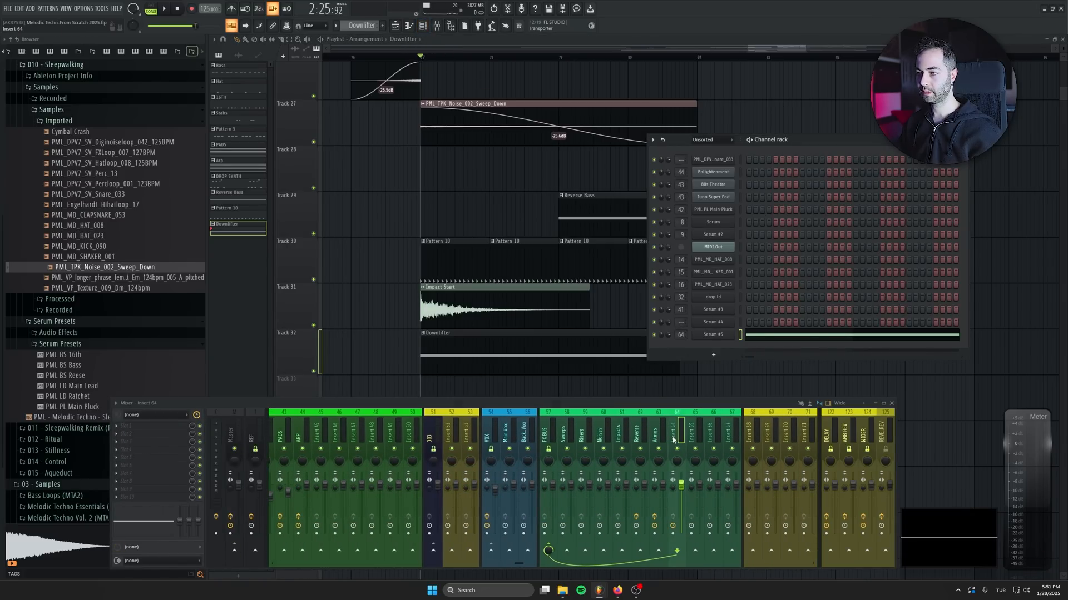
pyautogui.doubleClick(674, 439)
pyautogui.write('Down')
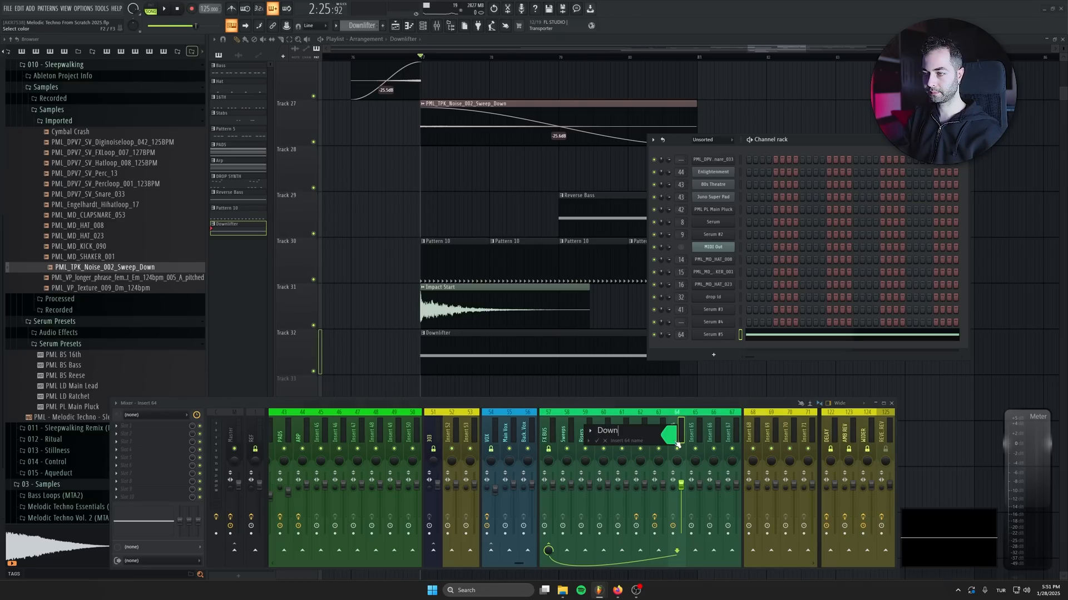
pyautogui.write('er')
pyautogui.press('Return')
pyautogui.press('l')
# Add Fruity Parametric EQ 2 to the Downer mixer track, load its LOWCUT preset, and play the pattern
pyautogui.press('space')
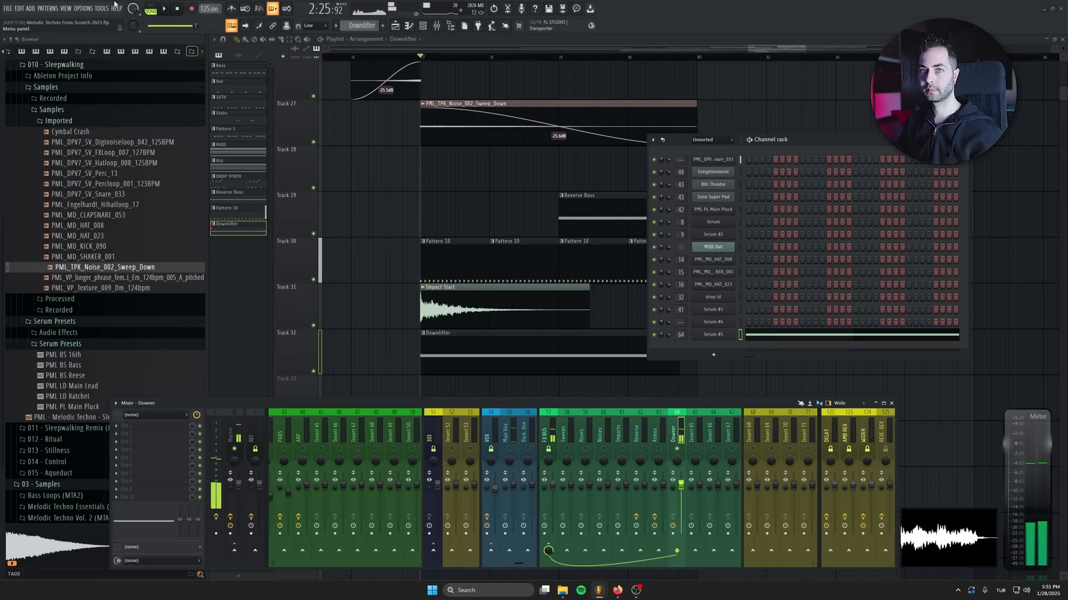
pyautogui.click(169, 431)
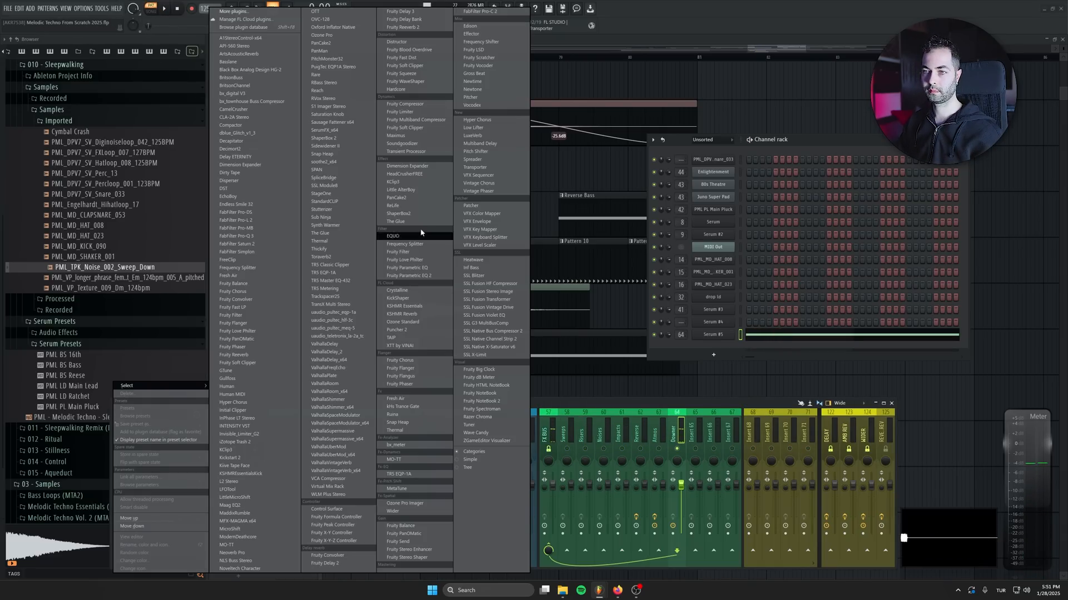
pyautogui.click(426, 276)
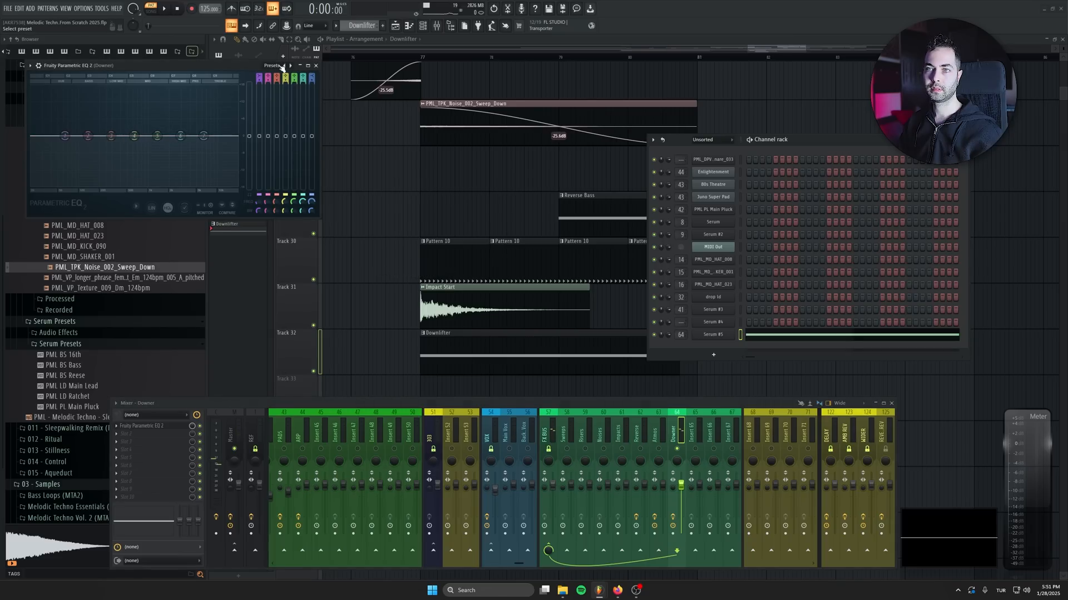
pyautogui.click(282, 66)
pyautogui.click(297, 158)
pyautogui.press('space')
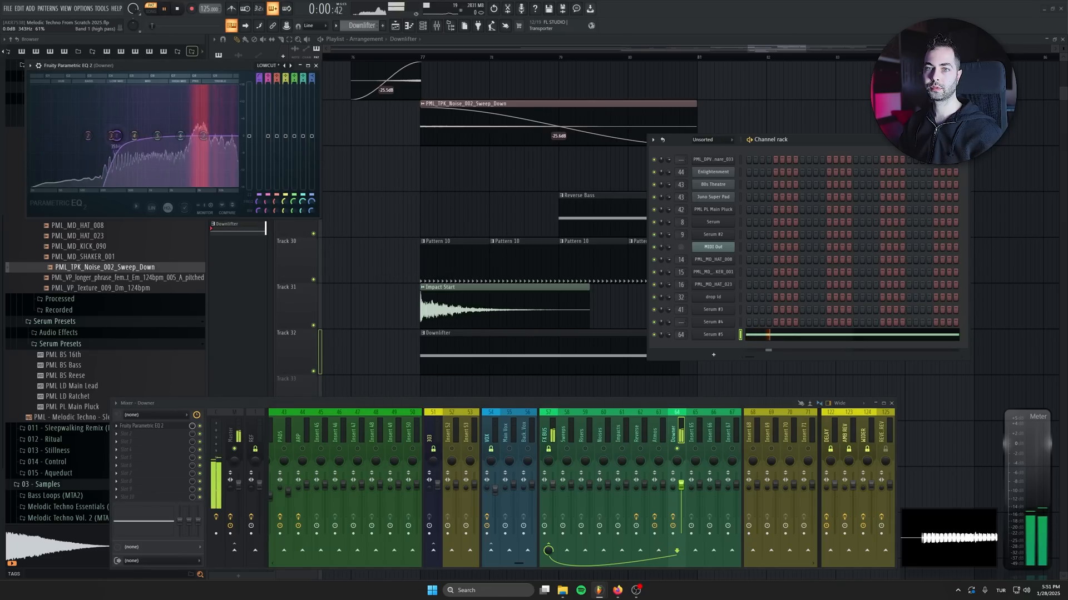
pyautogui.click(316, 65)
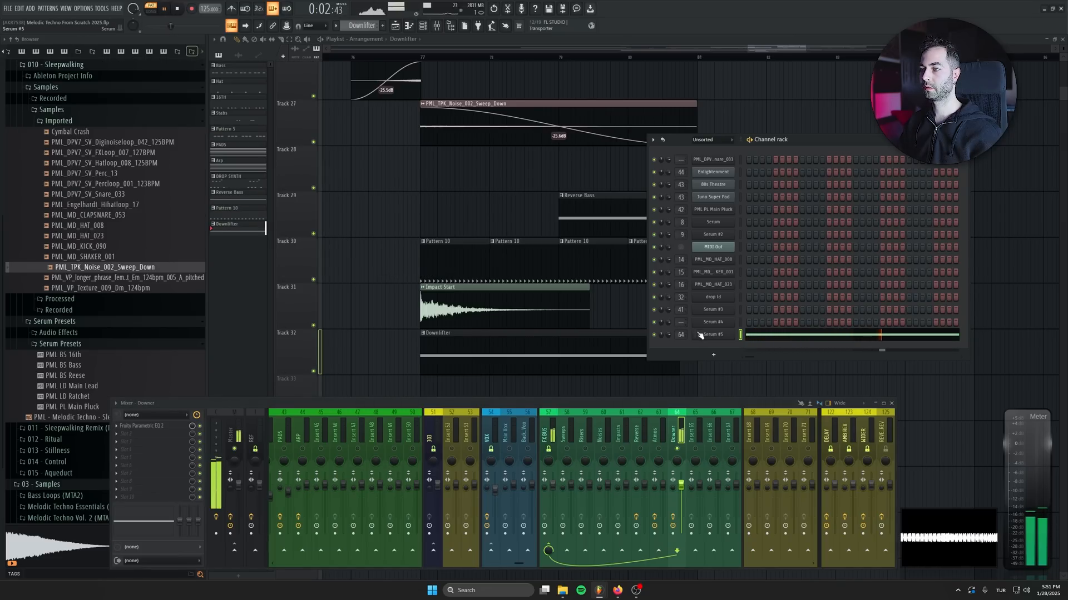
# Enable the reverb effect in the downlifter's Serum and play the pattern
pyautogui.click(700, 334)
pyautogui.press('space')
pyautogui.click(288, 257)
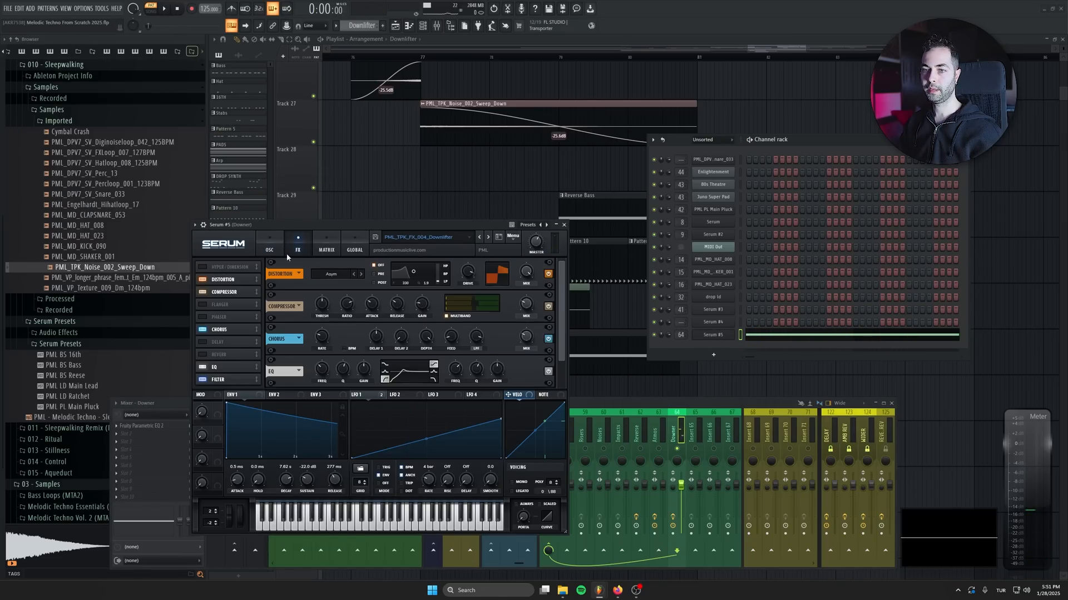
pyautogui.click(203, 355)
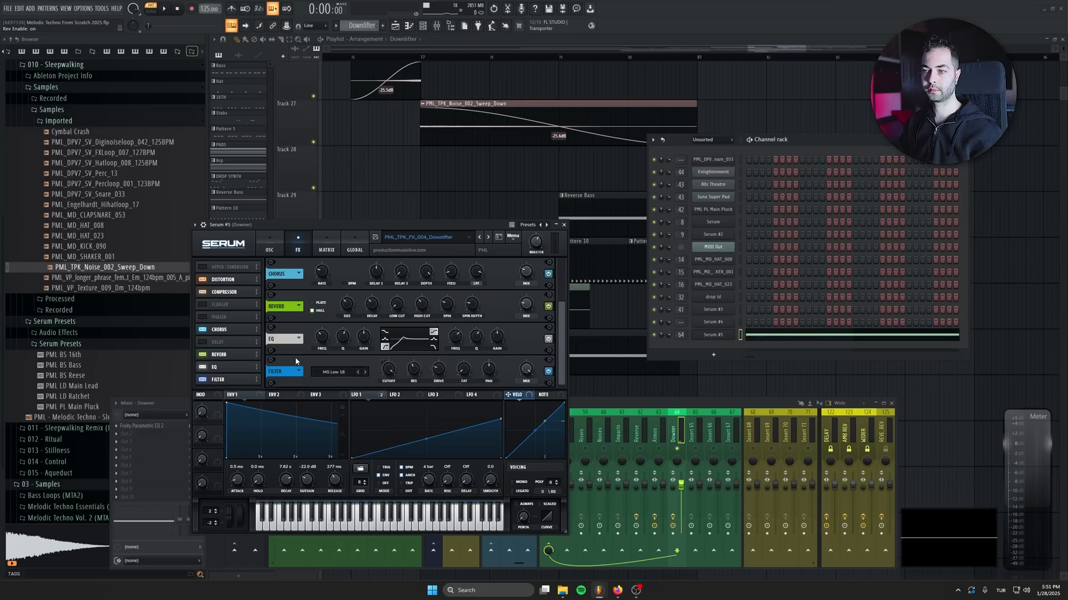
pyautogui.press('space')
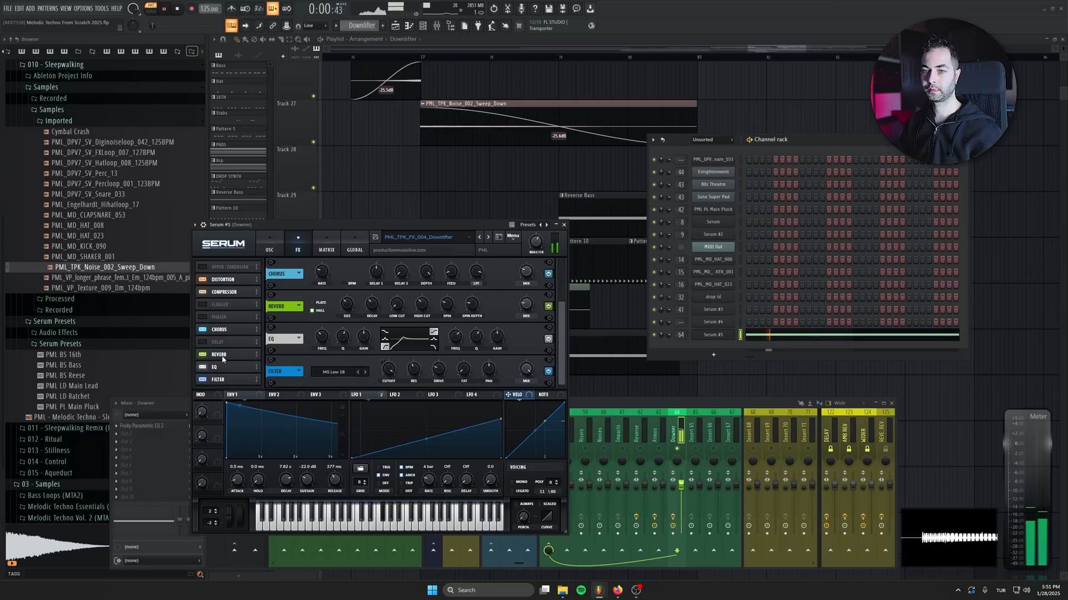
pyautogui.click(560, 225)
pyautogui.press('F6')
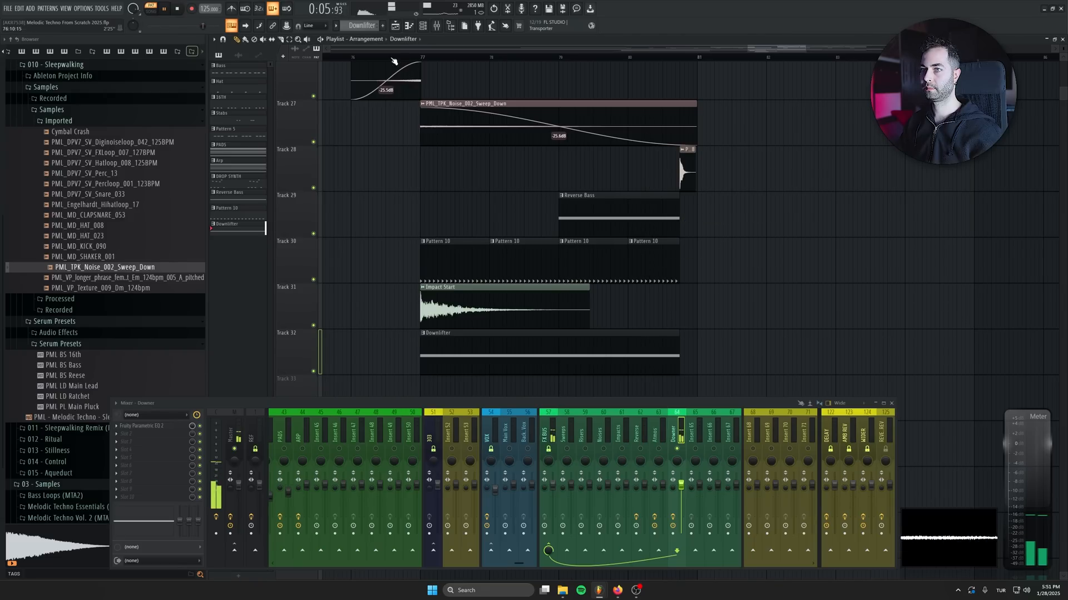
# Create a channel volume automation clip for the downlifter's Serum #5 on Track 33, spanning bars 77 to 81
pyautogui.scroll(-2, 489, 317)
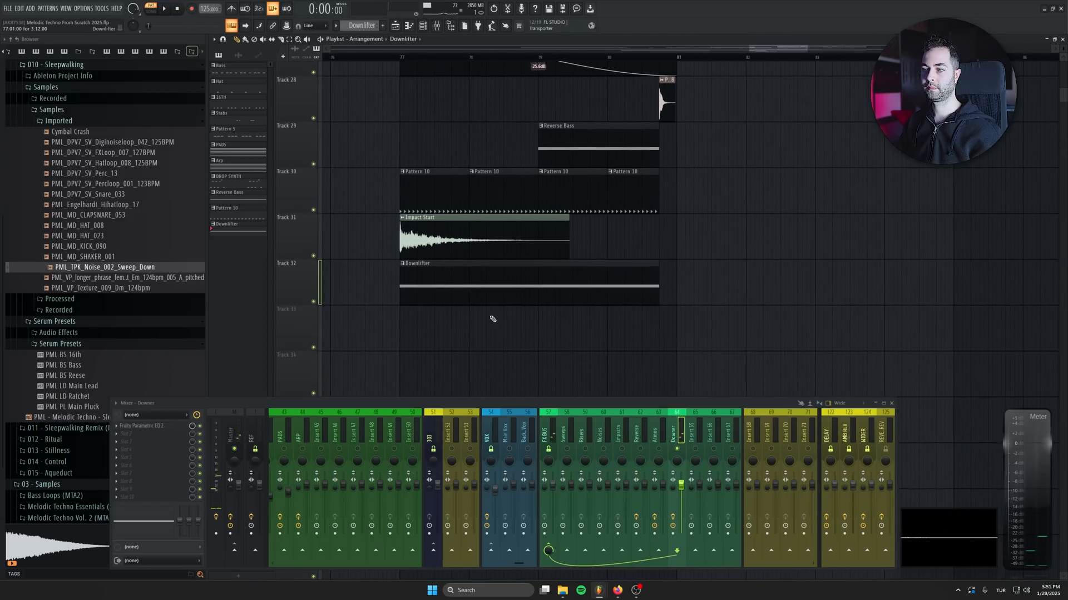
pyautogui.moveTo(401, 57); pyautogui.dragTo(567, 56)
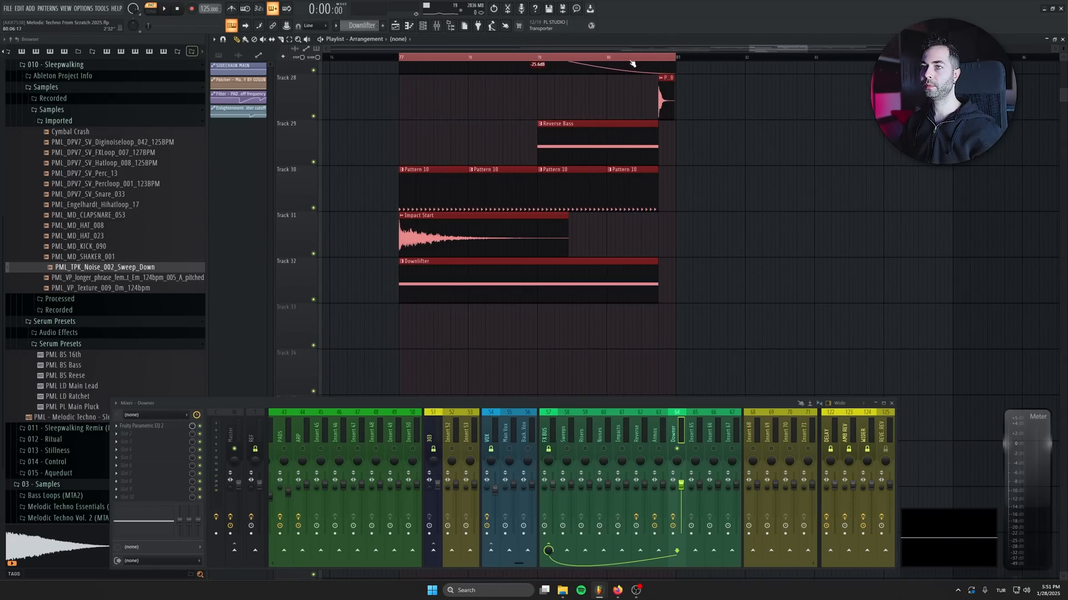
pyautogui.click(420, 25)
pyautogui.click(706, 141)
pyautogui.click(710, 151)
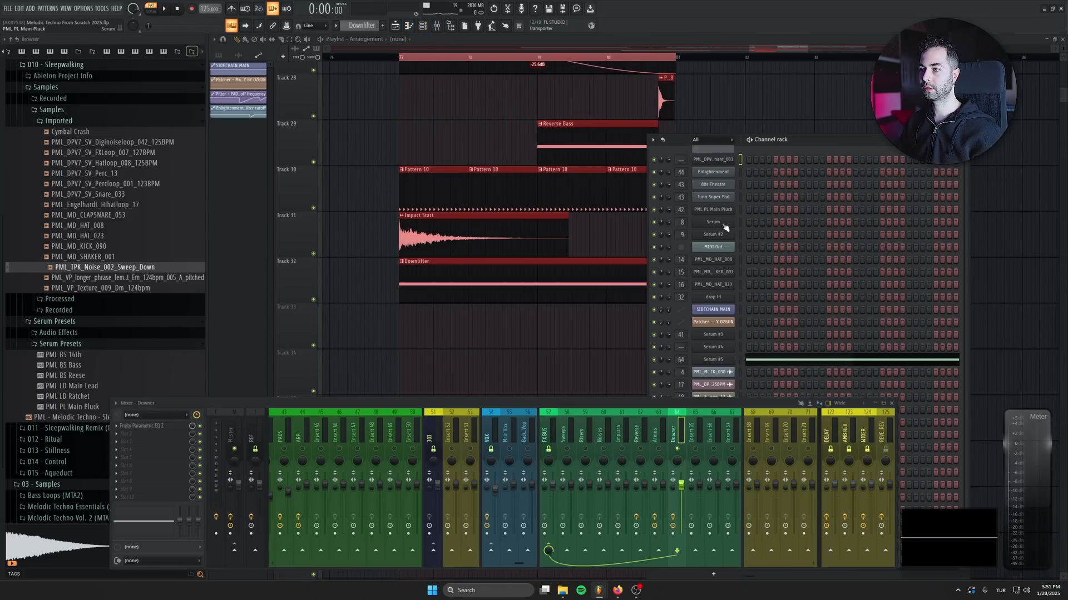
pyautogui.rightClick(668, 361)
pyautogui.click(700, 424)
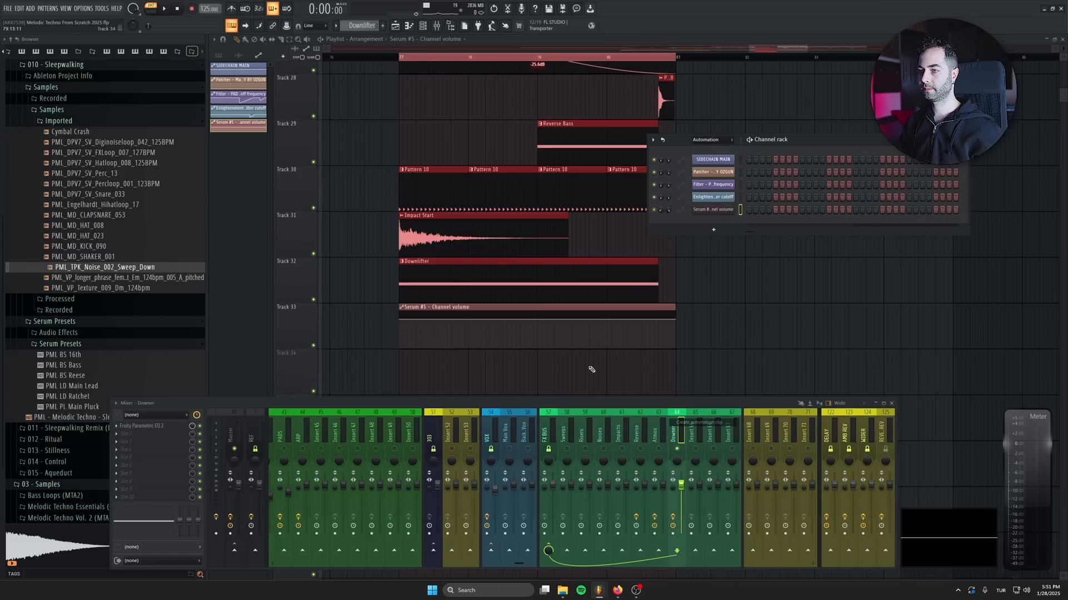
# Shape the Serum #5 volume automation to fade from the Downlifter clip's end down to silence at bar 81, and play from bar 77
pyautogui.click(659, 319)
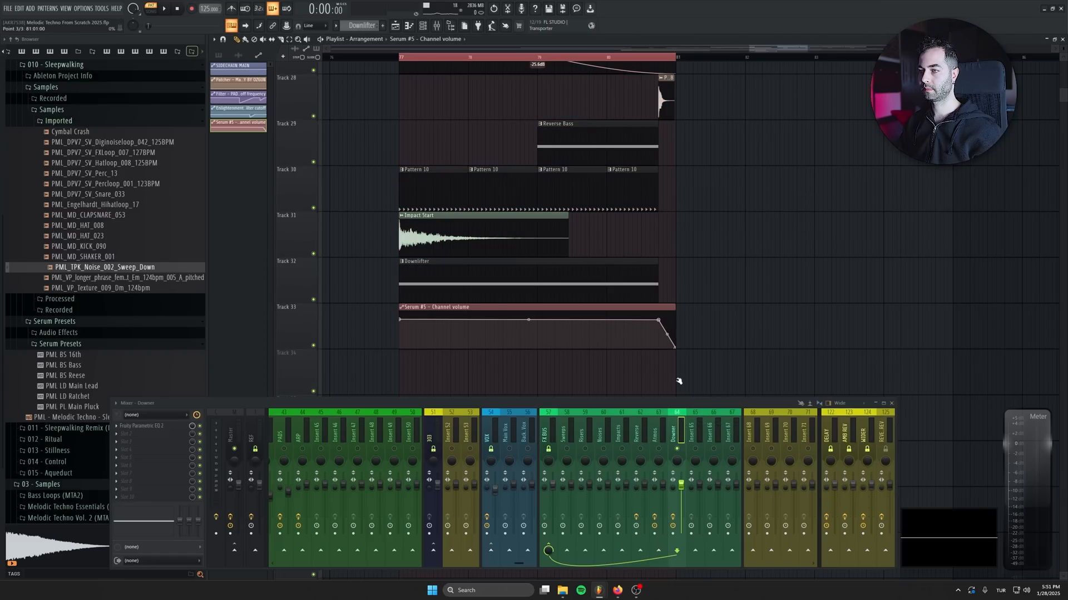
pyautogui.click(405, 58)
pyautogui.press('space')
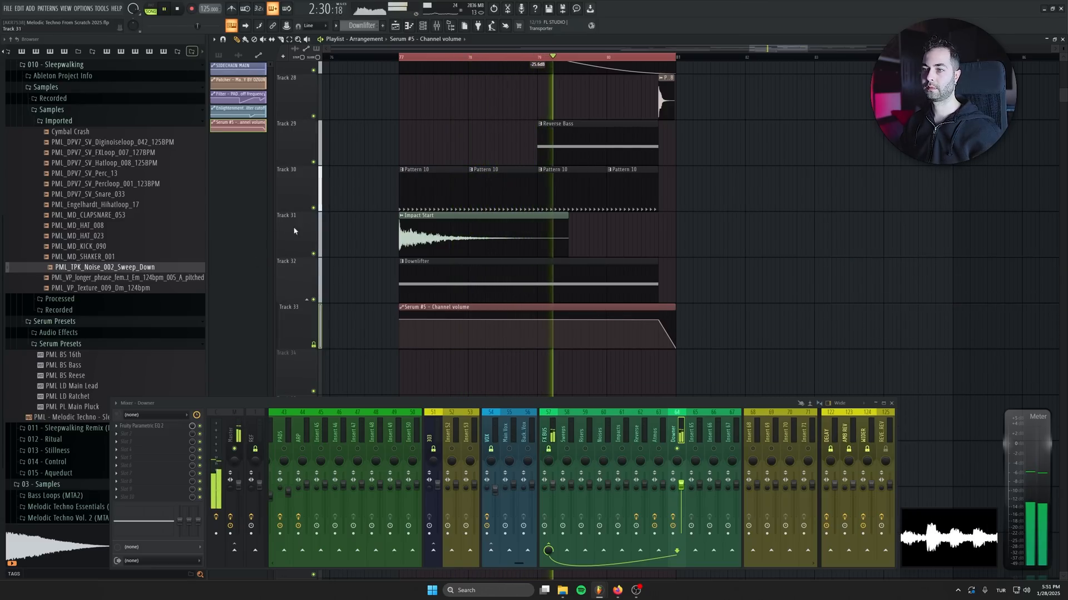
# Insert an empty playlist track between the Pattern 10 snare roll and the Impact Start clip, and stop playback
pyautogui.rightClick(302, 213)
pyautogui.click(320, 399)
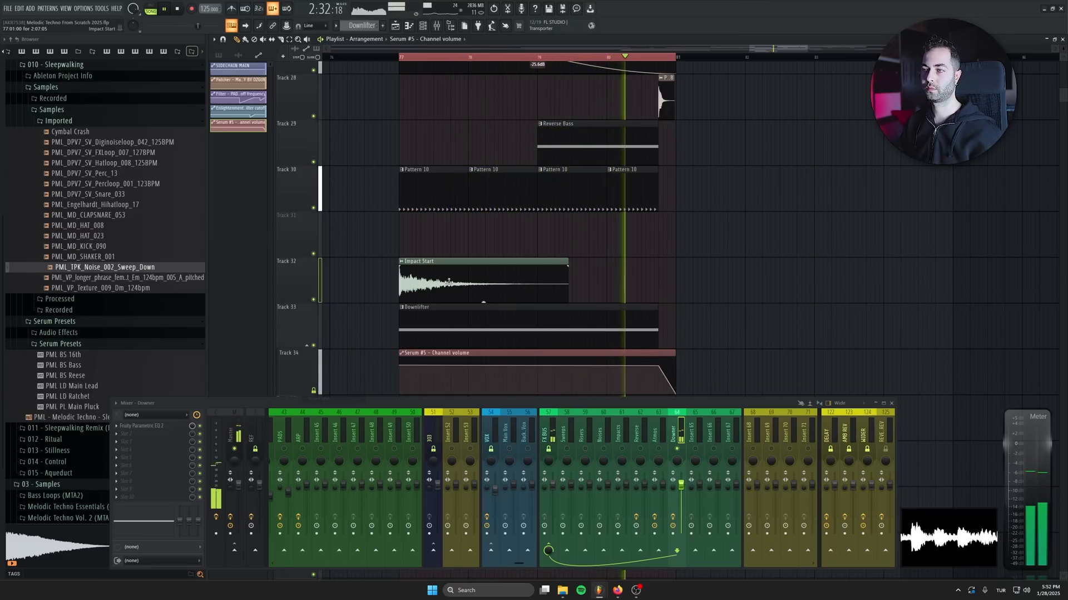
pyautogui.press('space')
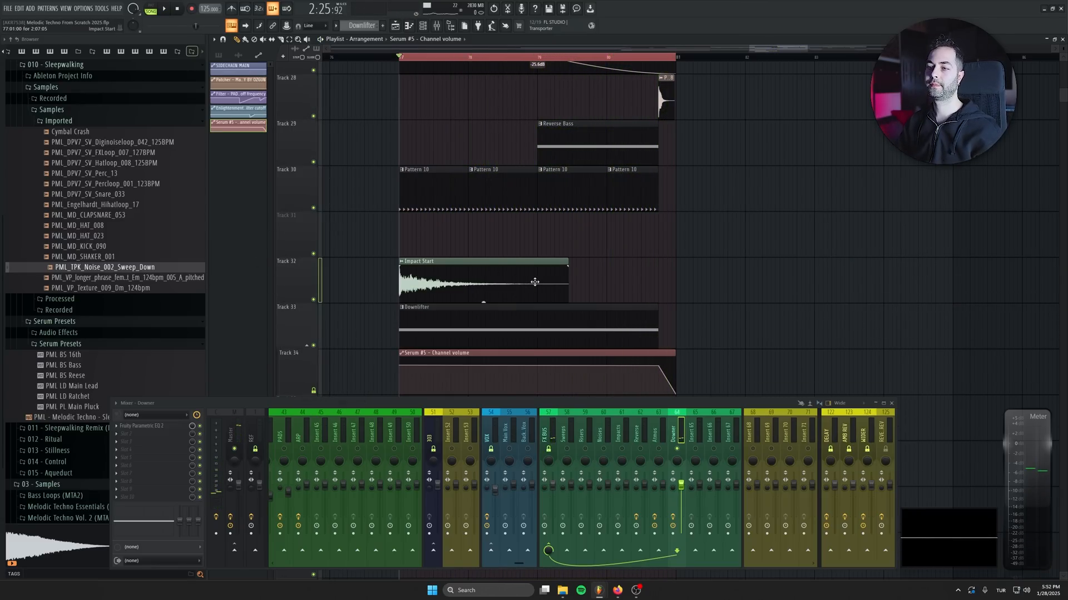
# Route Pattern 10's snare channel to mixer track 23 and name that track Snares
pyautogui.hscroll(-10, 732, 441)
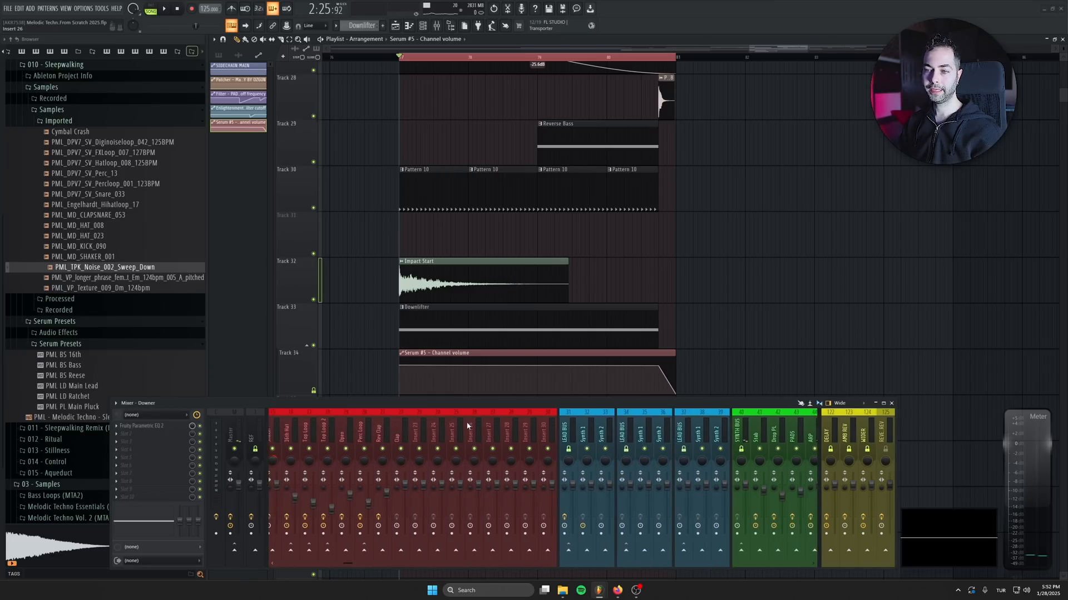
pyautogui.click(434, 170)
pyautogui.doubleClick(634, 176)
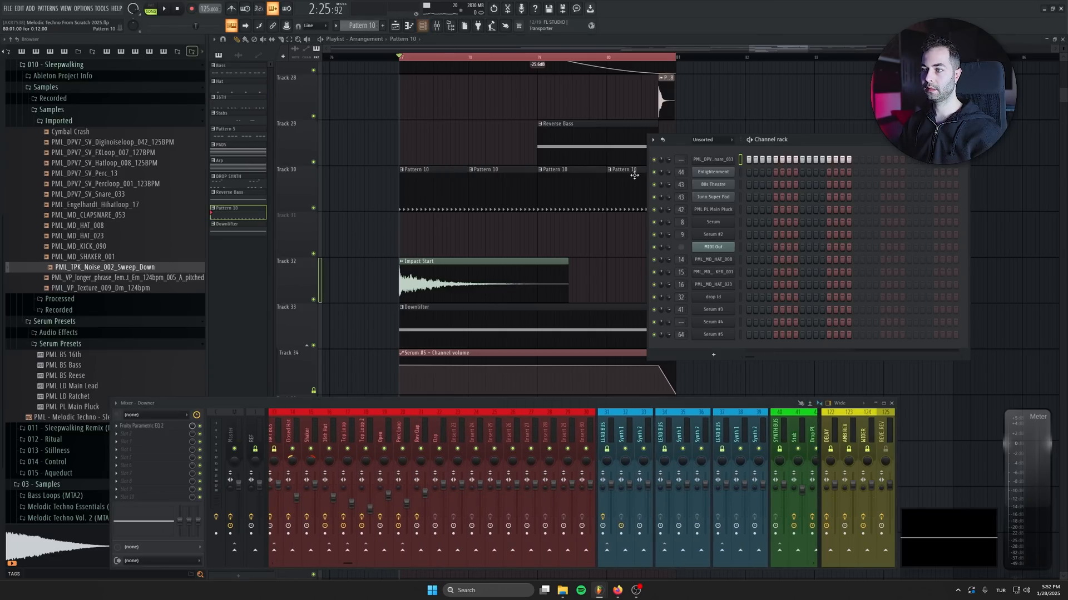
pyautogui.moveTo(686, 159); pyautogui.dragTo(686, 133)
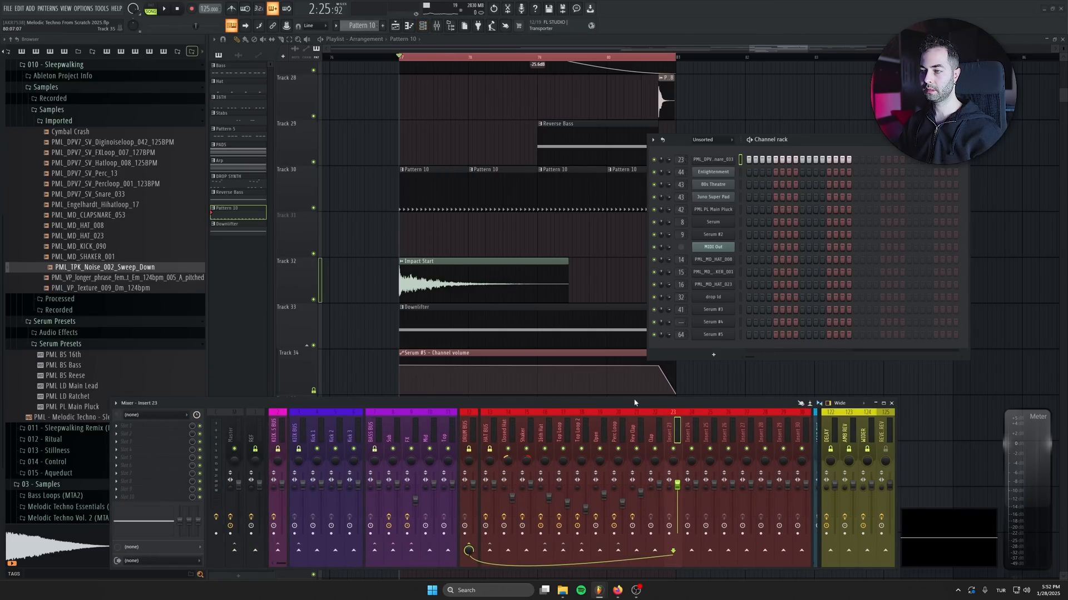
pyautogui.doubleClick(670, 427)
pyautogui.write('Sna')
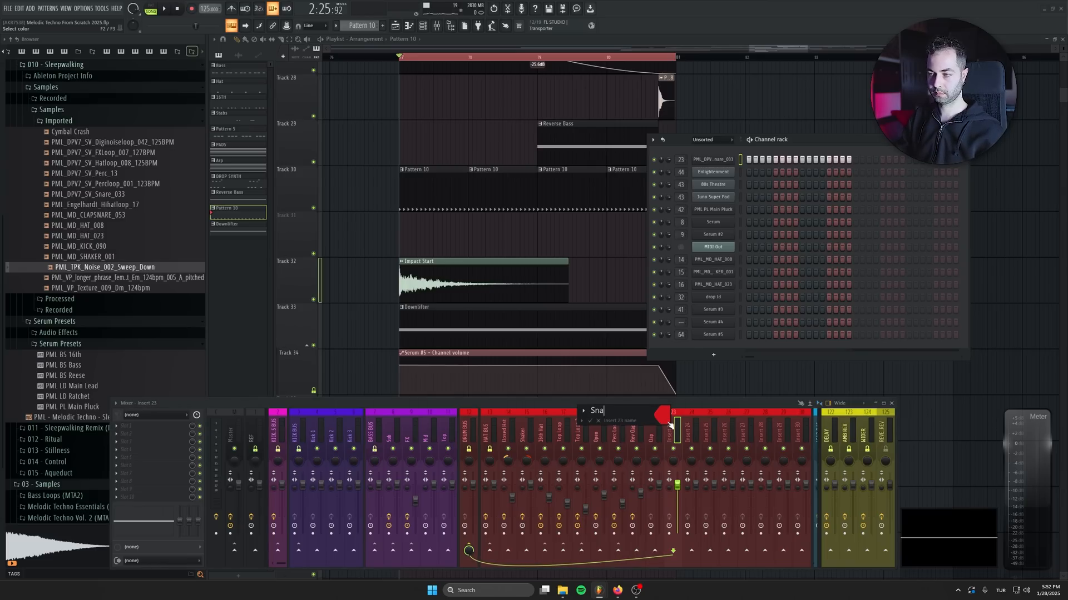
pyautogui.write('res')
pyautogui.press('Return')
pyautogui.click(172, 441)
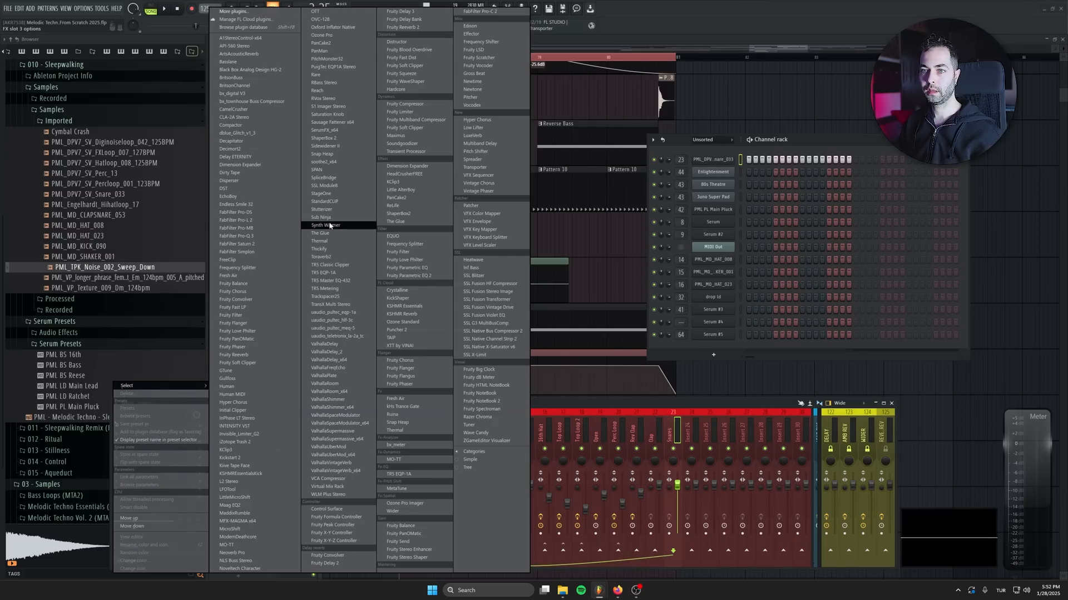
pyautogui.click(259, 325)
pyautogui.hotkey('ctrl', 'z')
# Load Fruity Filter in the first effect slot of the Snares mixer track and create an automation clip for its cutoff frequency
pyautogui.click(159, 428)
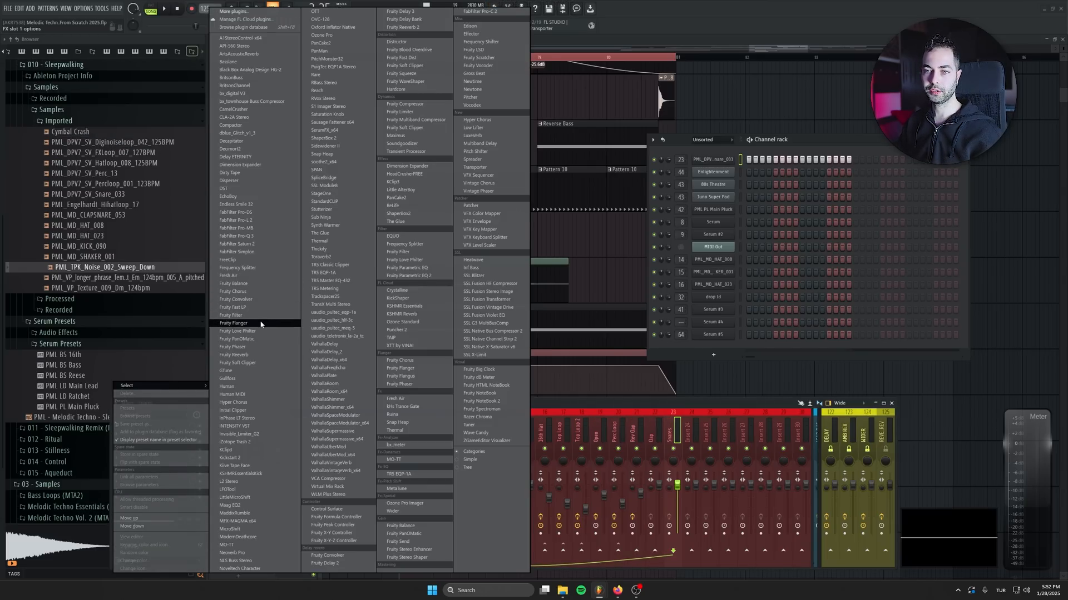
pyautogui.click(261, 317)
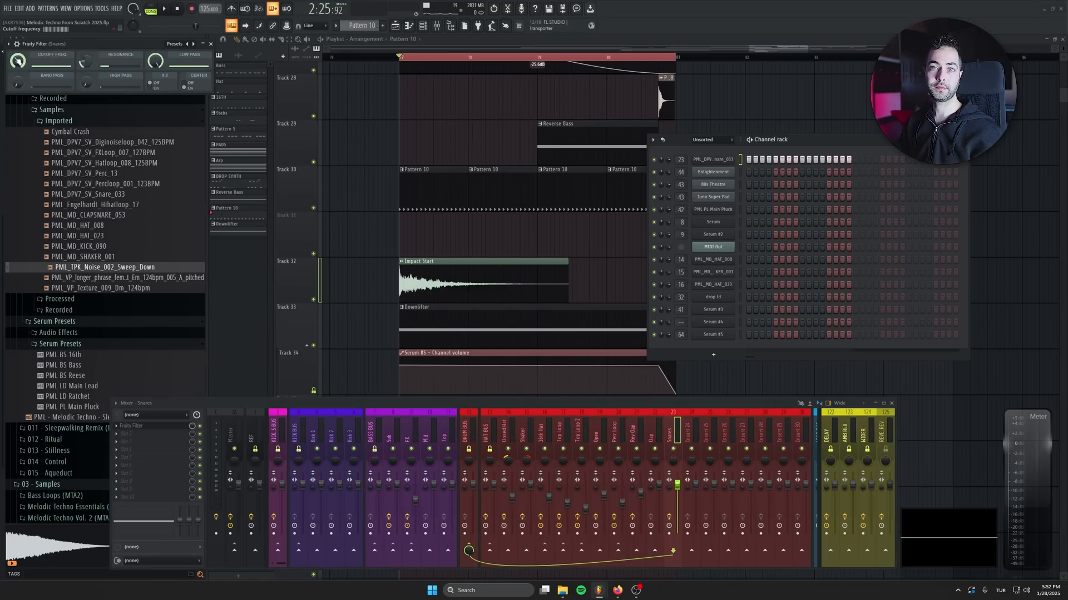
pyautogui.rightClick(18, 61)
pyautogui.click(47, 98)
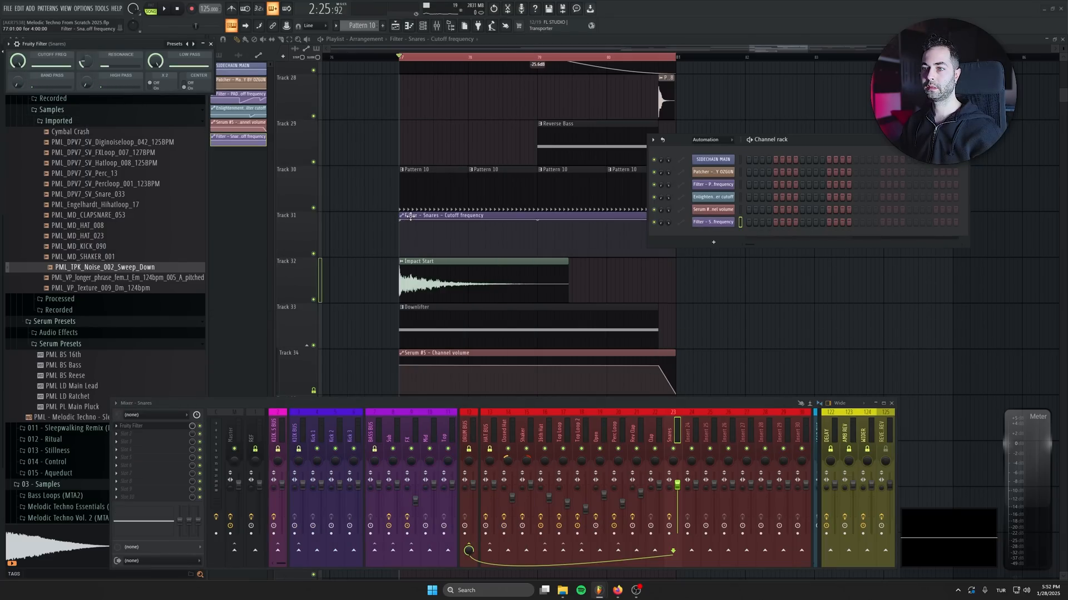
# Shape the snare cutoff automation on Track 31 to dip at bar 77 and rise until the snare roll ends, checking it during playback
pyautogui.moveTo(410, 216); pyautogui.dragTo(396, 227)
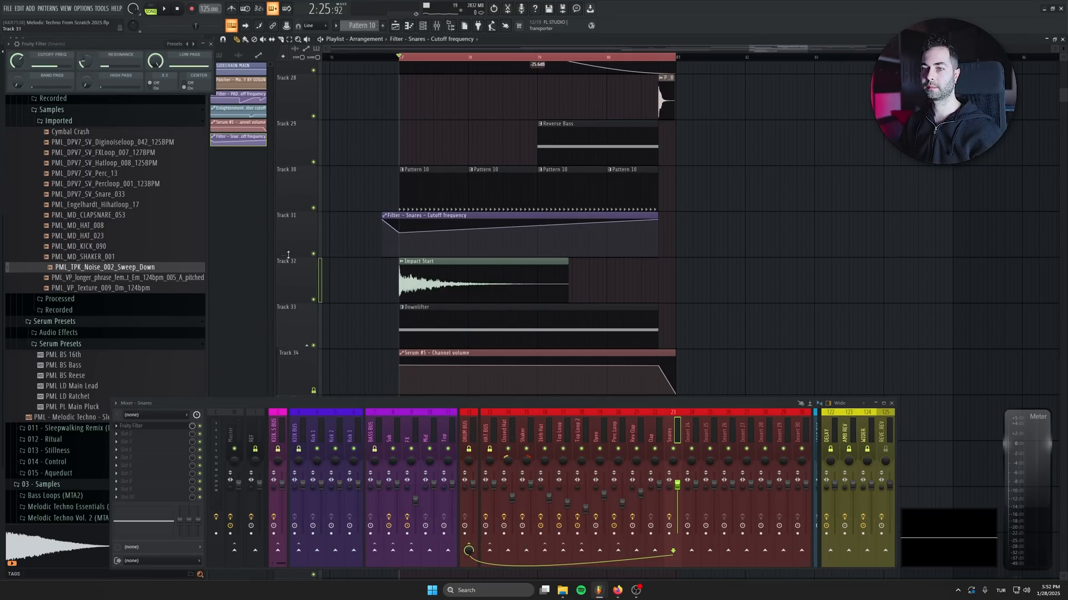
pyautogui.press('space')
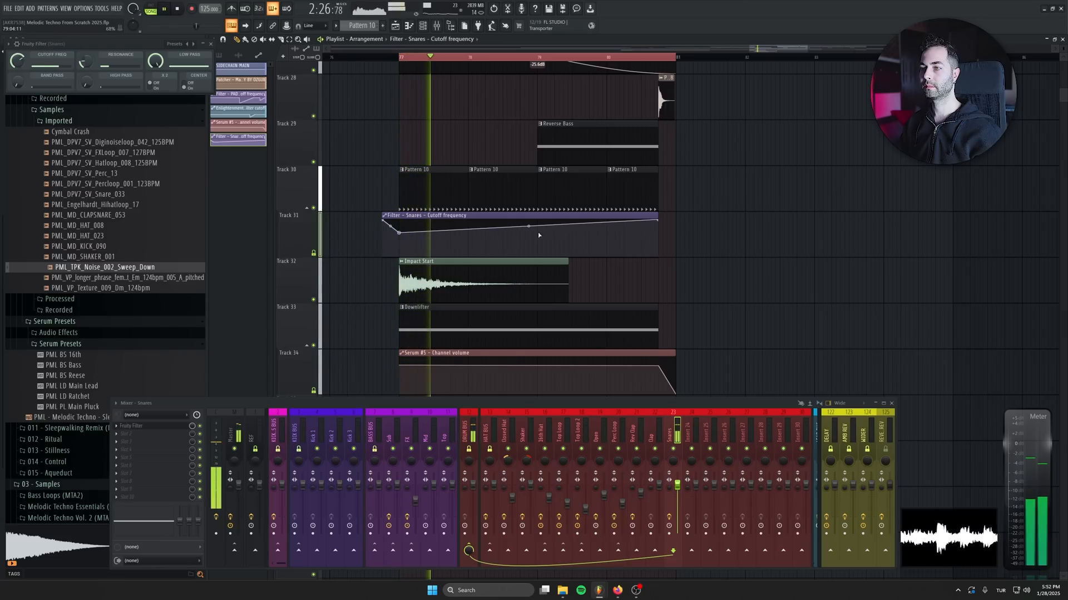
pyautogui.moveTo(399, 232)
pyautogui.mouseDown()
pyautogui.moveTo(401, 249)
pyautogui.moveTo(398, 238)
pyautogui.mouseUp()
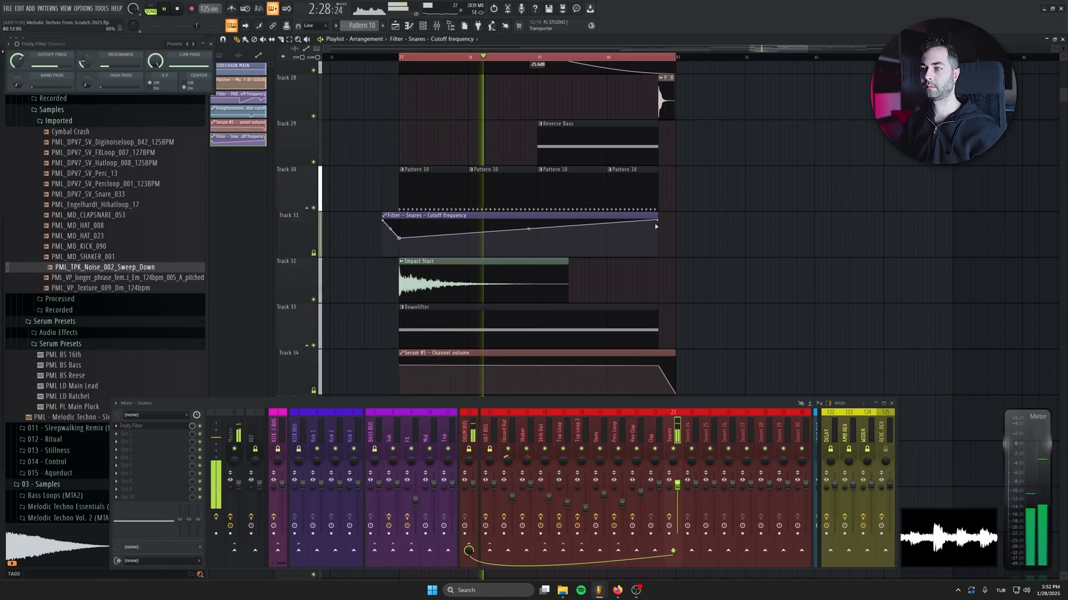
pyautogui.press('F9')
pyautogui.scroll(-5, 689, 313)
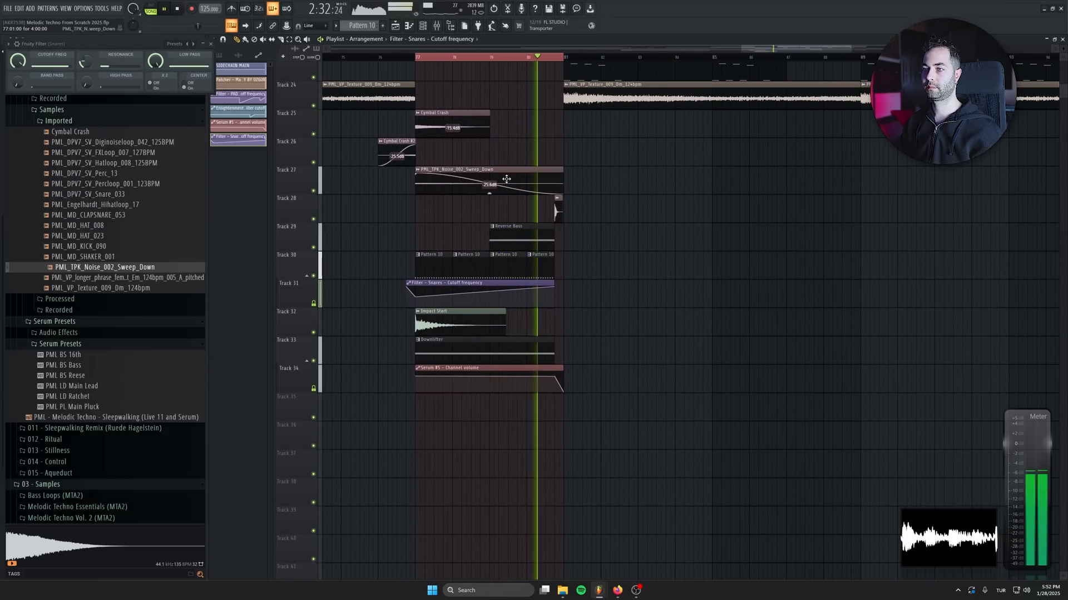
pyautogui.press('space')
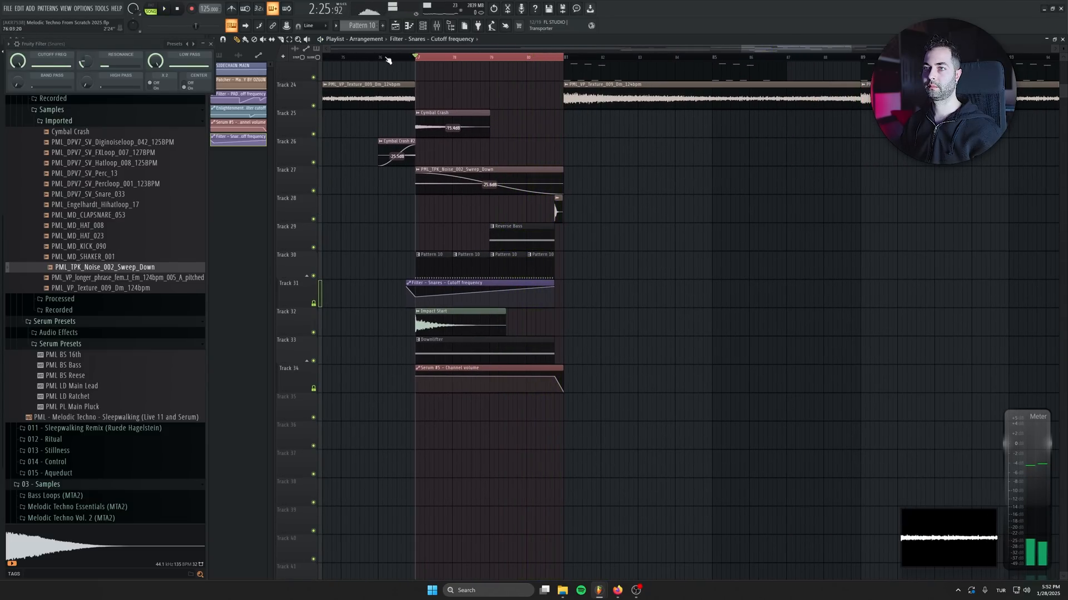
# Place PML_DPV7_SV_FXLoop_007_127BPM on Track 35 from bar 69 so its peak meets bar 77, and open its sample settings
pyautogui.moveTo(106, 152); pyautogui.dragTo(616, 393)
pyautogui.scroll(-3, 649, 432)
pyautogui.doubleClick(617, 393)
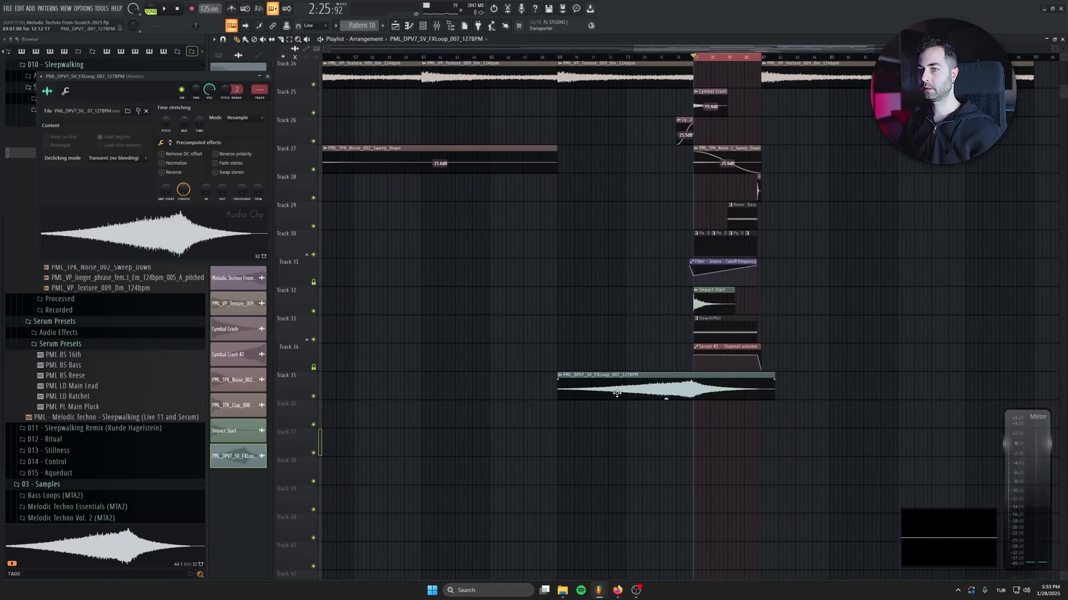
# Time-stretch the FX loop to the project tempo using Autodetect, close its settings, and lower the clip's gain
pyautogui.rightClick(198, 121)
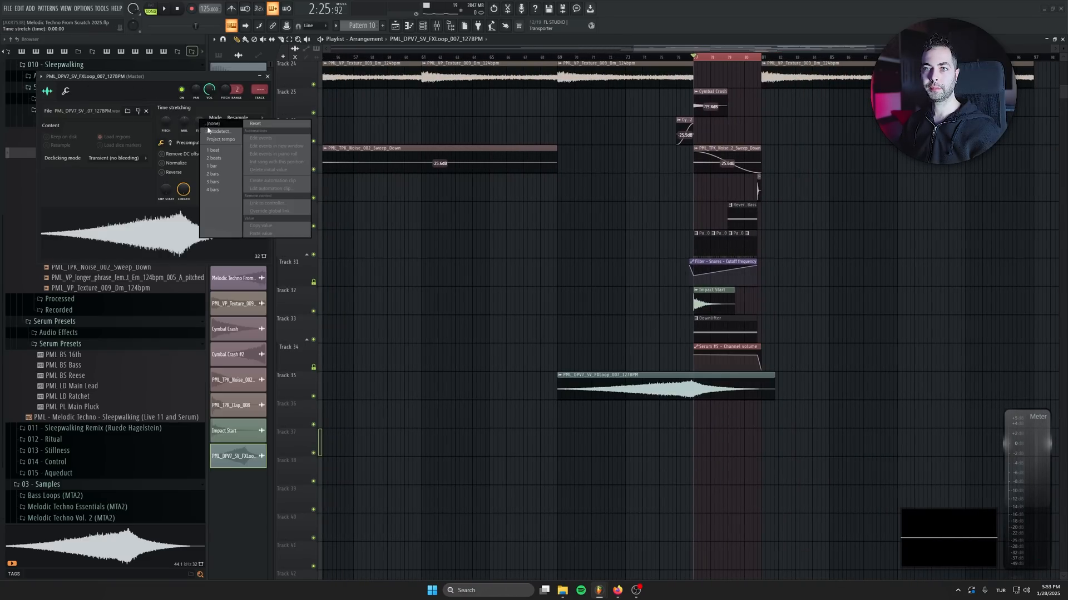
pyautogui.click(217, 132)
pyautogui.click(542, 299)
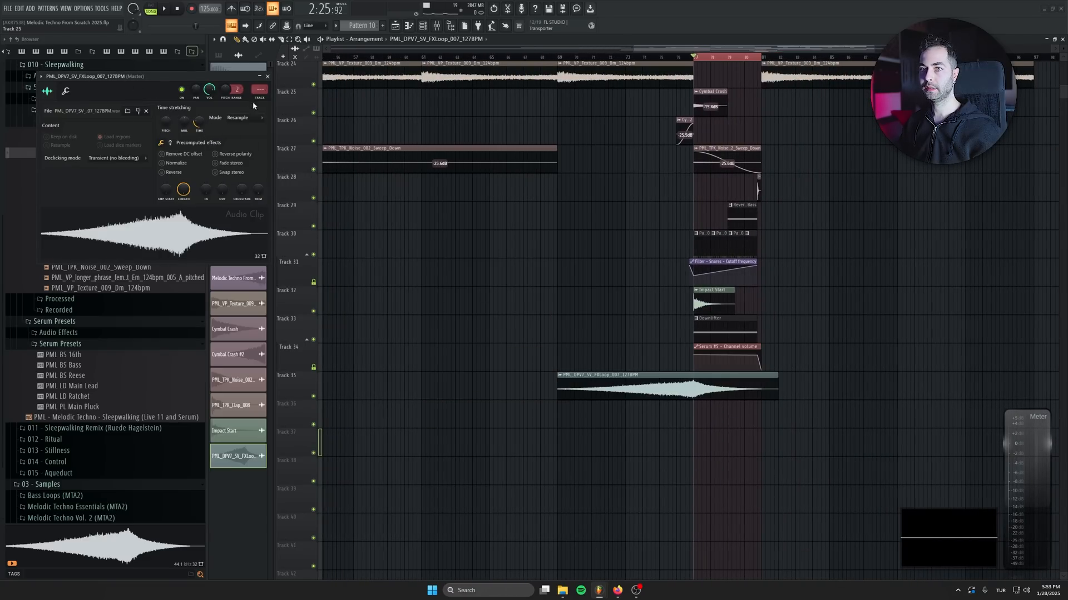
pyautogui.click(267, 77)
pyautogui.scroll(3, 594, 96)
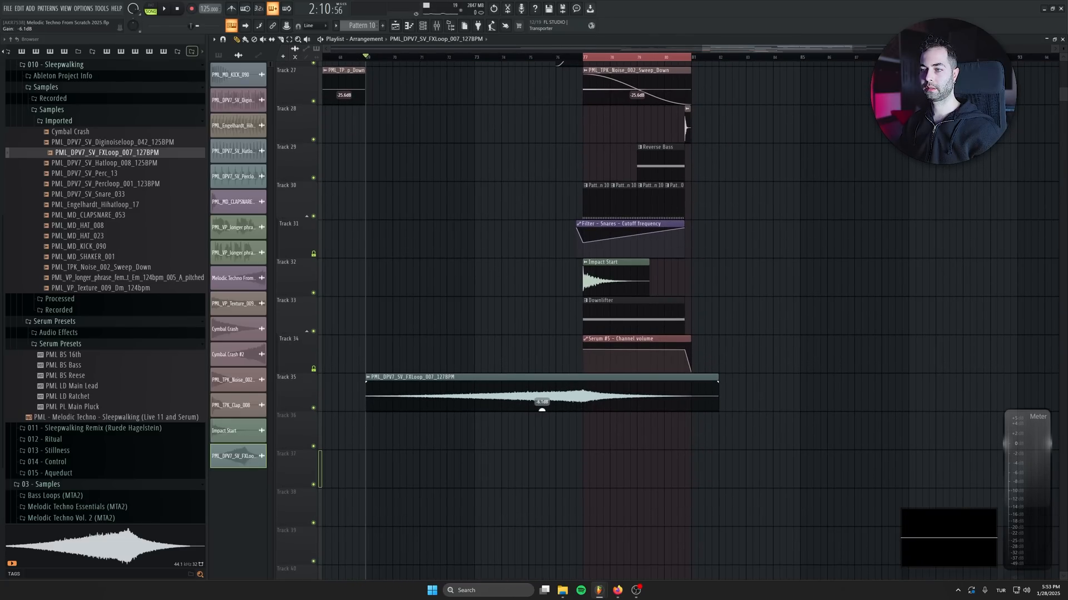
# Continue the Pattern 5 clips on Track 16 from bar 77 to bar 81, and play the transition
pyautogui.scroll(-3, 607, 410)
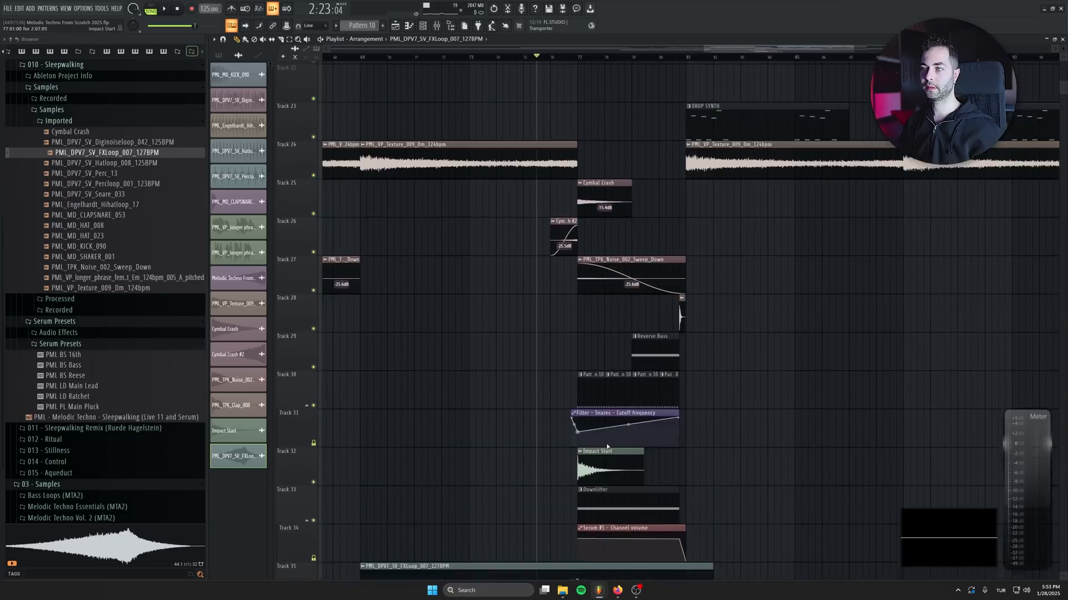
pyautogui.moveTo(452, 333); pyautogui.dragTo(438, 262)
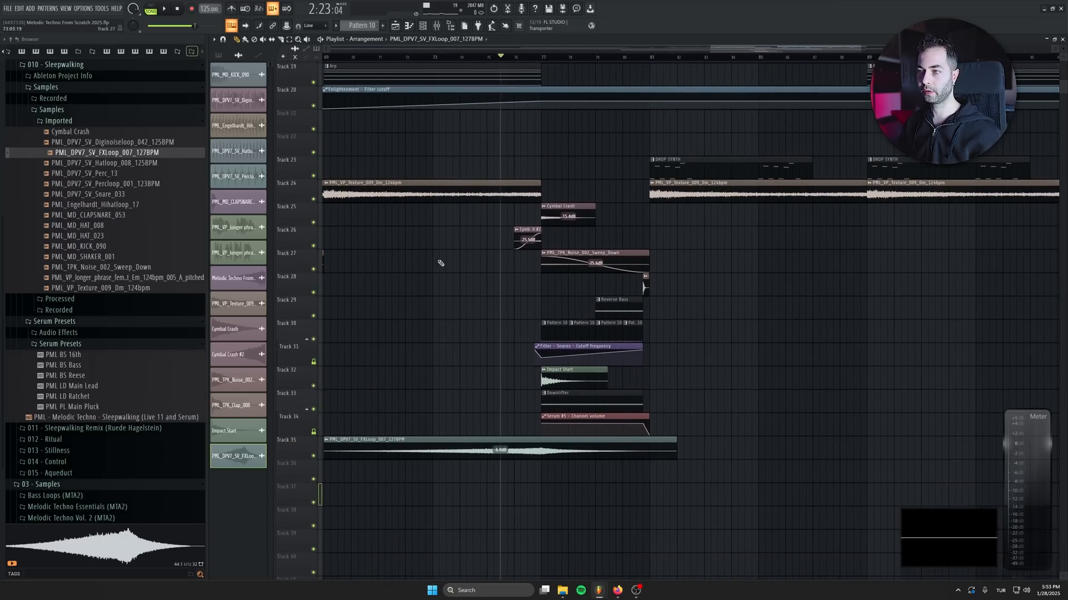
pyautogui.scroll(4, 466, 192)
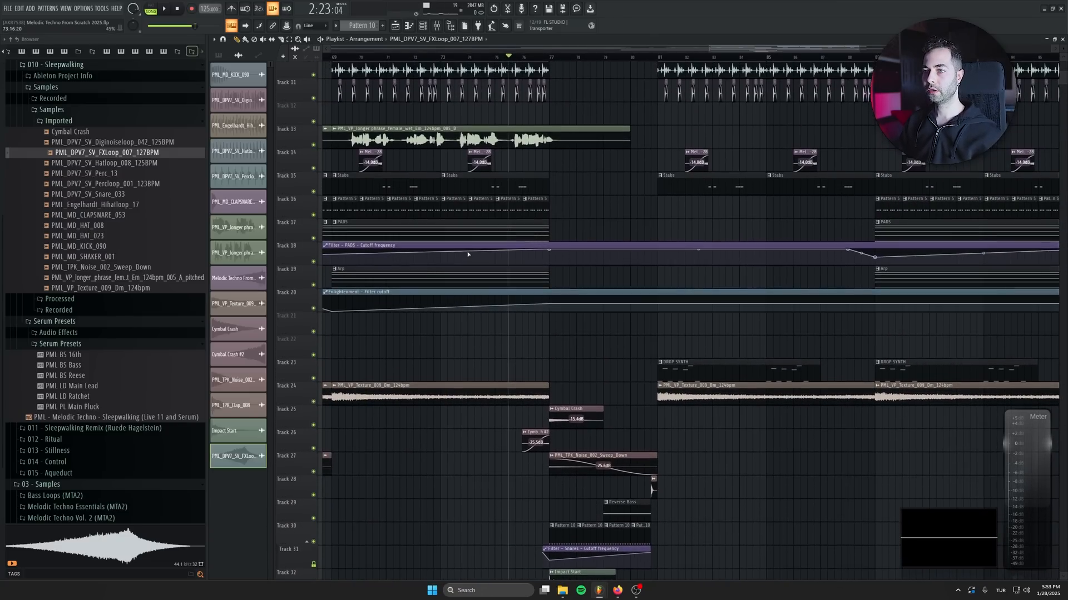
pyautogui.click(559, 204)
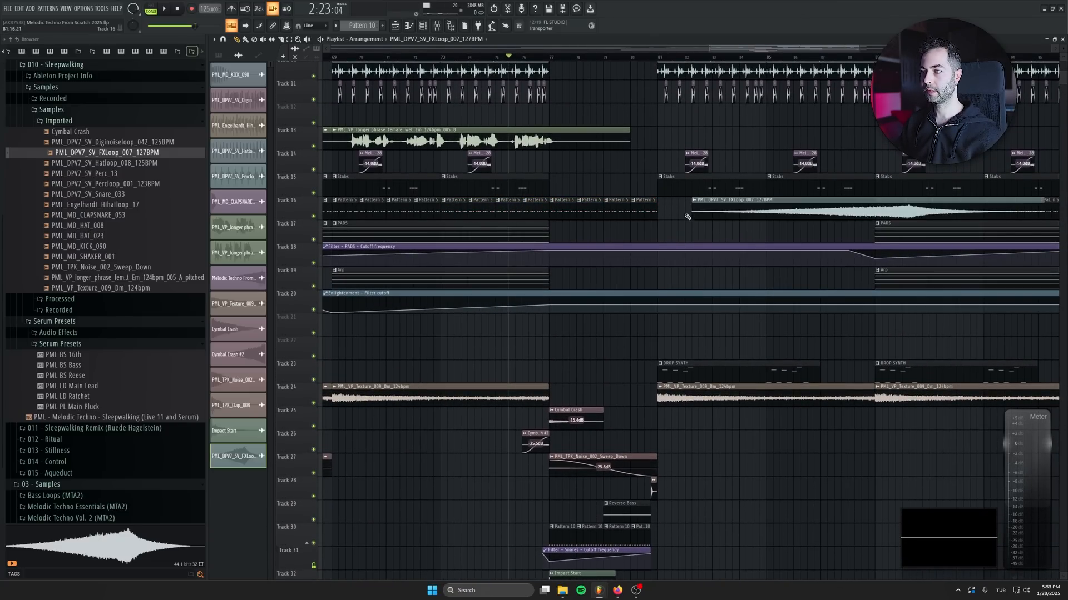
pyautogui.press('space')
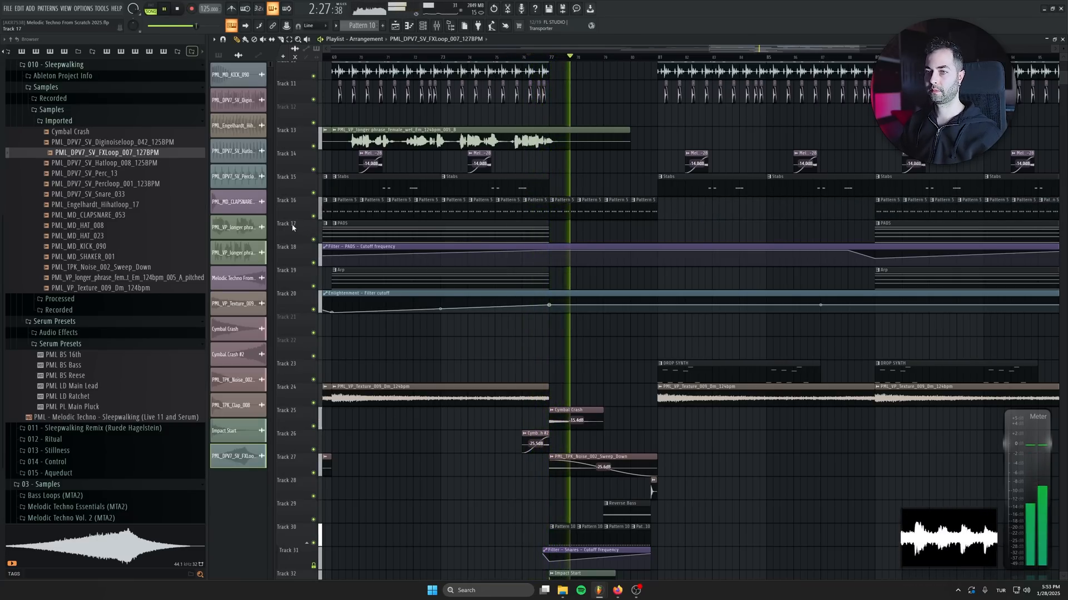
# Shorten the last Pattern 5 clip before bar 81 to end with the snare roll, and listen on into the drop
pyautogui.scroll(1, 660, 246)
pyautogui.scroll(3, 660, 247)
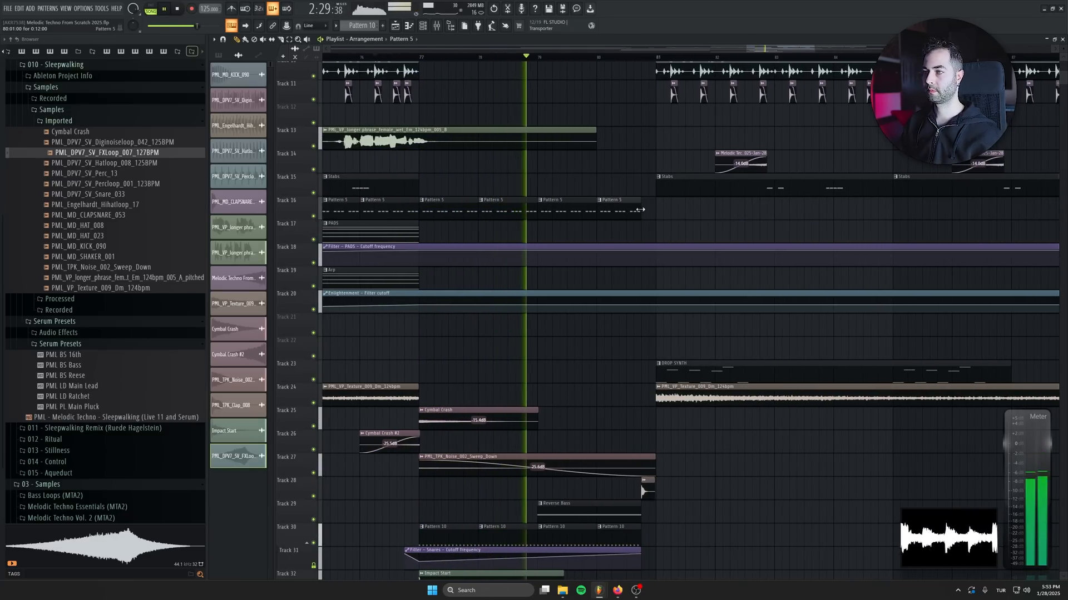
pyautogui.scroll(-3, 558, 291)
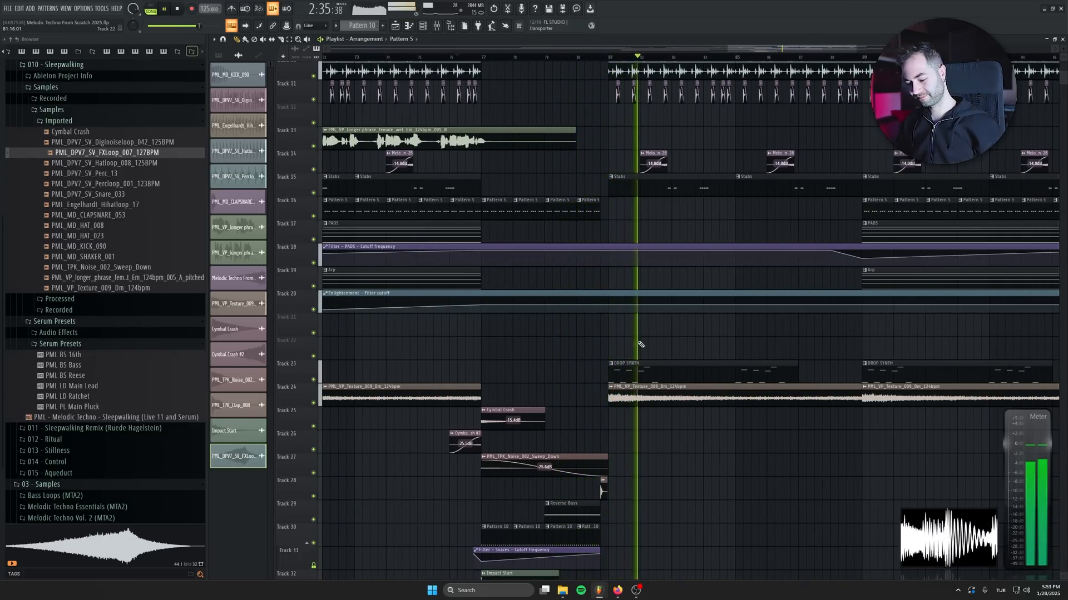
pyautogui.moveTo(619, 329)
pyautogui.mouseDown()
pyautogui.moveTo(527, 370)
pyautogui.moveTo(478, 411)
pyautogui.mouseUp()
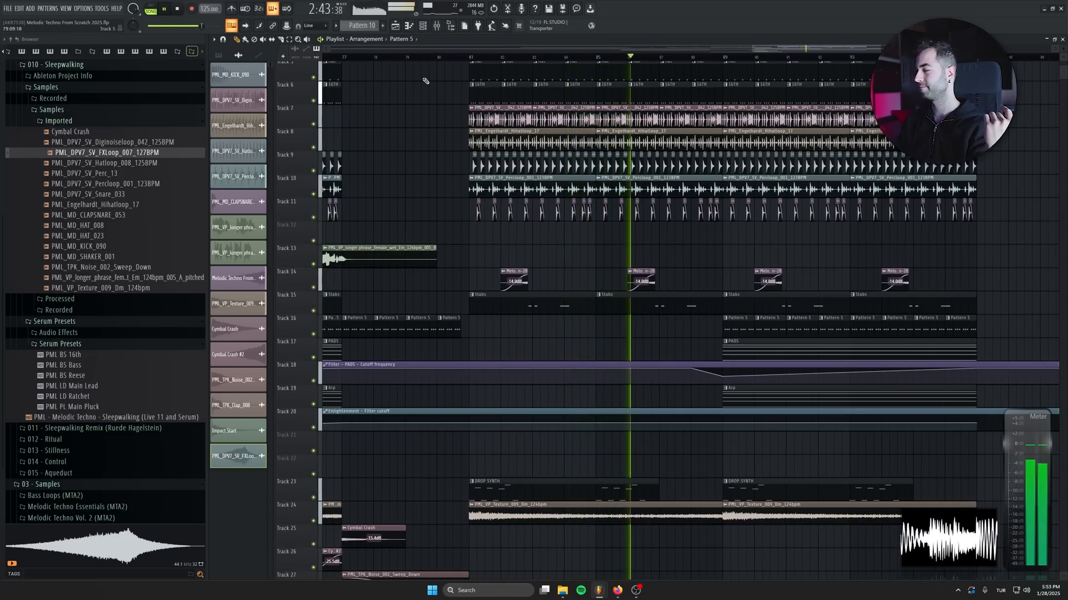
# Lower the Clap mixer track's volume to about -2.9 dB during playback
pyautogui.click(437, 26)
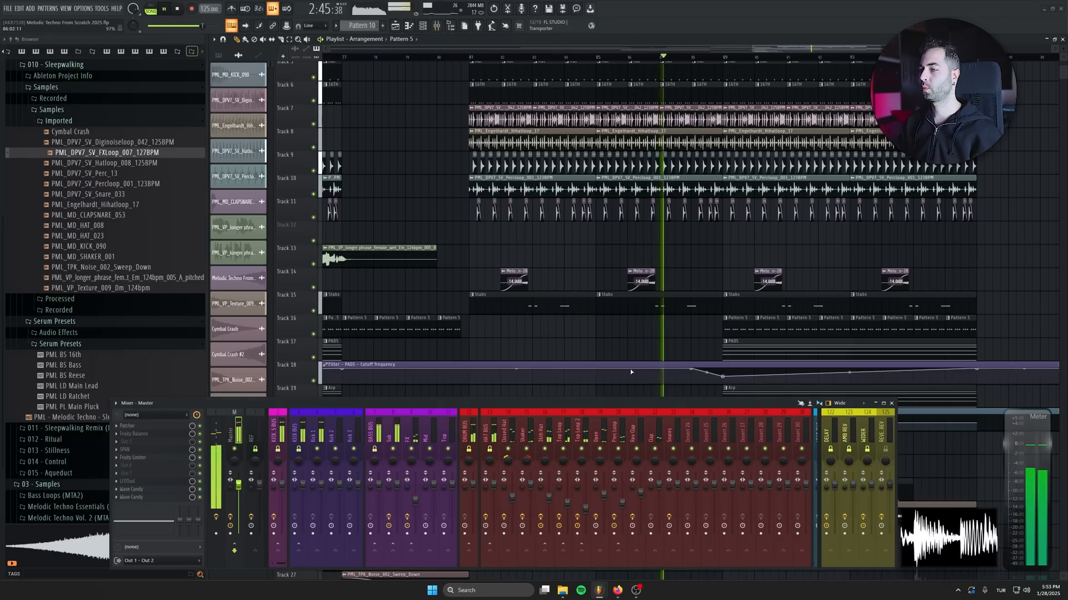
pyautogui.scroll(-6, 636, 427)
pyautogui.click(424, 493)
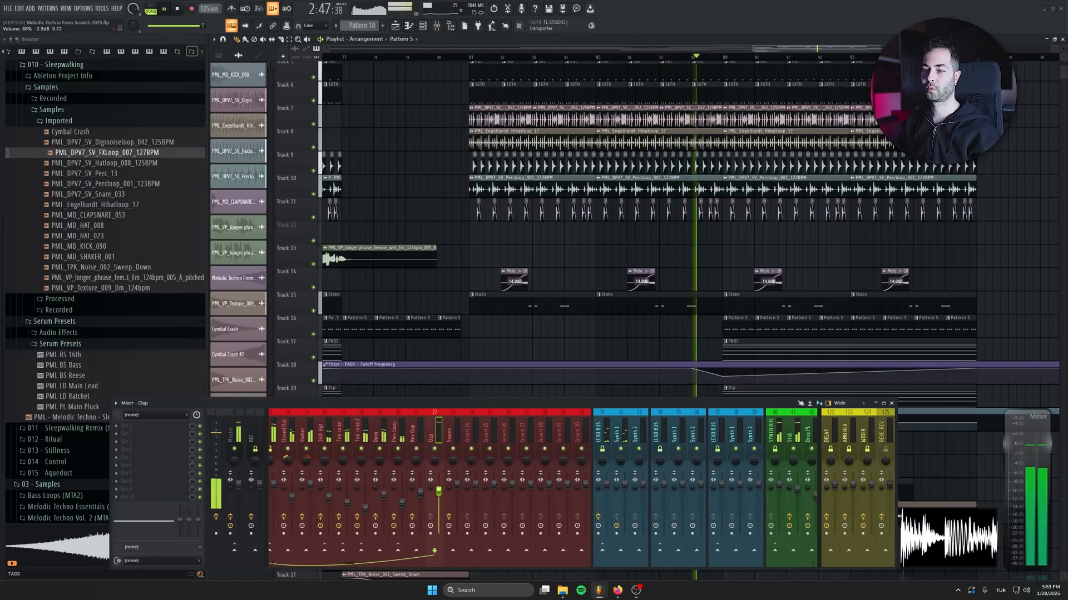
# Set the Rev Clap mixer track's volume to about -2.0 dB during playback
pyautogui.click(420, 492)
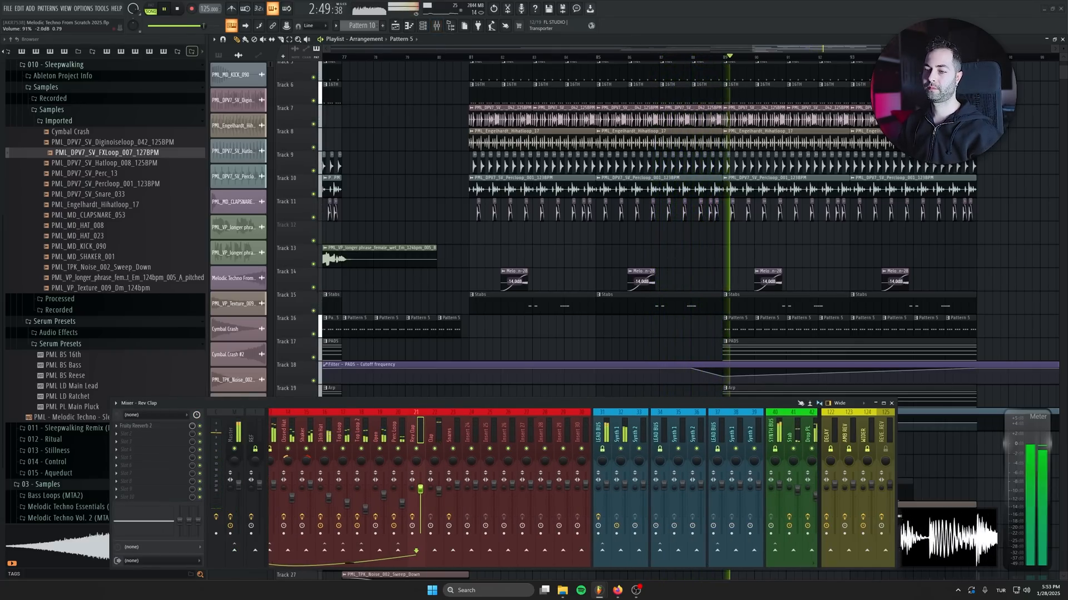
pyautogui.scroll(-3, 665, 338)
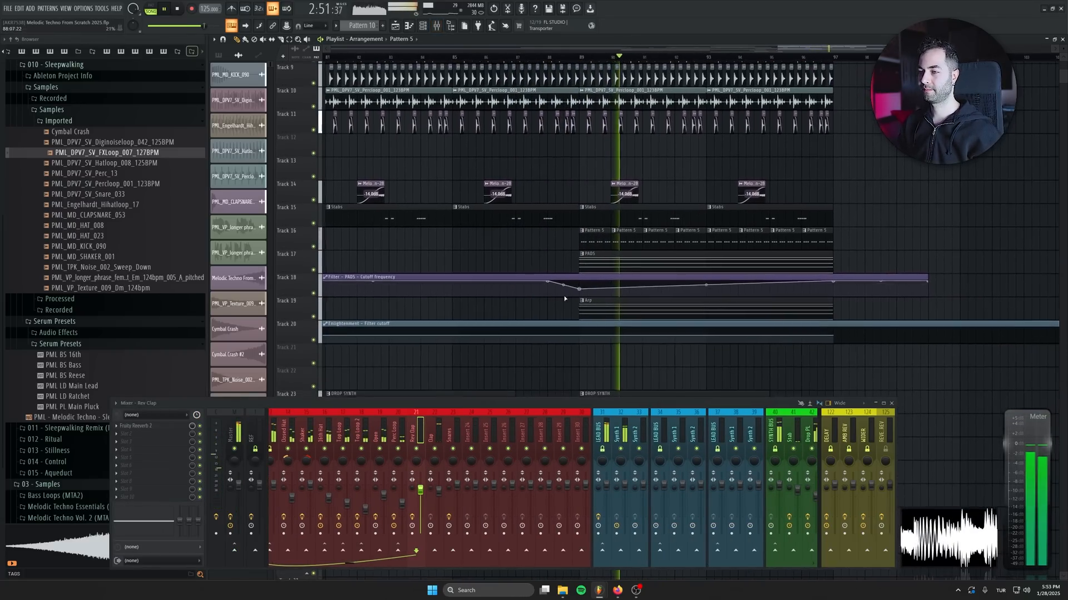
# Set the high-pass band in the Drop PL mixer track's Parametric EQ 2 to about 713 Hz and close the EQ
pyautogui.click(814, 431)
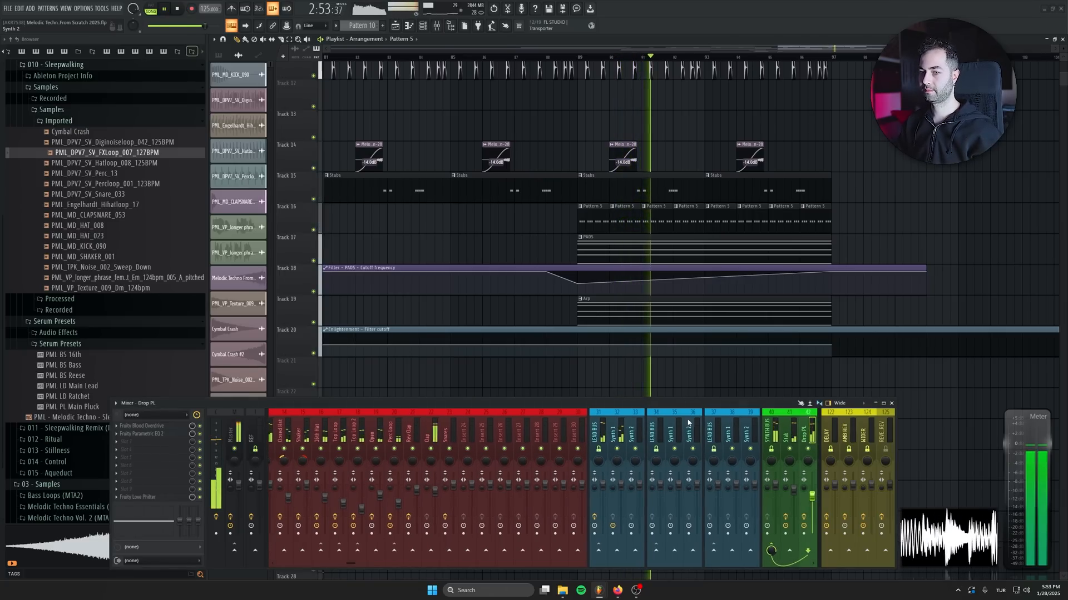
pyautogui.scroll(6, 478, 431)
pyautogui.click(142, 433)
pyautogui.moveTo(181, 189); pyautogui.dragTo(194, 192)
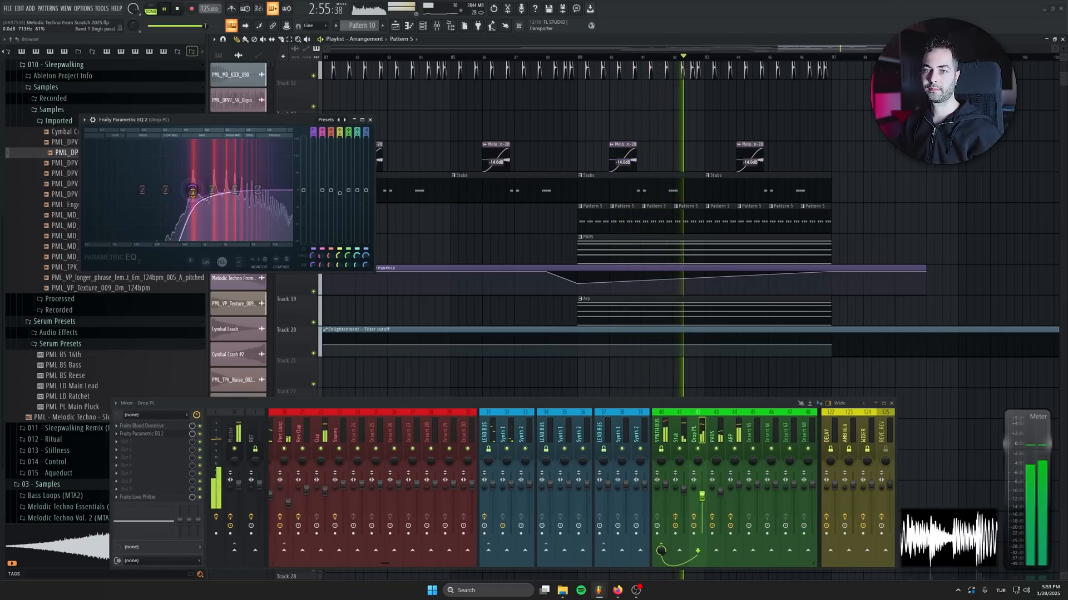
pyautogui.press('Escape')
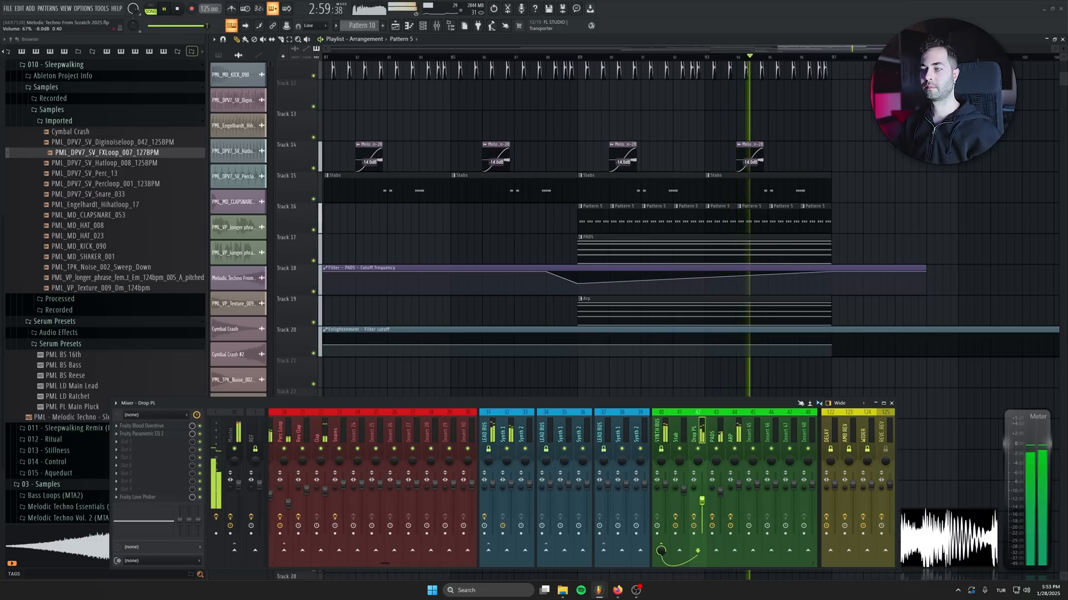
# Undo the last Drop PL volume change, then reopen the track's Parametric EQ 2 and lower its high-pass cutoff
pyautogui.hotkey('ctrl', 'z')
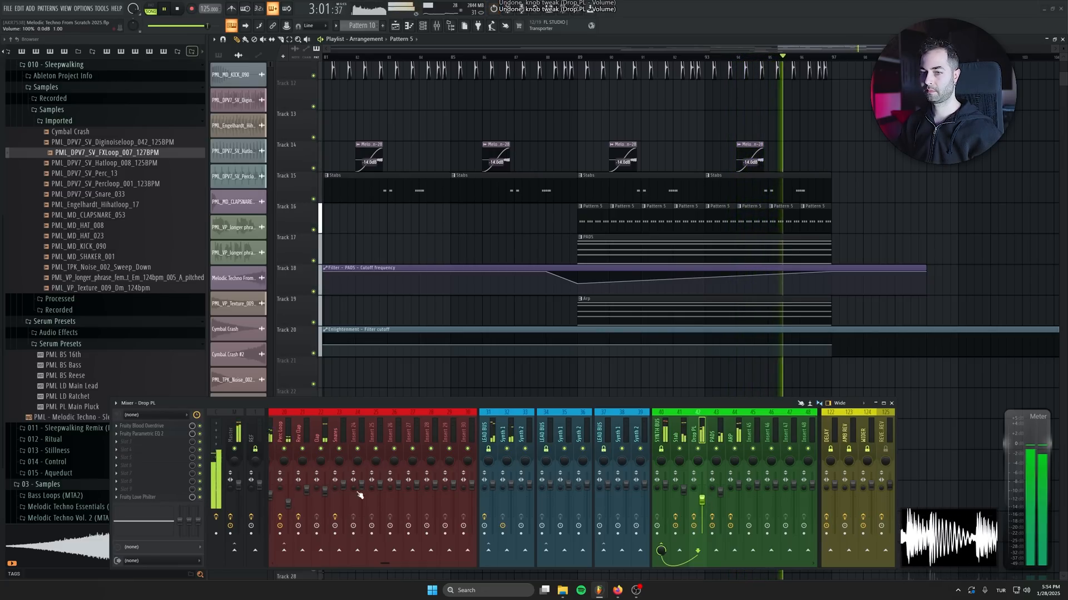
pyautogui.click(154, 437)
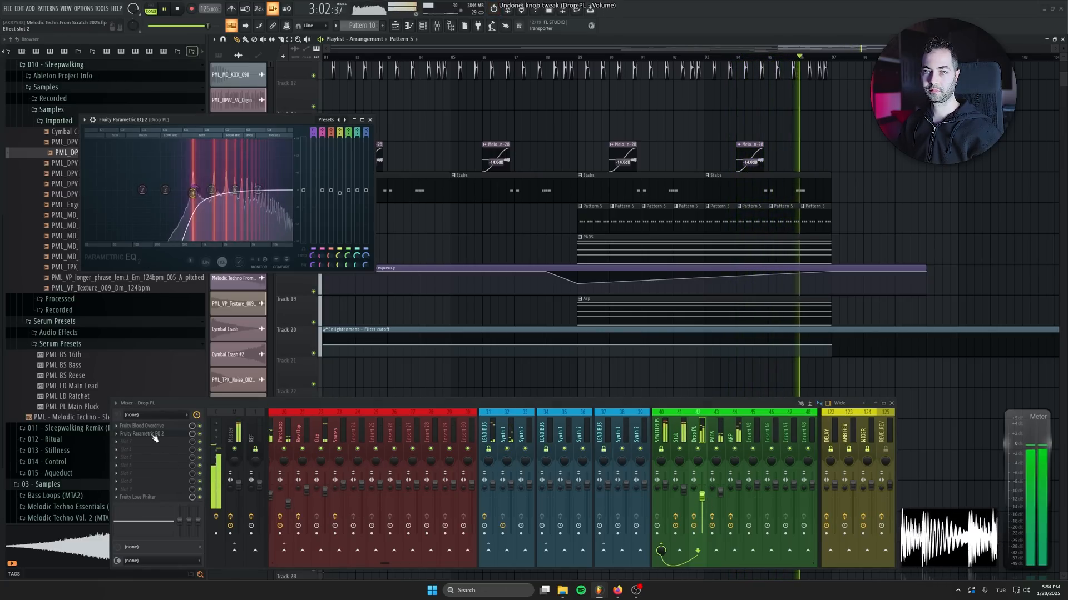
# Check the ARP mixer track's Parametric EQ 2, lower its volume to about -3.1 dB, and close both EQ windows
pyautogui.click(729, 448)
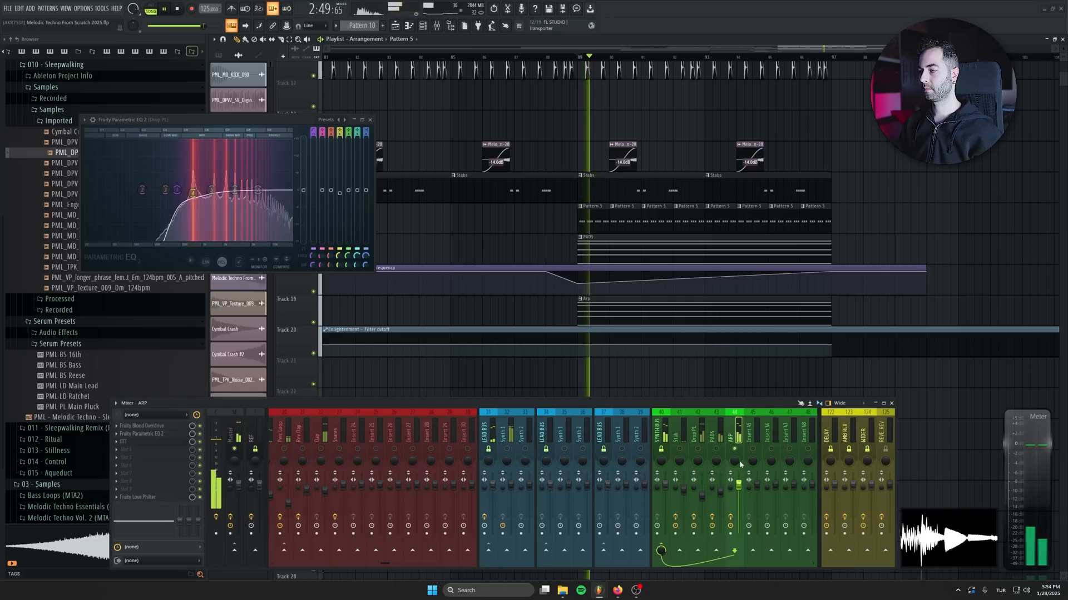
pyautogui.click(173, 435)
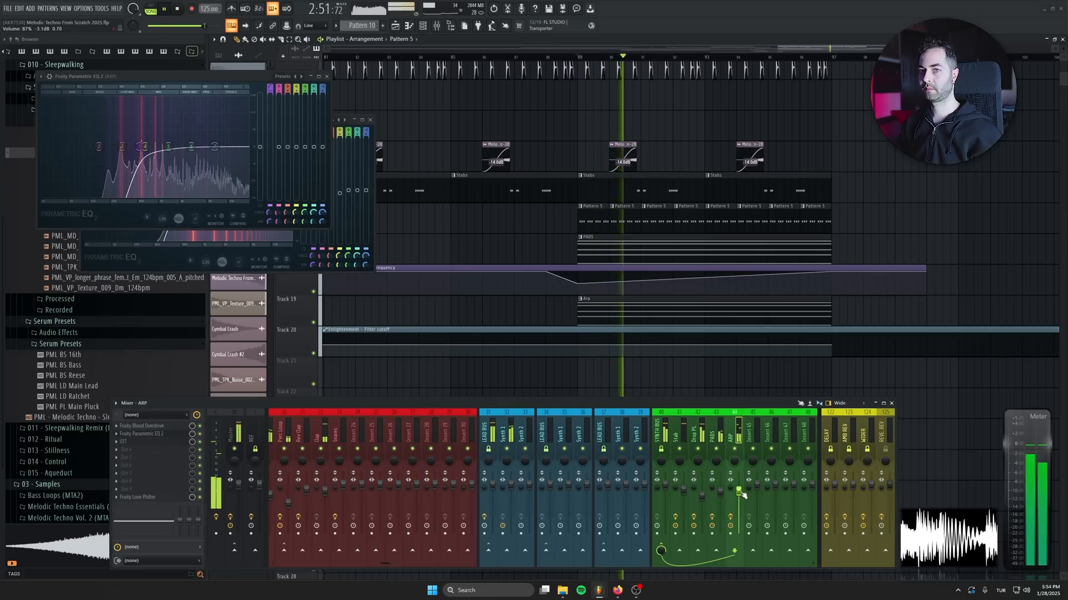
pyautogui.scroll(-2, 740, 493)
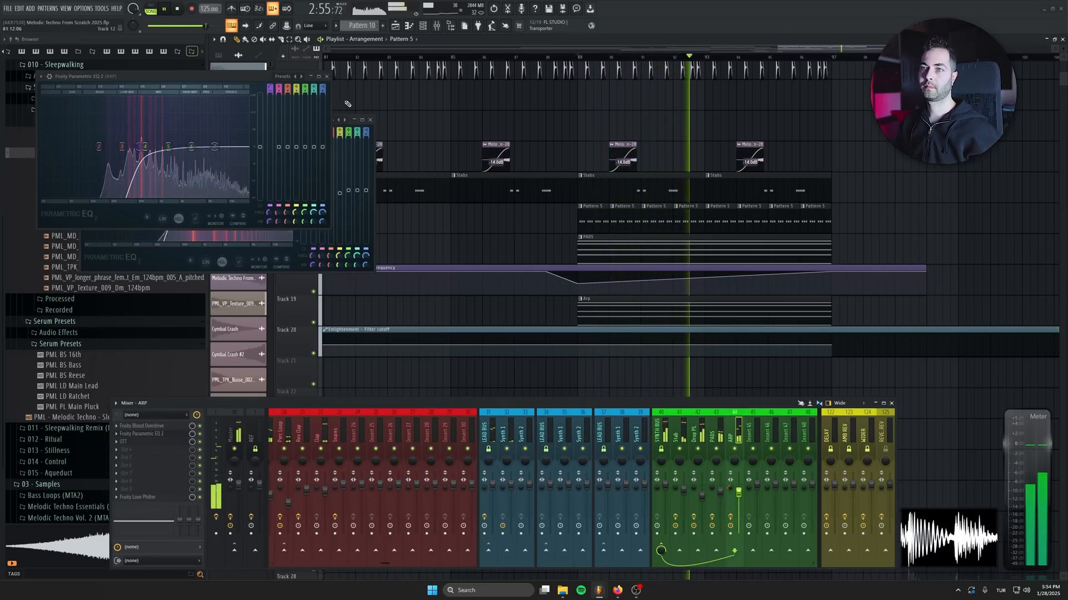
pyautogui.click(326, 77)
pyautogui.click(370, 120)
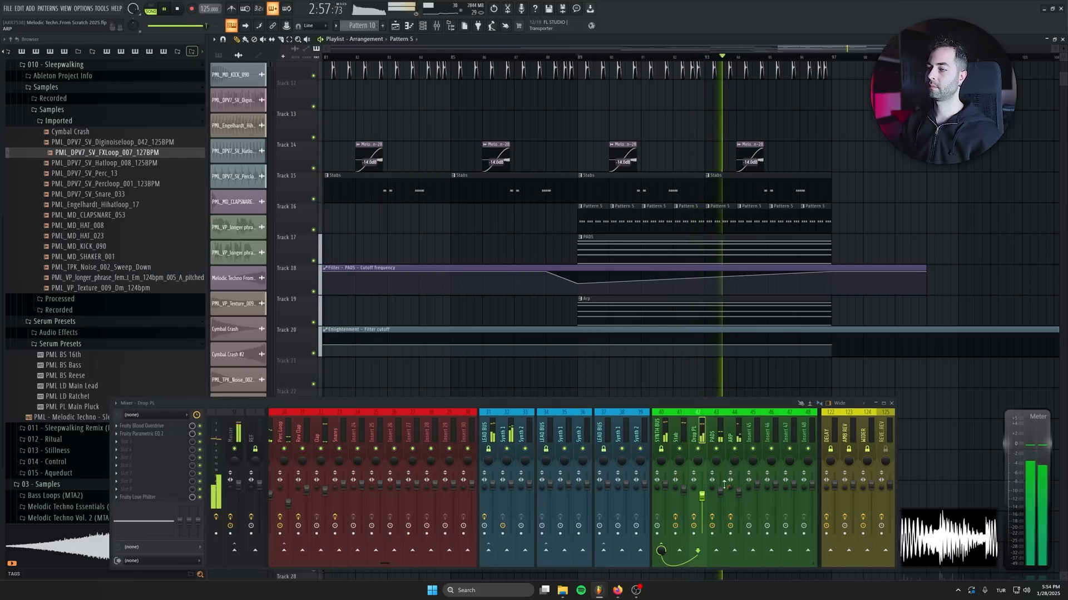
# Set the OTT depth on the LEAD BUS to 17 %, adjust its high-band gain, and listen through the drop
pyautogui.click(491, 429)
pyautogui.press('space')
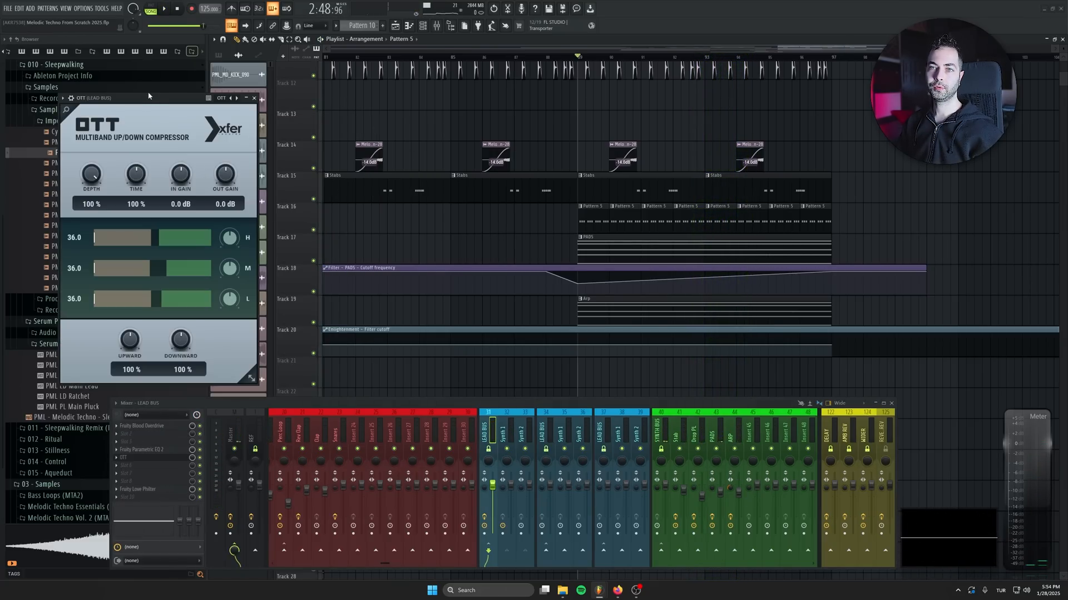
pyautogui.moveTo(149, 96); pyautogui.dragTo(319, 138)
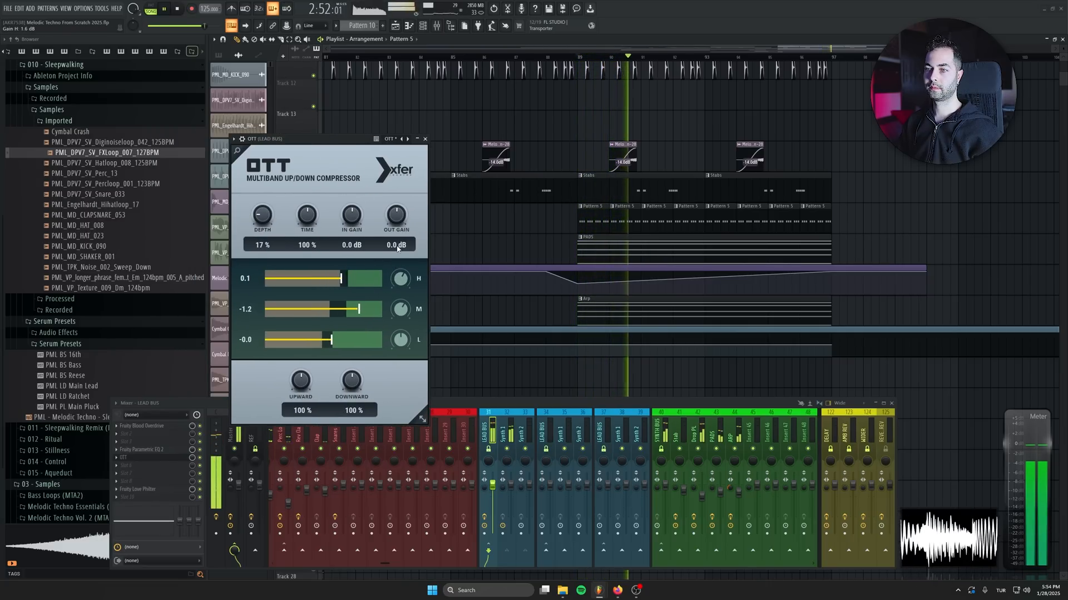
pyautogui.click(425, 139)
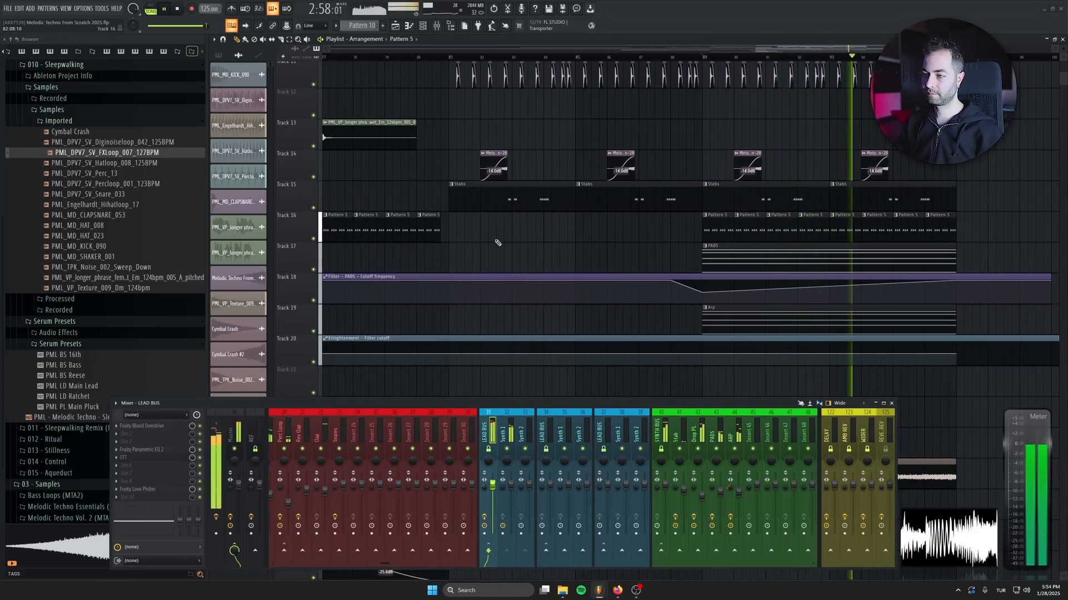
pyautogui.scroll(-3, 477, 230)
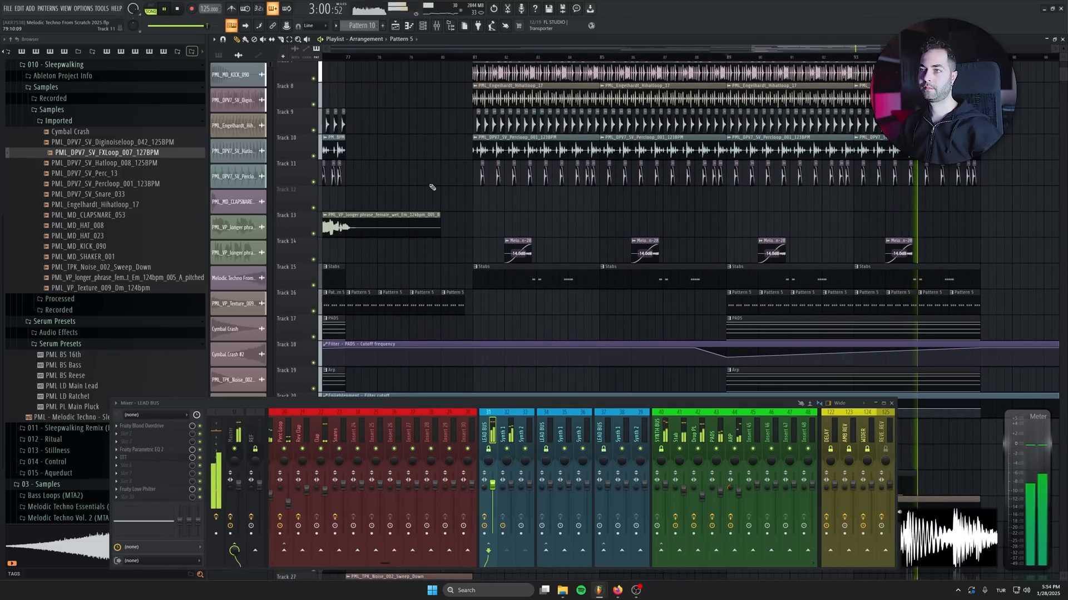
pyautogui.press('space')
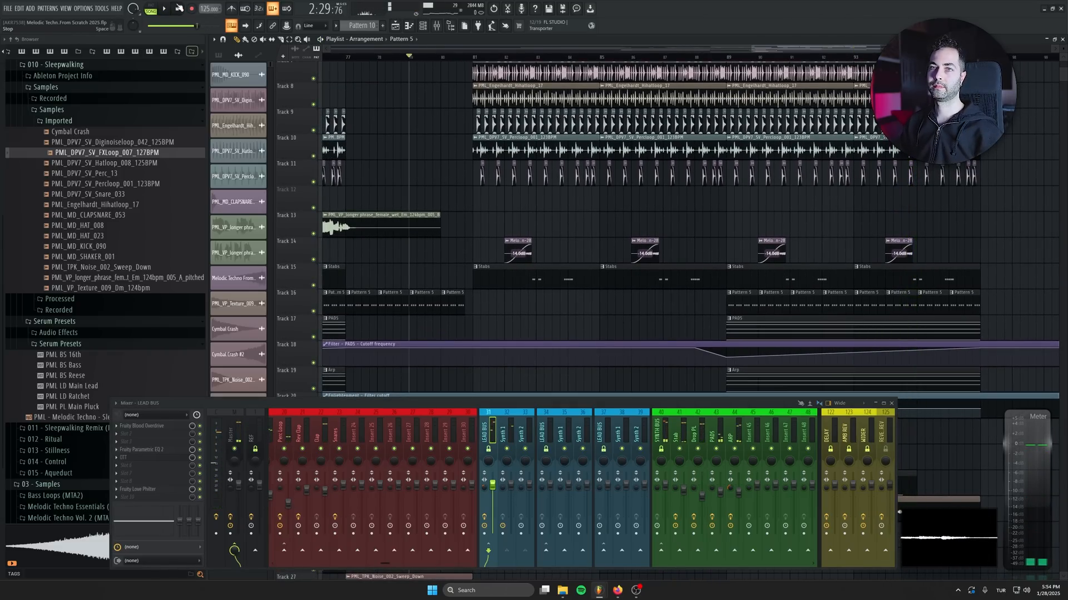
# Delete the 16TH clips on Track 6 from bar 61 to bar 69
pyautogui.scroll(5, 476, 156)
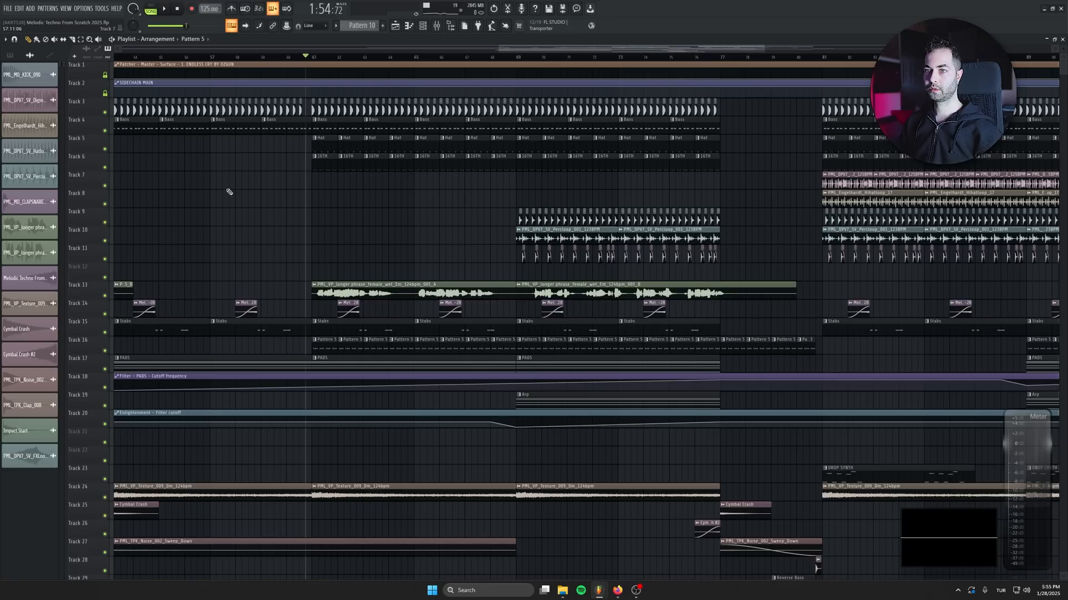
pyautogui.hscroll(3, 300, 178)
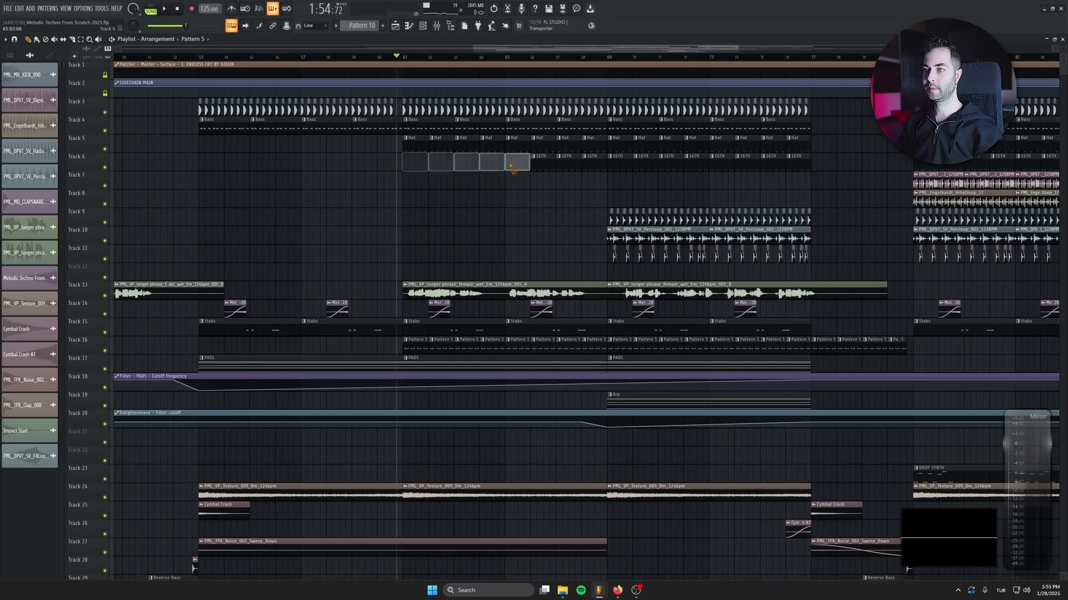
pyautogui.hscroll(4, 257, 221)
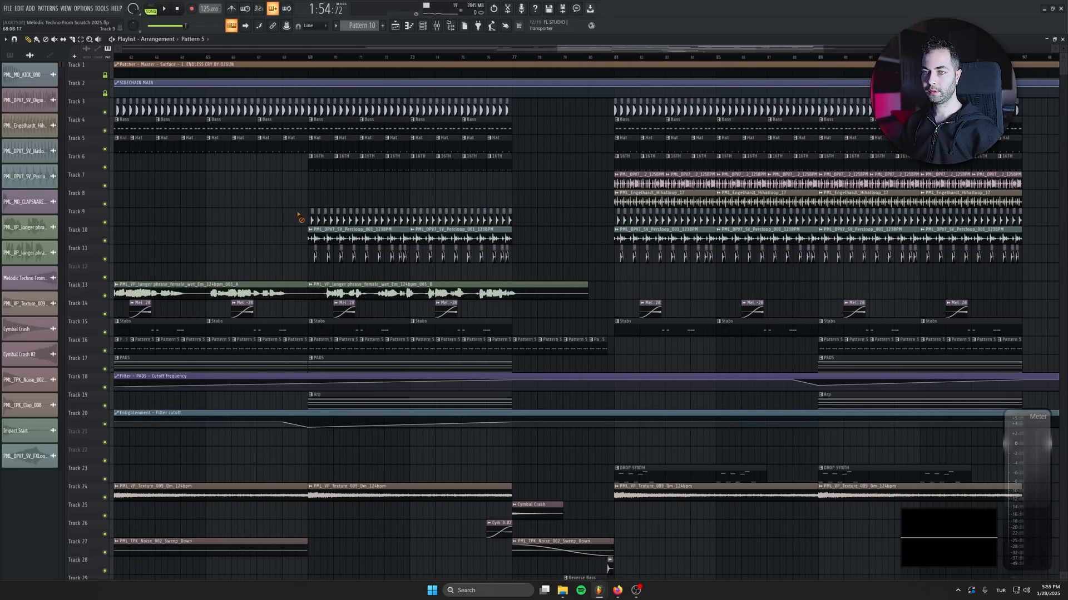
# Delete the Track 9 and Percloop clips in bars 69 to 77, and the Percloop and clap clips in bars 81 to 89
pyautogui.moveTo(299, 215); pyautogui.dragTo(519, 219)
pyautogui.click(325, 240)
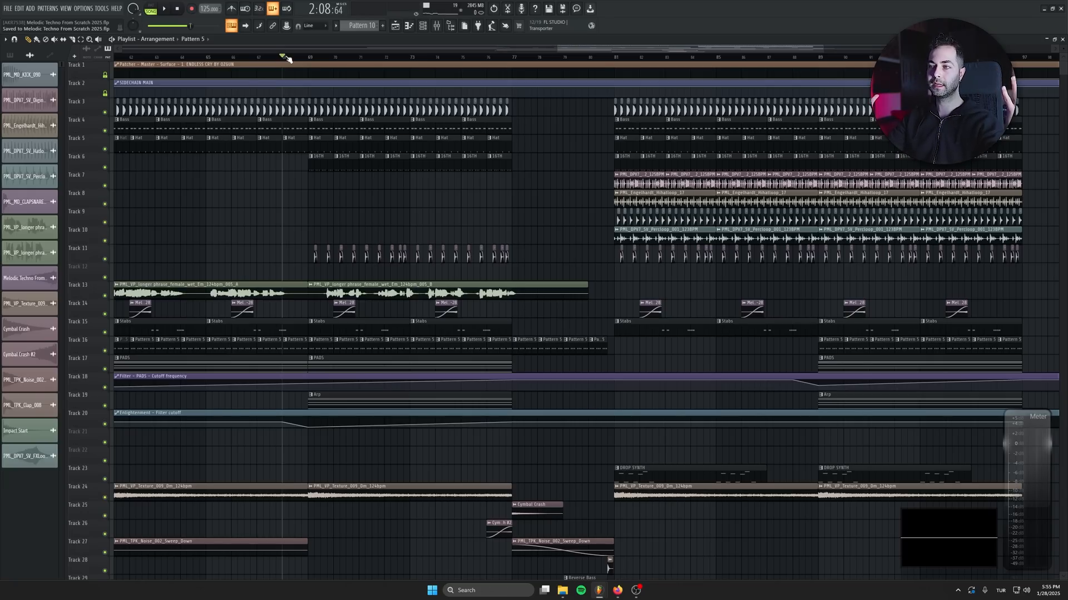
pyautogui.rightClick(732, 241)
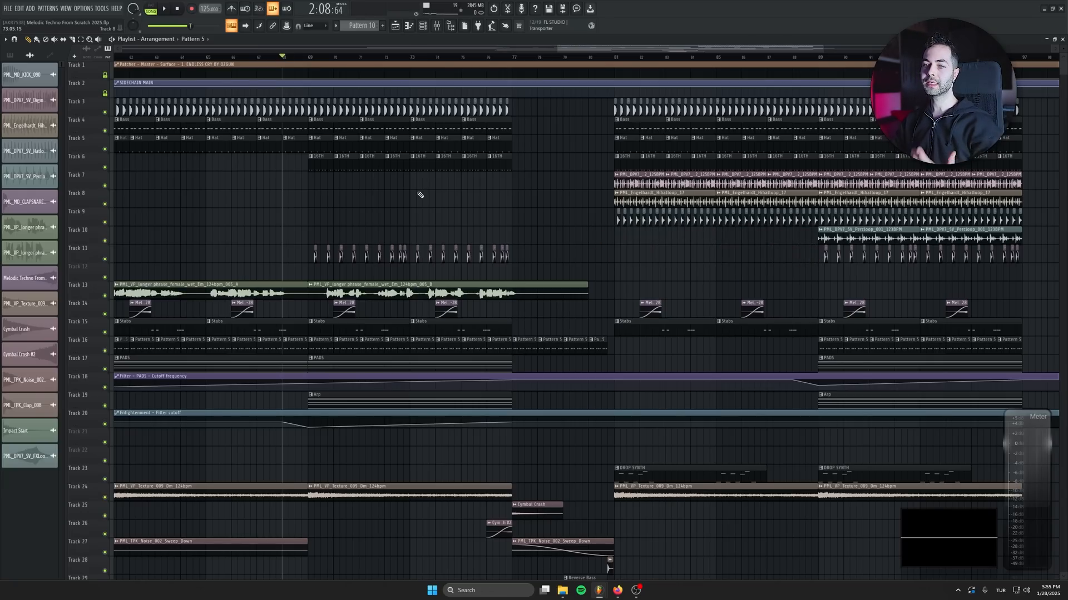
# Examine the clip layering across the break, build-up and drop in the playlist
pyautogui.hscroll(-3, 523, 249)
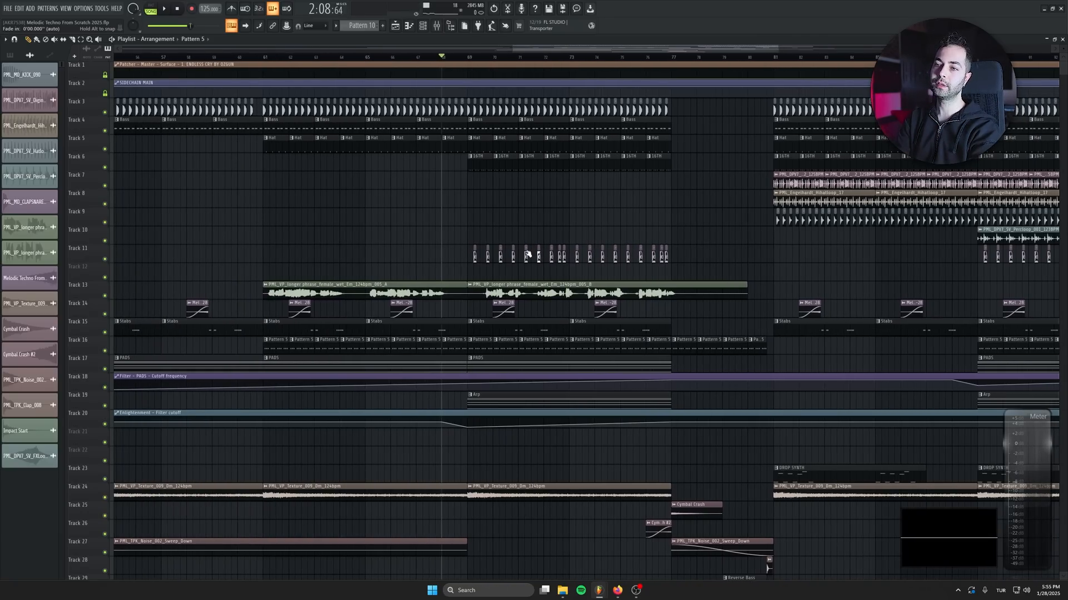
pyautogui.hscroll(-4, 612, 305)
pyautogui.hscroll(10, 611, 304)
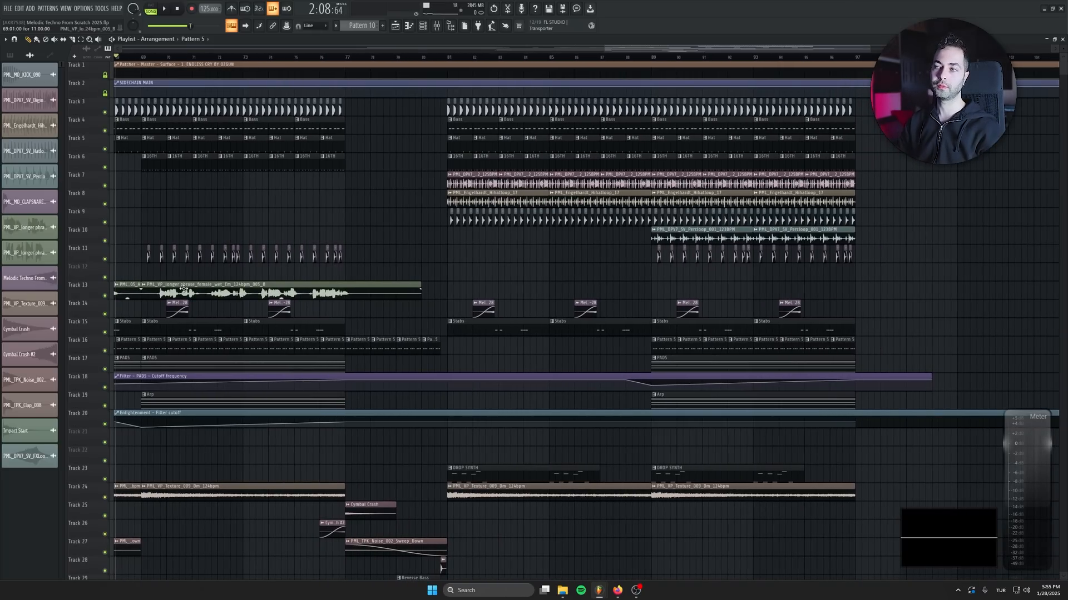
pyautogui.moveTo(884, 171); pyautogui.dragTo(681, 280)
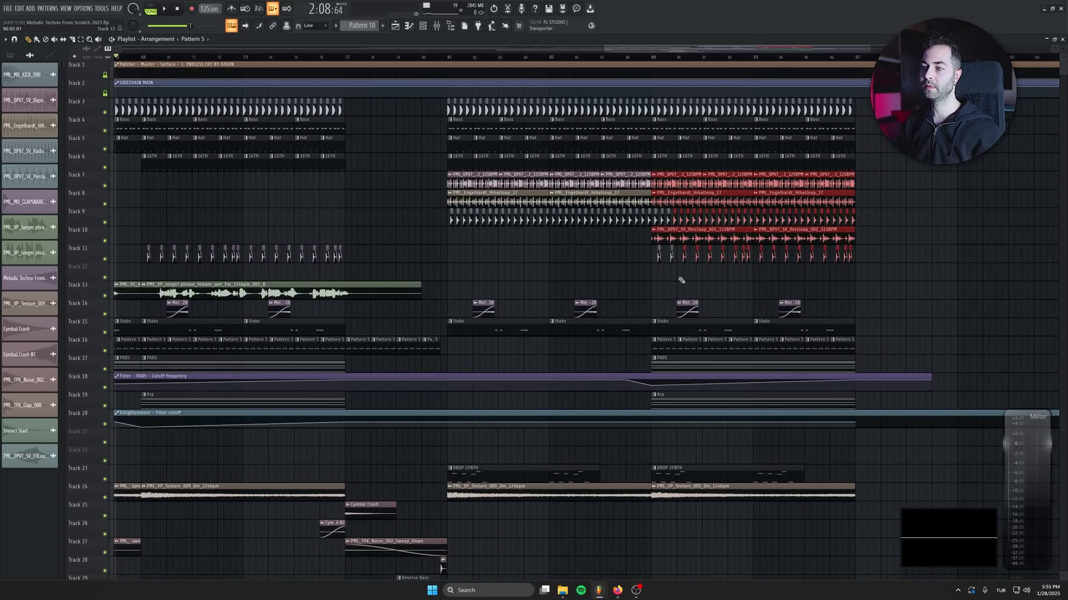
pyautogui.scroll(-5, 612, 341)
pyautogui.scroll(-4, 825, 409)
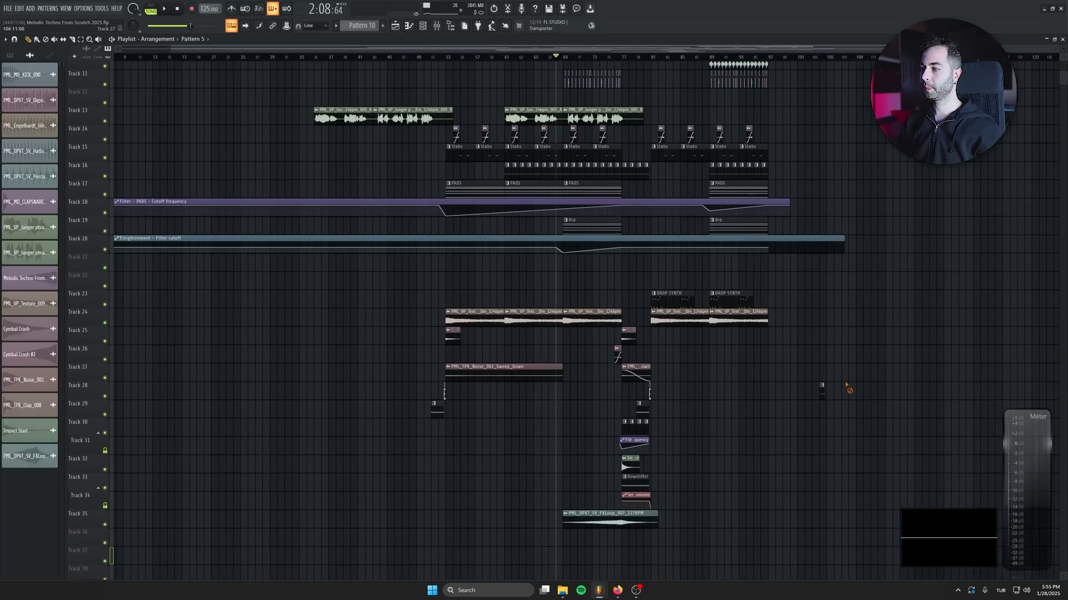
pyautogui.scroll(-3, 794, 367)
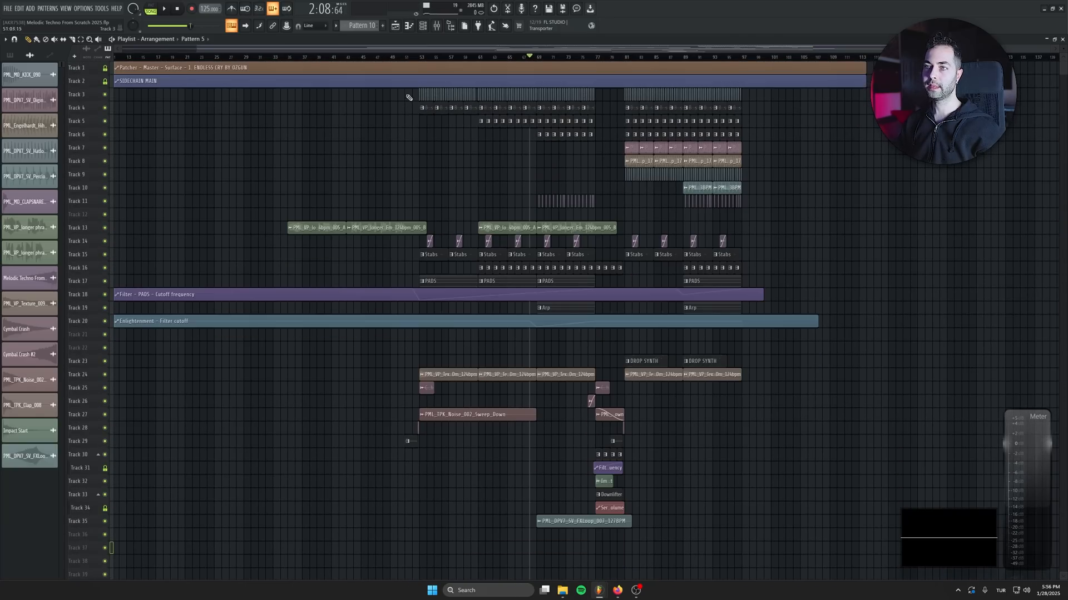
pyautogui.scroll(3, 432, 266)
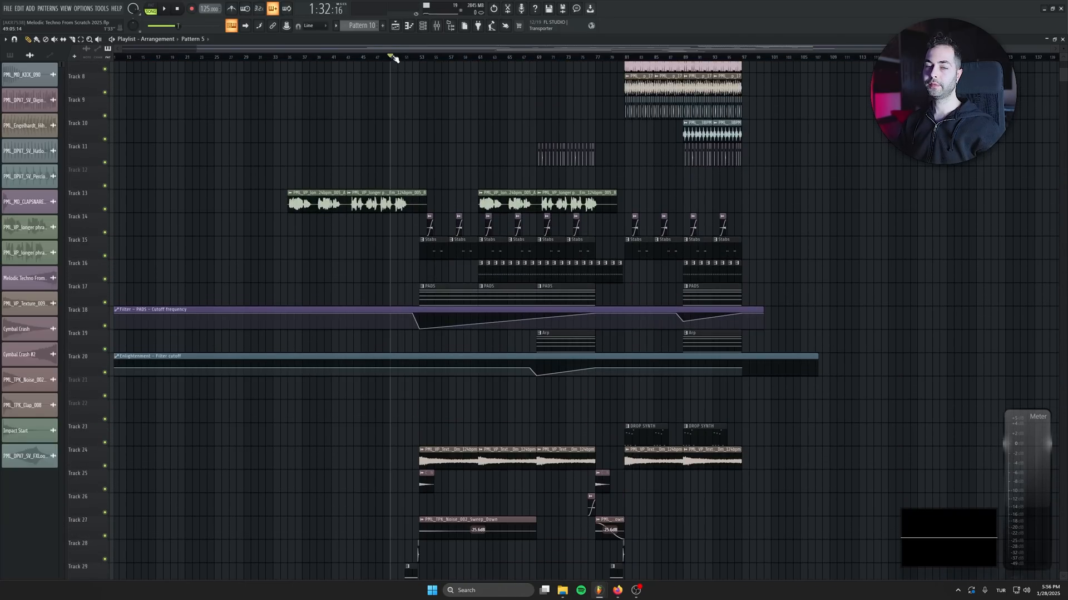
pyautogui.scroll(3, 424, 315)
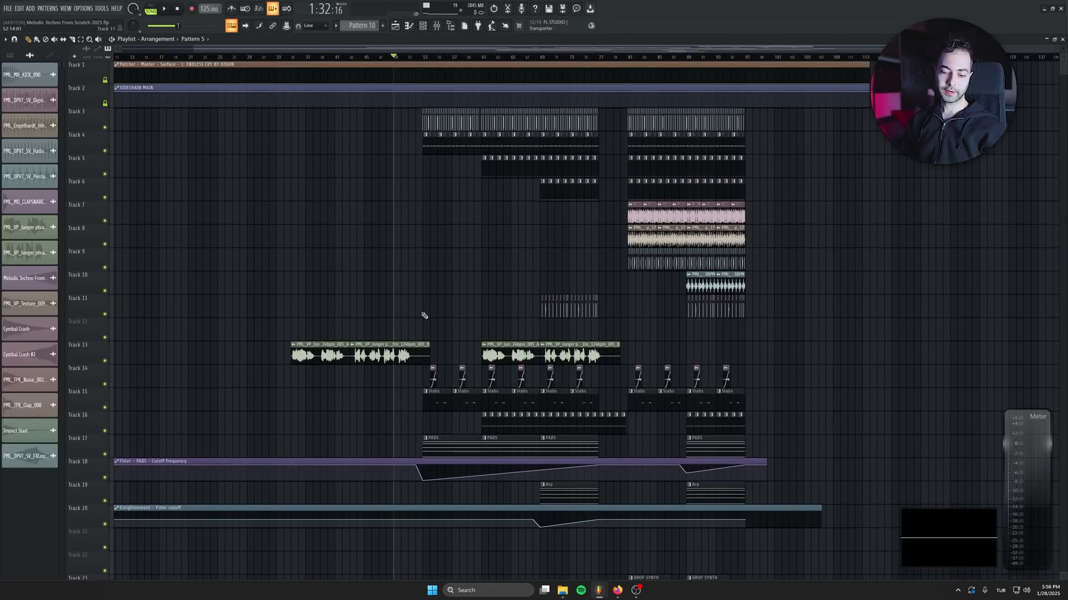
# Examine the whole arrangement zoomed out, including the empty bars after the drop ends at bar 97
pyautogui.scroll(-4, 388, 376)
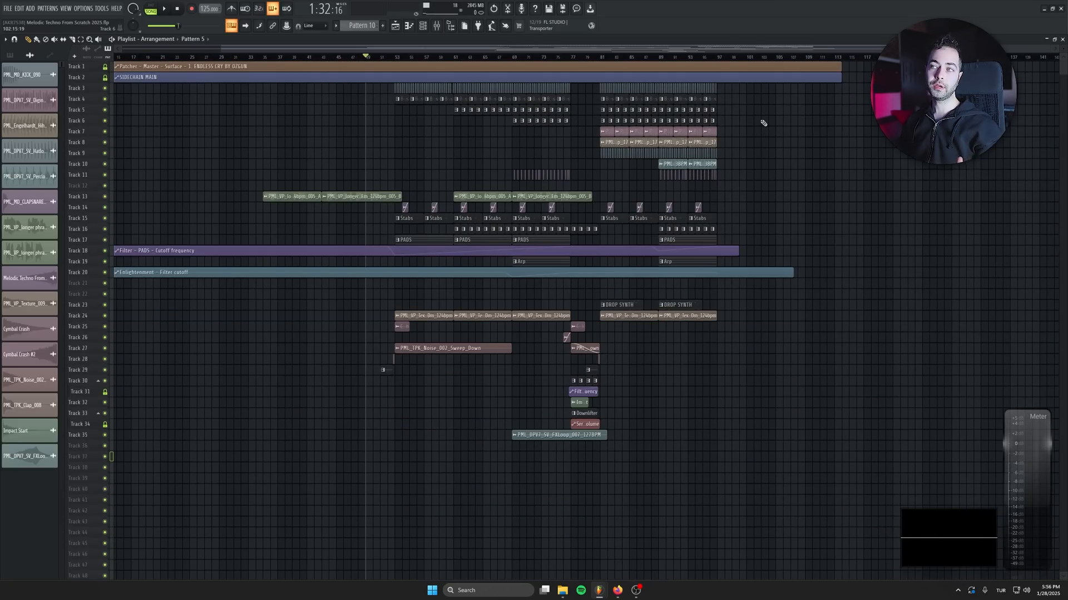
pyautogui.moveTo(735, 93)
pyautogui.mouseDown()
pyautogui.moveTo(902, 386)
pyautogui.moveTo(1059, 449)
pyautogui.moveTo(932, 451)
pyautogui.mouseUp()
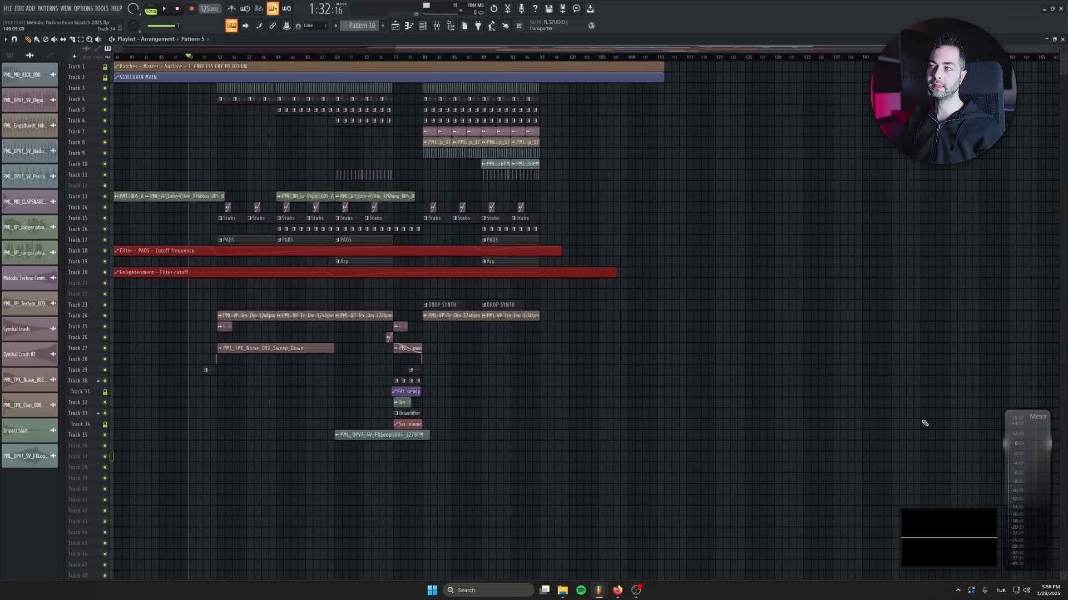
pyautogui.moveTo(636, 139); pyautogui.dragTo(954, 417)
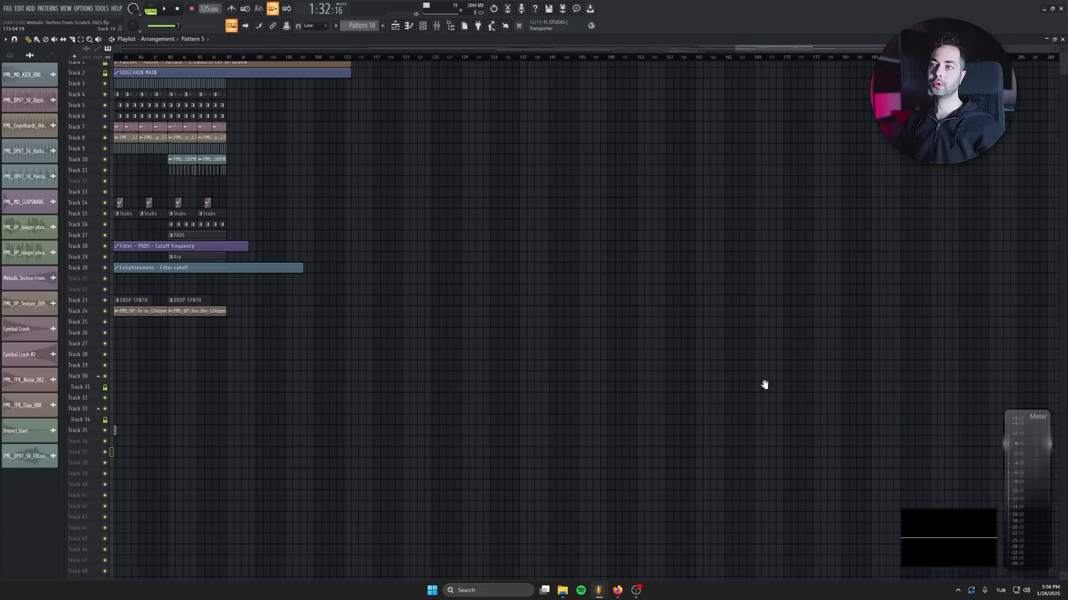
pyautogui.moveTo(573, 105); pyautogui.dragTo(981, 442)
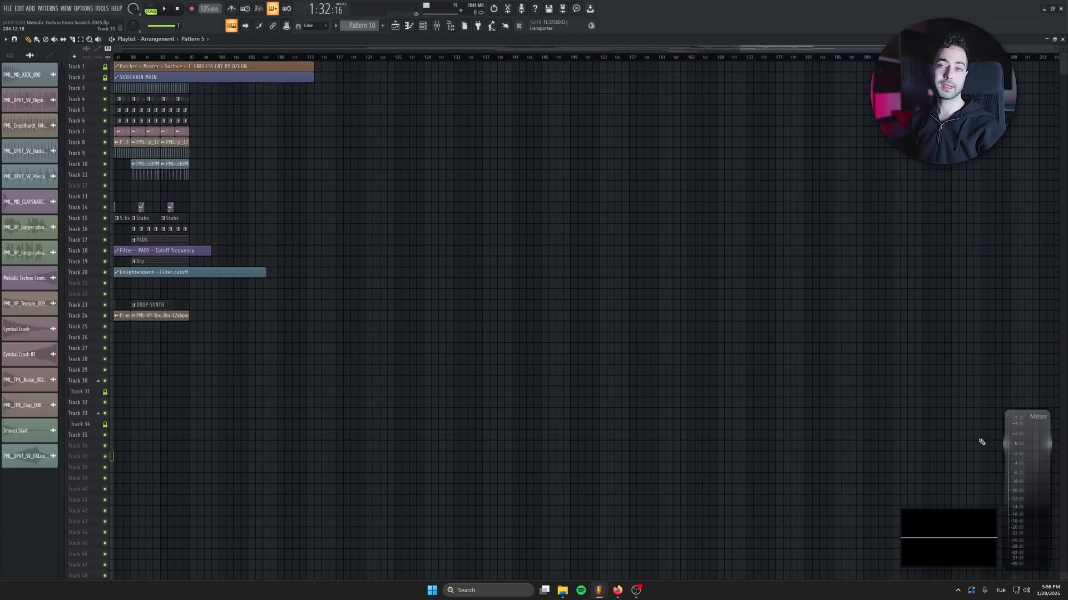
pyautogui.hscroll(-5, 782, 379)
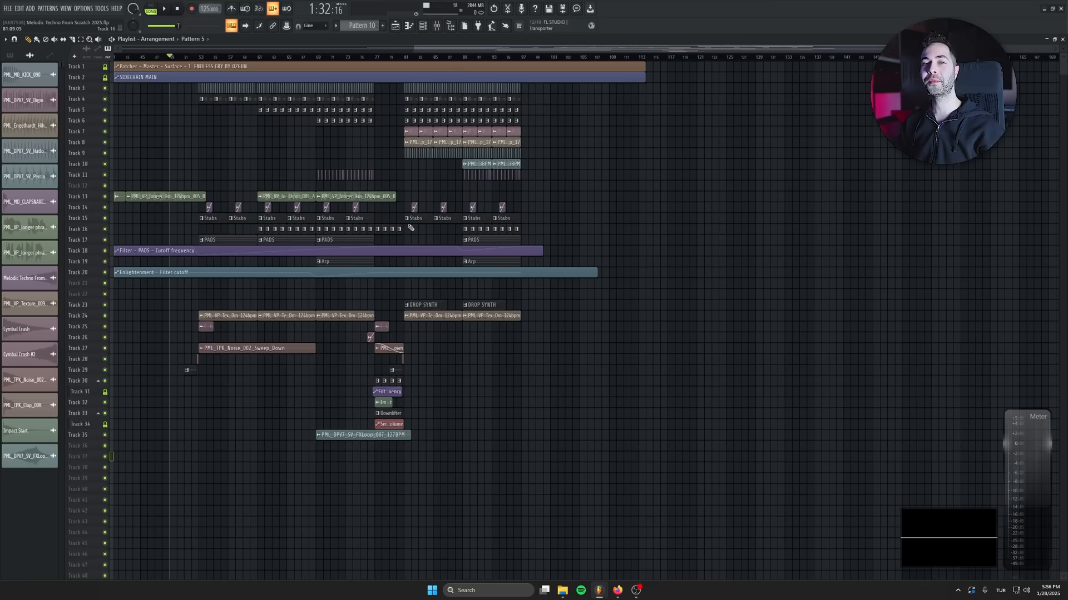
# Play the arrangement from the vocal section leading into bar 53
pyautogui.hscroll(-1, 394, 306)
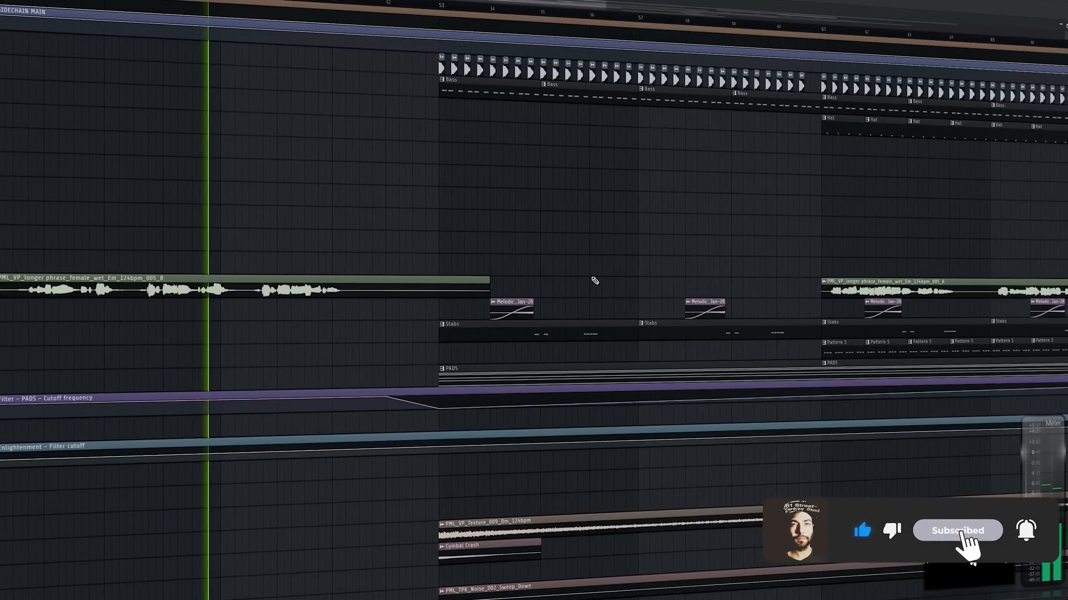
pyautogui.scroll(-2, 595, 281)
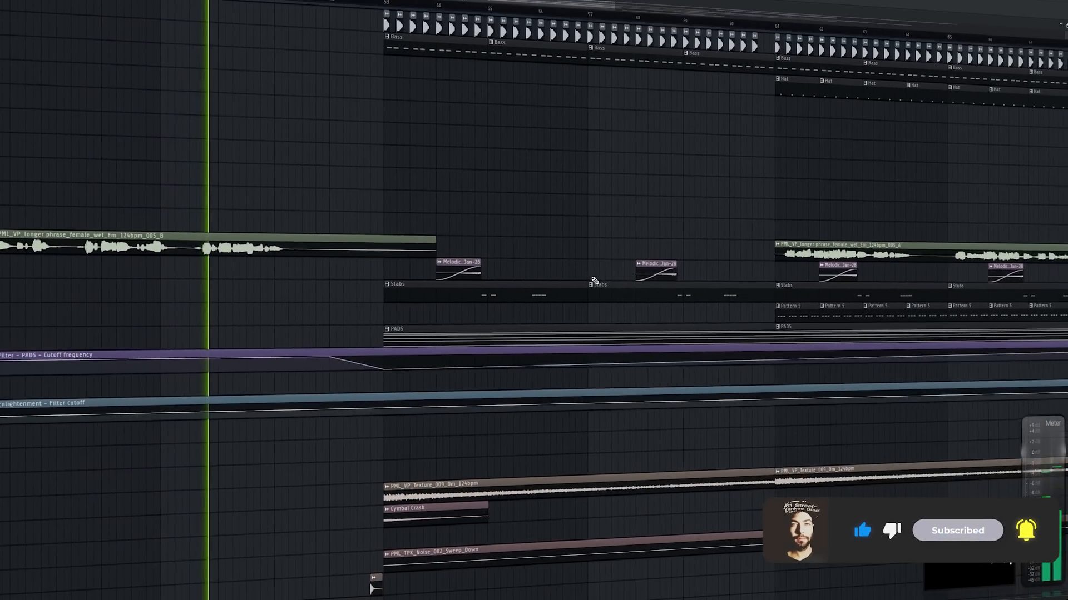